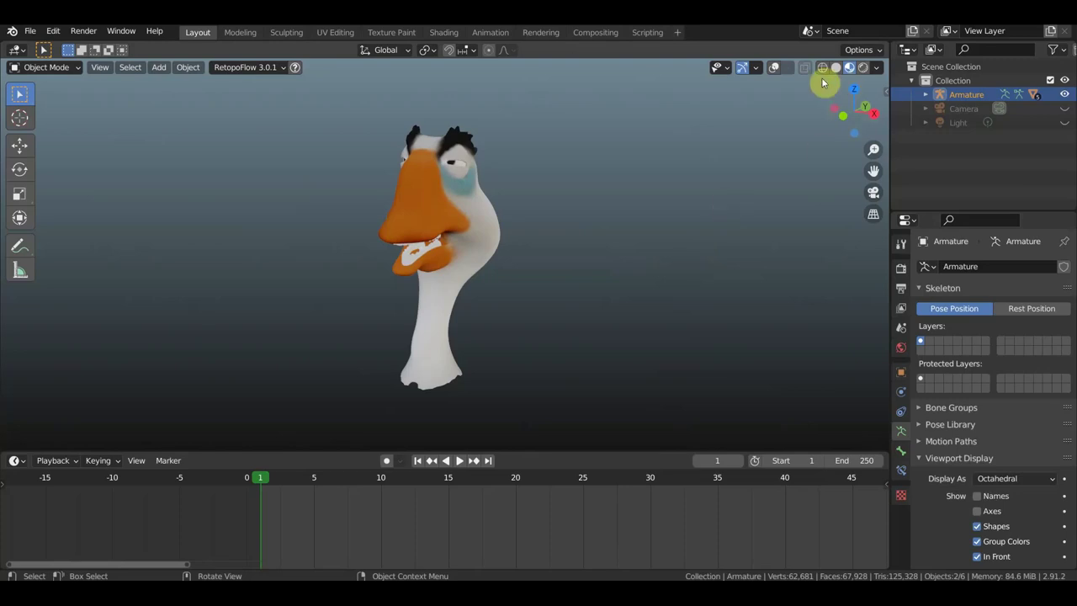
Step: Show the armature bones over the goose head and zoom in on a front-facing view
{"action": "left_click", "coordinate": [773, 67]}
{"action": "middle_click_drag", "start_coordinate": [665, 223], "coordinate": [685, 263]}
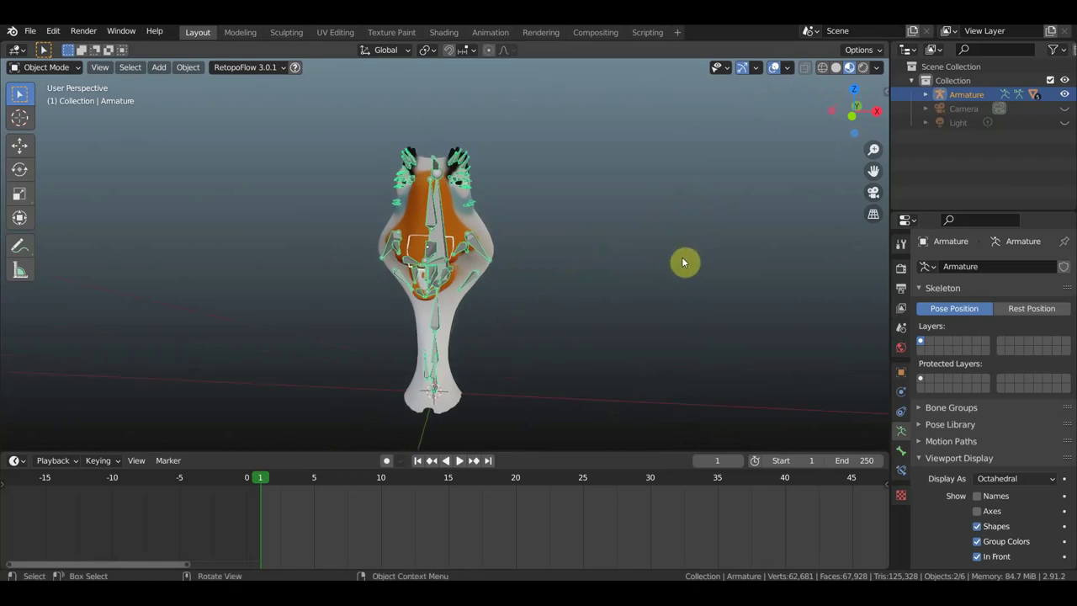
{"action": "scroll", "coordinate": [685, 260], "scroll_direction": "up", "scroll_amount": 2}
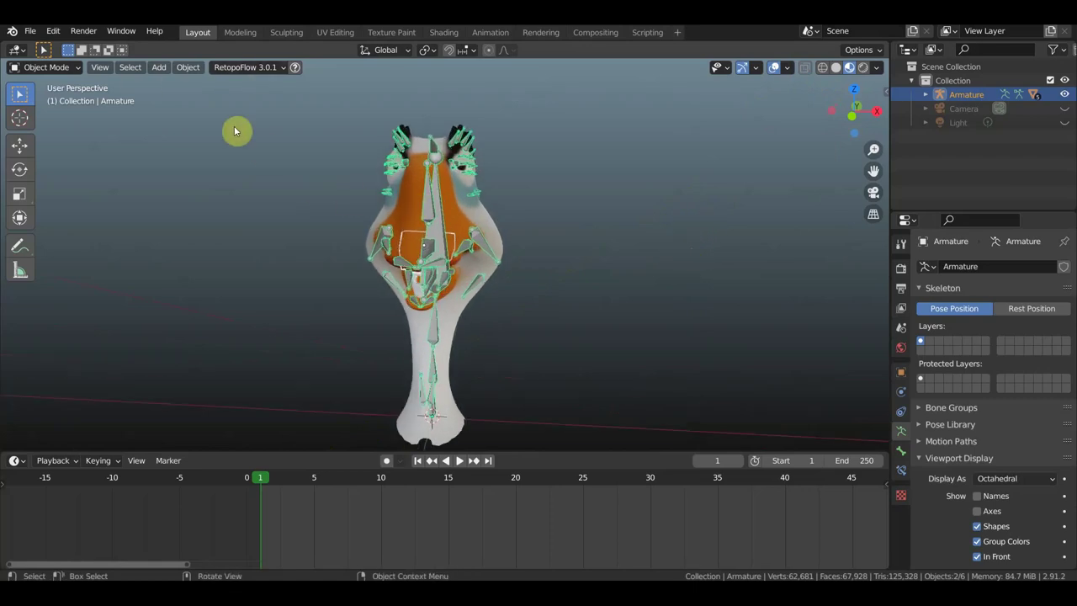
{"action": "left_click", "coordinate": [51, 67]}
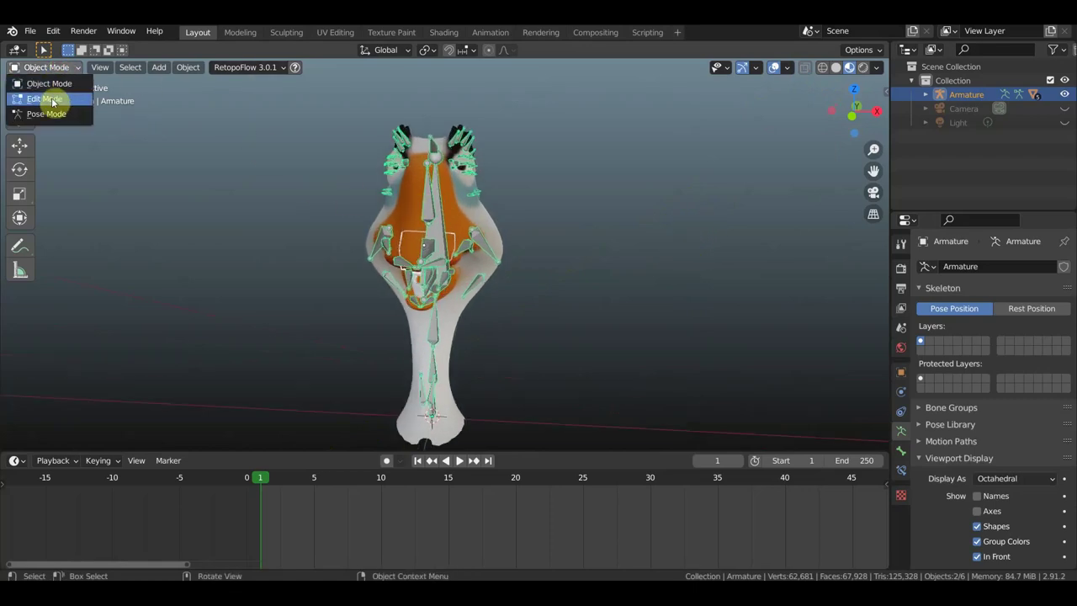
Step: Switch the armature into Edit Mode and zoom in around the head bones
{"action": "left_click", "coordinate": [48, 99]}
{"action": "middle_click_drag", "start_coordinate": [649, 209], "coordinate": [539, 200]}
{"action": "scroll", "coordinate": [541, 192], "scroll_direction": "up", "scroll_amount": 1}
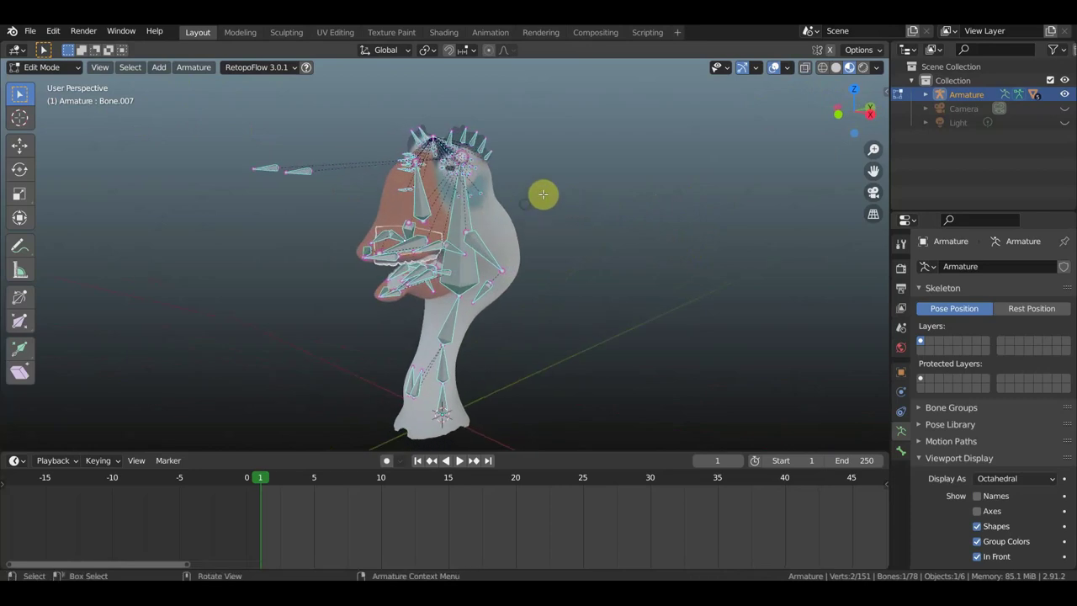
{"action": "scroll", "coordinate": [570, 185], "scroll_direction": "up", "scroll_amount": 2}
{"action": "scroll", "coordinate": [572, 257], "scroll_direction": "up", "scroll_amount": 2}
{"action": "mouse_move", "coordinate": [602, 238]}
{"action": "middle_mouse_down"}
{"action": "mouse_move", "coordinate": [648, 241]}
{"action": "mouse_move", "coordinate": [541, 202]}
{"action": "middle_mouse_up"}
{"action": "scroll", "coordinate": [537, 187], "scroll_direction": "up", "scroll_amount": 2}
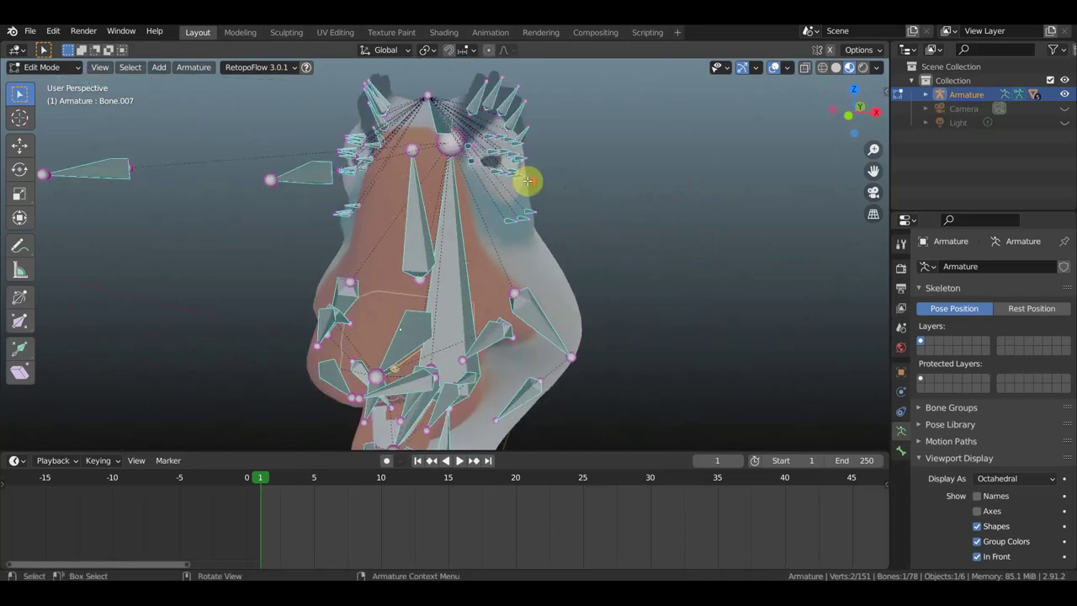
{"action": "scroll", "coordinate": [524, 177], "scroll_direction": "up", "scroll_amount": 1}
{"action": "mouse_move", "coordinate": [546, 132]}
{"action": "middle_mouse_down"}
{"action": "mouse_move", "coordinate": [468, 144]}
{"action": "mouse_move", "coordinate": [457, 180]}
{"action": "mouse_move", "coordinate": [481, 185]}
{"action": "mouse_move", "coordinate": [540, 164]}
{"action": "middle_mouse_up"}
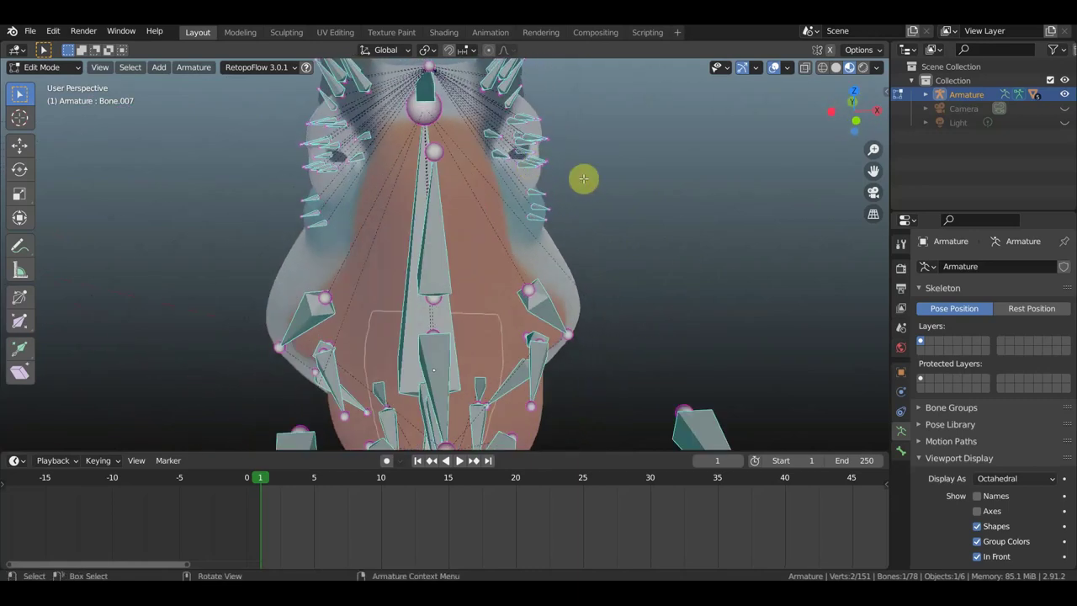
Step: In Front Orthographic view, select the small bone right of the head
{"action": "key", "text": "KP_1"}
{"action": "scroll", "coordinate": [580, 169], "scroll_direction": "down", "scroll_amount": 3}
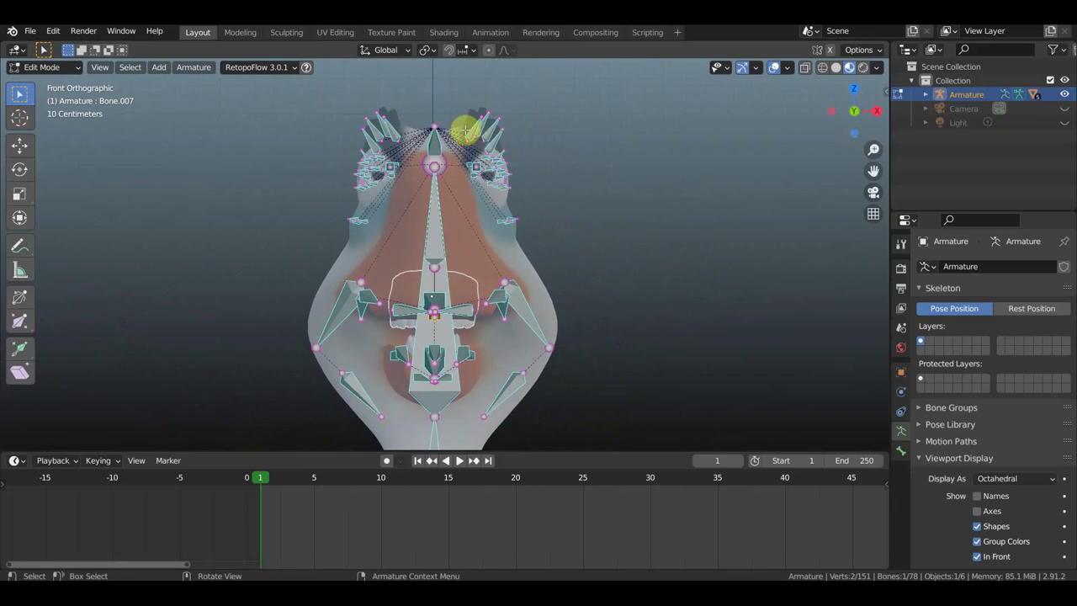
{"action": "left_click", "coordinate": [476, 132]}
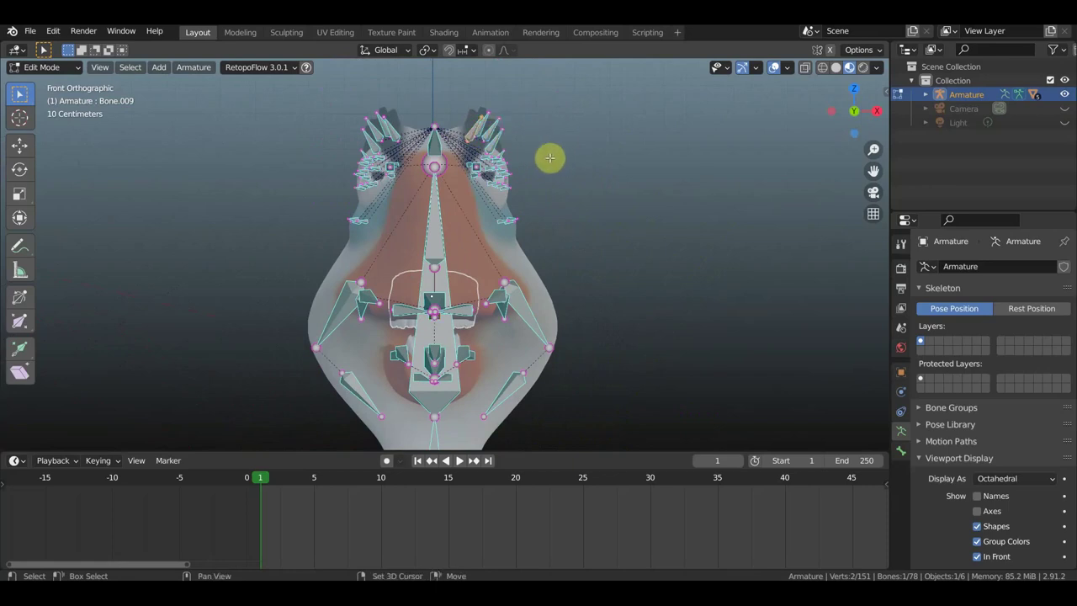
Step: Duplicate the small bone beside the head, rotated -27.9° and scaled to 0.389
{"action": "key", "text": "shift+d"}
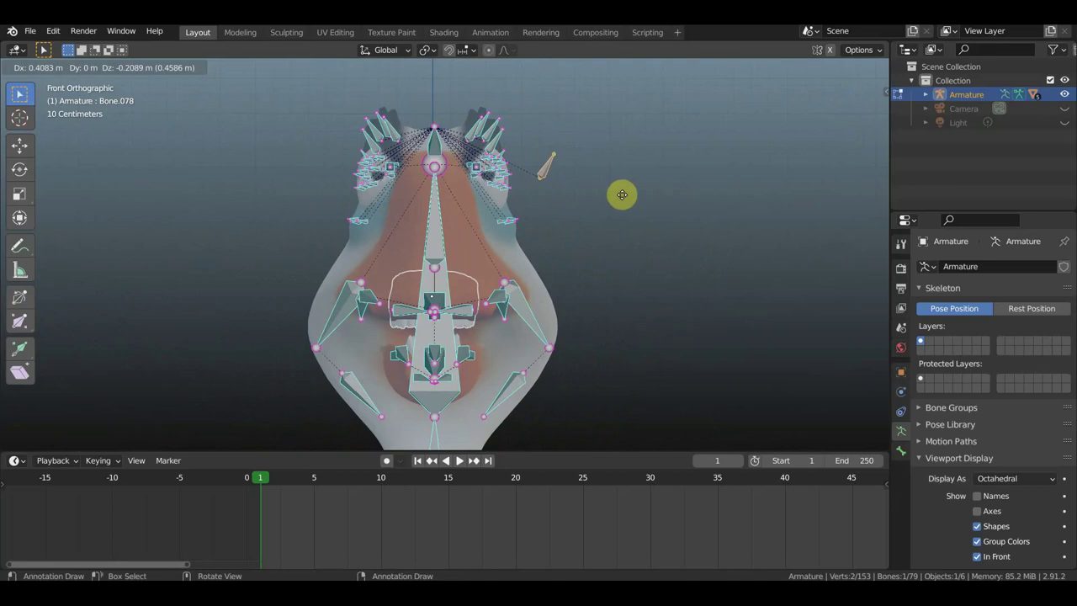
{"action": "left_click", "coordinate": [622, 194]}
{"action": "key", "text": "r"}
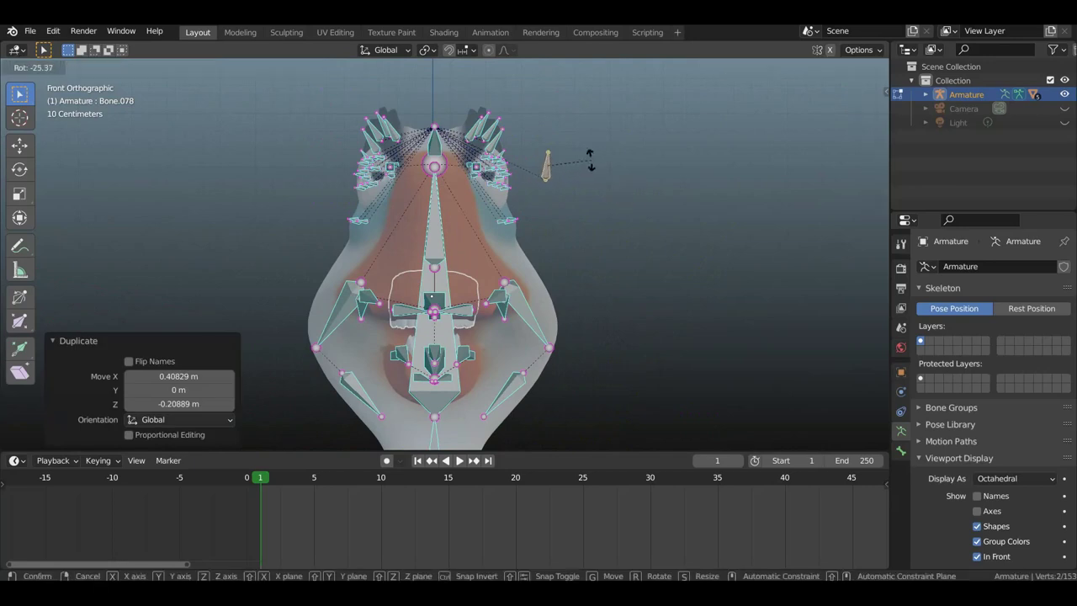
{"action": "left_click", "coordinate": [589, 157]}
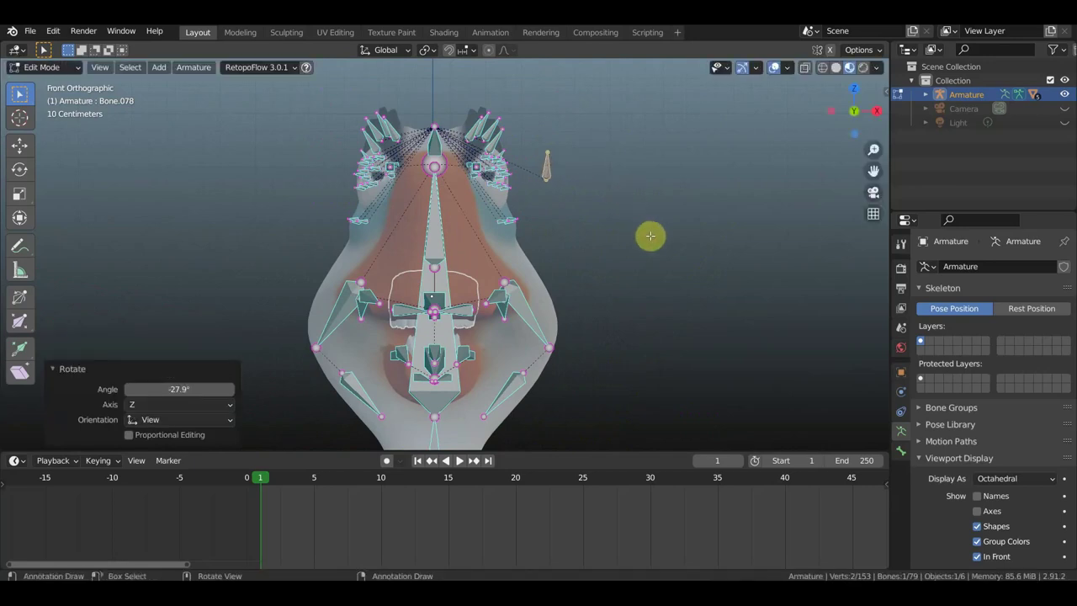
{"action": "key", "text": "s"}
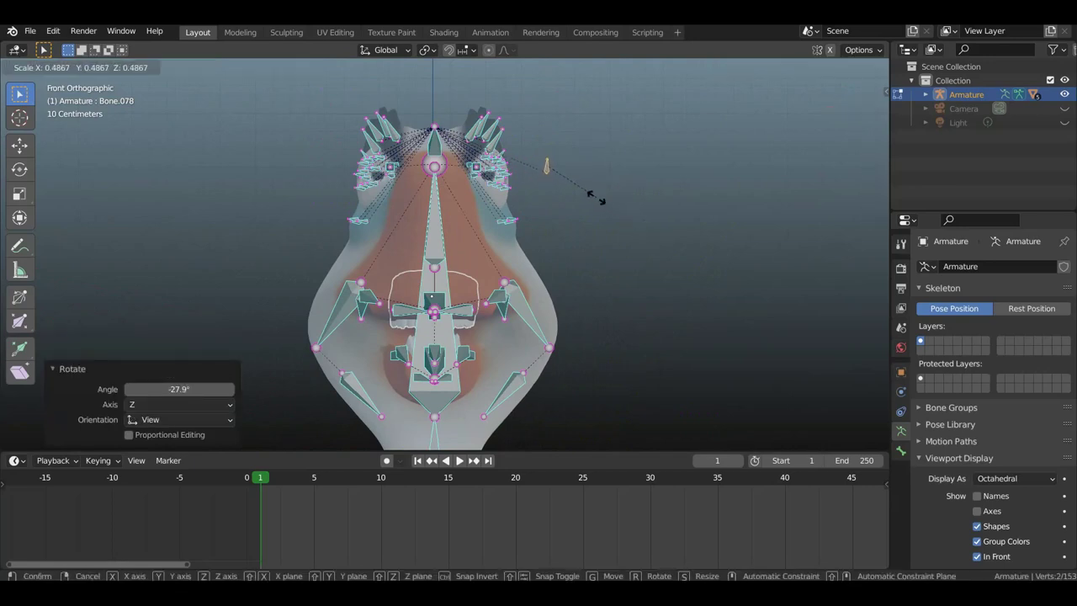
{"action": "left_click", "coordinate": [589, 190]}
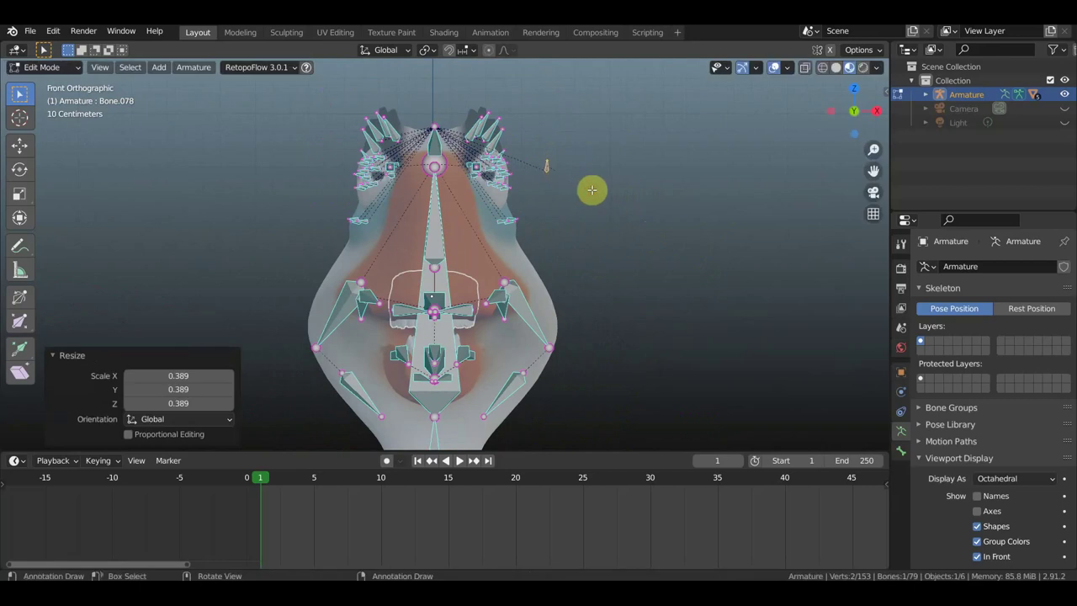
{"action": "middle_click_drag", "start_coordinate": [591, 181], "coordinate": [492, 207]}
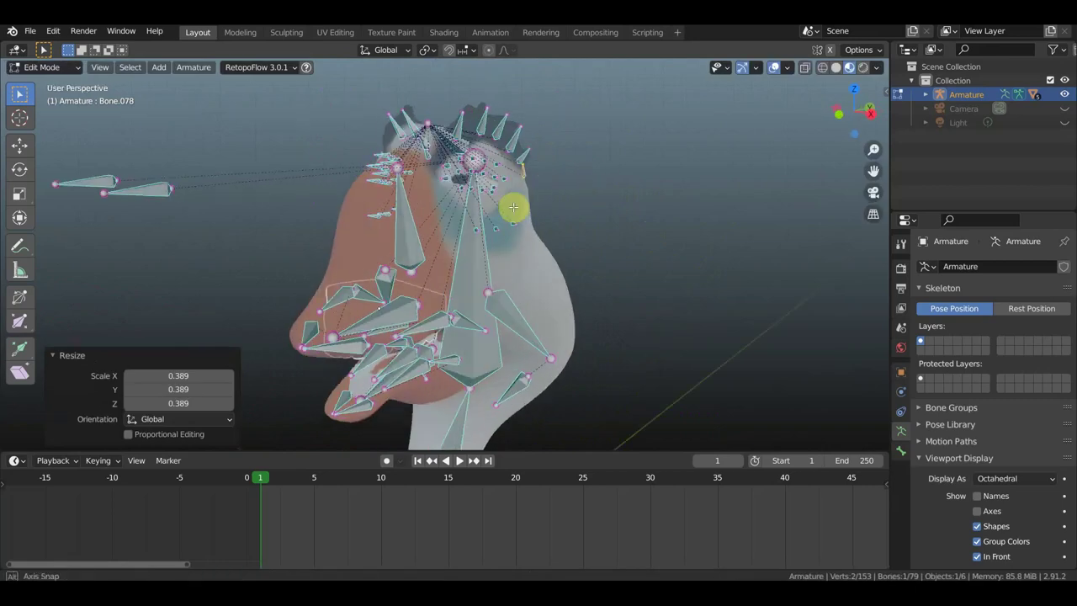
{"action": "scroll", "coordinate": [521, 186], "scroll_direction": "up", "scroll_amount": 3}
{"action": "scroll", "coordinate": [589, 193], "scroll_direction": "up", "scroll_amount": 1}
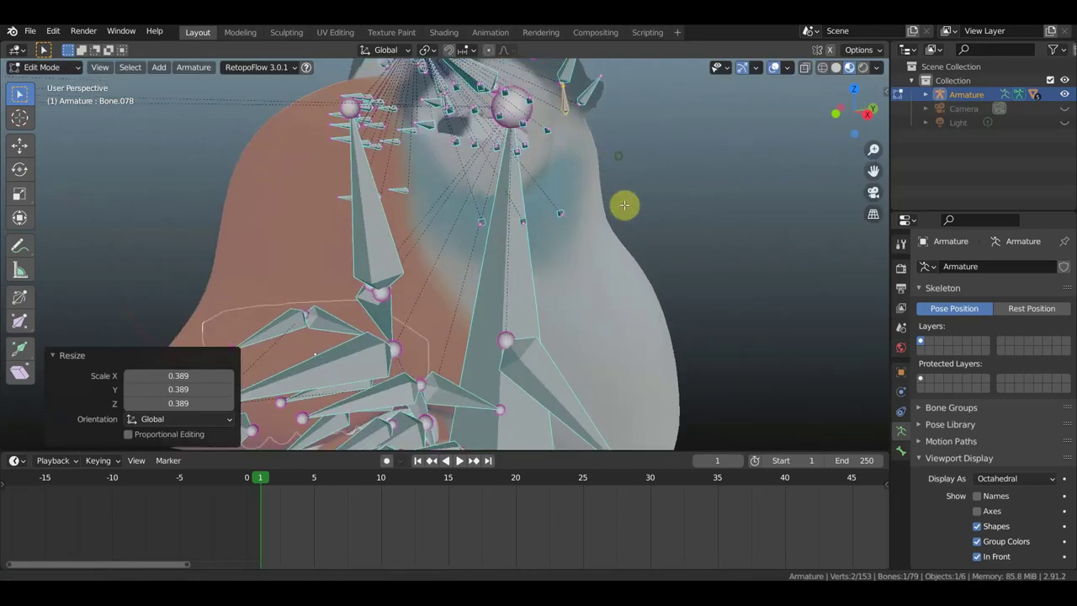
{"action": "mouse_move", "coordinate": [635, 219]}
{"action": "middle_mouse_down"}
{"action": "mouse_move", "coordinate": [678, 216]}
{"action": "mouse_move", "coordinate": [607, 212]}
{"action": "middle_mouse_up"}
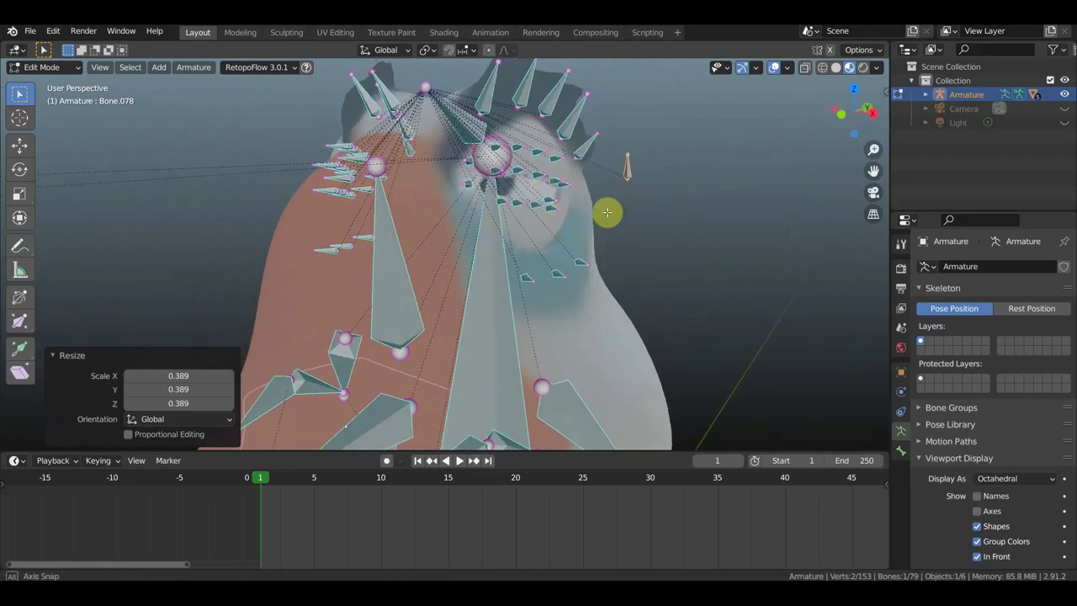
Step: Parent the four eye-chain bones to the lone control bone using Keep Offset
{"action": "left_click", "coordinate": [494, 146]}
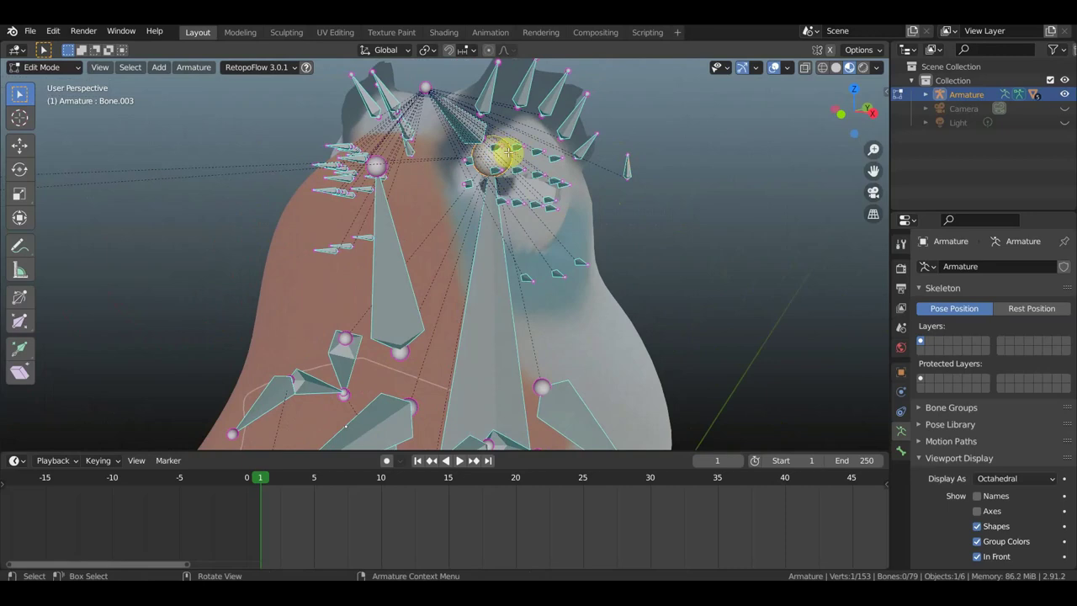
{"action": "mouse_move", "coordinate": [518, 148]}
{"action": "middle_mouse_down"}
{"action": "mouse_move", "coordinate": [547, 159]}
{"action": "mouse_move", "coordinate": [514, 196]}
{"action": "middle_mouse_up"}
{"action": "scroll", "coordinate": [515, 191], "scroll_direction": "up", "scroll_amount": 2}
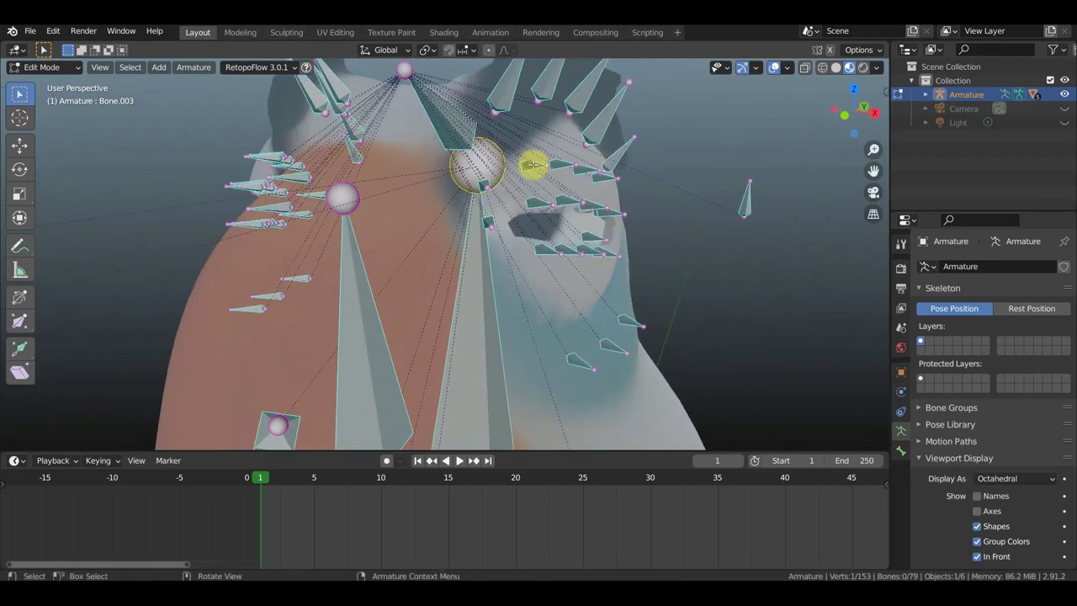
{"action": "left_click", "coordinate": [532, 165]}
{"action": "left_click", "coordinate": [555, 166], "text": "shift"}
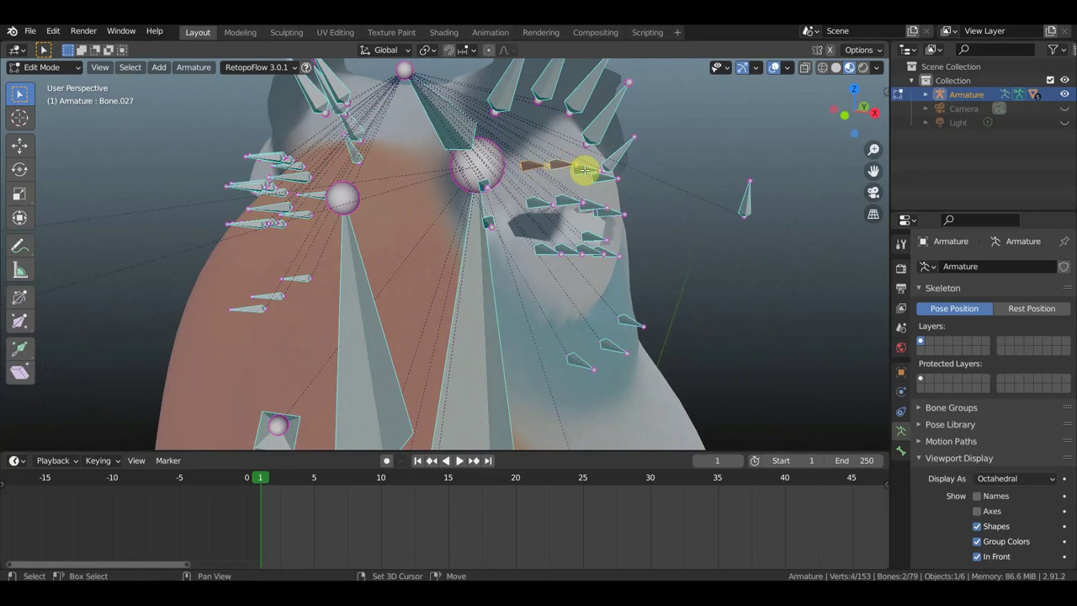
{"action": "left_click", "coordinate": [582, 169], "text": "shift"}
{"action": "left_click", "coordinate": [604, 176], "text": "shift"}
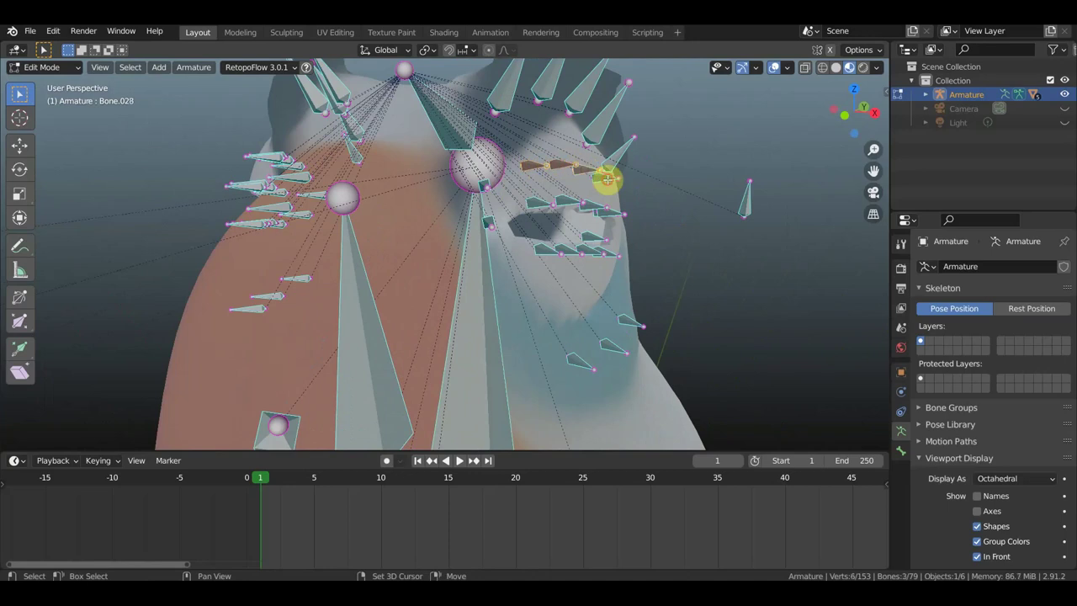
{"action": "left_click", "coordinate": [747, 196], "text": "shift"}
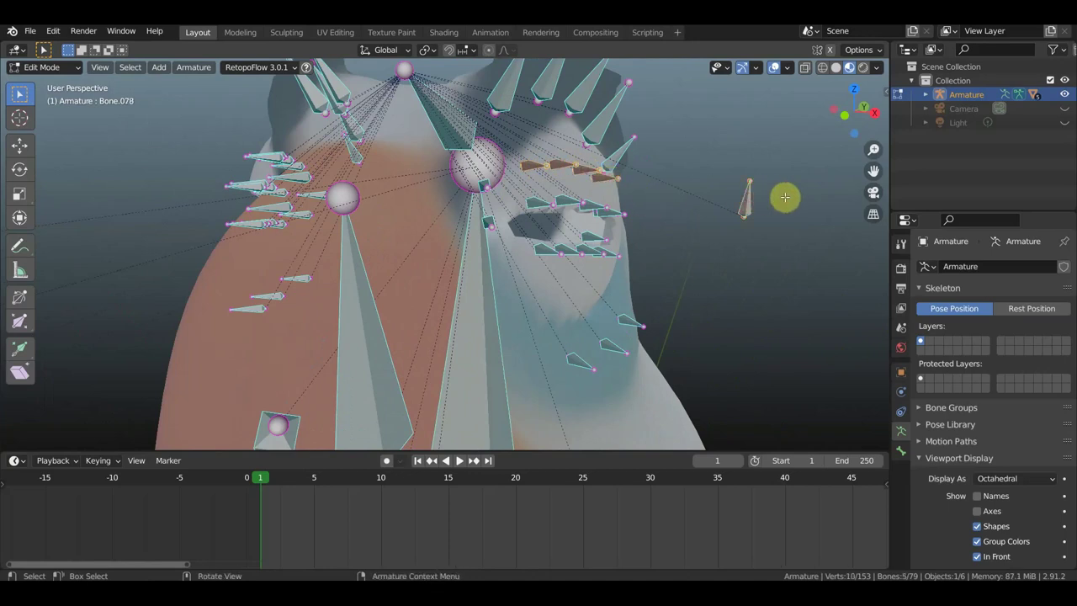
{"action": "key", "text": "ctrl+p"}
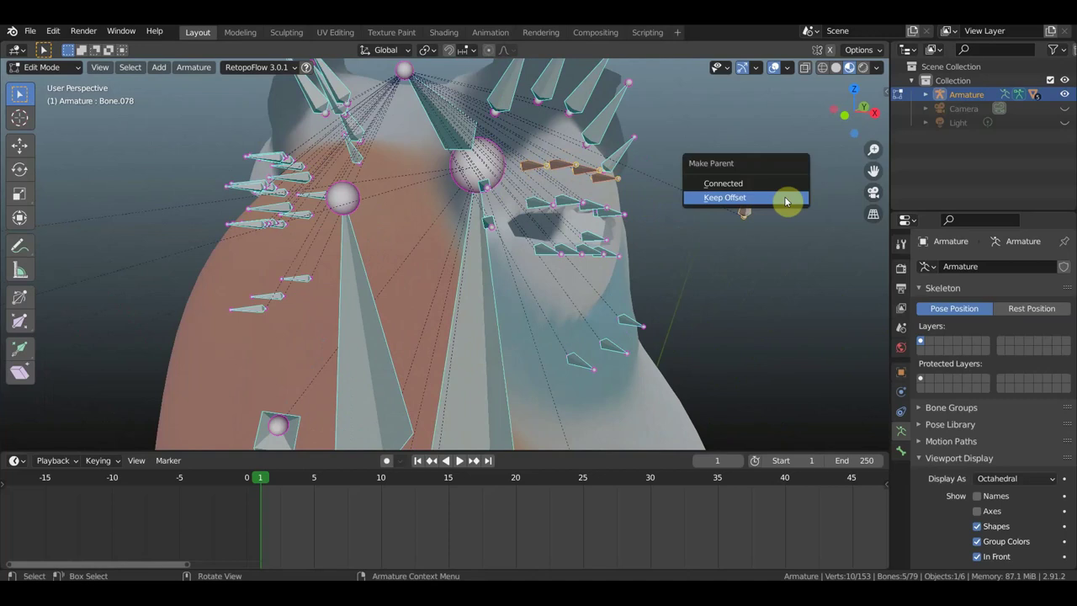
{"action": "left_click", "coordinate": [786, 198]}
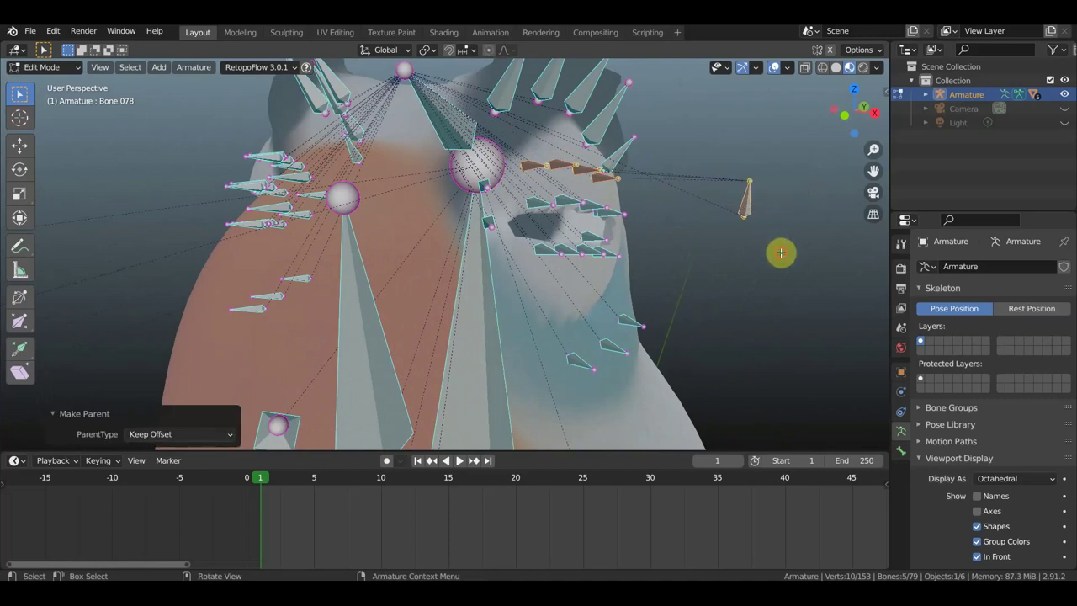
{"action": "left_click", "coordinate": [746, 206]}
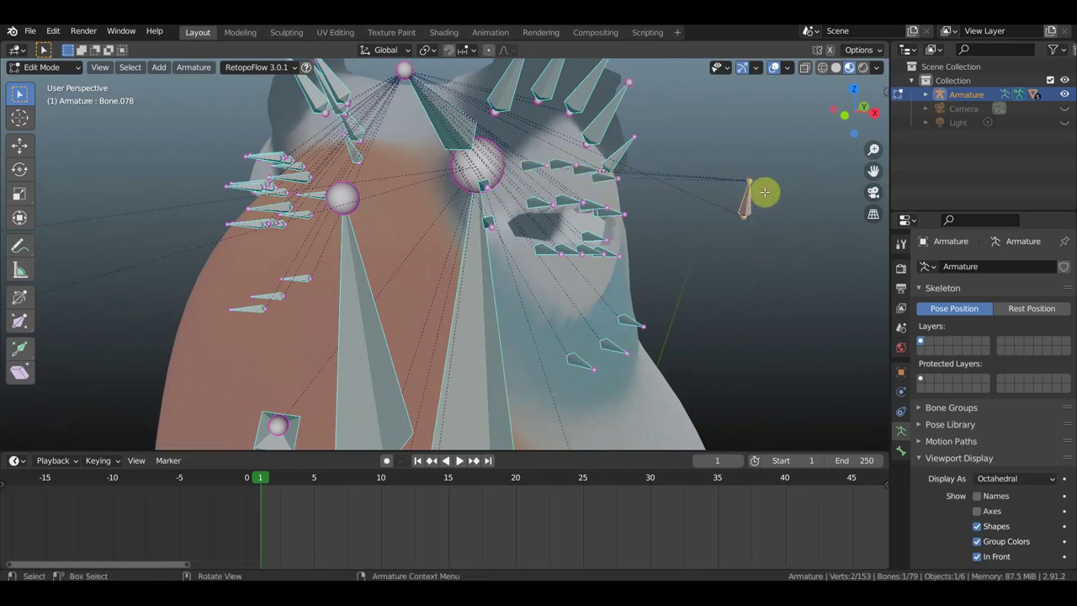
Step: In front view, raise the lone control bone about 0.10 m up and inward
{"action": "key", "text": "KP_1"}
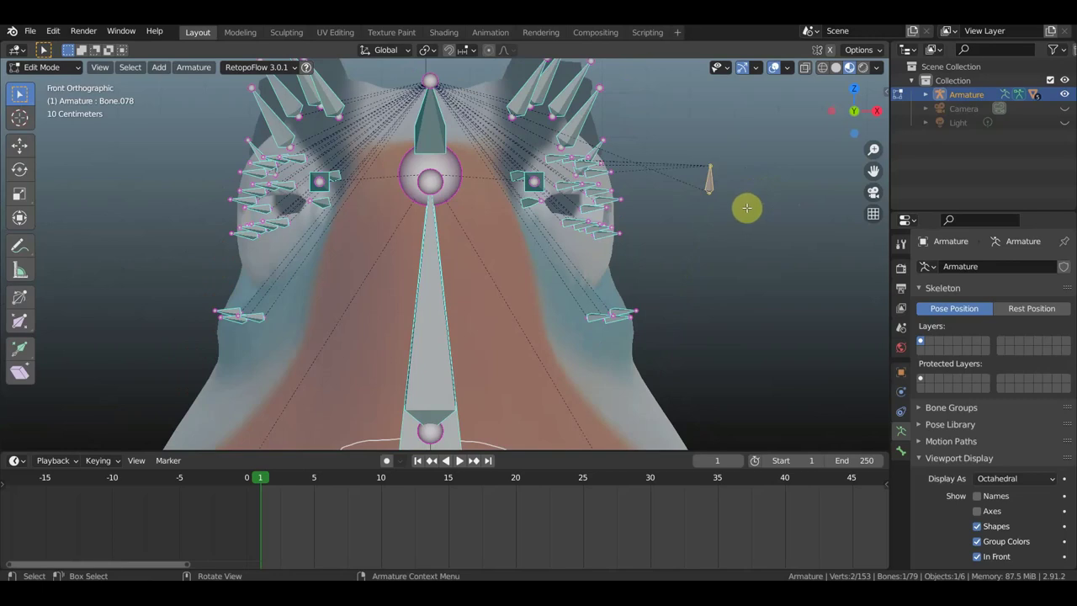
{"action": "key", "text": "g"}
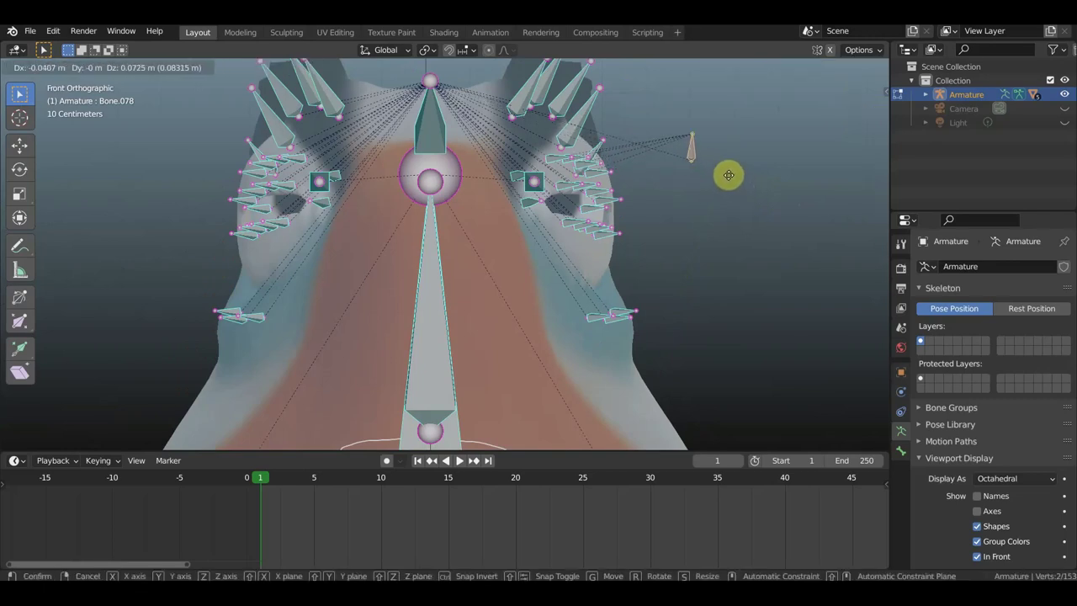
{"action": "left_click", "coordinate": [725, 162]}
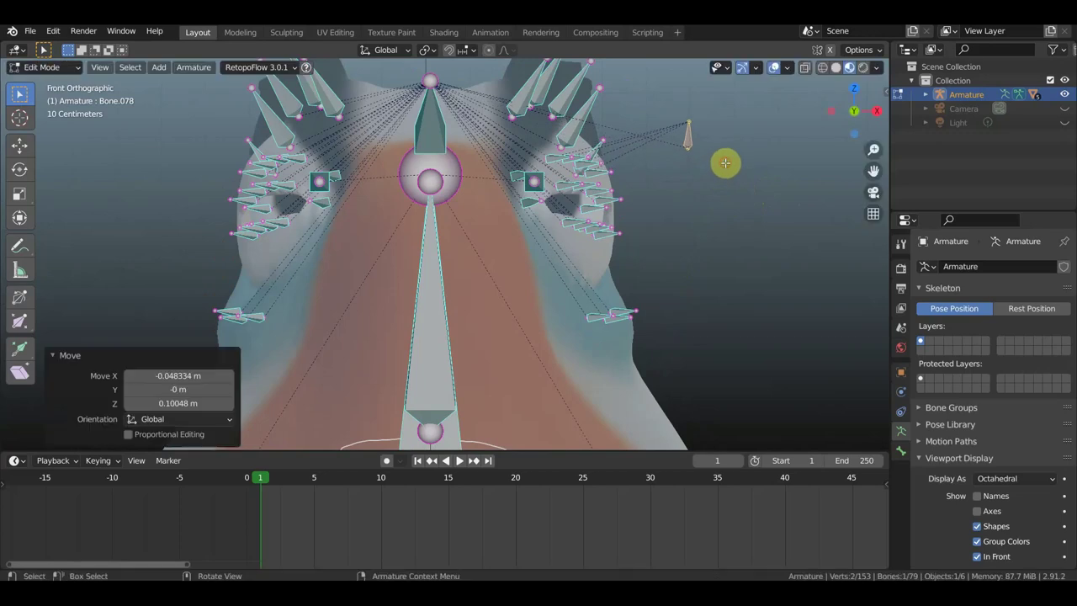
Step: Extrude a new bone from the control bone's tip in front view
{"action": "mouse_move", "coordinate": [665, 177]}
{"action": "middle_mouse_down"}
{"action": "mouse_move", "coordinate": [636, 183]}
{"action": "mouse_move", "coordinate": [707, 163]}
{"action": "middle_mouse_up"}
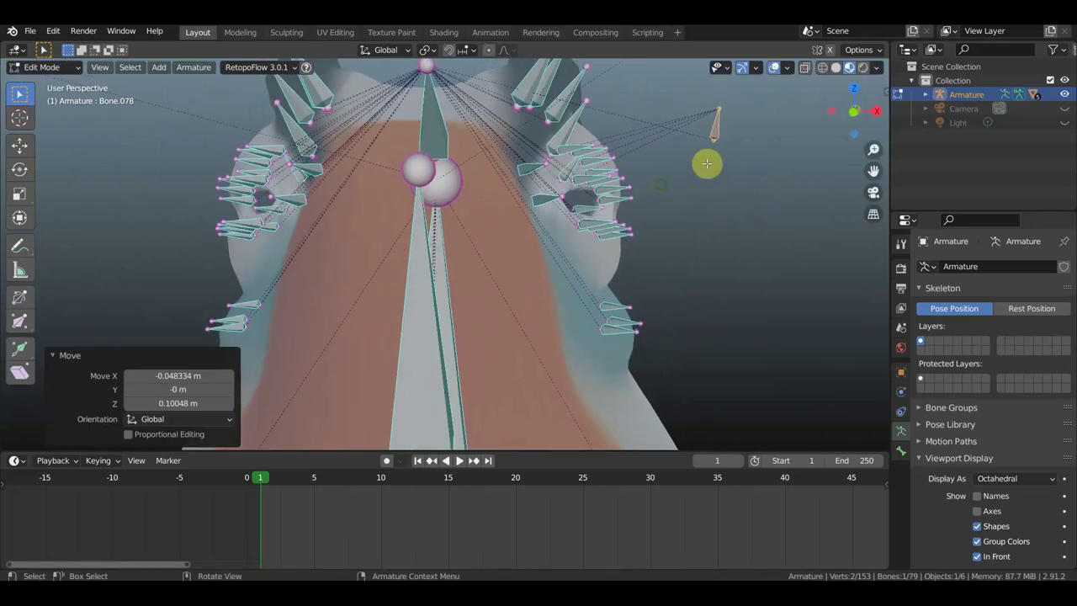
{"action": "key", "text": "KP_1"}
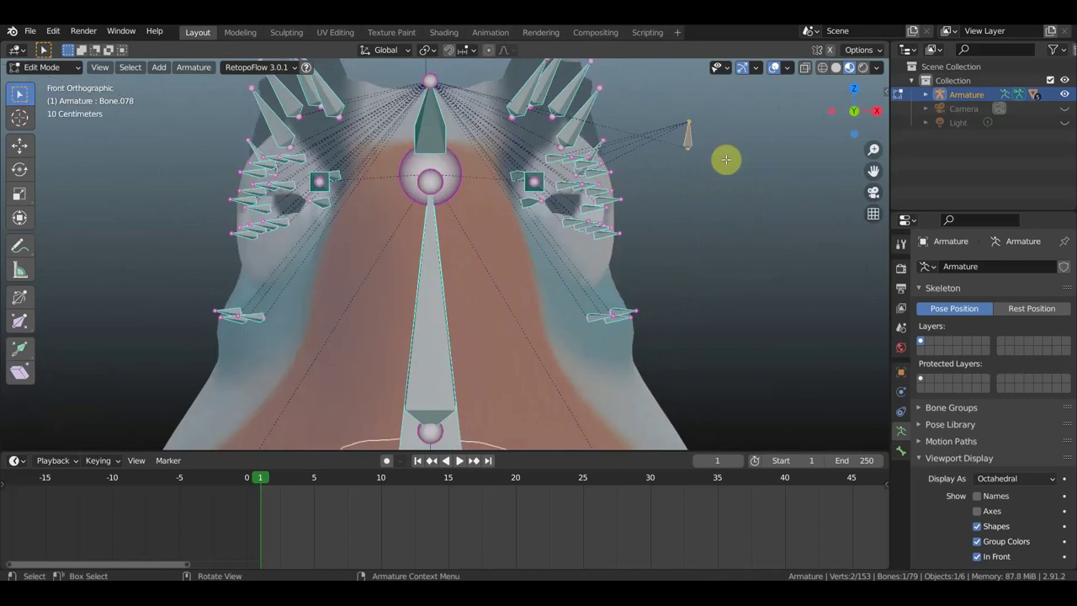
{"action": "key", "text": "e"}
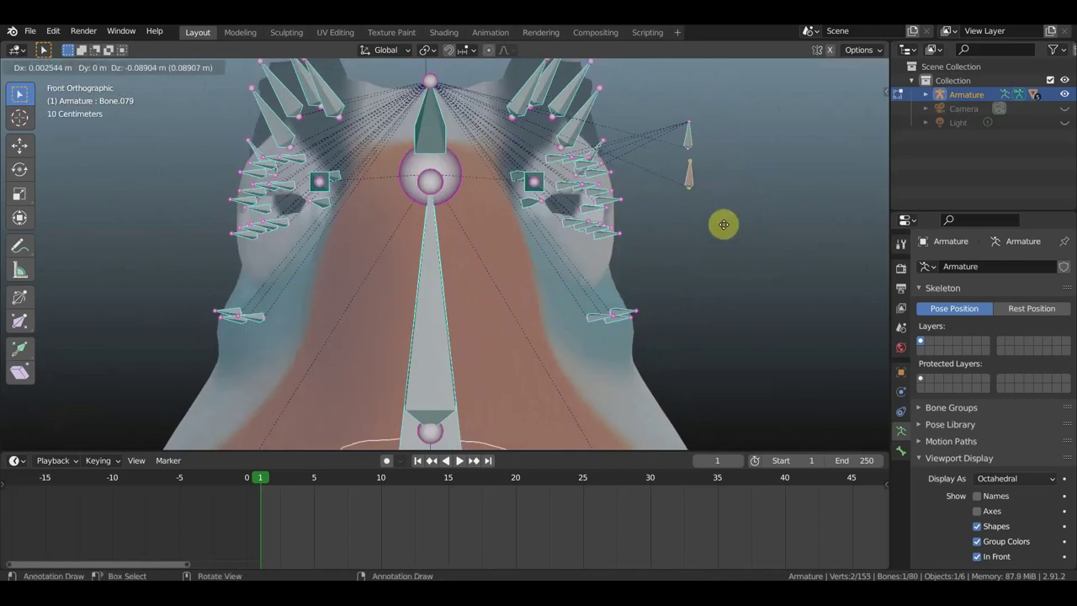
Step: Place the extruded control bone about 0.088 m below the original beside the head
{"action": "left_click", "coordinate": [718, 224]}
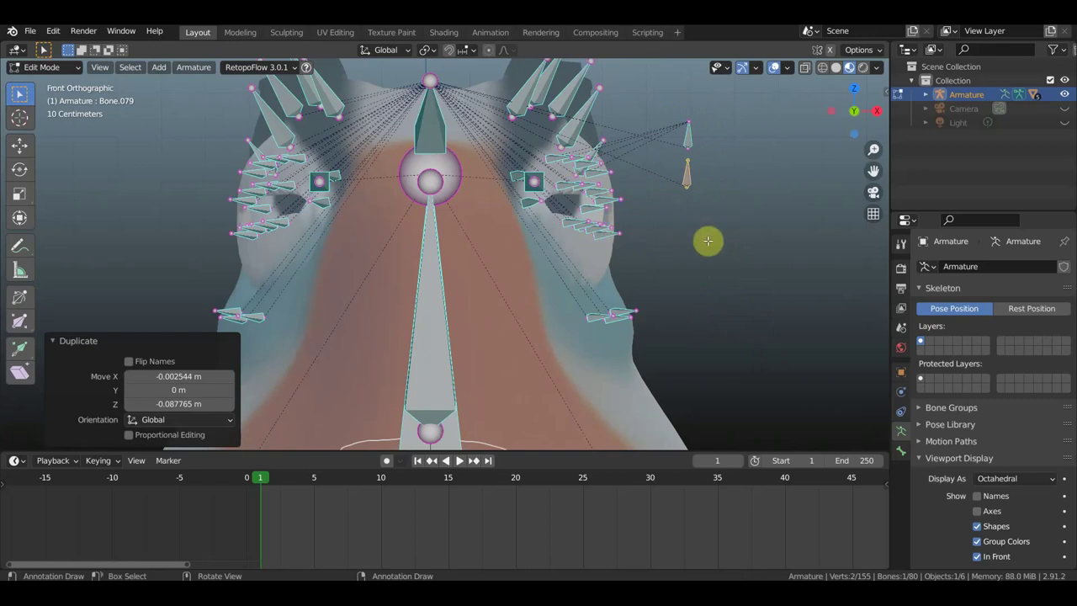
{"action": "scroll", "coordinate": [698, 199], "scroll_direction": "up", "scroll_amount": 1}
{"action": "scroll", "coordinate": [709, 197], "scroll_direction": "up", "scroll_amount": 1}
{"action": "scroll", "coordinate": [701, 200], "scroll_direction": "down", "scroll_amount": 1}
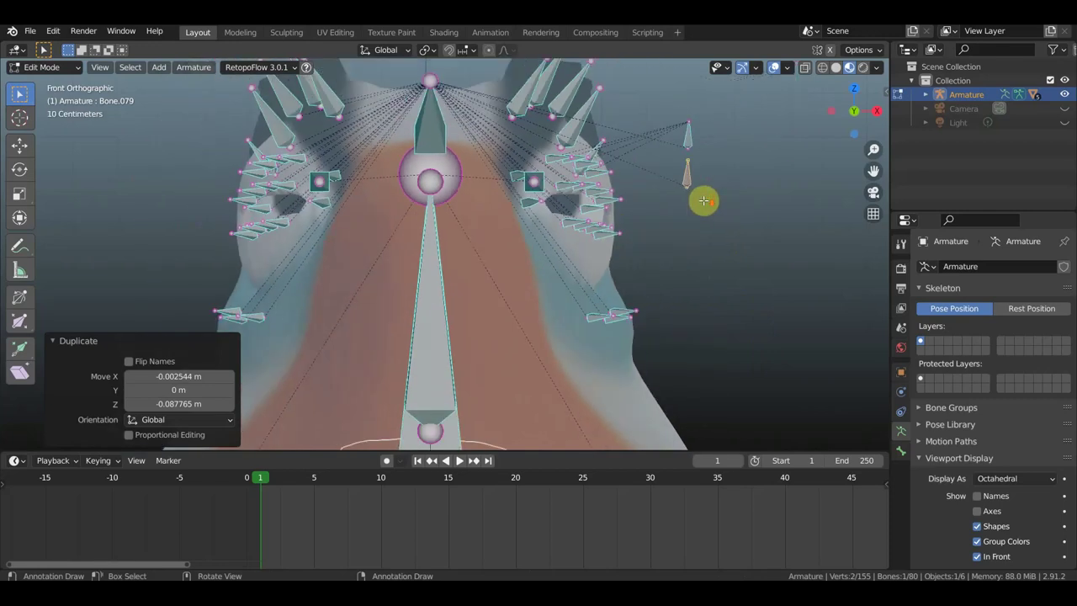
{"action": "scroll", "coordinate": [646, 229], "scroll_direction": "down", "scroll_amount": 1}
{"action": "mouse_move", "coordinate": [647, 229]}
{"action": "middle_mouse_down"}
{"action": "mouse_move", "coordinate": [530, 277]}
{"action": "mouse_move", "coordinate": [575, 261]}
{"action": "middle_mouse_up"}
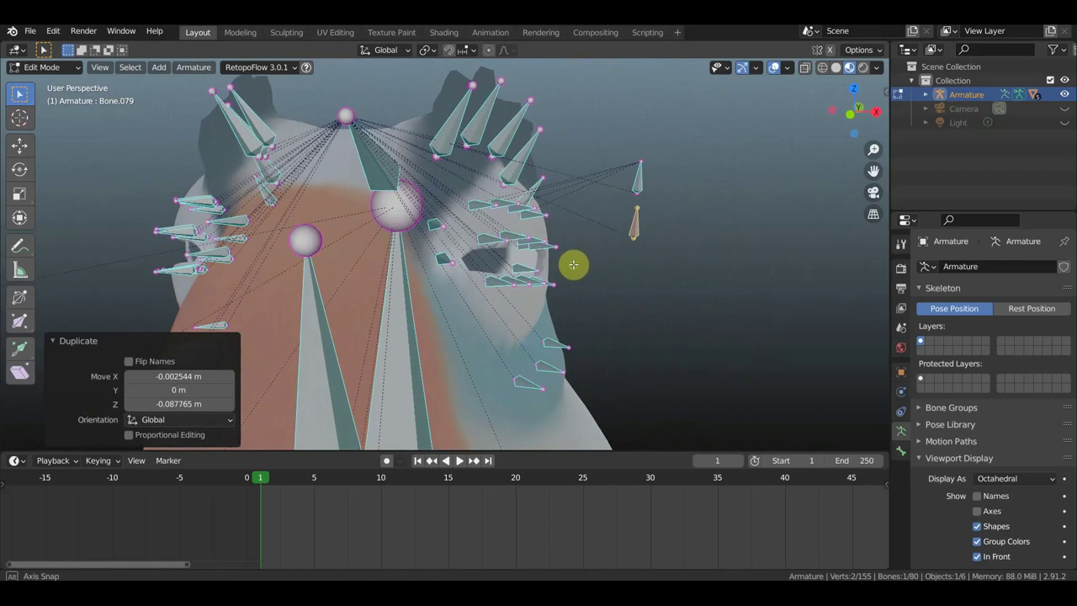
Step: Parent the four small bones beside the right eye to the lower control bone with Keep Offset
{"action": "left_click", "coordinate": [487, 238]}
{"action": "left_click", "coordinate": [530, 244], "text": "shift"}
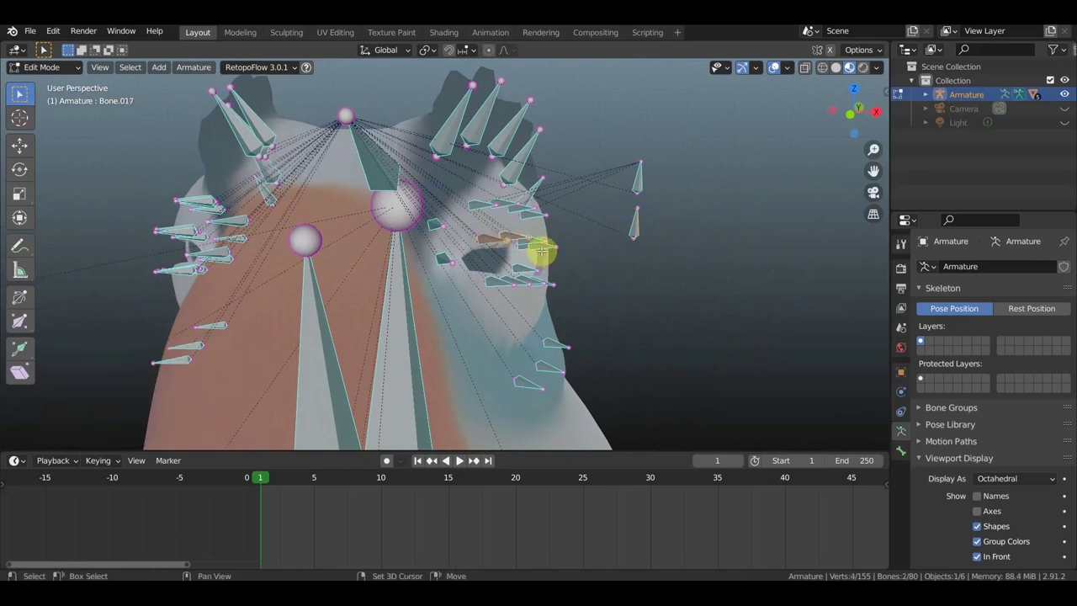
{"action": "middle_click_drag", "start_coordinate": [539, 250], "coordinate": [508, 246]}
{"action": "left_click", "coordinate": [524, 250], "text": "shift"}
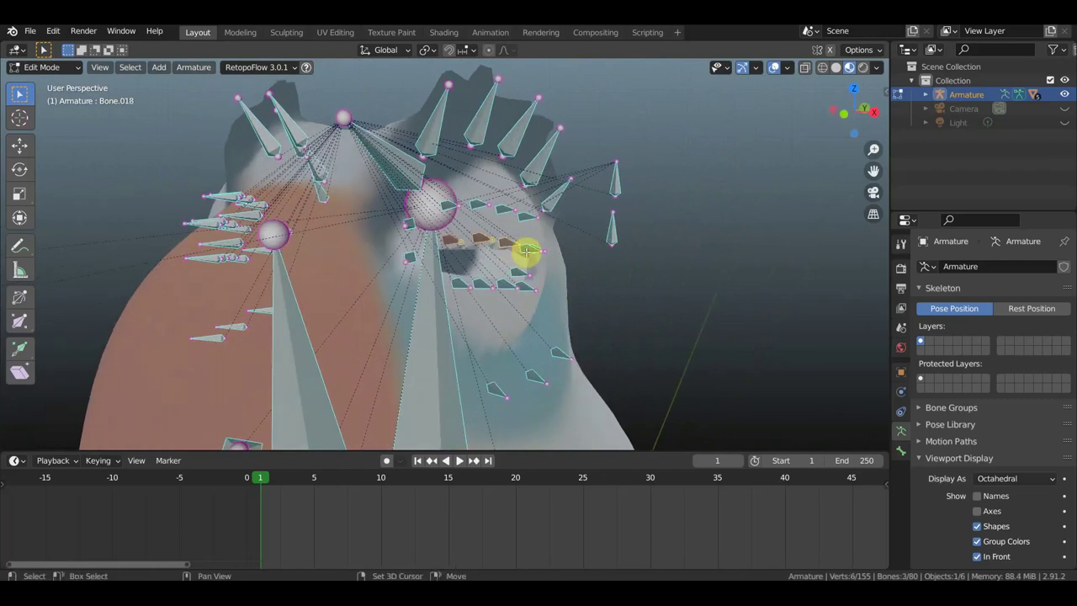
{"action": "left_click", "coordinate": [524, 260], "text": "shift"}
{"action": "mouse_move", "coordinate": [524, 260]}
{"action": "middle_mouse_down"}
{"action": "mouse_move", "coordinate": [496, 262]}
{"action": "mouse_move", "coordinate": [533, 247]}
{"action": "mouse_move", "coordinate": [519, 264]}
{"action": "mouse_move", "coordinate": [504, 261]}
{"action": "mouse_move", "coordinate": [552, 265]}
{"action": "mouse_move", "coordinate": [500, 264]}
{"action": "mouse_move", "coordinate": [594, 270]}
{"action": "mouse_move", "coordinate": [627, 241]}
{"action": "middle_mouse_up"}
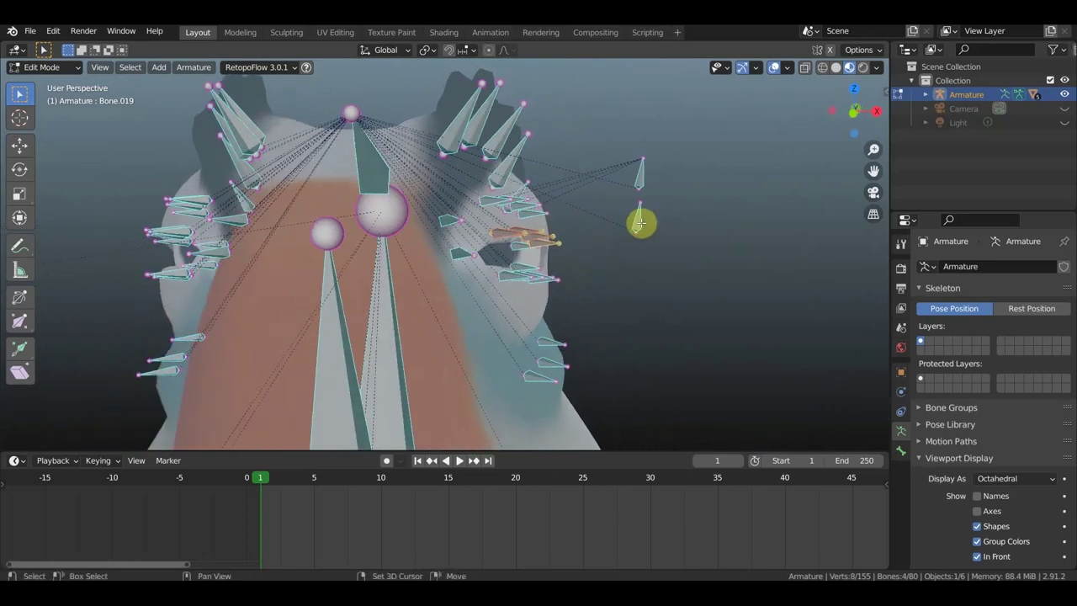
{"action": "left_click", "coordinate": [695, 235], "text": "shift"}
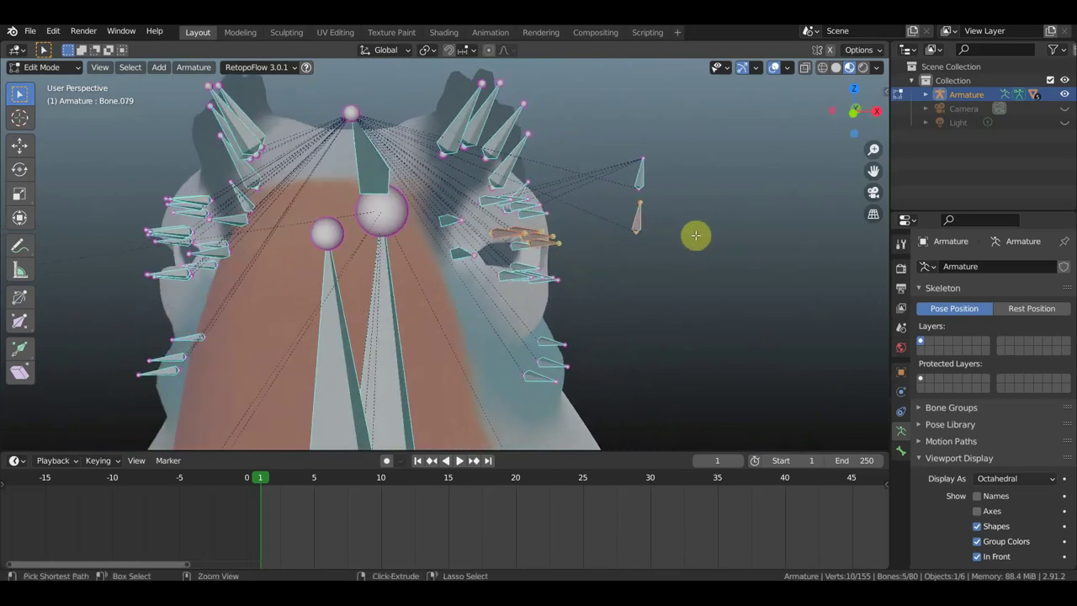
{"action": "key", "text": "ctrl+p"}
{"action": "left_click", "coordinate": [697, 238]}
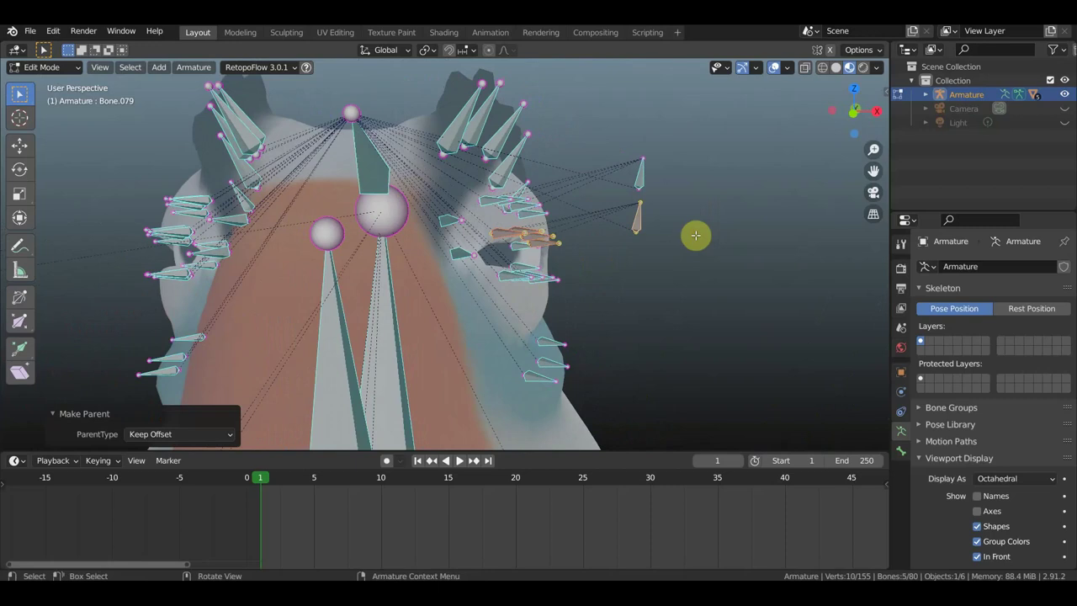
Step: Extrude a new bone upward from the upper floating control bone
{"action": "mouse_move", "coordinate": [692, 228]}
{"action": "middle_mouse_down"}
{"action": "mouse_move", "coordinate": [512, 228]}
{"action": "mouse_move", "coordinate": [663, 239]}
{"action": "mouse_move", "coordinate": [594, 249]}
{"action": "middle_mouse_up"}
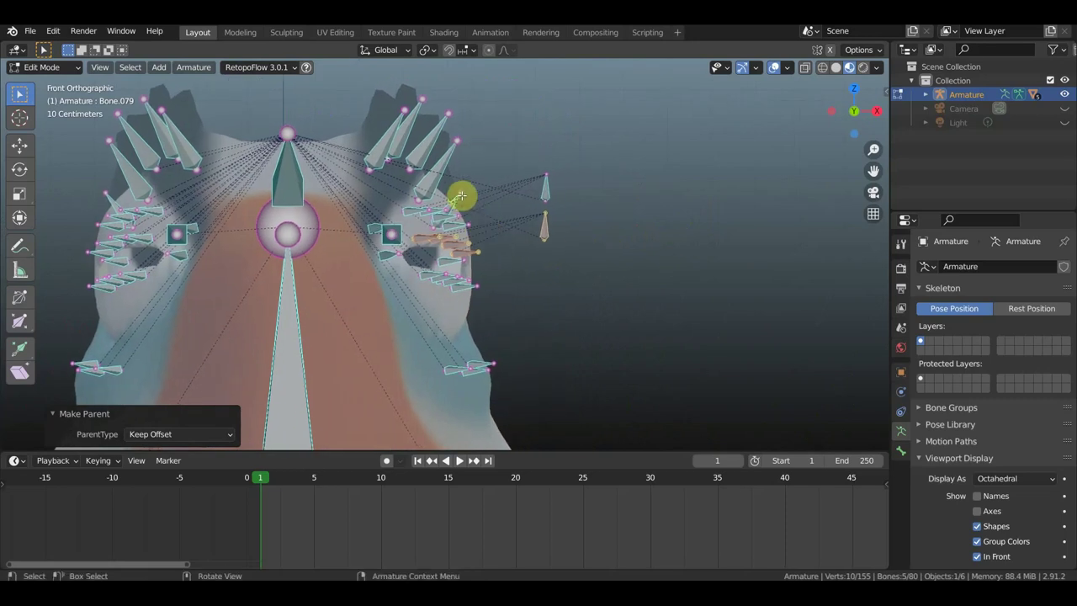
{"action": "scroll", "coordinate": [412, 145], "scroll_direction": "down", "scroll_amount": 1}
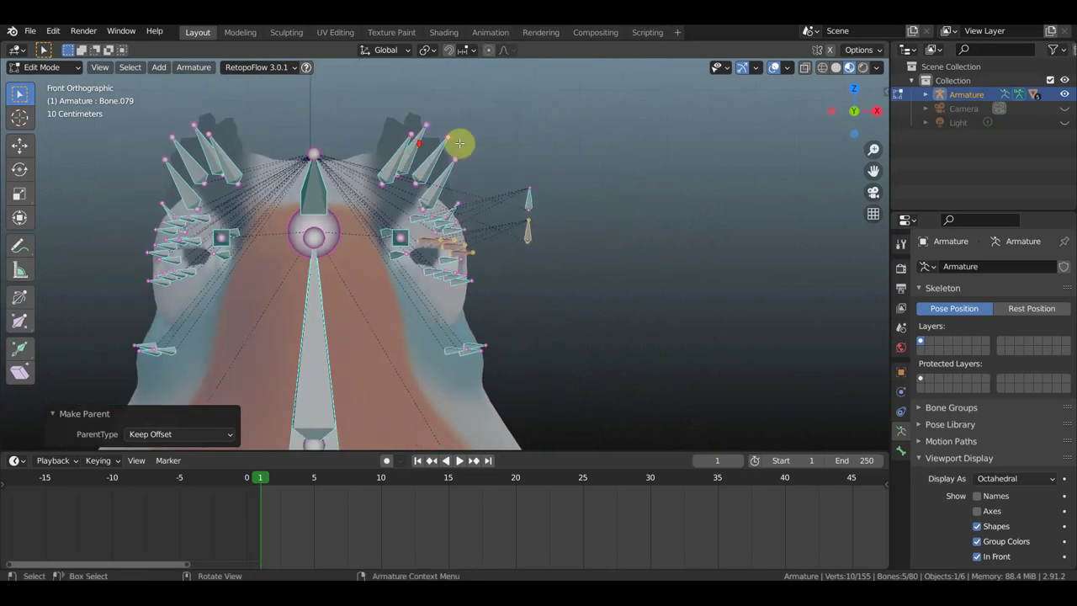
{"action": "left_click", "coordinate": [529, 196]}
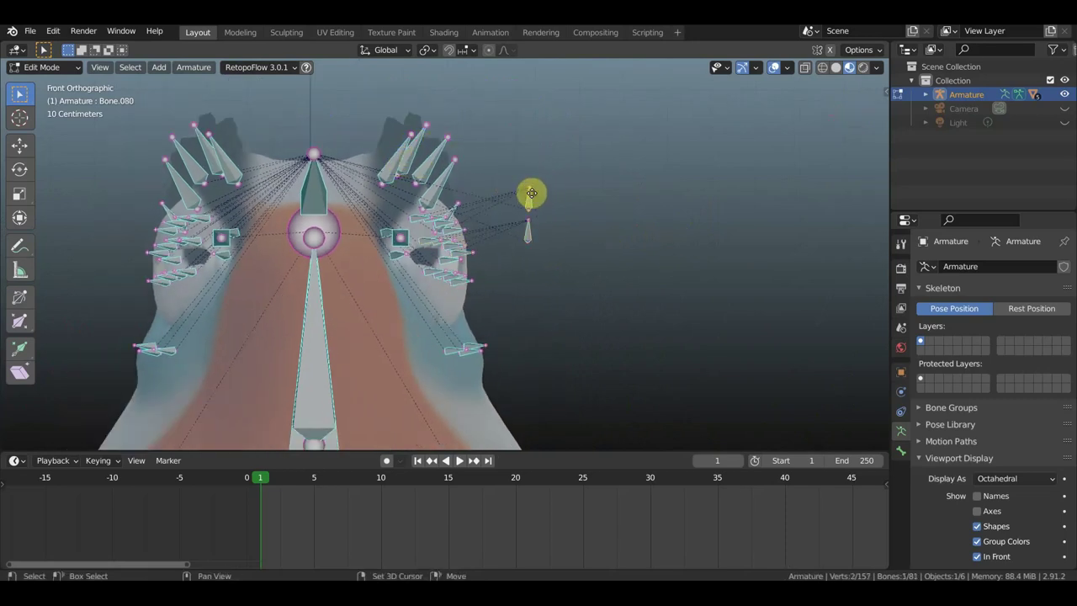
{"action": "key", "text": "e"}
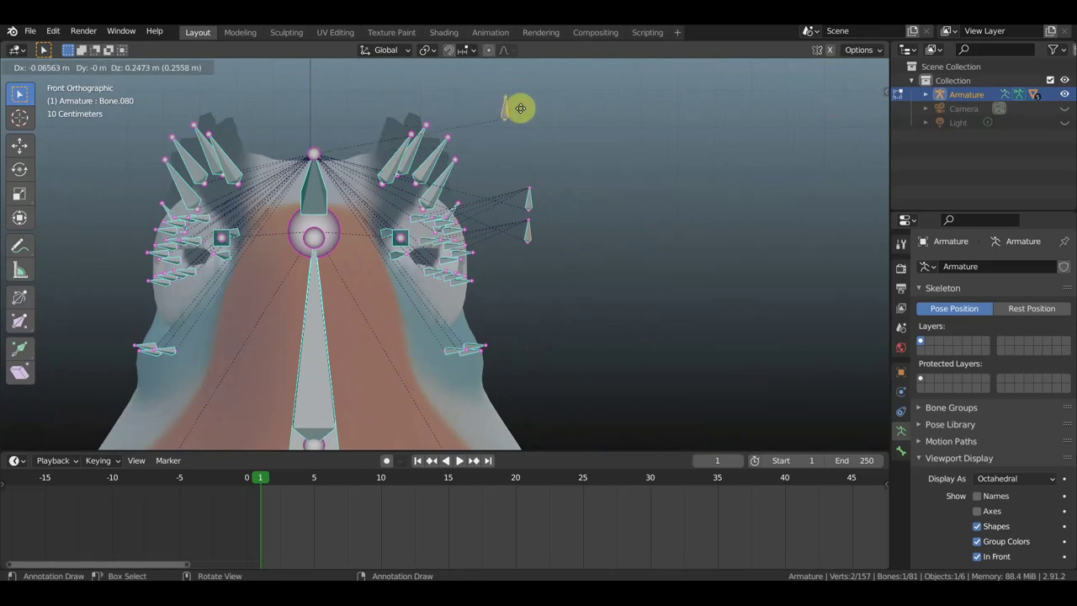
Step: Place the new control bone above the head and select the four top-of-head bones
{"action": "left_click", "coordinate": [499, 117]}
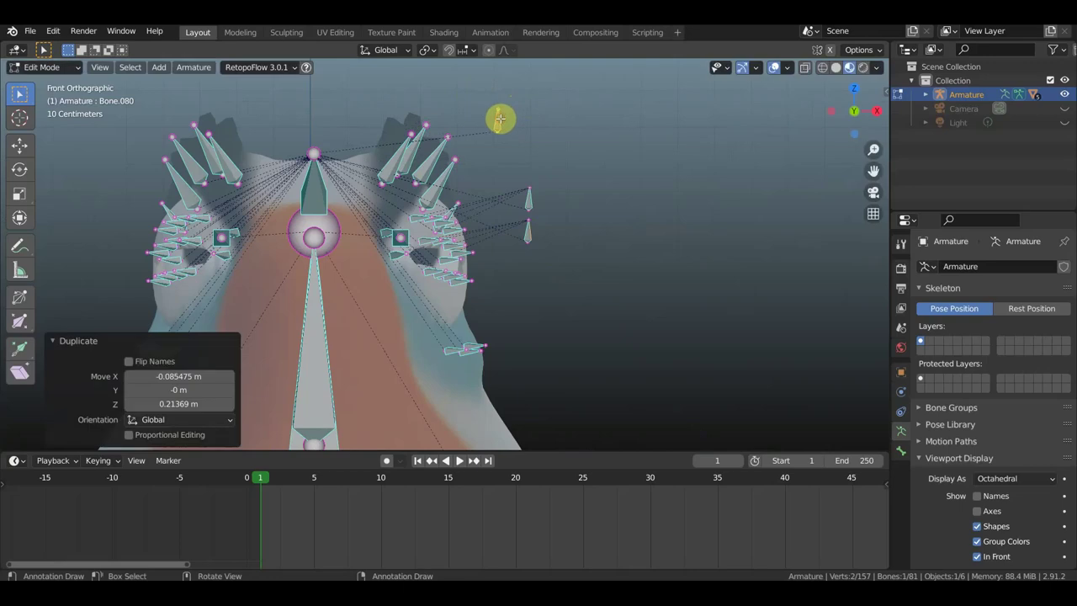
{"action": "left_click", "coordinate": [397, 163]}
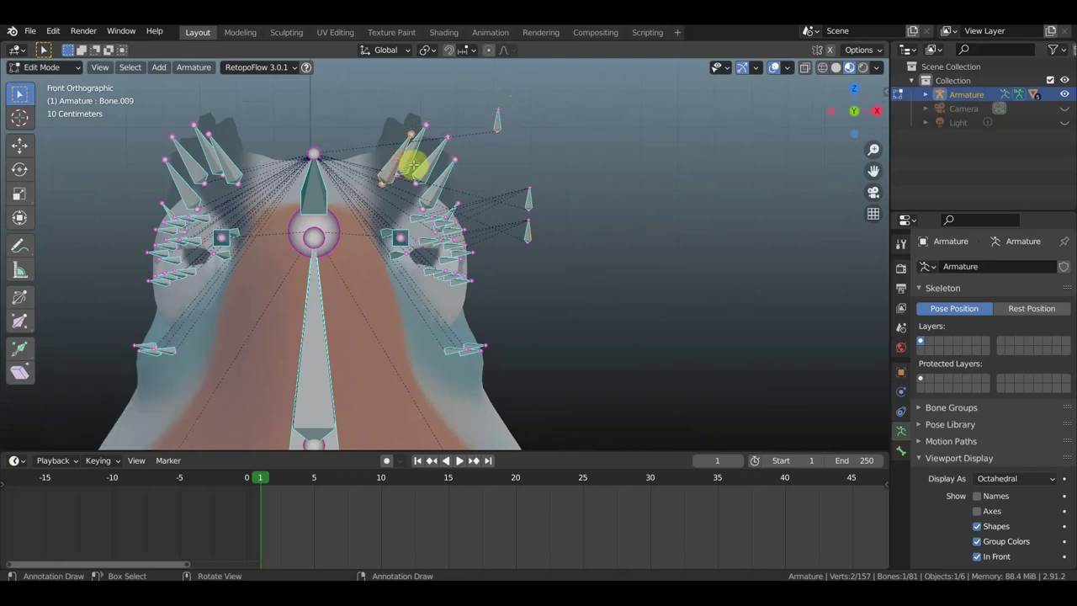
{"action": "mouse_move", "coordinate": [421, 156]}
{"action": "middle_mouse_down"}
{"action": "mouse_move", "coordinate": [378, 168]}
{"action": "mouse_move", "coordinate": [392, 168]}
{"action": "middle_mouse_up"}
{"action": "left_click", "coordinate": [421, 158], "text": "shift"}
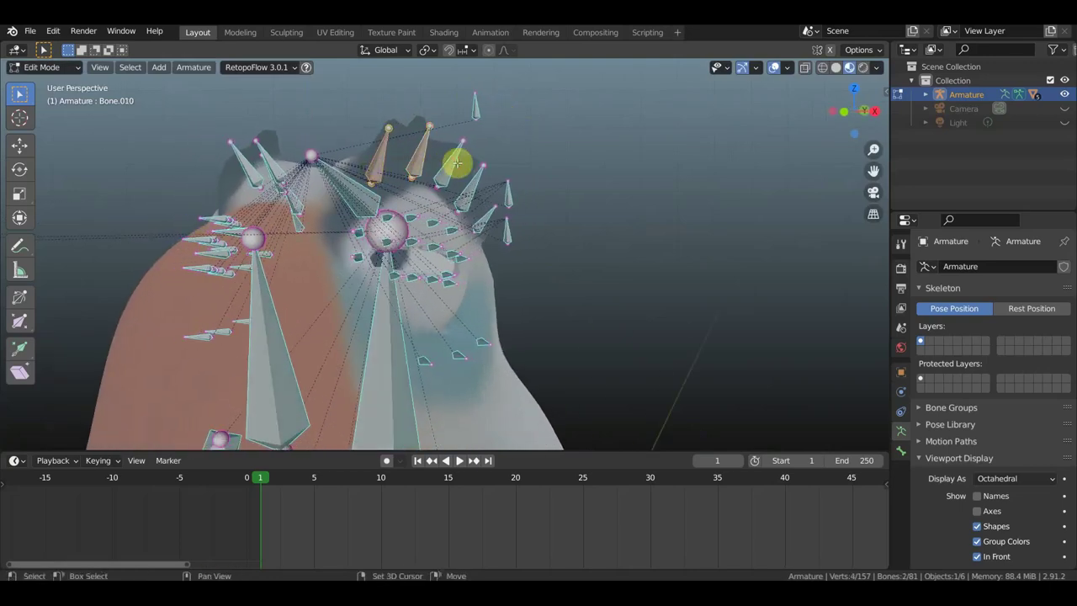
{"action": "left_click", "coordinate": [450, 165], "text": "shift"}
{"action": "middle_click_drag", "start_coordinate": [455, 166], "coordinate": [492, 170]}
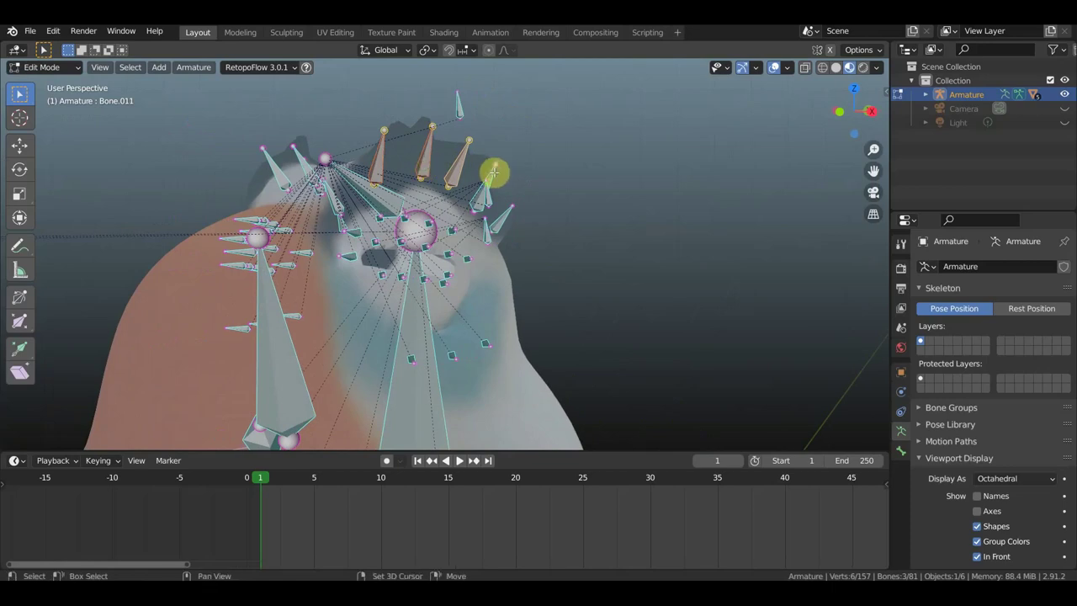
{"action": "left_click", "coordinate": [495, 173], "text": "shift"}
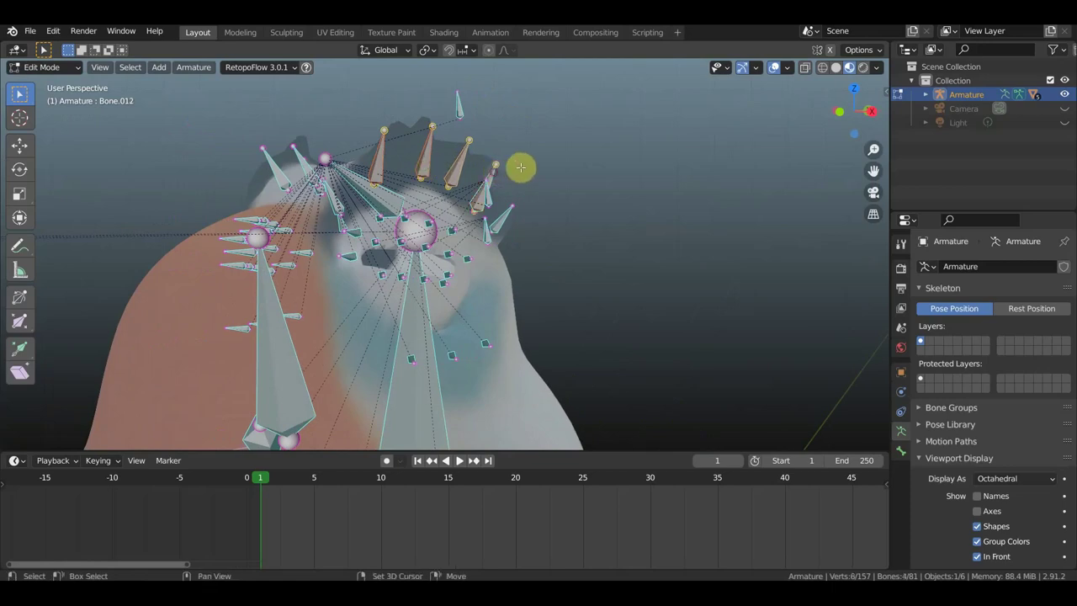
Step: Parent the four top-of-head bones to the new upper control bone with Keep Offset
{"action": "middle_click_drag", "start_coordinate": [495, 172], "coordinate": [503, 174]}
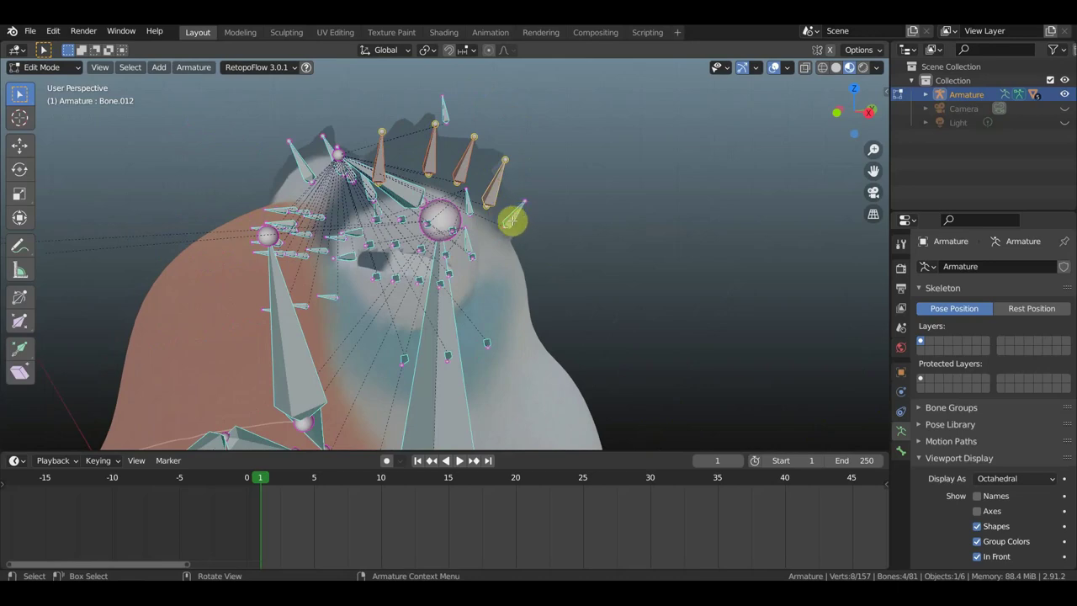
{"action": "mouse_move", "coordinate": [555, 210]}
{"action": "middle_mouse_down"}
{"action": "mouse_move", "coordinate": [625, 217]}
{"action": "mouse_move", "coordinate": [608, 197]}
{"action": "middle_mouse_up"}
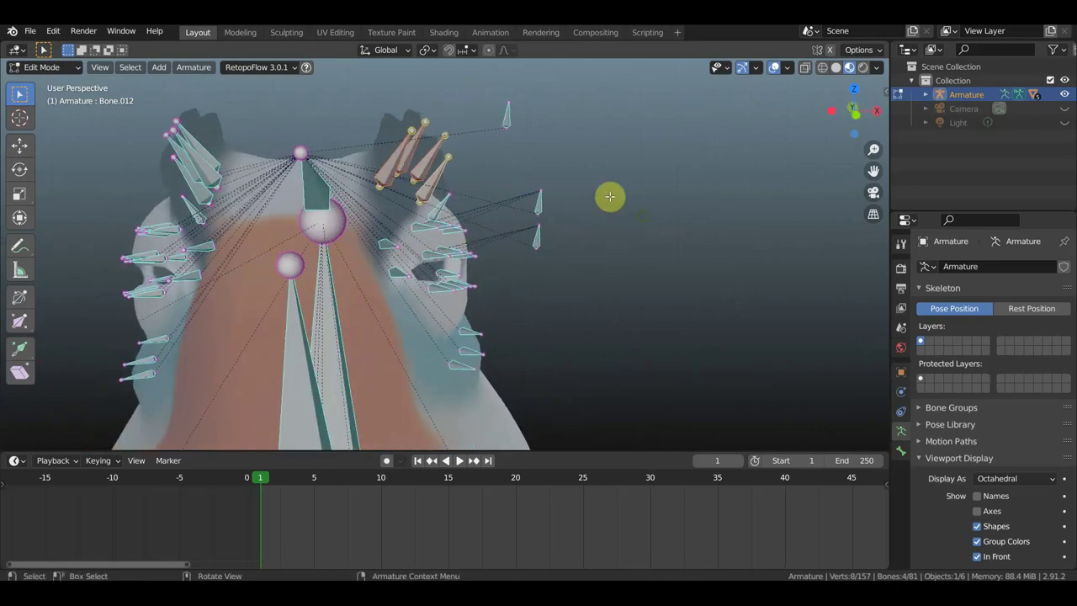
{"action": "left_click", "coordinate": [599, 130], "text": "ctrl"}
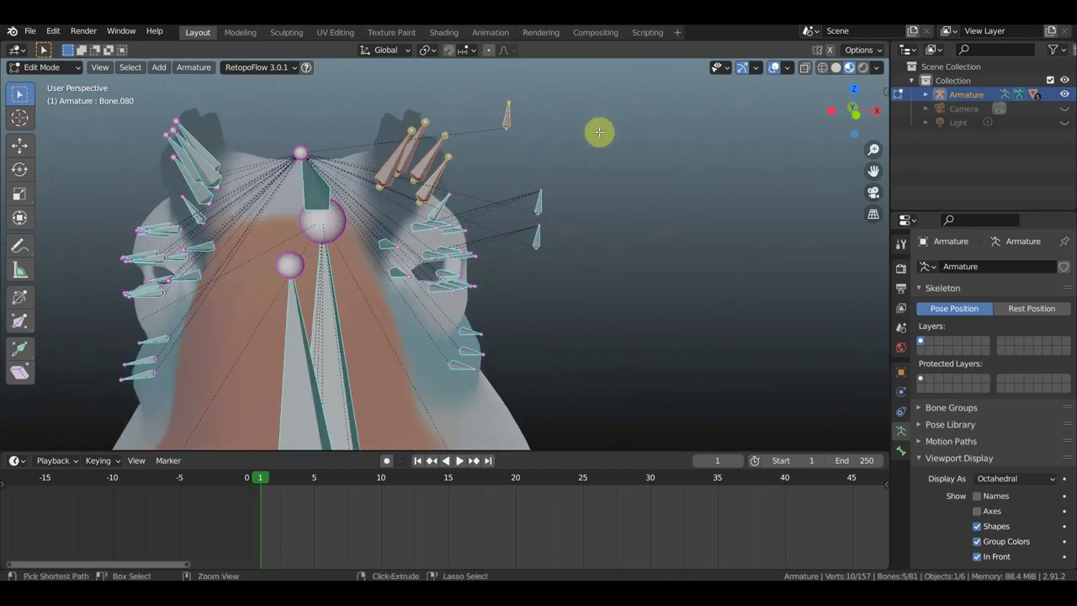
{"action": "key", "text": "ctrl+p"}
{"action": "left_click", "coordinate": [599, 135]}
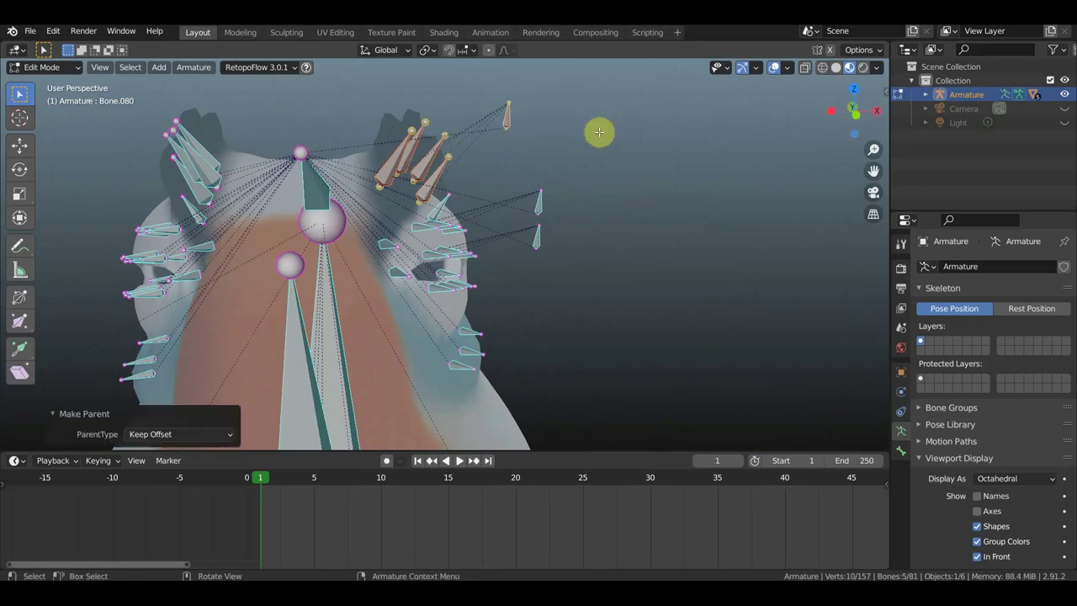
{"action": "middle_click_drag", "start_coordinate": [578, 233], "coordinate": [578, 175]}
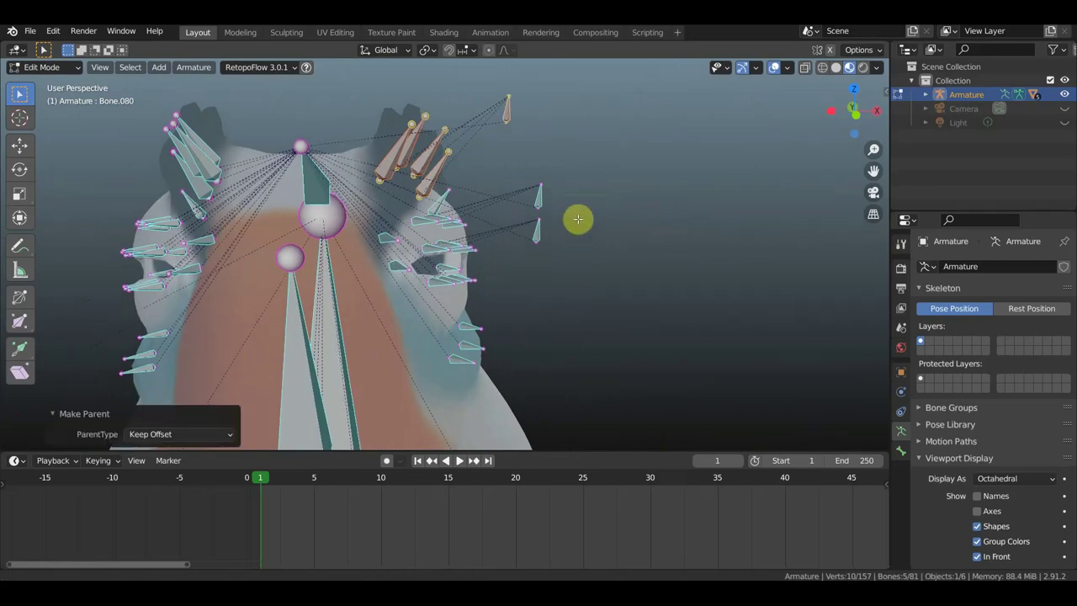
Step: Extrude another bone downward from the lower control bone beside the head
{"action": "left_click", "coordinate": [539, 180]}
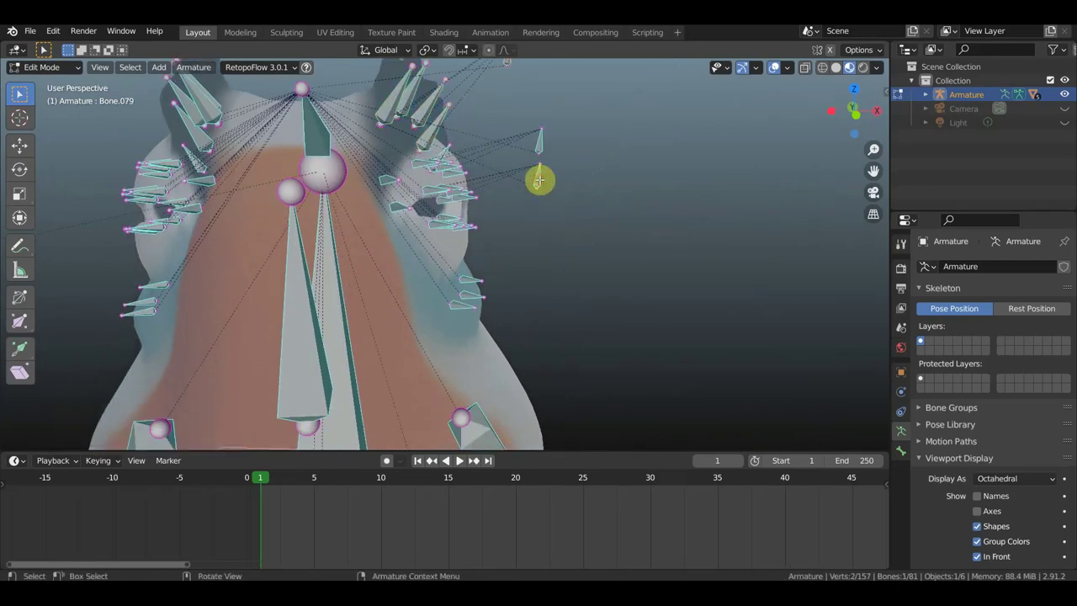
{"action": "key", "text": "e"}
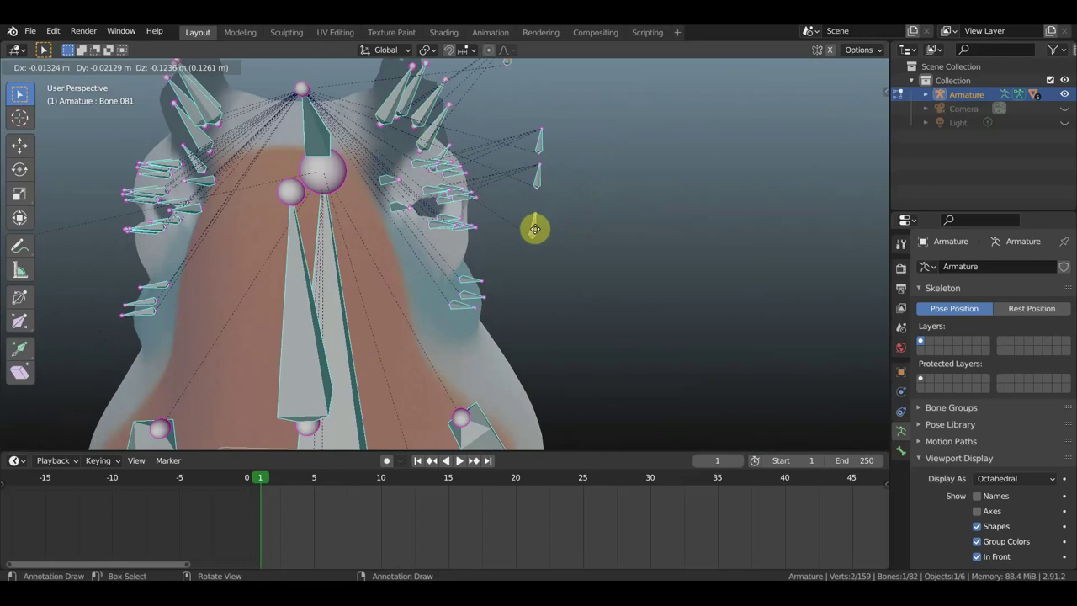
{"action": "left_click", "coordinate": [535, 229]}
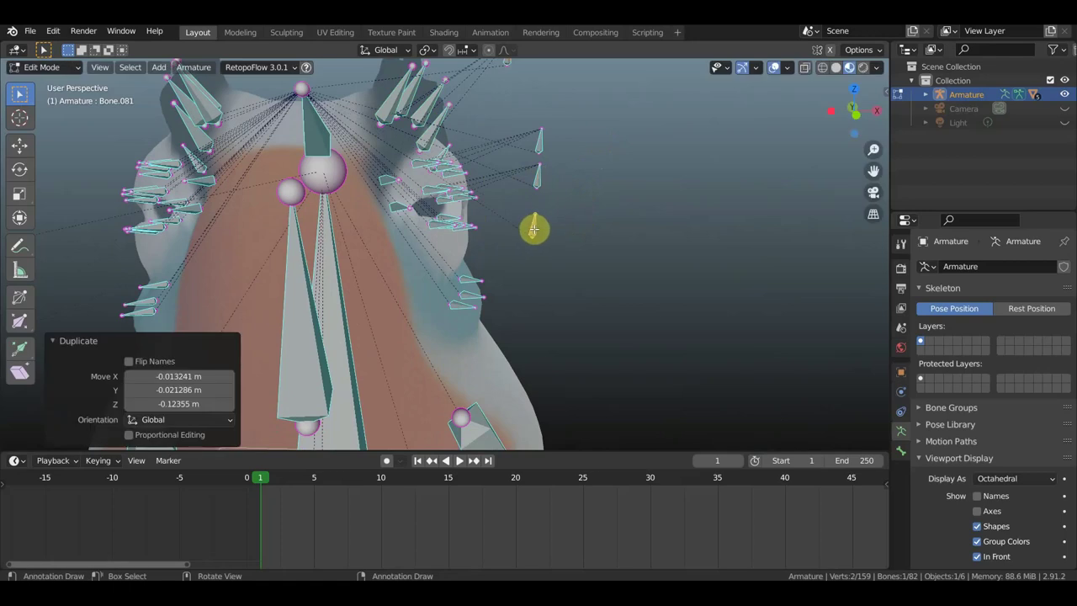
Step: Parent the bones near the right eye to the small side control bone with Keep Offset
{"action": "mouse_move", "coordinate": [482, 236]}
{"action": "middle_mouse_down"}
{"action": "mouse_move", "coordinate": [440, 257]}
{"action": "mouse_move", "coordinate": [450, 257]}
{"action": "middle_mouse_up"}
{"action": "left_click_drag", "start_coordinate": [466, 255], "coordinate": [398, 234]}
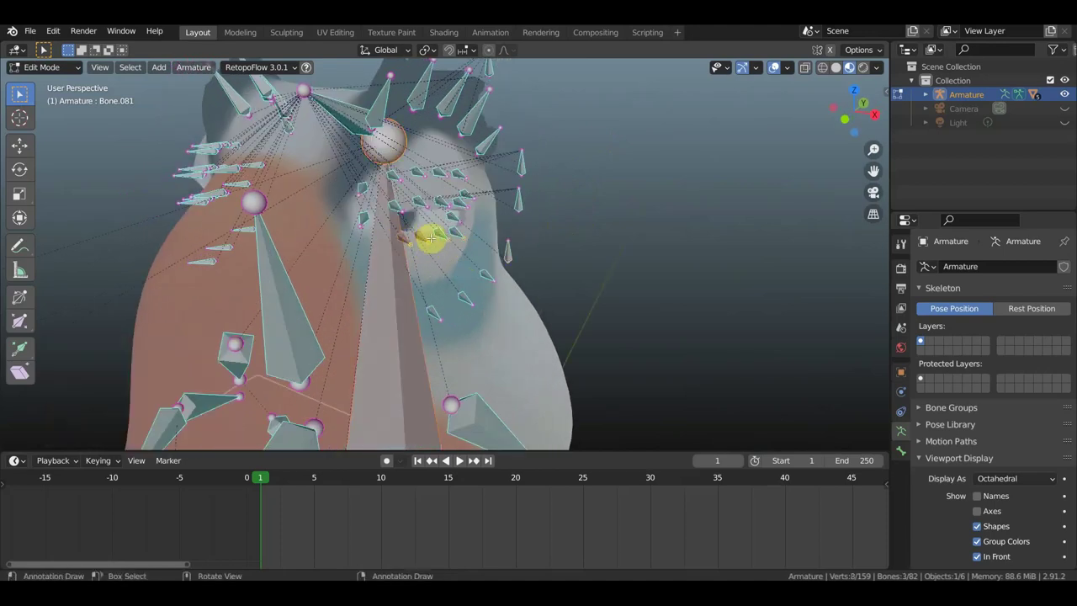
{"action": "left_click", "coordinate": [420, 242]}
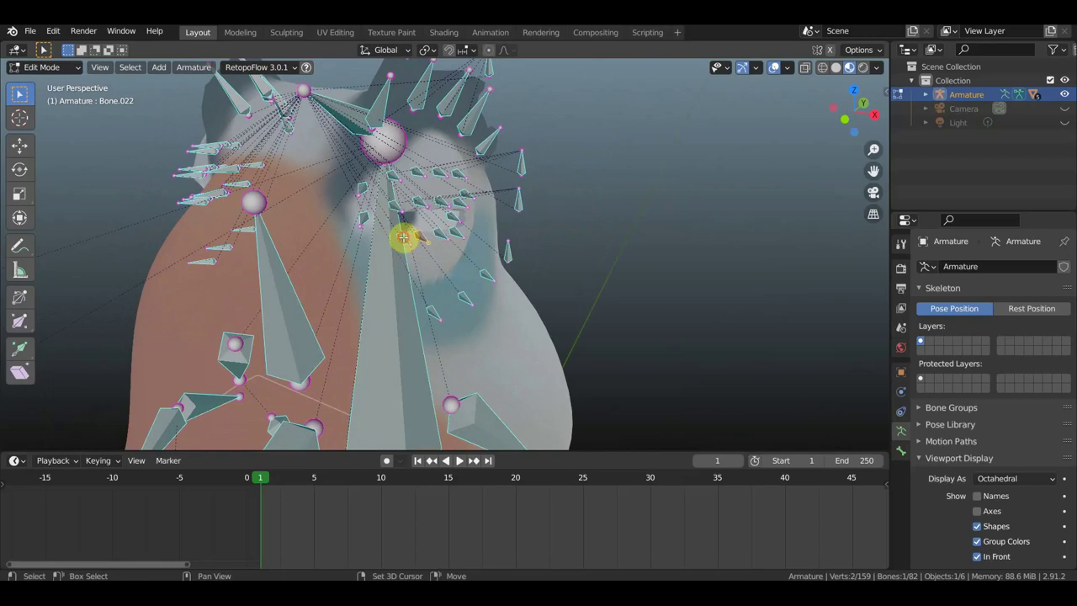
{"action": "left_click", "coordinate": [459, 239], "text": "shift"}
{"action": "mouse_move", "coordinate": [588, 264]}
{"action": "middle_mouse_down"}
{"action": "mouse_move", "coordinate": [641, 254]}
{"action": "mouse_move", "coordinate": [659, 238]}
{"action": "middle_mouse_up"}
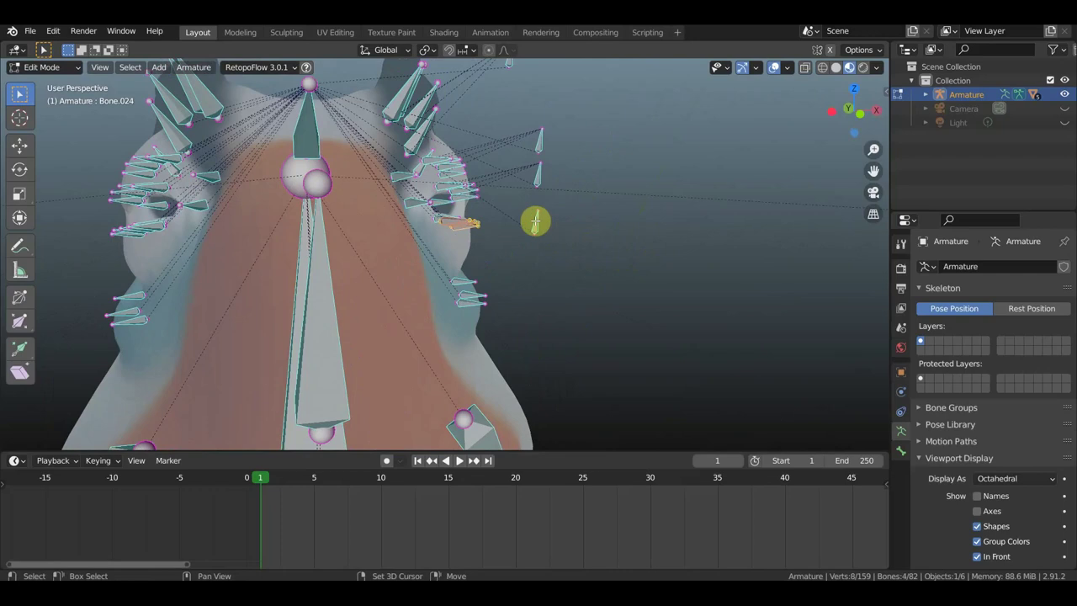
{"action": "left_click", "coordinate": [535, 221], "text": "shift"}
{"action": "key", "text": "ctrl+p"}
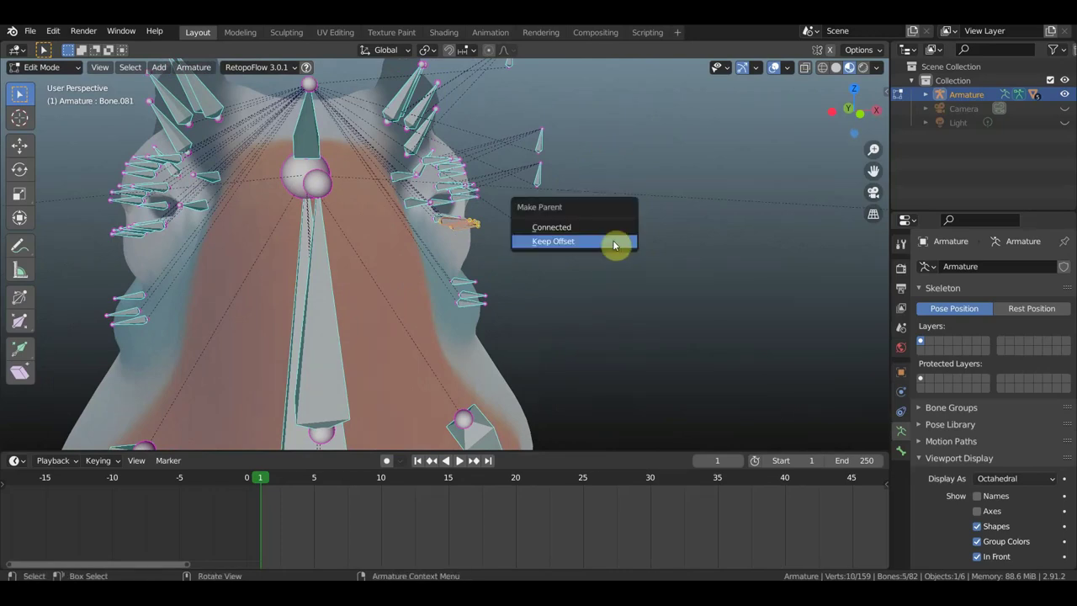
{"action": "left_click", "coordinate": [613, 244]}
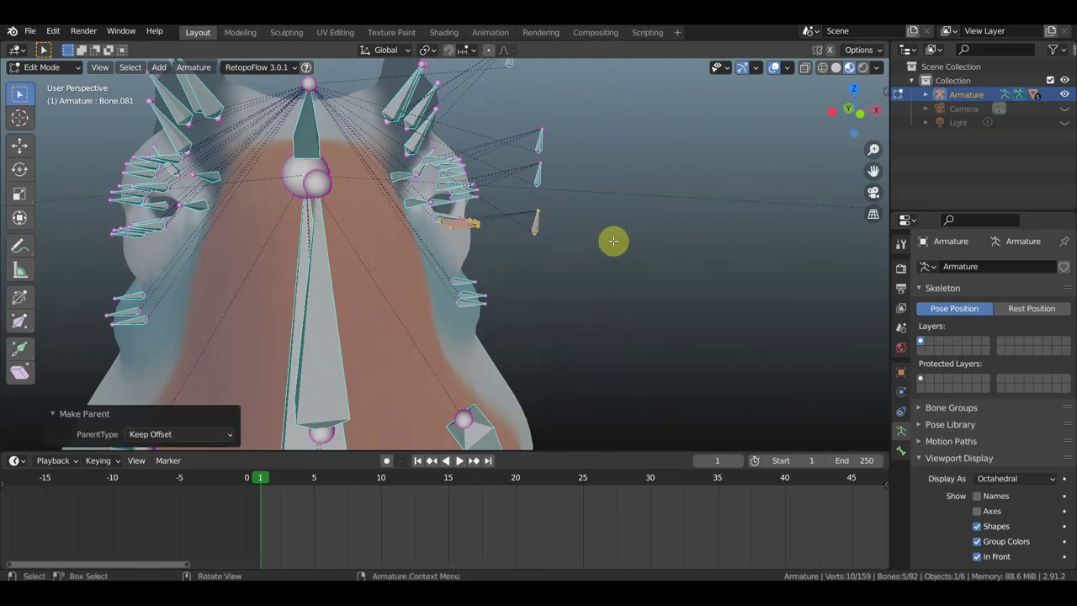
Step: Duplicate the small control bone lower down, tilt it slightly and nudge it along X
{"action": "left_click", "coordinate": [545, 229]}
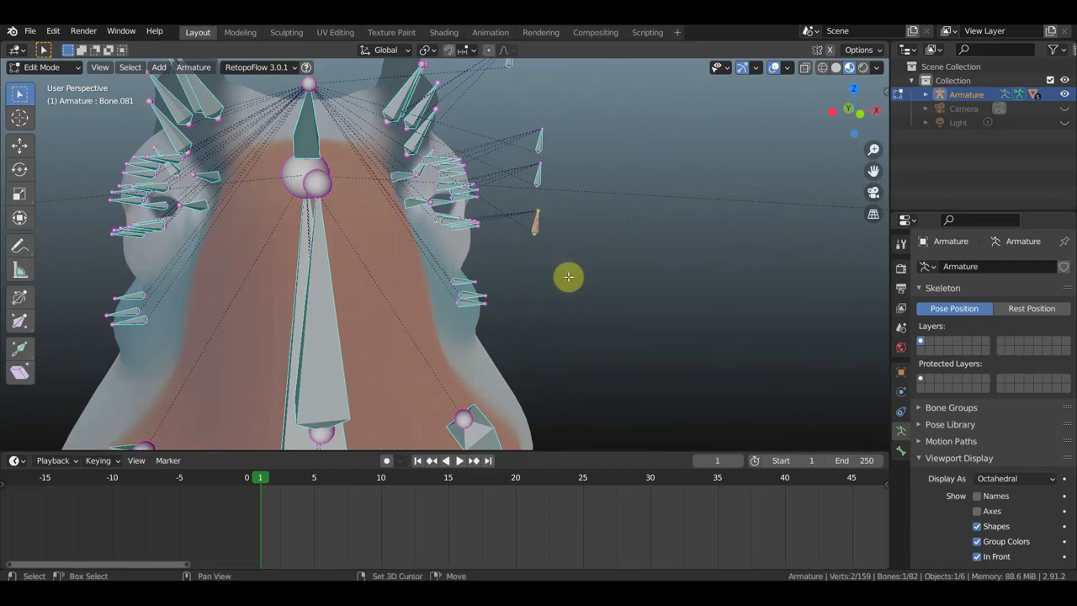
{"action": "key", "text": "shift+d"}
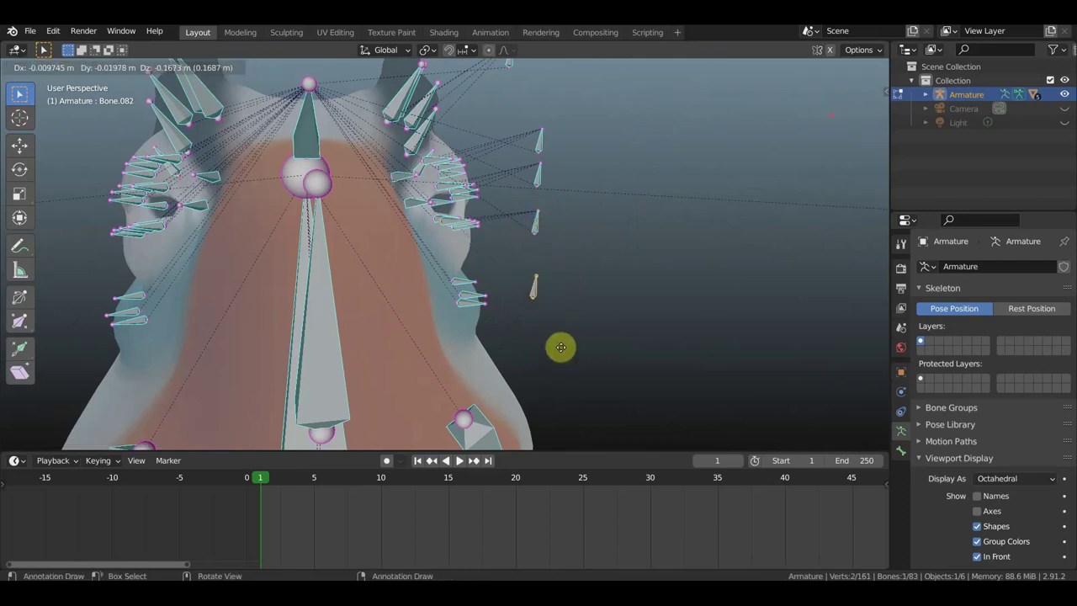
{"action": "left_click", "coordinate": [561, 347]}
{"action": "key", "text": "r"}
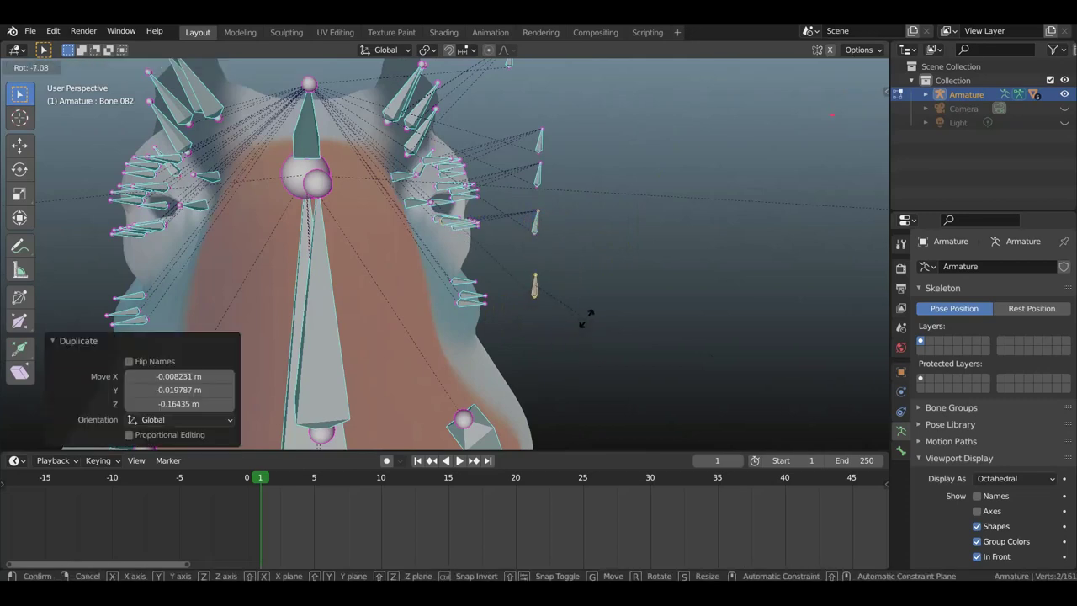
{"action": "left_click", "coordinate": [586, 318]}
{"action": "key", "text": "KP_1"}
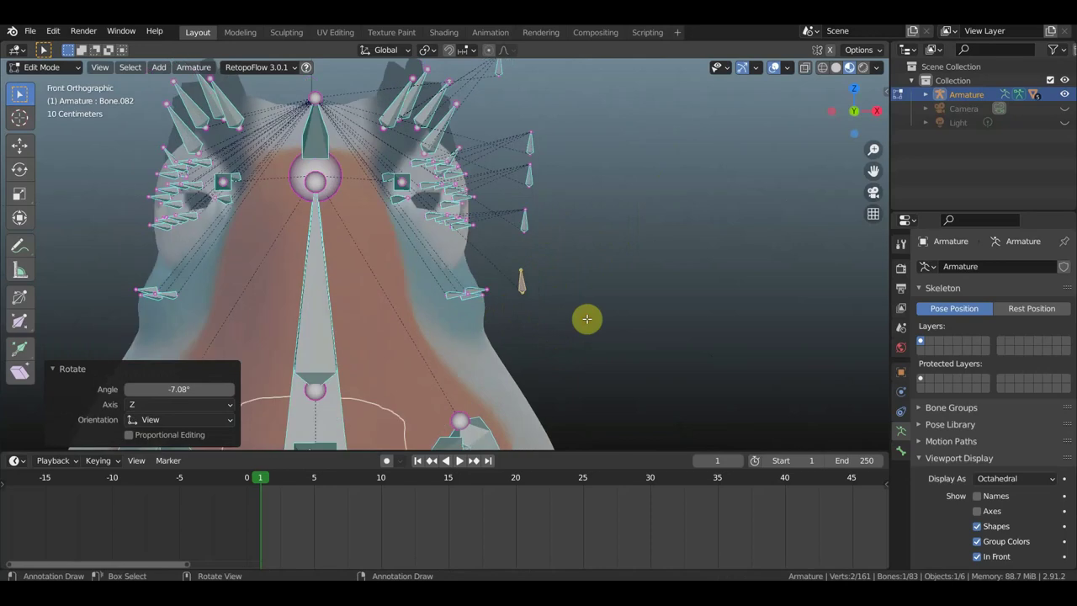
{"action": "key", "text": "r"}
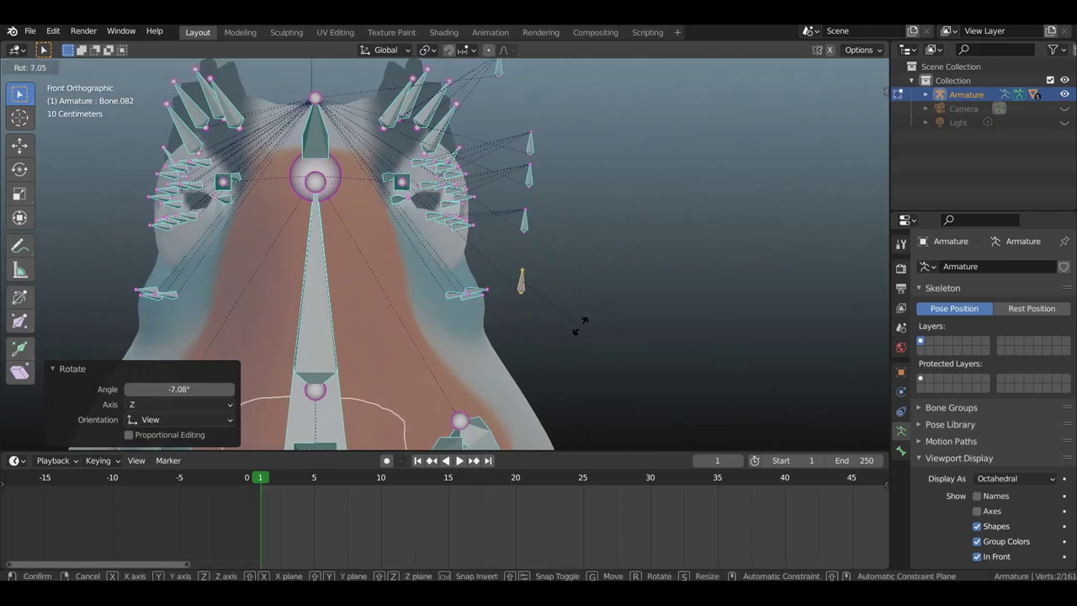
{"action": "left_click", "coordinate": [583, 323]}
{"action": "key", "text": "g"}
{"action": "key", "text": "x"}
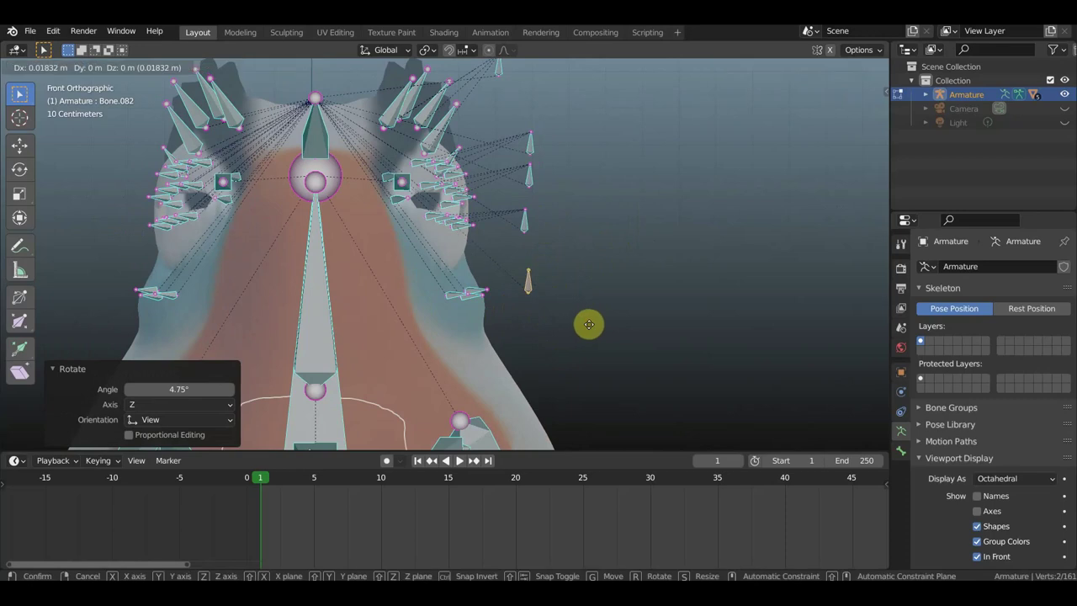
{"action": "left_click", "coordinate": [586, 318]}
Step: Shift the upper control bone slightly to the right
{"action": "left_click", "coordinate": [526, 225]}
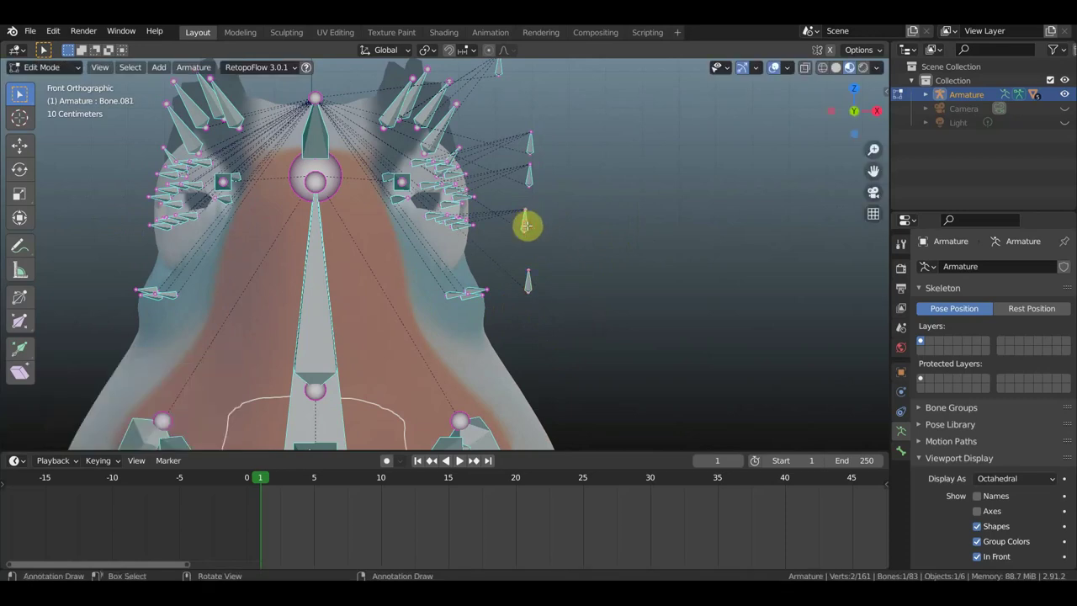
{"action": "key", "text": "g"}
{"action": "left_click", "coordinate": [534, 226]}
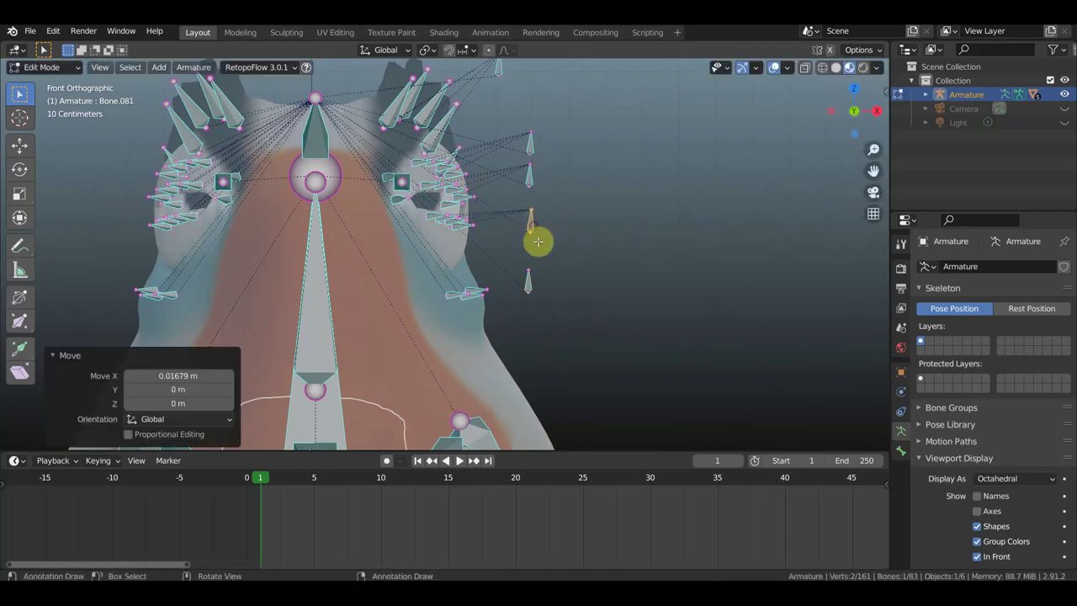
Step: Parent the bones below the right eye to the new lowest control bone with Keep Offset
{"action": "mouse_move", "coordinate": [503, 318]}
{"action": "left_mouse_down"}
{"action": "mouse_move", "coordinate": [450, 288]}
{"action": "mouse_move", "coordinate": [457, 295]}
{"action": "left_mouse_up"}
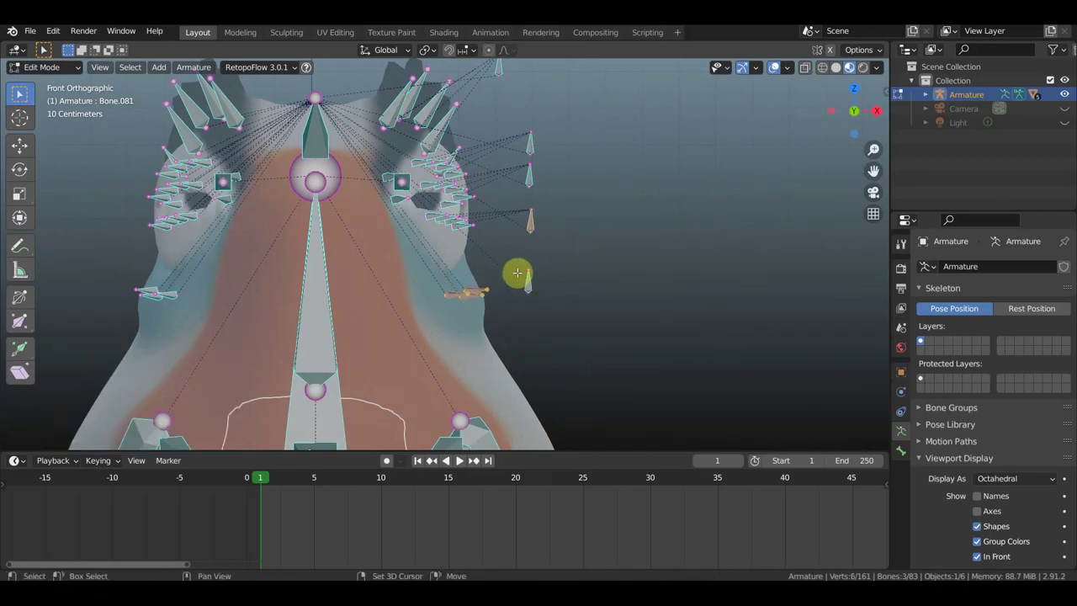
{"action": "mouse_move", "coordinate": [524, 328]}
{"action": "middle_mouse_down"}
{"action": "mouse_move", "coordinate": [393, 356]}
{"action": "mouse_move", "coordinate": [594, 331]}
{"action": "mouse_move", "coordinate": [535, 298]}
{"action": "middle_mouse_up"}
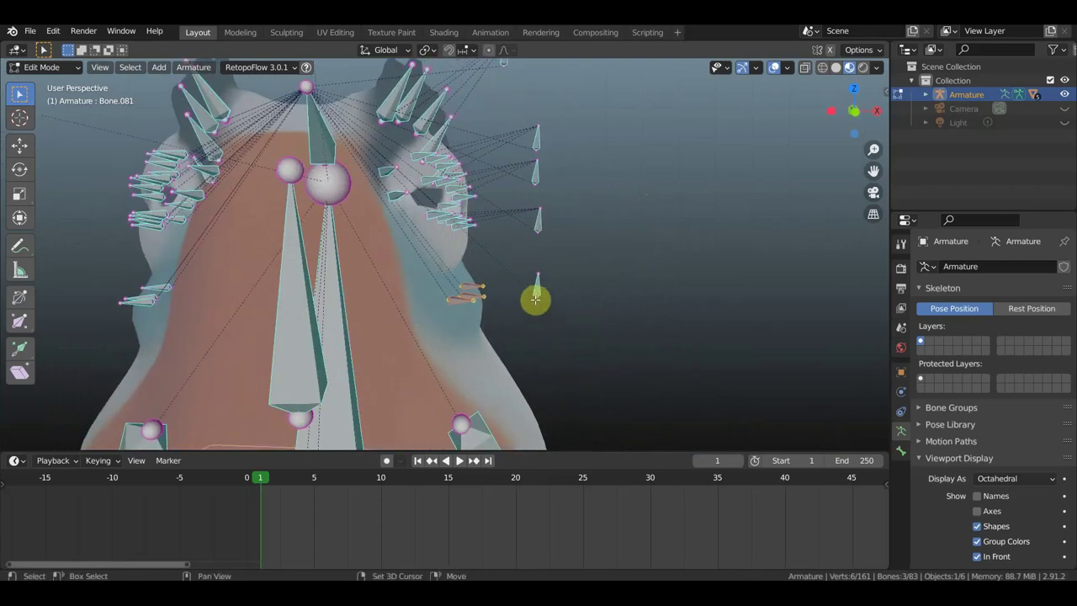
{"action": "left_click", "coordinate": [538, 286], "text": "shift"}
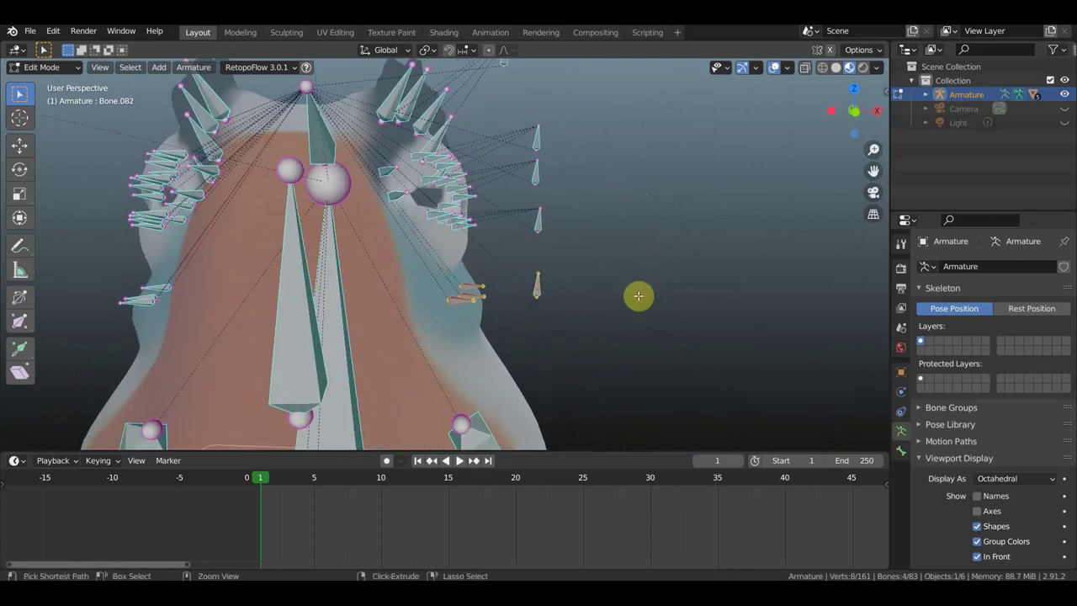
{"action": "key", "text": "ctrl+p"}
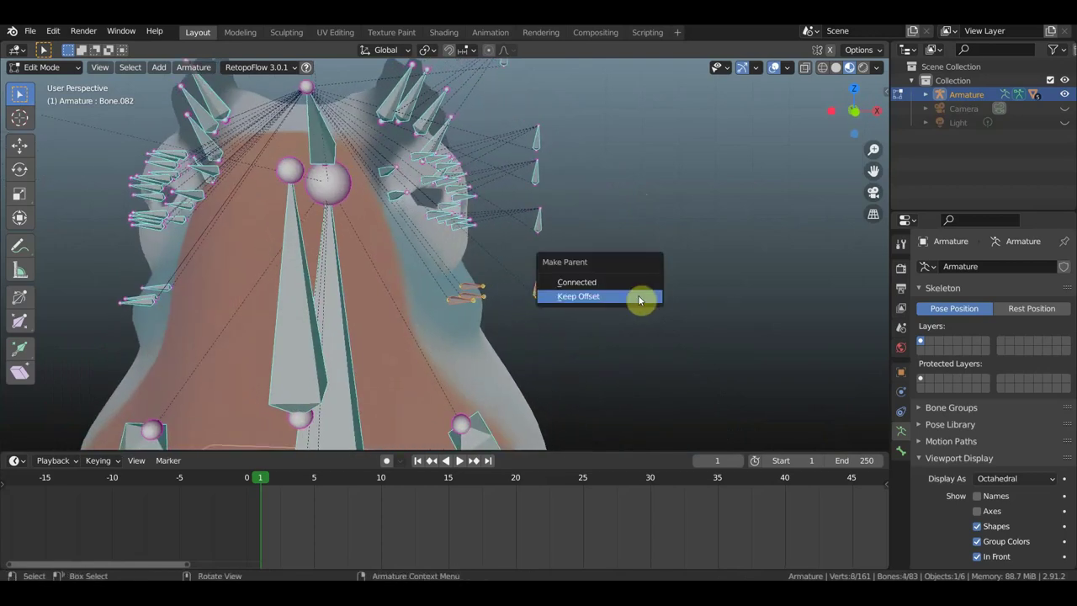
{"action": "left_click", "coordinate": [639, 296]}
{"action": "mouse_move", "coordinate": [644, 298]}
{"action": "middle_mouse_down"}
{"action": "mouse_move", "coordinate": [578, 301]}
{"action": "mouse_move", "coordinate": [656, 303]}
{"action": "middle_mouse_up"}
{"action": "scroll", "coordinate": [656, 302], "scroll_direction": "down", "scroll_amount": 3}
{"action": "scroll", "coordinate": [657, 311], "scroll_direction": "down", "scroll_amount": 2}
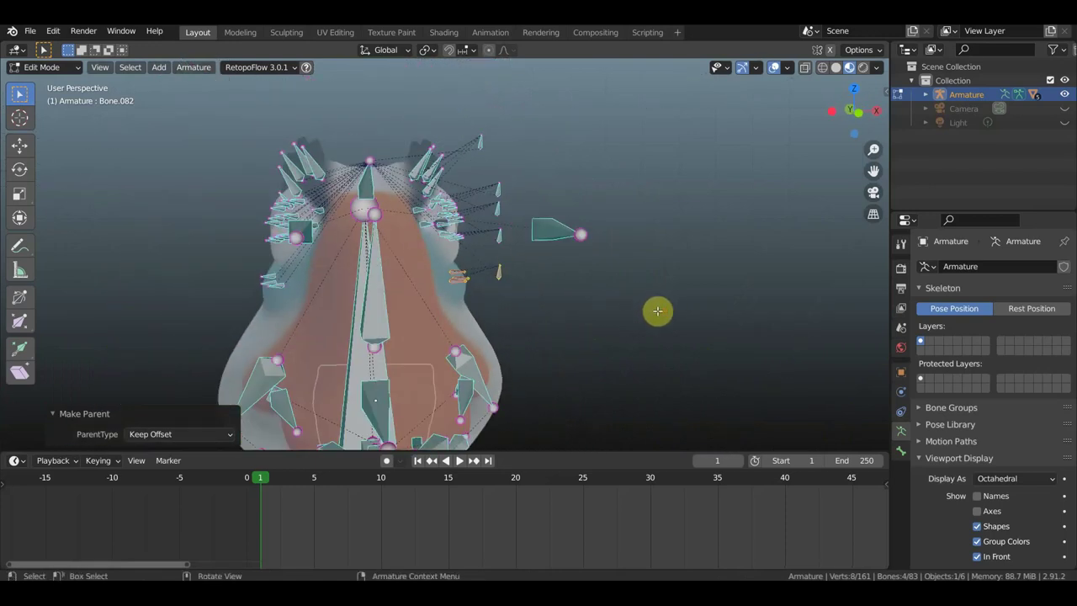
Step: From a side view of the head, select the lower lip bone tips
{"action": "mouse_move", "coordinate": [598, 303]}
{"action": "middle_mouse_down"}
{"action": "mouse_move", "coordinate": [438, 312]}
{"action": "mouse_move", "coordinate": [432, 301]}
{"action": "mouse_move", "coordinate": [493, 210]}
{"action": "mouse_move", "coordinate": [471, 204]}
{"action": "middle_mouse_up"}
{"action": "scroll", "coordinate": [493, 209], "scroll_direction": "up", "scroll_amount": 2}
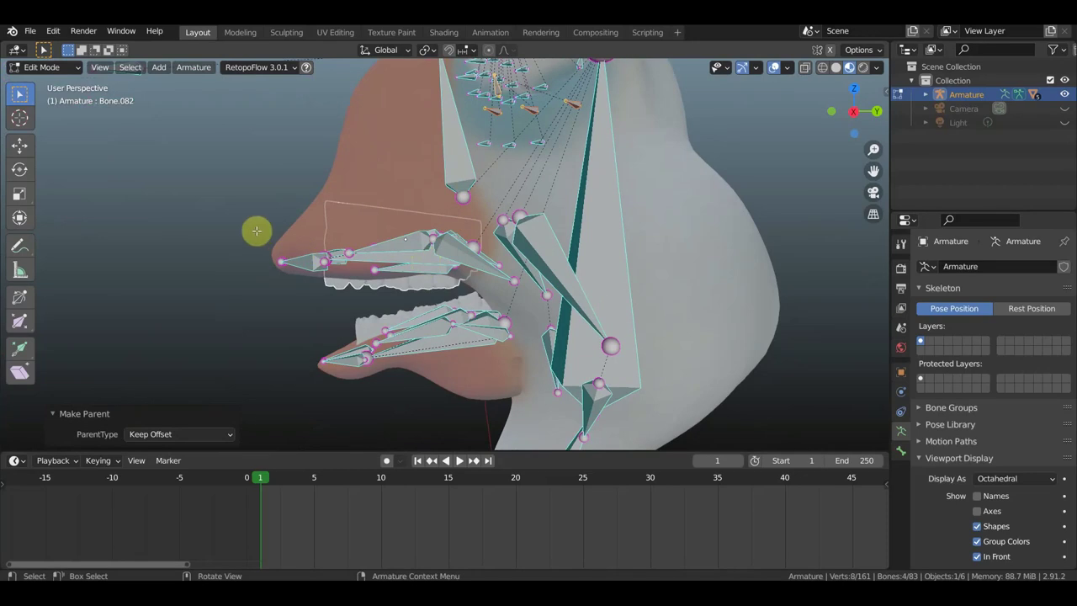
{"action": "left_click_drag", "start_coordinate": [263, 221], "coordinate": [304, 285]}
{"action": "left_click_drag", "start_coordinate": [339, 377], "coordinate": [328, 346]}
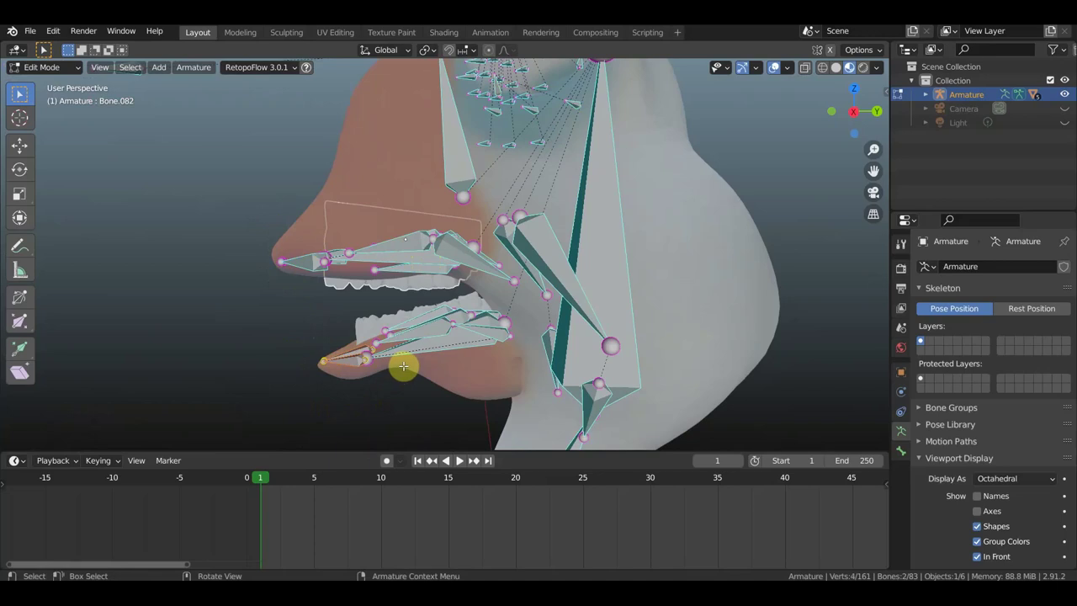
Step: Parent the thin jaw bone to the large central head bone with Keep Offset
{"action": "mouse_move", "coordinate": [440, 365]}
{"action": "middle_mouse_down"}
{"action": "mouse_move", "coordinate": [469, 320]}
{"action": "mouse_move", "coordinate": [608, 314]}
{"action": "mouse_move", "coordinate": [587, 329]}
{"action": "mouse_move", "coordinate": [507, 325]}
{"action": "middle_mouse_up"}
{"action": "left_click", "coordinate": [510, 332]}
{"action": "left_click", "coordinate": [422, 291]}
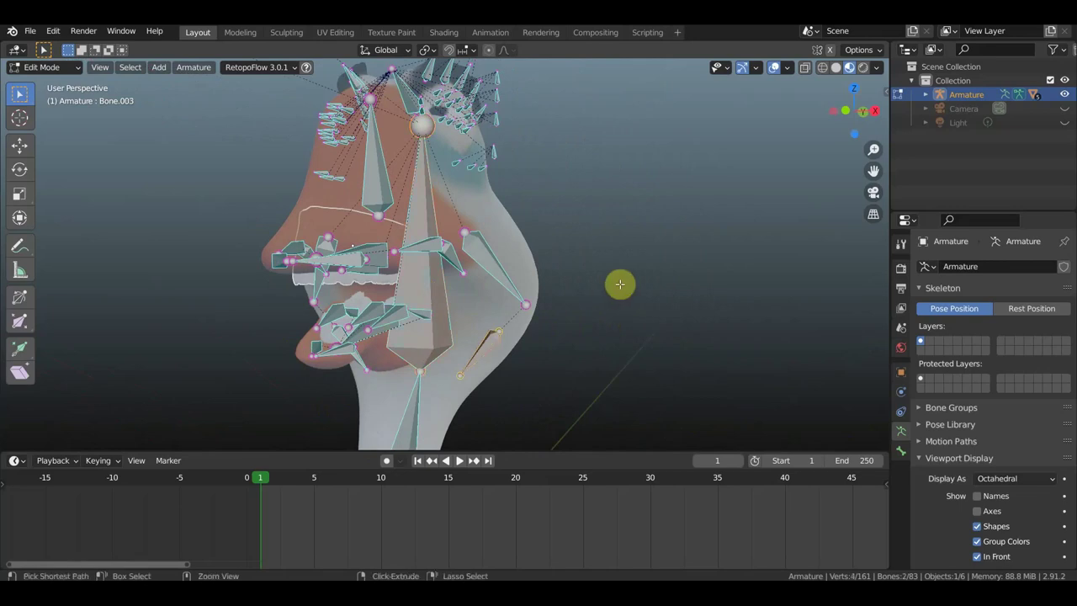
{"action": "key", "text": "ctrl+p"}
{"action": "left_click", "coordinate": [618, 287]}
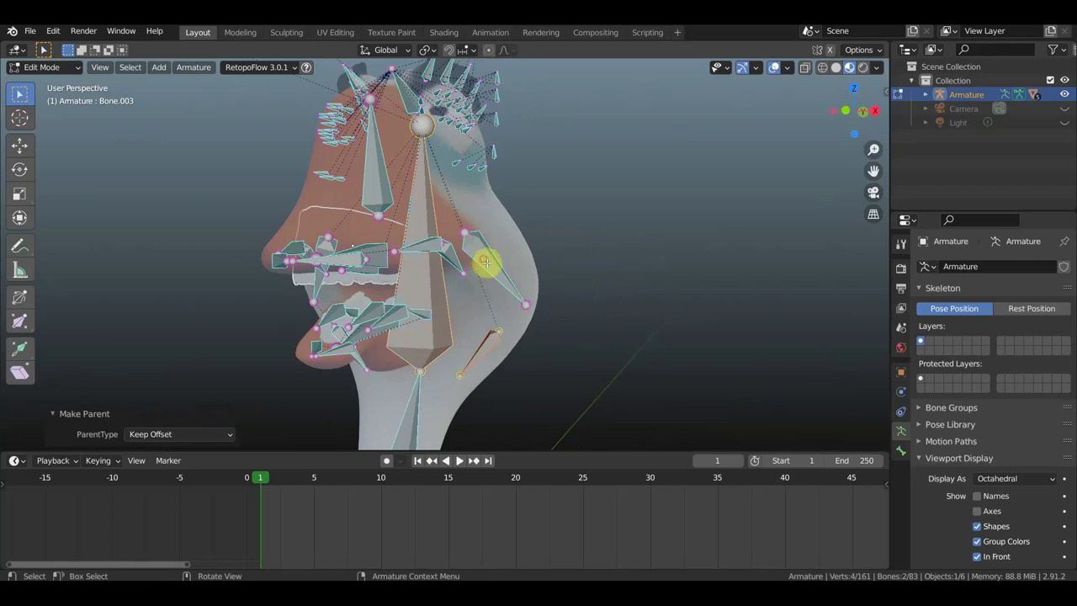
{"action": "left_click", "coordinate": [501, 322]}
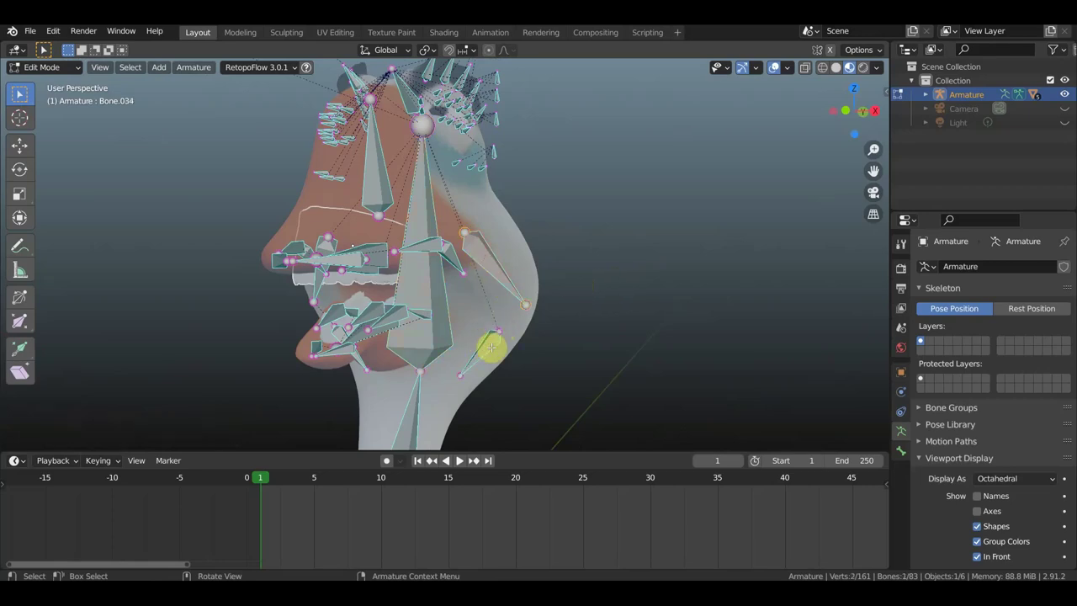
Step: Move the lower end joint of the bone behind the jaw higher up
{"action": "mouse_move", "coordinate": [539, 334]}
{"action": "middle_mouse_down"}
{"action": "mouse_move", "coordinate": [469, 336]}
{"action": "mouse_move", "coordinate": [504, 301]}
{"action": "middle_mouse_up"}
{"action": "left_click", "coordinate": [469, 337]}
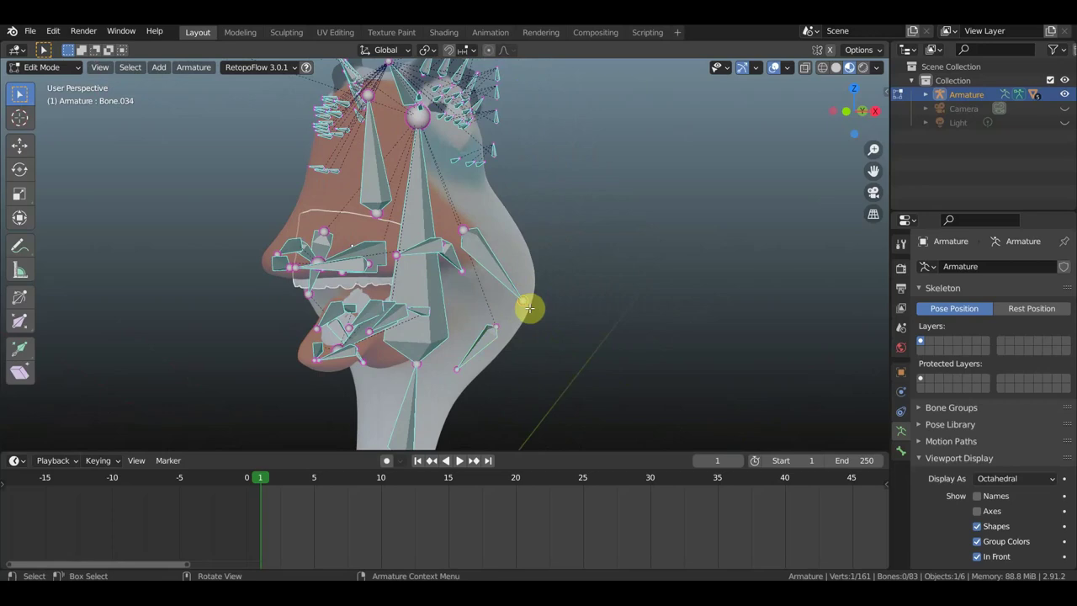
{"action": "key", "text": "g"}
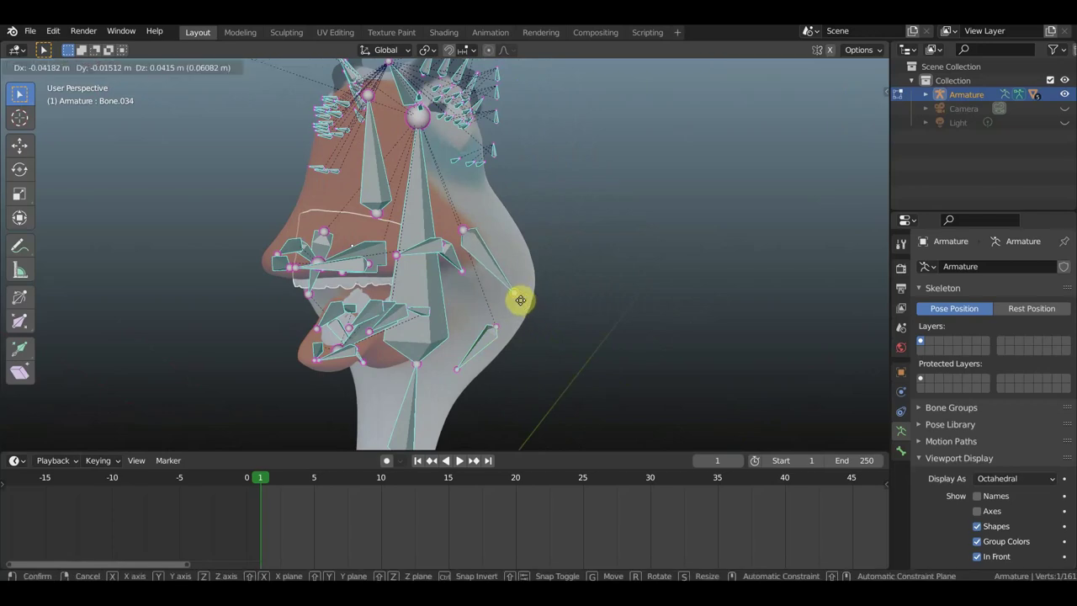
{"action": "left_click", "coordinate": [528, 294]}
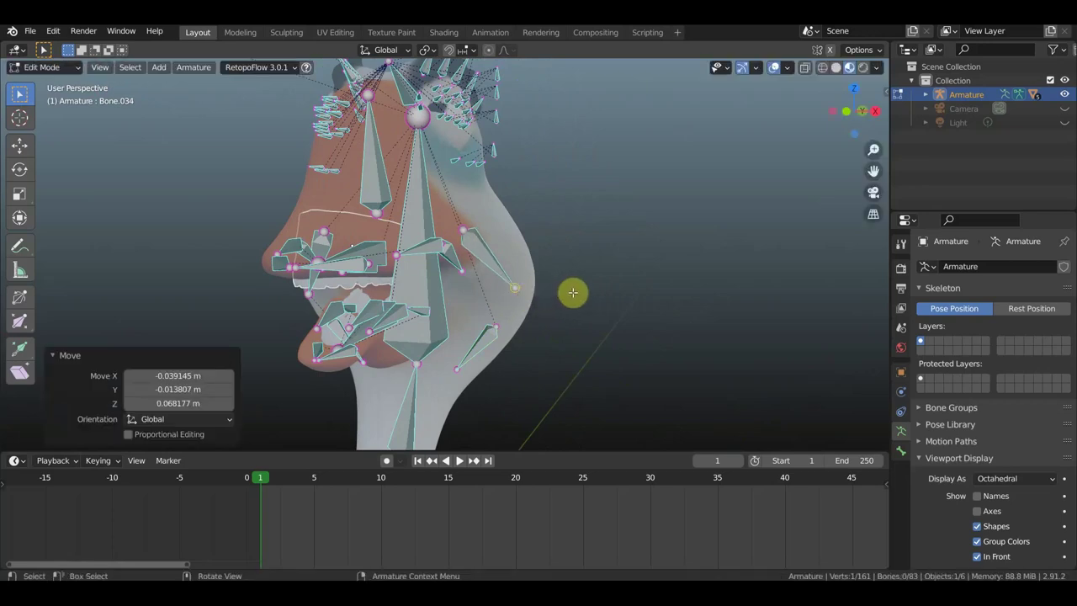
Step: Duplicate the bone behind the jaw with Shift+D
{"action": "mouse_move", "coordinate": [573, 292]}
{"action": "middle_mouse_down"}
{"action": "mouse_move", "coordinate": [455, 326]}
{"action": "mouse_move", "coordinate": [558, 308]}
{"action": "mouse_move", "coordinate": [563, 271]}
{"action": "mouse_move", "coordinate": [475, 327]}
{"action": "middle_mouse_up"}
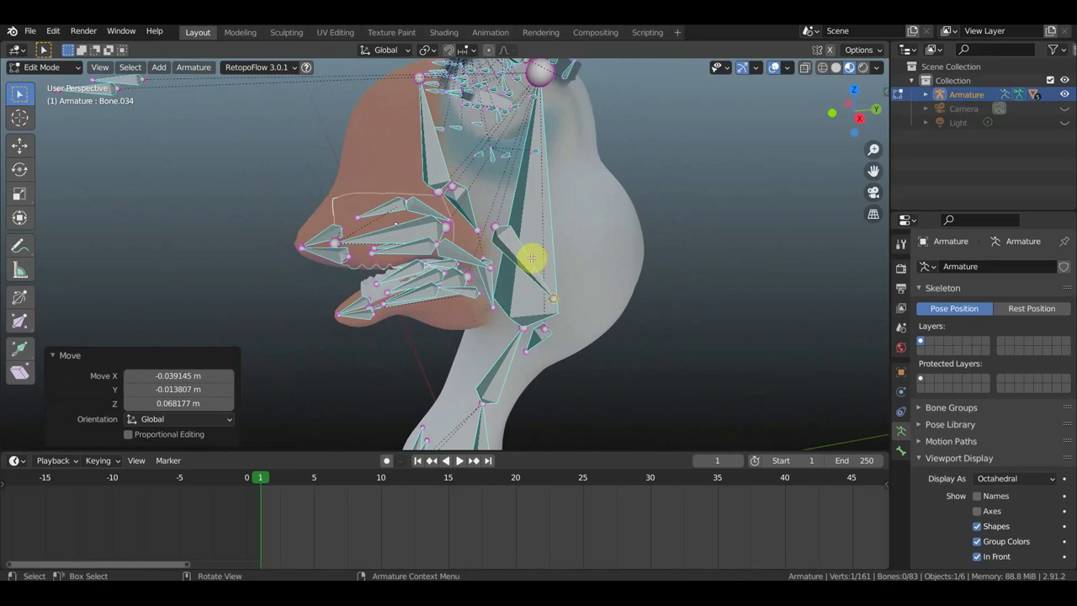
{"action": "mouse_move", "coordinate": [548, 257]}
{"action": "middle_mouse_down"}
{"action": "mouse_move", "coordinate": [623, 249]}
{"action": "mouse_move", "coordinate": [466, 253]}
{"action": "mouse_move", "coordinate": [538, 241]}
{"action": "mouse_move", "coordinate": [524, 245]}
{"action": "mouse_move", "coordinate": [524, 265]}
{"action": "middle_mouse_up"}
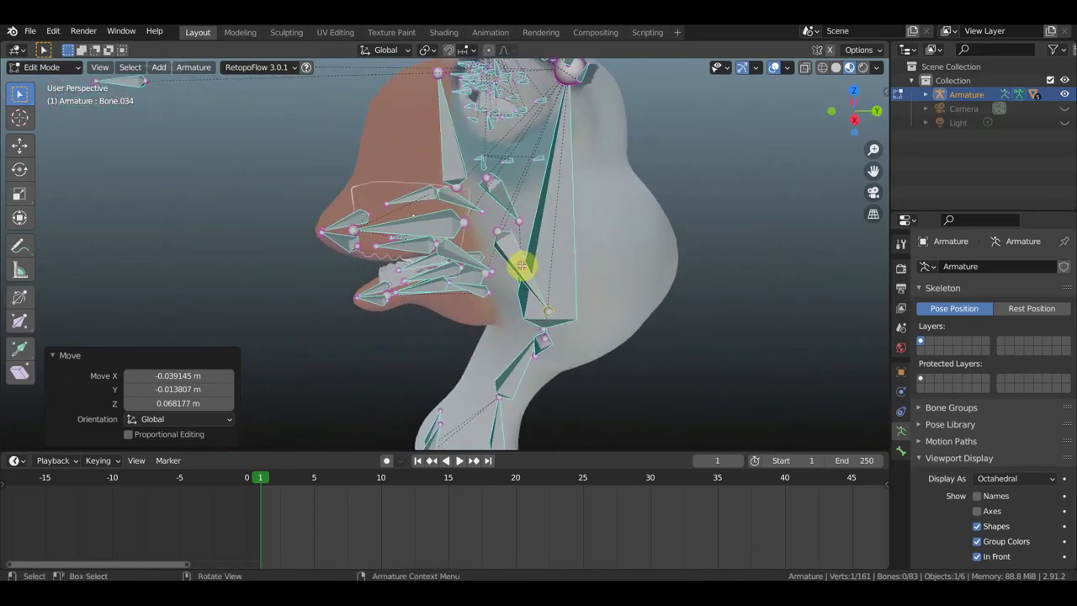
{"action": "left_click", "coordinate": [522, 267]}
{"action": "key", "text": "shift+d"}
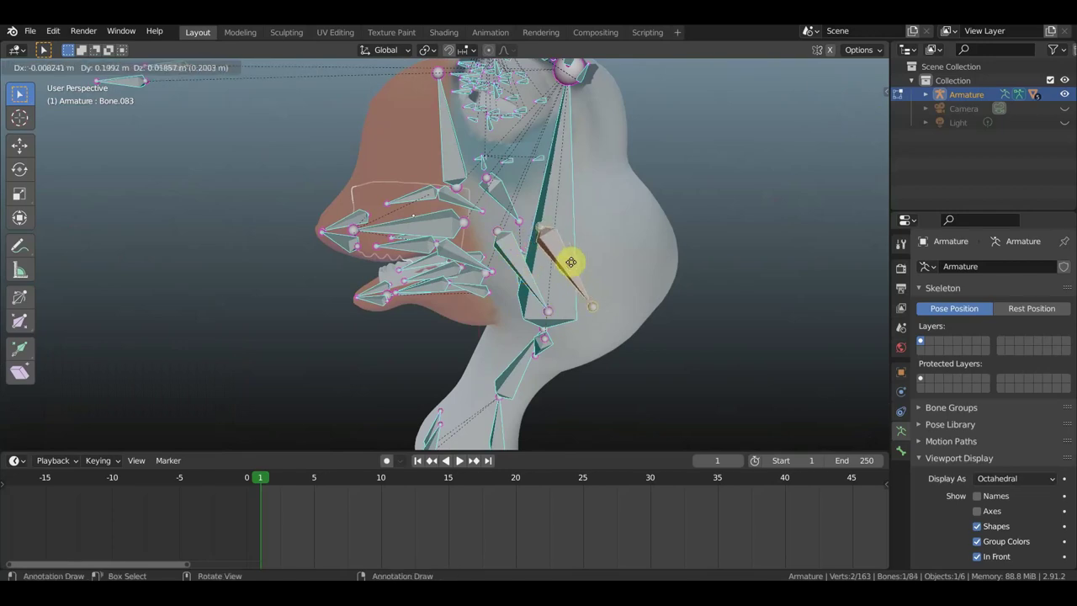
Step: Place the copied bone beside the original and parent it to Bone.034 with Keep Offset
{"action": "left_click", "coordinate": [565, 263]}
{"action": "mouse_move", "coordinate": [565, 263]}
{"action": "middle_mouse_down"}
{"action": "mouse_move", "coordinate": [481, 231]}
{"action": "mouse_move", "coordinate": [583, 242]}
{"action": "mouse_move", "coordinate": [673, 271]}
{"action": "middle_mouse_up"}
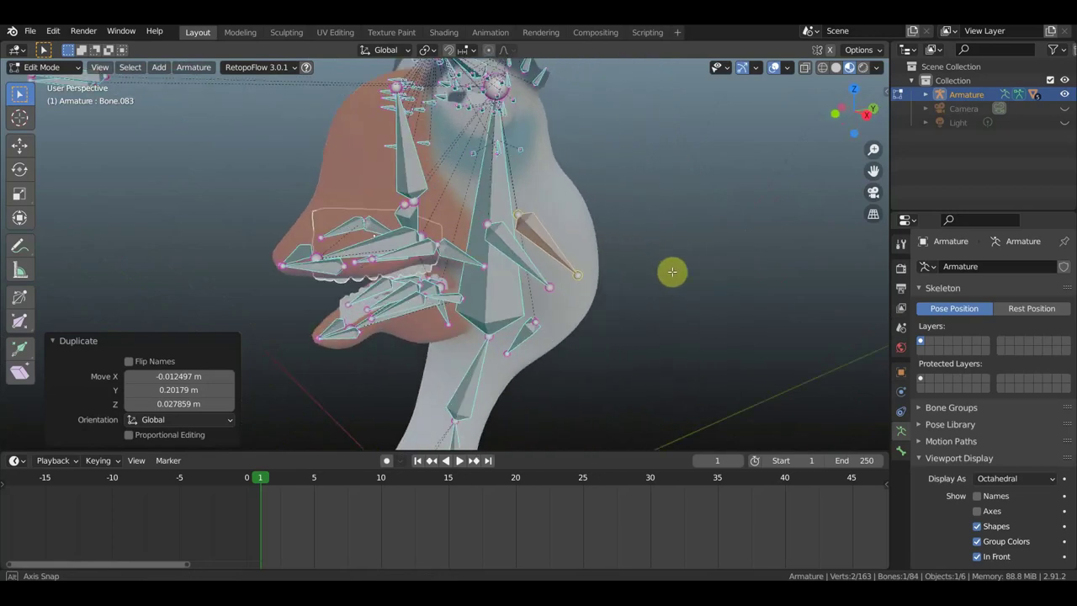
{"action": "middle_click_drag", "start_coordinate": [584, 262], "coordinate": [580, 255]}
{"action": "left_click", "coordinate": [538, 259], "text": "shift"}
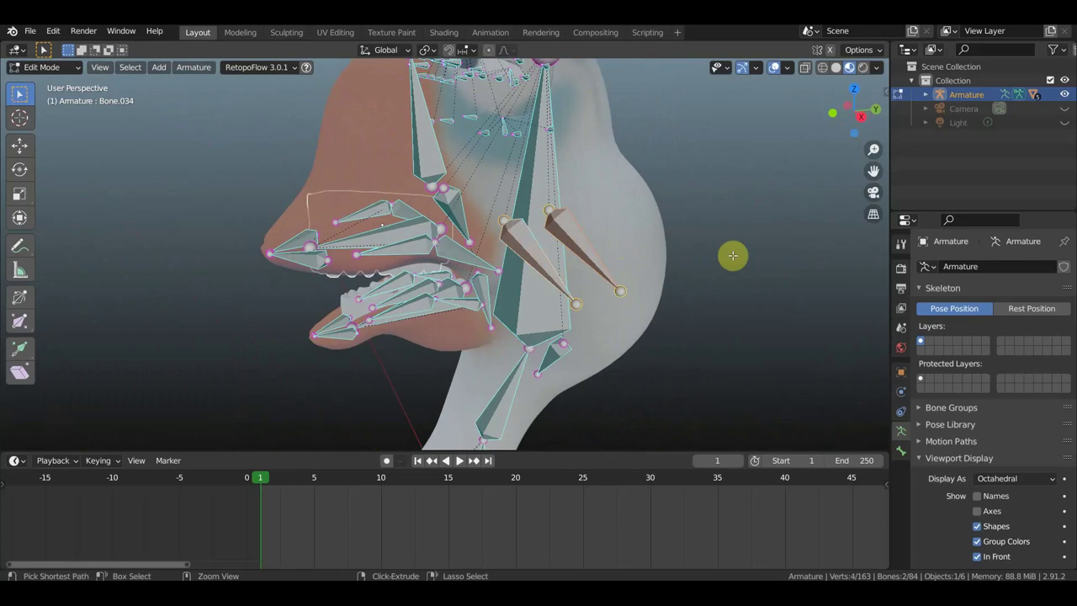
{"action": "key", "text": "ctrl+p"}
{"action": "left_click", "coordinate": [733, 258]}
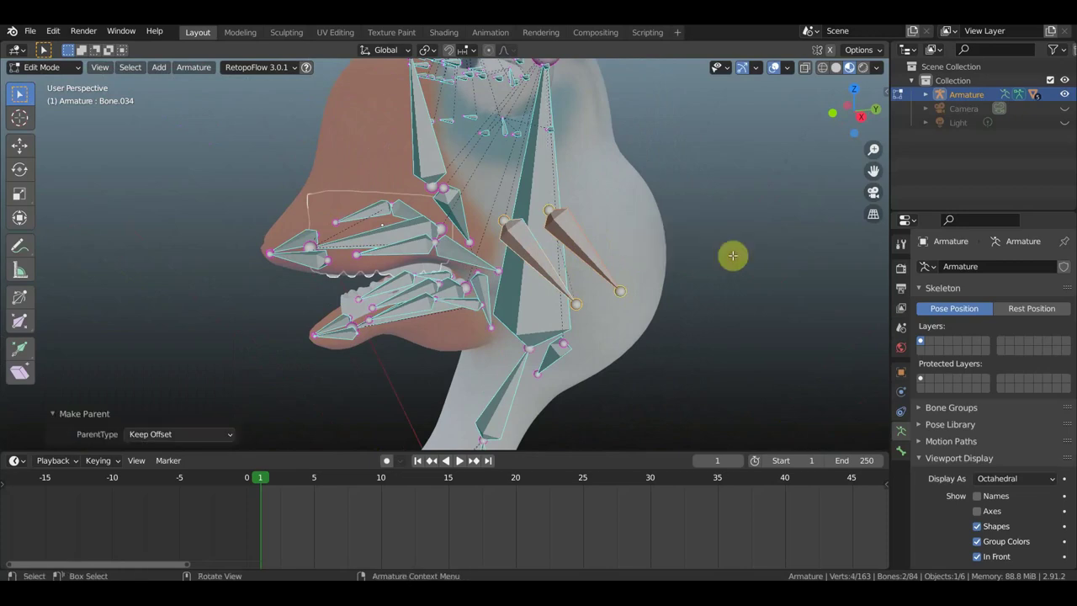
Step: From a front-on view, select the single bone near the right cheek
{"action": "mouse_move", "coordinate": [718, 254]}
{"action": "middle_mouse_down"}
{"action": "mouse_move", "coordinate": [614, 272]}
{"action": "mouse_move", "coordinate": [733, 264]}
{"action": "mouse_move", "coordinate": [477, 256]}
{"action": "middle_mouse_up"}
{"action": "scroll", "coordinate": [477, 255], "scroll_direction": "up", "scroll_amount": 2}
{"action": "left_click", "coordinate": [457, 240]}
{"action": "scroll", "coordinate": [567, 250], "scroll_direction": "up", "scroll_amount": 2}
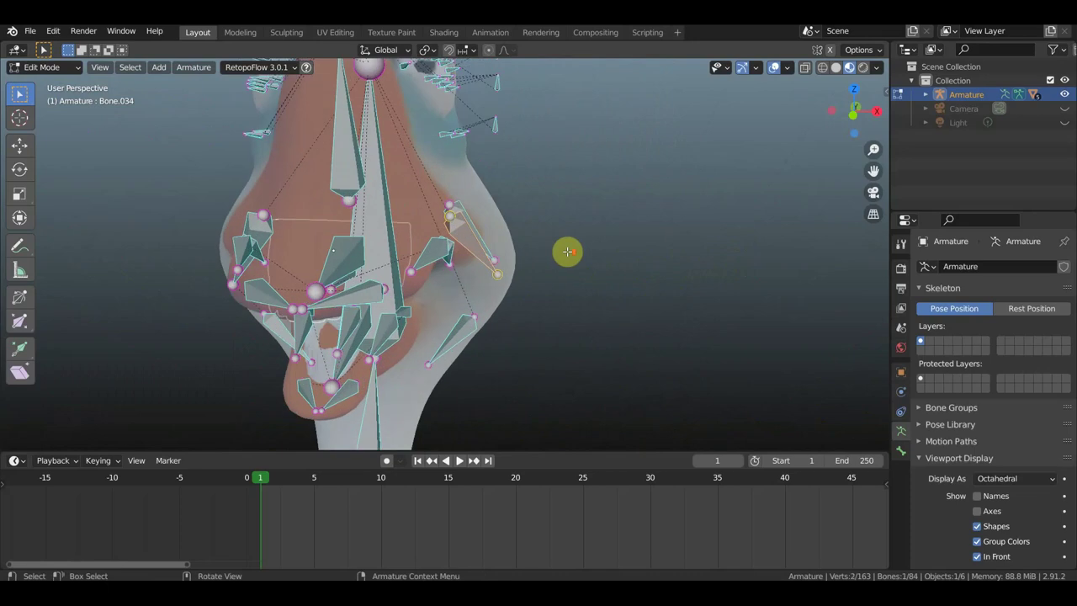
{"action": "scroll", "coordinate": [551, 252], "scroll_direction": "up", "scroll_amount": 2}
{"action": "middle_click_drag", "start_coordinate": [551, 252], "coordinate": [505, 252]}
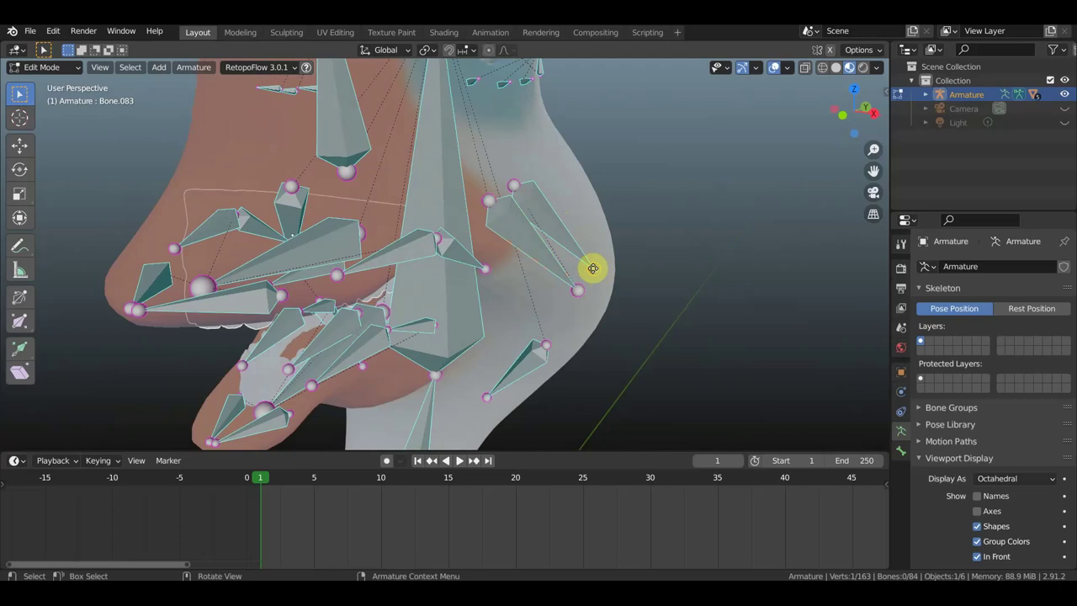
Step: Shift Bone.034 toward the throat by -0.101 m X, -0.035 m Y and -0.015 m Z
{"action": "key", "text": "g"}
{"action": "left_click", "coordinate": [583, 256]}
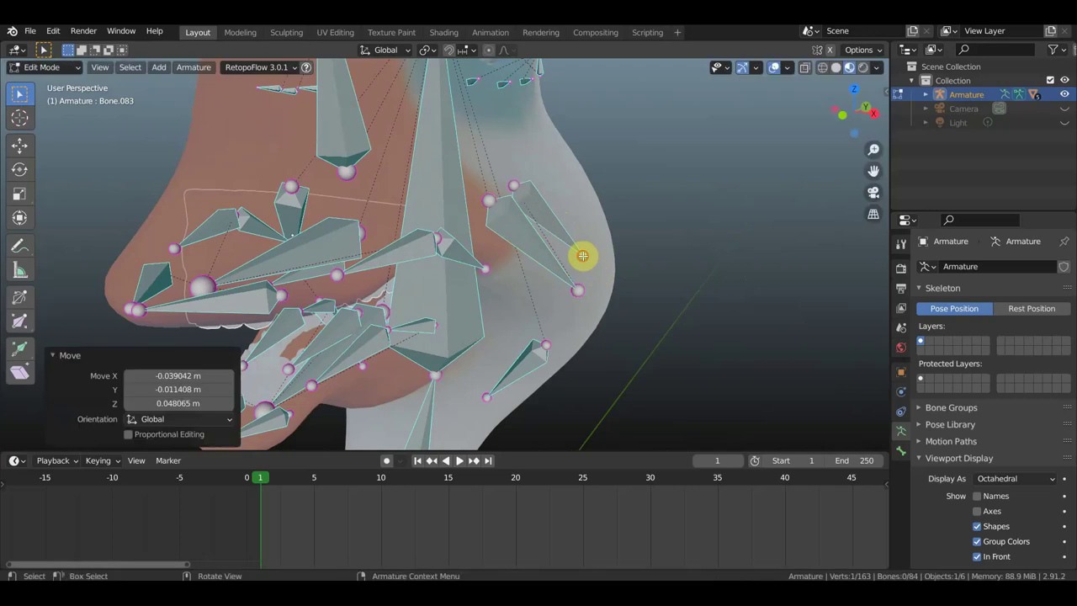
{"action": "middle_click_drag", "start_coordinate": [615, 252], "coordinate": [474, 270]}
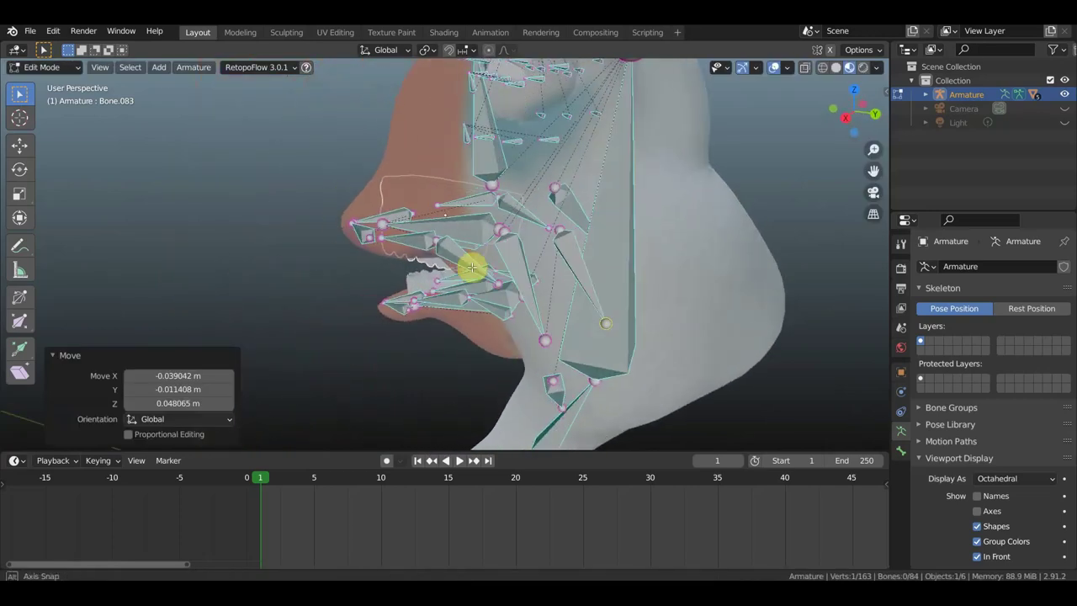
{"action": "key", "text": "g"}
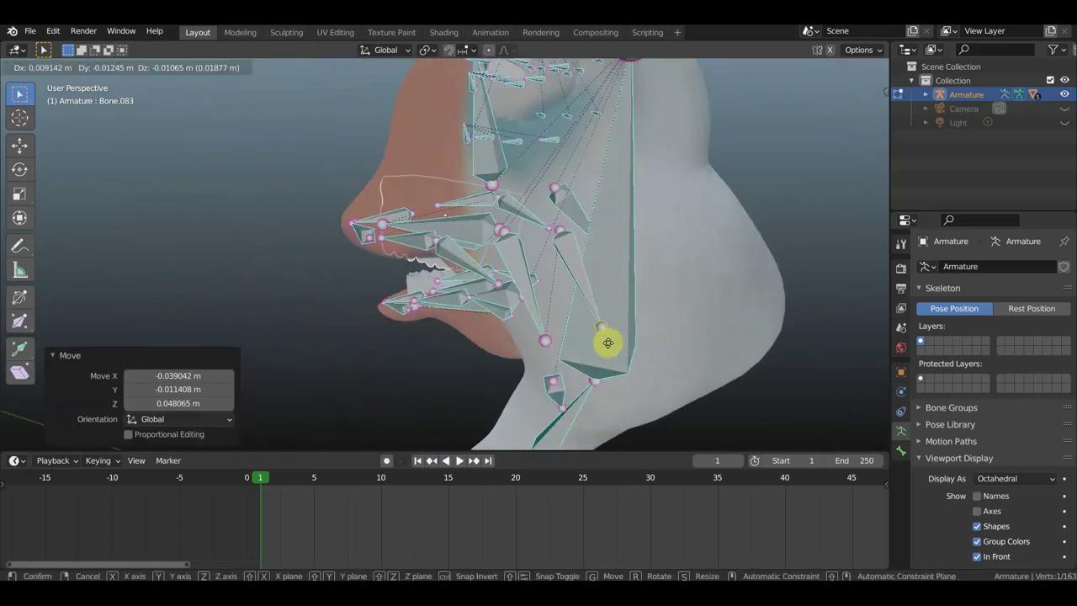
{"action": "left_click", "coordinate": [592, 343]}
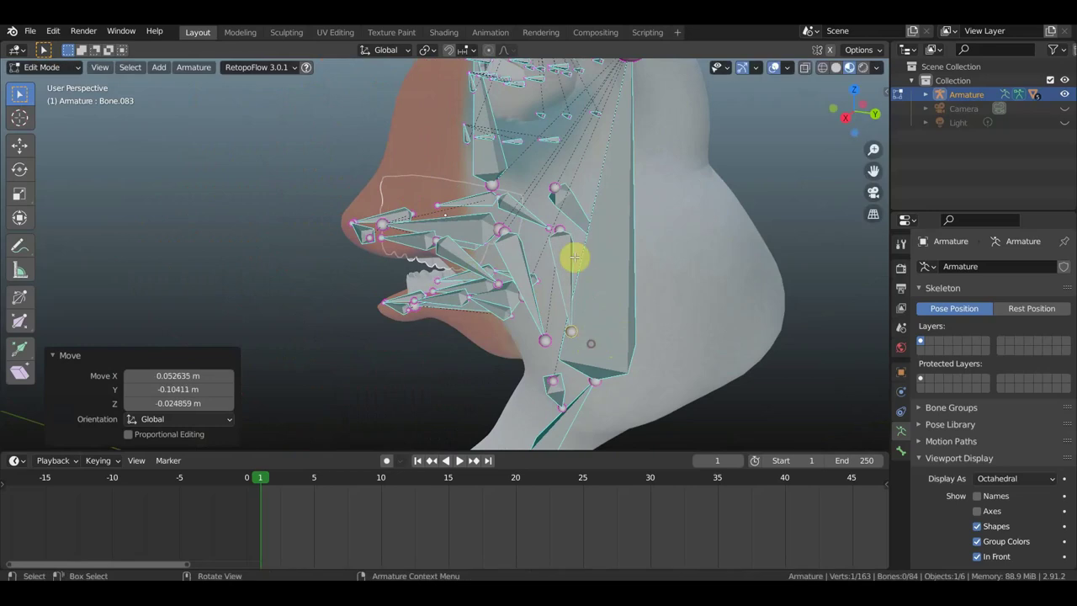
Step: Reposition one joint along the jaw and one beside the cheek
{"action": "left_click", "coordinate": [560, 227]}
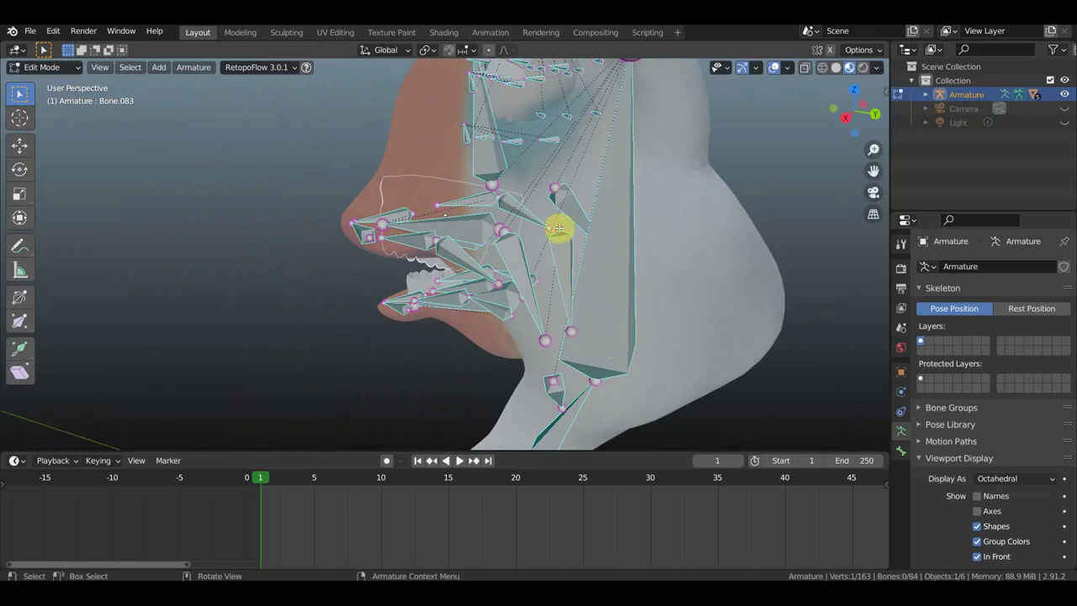
{"action": "key", "text": "g"}
{"action": "left_click", "coordinate": [534, 289]}
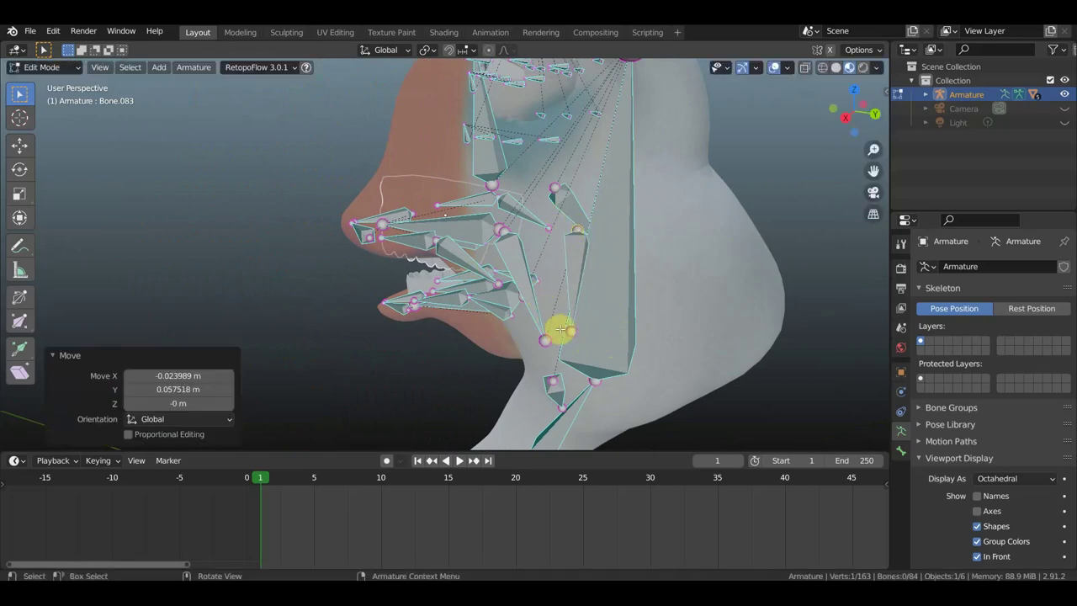
{"action": "mouse_move", "coordinate": [560, 328]}
{"action": "middle_mouse_down"}
{"action": "mouse_move", "coordinate": [728, 305]}
{"action": "mouse_move", "coordinate": [553, 299]}
{"action": "middle_mouse_up"}
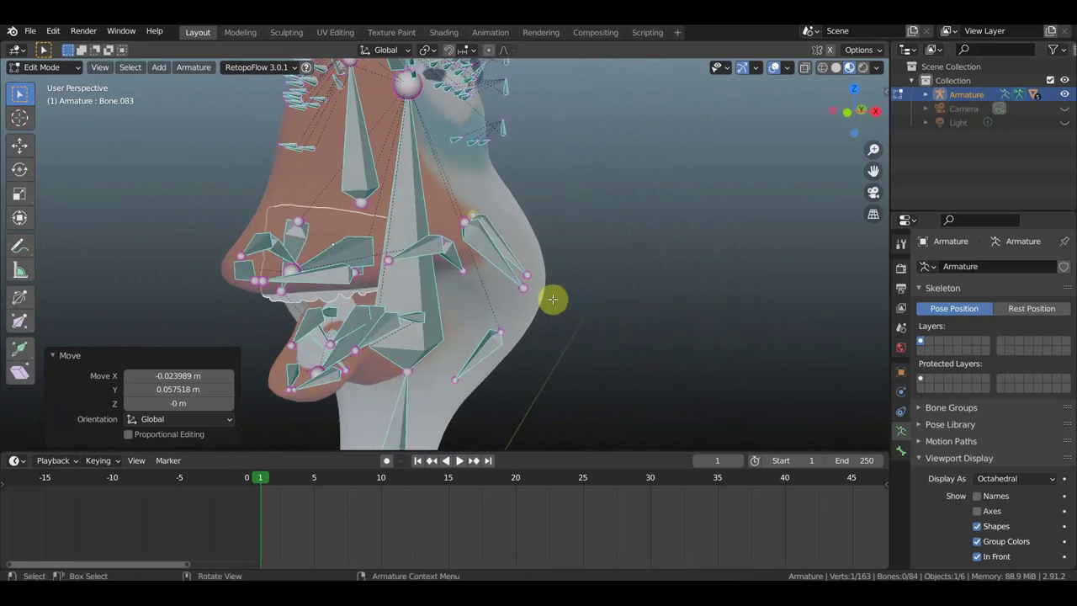
{"action": "left_click", "coordinate": [523, 286]}
{"action": "key", "text": "g"}
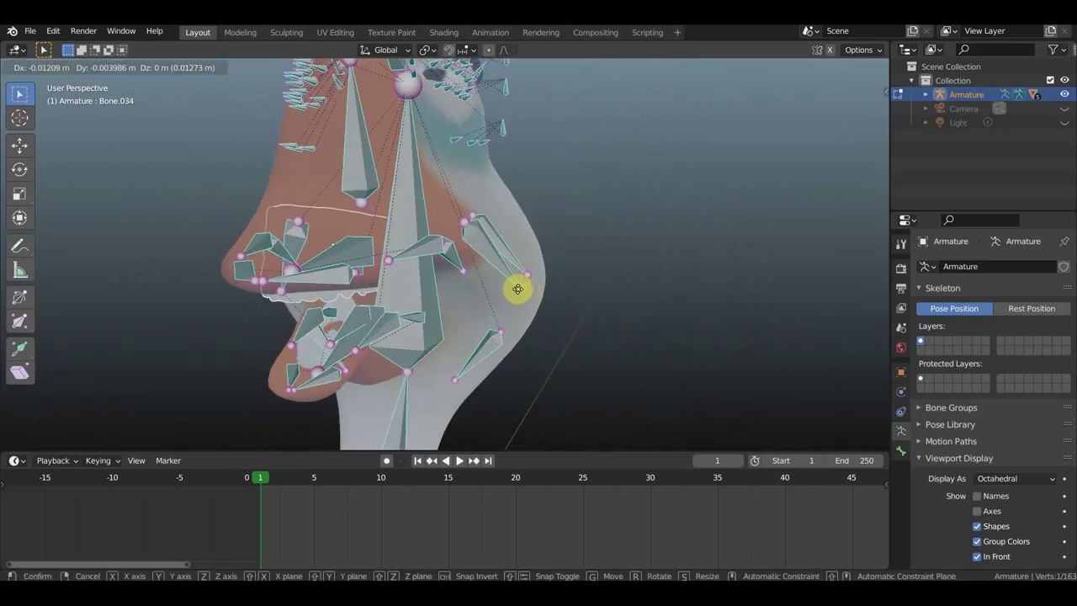
{"action": "left_click", "coordinate": [500, 292]}
{"action": "mouse_move", "coordinate": [509, 291]}
{"action": "middle_mouse_down"}
{"action": "mouse_move", "coordinate": [404, 305]}
{"action": "mouse_move", "coordinate": [544, 295]}
{"action": "mouse_move", "coordinate": [431, 296]}
{"action": "middle_mouse_up"}
{"action": "mouse_move", "coordinate": [548, 289]}
{"action": "middle_mouse_down"}
{"action": "mouse_move", "coordinate": [497, 306]}
{"action": "mouse_move", "coordinate": [489, 298]}
{"action": "mouse_move", "coordinate": [498, 294]}
{"action": "mouse_move", "coordinate": [480, 224]}
{"action": "mouse_move", "coordinate": [508, 193]}
{"action": "middle_mouse_up"}
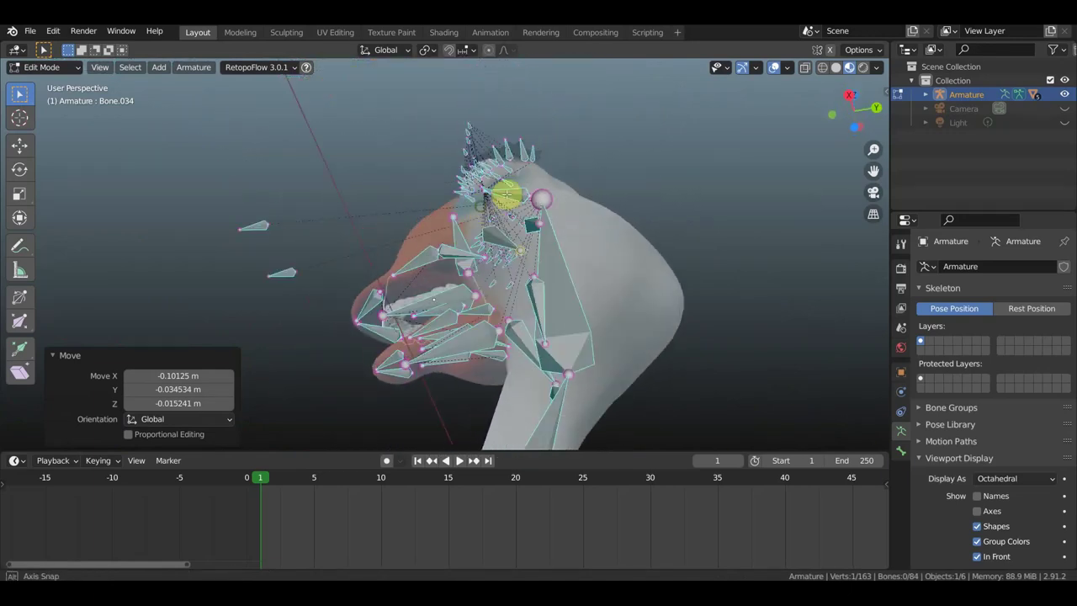
Step: Inspect the bare head with overlays hidden, then reposition a cheek-area bone
{"action": "left_click", "coordinate": [775, 68]}
{"action": "middle_click_drag", "start_coordinate": [746, 289], "coordinate": [752, 308]}
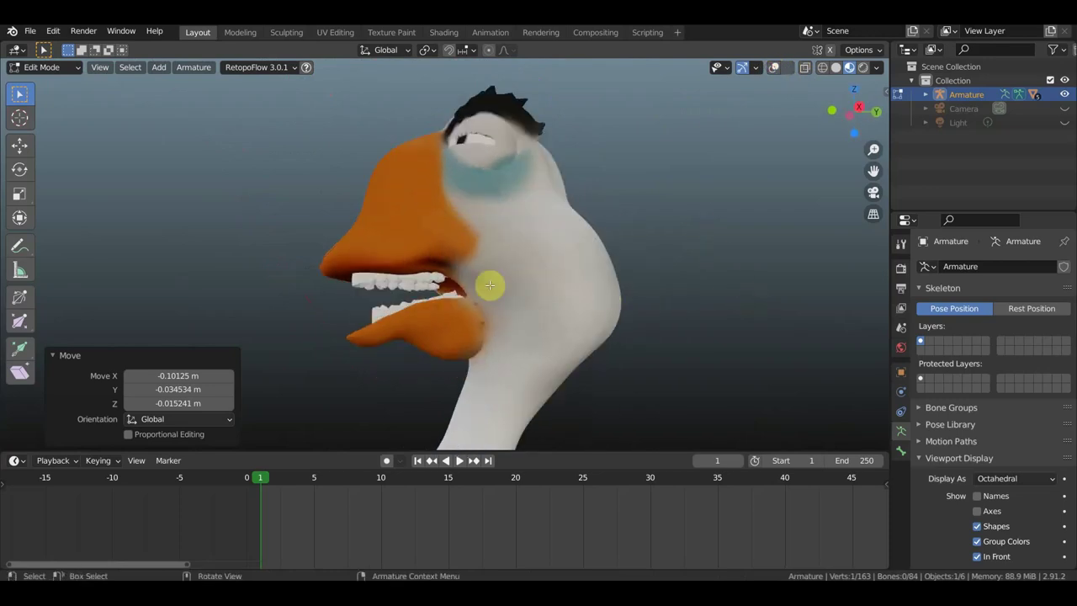
{"action": "left_click", "coordinate": [776, 70]}
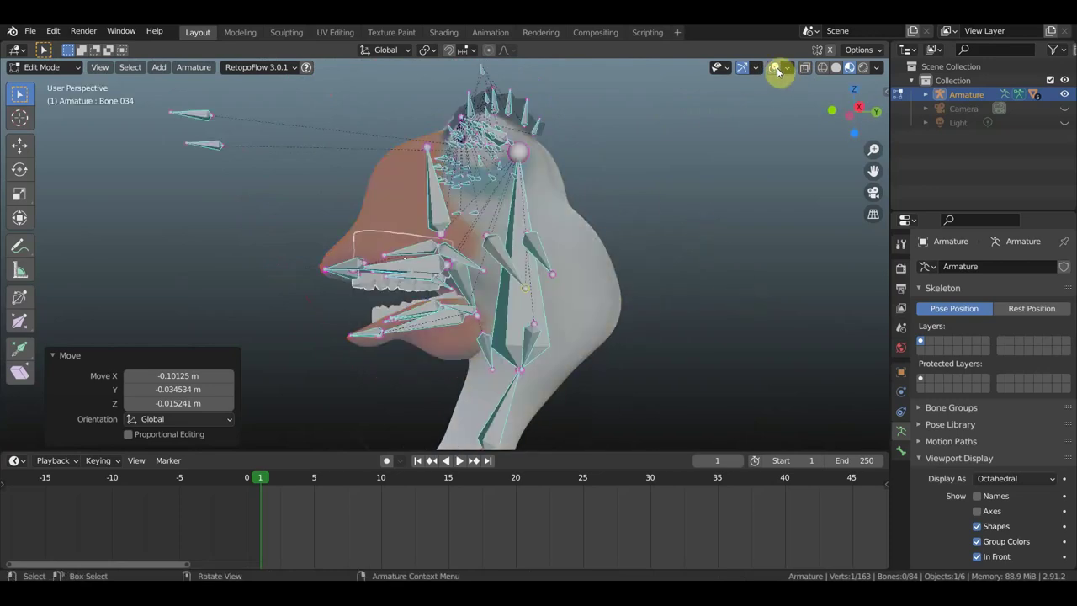
{"action": "left_click", "coordinate": [503, 258]}
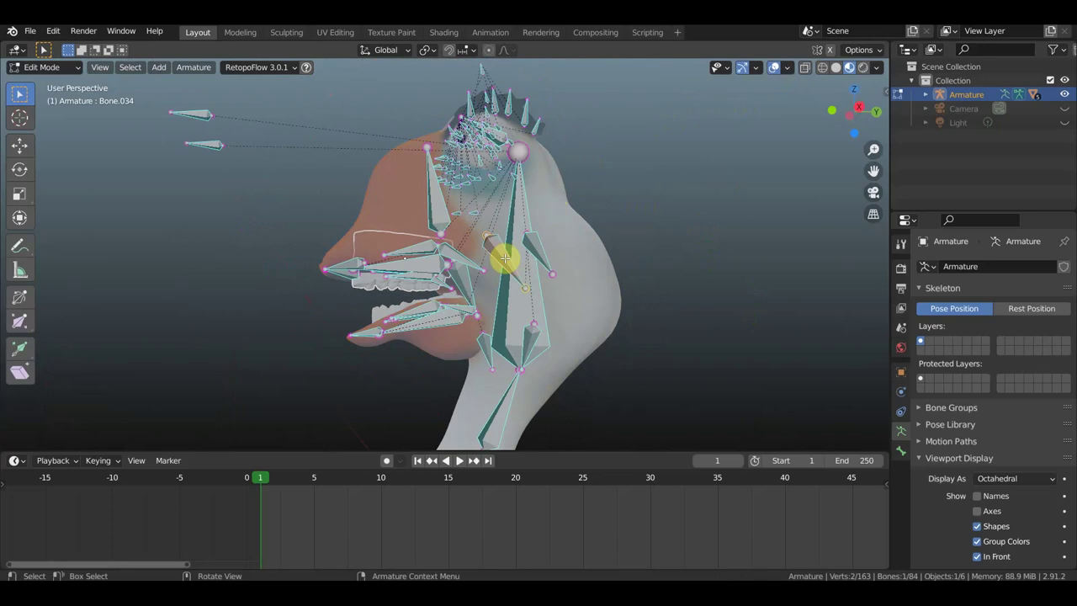
{"action": "key", "text": "g"}
{"action": "left_click", "coordinate": [497, 279]}
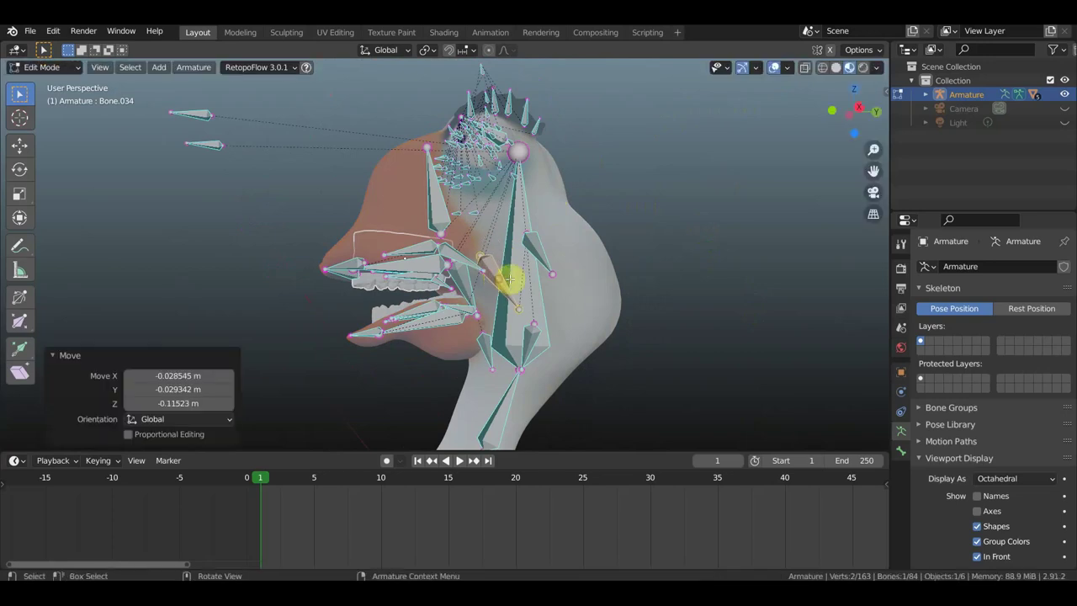
{"action": "mouse_move", "coordinate": [510, 277]}
{"action": "middle_mouse_down"}
{"action": "mouse_move", "coordinate": [633, 297]}
{"action": "mouse_move", "coordinate": [551, 320]}
{"action": "mouse_move", "coordinate": [533, 278]}
{"action": "middle_mouse_up"}
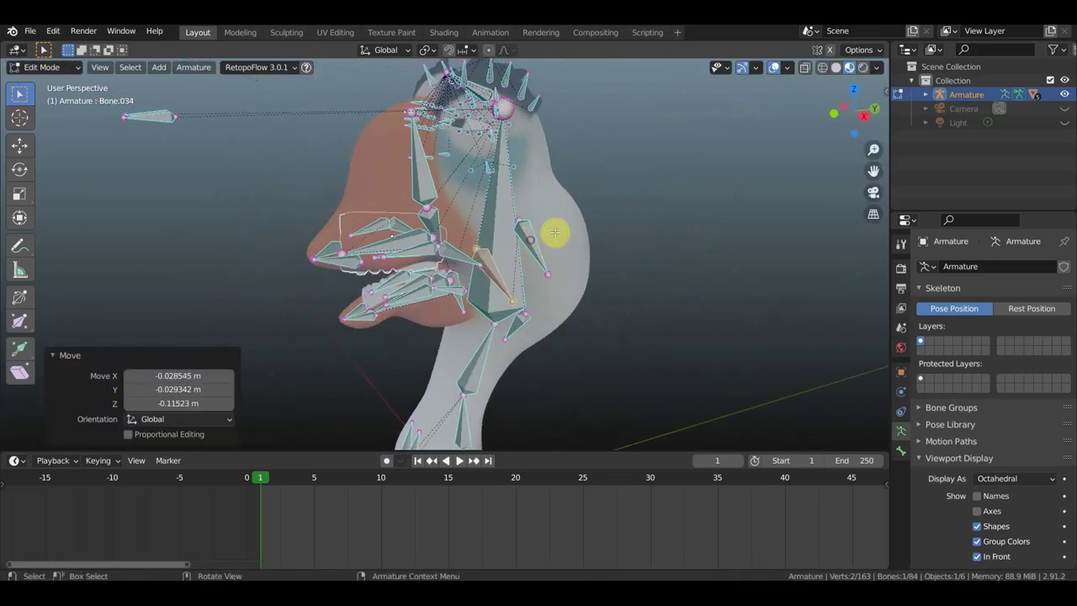
Step: Move Bone.083 near the jaw into a better position
{"action": "left_click", "coordinate": [555, 232]}
{"action": "mouse_move", "coordinate": [556, 232]}
{"action": "middle_mouse_down"}
{"action": "mouse_move", "coordinate": [539, 241]}
{"action": "mouse_move", "coordinate": [685, 224]}
{"action": "mouse_move", "coordinate": [491, 264]}
{"action": "middle_mouse_up"}
{"action": "key", "text": "g"}
{"action": "left_click", "coordinate": [536, 246]}
Step: Reposition Bone.034 in two moves, checking it from side and front views
{"action": "left_click", "coordinate": [468, 302]}
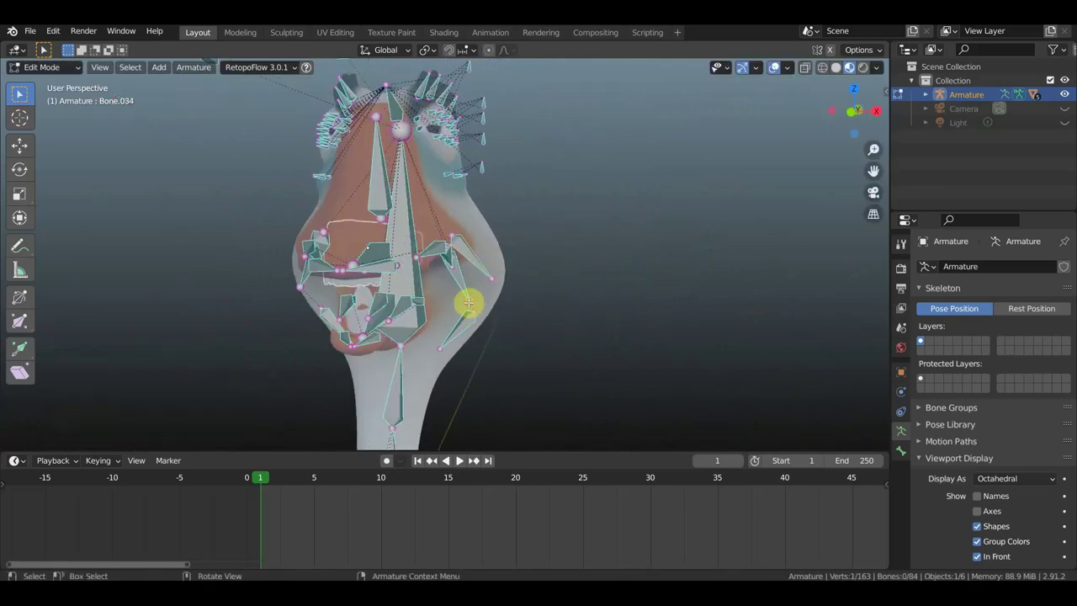
{"action": "key", "text": "g"}
{"action": "left_click", "coordinate": [472, 290]}
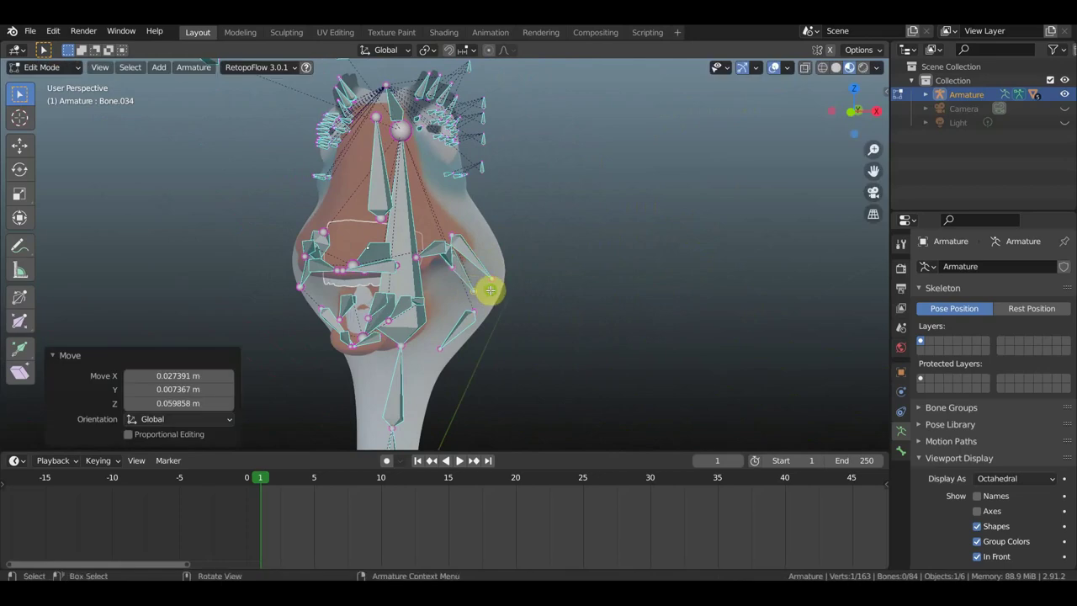
{"action": "mouse_move", "coordinate": [488, 288]}
{"action": "middle_mouse_down"}
{"action": "mouse_move", "coordinate": [440, 305]}
{"action": "mouse_move", "coordinate": [356, 310]}
{"action": "middle_mouse_up"}
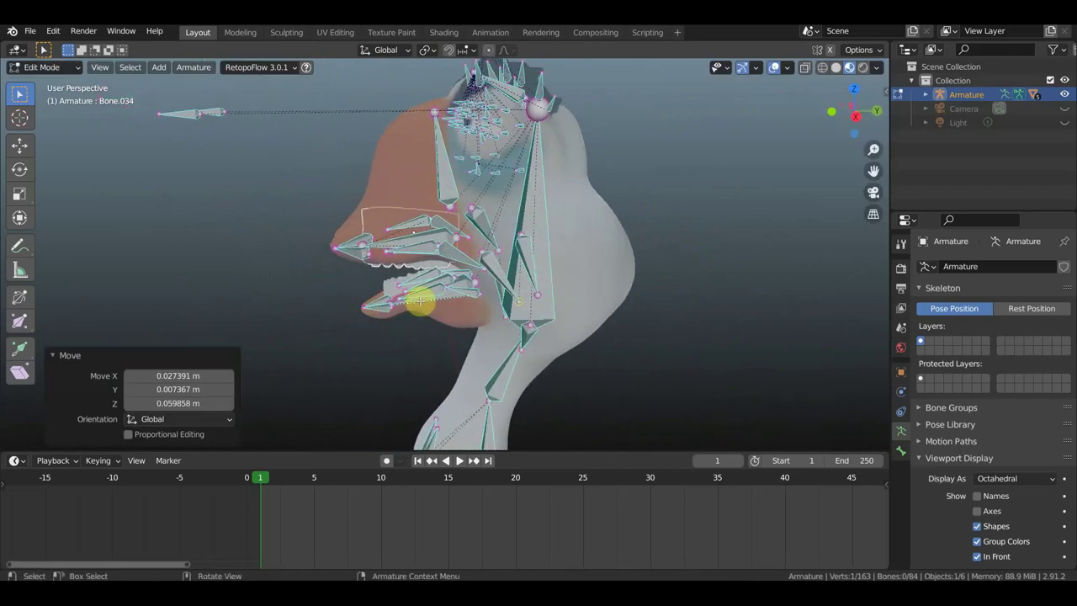
{"action": "key", "text": "g"}
{"action": "left_click", "coordinate": [505, 252]}
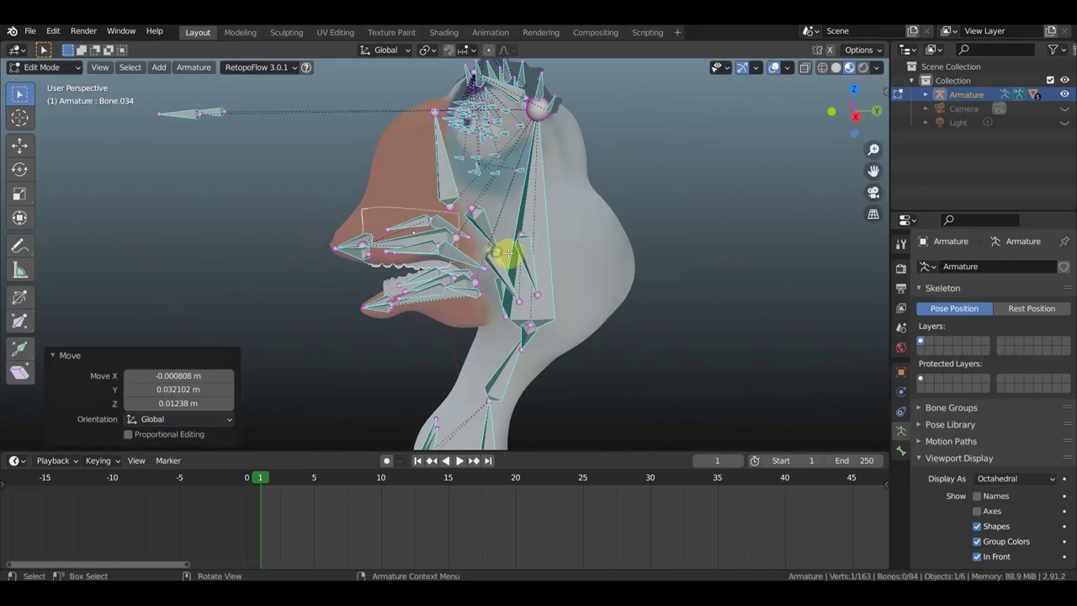
{"action": "mouse_move", "coordinate": [508, 252]}
{"action": "middle_mouse_down"}
{"action": "mouse_move", "coordinate": [637, 247]}
{"action": "mouse_move", "coordinate": [617, 300]}
{"action": "mouse_move", "coordinate": [560, 301]}
{"action": "mouse_move", "coordinate": [557, 252]}
{"action": "middle_mouse_up"}
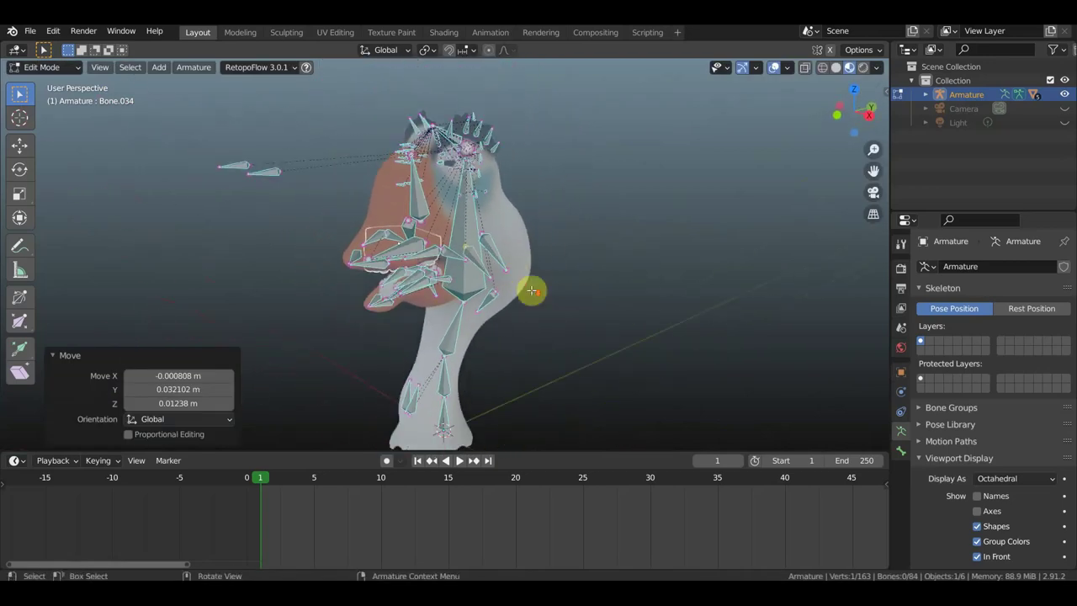
{"action": "mouse_move", "coordinate": [532, 291]}
{"action": "middle_mouse_down"}
{"action": "mouse_move", "coordinate": [560, 303]}
{"action": "mouse_move", "coordinate": [621, 297]}
{"action": "mouse_move", "coordinate": [581, 245]}
{"action": "mouse_move", "coordinate": [591, 303]}
{"action": "mouse_move", "coordinate": [555, 245]}
{"action": "mouse_move", "coordinate": [570, 272]}
{"action": "middle_mouse_up"}
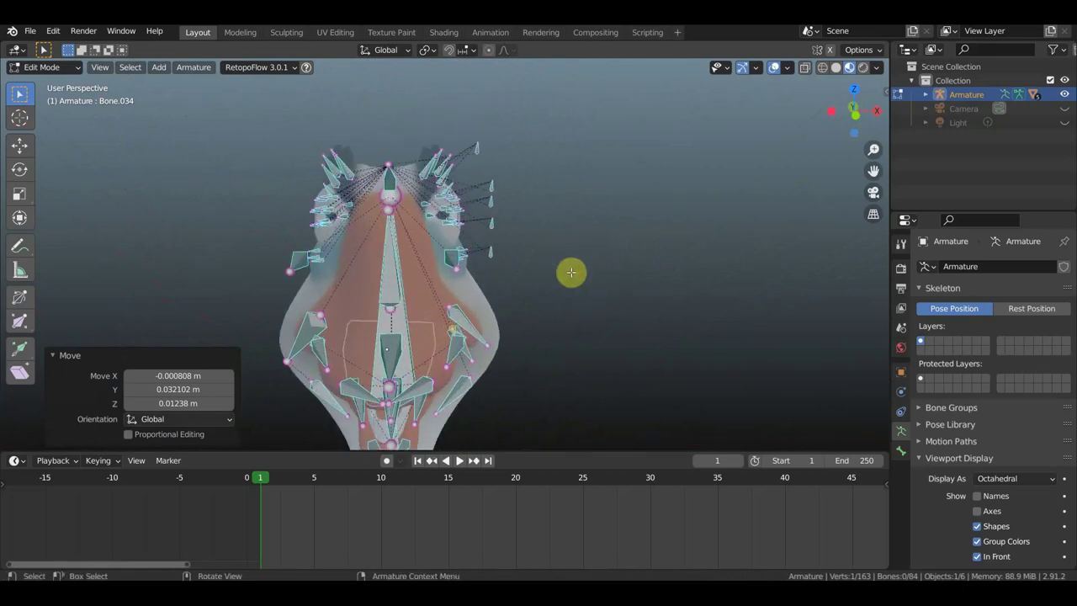
{"action": "scroll", "coordinate": [559, 269], "scroll_direction": "up", "scroll_amount": 3}
{"action": "scroll", "coordinate": [559, 269], "scroll_direction": "down", "scroll_amount": 2}
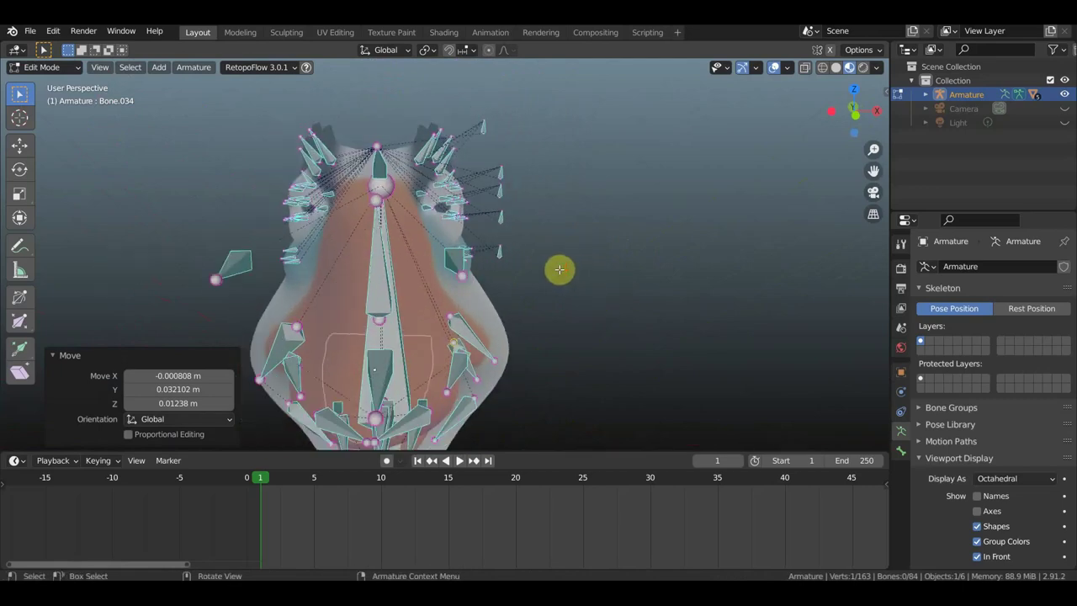
Step: Save the .blend file and box-select the 24 bones at the head's upper left
{"action": "left_click", "coordinate": [36, 35]}
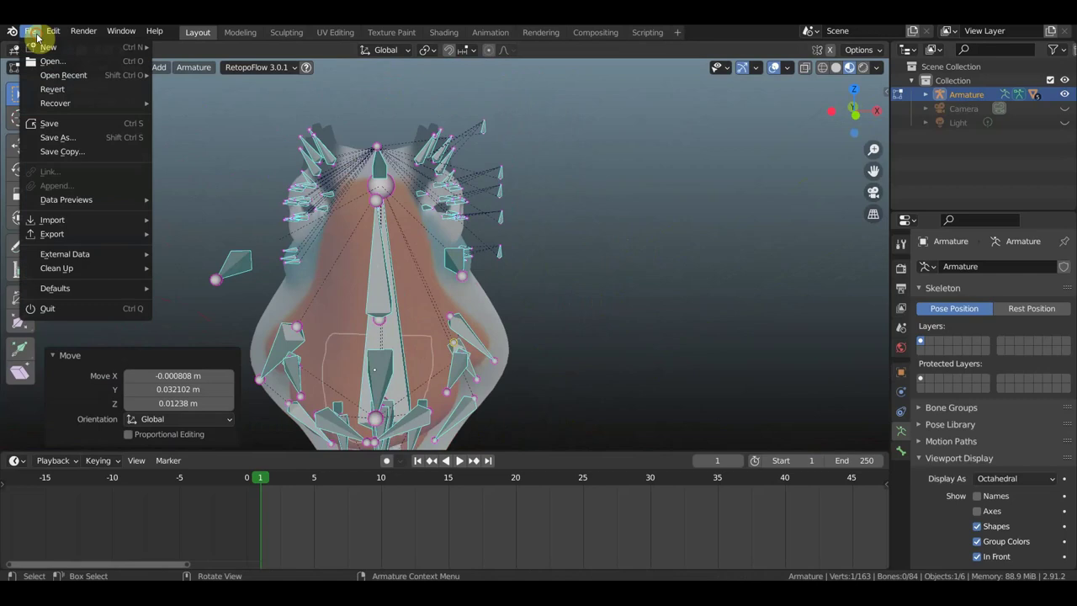
{"action": "left_click", "coordinate": [52, 123]}
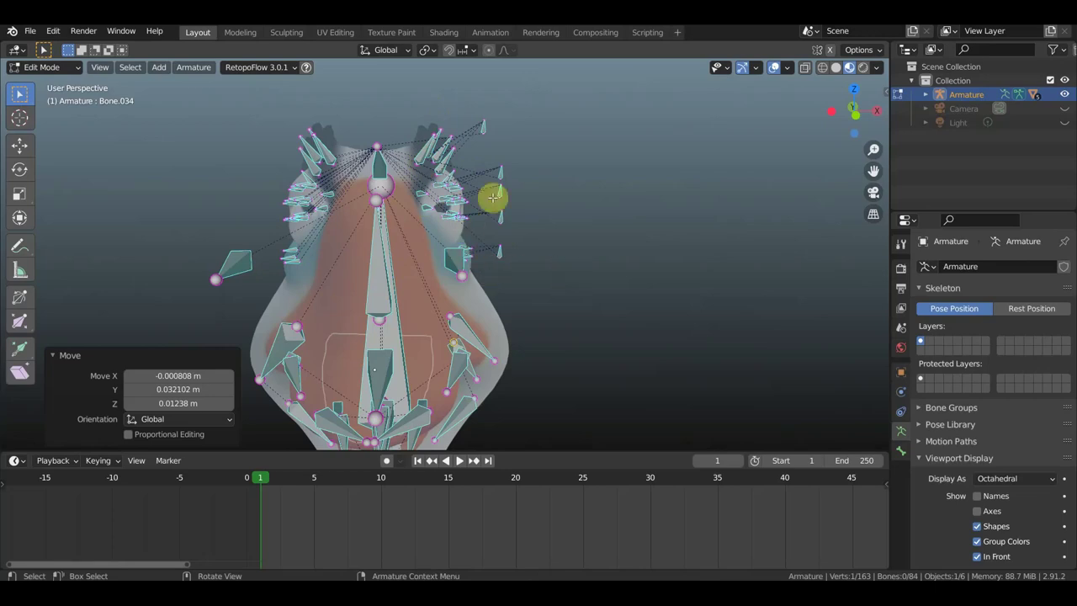
{"action": "scroll", "coordinate": [287, 137], "scroll_direction": "down", "scroll_amount": 2}
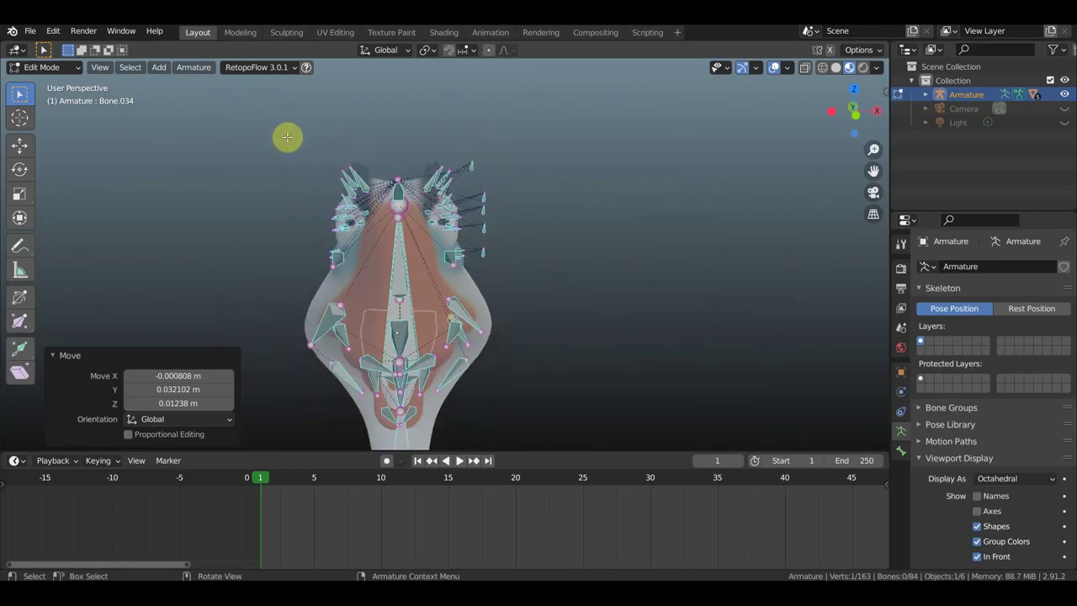
{"action": "middle_click_drag", "start_coordinate": [282, 136], "coordinate": [307, 123]}
{"action": "mouse_move", "coordinate": [299, 119]}
{"action": "left_mouse_down"}
{"action": "mouse_move", "coordinate": [366, 223]}
{"action": "mouse_move", "coordinate": [344, 233]}
{"action": "mouse_move", "coordinate": [354, 237]}
{"action": "mouse_move", "coordinate": [345, 274]}
{"action": "left_mouse_up"}
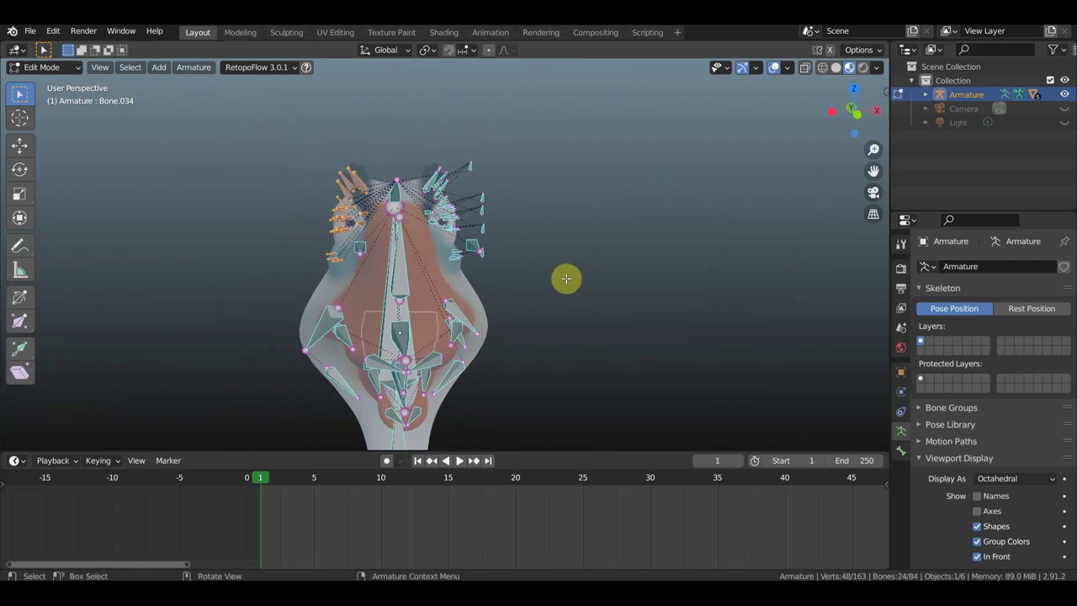
Step: Delete the 24 selected upper-left bones and a stray bone near the head top
{"action": "key", "text": "x"}
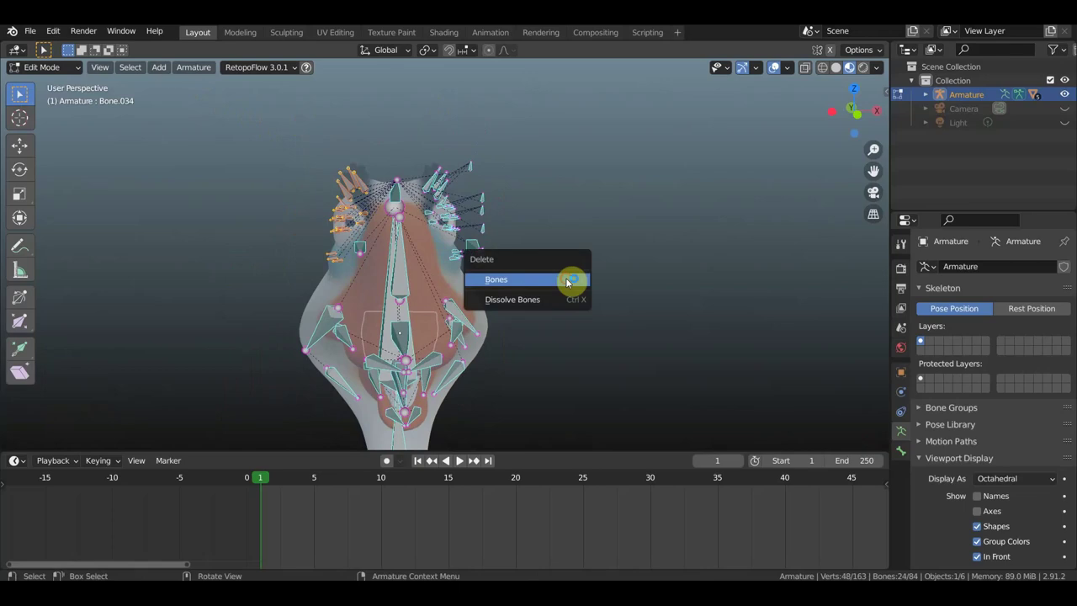
{"action": "left_click", "coordinate": [568, 281]}
{"action": "key", "text": "KP_1"}
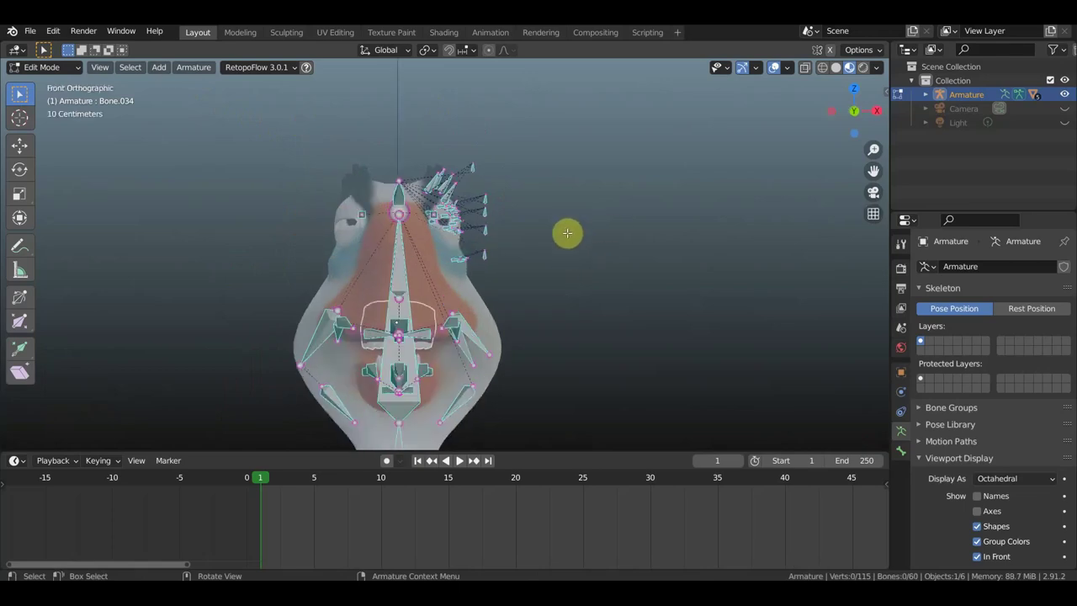
{"action": "left_click_drag", "start_coordinate": [532, 279], "coordinate": [445, 163]}
{"action": "left_click", "coordinate": [335, 194]}
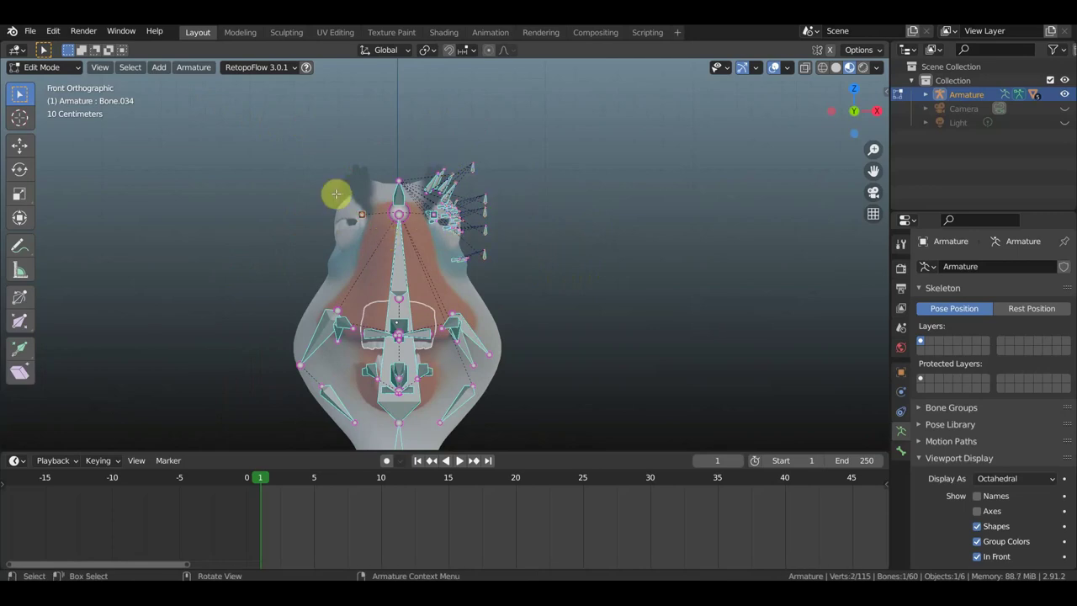
{"action": "key", "text": "x"}
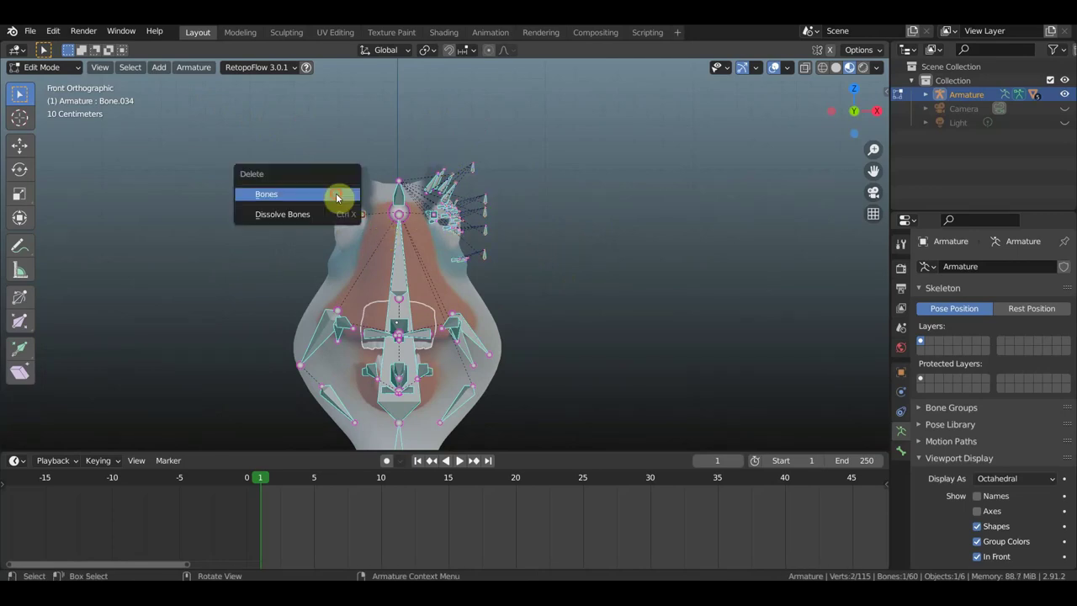
{"action": "left_click", "coordinate": [336, 194]}
Step: Duplicate the upper-right bone cluster, mirror it across X Global, and slide it onto the left side
{"action": "mouse_move", "coordinate": [504, 279]}
{"action": "left_mouse_down"}
{"action": "mouse_move", "coordinate": [411, 164]}
{"action": "mouse_move", "coordinate": [422, 154]}
{"action": "left_mouse_up"}
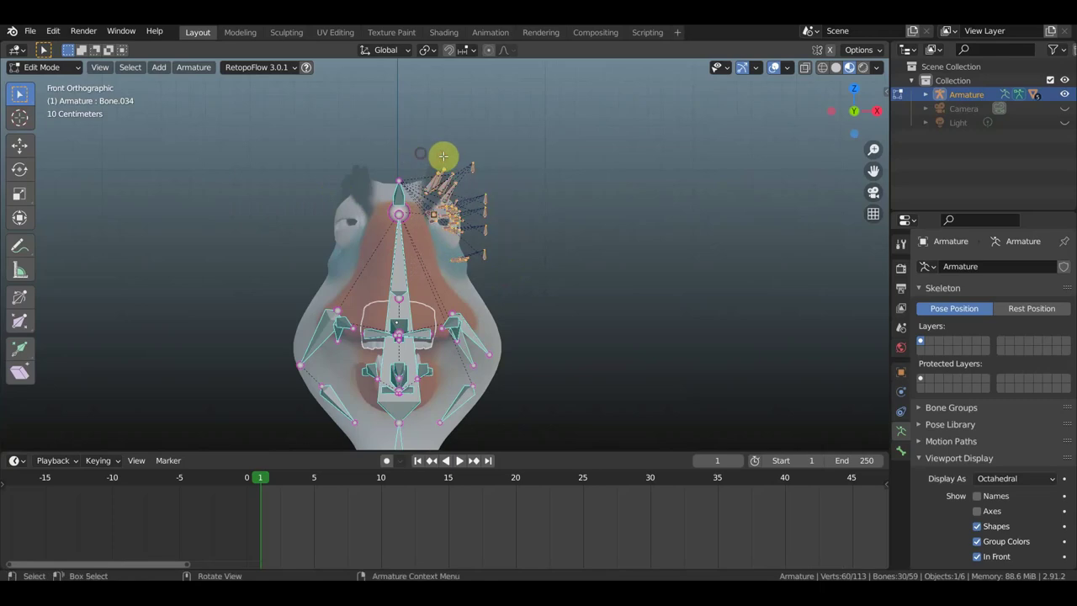
{"action": "key", "text": "shift+d"}
{"action": "right_click", "coordinate": [547, 196]}
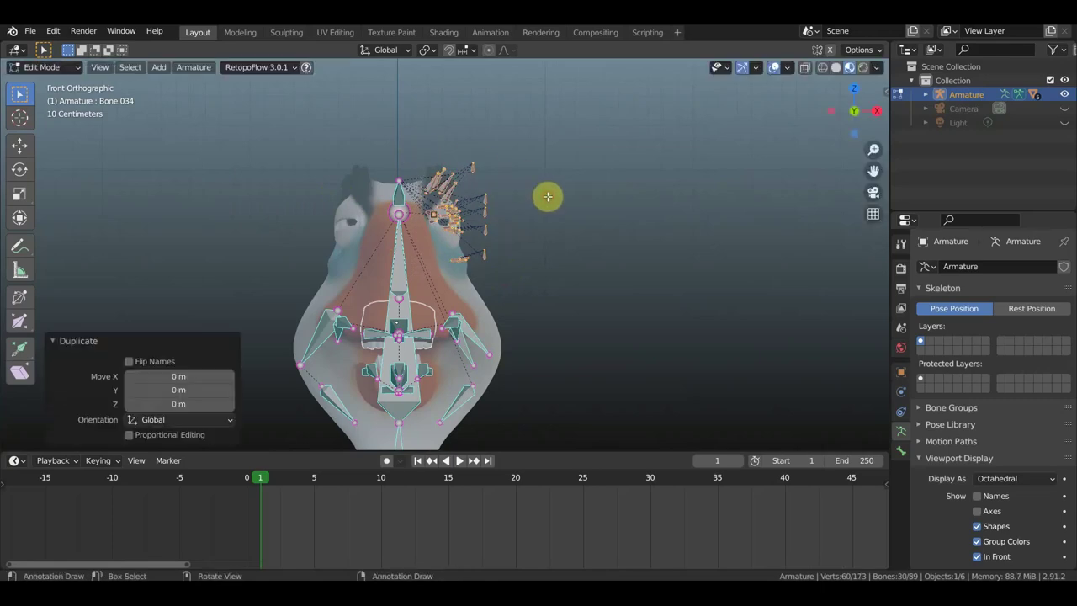
{"action": "right_click", "coordinate": [547, 196]}
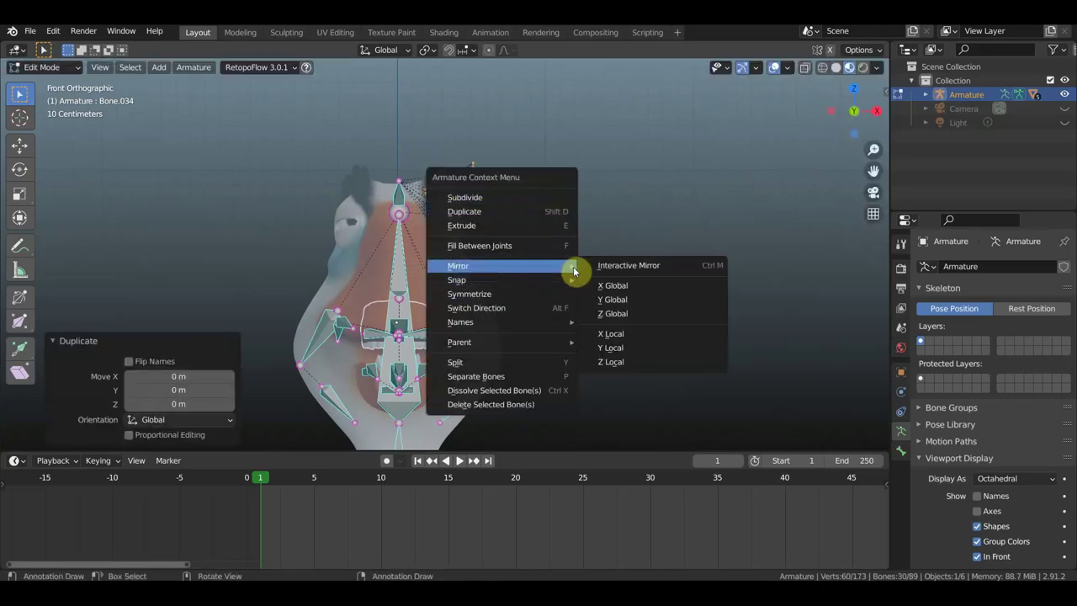
{"action": "left_click", "coordinate": [612, 285]}
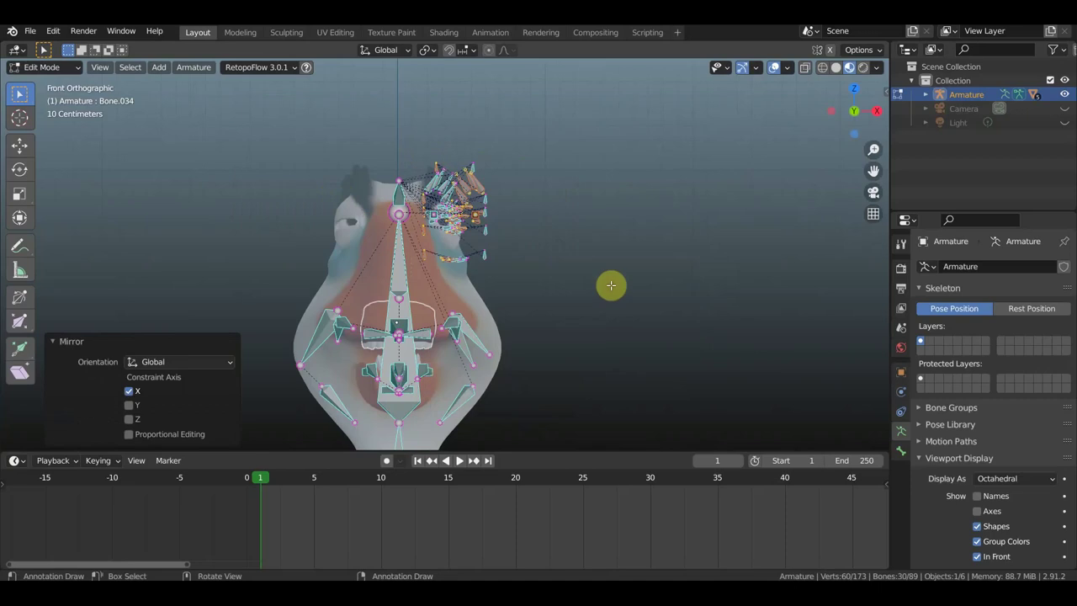
{"action": "left_click", "coordinate": [19, 145]}
{"action": "left_click_drag", "start_coordinate": [512, 218], "coordinate": [408, 232]}
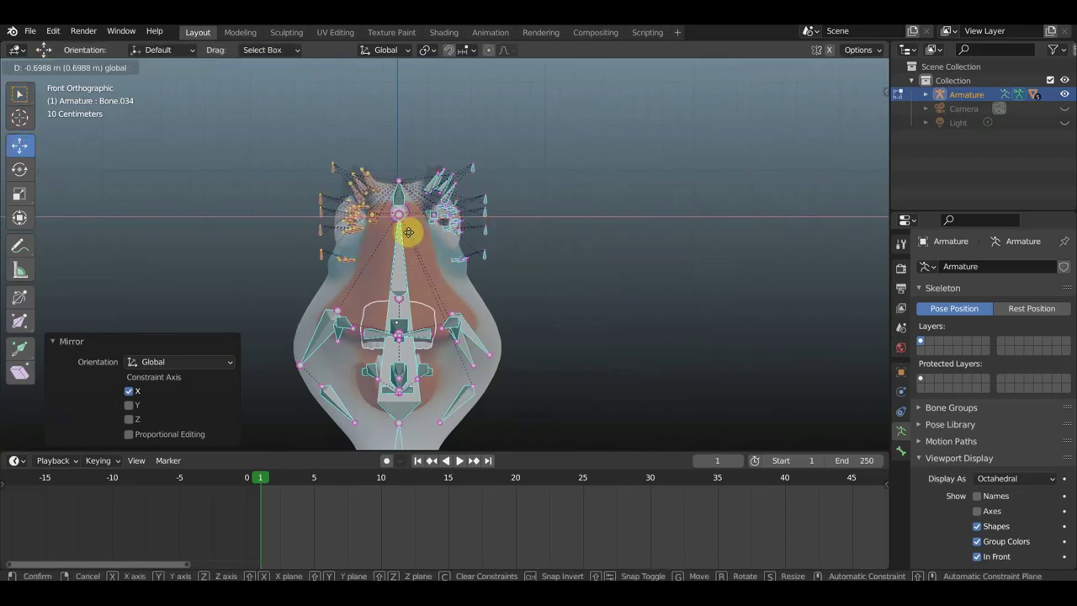
{"action": "left_click", "coordinate": [408, 232]}
Step: Nudge the mirrored 30-bone cluster about 0.09 m further along negative X
{"action": "mouse_move", "coordinate": [457, 241]}
{"action": "middle_mouse_down"}
{"action": "mouse_move", "coordinate": [480, 300]}
{"action": "mouse_move", "coordinate": [353, 188]}
{"action": "mouse_move", "coordinate": [449, 250]}
{"action": "middle_mouse_up"}
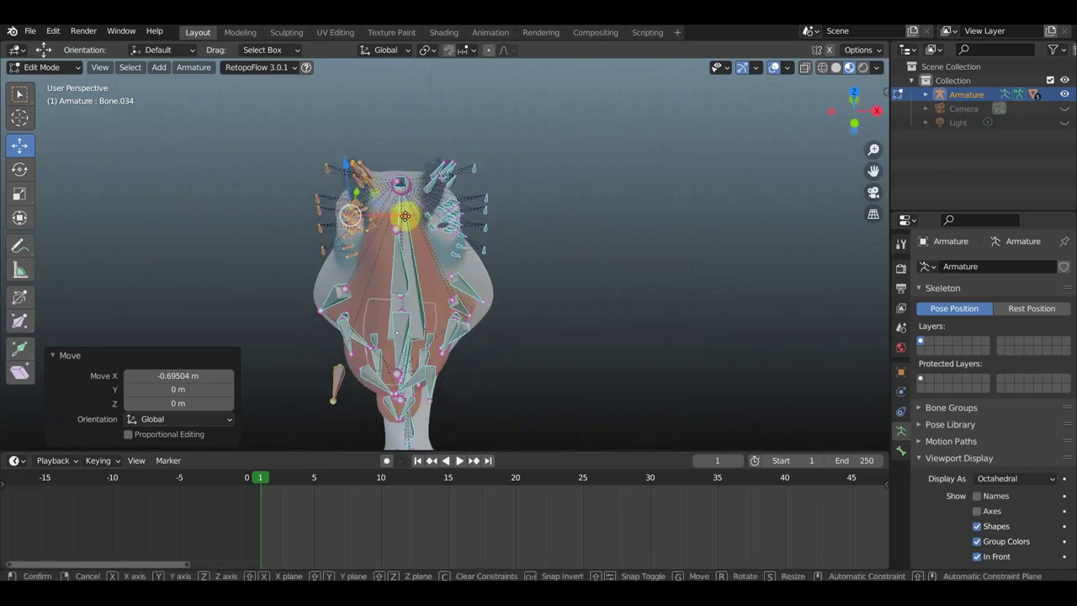
{"action": "key", "text": "shift+d"}
{"action": "key", "text": "x"}
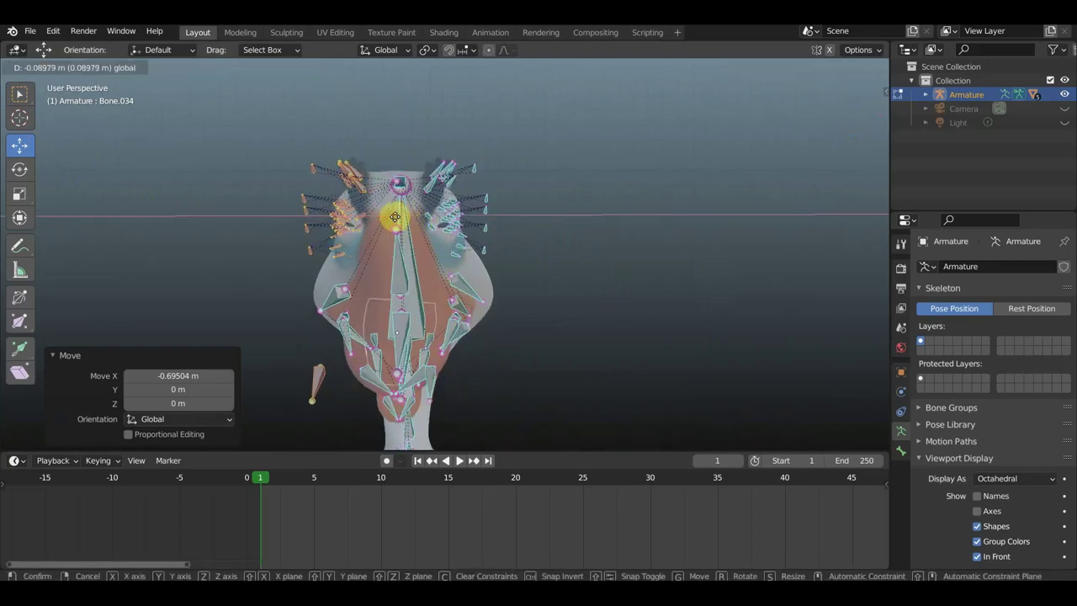
{"action": "left_click", "coordinate": [394, 217]}
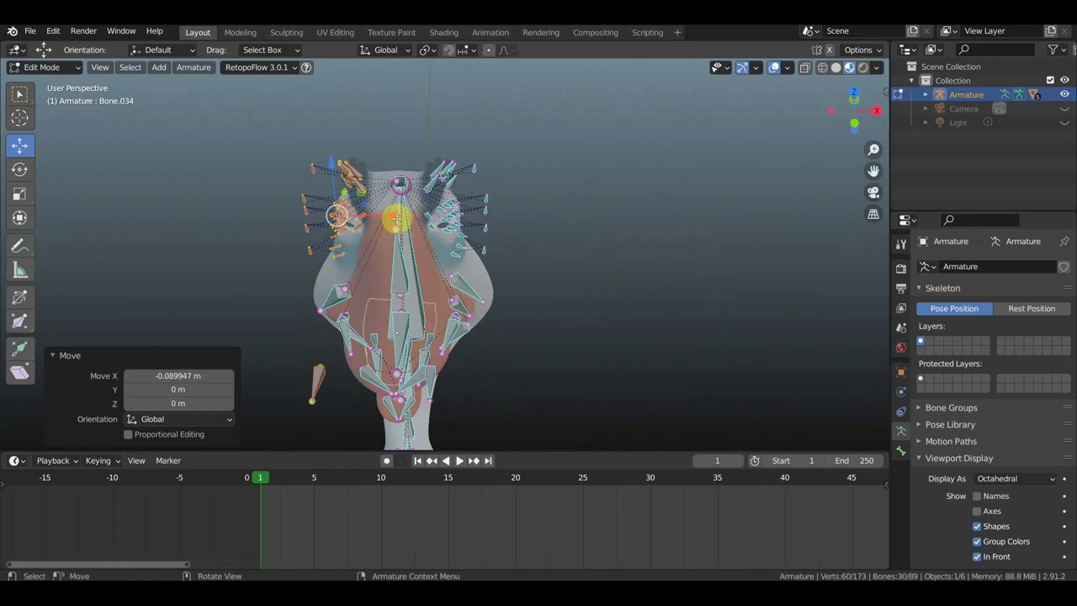
Step: Switch the armature back to Object Mode
{"action": "key", "text": "KP_1"}
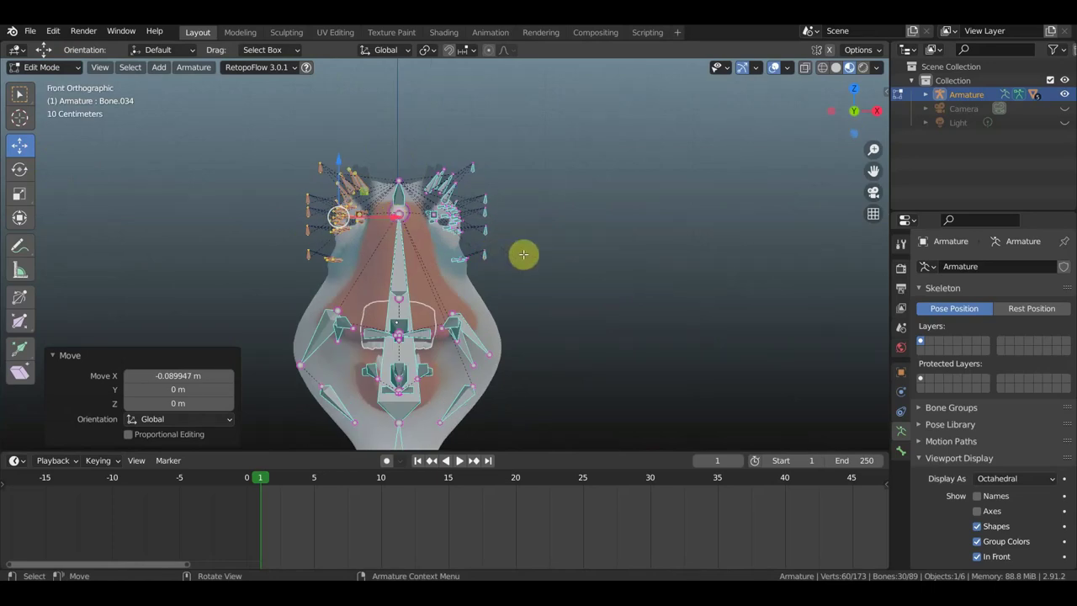
{"action": "scroll", "coordinate": [564, 255], "scroll_direction": "down", "scroll_amount": 1}
{"action": "scroll", "coordinate": [578, 257], "scroll_direction": "down", "scroll_amount": 1}
{"action": "mouse_move", "coordinate": [578, 257]}
{"action": "middle_mouse_down"}
{"action": "mouse_move", "coordinate": [570, 264]}
{"action": "mouse_move", "coordinate": [613, 277]}
{"action": "mouse_move", "coordinate": [686, 272]}
{"action": "mouse_move", "coordinate": [581, 267]}
{"action": "mouse_move", "coordinate": [581, 221]}
{"action": "mouse_move", "coordinate": [568, 236]}
{"action": "middle_mouse_up"}
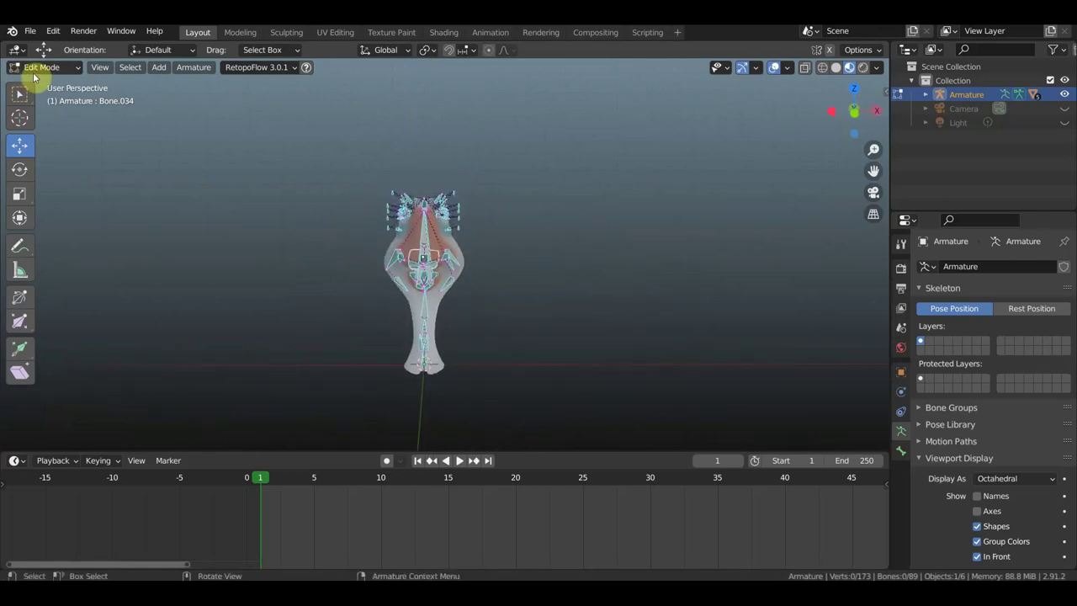
{"action": "left_click", "coordinate": [42, 68]}
{"action": "left_click", "coordinate": [51, 81]}
{"action": "mouse_move", "coordinate": [333, 211]}
{"action": "middle_mouse_down"}
{"action": "mouse_move", "coordinate": [510, 211]}
{"action": "mouse_move", "coordinate": [647, 175]}
{"action": "middle_mouse_up"}
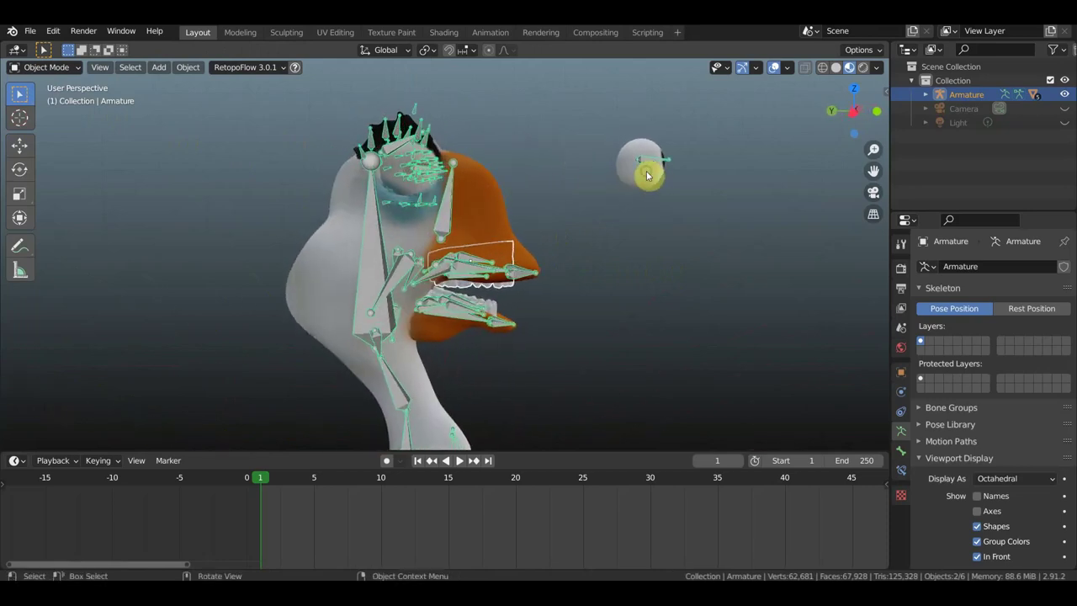
Step: Parent the goose head mesh to the Armature With Automatic Weights
{"action": "left_click", "coordinate": [647, 169]}
{"action": "left_click", "coordinate": [647, 164]}
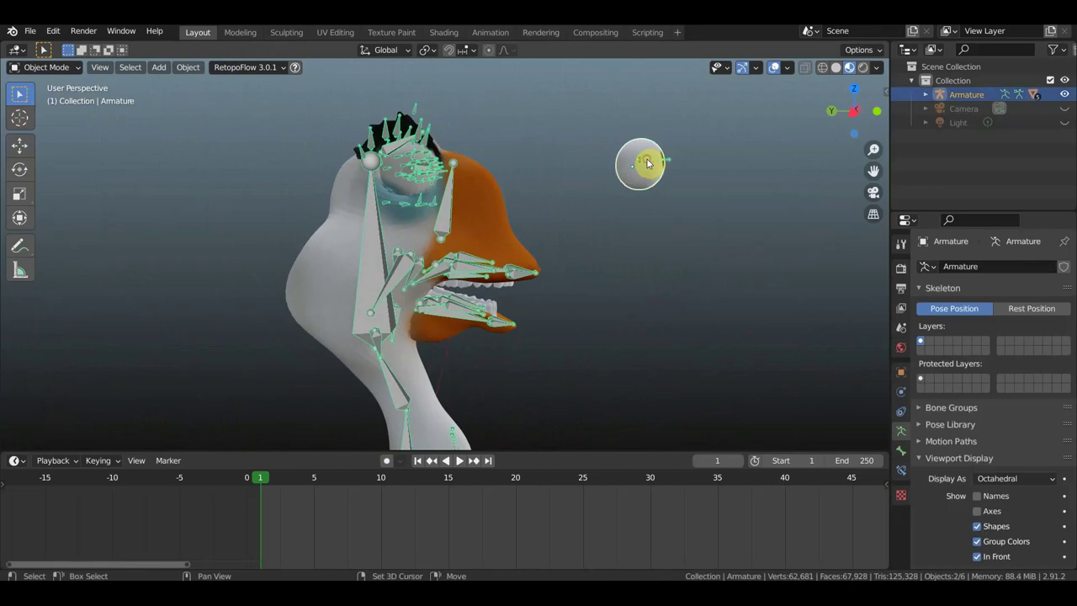
{"action": "left_click", "coordinate": [318, 257]}
{"action": "left_click", "coordinate": [413, 267]}
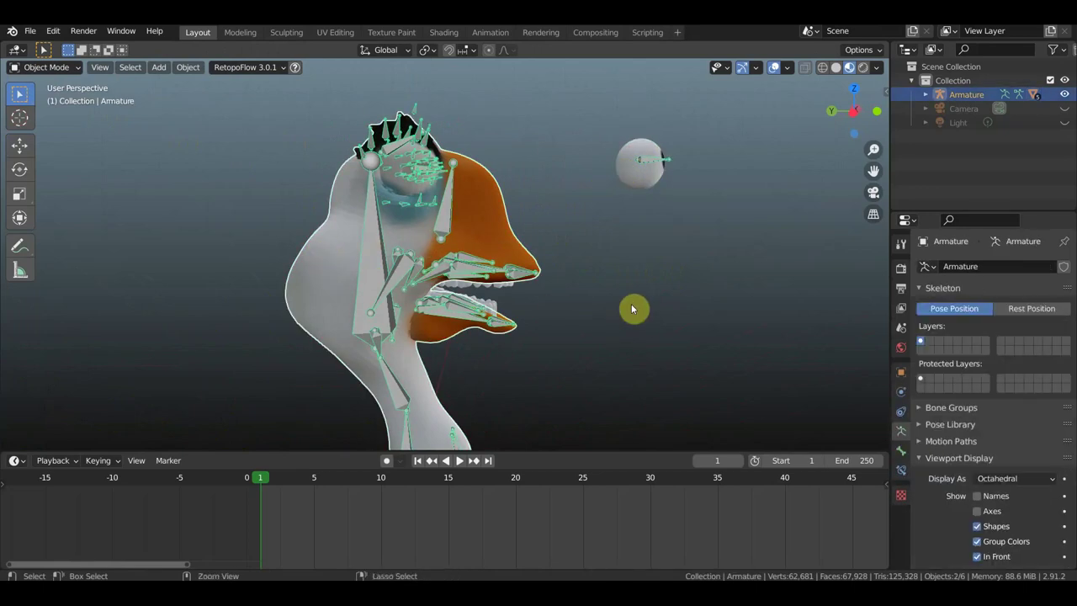
{"action": "key", "text": "ctrl+p"}
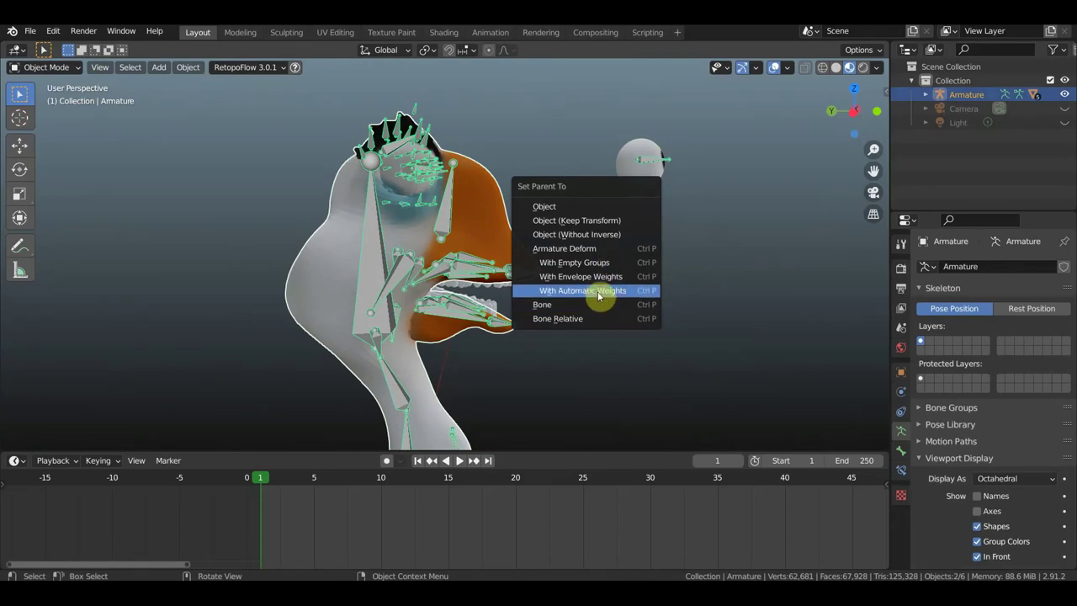
{"action": "left_click", "coordinate": [644, 290]}
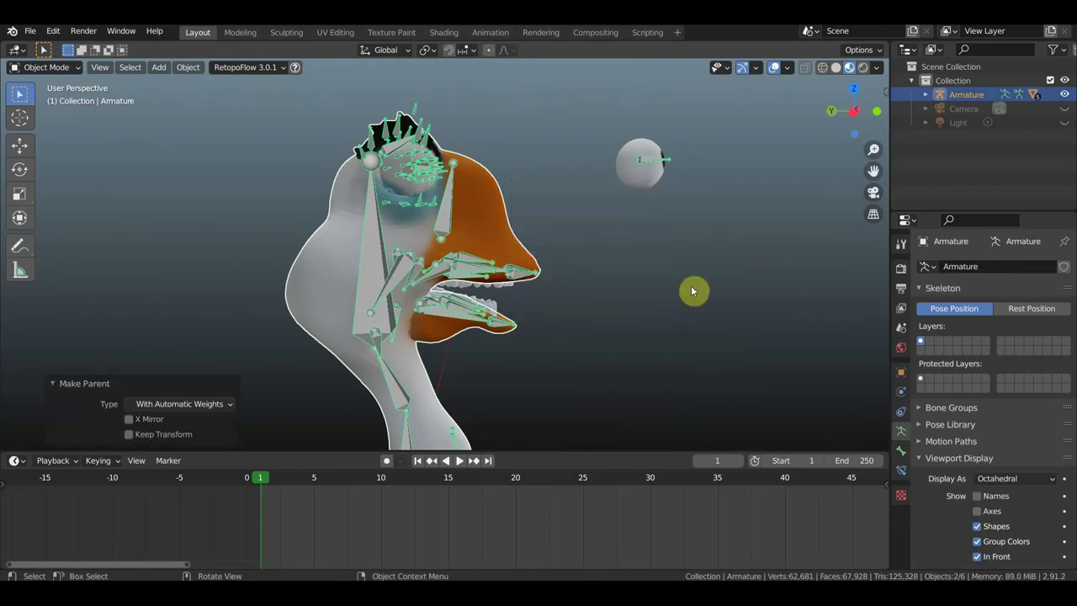
{"action": "mouse_move", "coordinate": [671, 286]}
{"action": "middle_mouse_down"}
{"action": "mouse_move", "coordinate": [477, 296]}
{"action": "mouse_move", "coordinate": [673, 283]}
{"action": "middle_mouse_up"}
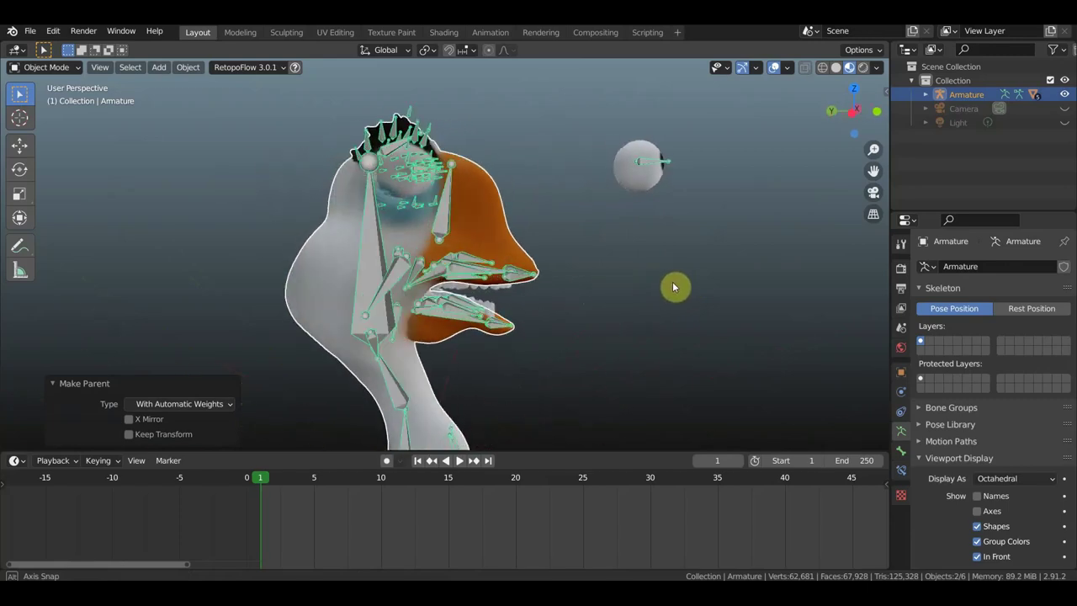
Step: Select the eyeball, with the armature as the active object
{"action": "left_click", "coordinate": [639, 175]}
{"action": "left_click", "coordinate": [648, 163]}
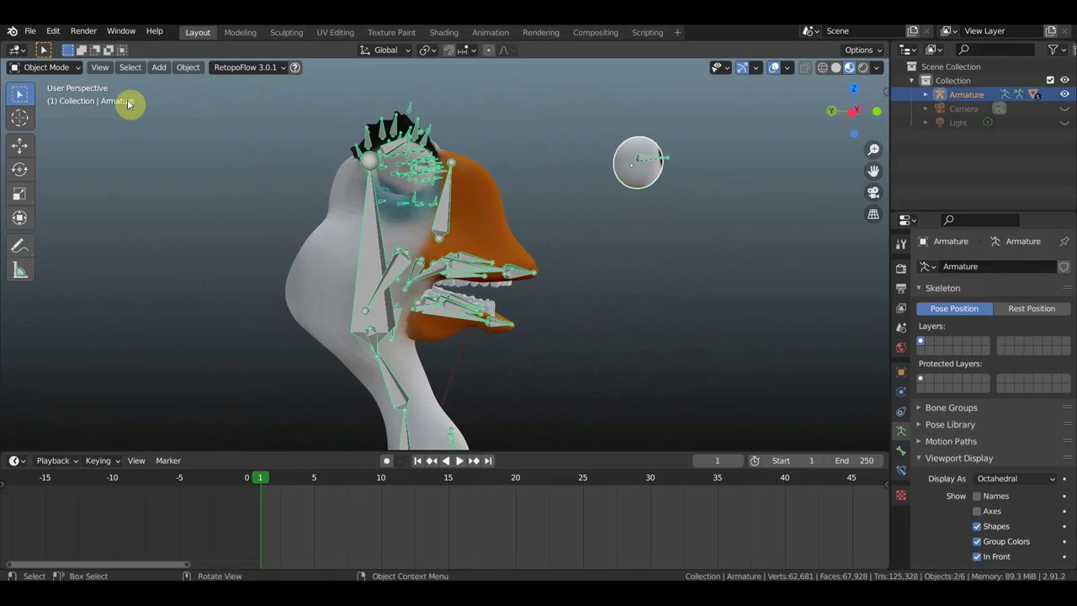
{"action": "left_click", "coordinate": [47, 68]}
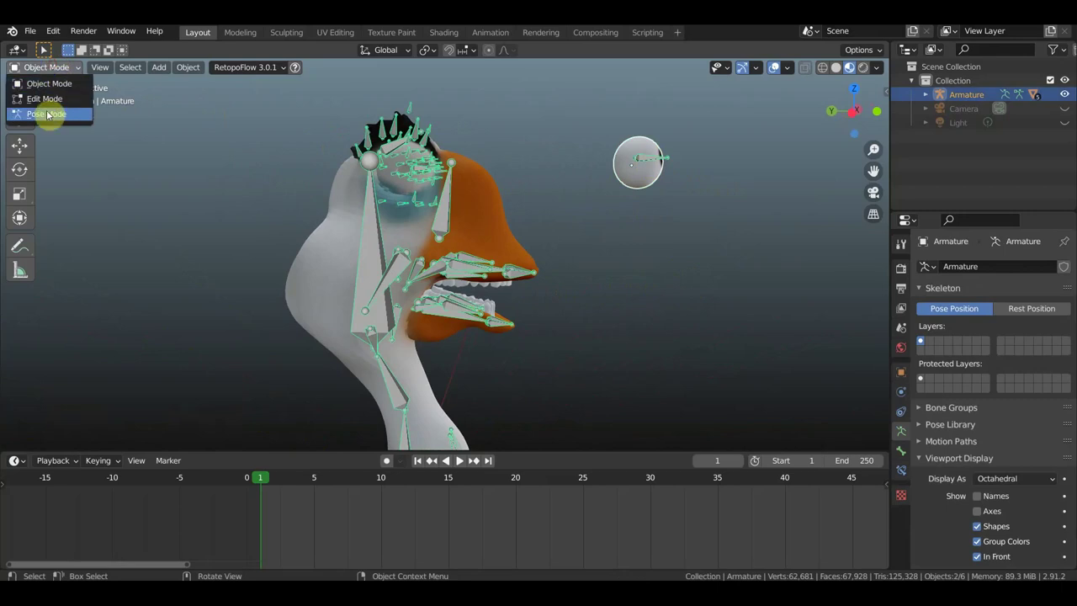
Step: In Pose Mode, parent the eyeball to the eye control bone Bone.077
{"action": "left_click", "coordinate": [47, 114]}
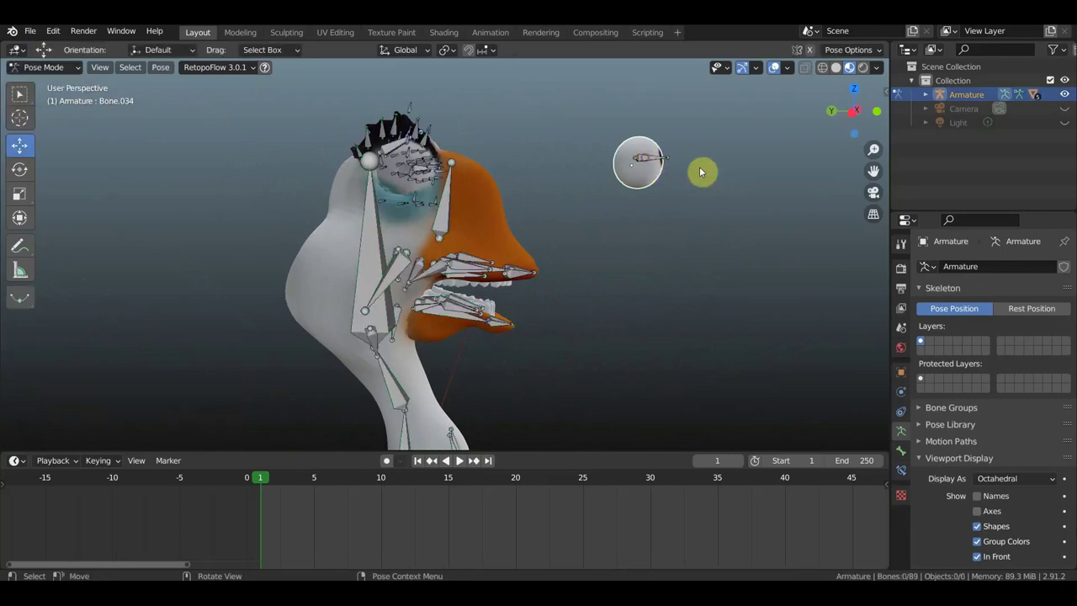
{"action": "left_click", "coordinate": [700, 171]}
{"action": "key", "text": "ctrl+p"}
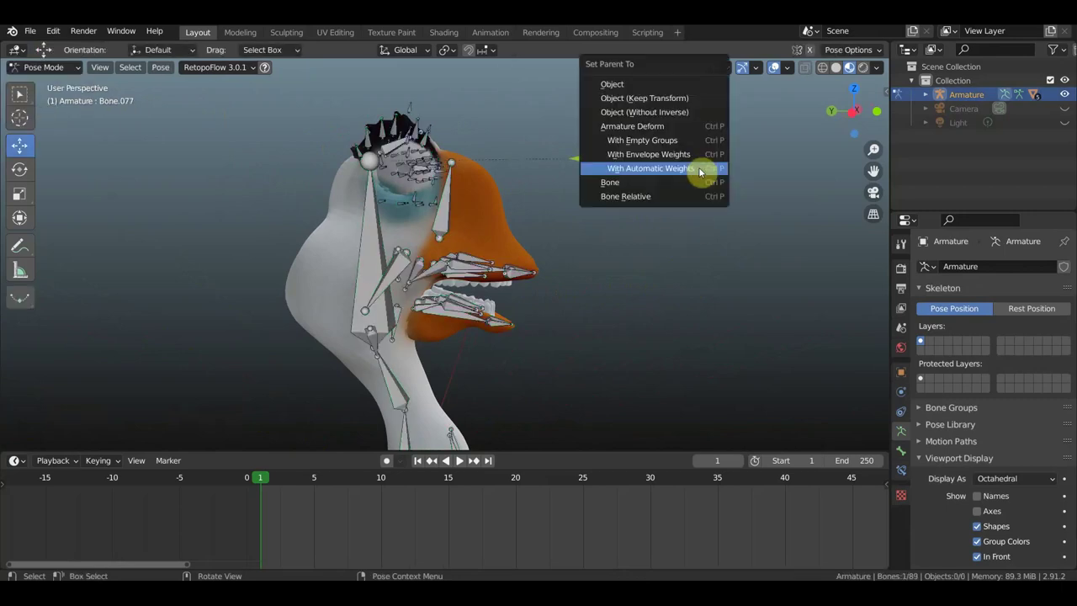
{"action": "left_click", "coordinate": [665, 182]}
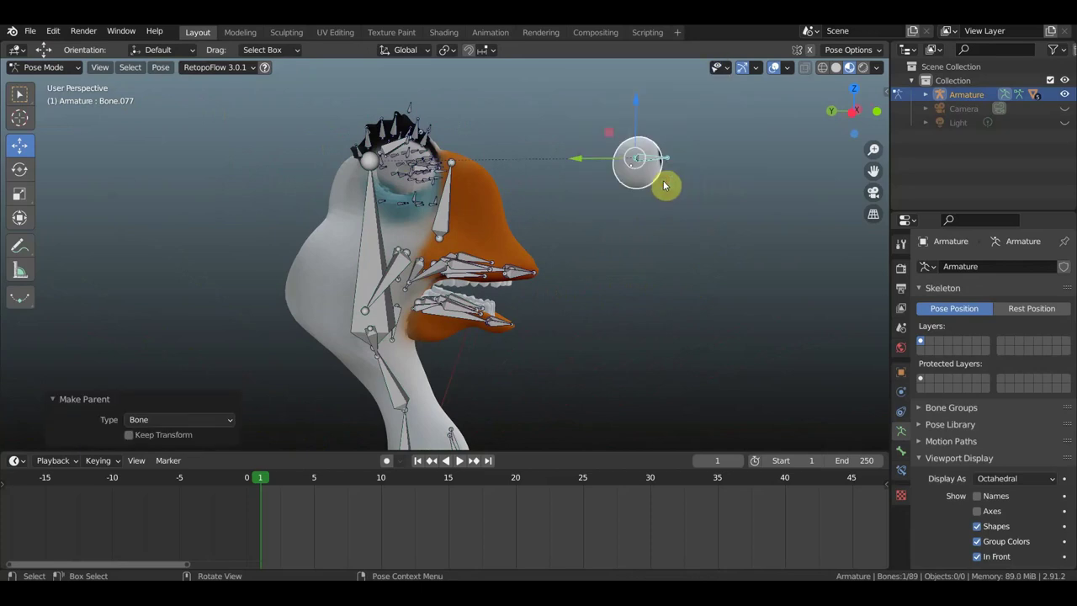
Step: Re-enter Pose Mode and slide Bone.077 1.6322 m along Y back into the head
{"action": "left_click", "coordinate": [44, 67]}
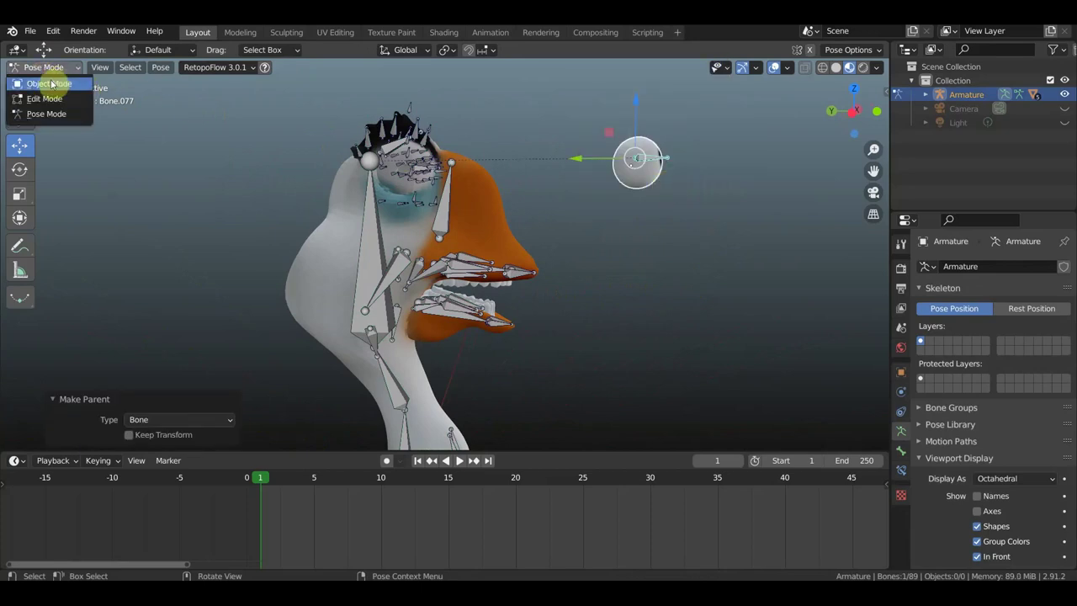
{"action": "left_click", "coordinate": [64, 84]}
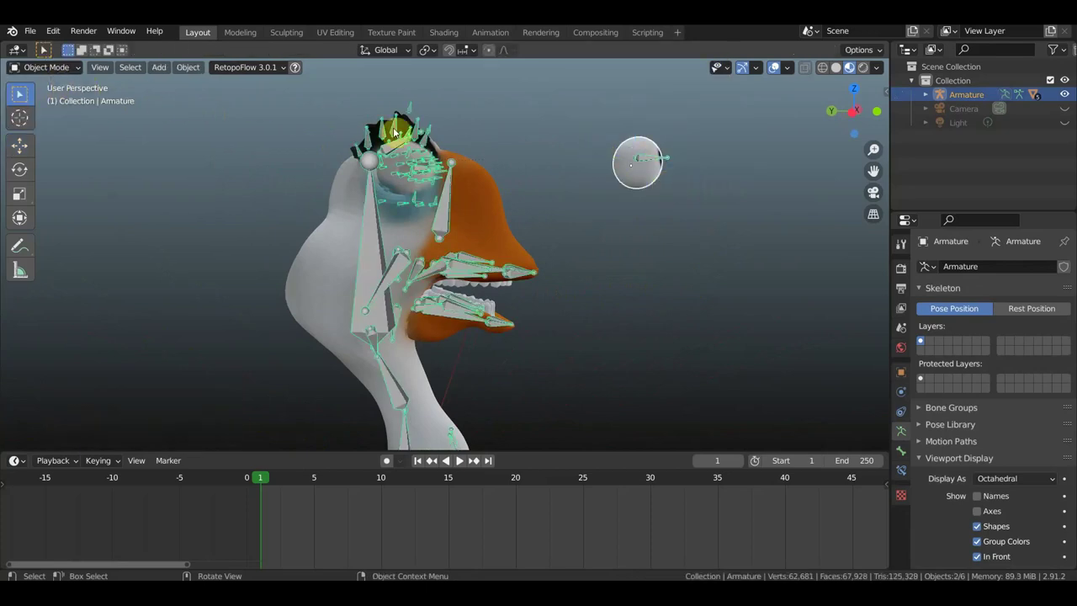
{"action": "left_click", "coordinate": [40, 73]}
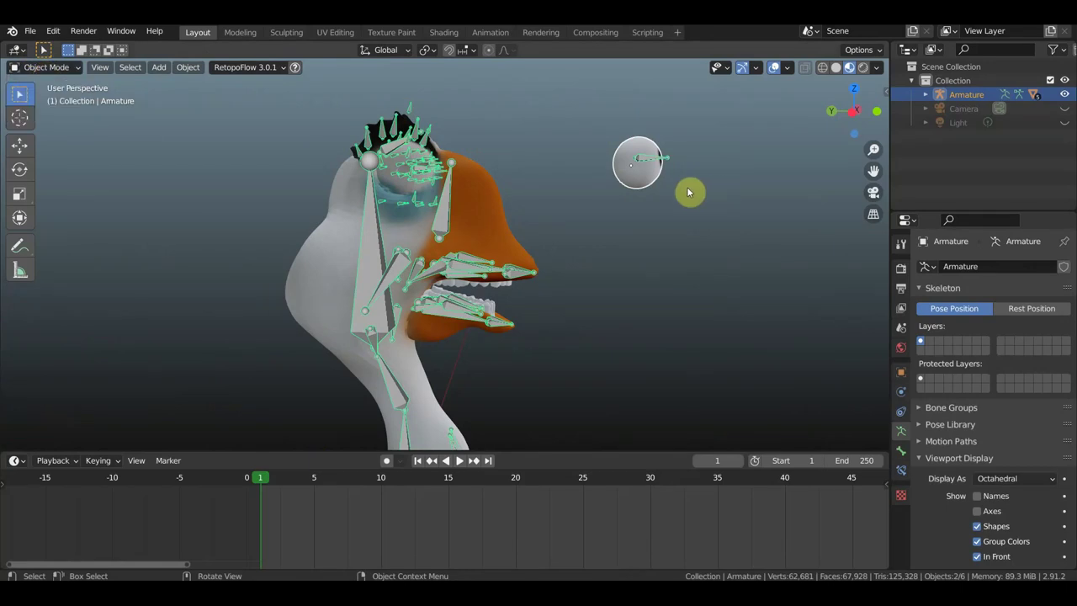
{"action": "left_click", "coordinate": [654, 160], "text": "shift"}
{"action": "left_click", "coordinate": [648, 160], "text": "shift"}
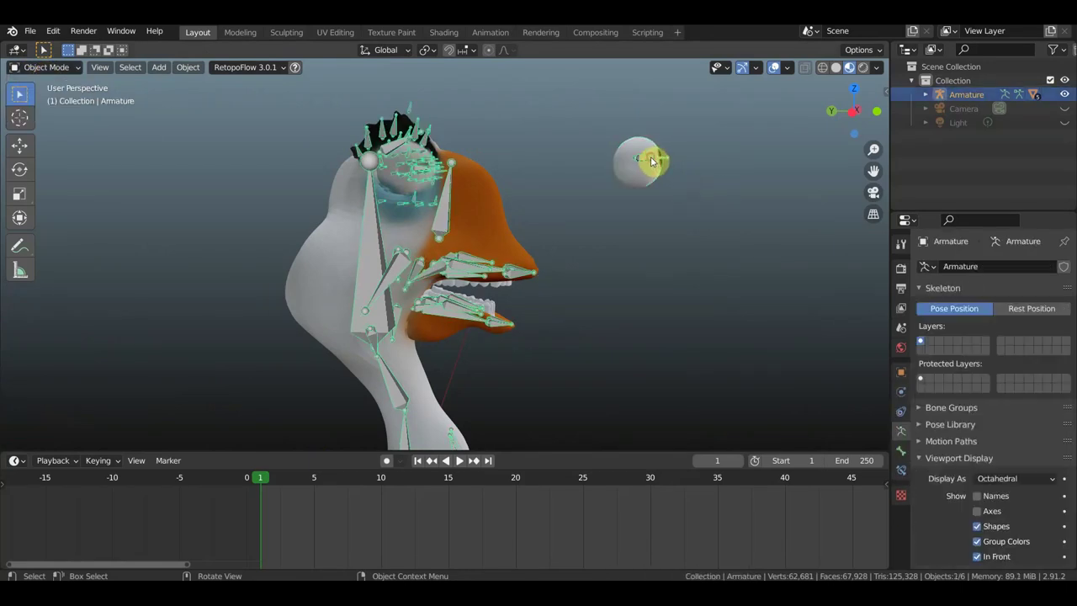
{"action": "left_click", "coordinate": [48, 73]}
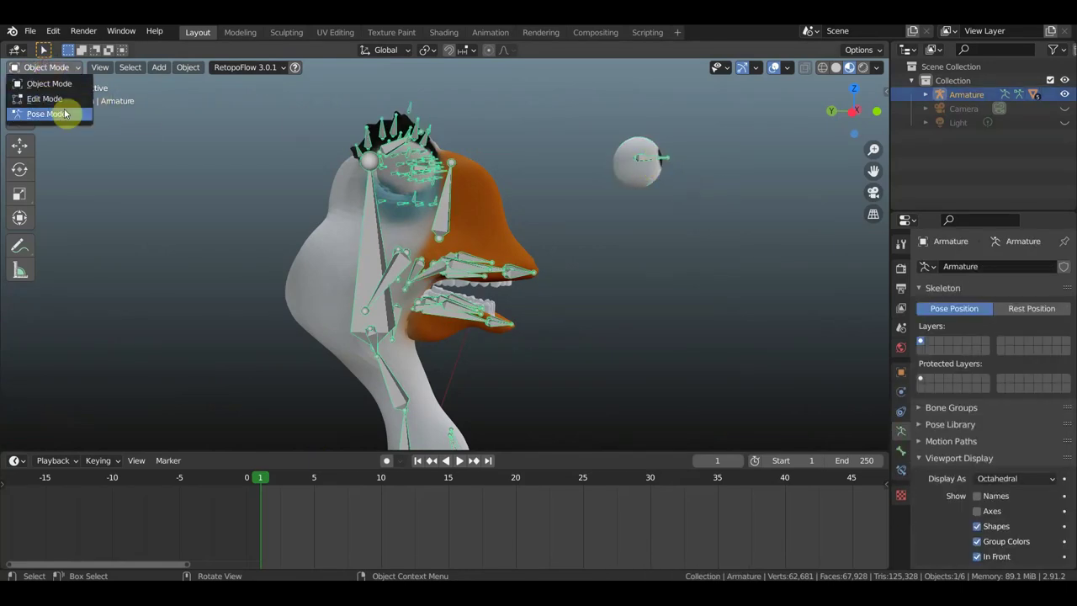
{"action": "left_click", "coordinate": [46, 110]}
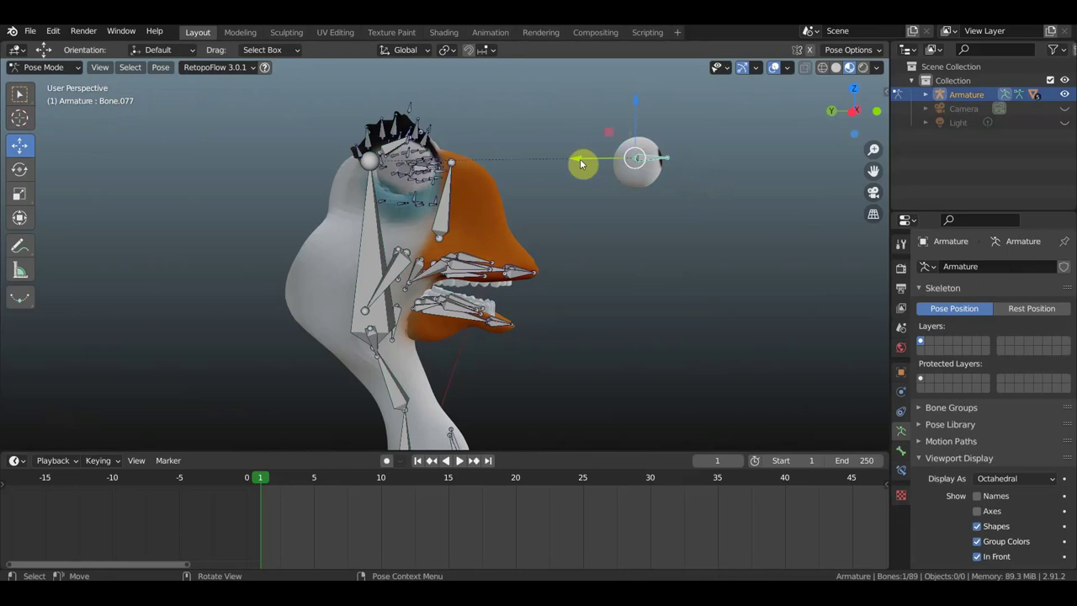
{"action": "left_click_drag", "start_coordinate": [581, 163], "coordinate": [356, 172]}
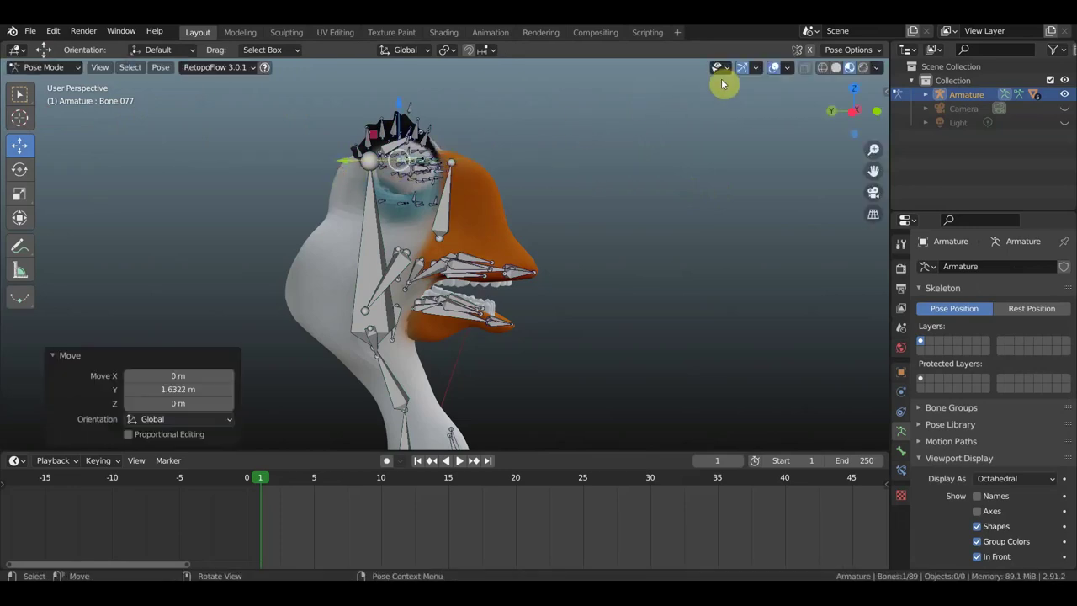
Step: With overlays hidden, nudge the eye control along Y to test the eyes follow
{"action": "left_click", "coordinate": [774, 69]}
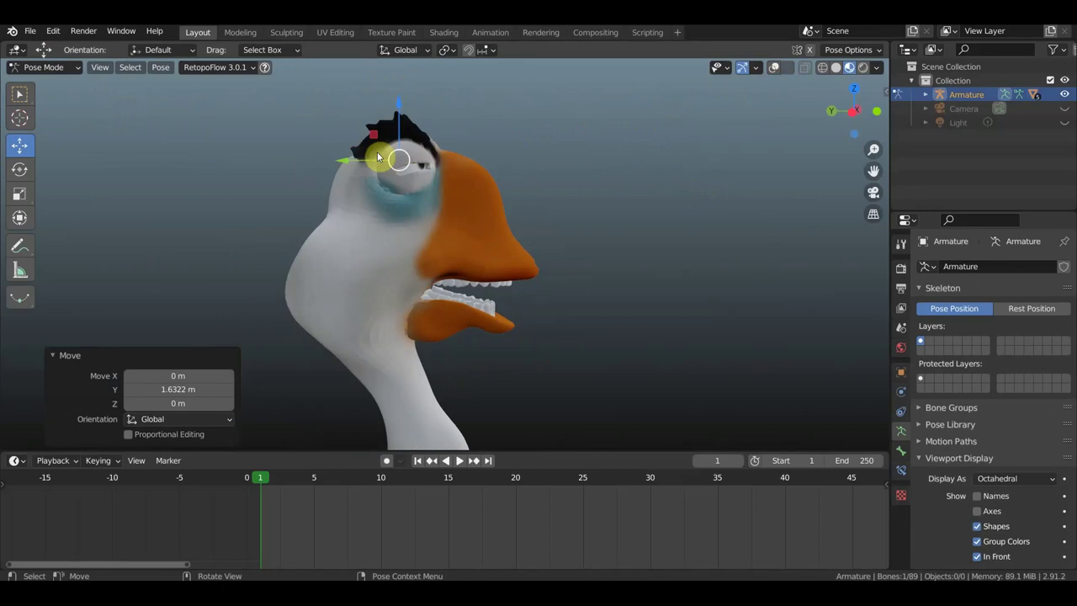
{"action": "left_click_drag", "start_coordinate": [344, 162], "coordinate": [353, 159]}
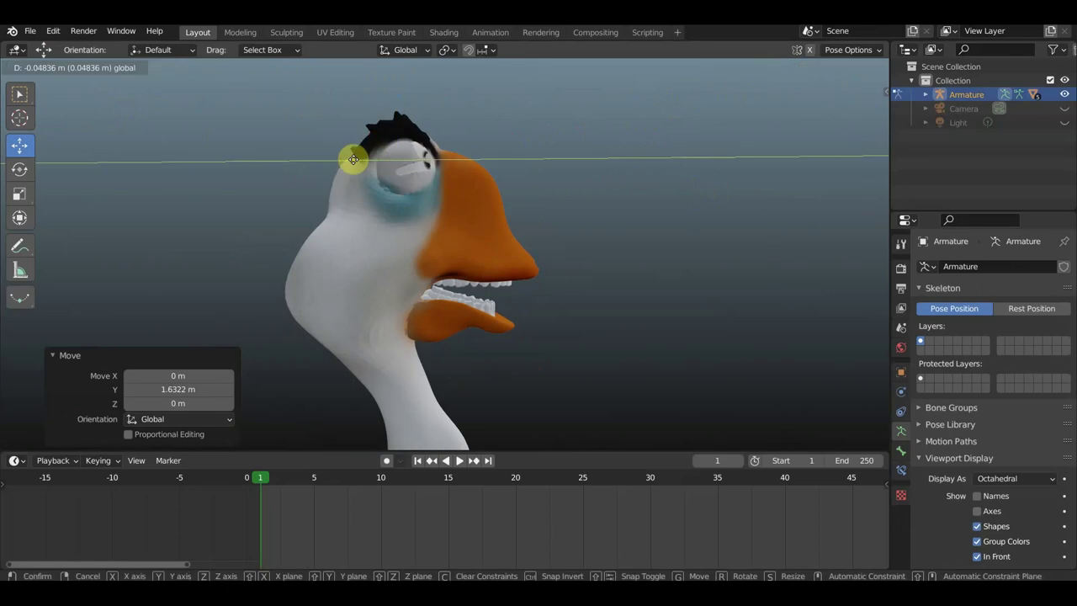
{"action": "left_click_drag", "start_coordinate": [348, 160], "coordinate": [348, 160]}
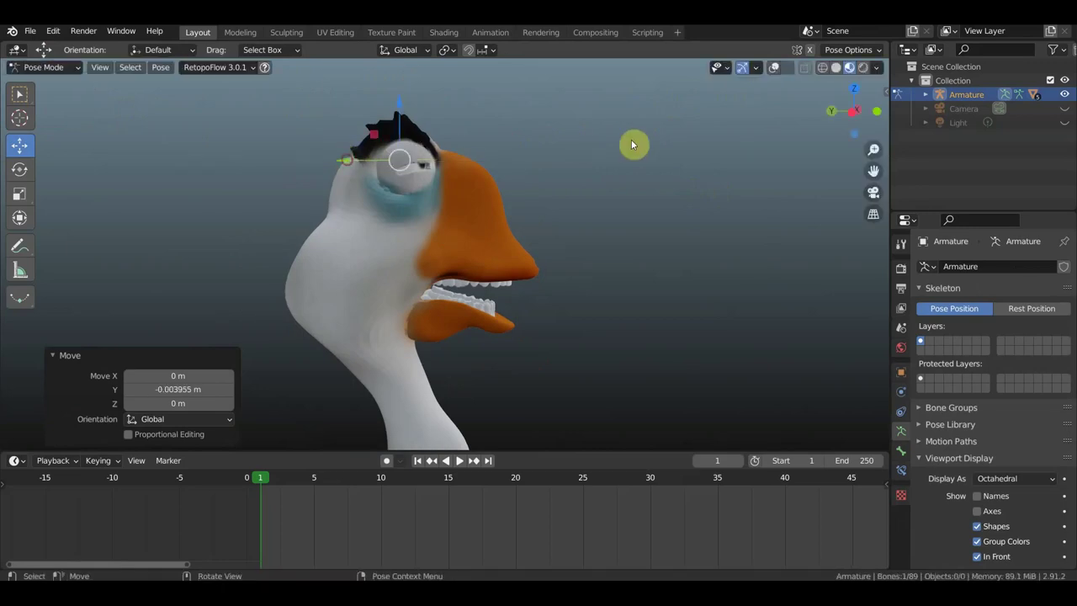
{"action": "middle_click_drag", "start_coordinate": [631, 139], "coordinate": [448, 167]}
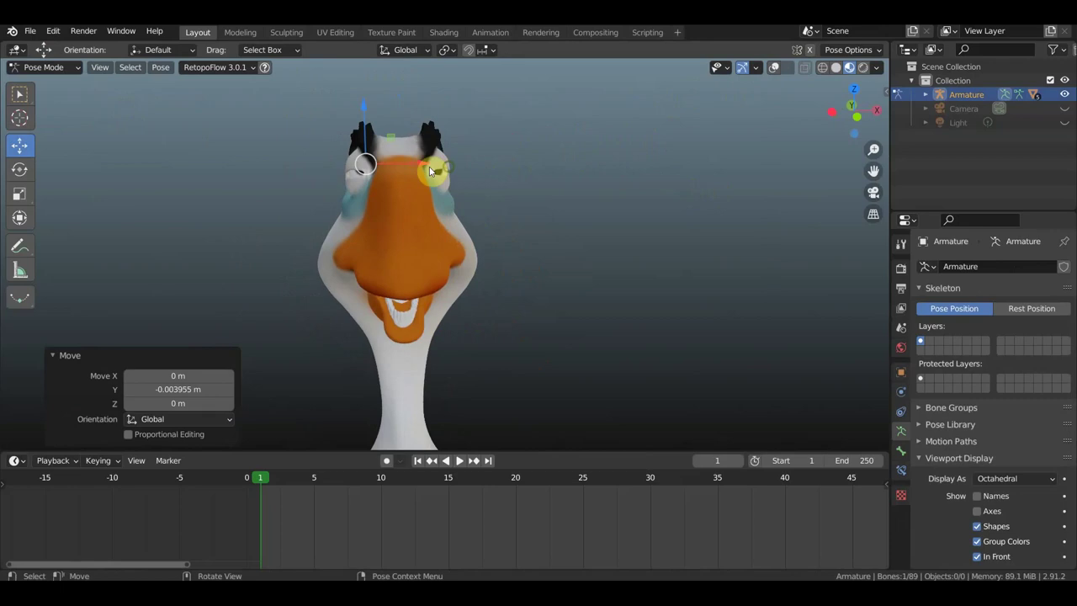
{"action": "scroll", "coordinate": [425, 171], "scroll_direction": "up", "scroll_amount": 2}
{"action": "scroll", "coordinate": [526, 158], "scroll_direction": "up", "scroll_amount": 1}
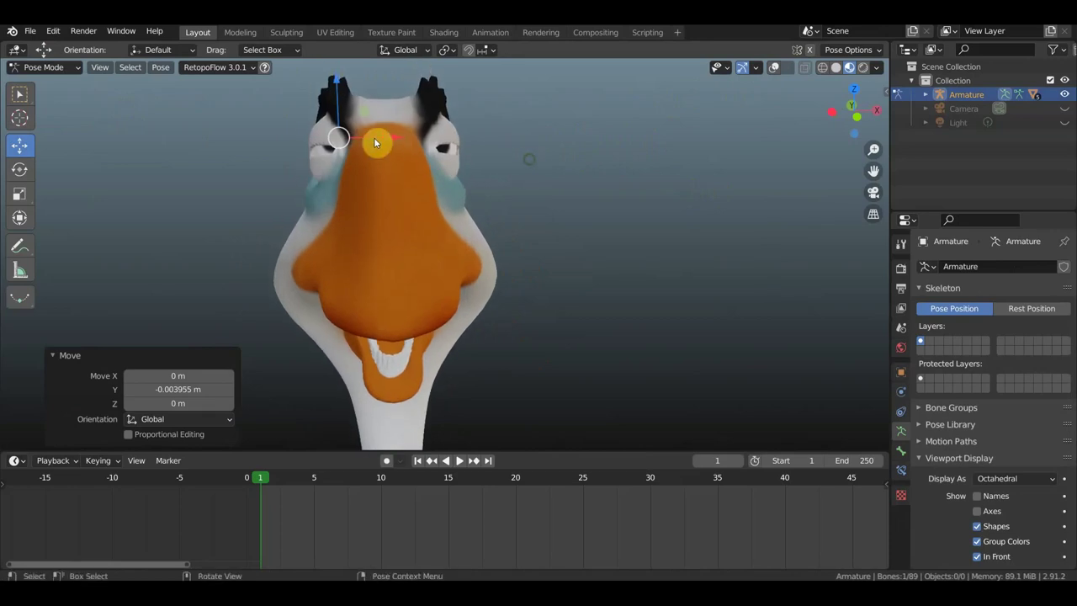
Step: Nudge the eye control along X, Z and Y again, then return to Object Mode
{"action": "left_click_drag", "start_coordinate": [391, 137], "coordinate": [402, 136]}
{"action": "mouse_move", "coordinate": [401, 136]}
{"action": "middle_mouse_down"}
{"action": "mouse_move", "coordinate": [565, 128]}
{"action": "mouse_move", "coordinate": [554, 128]}
{"action": "middle_mouse_up"}
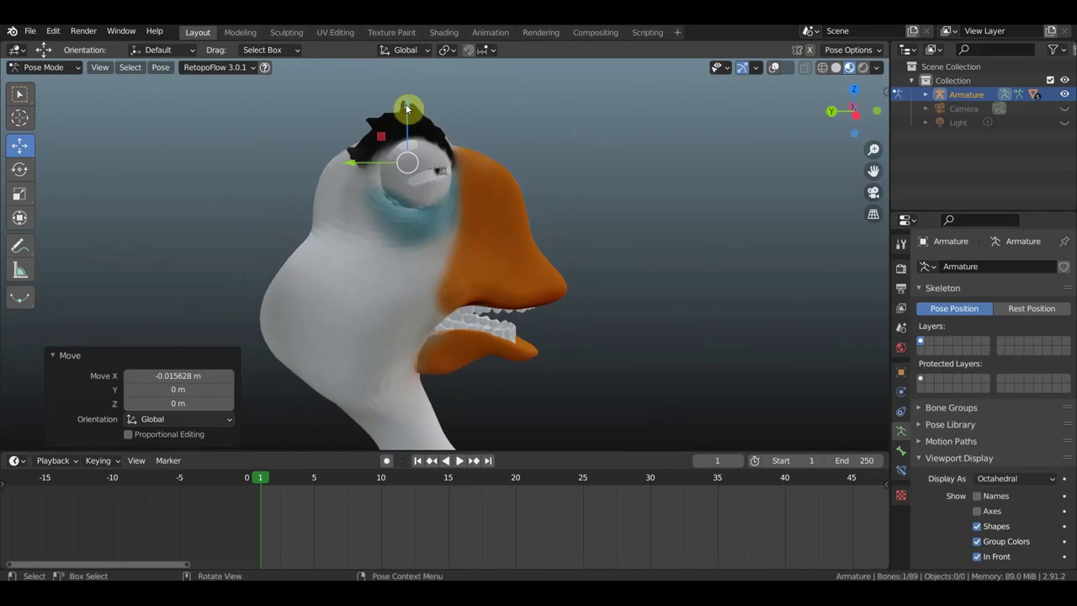
{"action": "left_click_drag", "start_coordinate": [408, 109], "coordinate": [408, 109]}
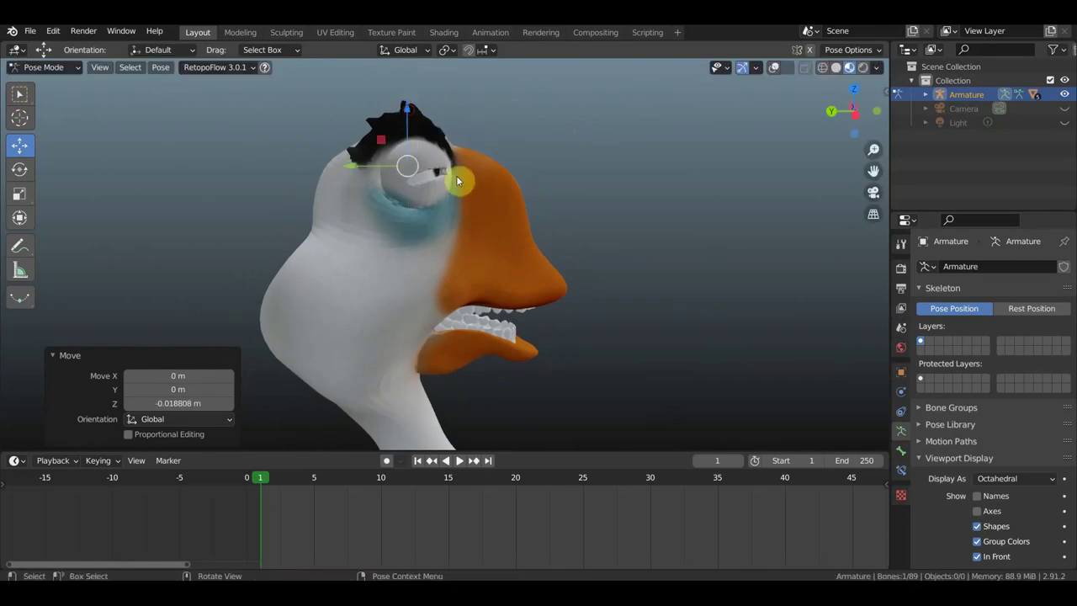
{"action": "left_click_drag", "start_coordinate": [356, 163], "coordinate": [358, 162]}
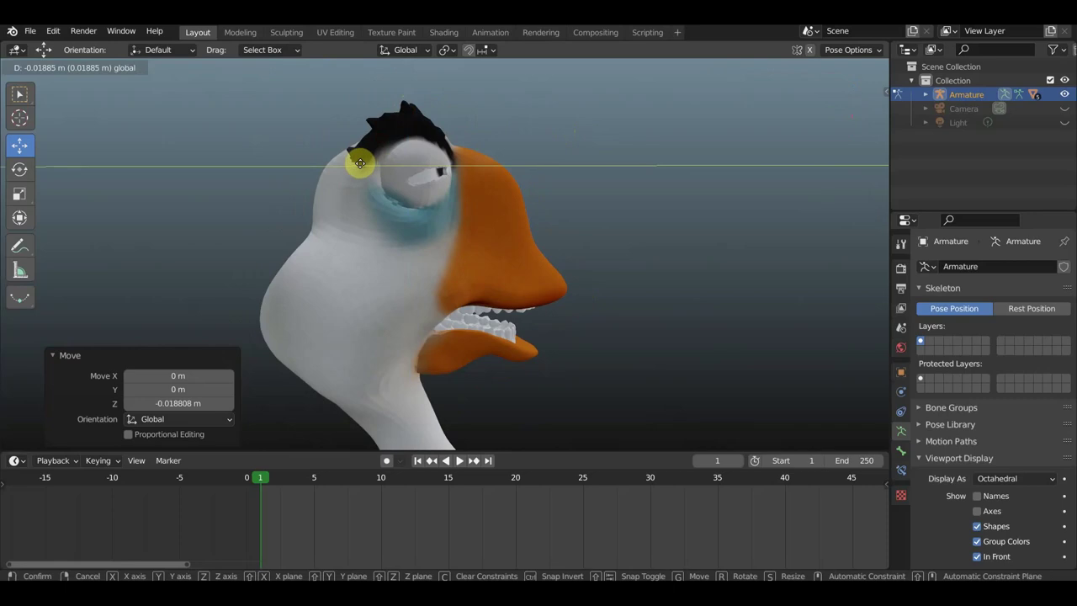
{"action": "left_click_drag", "start_coordinate": [359, 162], "coordinate": [359, 162]}
{"action": "mouse_move", "coordinate": [681, 171]}
{"action": "middle_mouse_down"}
{"action": "mouse_move", "coordinate": [485, 184]}
{"action": "mouse_move", "coordinate": [496, 184]}
{"action": "middle_mouse_up"}
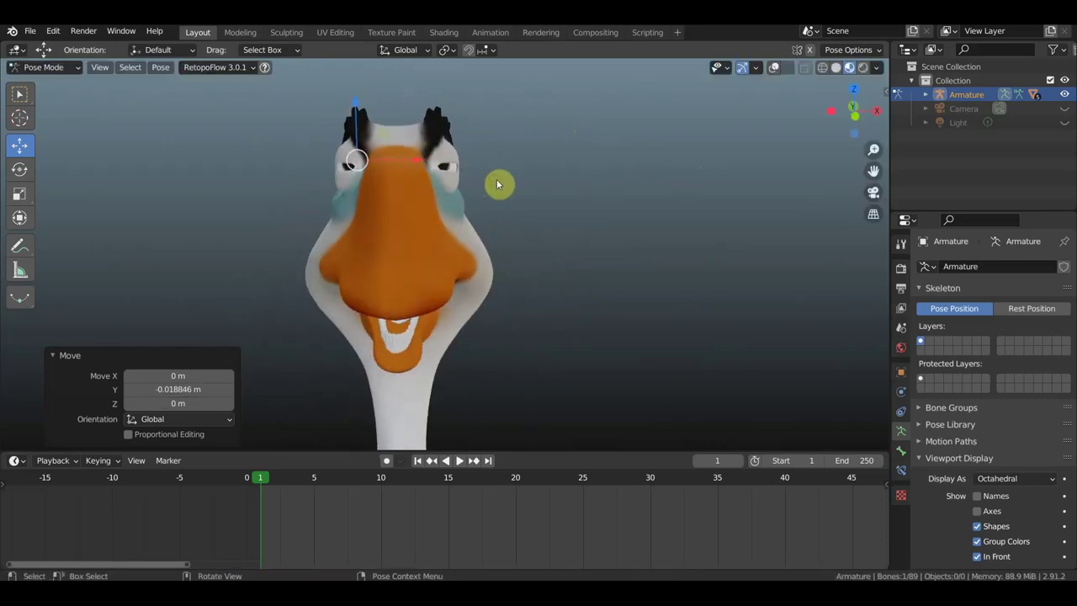
{"action": "left_click", "coordinate": [44, 67]}
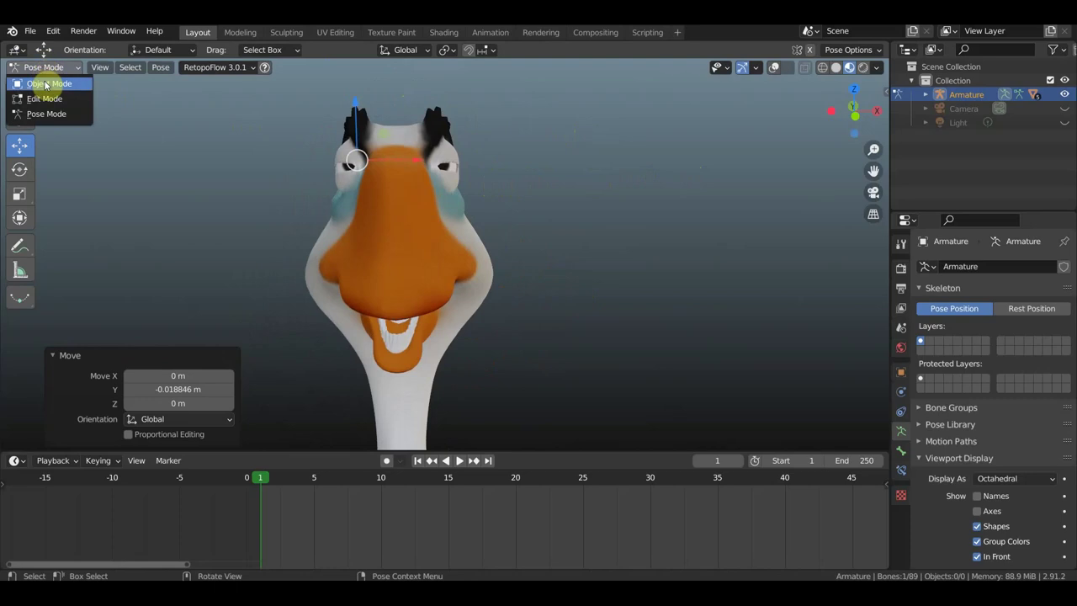
{"action": "left_click", "coordinate": [46, 80]}
{"action": "middle_click_drag", "start_coordinate": [70, 95], "coordinate": [242, 142]}
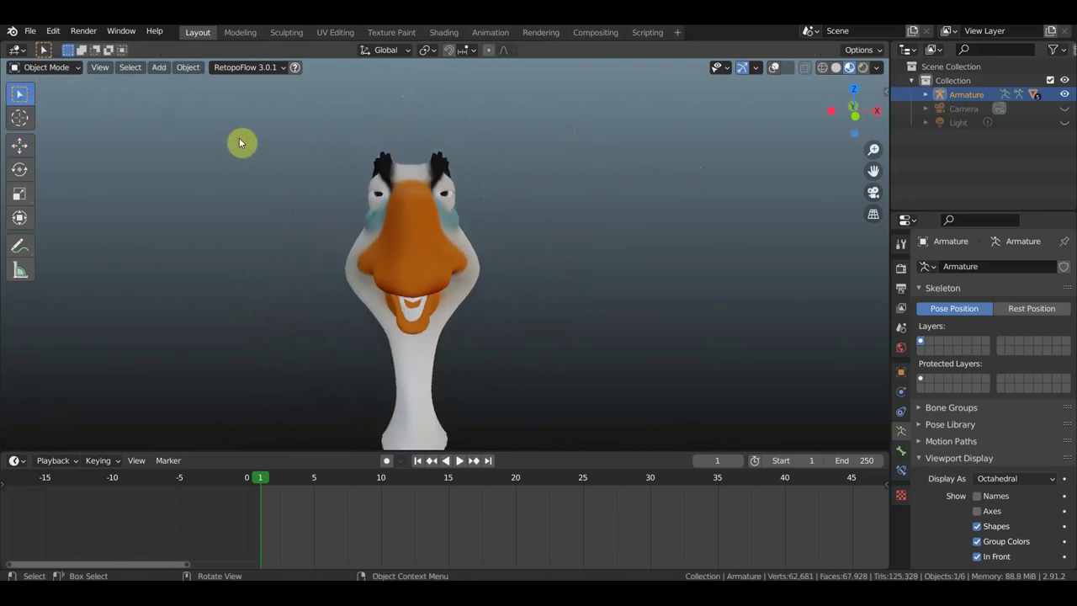
Step: Show bones through the mesh, enter Pose Mode, open the Bone Widget sidebar and select Bone.080
{"action": "left_click", "coordinate": [775, 71]}
{"action": "scroll", "coordinate": [594, 221], "scroll_direction": "up", "scroll_amount": 2}
{"action": "mouse_move", "coordinate": [594, 222]}
{"action": "middle_mouse_down"}
{"action": "mouse_move", "coordinate": [620, 231]}
{"action": "mouse_move", "coordinate": [579, 245]}
{"action": "middle_mouse_up"}
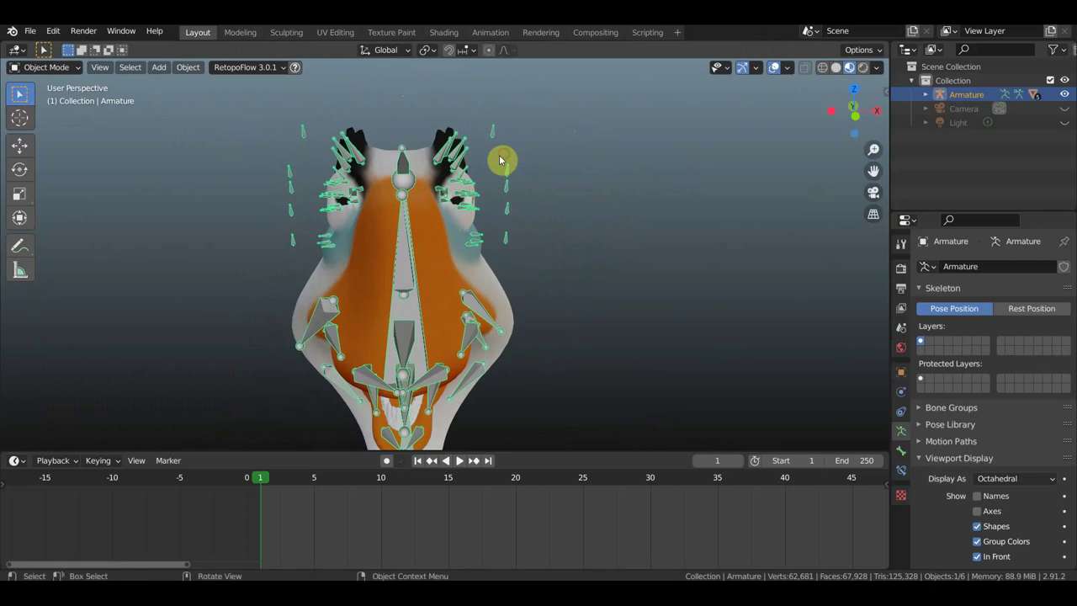
{"action": "left_click", "coordinate": [46, 67]}
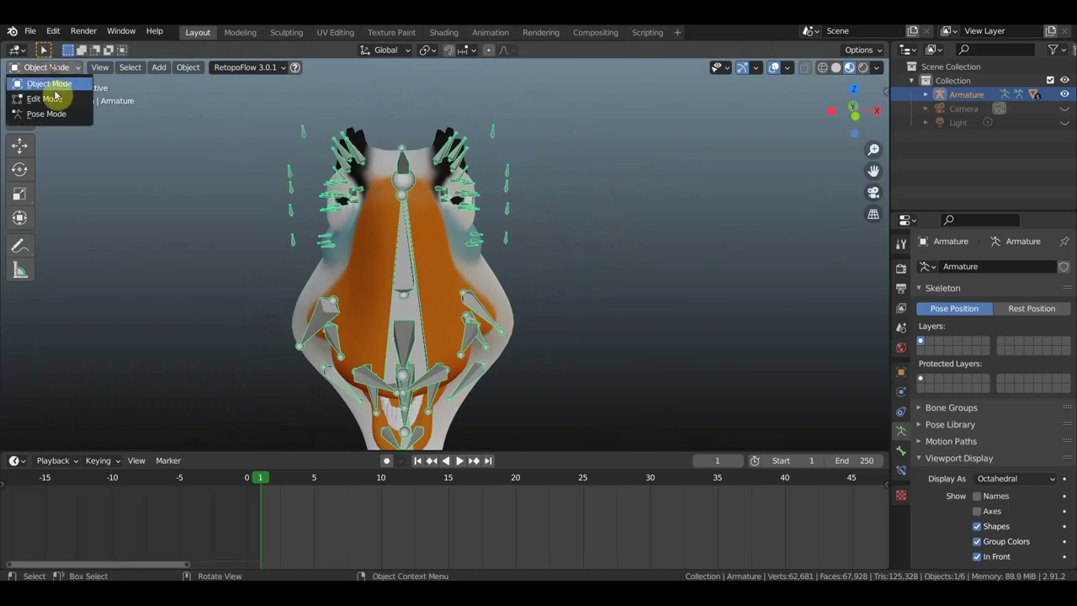
{"action": "left_click", "coordinate": [51, 115]}
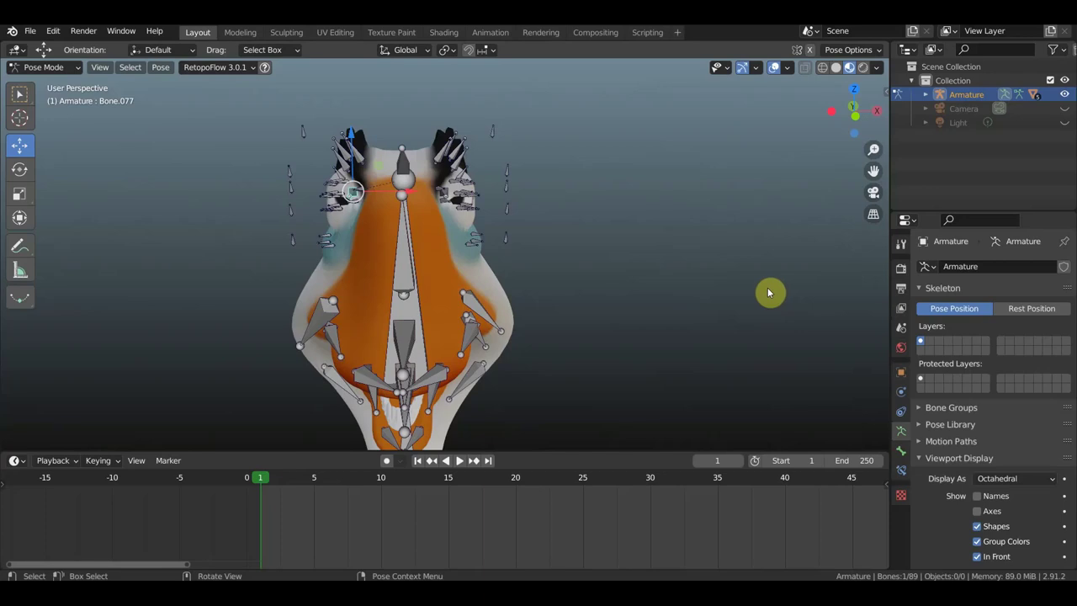
{"action": "key", "text": "n"}
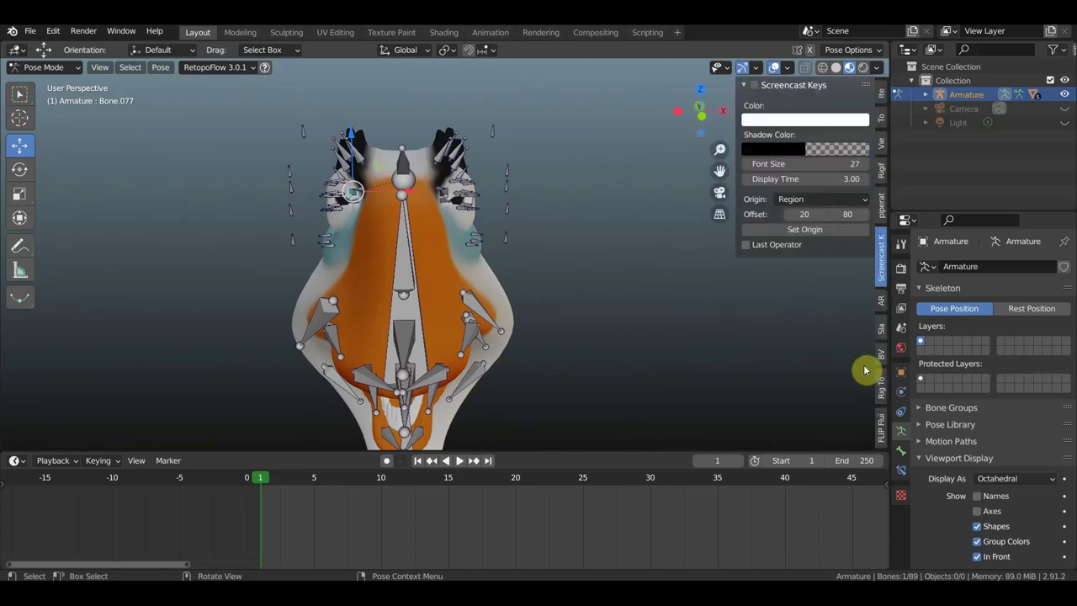
{"action": "left_click", "coordinate": [880, 391]}
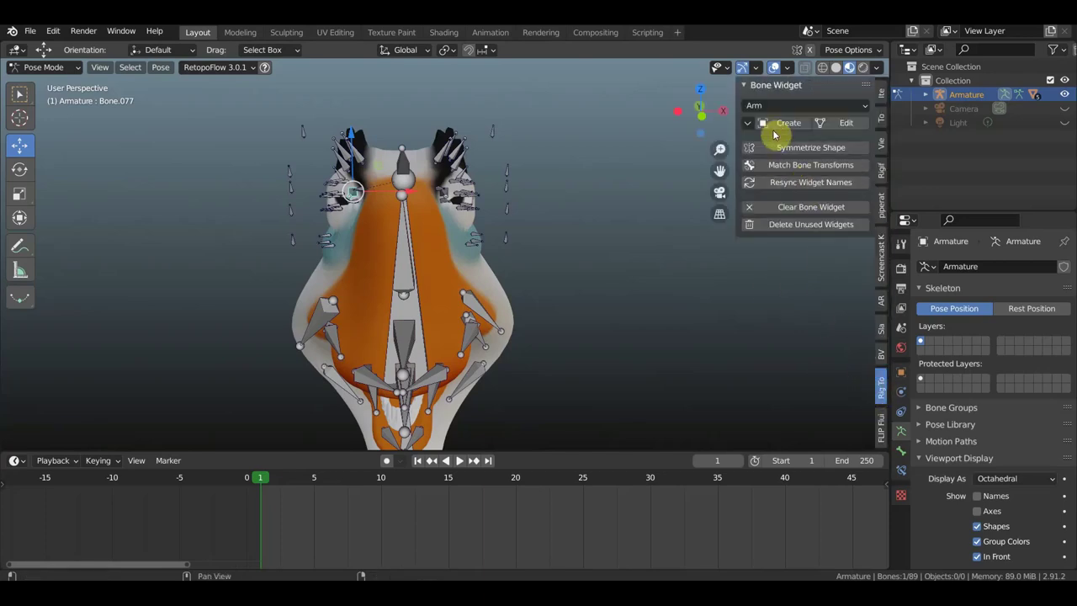
{"action": "middle_click_drag", "start_coordinate": [514, 143], "coordinate": [500, 194]}
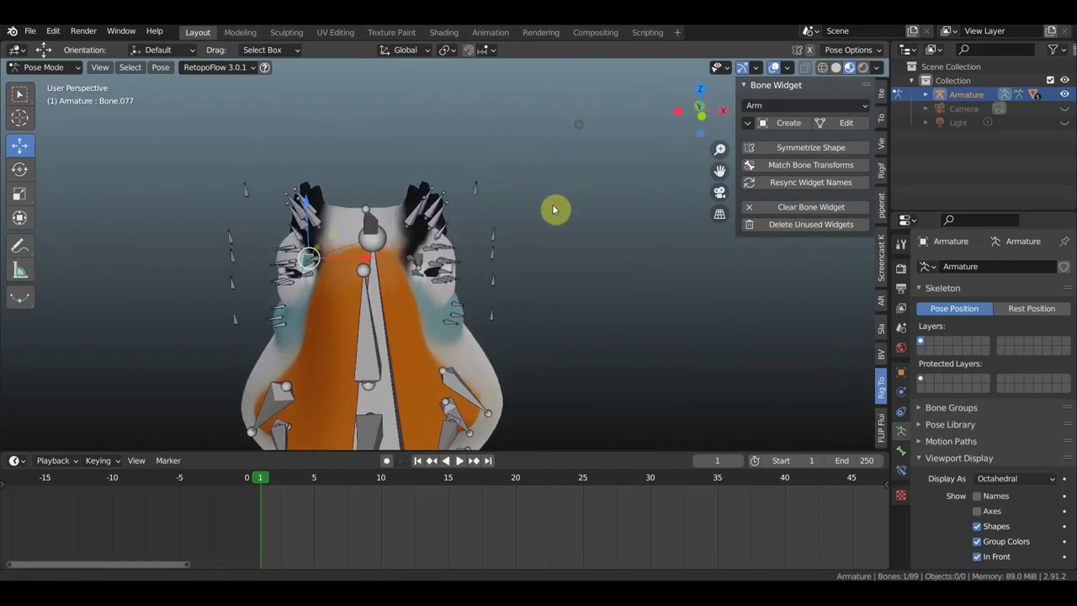
{"action": "left_click", "coordinate": [483, 177]}
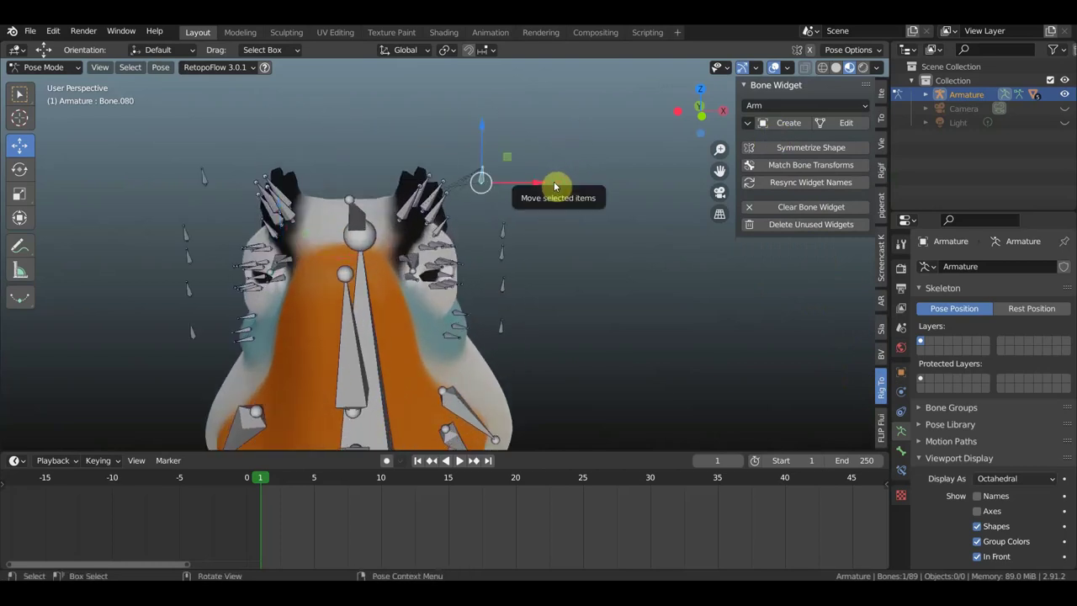
Step: Try the Head, Eyes, Pole and Shoulder.L widget shapes on Bone.080
{"action": "left_click", "coordinate": [782, 106]}
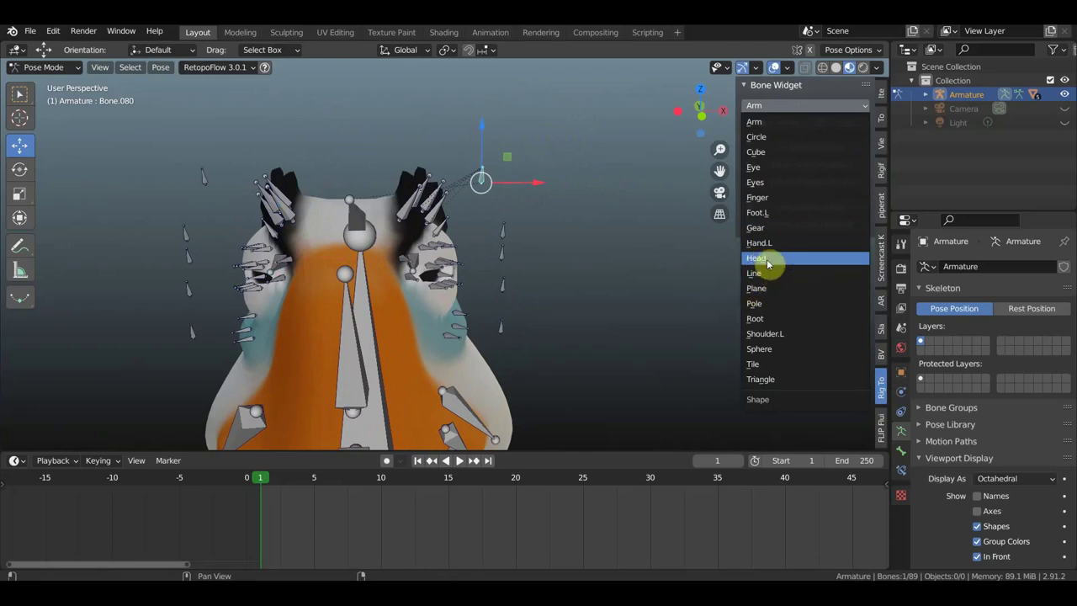
{"action": "left_click", "coordinate": [767, 259]}
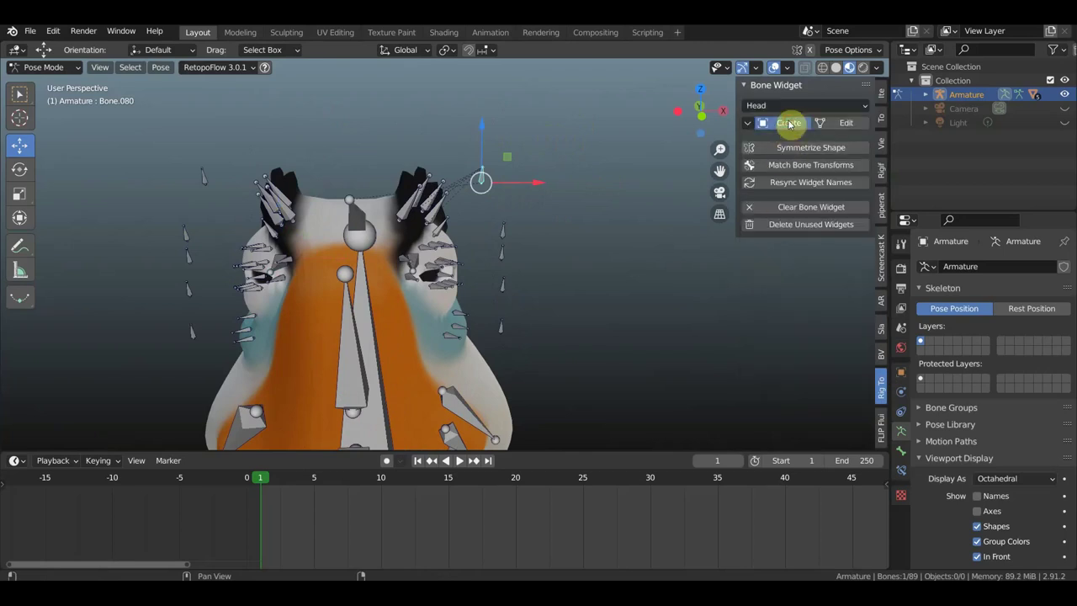
{"action": "left_click", "coordinate": [789, 123]}
{"action": "left_click", "coordinate": [779, 106]}
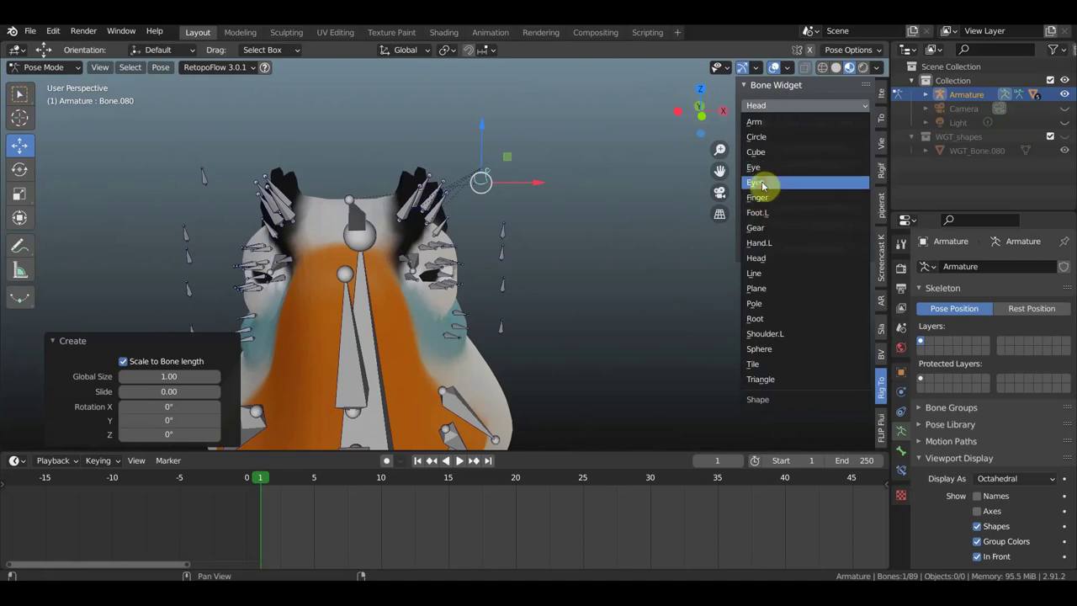
{"action": "left_click", "coordinate": [763, 185]}
{"action": "left_click", "coordinate": [784, 123]}
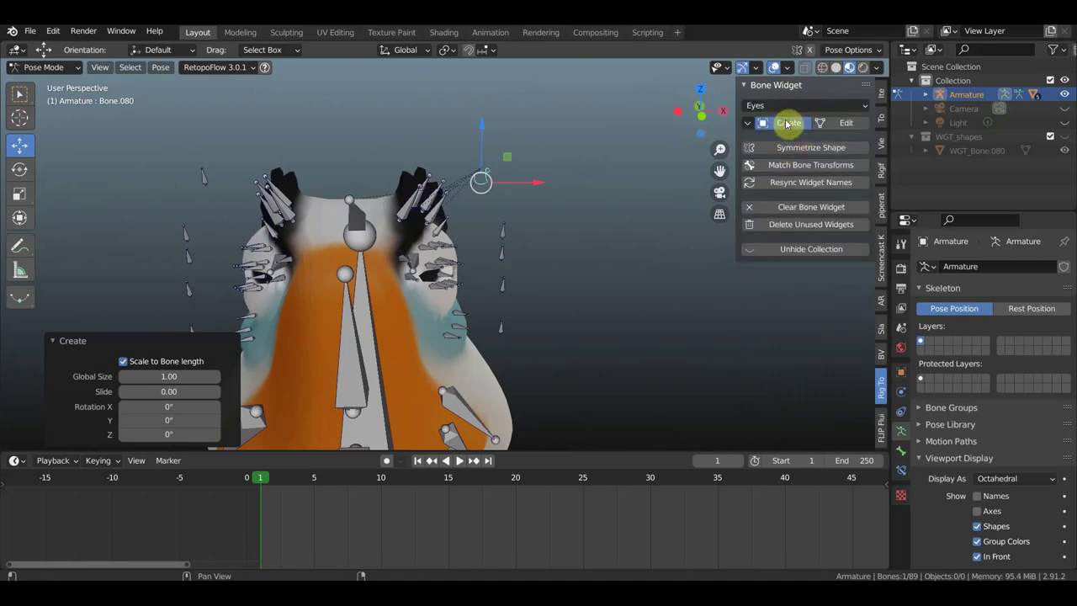
{"action": "left_click", "coordinate": [789, 106]}
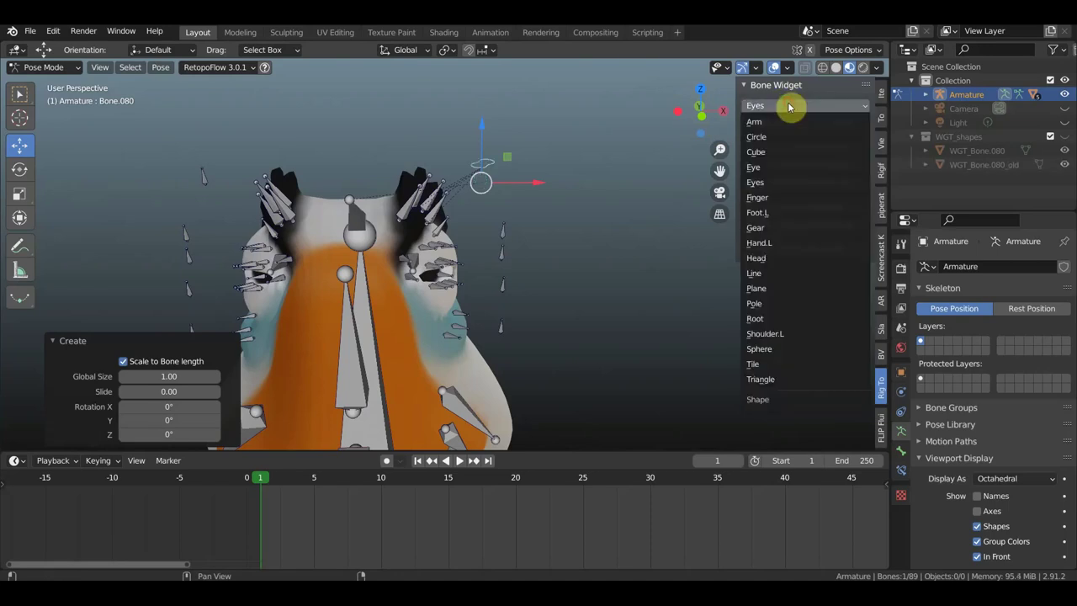
{"action": "left_click", "coordinate": [767, 305]}
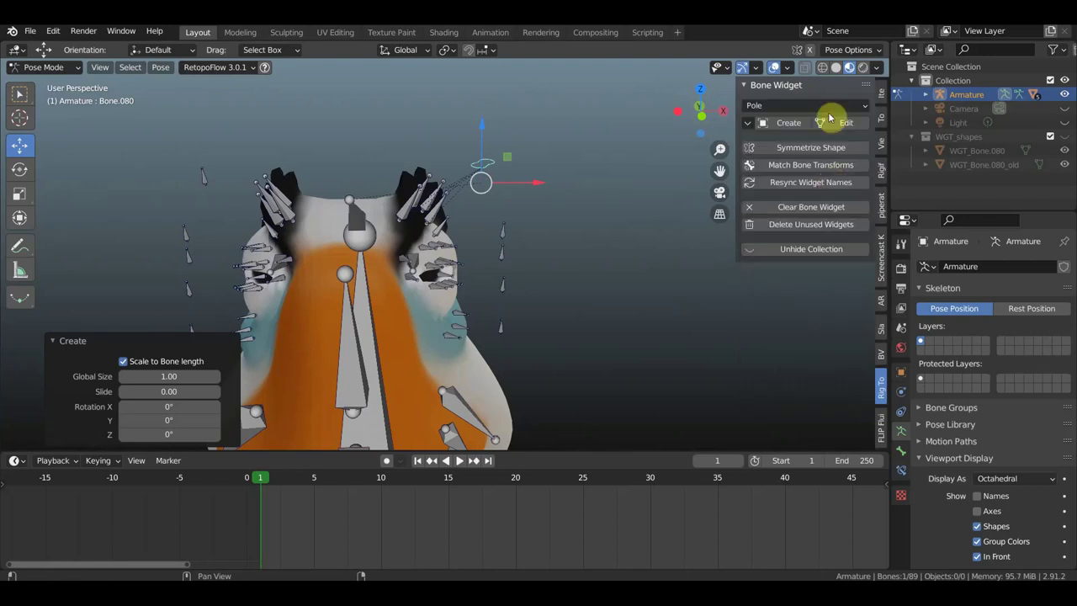
{"action": "left_click", "coordinate": [784, 107]}
{"action": "left_click", "coordinate": [773, 107]}
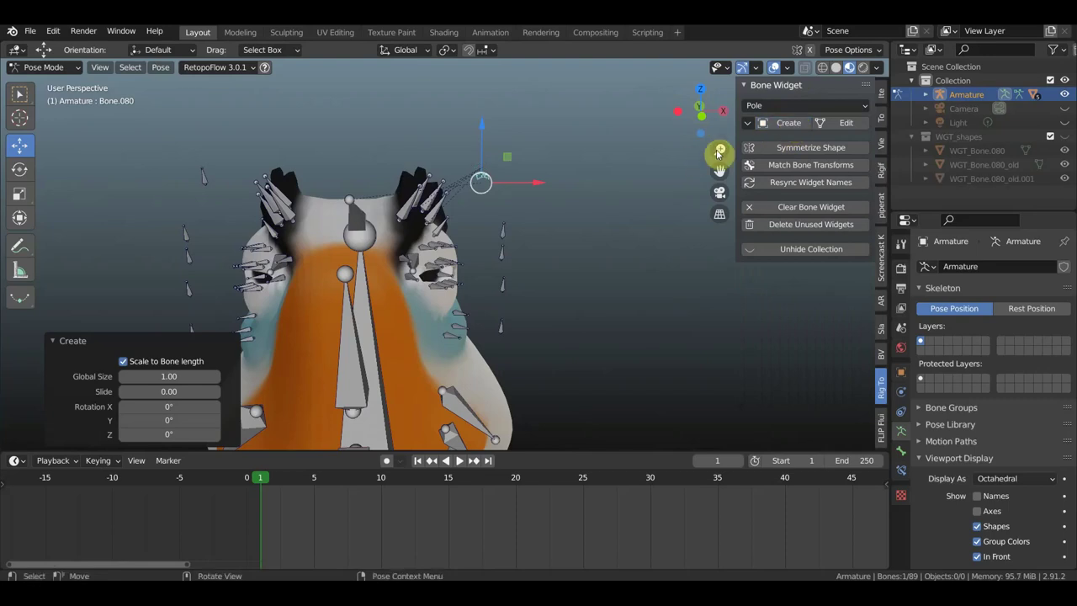
{"action": "scroll", "coordinate": [647, 173], "scroll_direction": "up", "scroll_amount": 2}
{"action": "left_click", "coordinate": [804, 106]}
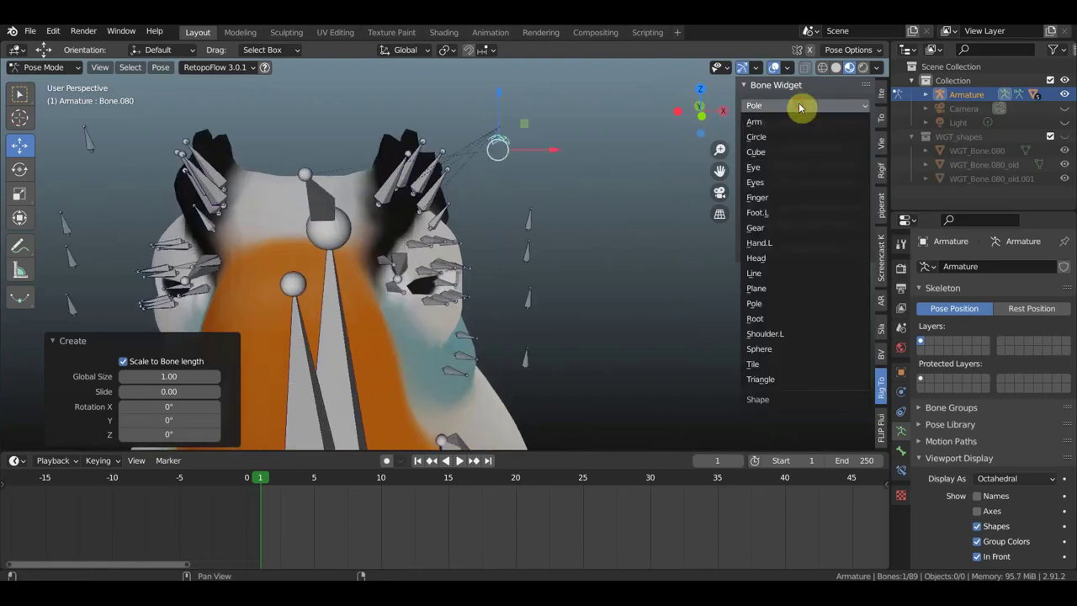
{"action": "left_click", "coordinate": [755, 336]}
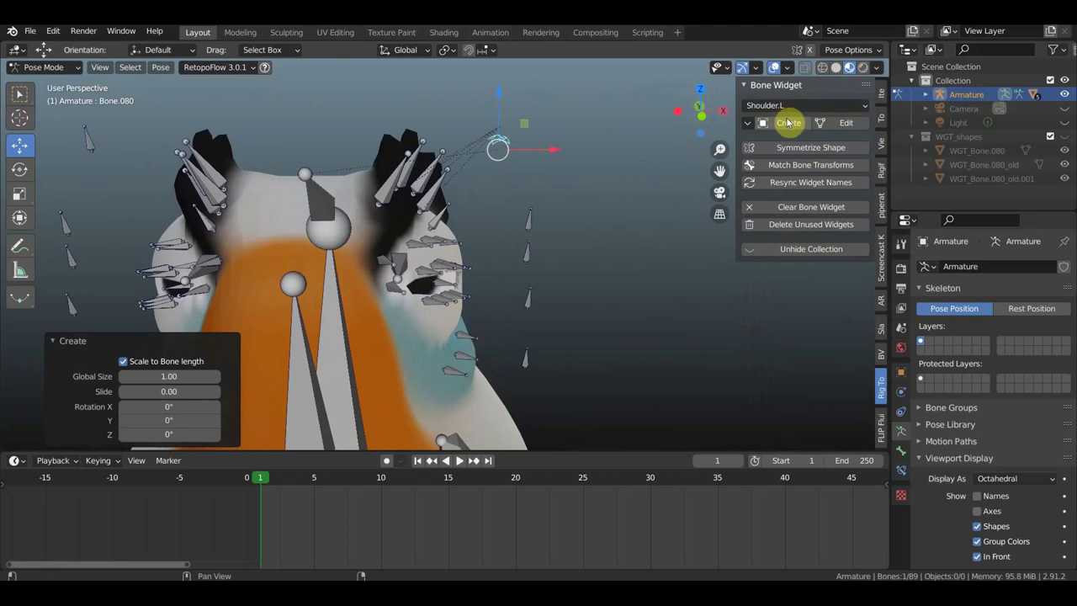
Step: Create a Finger widget on Bone.080, then switch it to Eyes and finally Gear
{"action": "left_click", "coordinate": [771, 105]}
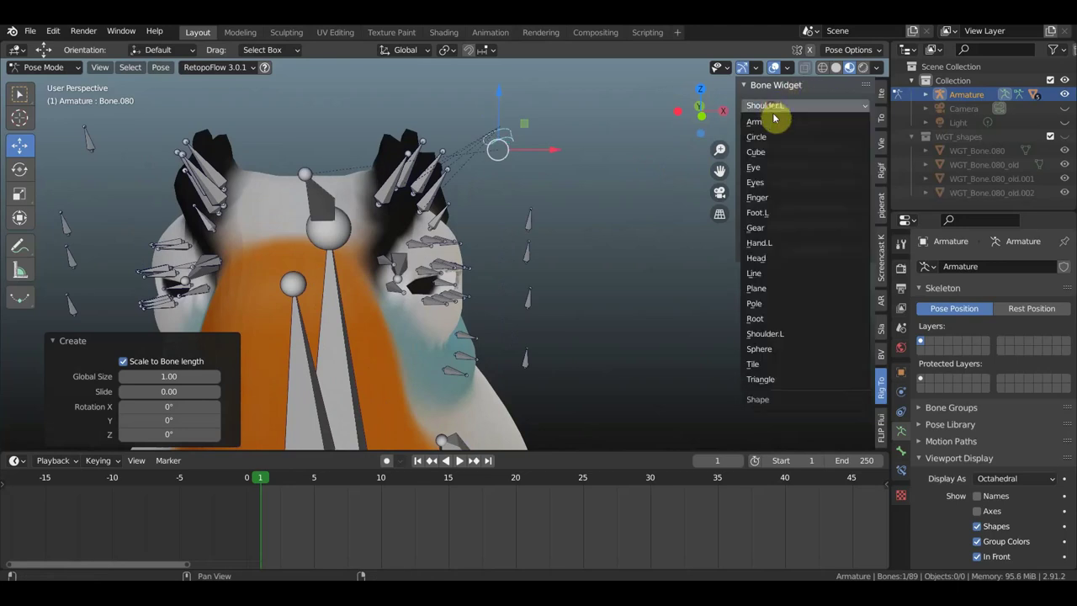
{"action": "left_click", "coordinate": [764, 201]}
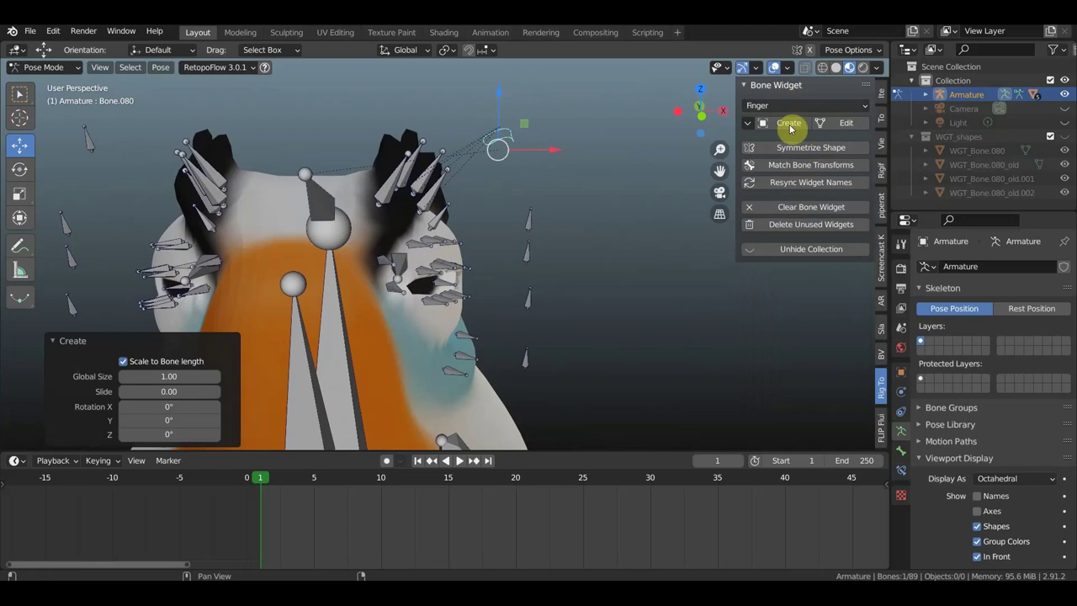
{"action": "left_click", "coordinate": [790, 126]}
{"action": "middle_click_drag", "start_coordinate": [789, 128], "coordinate": [769, 144]}
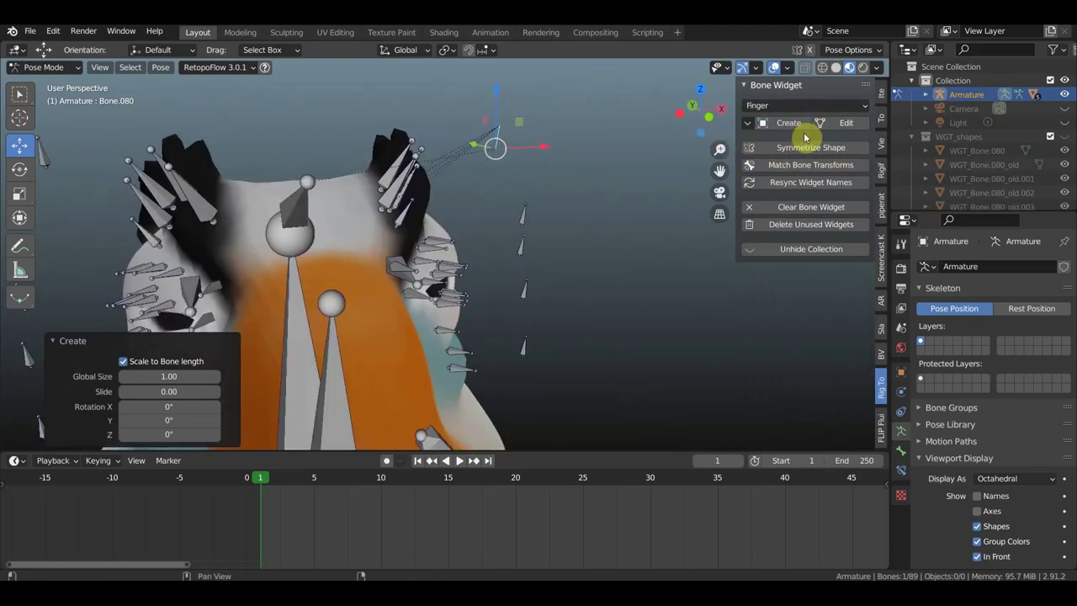
{"action": "left_click", "coordinate": [793, 107]}
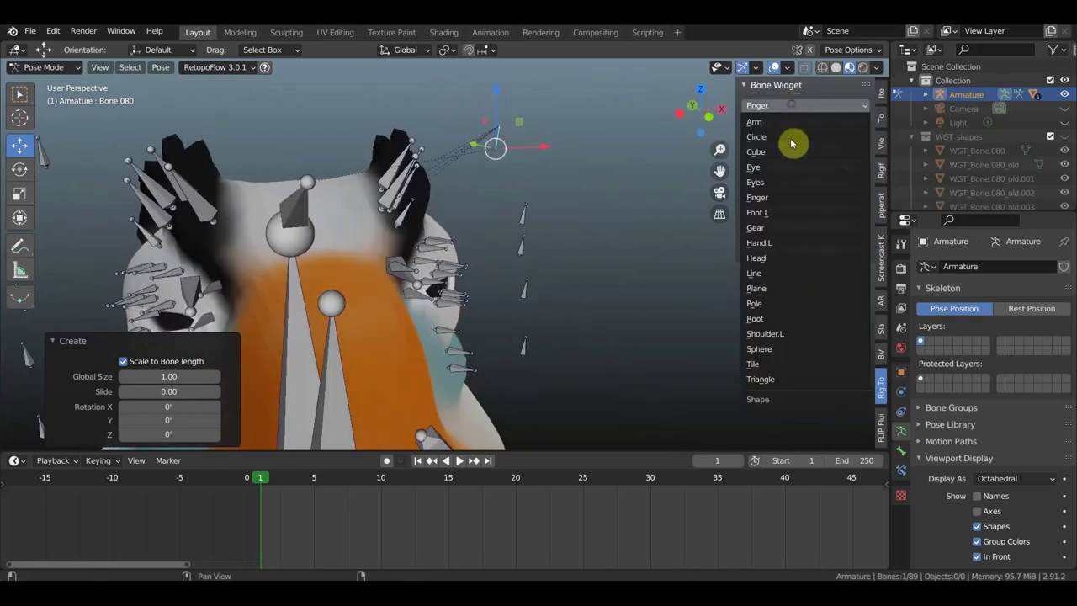
{"action": "left_click", "coordinate": [772, 182]}
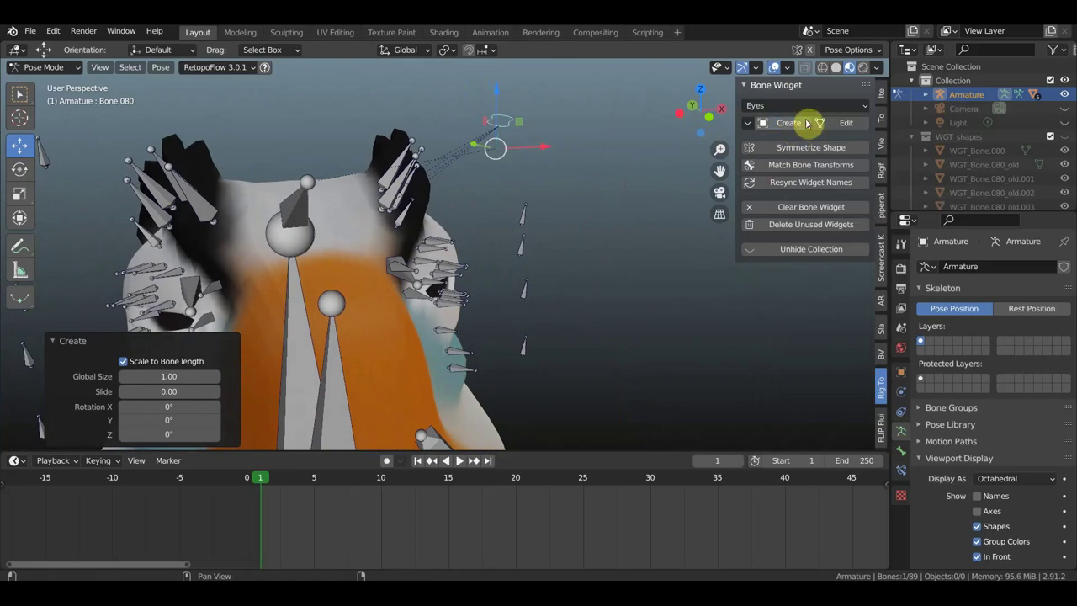
{"action": "left_click", "coordinate": [789, 107]}
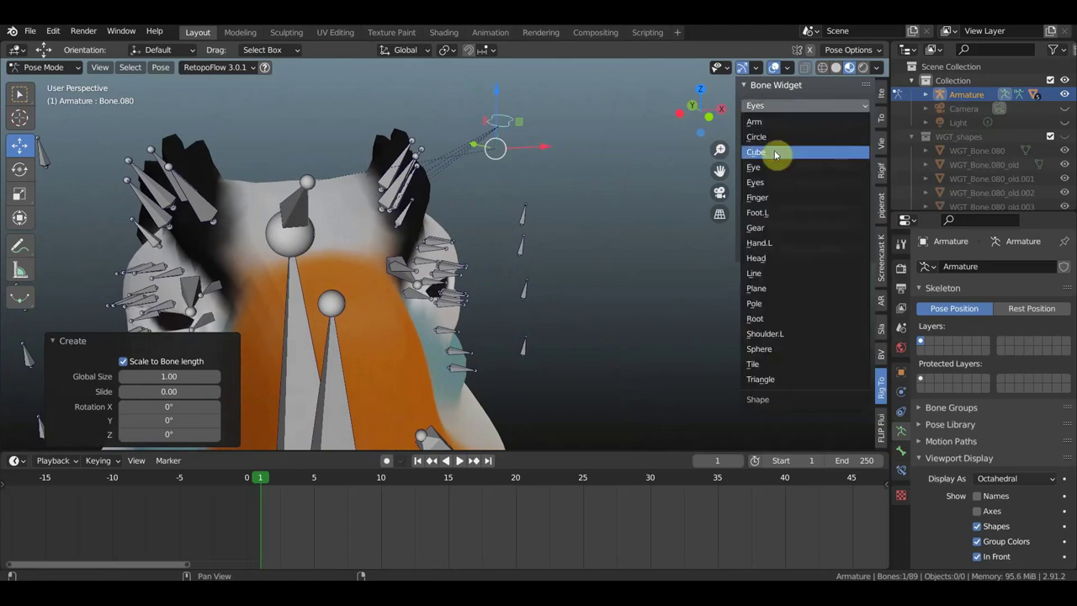
{"action": "left_click", "coordinate": [758, 229]}
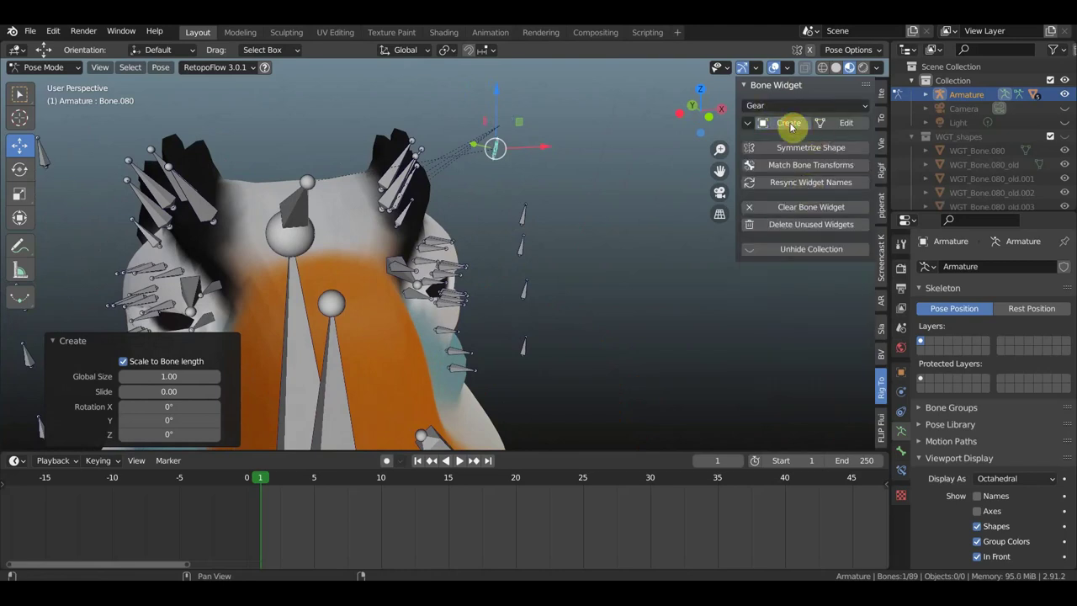
{"action": "middle_click_drag", "start_coordinate": [582, 208], "coordinate": [597, 202]}
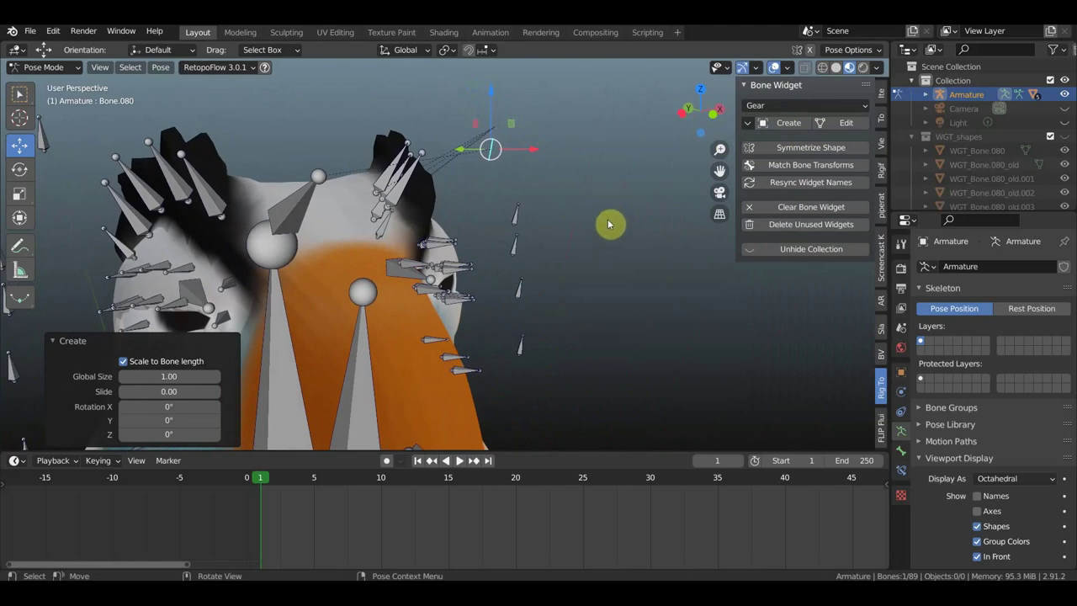
Step: Set the gear widget to global size 1.93, slide 0.24, rotation X 6° and Y -57°, checking front and top views
{"action": "key", "text": "KP_1"}
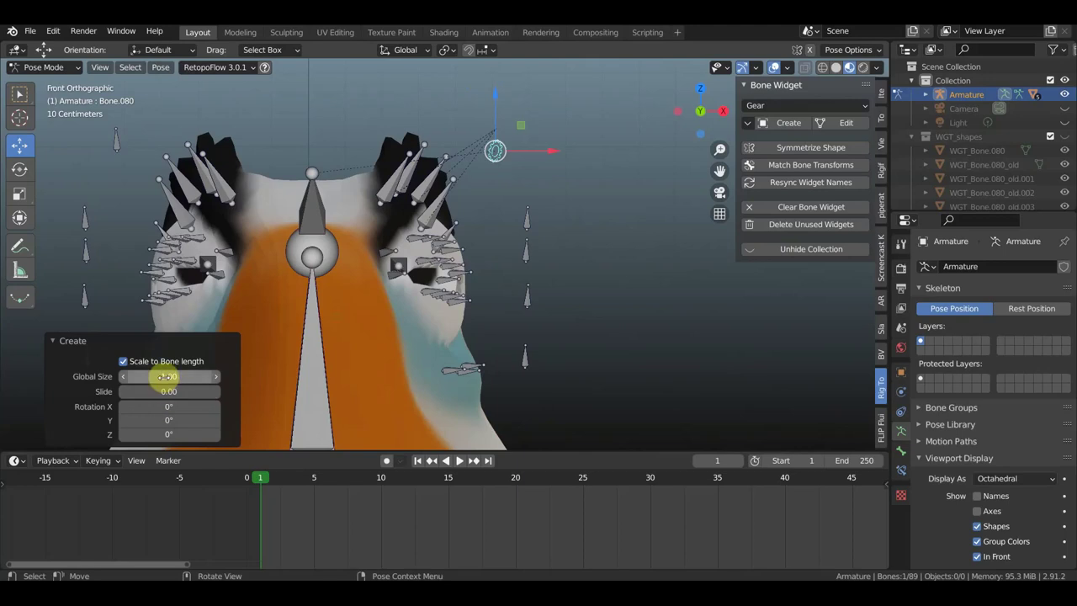
{"action": "left_click_drag", "start_coordinate": [168, 376], "coordinate": [177, 376]}
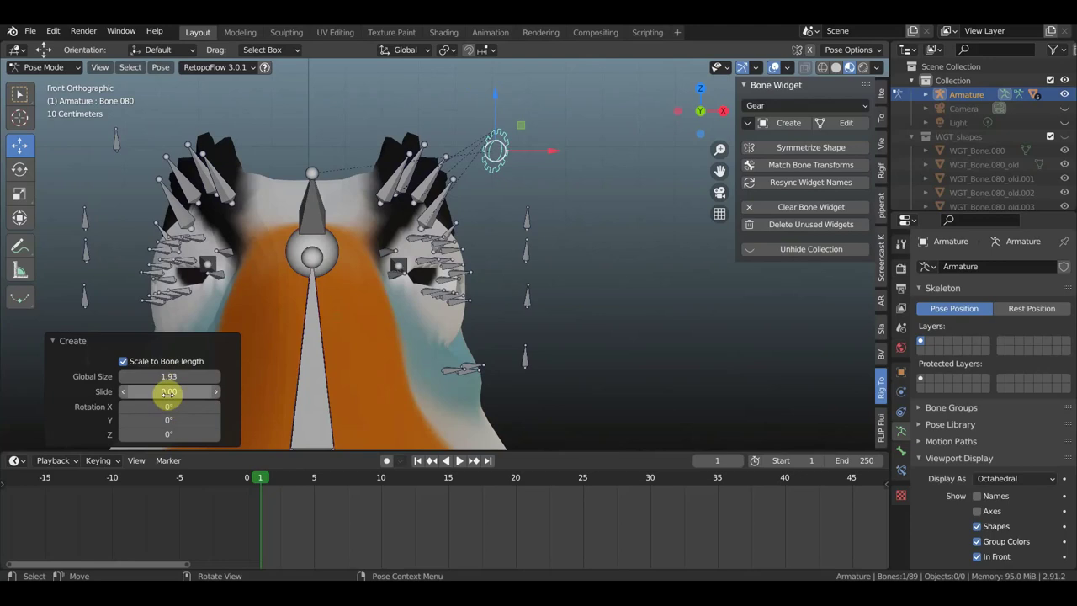
{"action": "left_click_drag", "start_coordinate": [162, 391], "coordinate": [165, 391]}
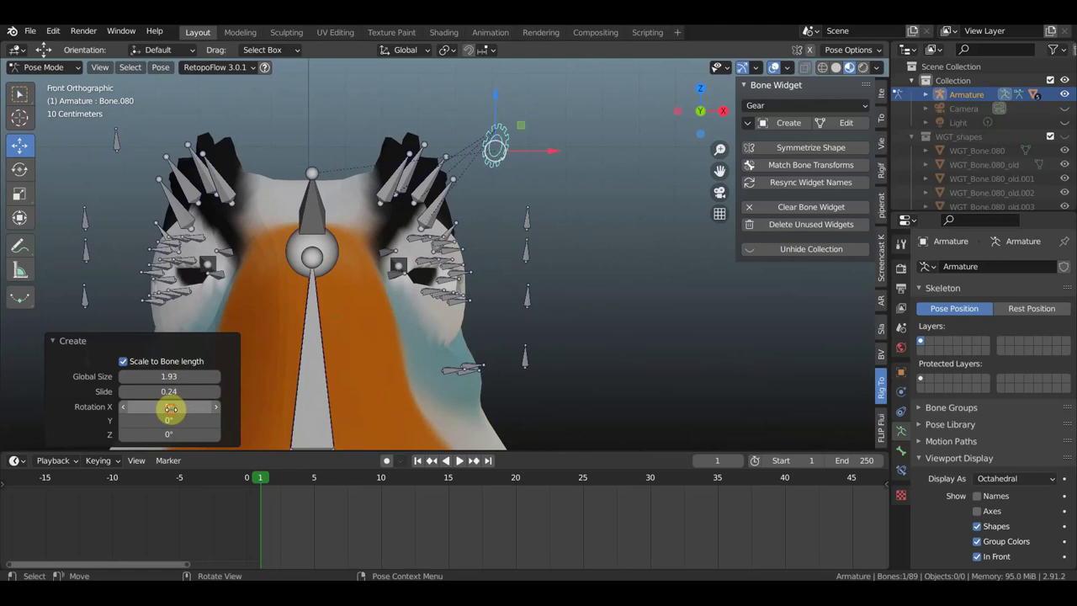
{"action": "left_click_drag", "start_coordinate": [170, 408], "coordinate": [167, 408]}
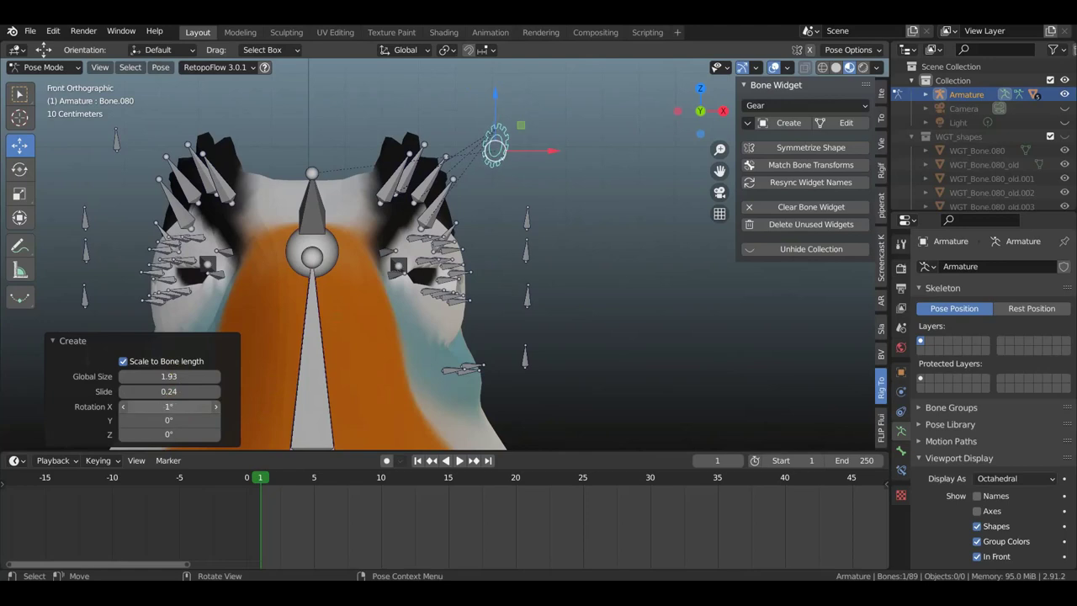
{"action": "left_click_drag", "start_coordinate": [160, 408], "coordinate": [168, 420]}
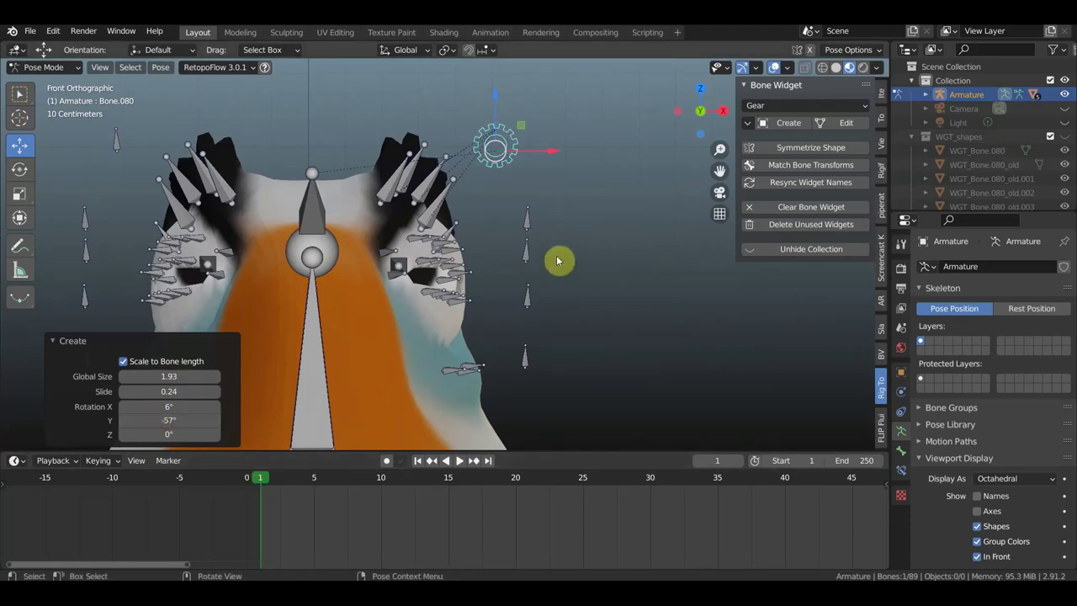
{"action": "key", "text": "KP_7"}
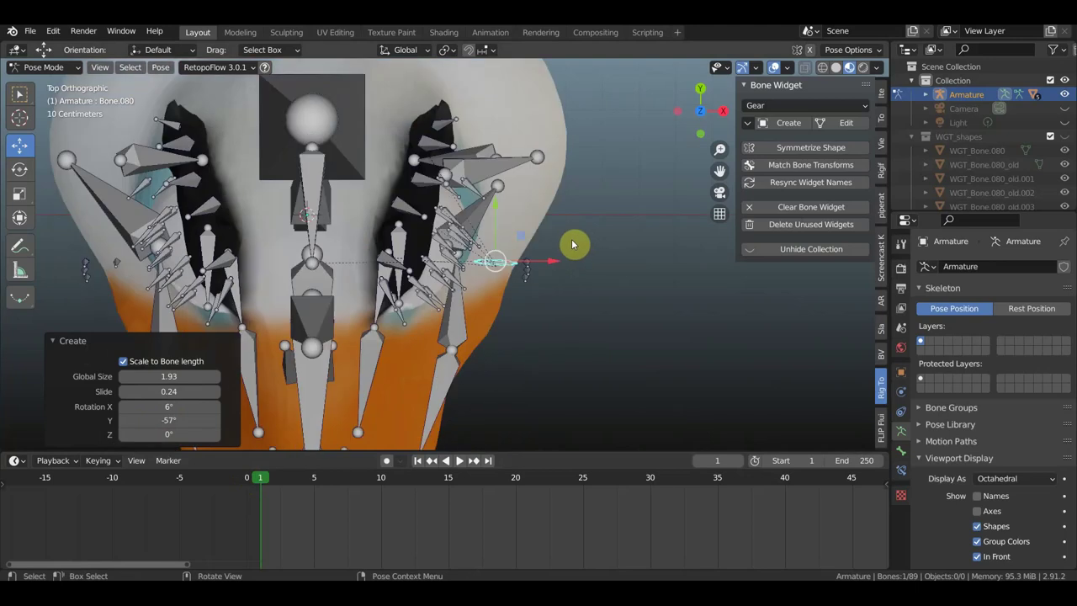
{"action": "key", "text": "KP_1"}
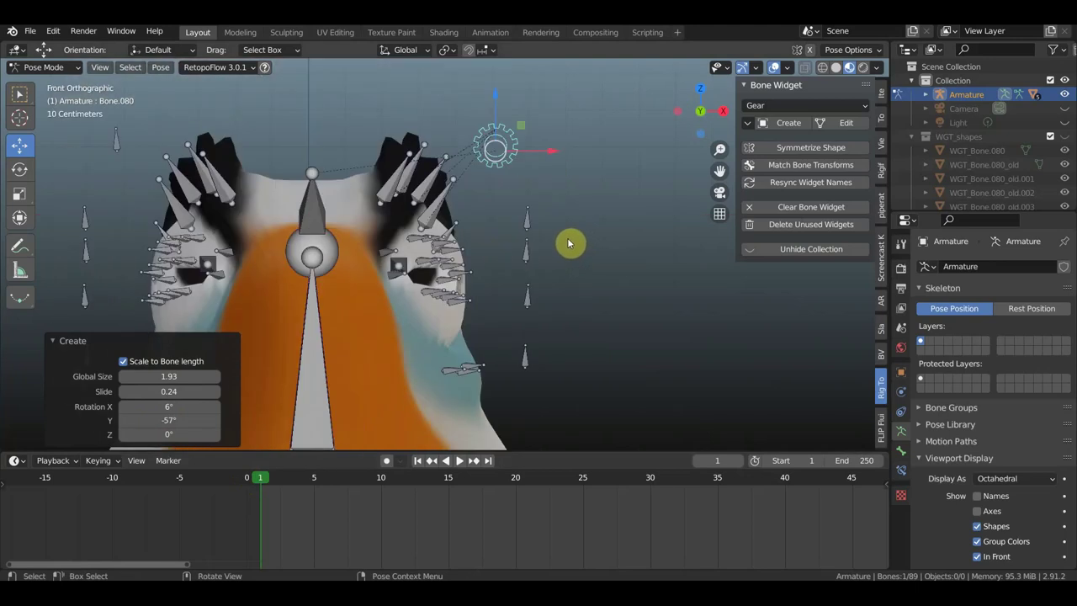
{"action": "mouse_move", "coordinate": [564, 214]}
{"action": "middle_mouse_down"}
{"action": "mouse_move", "coordinate": [492, 217]}
{"action": "mouse_move", "coordinate": [505, 210]}
{"action": "middle_mouse_up"}
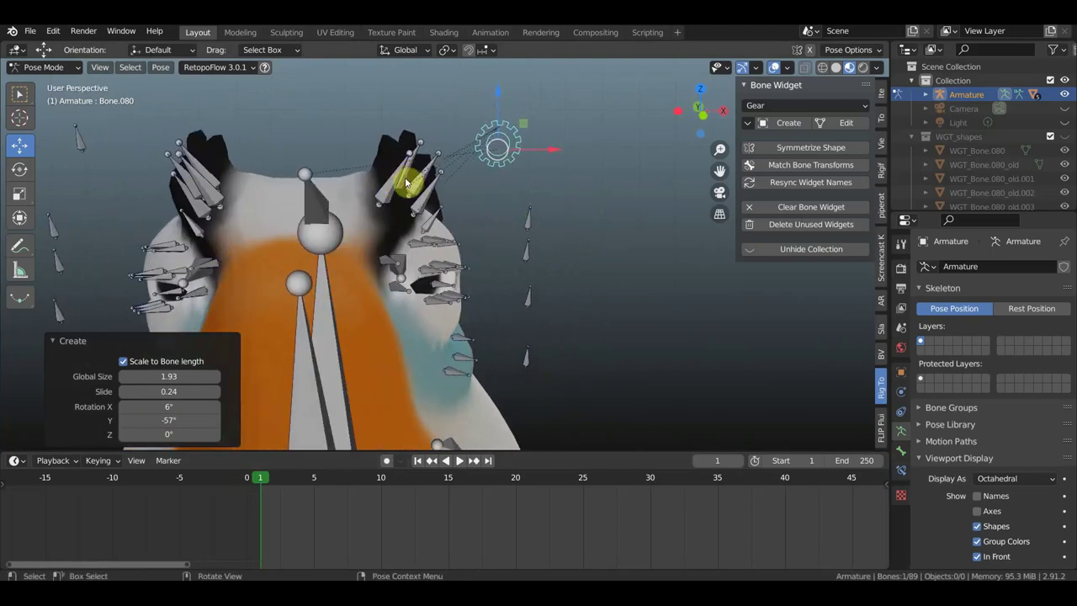
Step: Select the four tuft bones, Bone.009 to Bone.012, on the goose's head
{"action": "left_click", "coordinate": [406, 183]}
{"action": "middle_click_drag", "start_coordinate": [406, 183], "coordinate": [424, 176]}
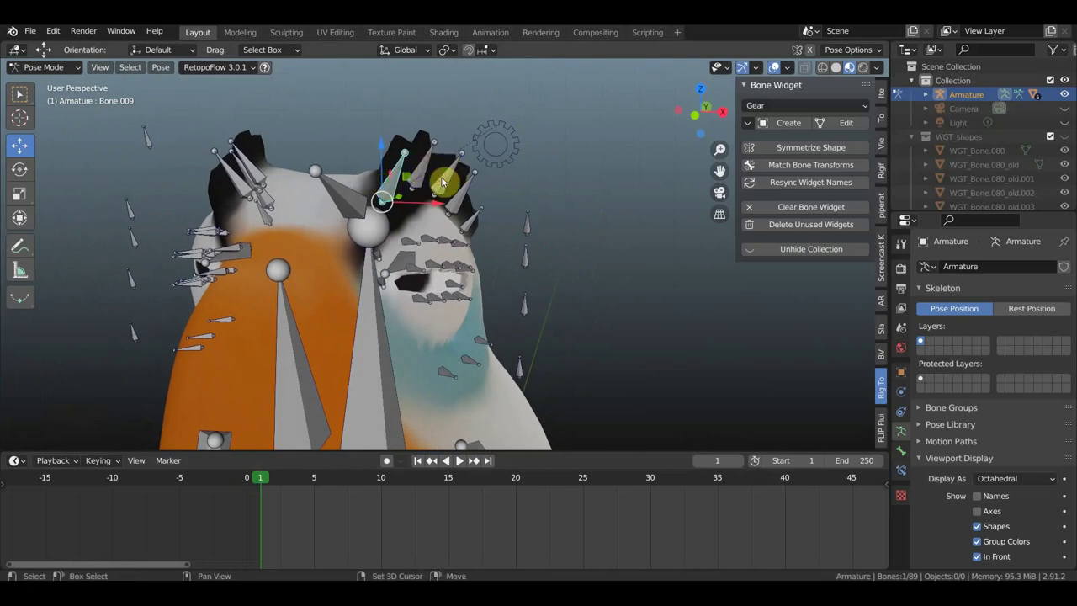
{"action": "left_click", "coordinate": [460, 195], "text": "shift"}
{"action": "left_click", "coordinate": [468, 194], "text": "shift"}
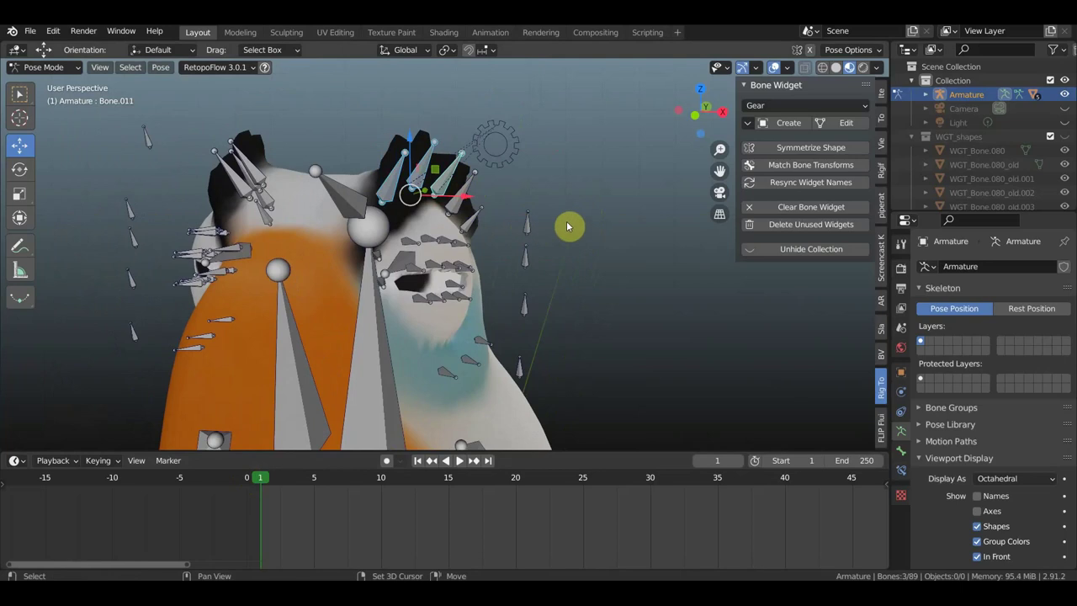
{"action": "key", "text": "shift+bracketright"}
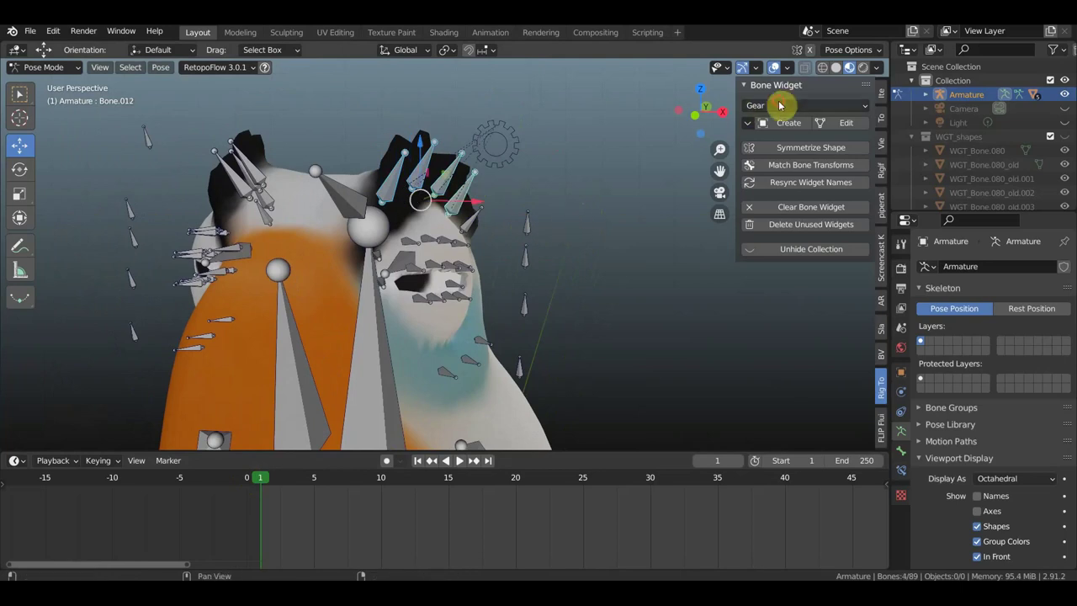
Step: Give the tuft bones Cube widgets at a global size of -0.05
{"action": "left_click", "coordinate": [780, 105]}
{"action": "left_click", "coordinate": [789, 156]}
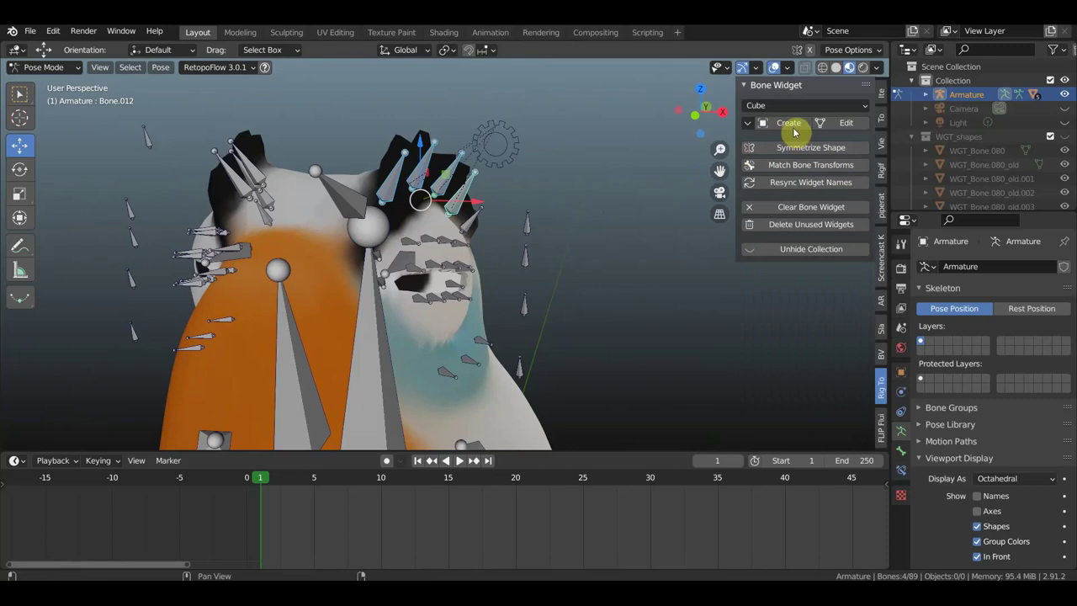
{"action": "left_click", "coordinate": [790, 124]}
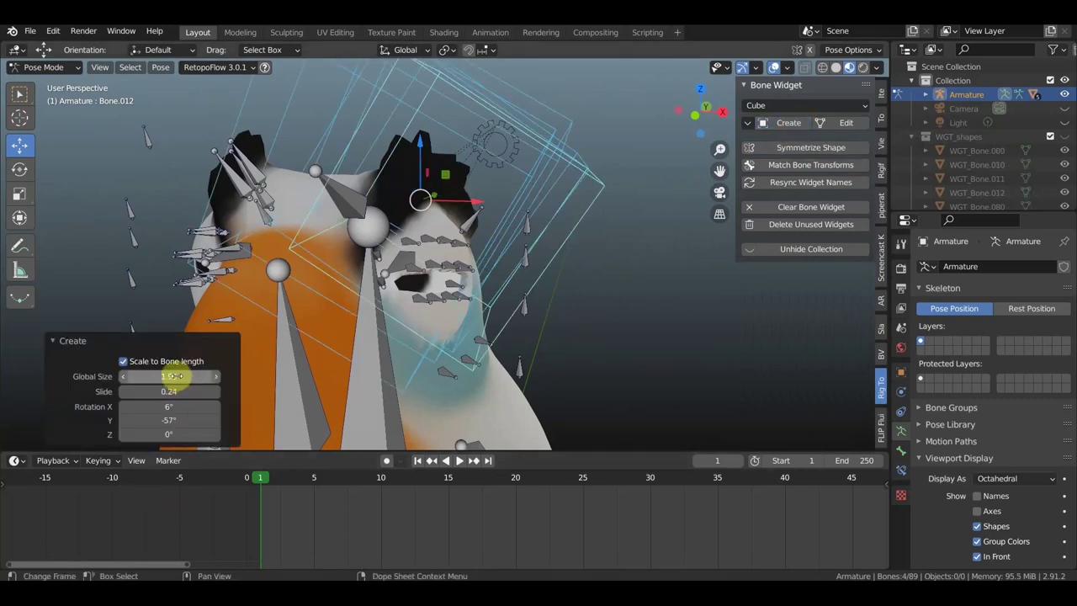
{"action": "mouse_move", "coordinate": [171, 376]}
{"action": "left_mouse_down"}
{"action": "mouse_move", "coordinate": [126, 376]}
{"action": "mouse_move", "coordinate": [221, 378]}
{"action": "left_mouse_up"}
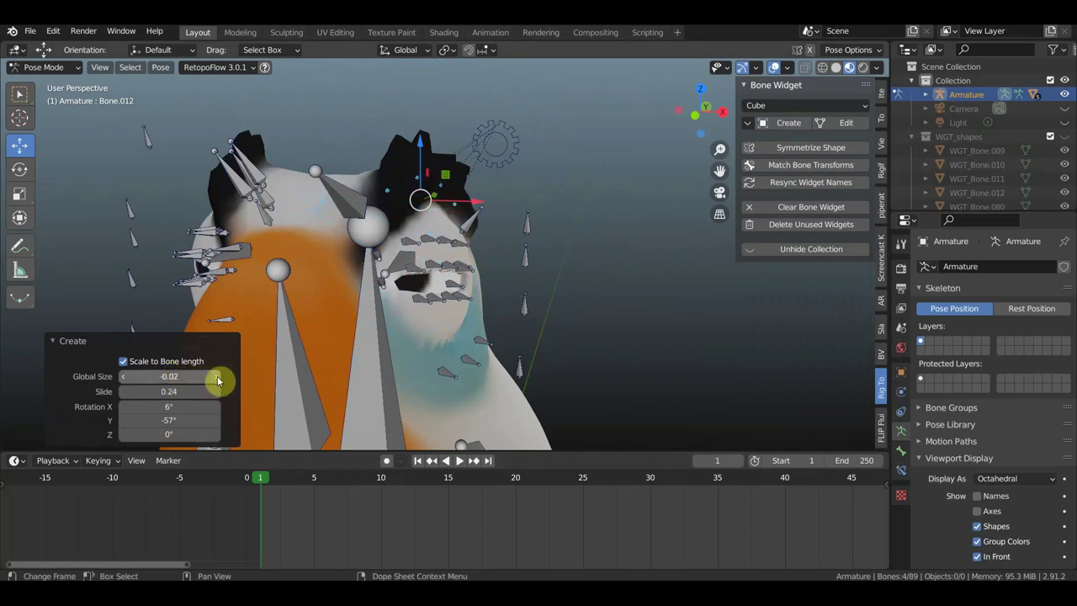
{"action": "left_click", "coordinate": [127, 378]}
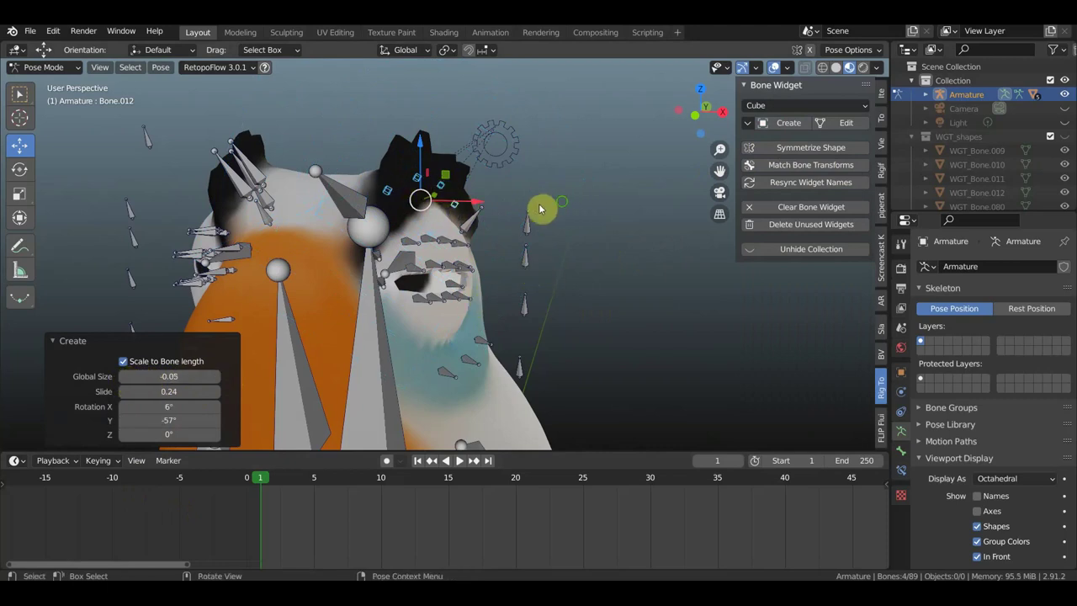
{"action": "middle_click_drag", "start_coordinate": [541, 208], "coordinate": [497, 211]}
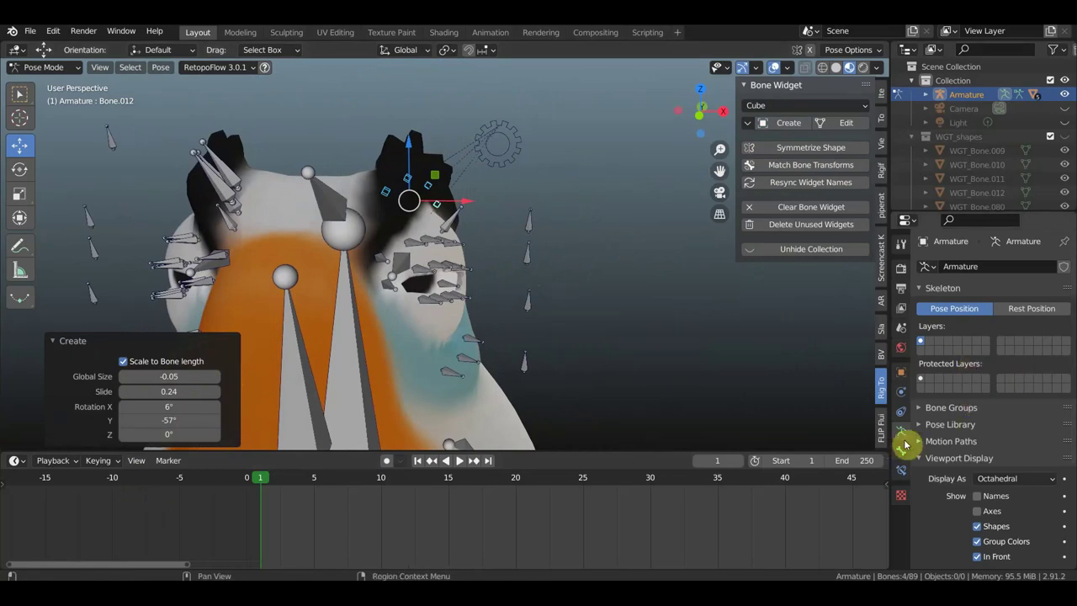
Step: Create a bone group 'Group' with the yellow 09 theme colour set and assign the tuft bones to it
{"action": "left_click", "coordinate": [929, 409]}
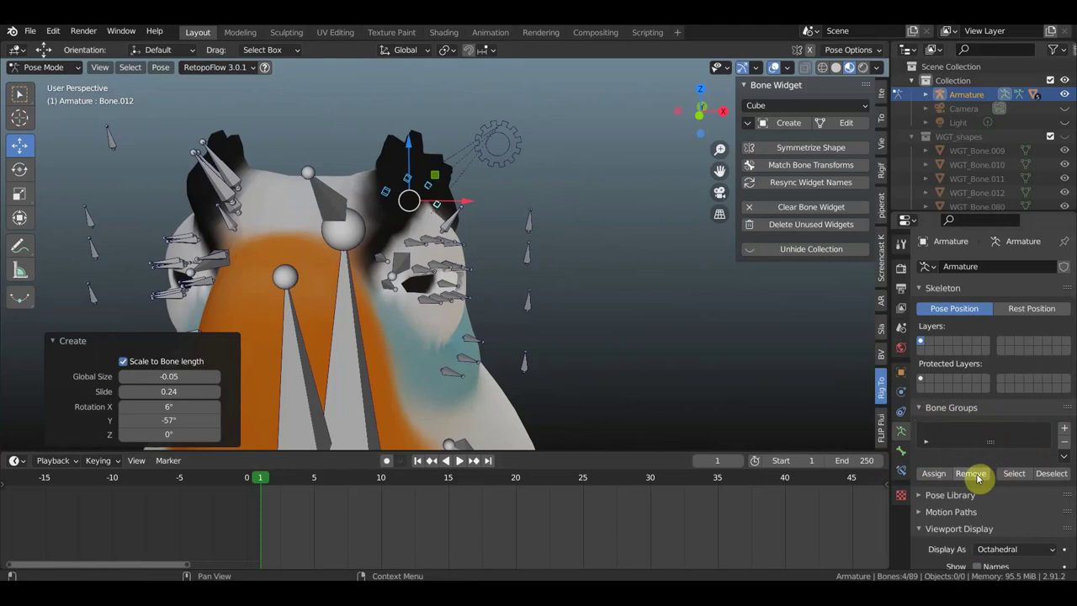
{"action": "left_click", "coordinate": [1063, 429]}
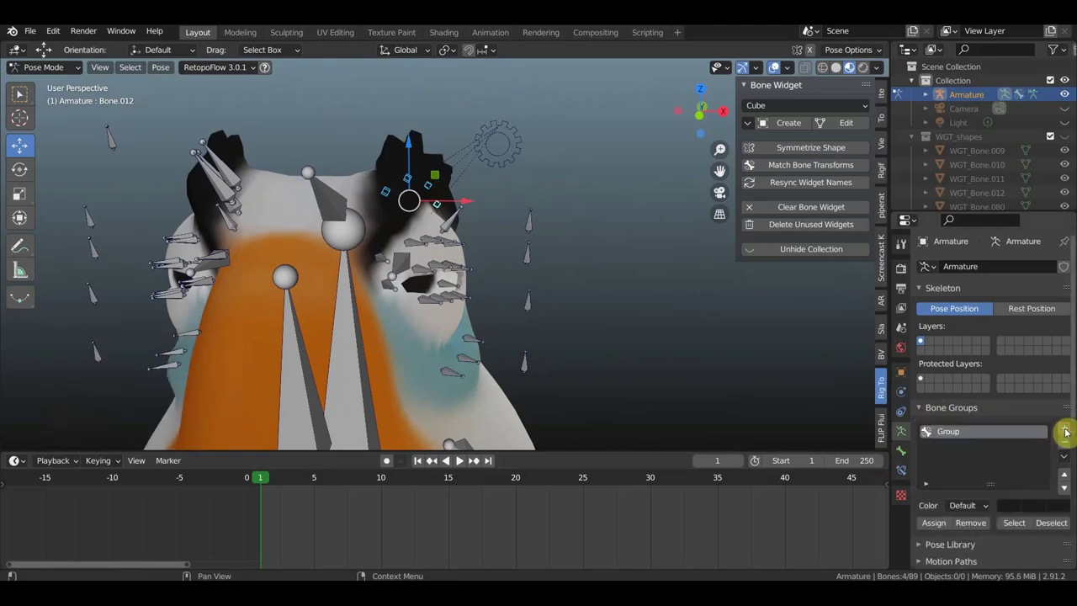
{"action": "left_click", "coordinate": [967, 505]}
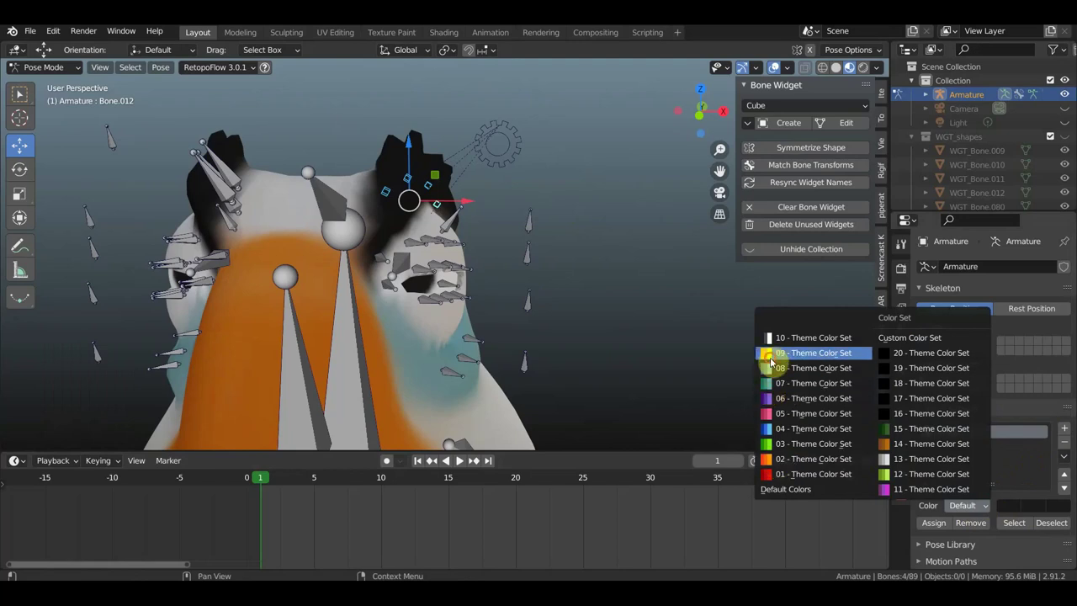
{"action": "left_click", "coordinate": [770, 353]}
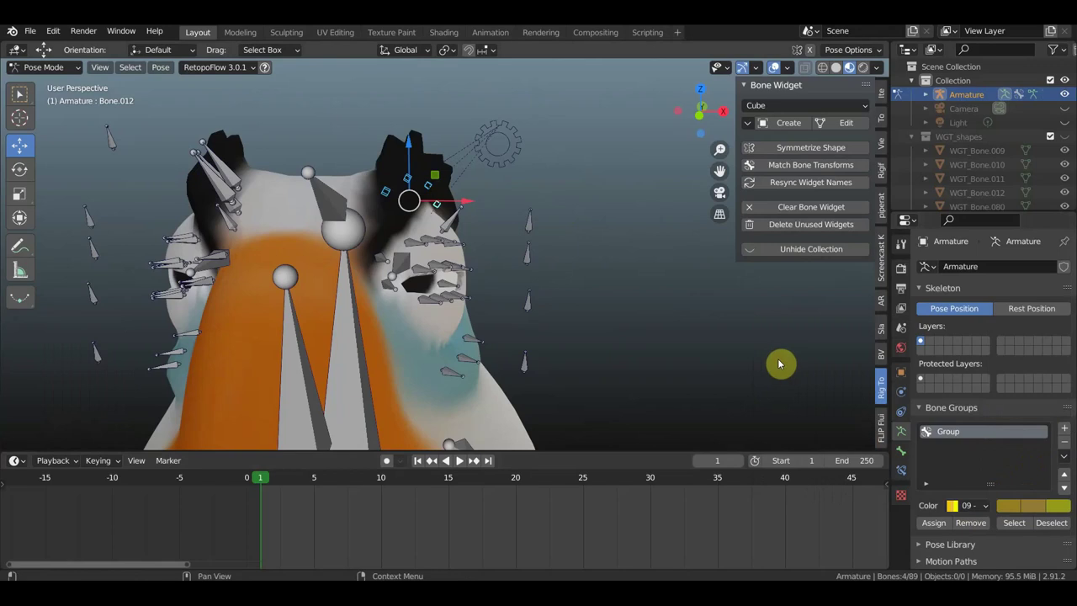
{"action": "left_click", "coordinate": [926, 526]}
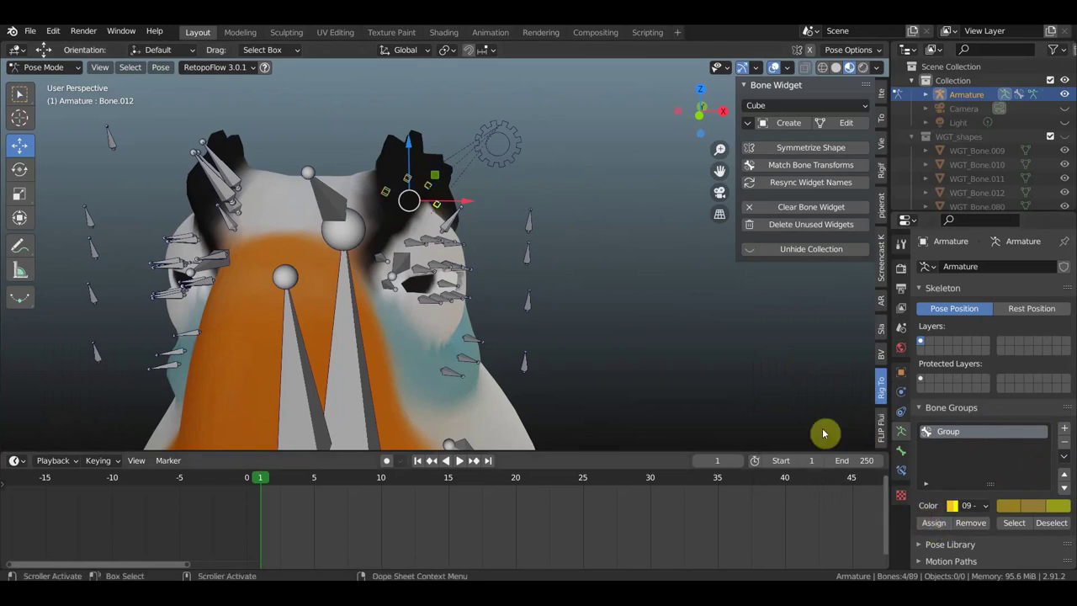
{"action": "left_click", "coordinate": [509, 158]}
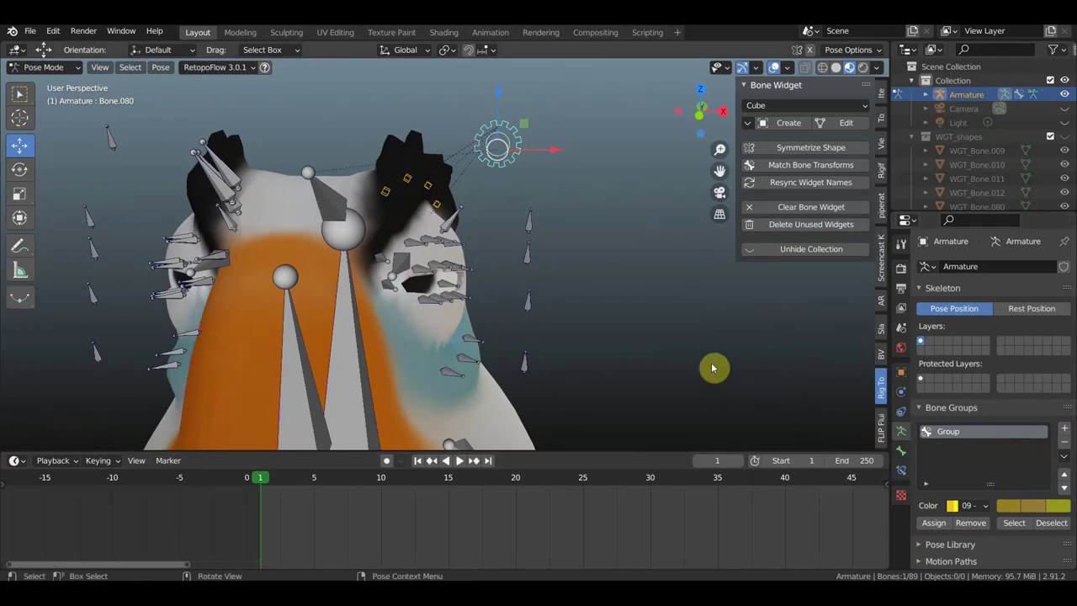
Step: Clear the selection and select the first small bones of the chain above the eye
{"action": "key", "text": "ctrl+z"}
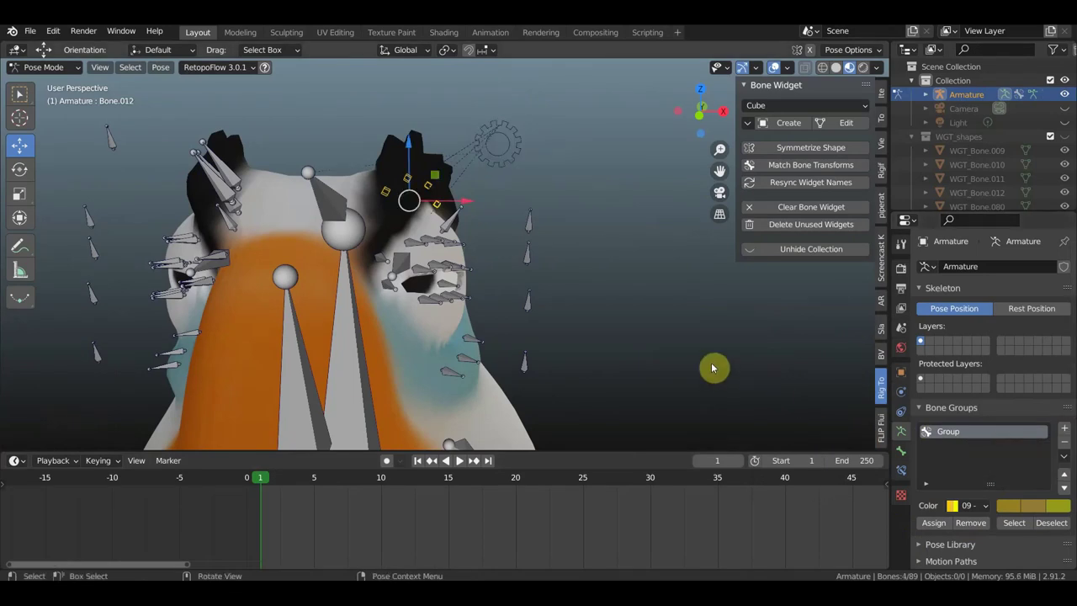
{"action": "left_click", "coordinate": [533, 144], "text": "shift"}
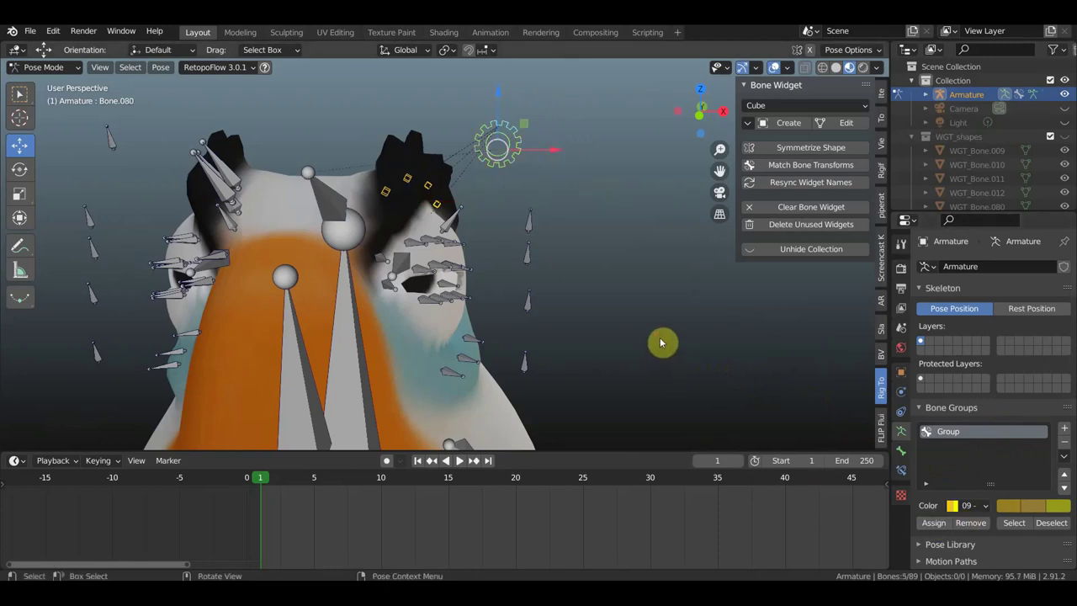
{"action": "left_click", "coordinate": [587, 217]}
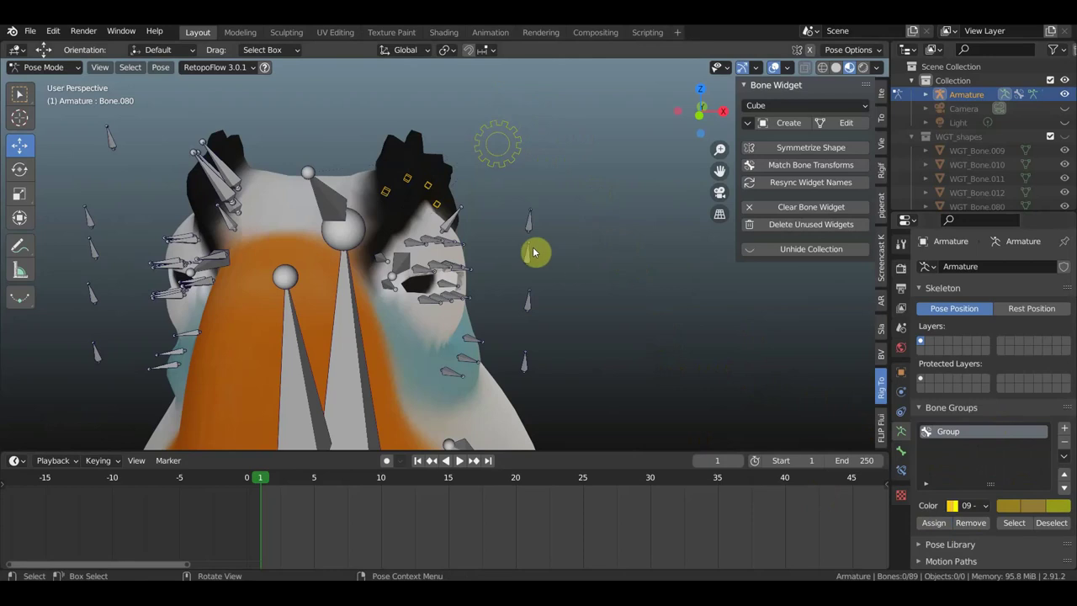
{"action": "mouse_move", "coordinate": [454, 238]}
{"action": "middle_mouse_down"}
{"action": "mouse_move", "coordinate": [445, 245]}
{"action": "mouse_move", "coordinate": [468, 243]}
{"action": "middle_mouse_up"}
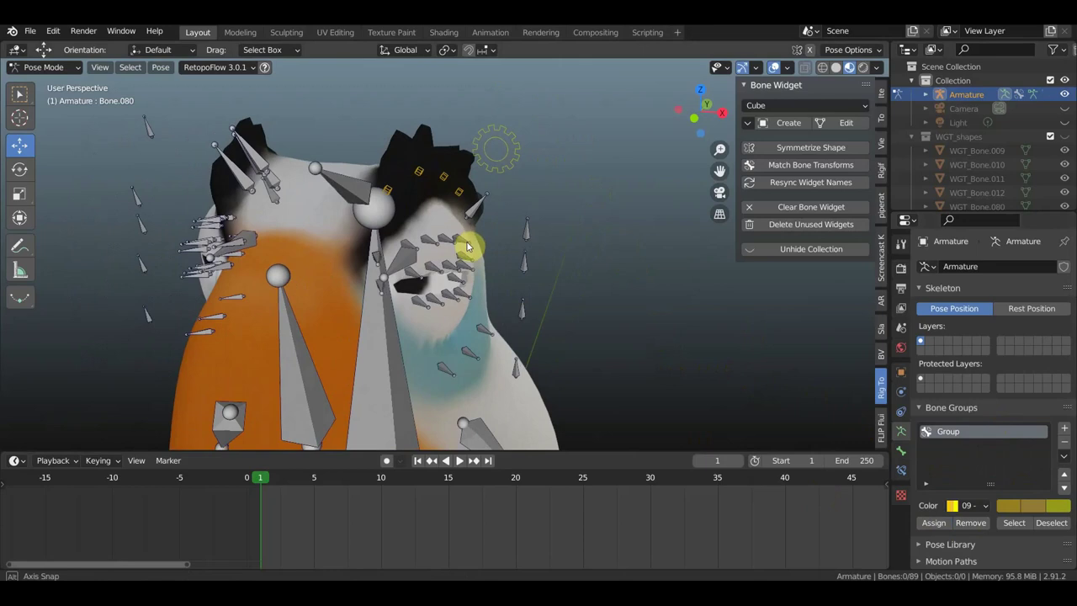
{"action": "left_click", "coordinate": [421, 247]}
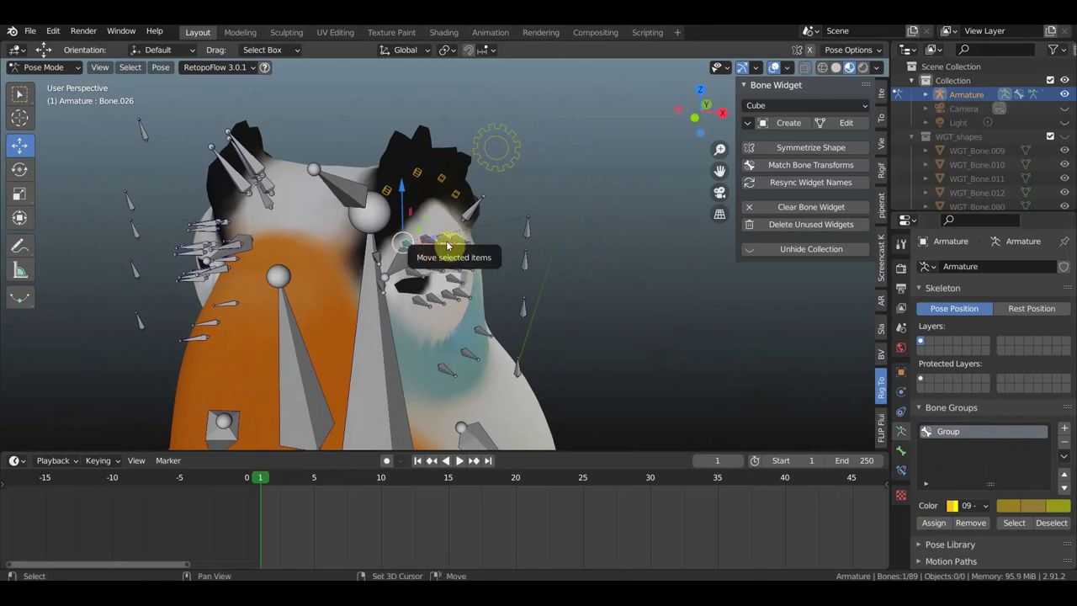
{"action": "left_click", "coordinate": [447, 245], "text": "shift"}
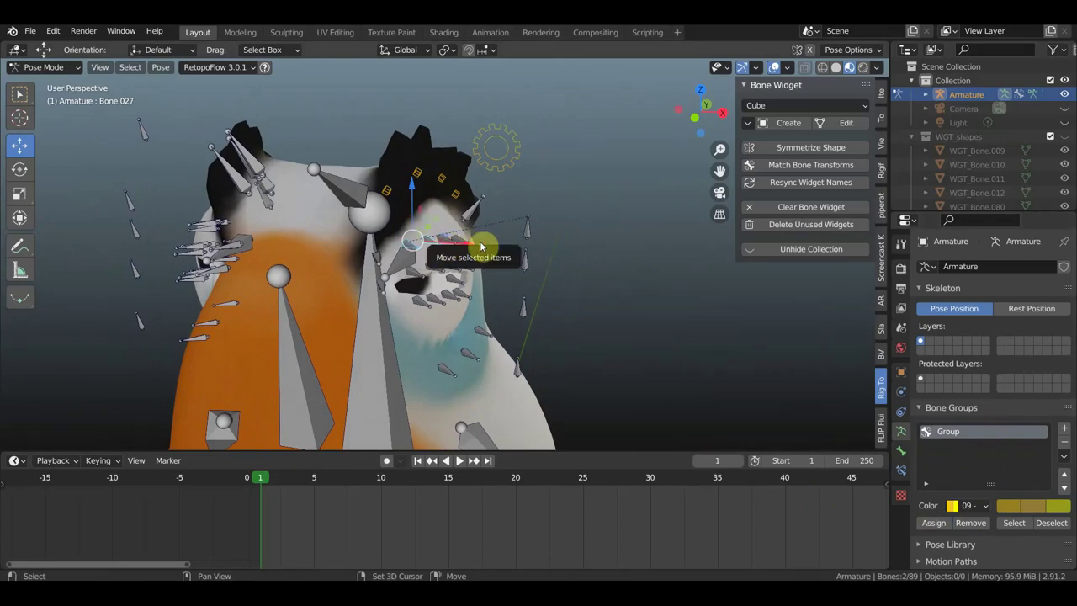
{"action": "scroll", "coordinate": [481, 247], "scroll_direction": "up", "scroll_amount": 3}
Step: Add the remaining eye-chain bones to the selection and give all four Cube widgets
{"action": "left_click", "coordinate": [473, 237], "text": "shift"}
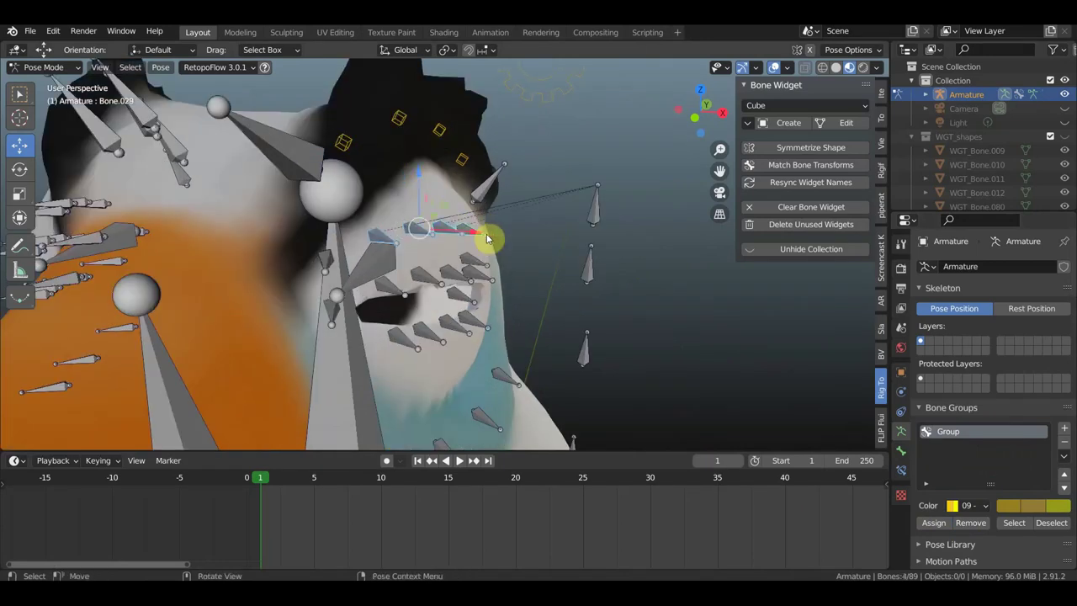
{"action": "left_click", "coordinate": [601, 215], "text": "shift"}
{"action": "scroll", "coordinate": [593, 219], "scroll_direction": "down", "scroll_amount": 1}
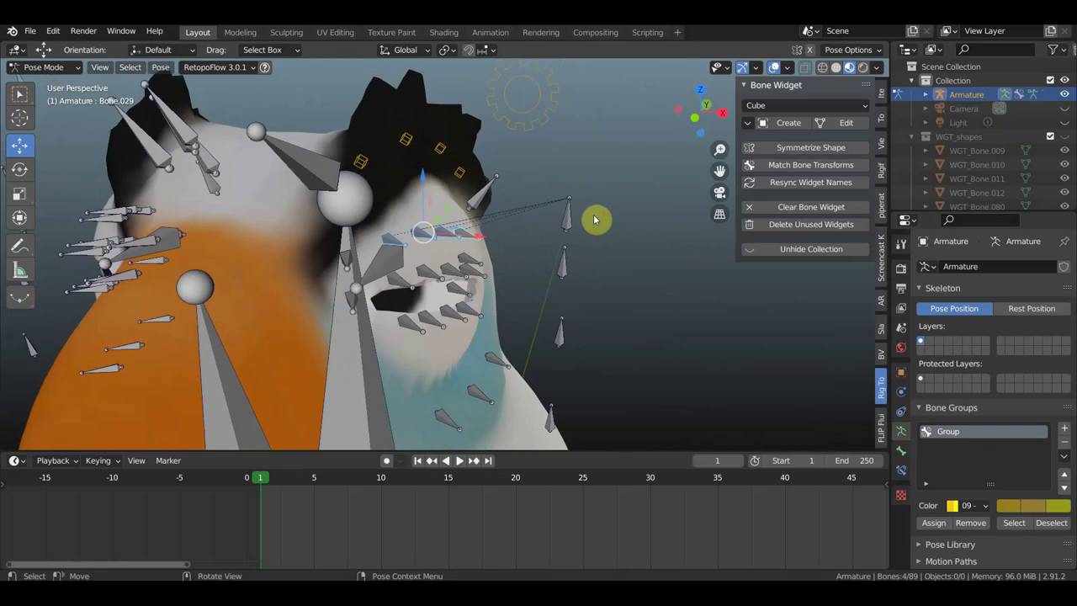
{"action": "left_click", "coordinate": [788, 125]}
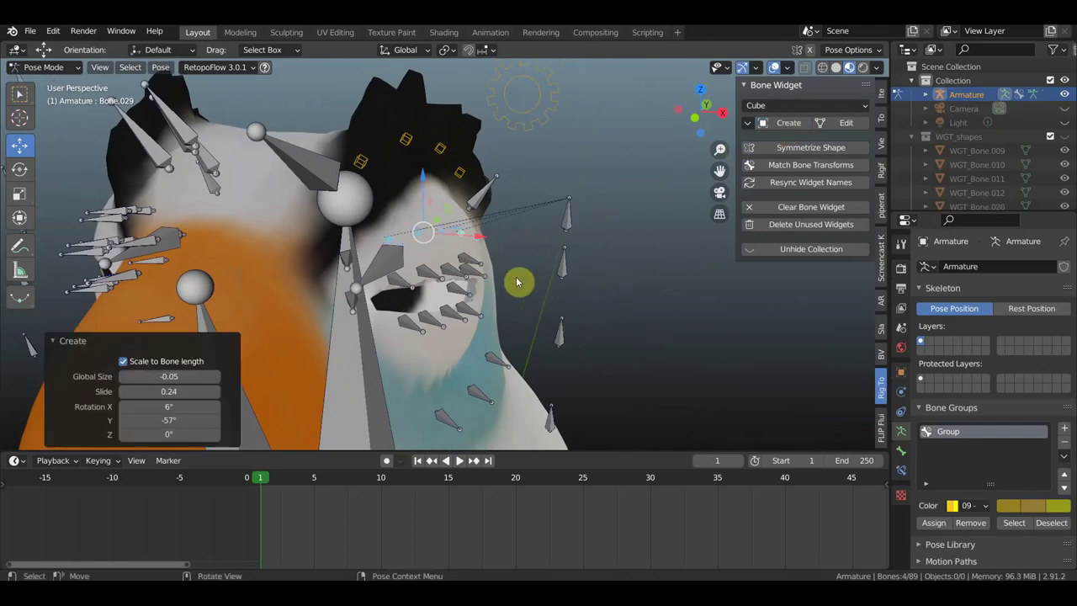
{"action": "scroll", "coordinate": [518, 282], "scroll_direction": "up", "scroll_amount": 2}
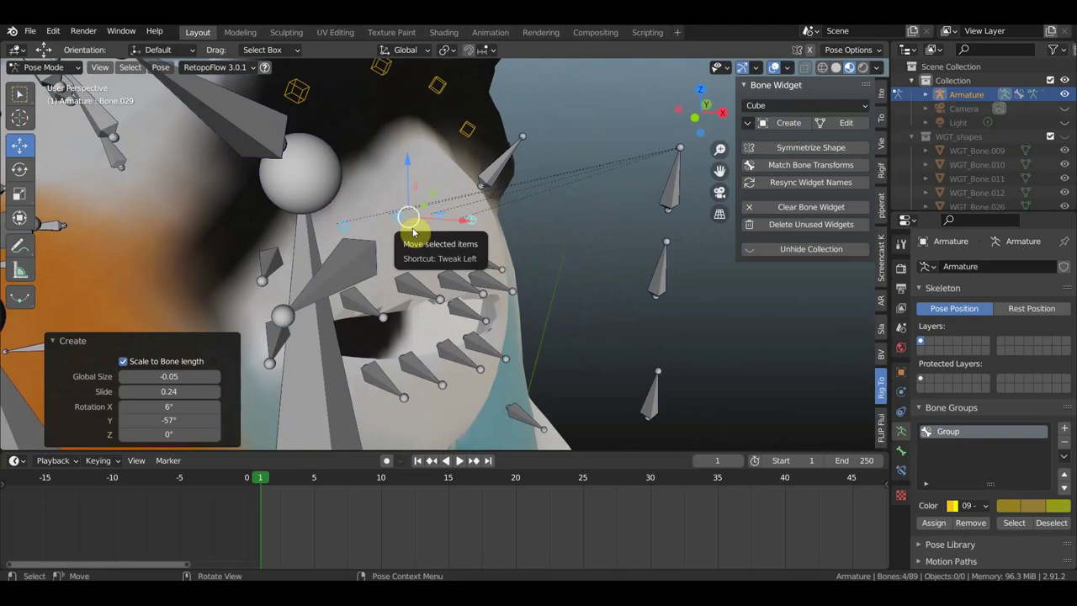
{"action": "middle_click_drag", "start_coordinate": [412, 233], "coordinate": [413, 230]}
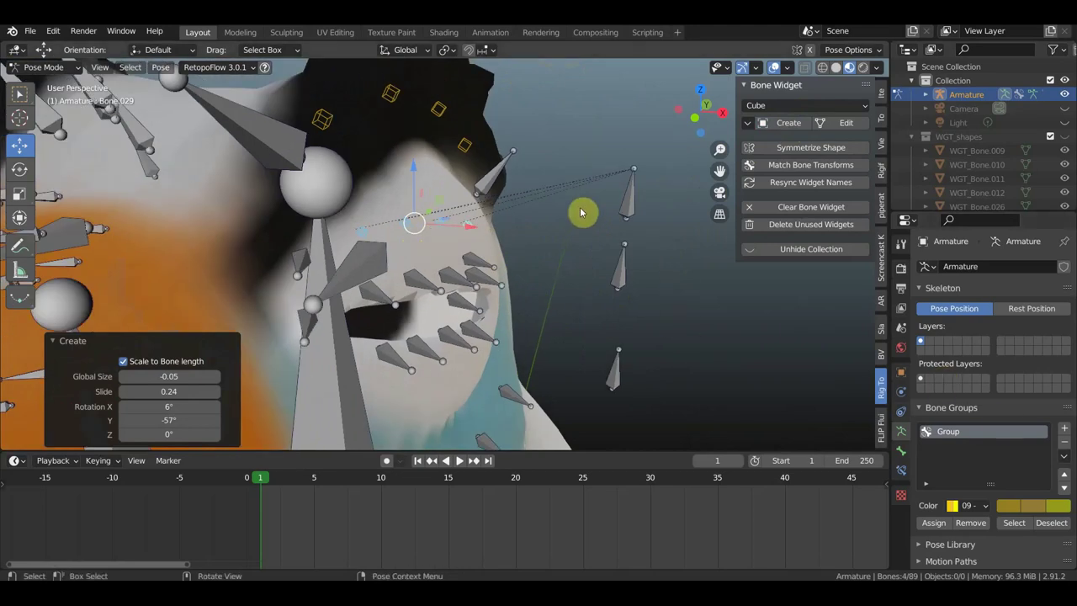
Step: Give the lone bone beside the chain a Gear widget at global size 0.76
{"action": "left_click", "coordinate": [633, 205]}
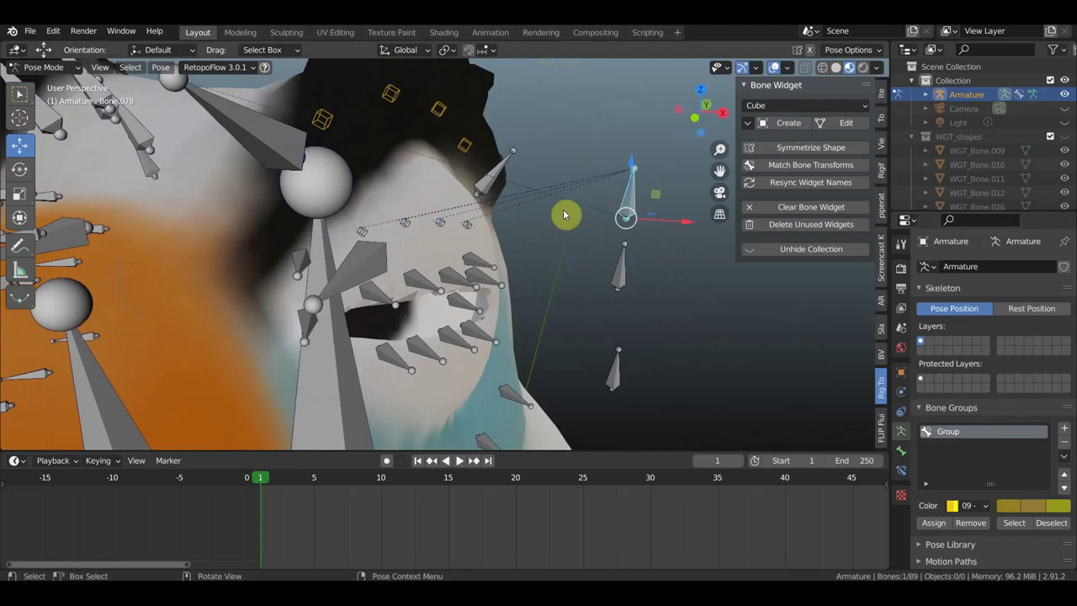
{"action": "left_click", "coordinate": [789, 107]}
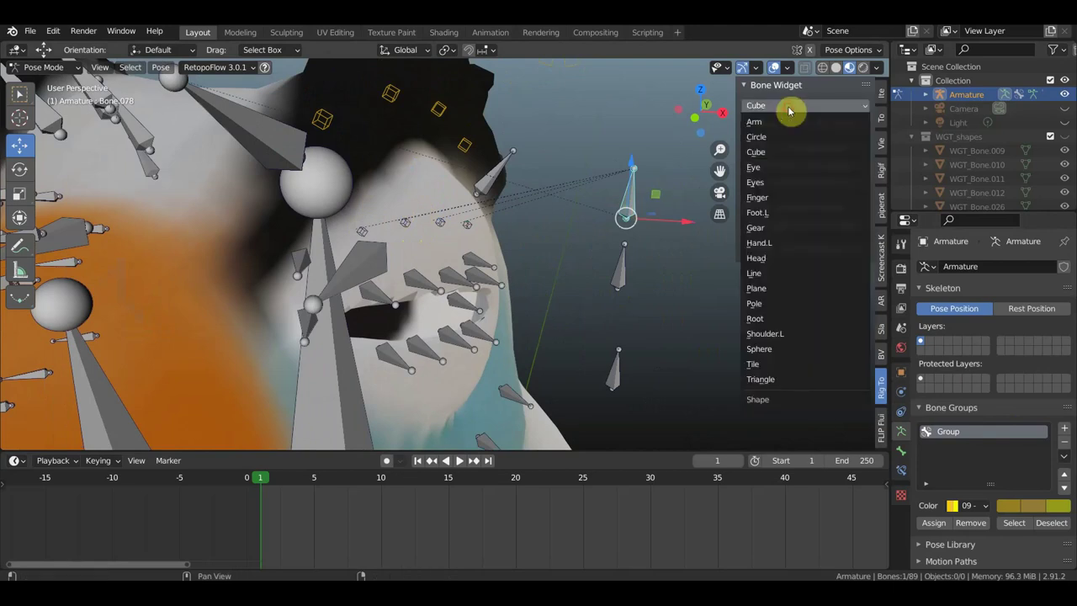
{"action": "left_click", "coordinate": [773, 229]}
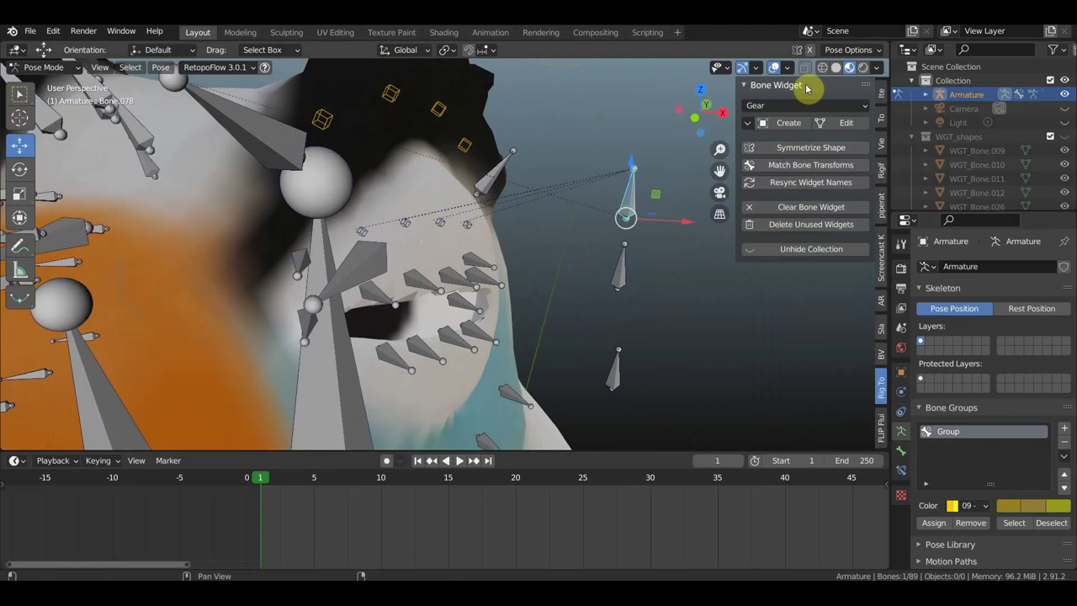
{"action": "left_click", "coordinate": [787, 122]}
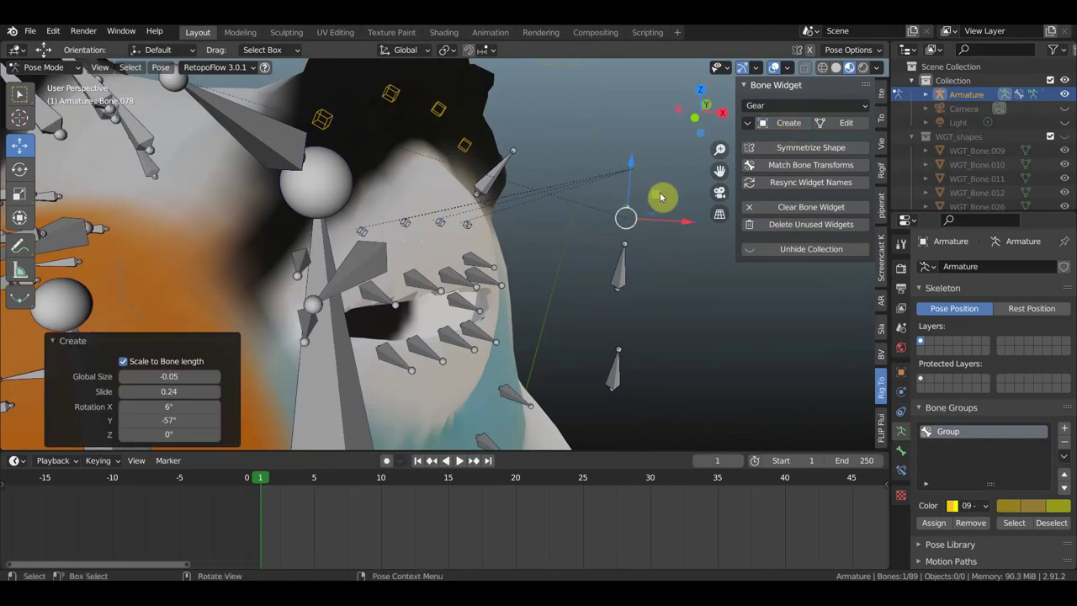
{"action": "scroll", "coordinate": [660, 210], "scroll_direction": "up", "scroll_amount": 1}
{"action": "left_click", "coordinate": [786, 123]}
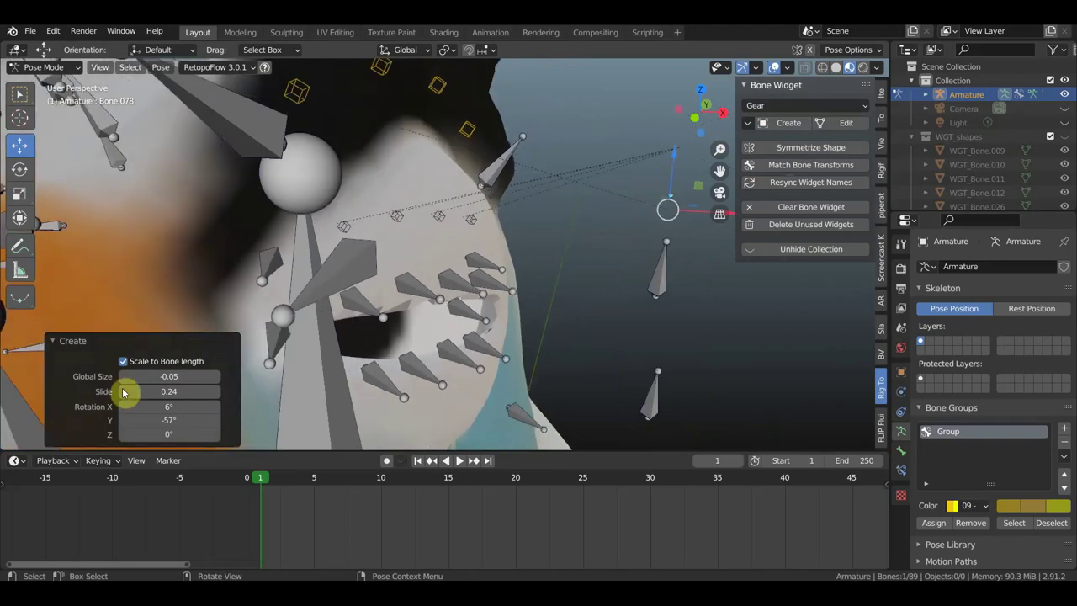
{"action": "left_click", "coordinate": [168, 376]}
{"action": "type", "text": "1"}
{"action": "key", "text": "Return"}
{"action": "mouse_move", "coordinate": [169, 376]}
{"action": "left_mouse_down"}
{"action": "mouse_move", "coordinate": [151, 376]}
{"action": "mouse_move", "coordinate": [165, 376]}
{"action": "left_mouse_up"}
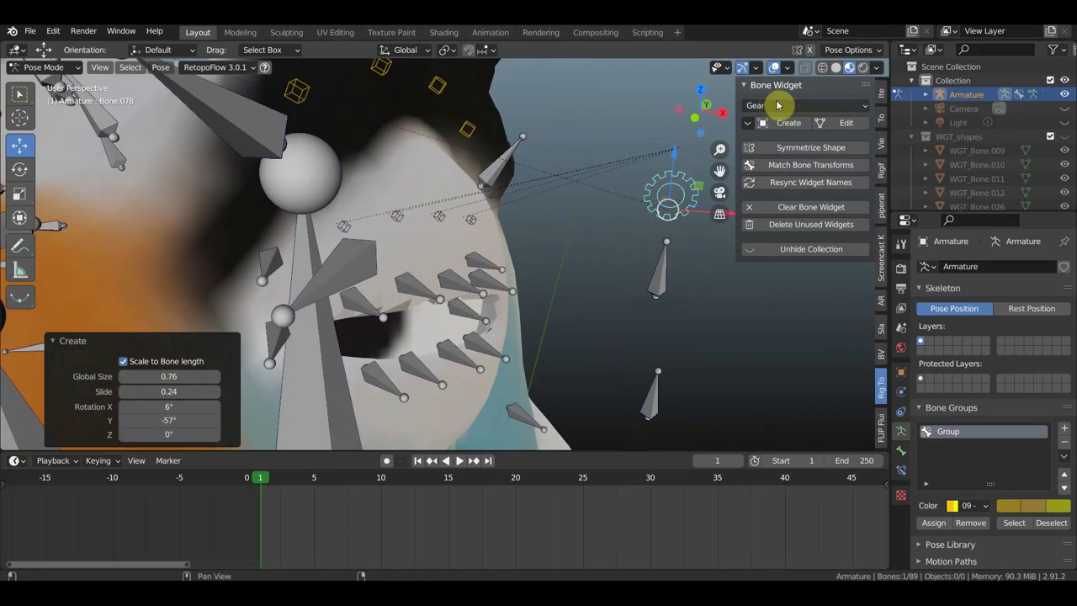
{"action": "left_click", "coordinate": [786, 108]}
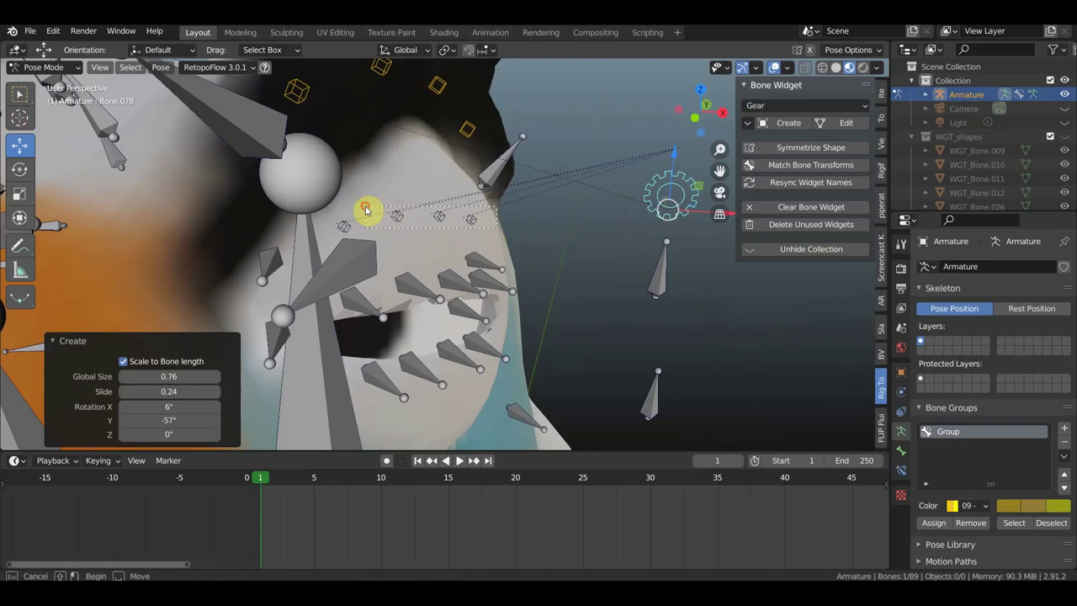
Step: Assign the eye-chain bones and their gear to new bone group Group.001 with the pink 05 theme colour
{"action": "key", "text": "l"}
{"action": "left_click", "coordinate": [348, 228], "text": "shift"}
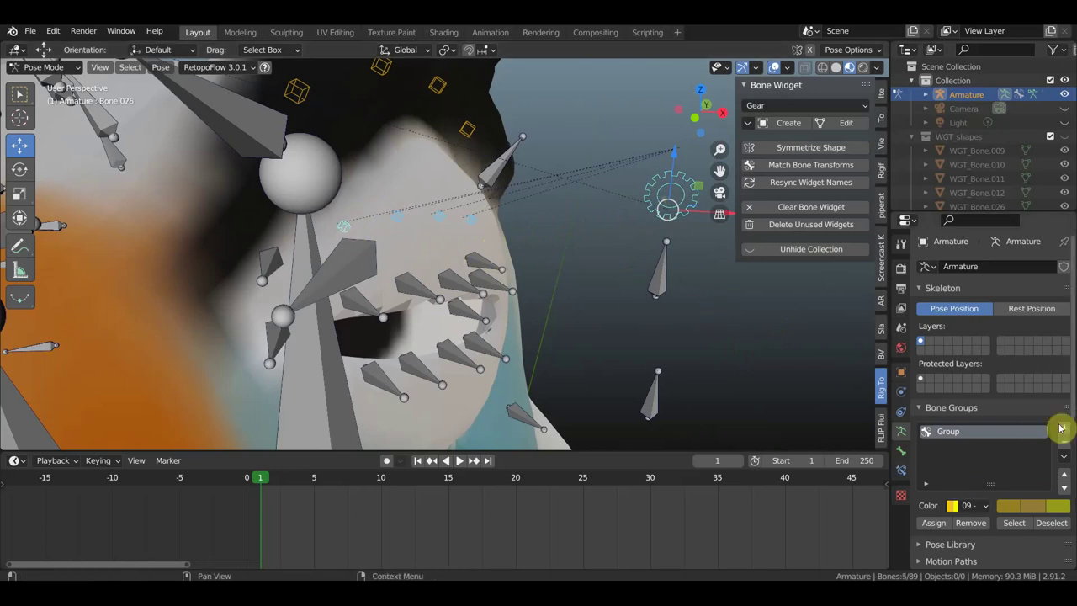
{"action": "left_click", "coordinate": [1065, 430]}
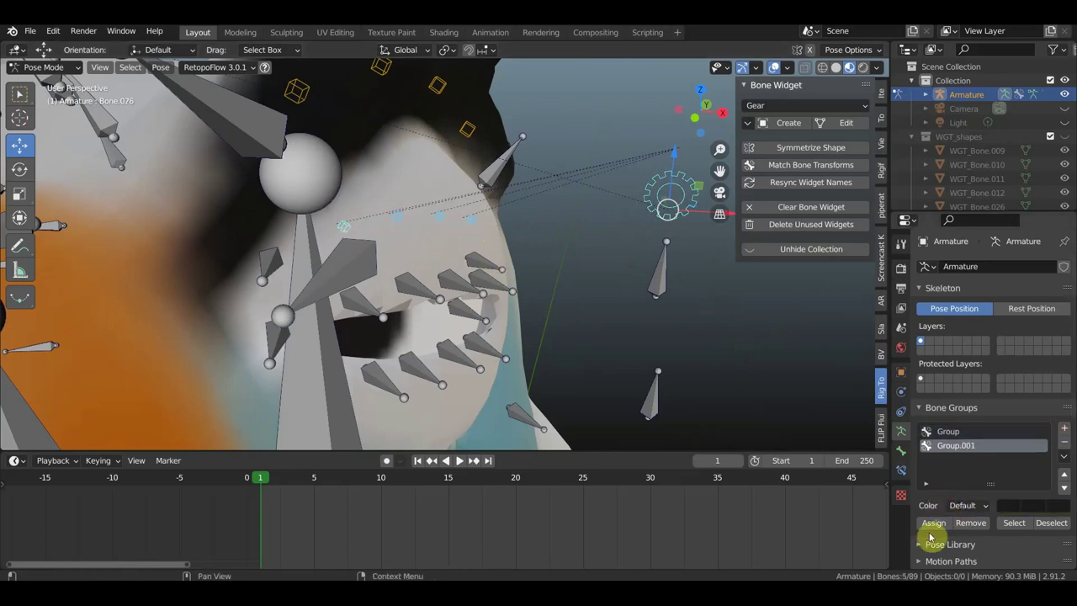
{"action": "left_click", "coordinate": [976, 507]}
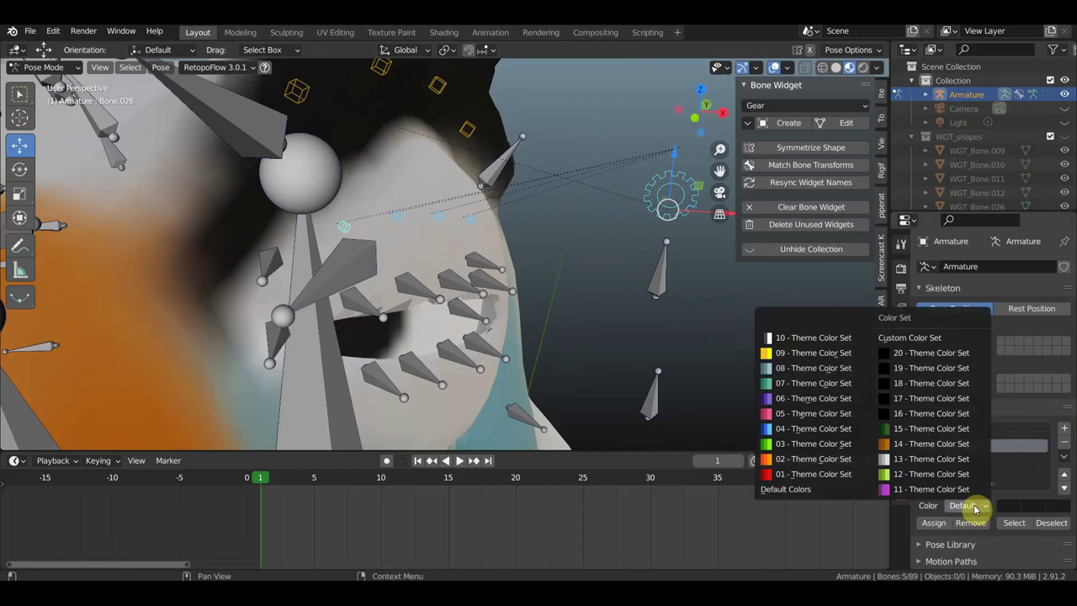
{"action": "left_click", "coordinate": [768, 415]}
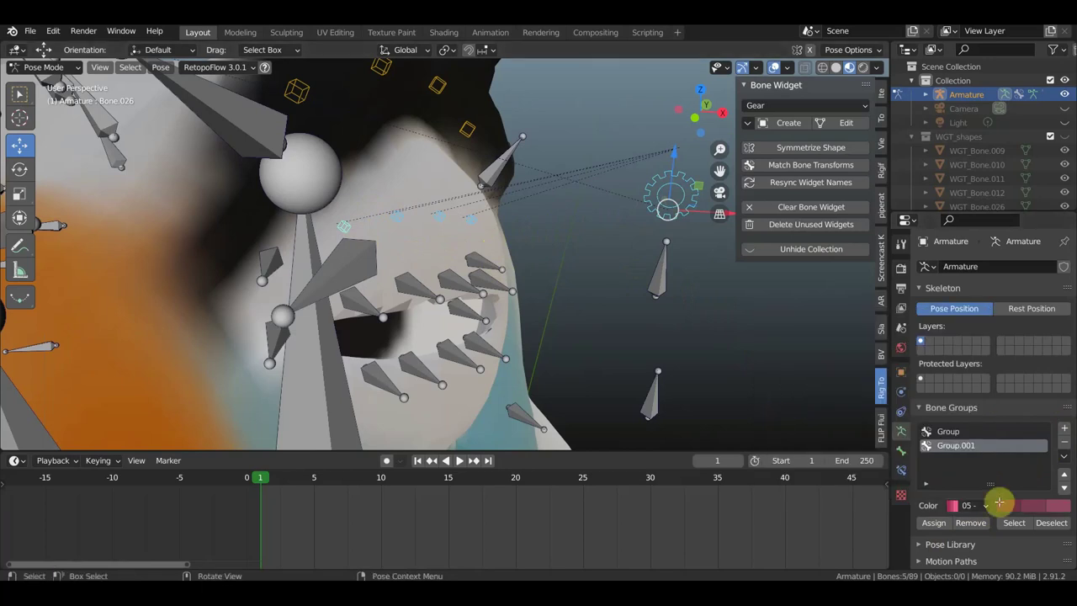
{"action": "left_click", "coordinate": [940, 525]}
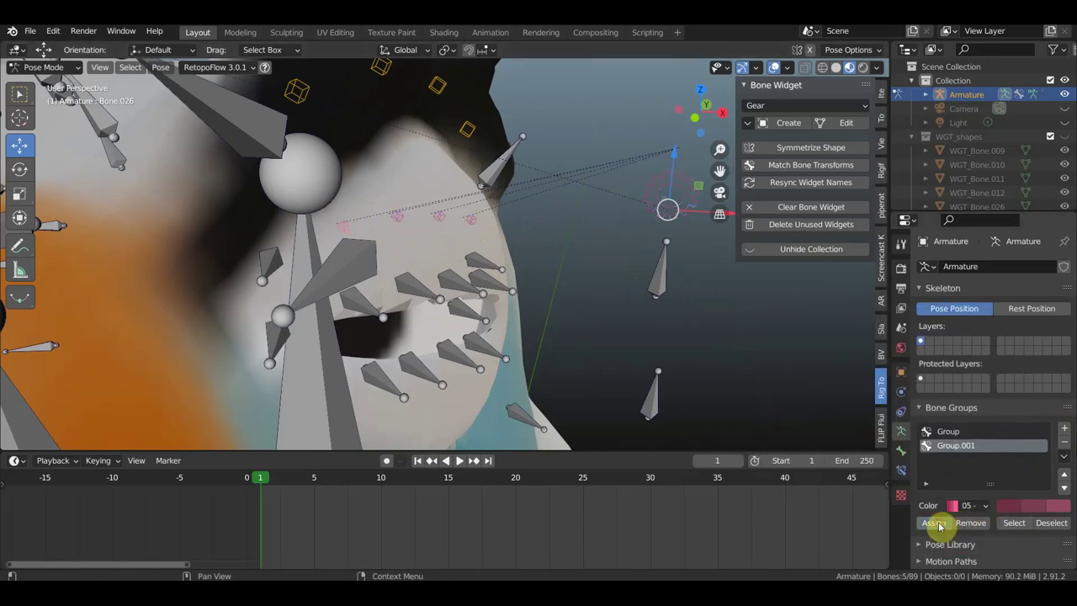
{"action": "middle_click_drag", "start_coordinate": [665, 263], "coordinate": [665, 262]}
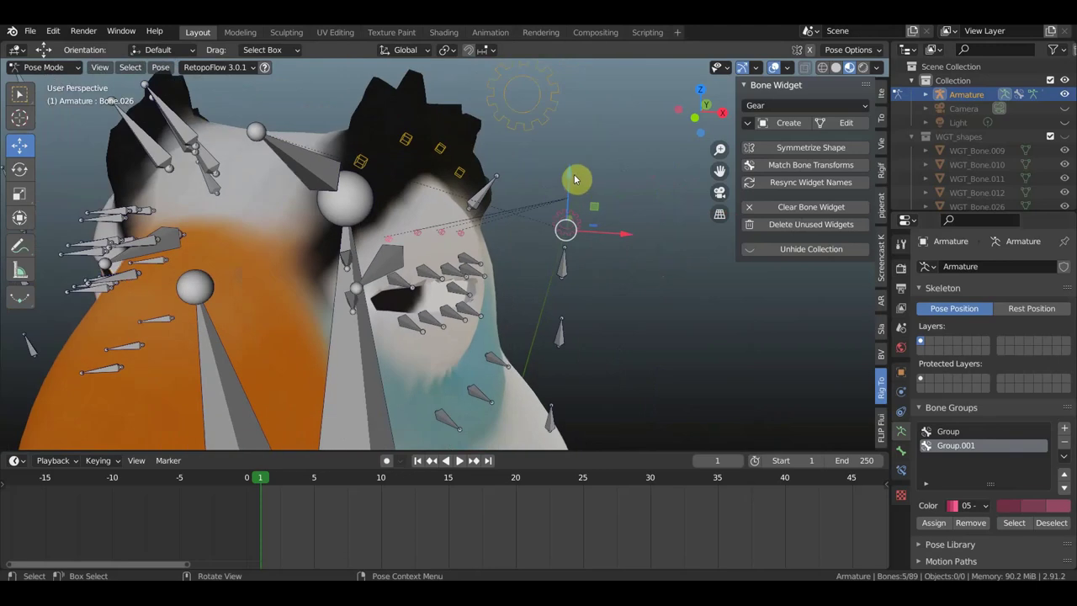
{"action": "middle_click_drag", "start_coordinate": [579, 257], "coordinate": [592, 260]}
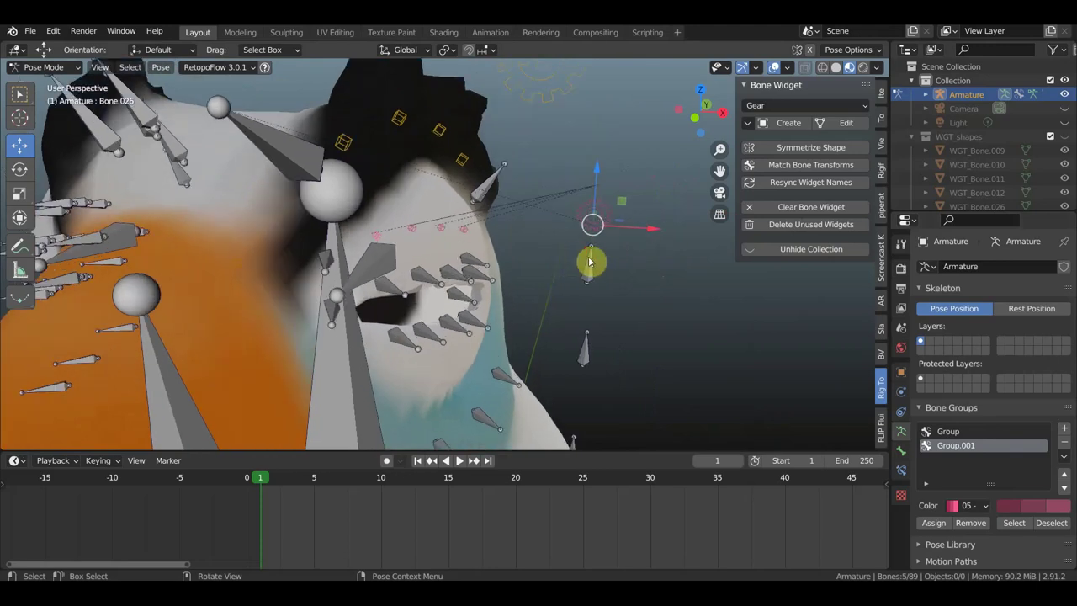
{"action": "mouse_move", "coordinate": [492, 281]}
{"action": "middle_mouse_down"}
{"action": "mouse_move", "coordinate": [467, 279]}
{"action": "mouse_move", "coordinate": [475, 281]}
{"action": "middle_mouse_up"}
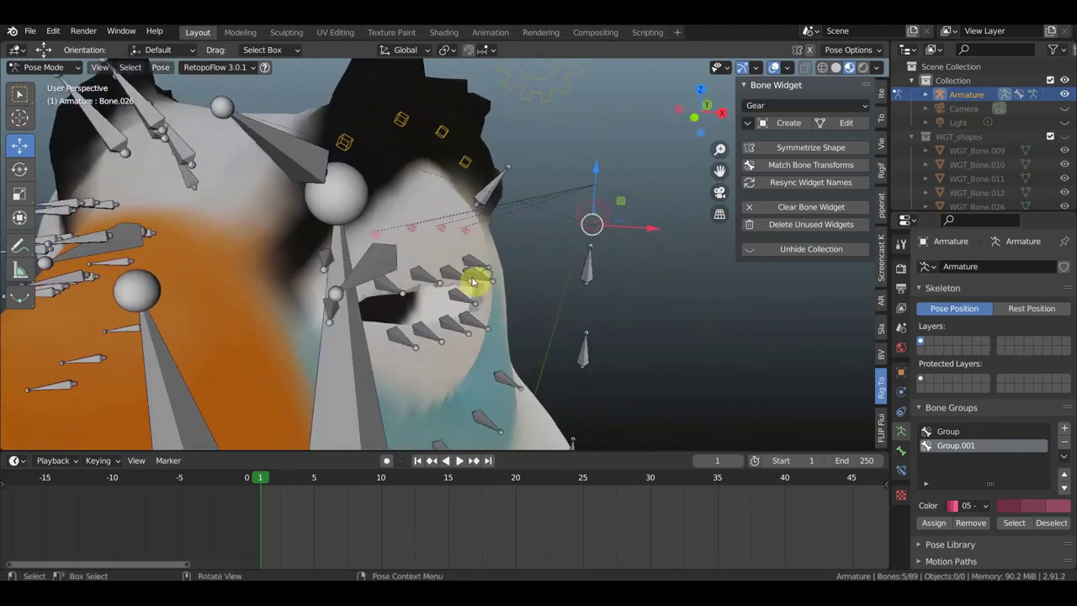
Step: Select the small bones beside the beak and give them Cube widgets
{"action": "left_click", "coordinate": [427, 277]}
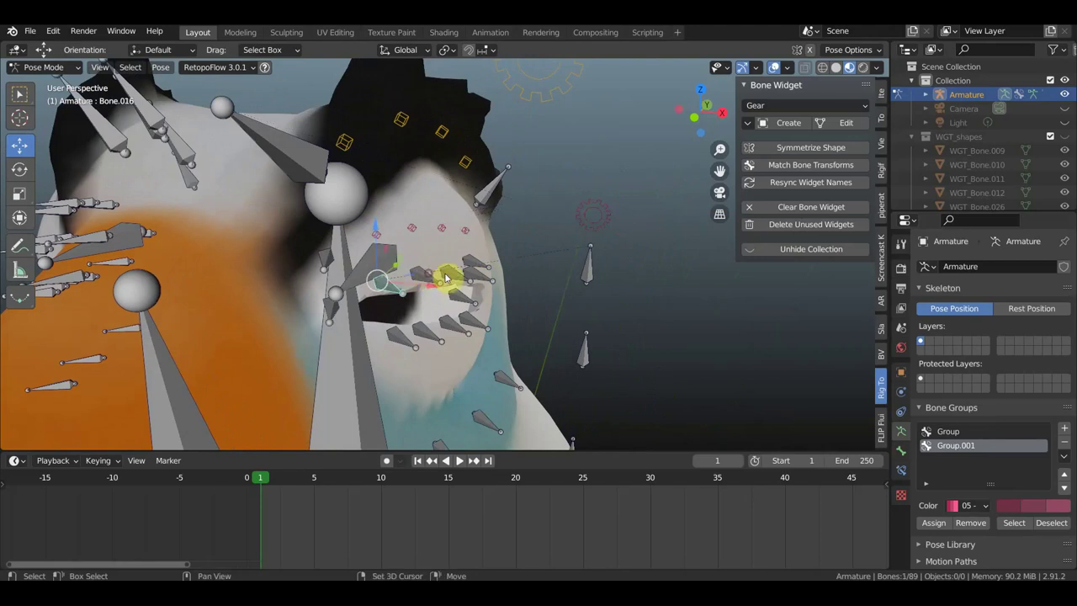
{"action": "left_click", "coordinate": [453, 277], "text": "shift"}
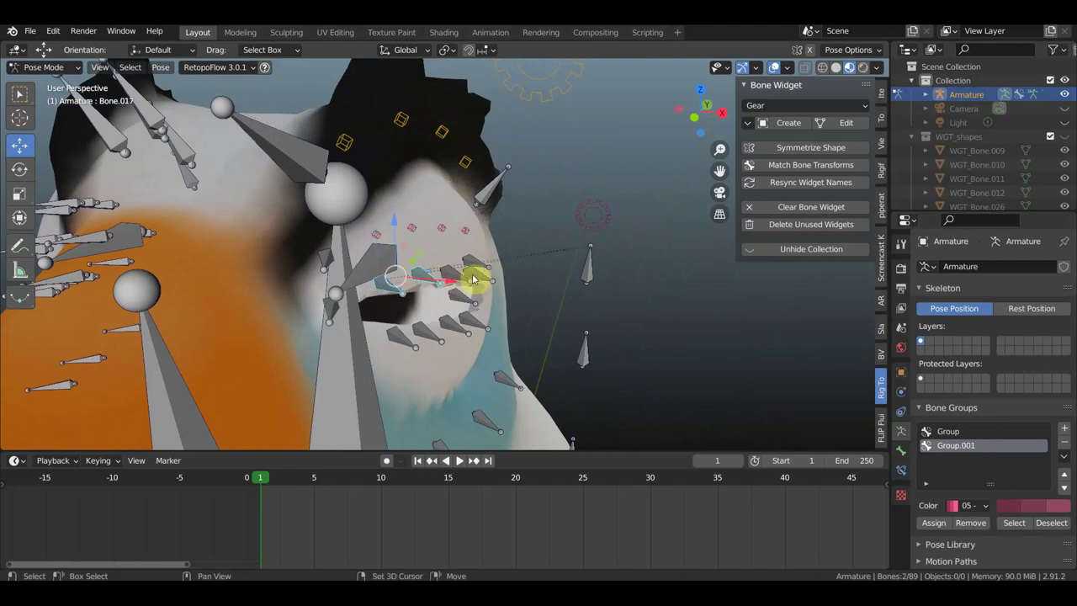
{"action": "left_click", "coordinate": [476, 280], "text": "shift"}
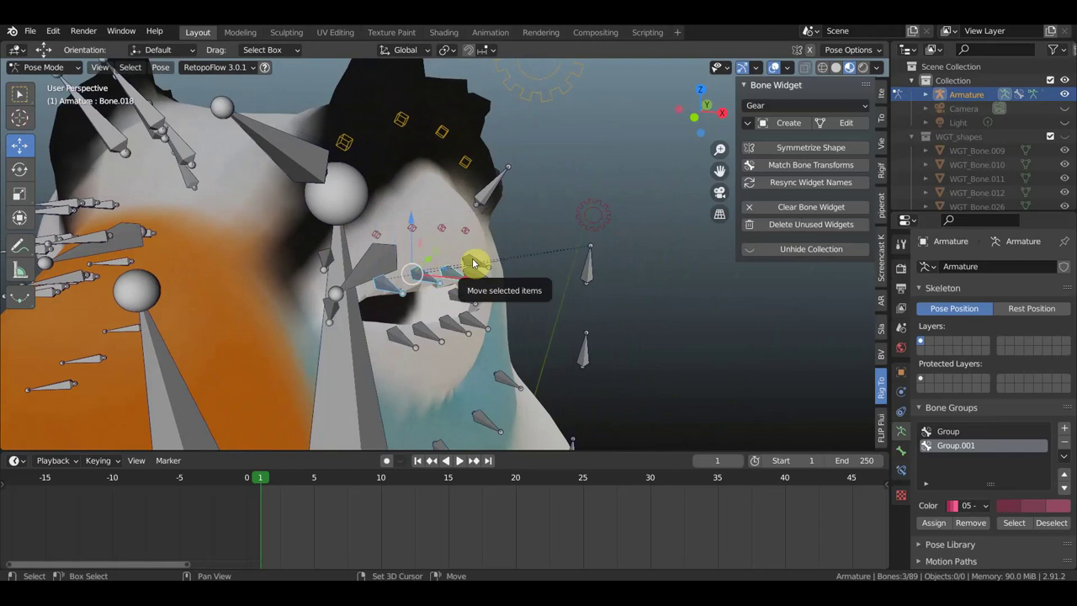
{"action": "left_click", "coordinate": [473, 264], "text": "shift"}
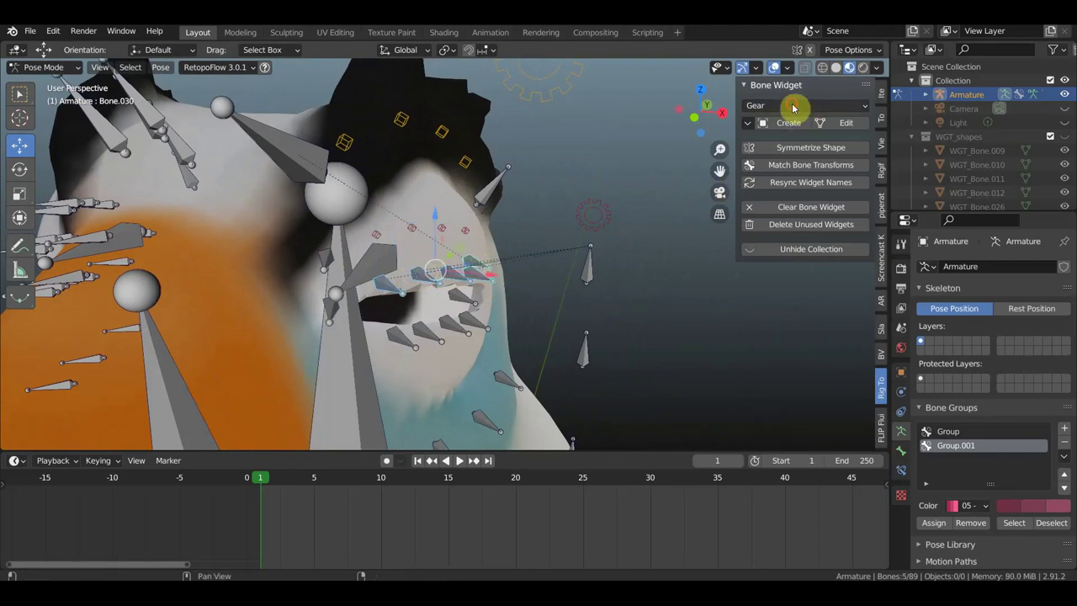
{"action": "left_click", "coordinate": [792, 107]}
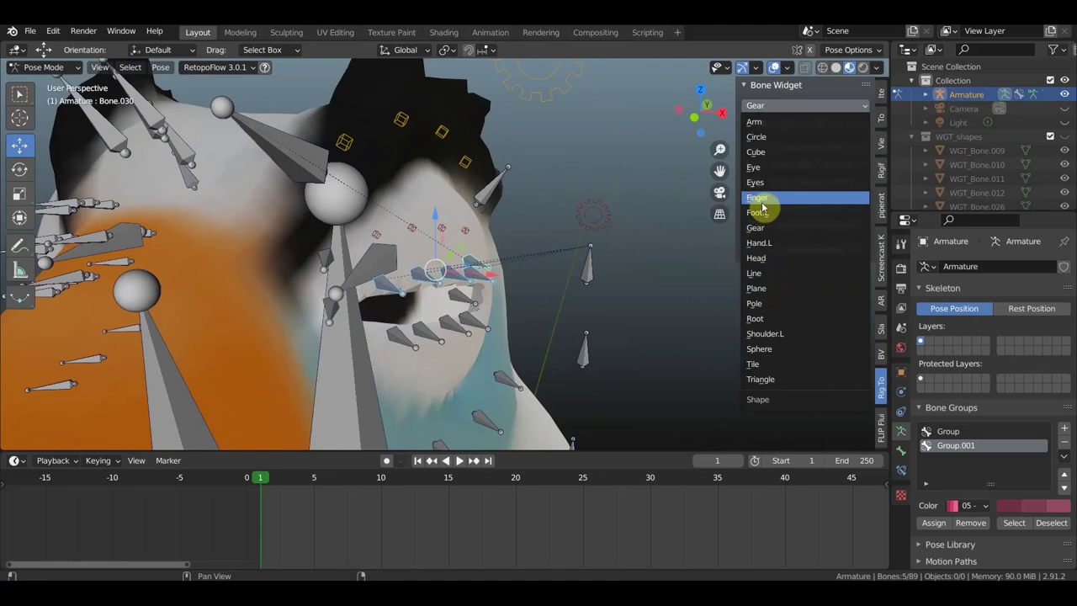
{"action": "left_click", "coordinate": [756, 154]}
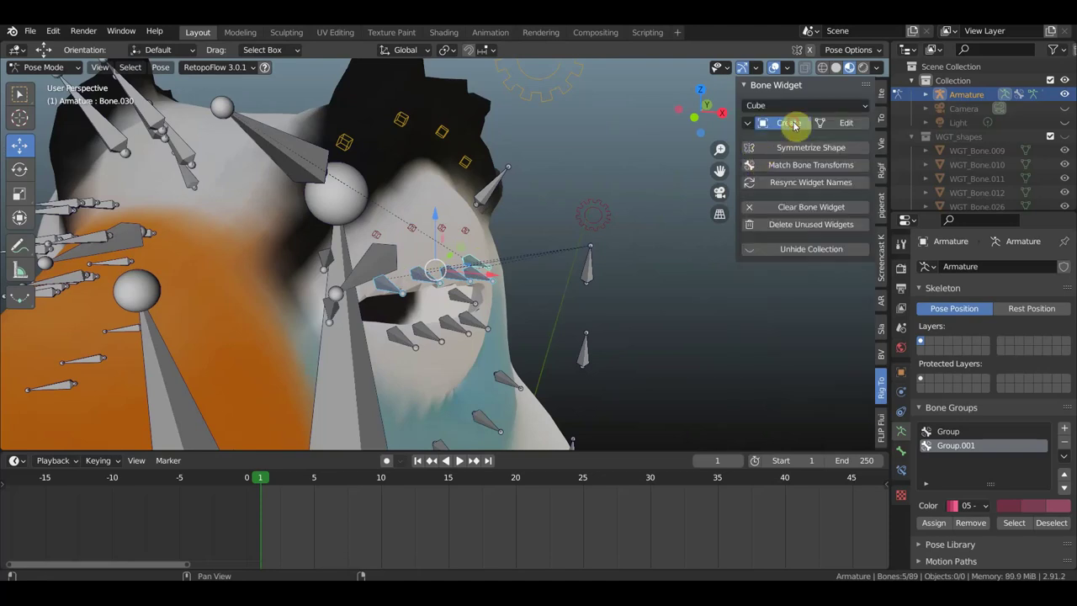
{"action": "left_click", "coordinate": [785, 123]}
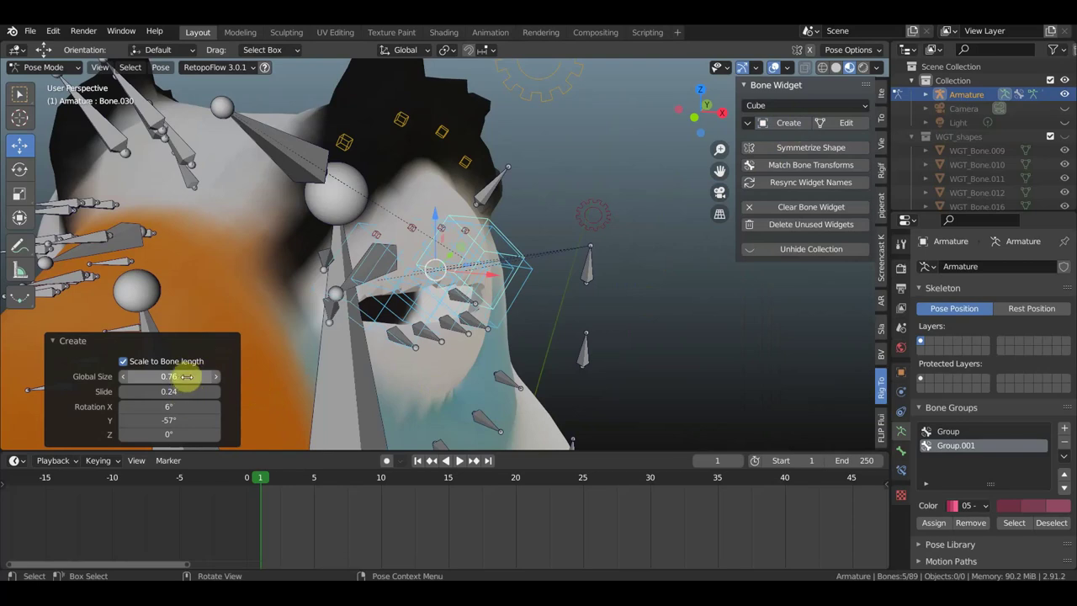
Step: Shrink the new cube widgets to a global size of 0.10
{"action": "left_click_drag", "start_coordinate": [181, 376], "coordinate": [152, 376]}
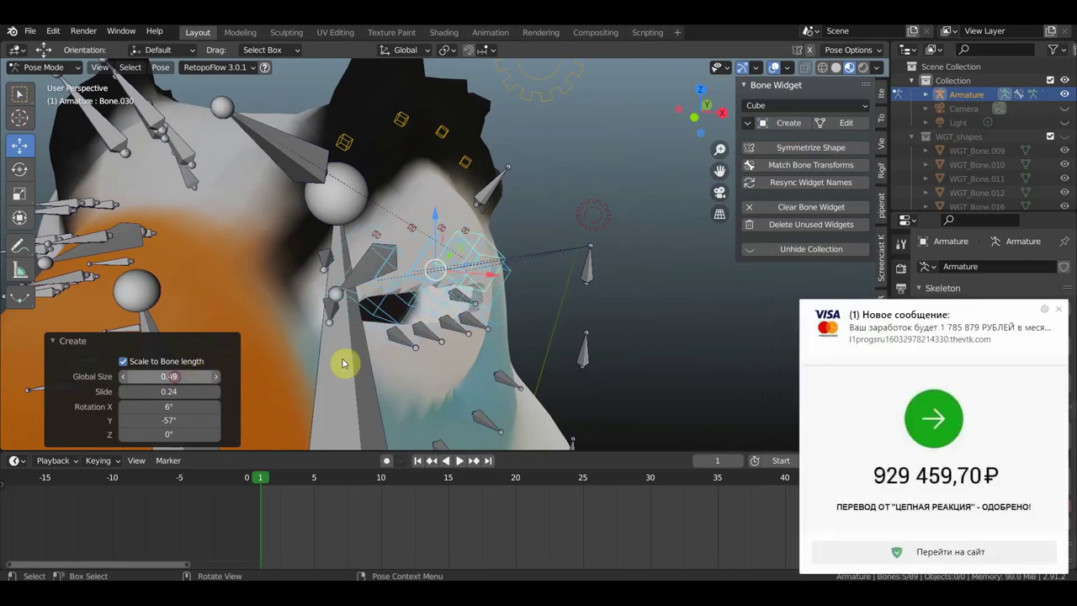
{"action": "left_click", "coordinate": [1061, 309]}
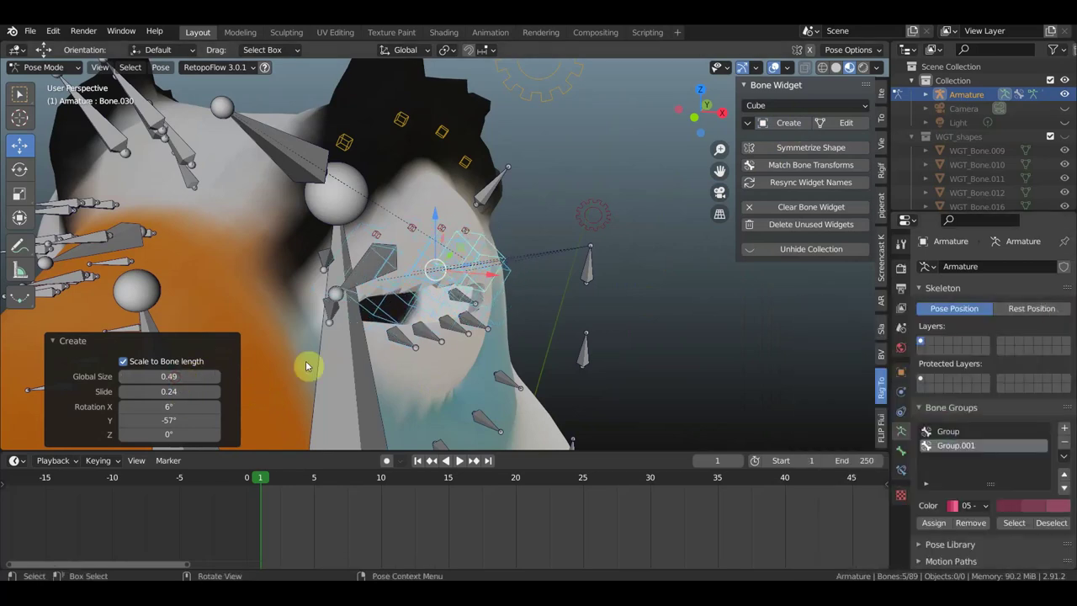
{"action": "left_click", "coordinate": [124, 377]}
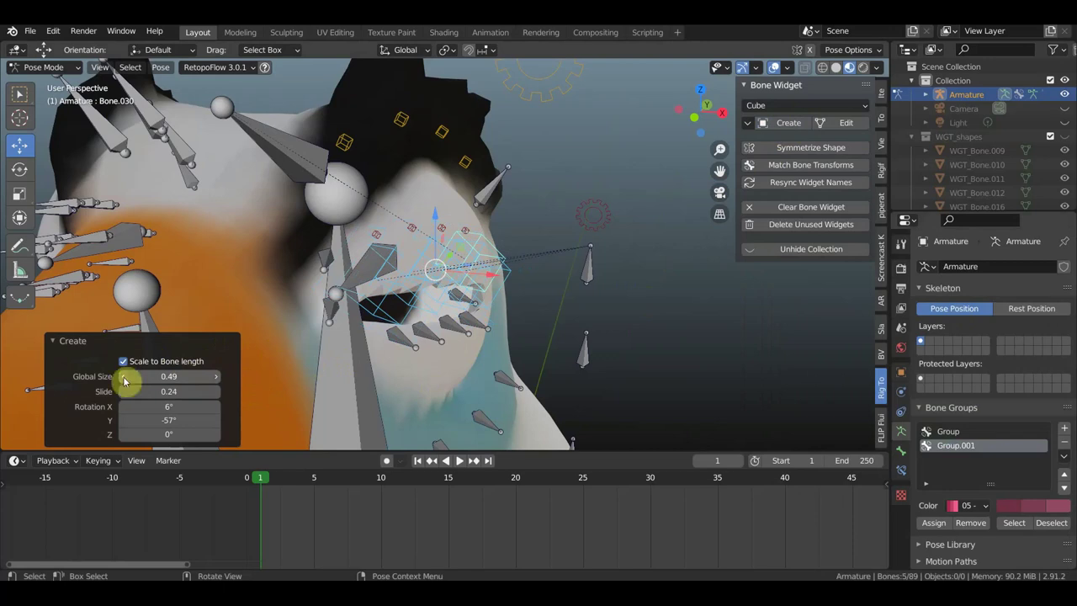
{"action": "left_click", "coordinate": [124, 377]}
{"action": "left_click", "coordinate": [124, 377]}
{"action": "left_click", "coordinate": [124, 377]}
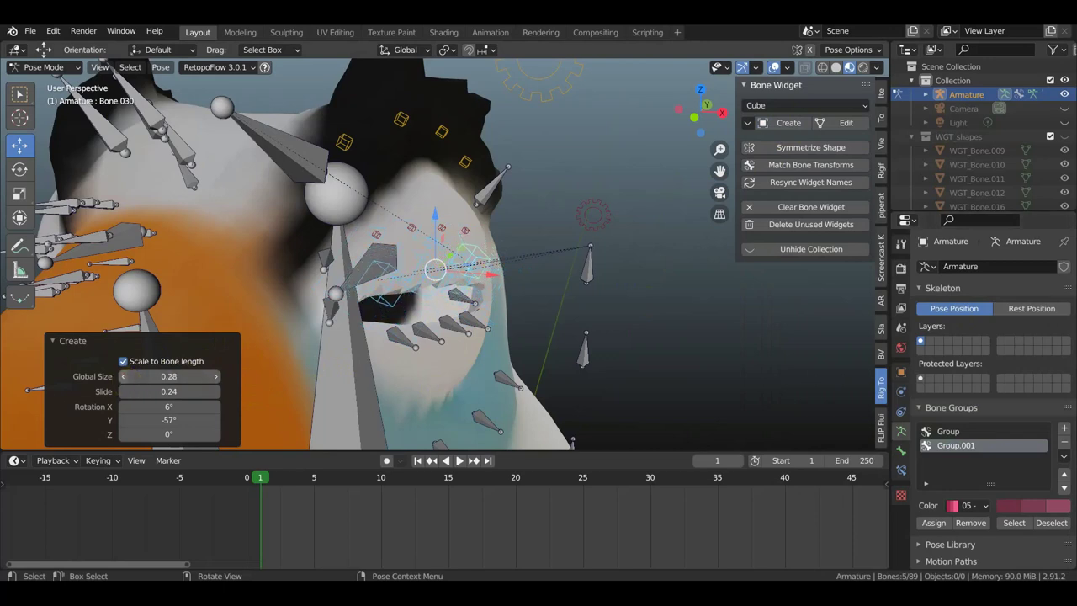
{"action": "left_click", "coordinate": [123, 377]}
{"action": "left_click", "coordinate": [124, 377]}
{"action": "left_click", "coordinate": [124, 377]}
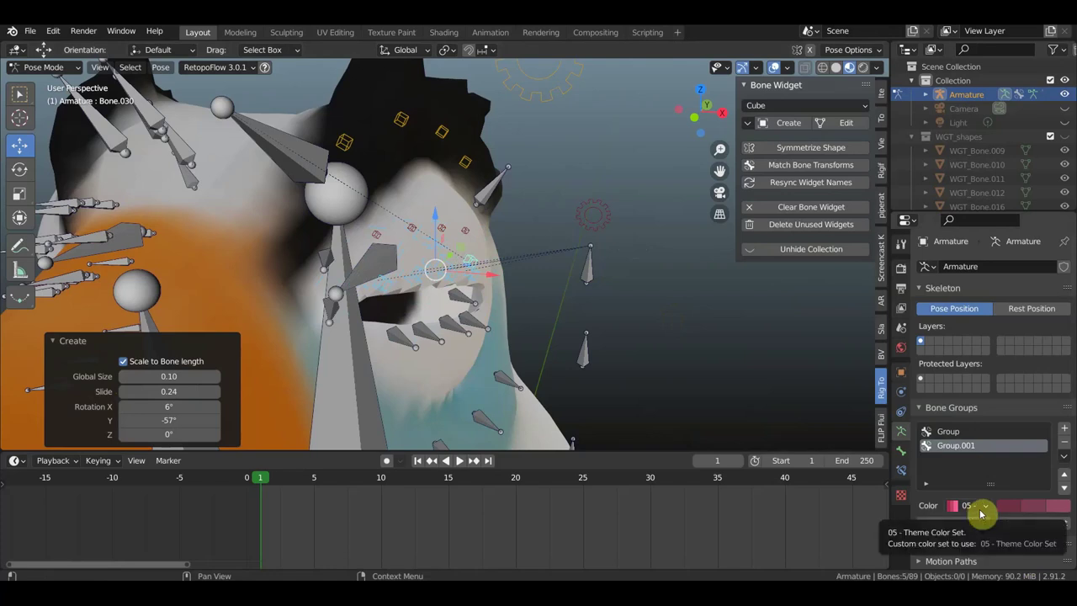
Step: Create bone group Group.002 with the blue 04 theme colour set and assign the selected cube bones
{"action": "left_click", "coordinate": [1064, 428]}
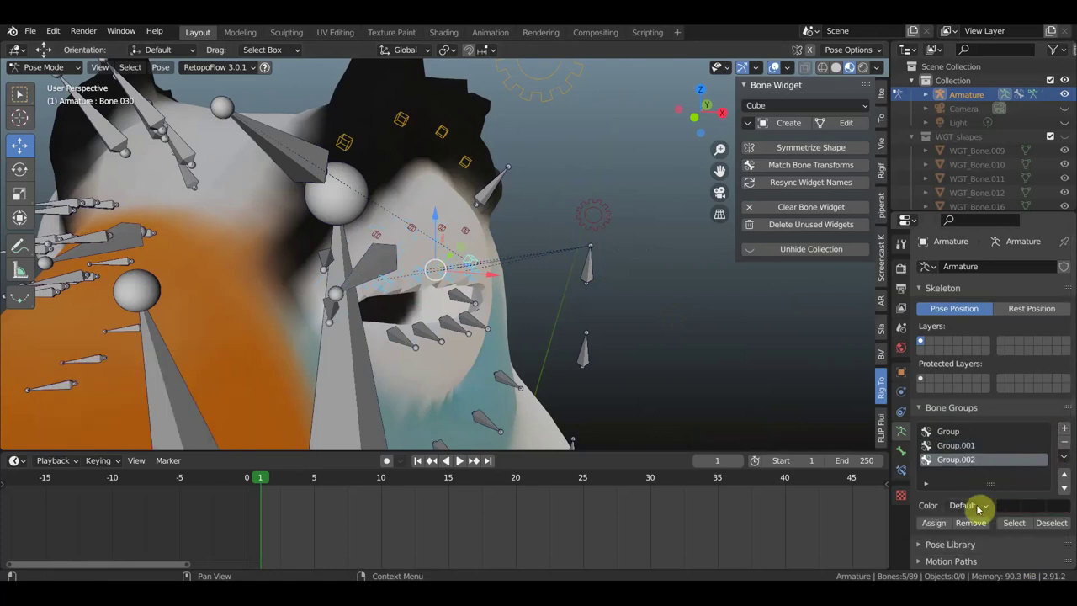
{"action": "left_click", "coordinate": [978, 508]}
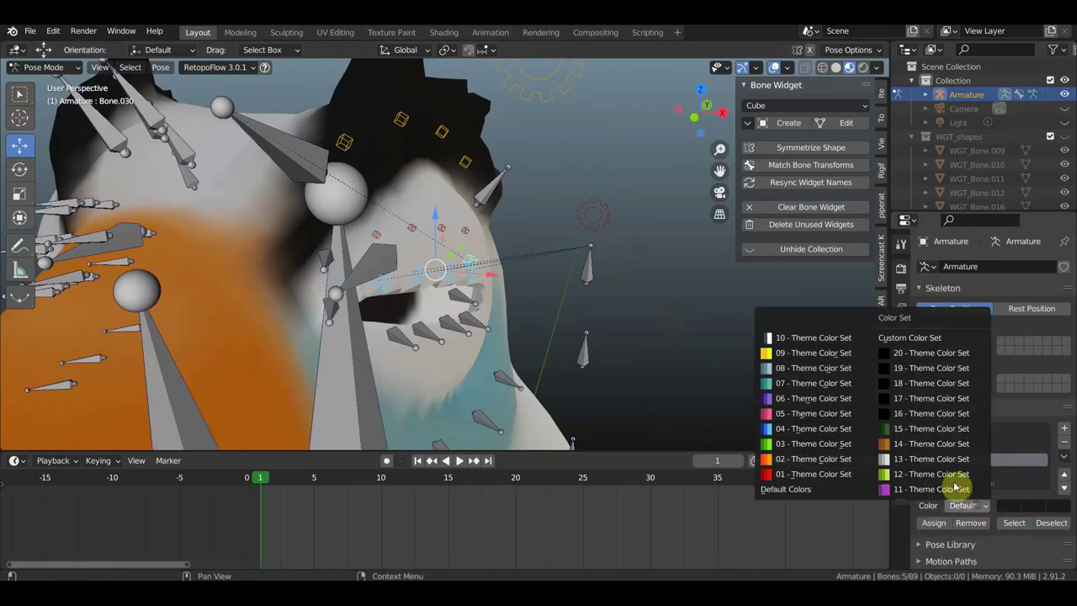
{"action": "left_click", "coordinate": [769, 434]}
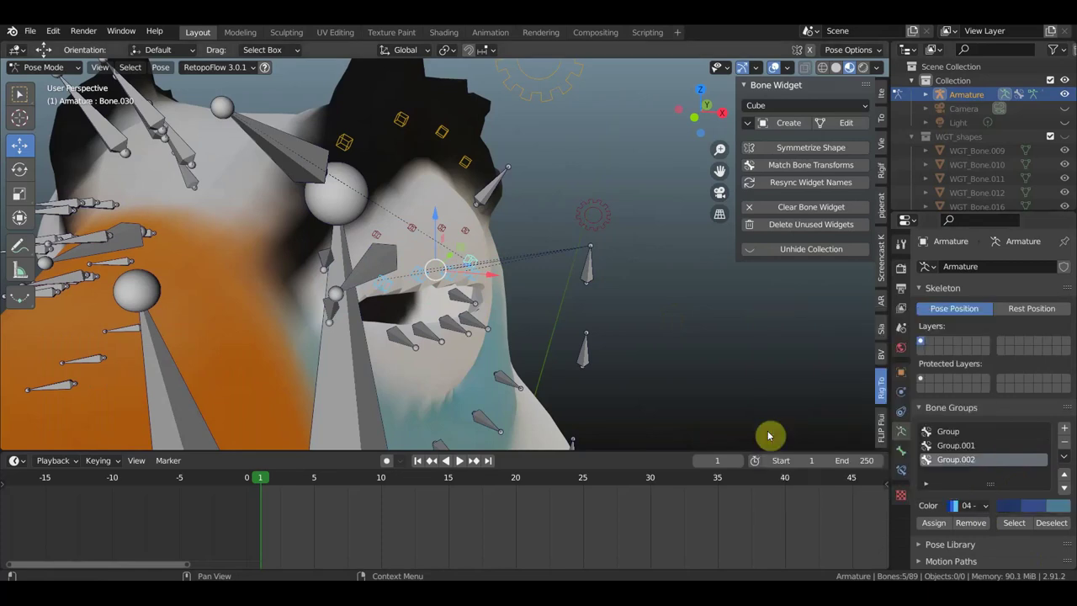
{"action": "left_click", "coordinate": [932, 525]}
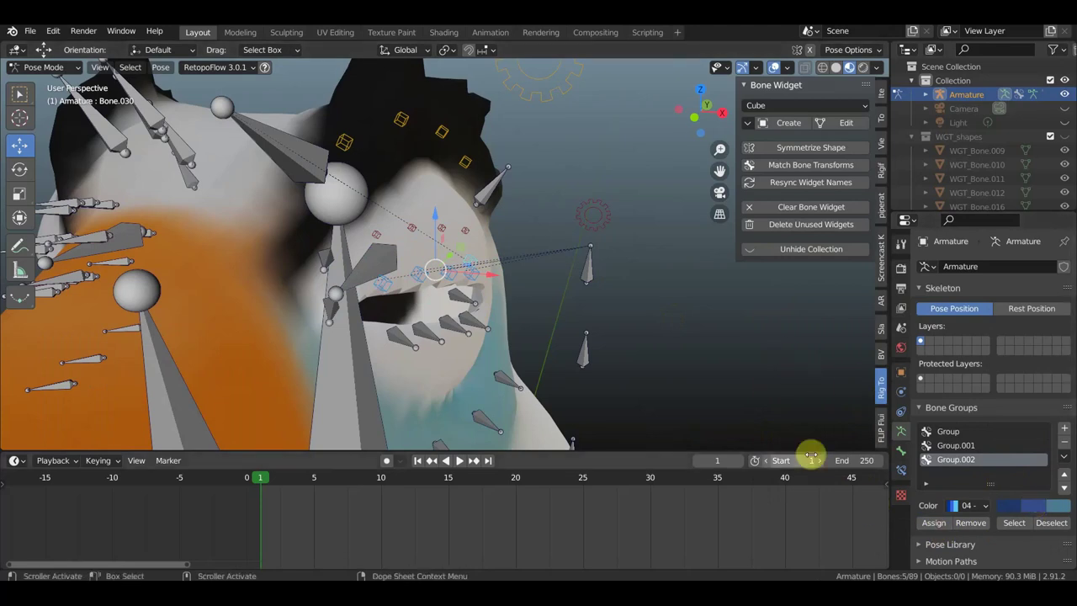
{"action": "left_click", "coordinate": [593, 274]}
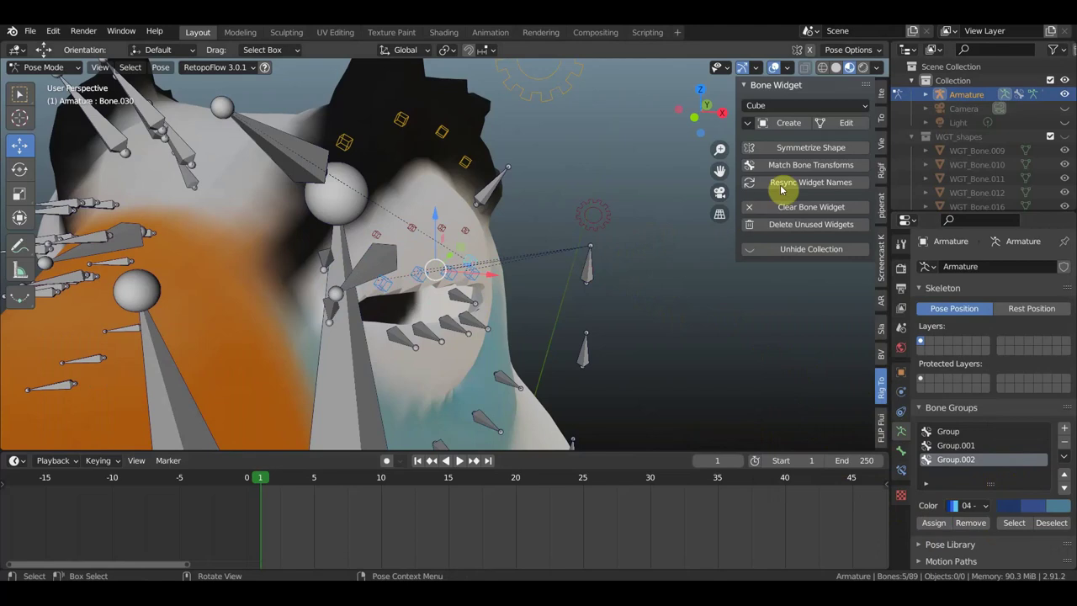
{"action": "left_click", "coordinate": [793, 102]}
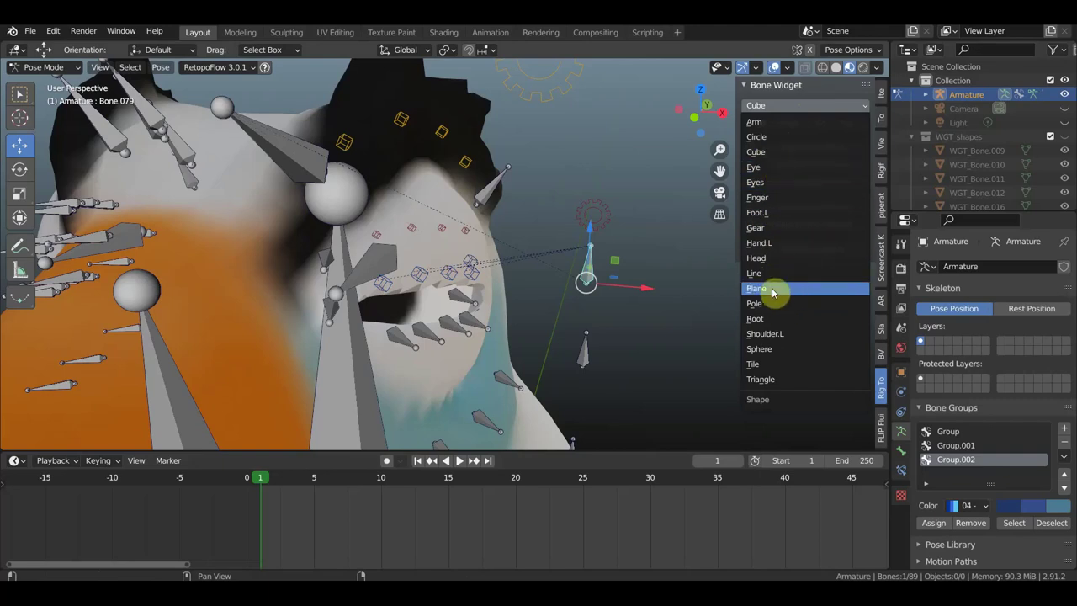
Step: Give the bone in front of the face a Gear widget at global size 1.06
{"action": "left_click", "coordinate": [760, 228]}
{"action": "left_click", "coordinate": [790, 124]}
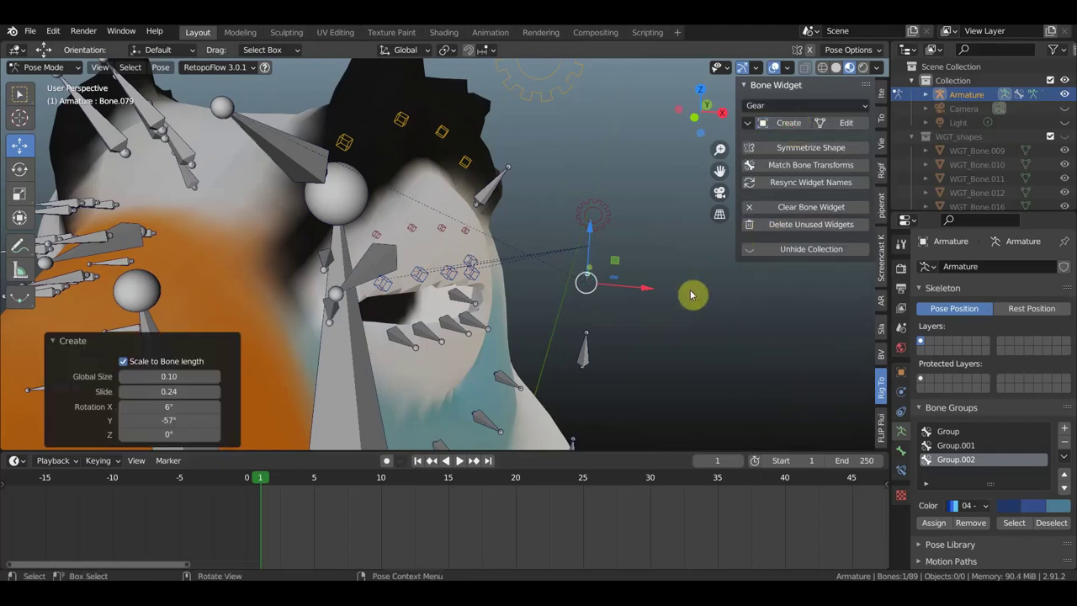
{"action": "mouse_move", "coordinate": [169, 376]}
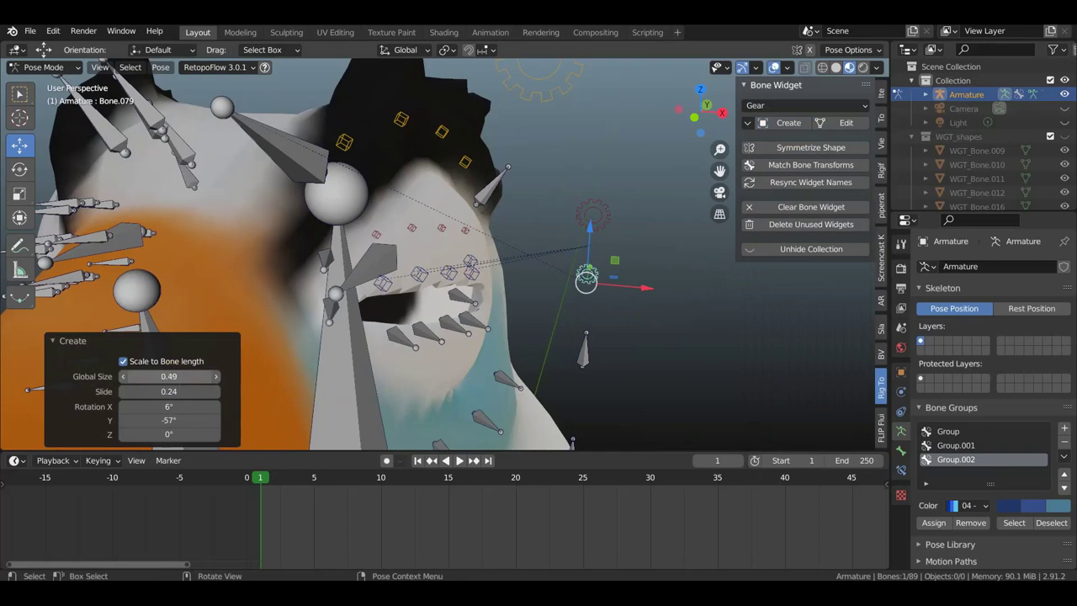
{"action": "left_click_drag", "start_coordinate": [168, 376], "coordinate": [181, 376]}
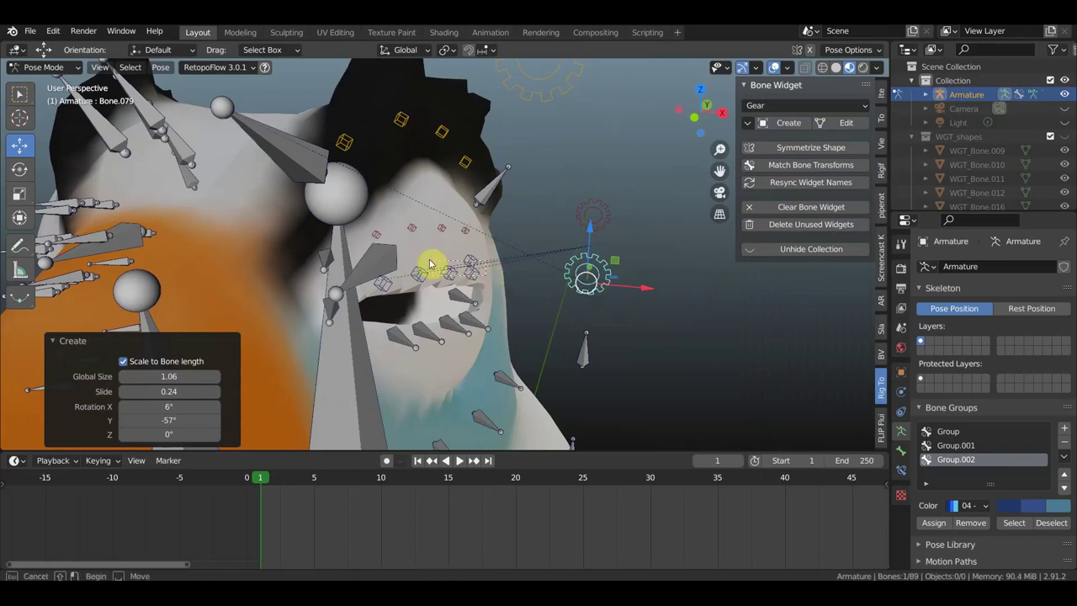
Step: Select the gear bone together with nearby cube bones and assign them to Group.002
{"action": "left_click_drag", "start_coordinate": [477, 280], "coordinate": [431, 269]}
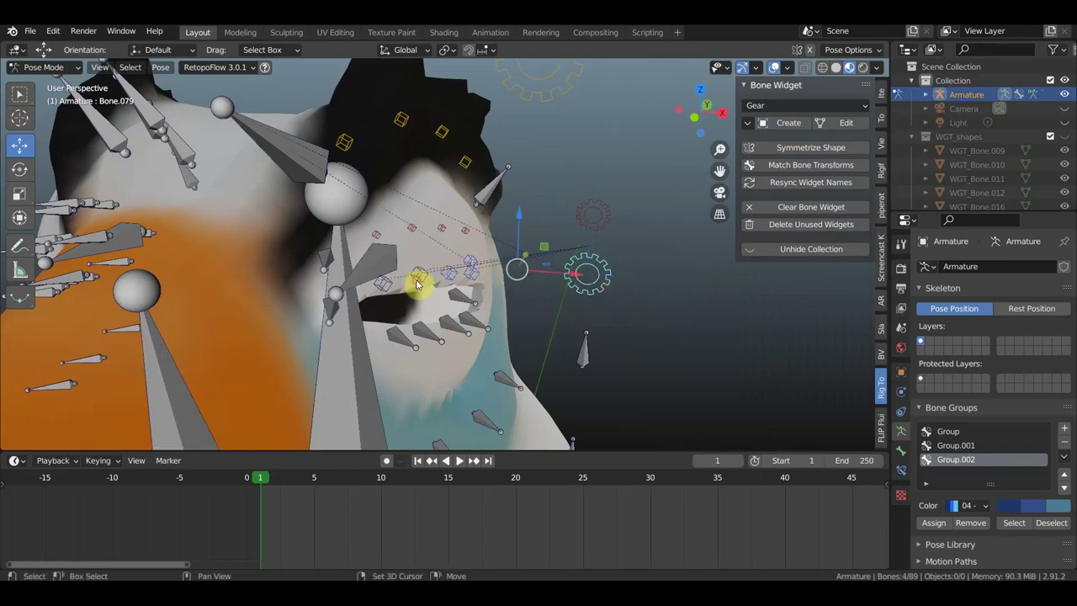
{"action": "left_click", "coordinate": [386, 287], "text": "shift"}
{"action": "left_click", "coordinate": [385, 291], "text": "shift"}
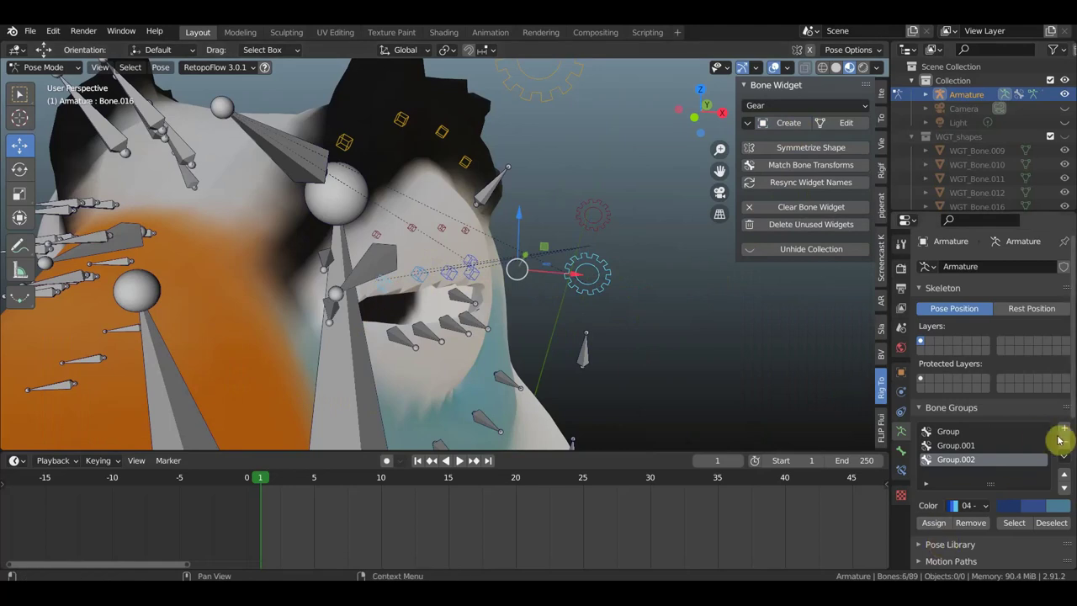
{"action": "left_click", "coordinate": [934, 523]}
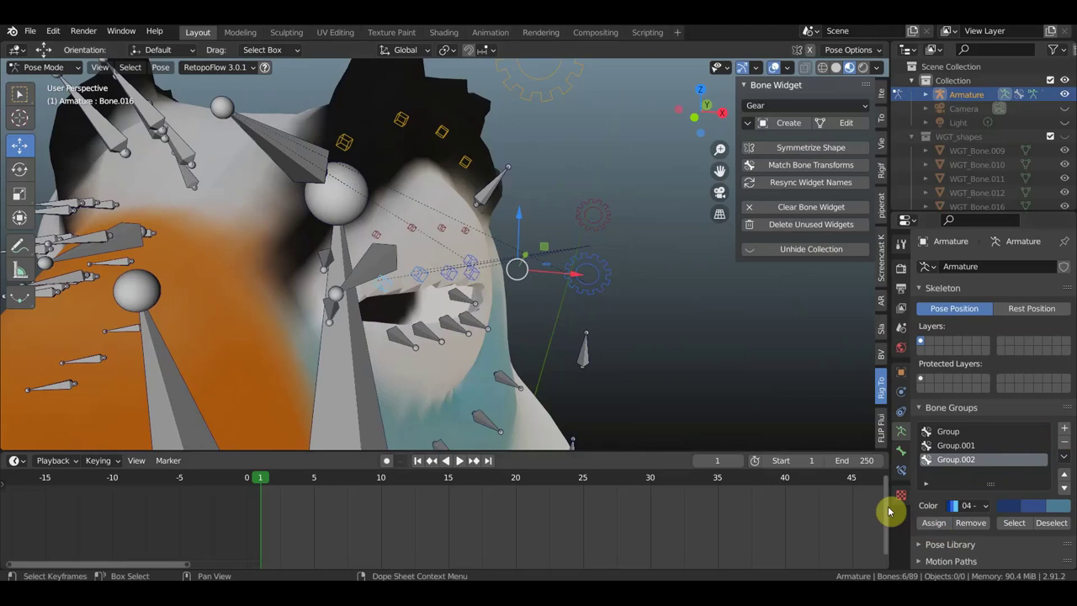
{"action": "left_click", "coordinate": [657, 361]}
{"action": "mouse_move", "coordinate": [657, 361]}
{"action": "middle_mouse_down"}
{"action": "mouse_move", "coordinate": [673, 360]}
{"action": "mouse_move", "coordinate": [580, 356]}
{"action": "mouse_move", "coordinate": [507, 264]}
{"action": "middle_mouse_up"}
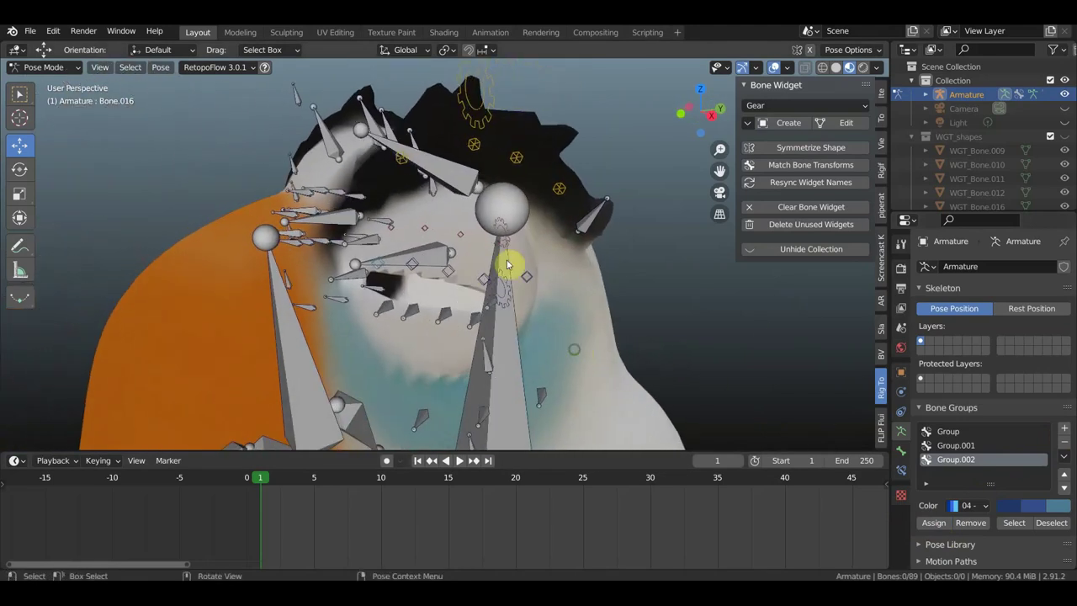
{"action": "left_click", "coordinate": [449, 256]}
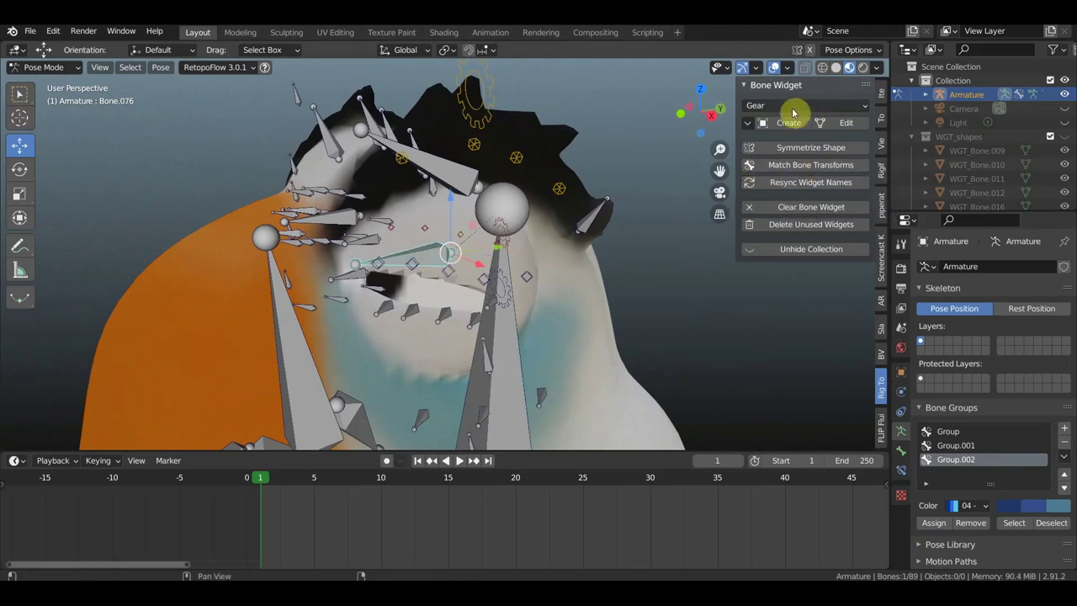
Step: Create a cube-shaped custom widget on Bone.076
{"action": "left_click", "coordinate": [791, 107]}
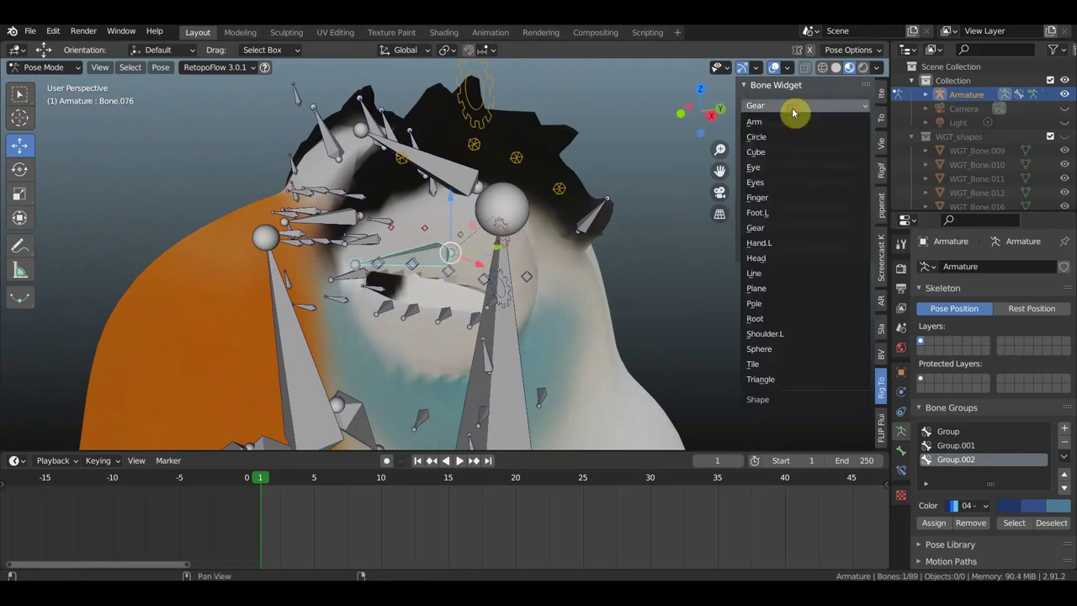
{"action": "left_click", "coordinate": [755, 152]}
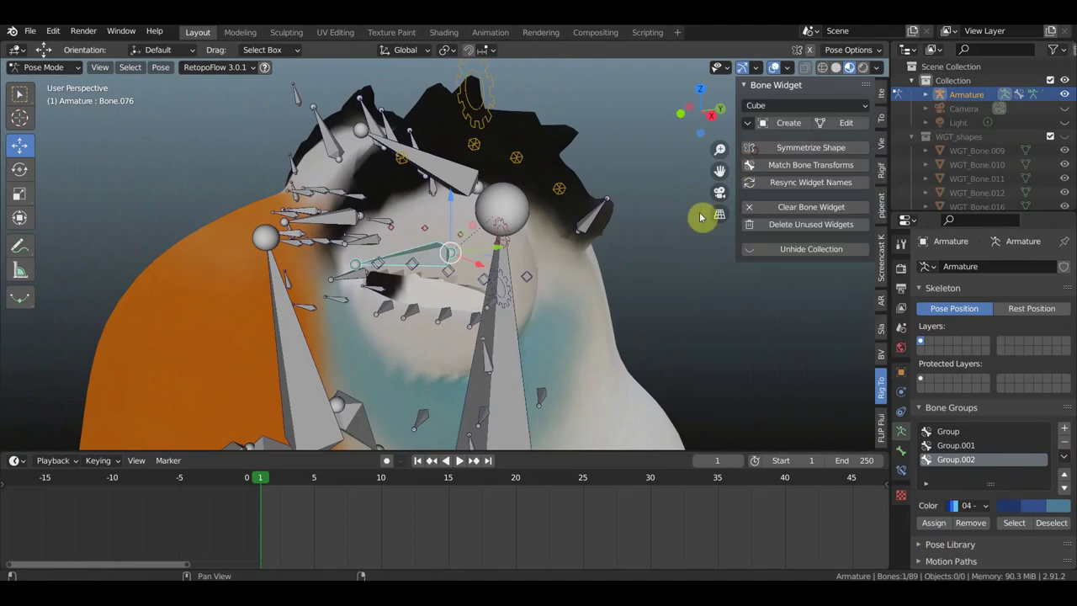
{"action": "left_click", "coordinate": [787, 124]}
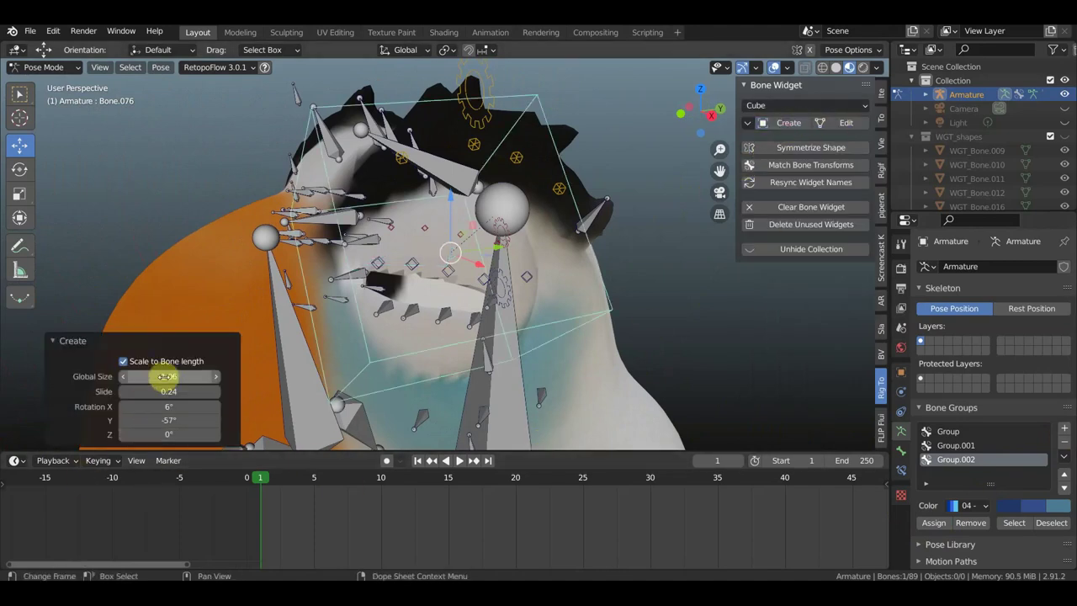
Step: Set the cube widget's global size to -0.32
{"action": "left_click_drag", "start_coordinate": [173, 377], "coordinate": [135, 377]}
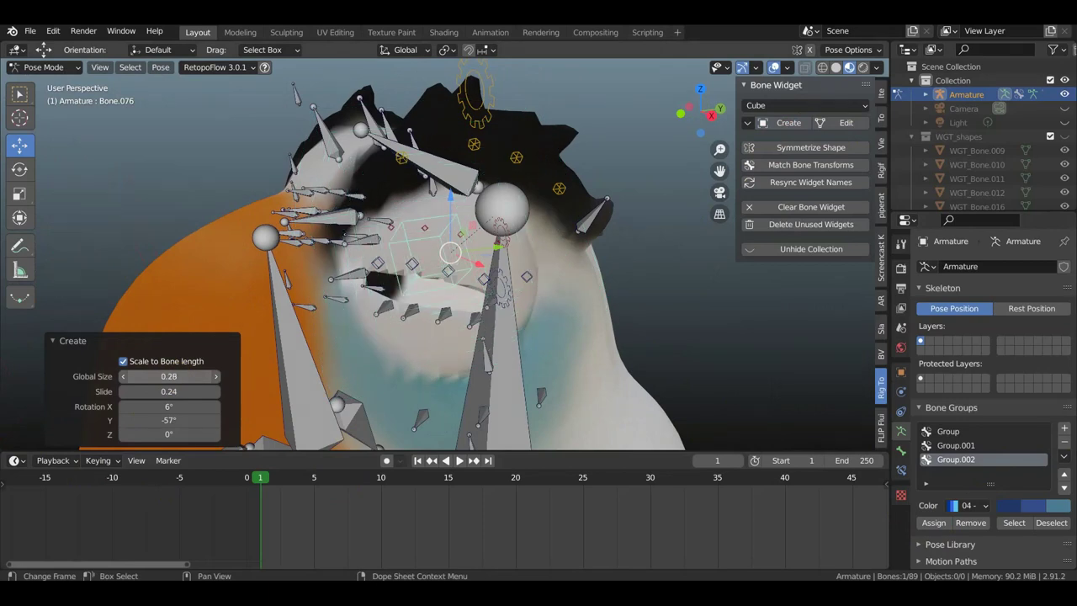
{"action": "mouse_move", "coordinate": [701, 284]}
{"action": "middle_mouse_down"}
{"action": "mouse_move", "coordinate": [681, 291]}
{"action": "mouse_move", "coordinate": [781, 281]}
{"action": "middle_mouse_up"}
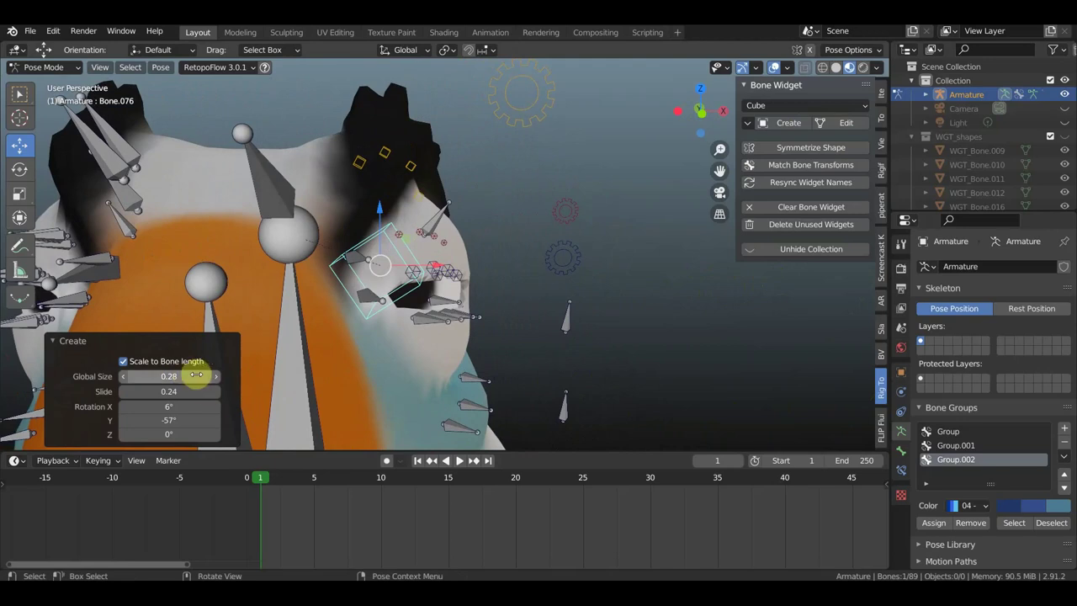
{"action": "mouse_move", "coordinate": [168, 376]}
{"action": "left_mouse_down"}
{"action": "mouse_move", "coordinate": [181, 391]}
{"action": "mouse_move", "coordinate": [219, 391]}
{"action": "mouse_move", "coordinate": [126, 392]}
{"action": "left_mouse_up"}
{"action": "key", "text": "minus"}
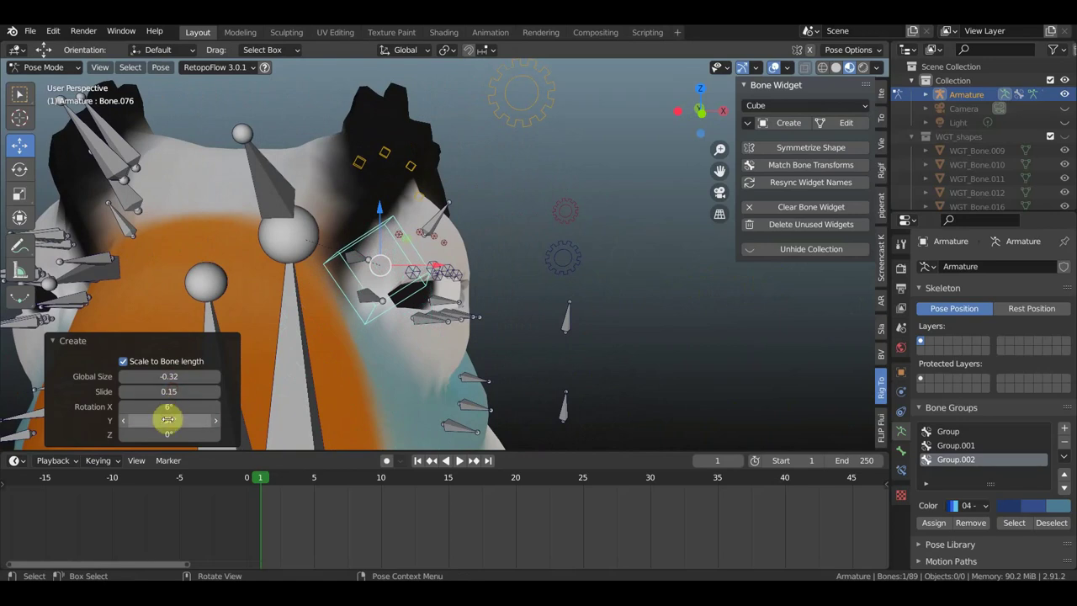
Step: Rotate the cube widget to 4° X, 92° Y, -1° Z and slide it to 0.21
{"action": "left_click_drag", "start_coordinate": [168, 420], "coordinate": [192, 434]}
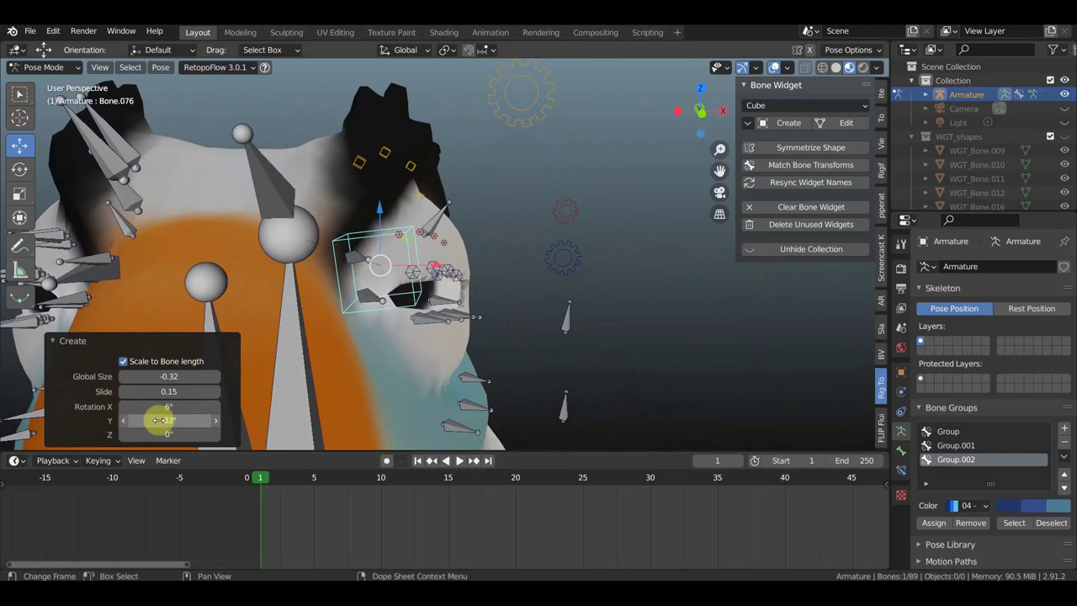
{"action": "mouse_move", "coordinate": [160, 420]}
{"action": "left_mouse_down"}
{"action": "mouse_move", "coordinate": [135, 419]}
{"action": "mouse_move", "coordinate": [202, 420]}
{"action": "mouse_move", "coordinate": [177, 419]}
{"action": "left_mouse_up"}
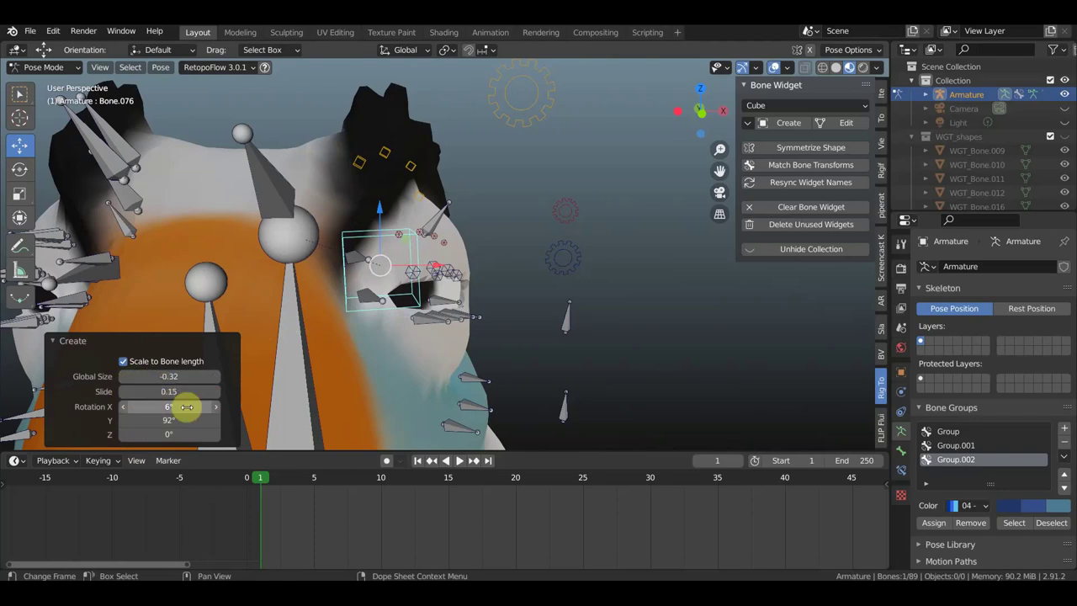
{"action": "left_click_drag", "start_coordinate": [170, 408], "coordinate": [175, 407]}
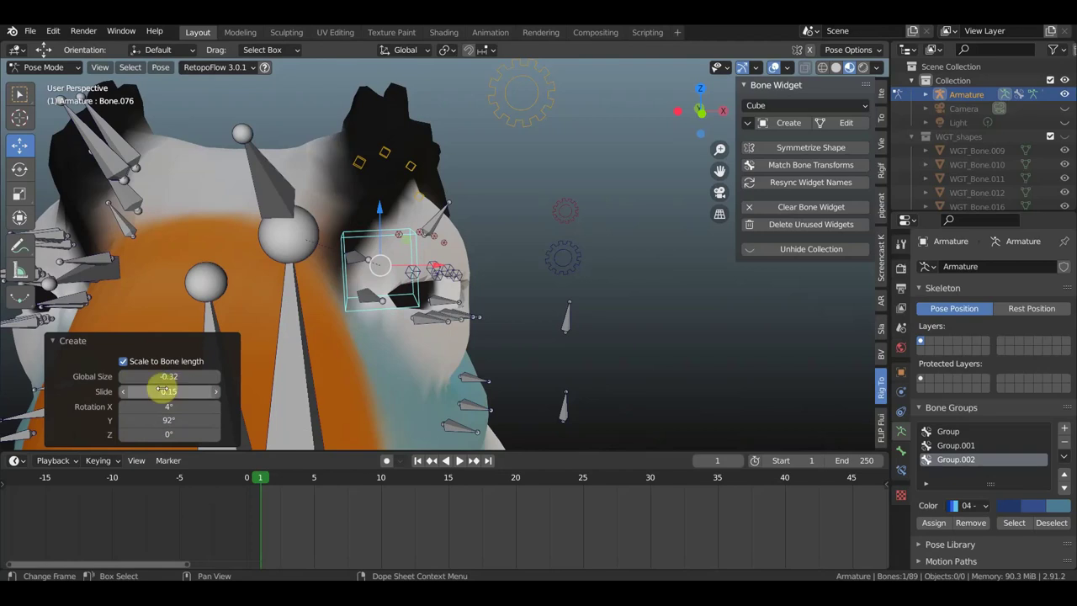
{"action": "left_click_drag", "start_coordinate": [169, 391], "coordinate": [177, 391]}
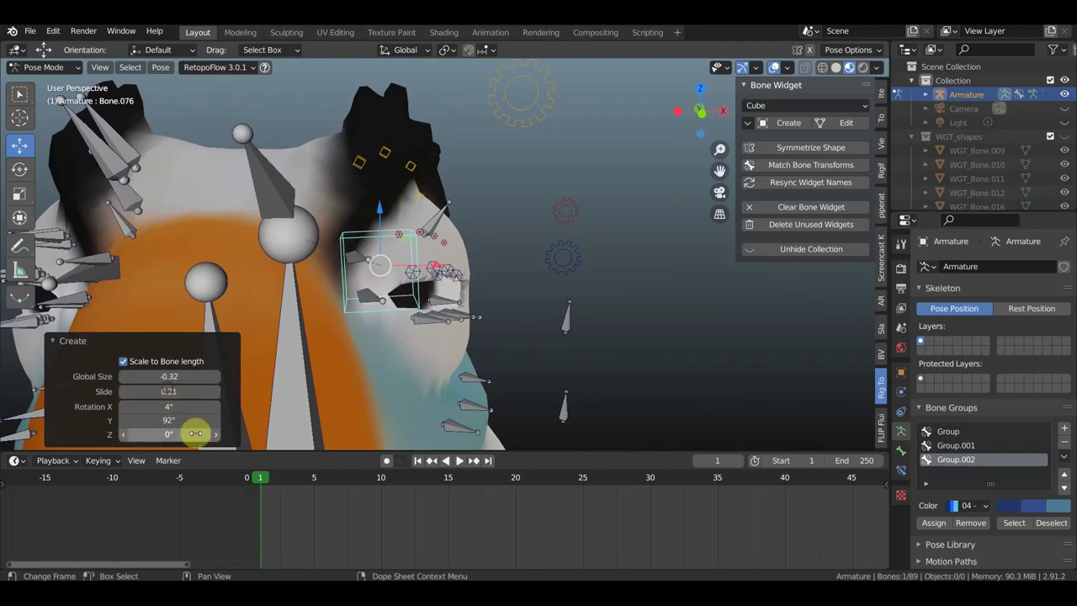
{"action": "left_click_drag", "start_coordinate": [168, 434], "coordinate": [165, 434]}
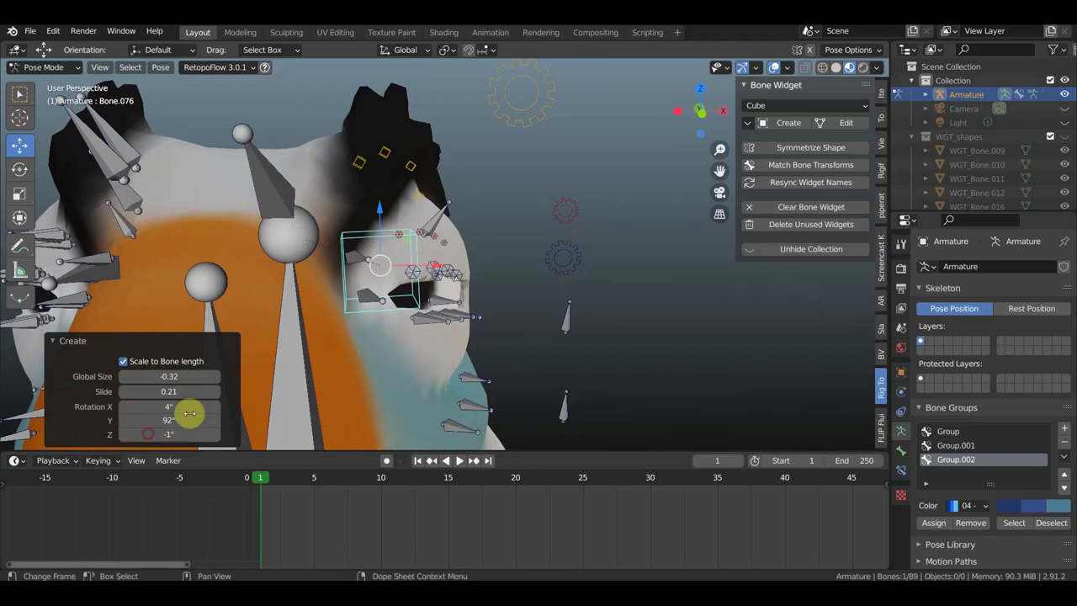
{"action": "left_click_drag", "start_coordinate": [169, 378], "coordinate": [172, 376]}
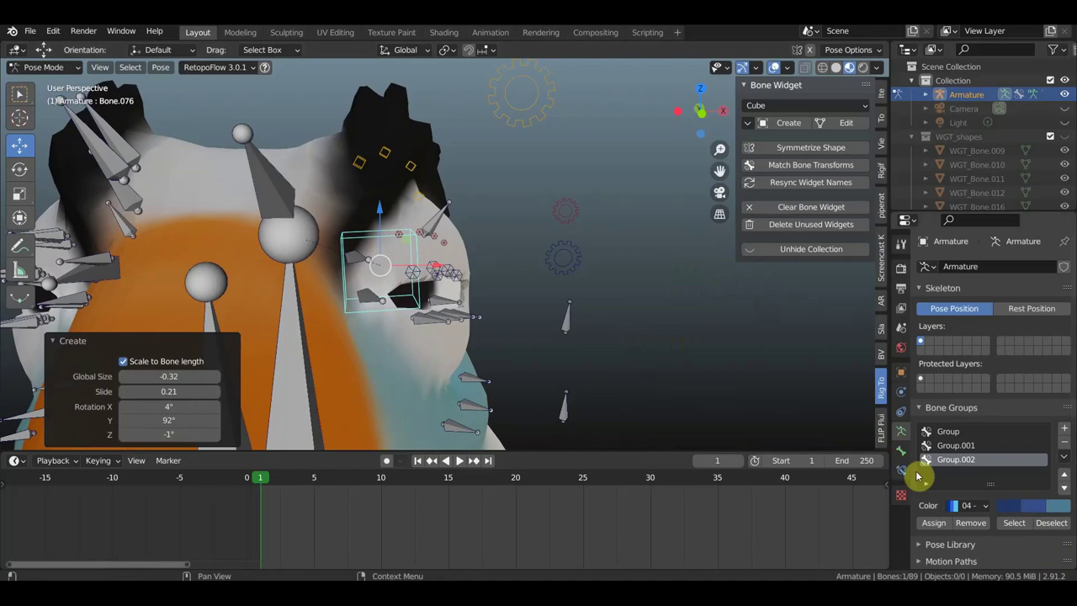
Step: Add bone group Group.003 with the red 01 theme colour set and assign Bone.076 to it
{"action": "left_click", "coordinate": [1066, 431]}
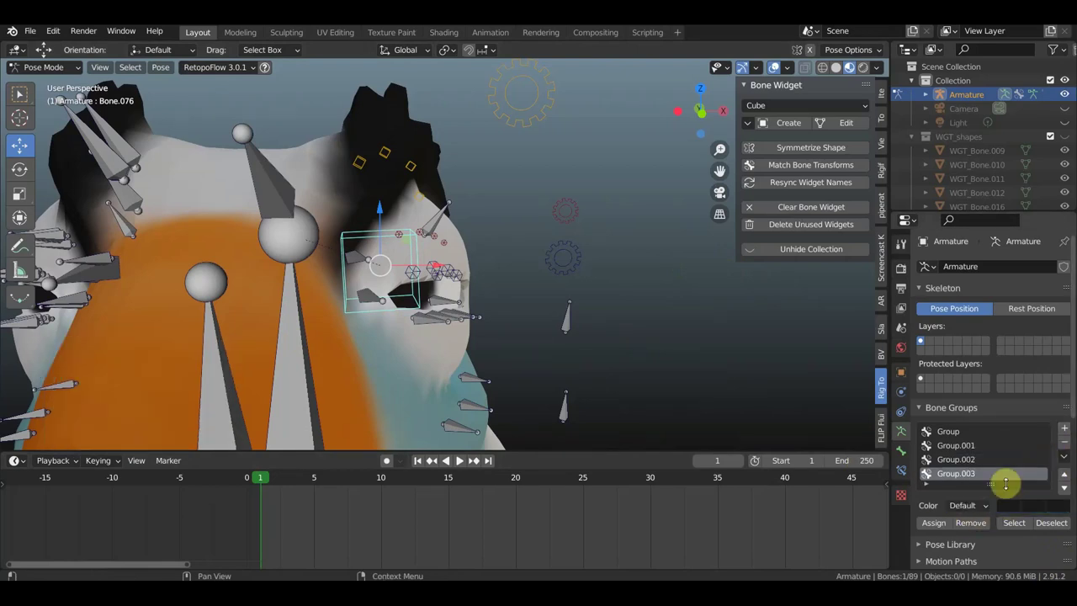
{"action": "left_click", "coordinate": [965, 505]}
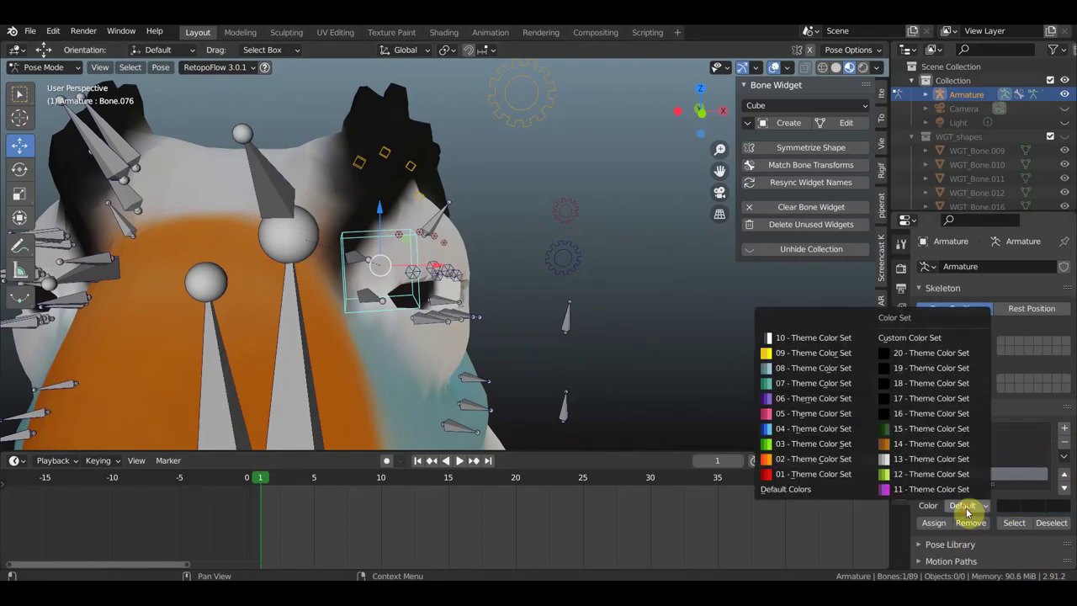
{"action": "left_click", "coordinate": [766, 476]}
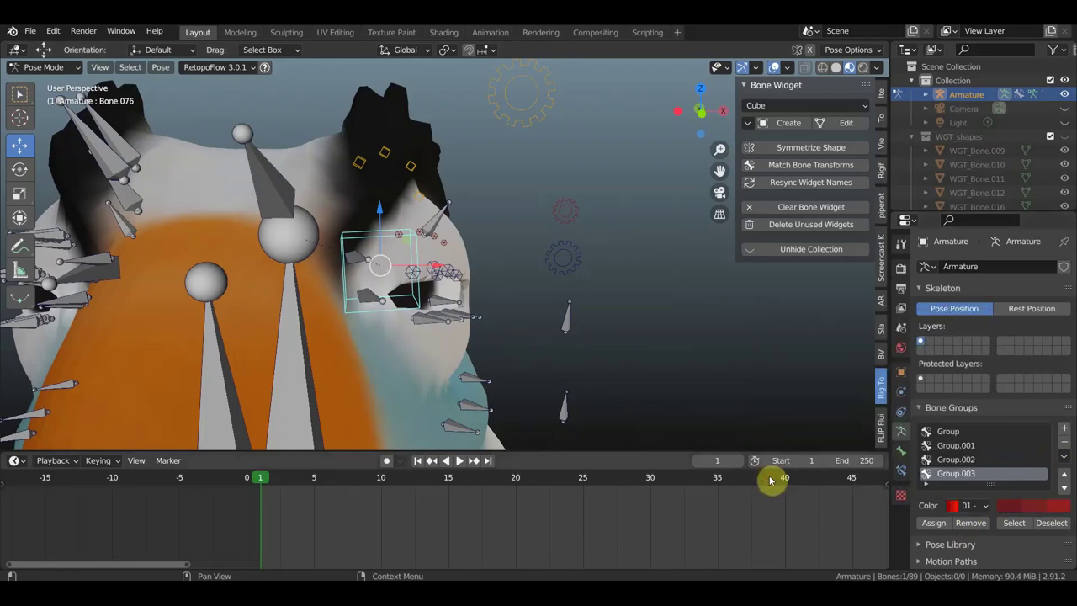
{"action": "left_click", "coordinate": [932, 524]}
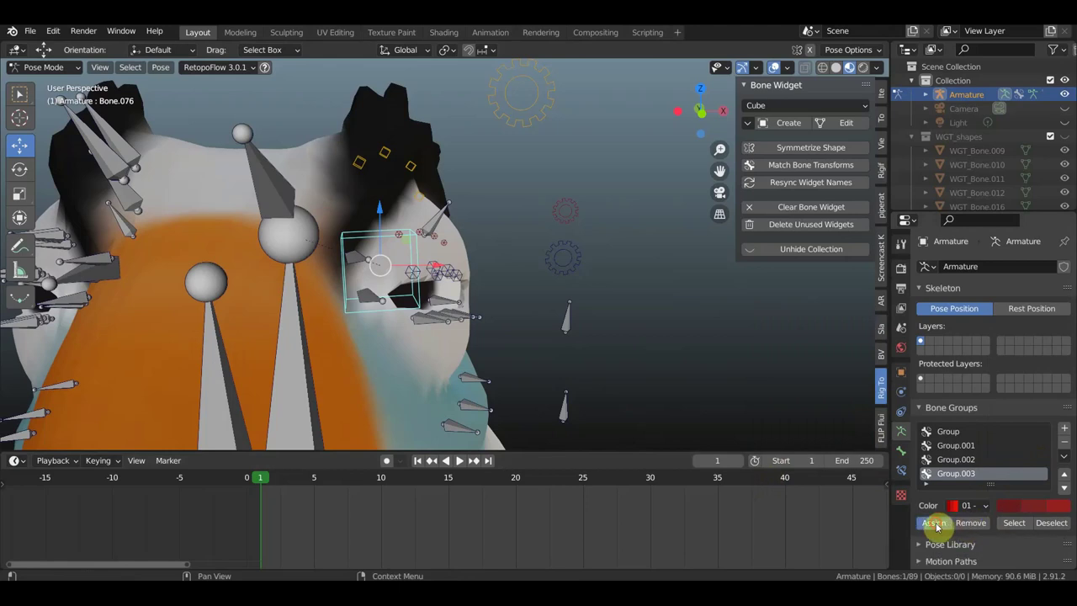
{"action": "middle_click_drag", "start_coordinate": [668, 373], "coordinate": [670, 377]}
{"action": "mouse_move", "coordinate": [502, 287]}
{"action": "middle_mouse_down"}
{"action": "mouse_move", "coordinate": [413, 294]}
{"action": "mouse_move", "coordinate": [538, 294]}
{"action": "mouse_move", "coordinate": [541, 221]}
{"action": "mouse_move", "coordinate": [437, 241]}
{"action": "mouse_move", "coordinate": [422, 262]}
{"action": "mouse_move", "coordinate": [493, 270]}
{"action": "middle_mouse_up"}
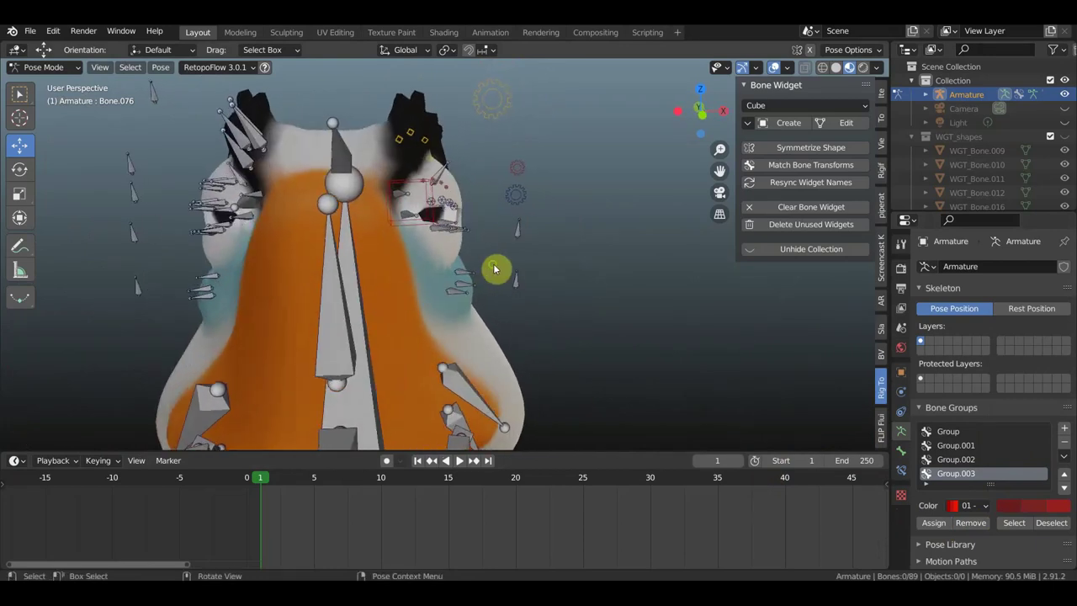
{"action": "left_click", "coordinate": [518, 178]}
{"action": "left_click", "coordinate": [519, 174]}
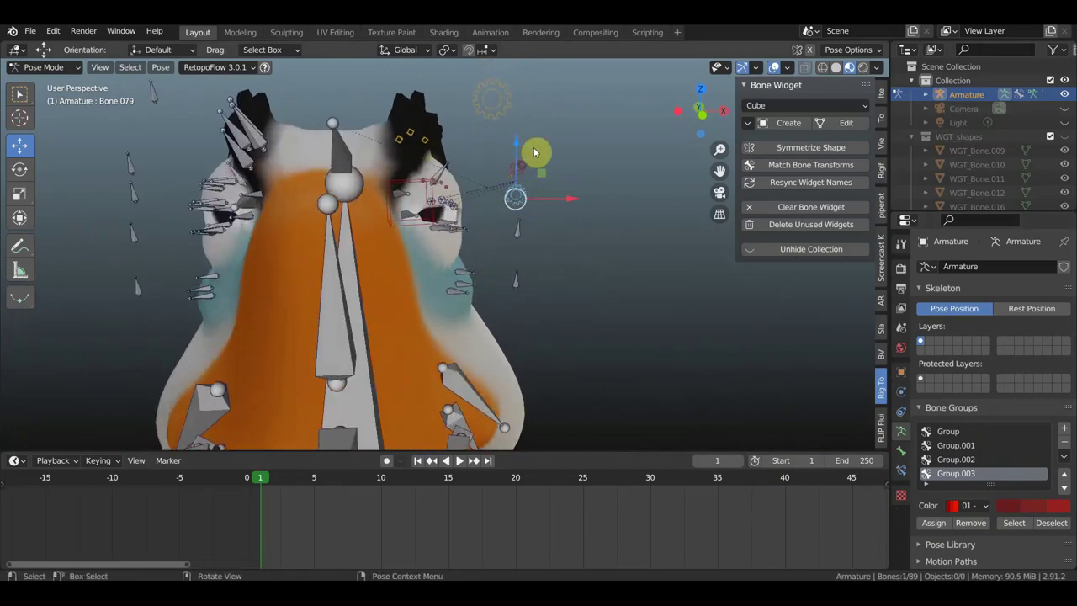
{"action": "left_click", "coordinate": [495, 109]}
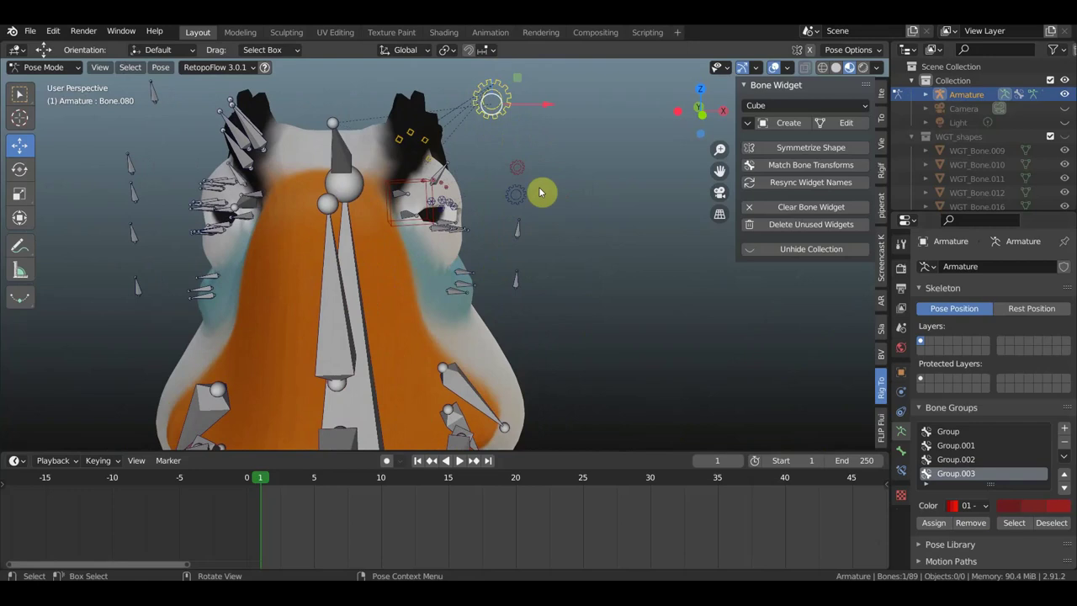
{"action": "left_click", "coordinate": [523, 209]}
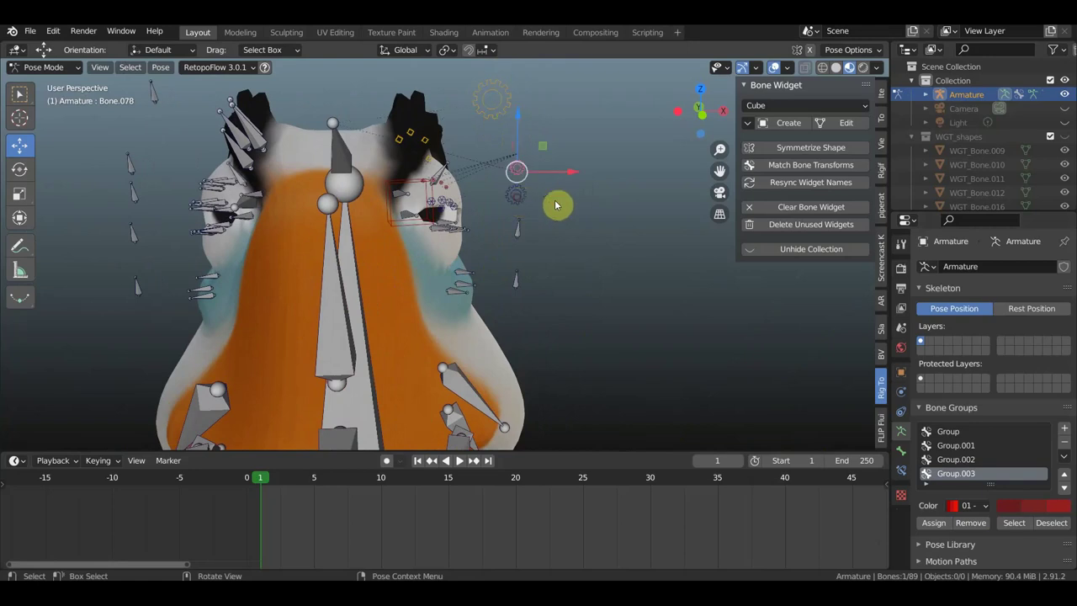
{"action": "left_click", "coordinate": [519, 221]}
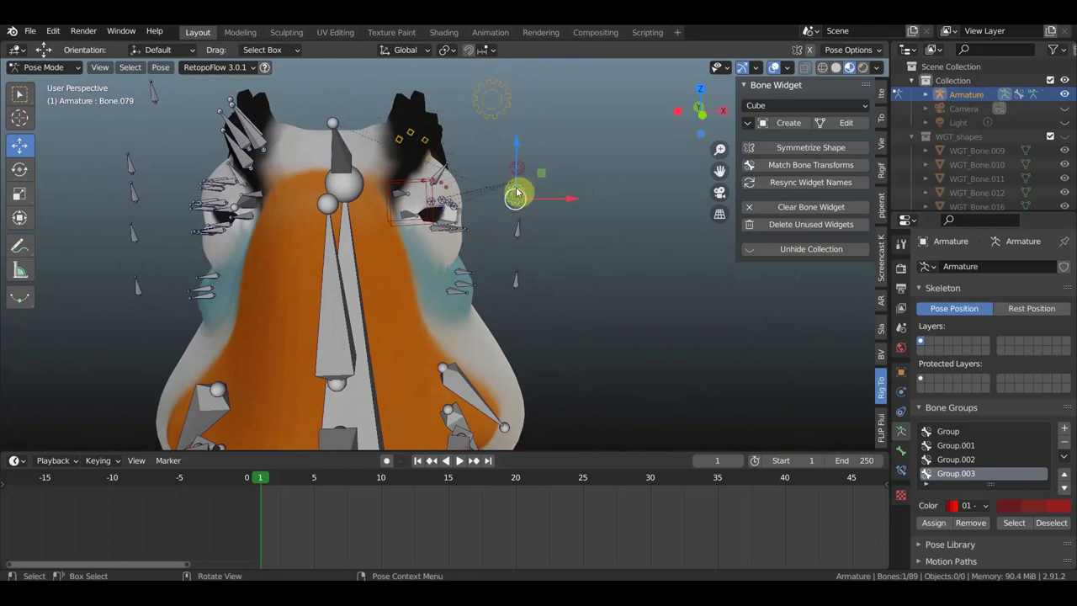
{"action": "scroll", "coordinate": [558, 228], "scroll_direction": "up", "scroll_amount": 3}
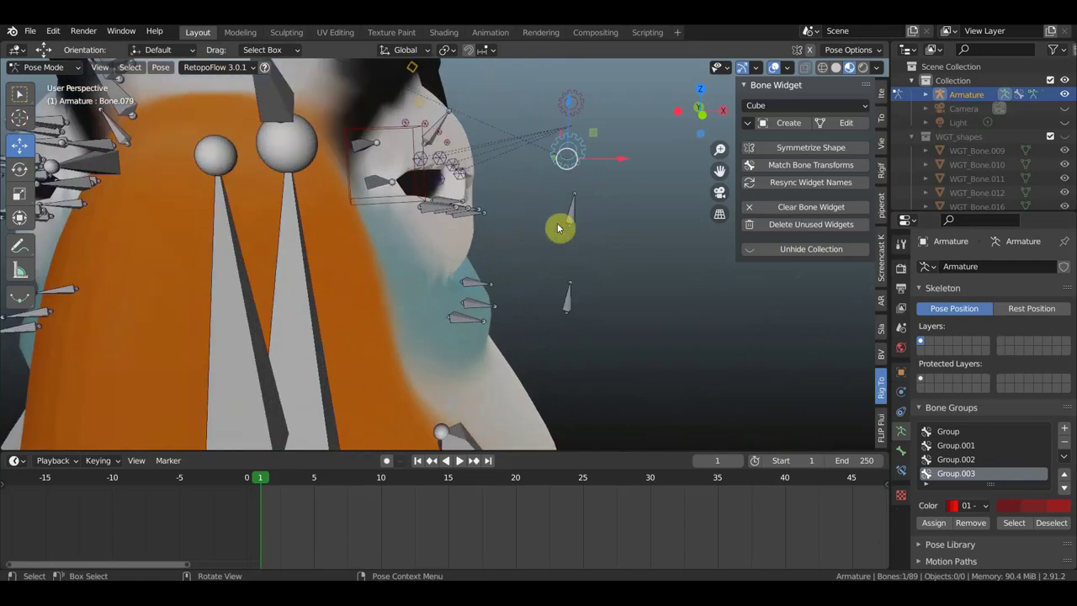
{"action": "scroll", "coordinate": [557, 227], "scroll_direction": "down", "scroll_amount": 3}
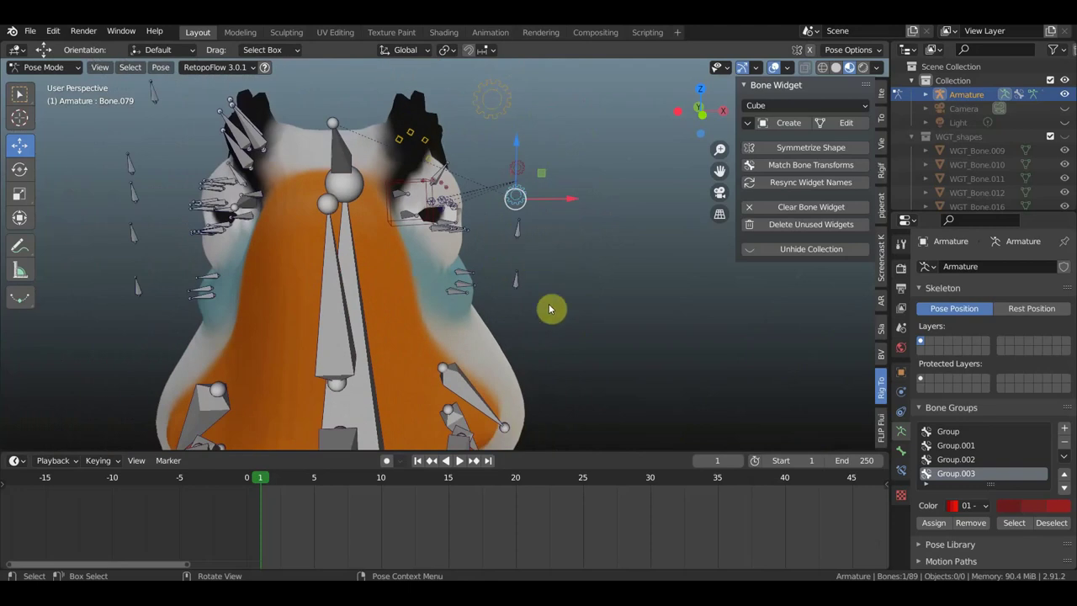
{"action": "middle_click_drag", "start_coordinate": [396, 297], "coordinate": [308, 296]}
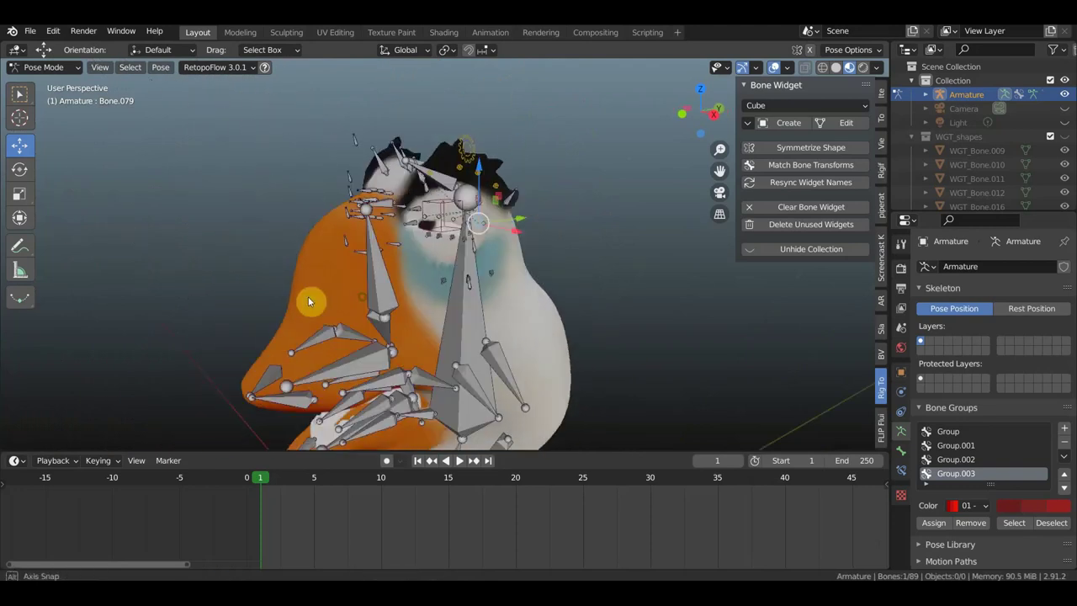
Step: Select Bone.008, try Cube then Root widgets, and switch the shape to Finger
{"action": "left_click", "coordinate": [383, 292]}
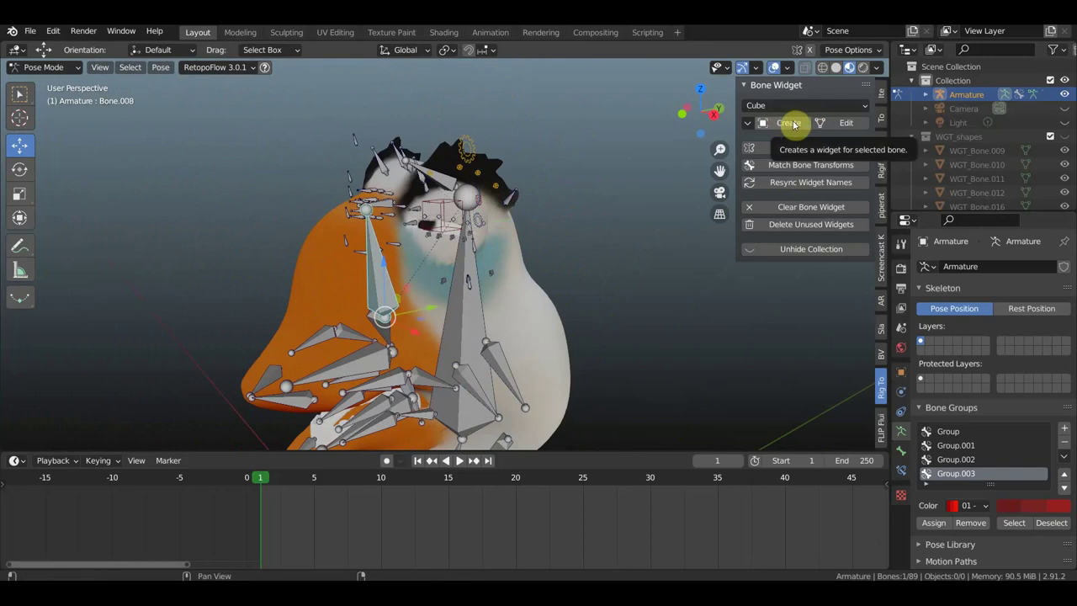
{"action": "left_click", "coordinate": [789, 124]}
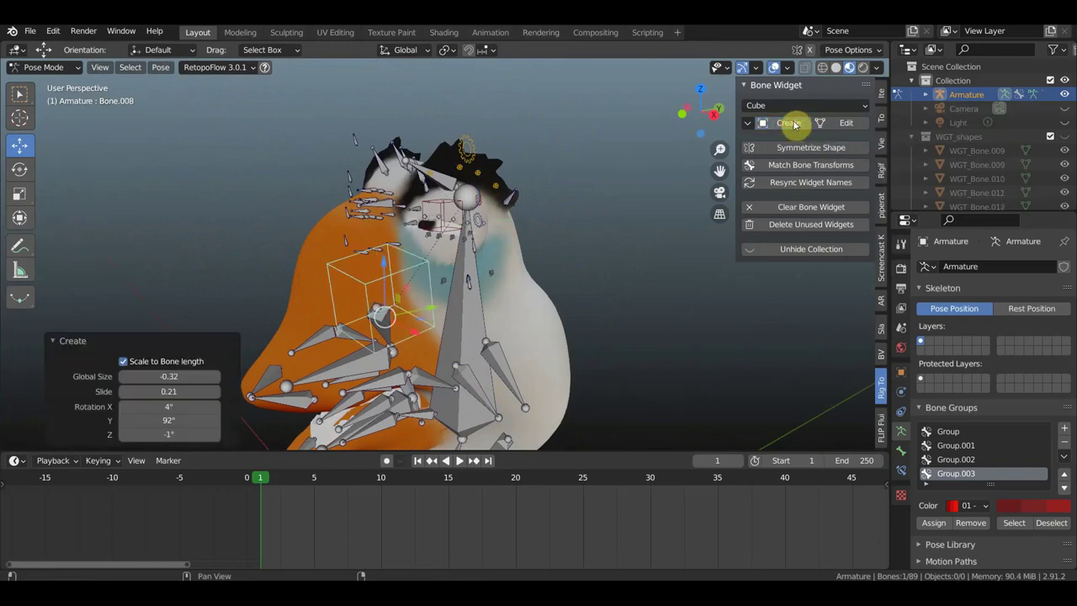
{"action": "left_click", "coordinate": [793, 107]}
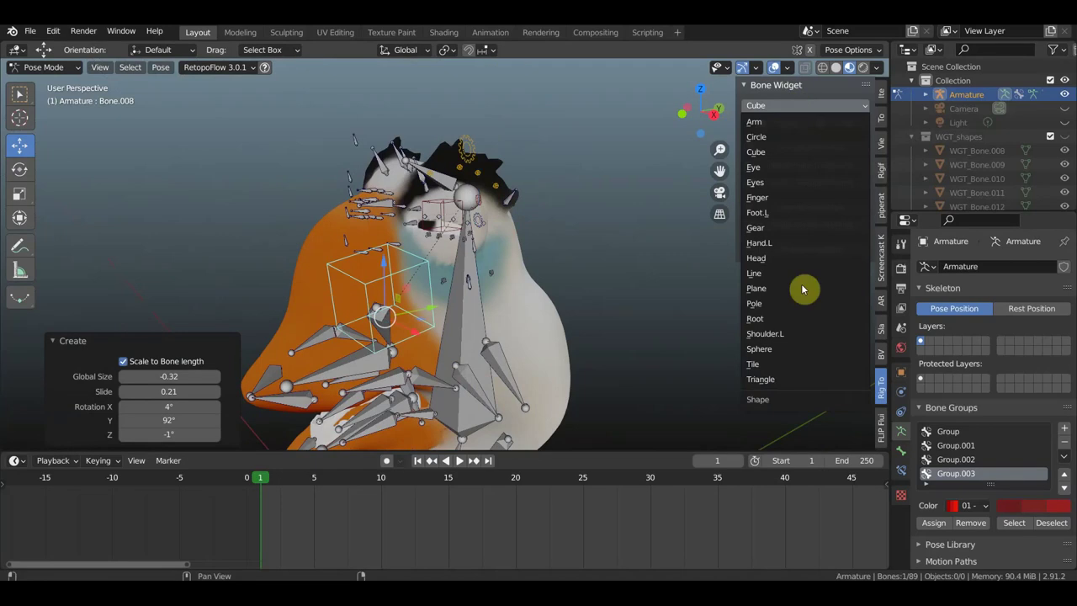
{"action": "left_click", "coordinate": [762, 320]}
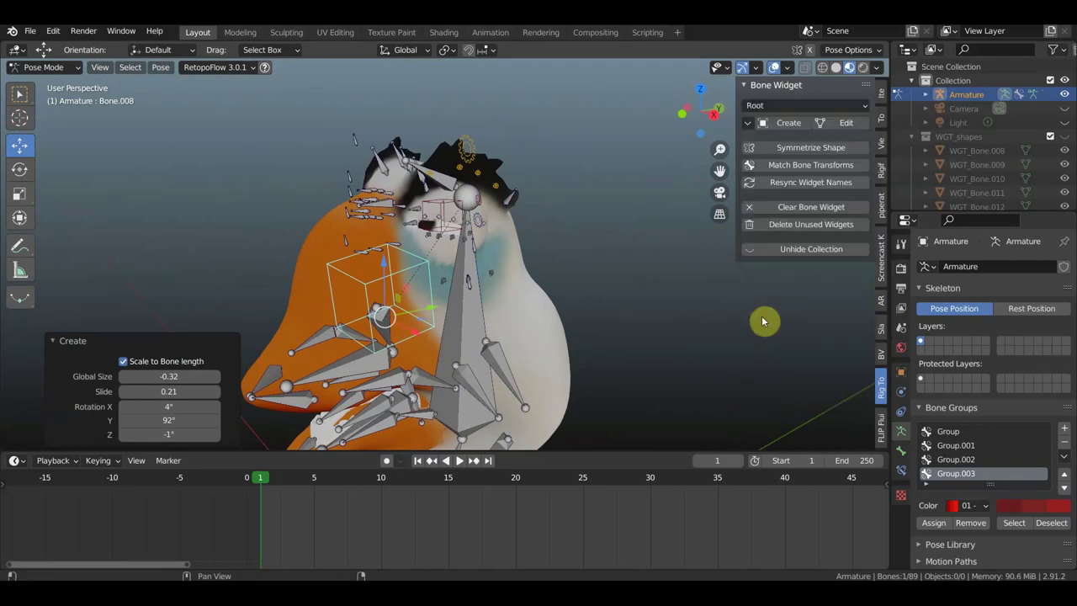
{"action": "left_click", "coordinate": [788, 123]}
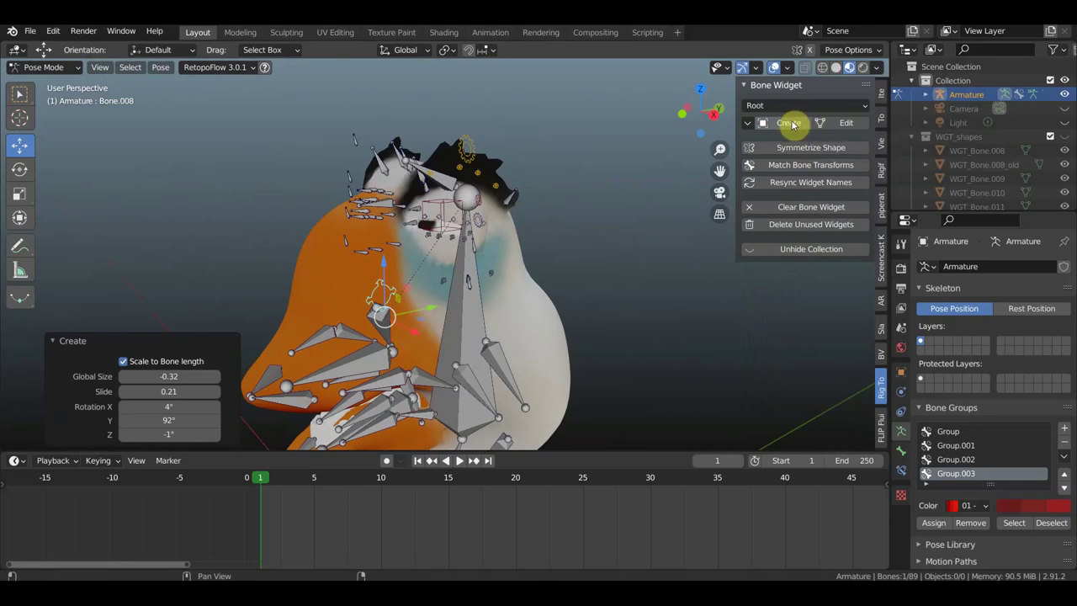
{"action": "left_click", "coordinate": [779, 105]}
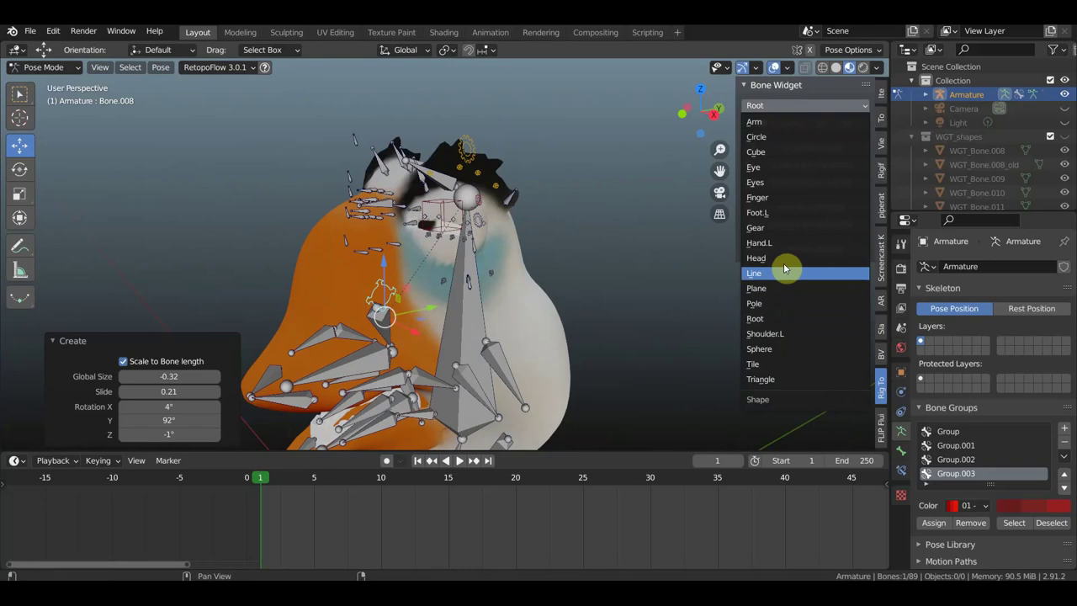
{"action": "left_click", "coordinate": [772, 199]}
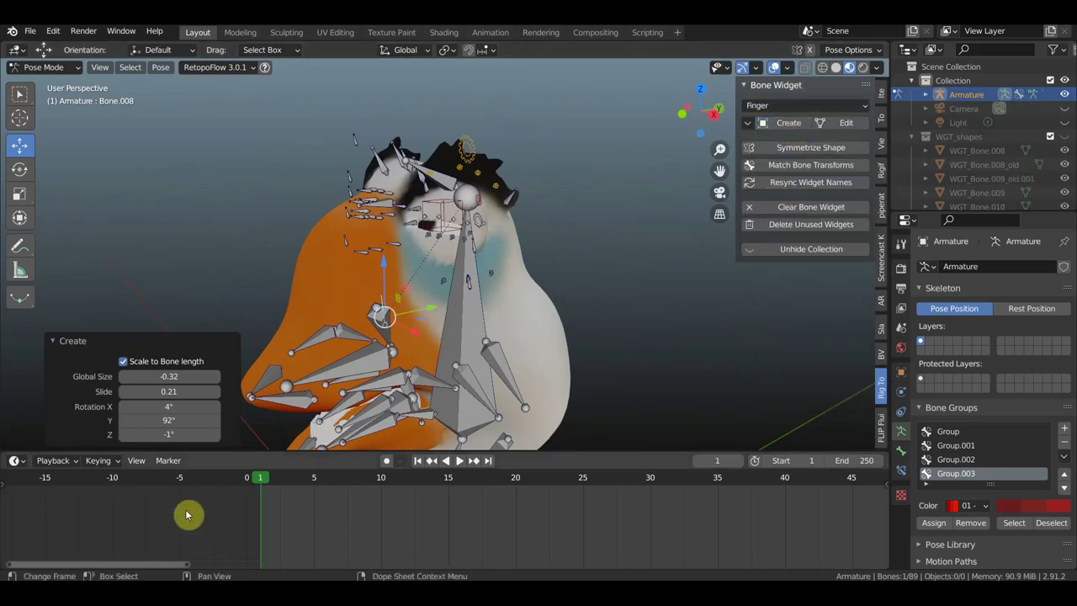
Step: Scale Bone.008's Finger widget to global size 0.94 so it reaches toward the head
{"action": "key", "text": "minus"}
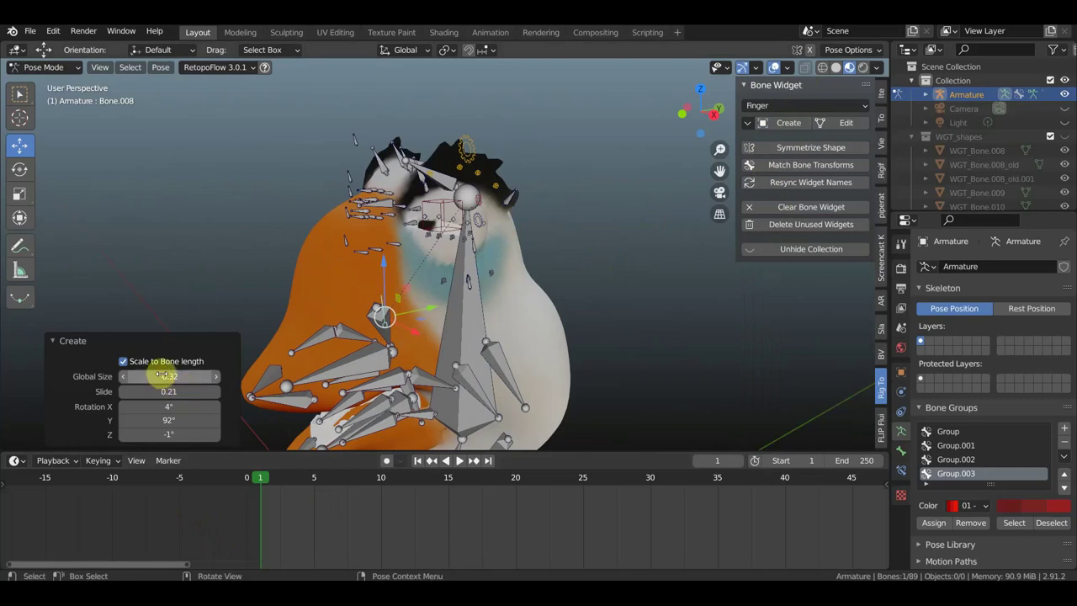
{"action": "left_click", "coordinate": [162, 376]}
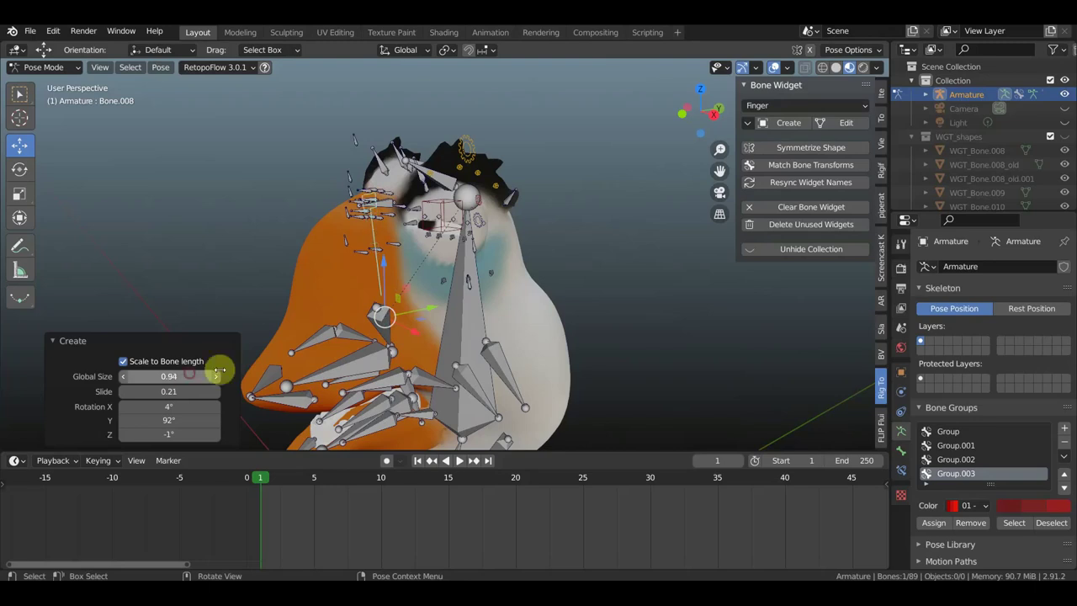
{"action": "middle_click_drag", "start_coordinate": [617, 269], "coordinate": [467, 227]}
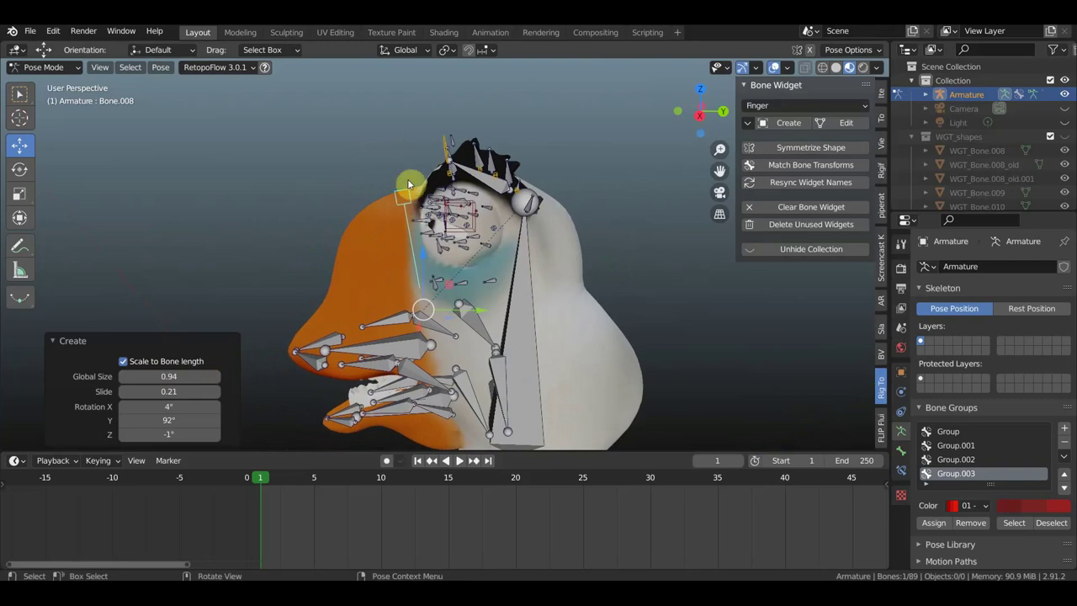
{"action": "mouse_move", "coordinate": [402, 195]}
{"action": "middle_mouse_down"}
{"action": "mouse_move", "coordinate": [477, 185]}
{"action": "mouse_move", "coordinate": [457, 193]}
{"action": "middle_mouse_up"}
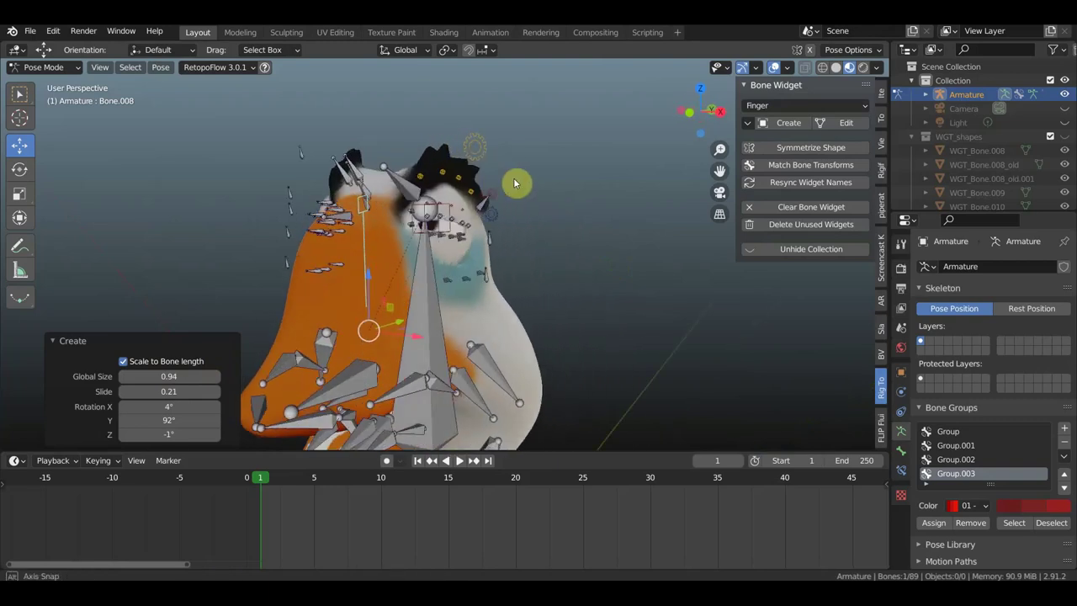
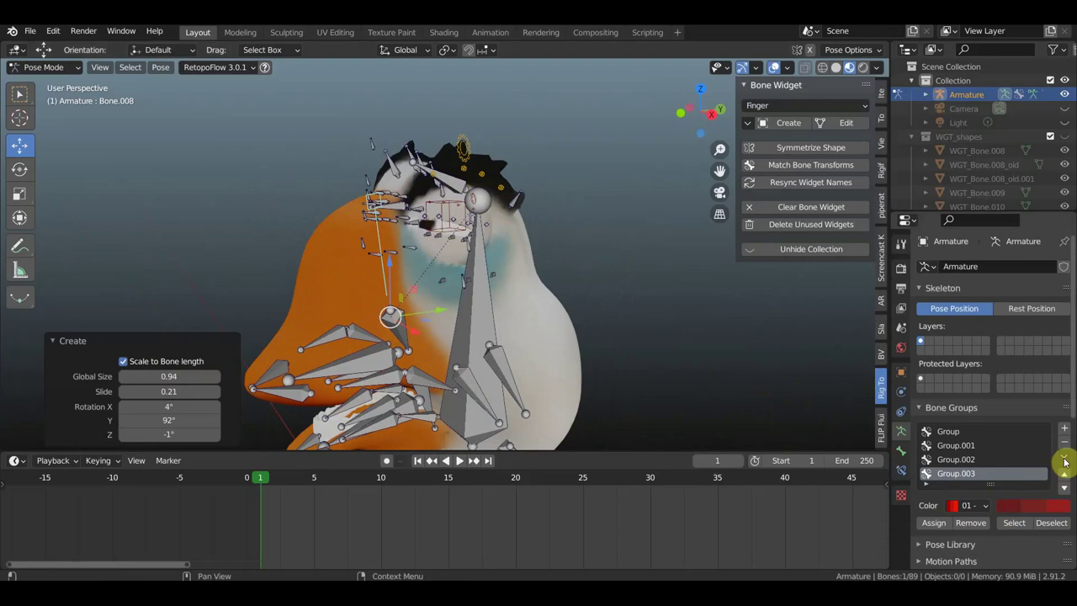
Step: Assign the selected bones to the red bone group Group.003, then select the right-cheek control bones
{"action": "left_click", "coordinate": [935, 528]}
{"action": "mouse_move", "coordinate": [632, 449]}
{"action": "middle_mouse_down"}
{"action": "mouse_move", "coordinate": [613, 423]}
{"action": "mouse_move", "coordinate": [673, 425]}
{"action": "middle_mouse_up"}
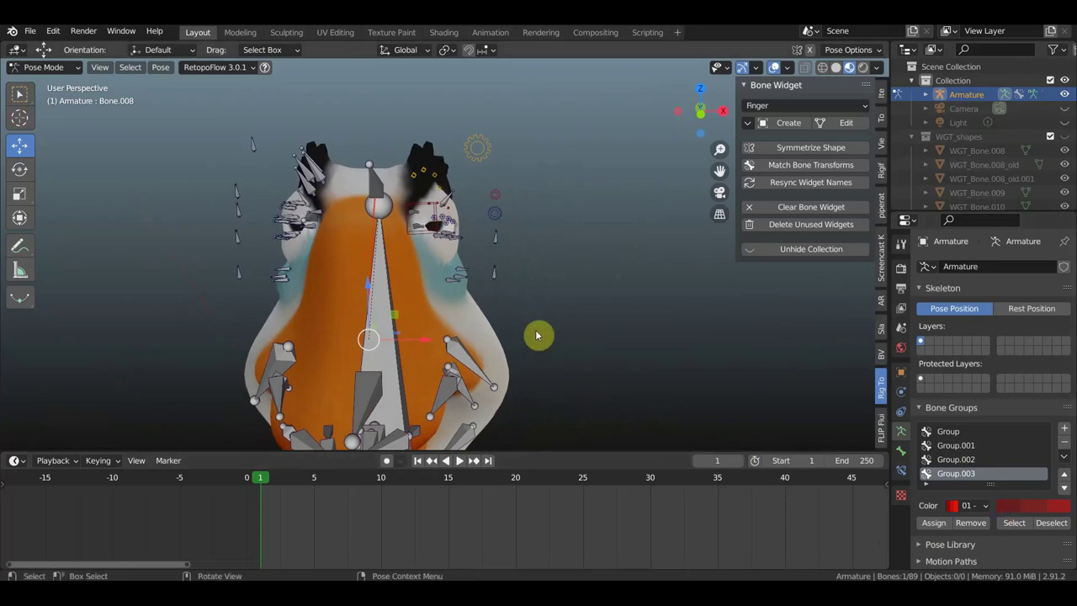
{"action": "left_click_drag", "start_coordinate": [443, 269], "coordinate": [518, 289]}
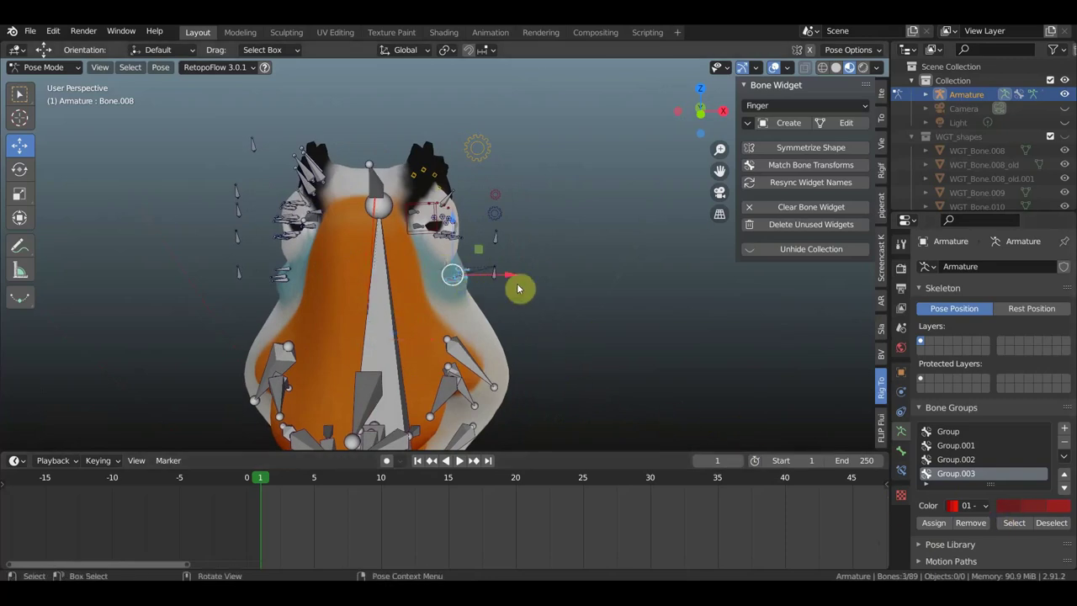
{"action": "mouse_move", "coordinate": [545, 274]}
{"action": "middle_mouse_down"}
{"action": "mouse_move", "coordinate": [504, 294]}
{"action": "mouse_move", "coordinate": [524, 291]}
{"action": "middle_mouse_up"}
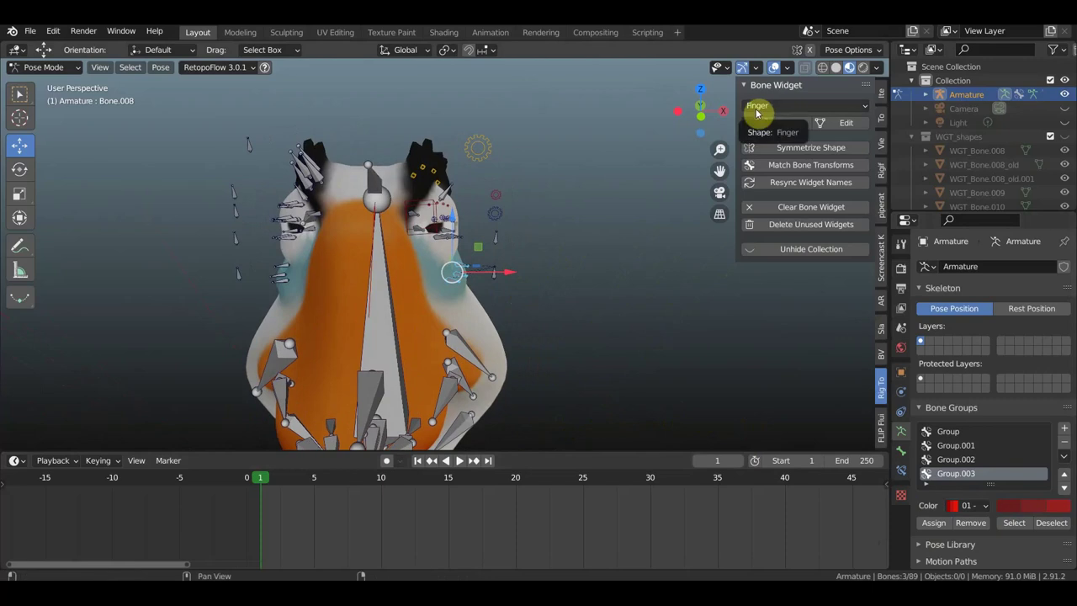
{"action": "left_click", "coordinate": [791, 107]}
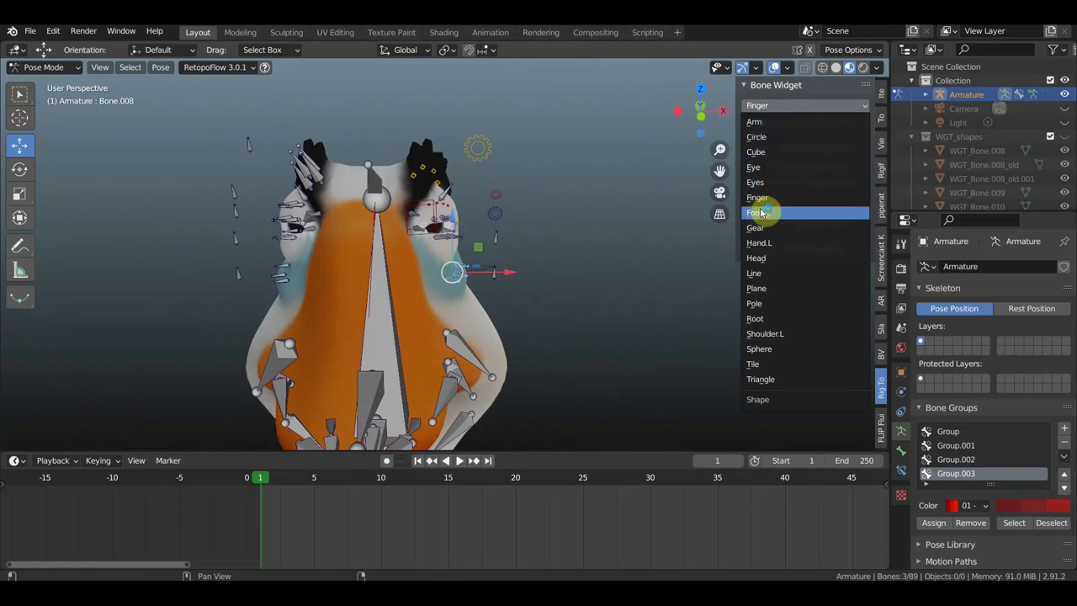
Step: Create cube widgets on the right-cheek control bones, shrunk to global size 0.19
{"action": "left_click", "coordinate": [756, 151]}
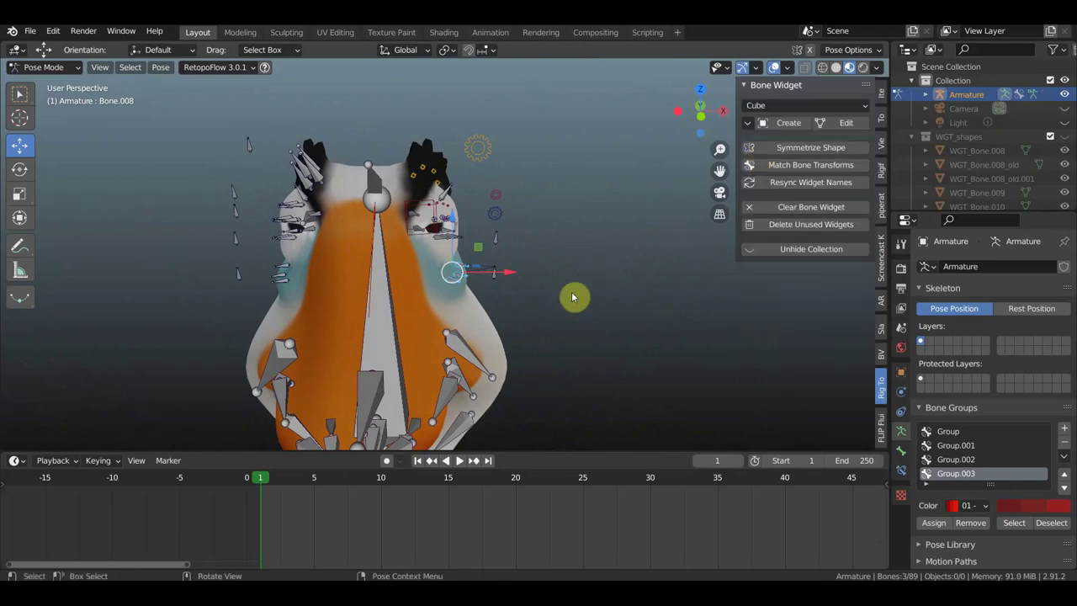
{"action": "left_click", "coordinate": [788, 123]}
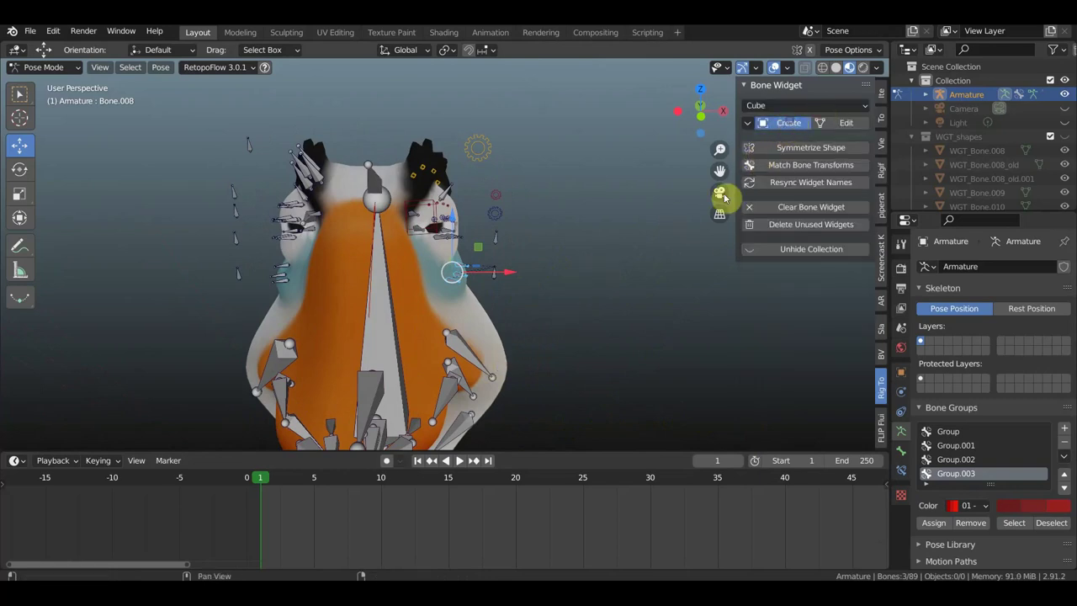
{"action": "left_click_drag", "start_coordinate": [173, 377], "coordinate": [151, 378]}
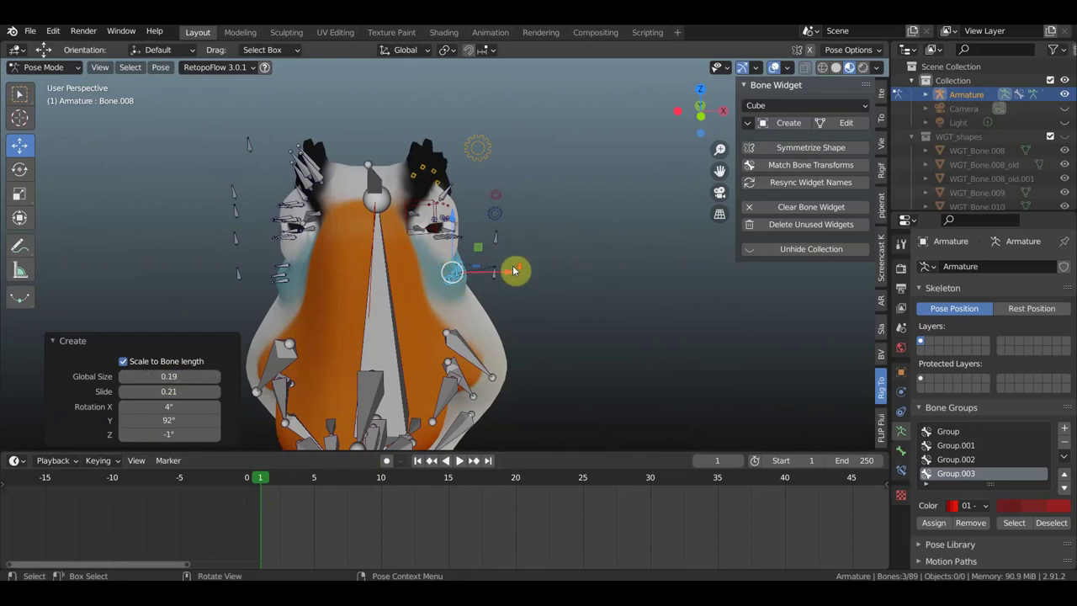
{"action": "scroll", "coordinate": [514, 270], "scroll_direction": "up", "scroll_amount": 4}
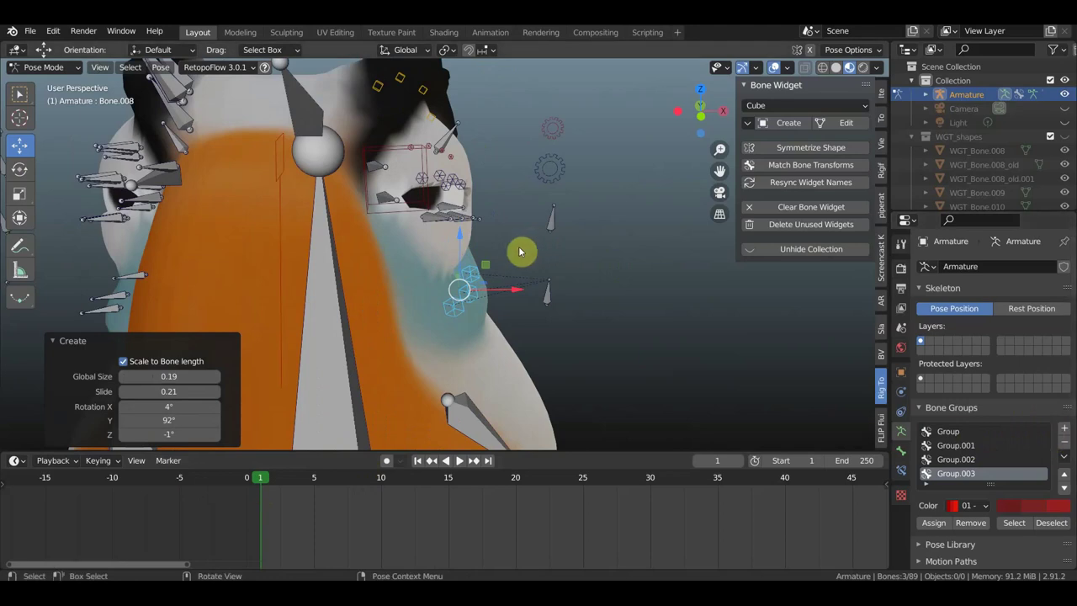
{"action": "middle_click_drag", "start_coordinate": [519, 250], "coordinate": [453, 286]}
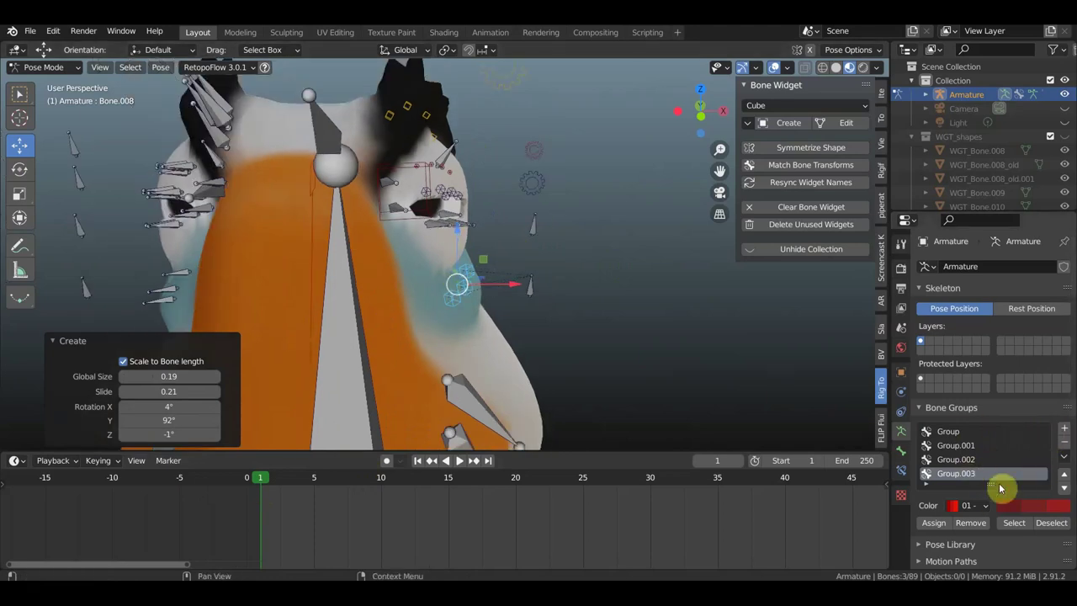
Step: Assign the right-cheek control bones to the yellow bone group 'Group'
{"action": "left_click", "coordinate": [949, 448]}
{"action": "left_click", "coordinate": [940, 432]}
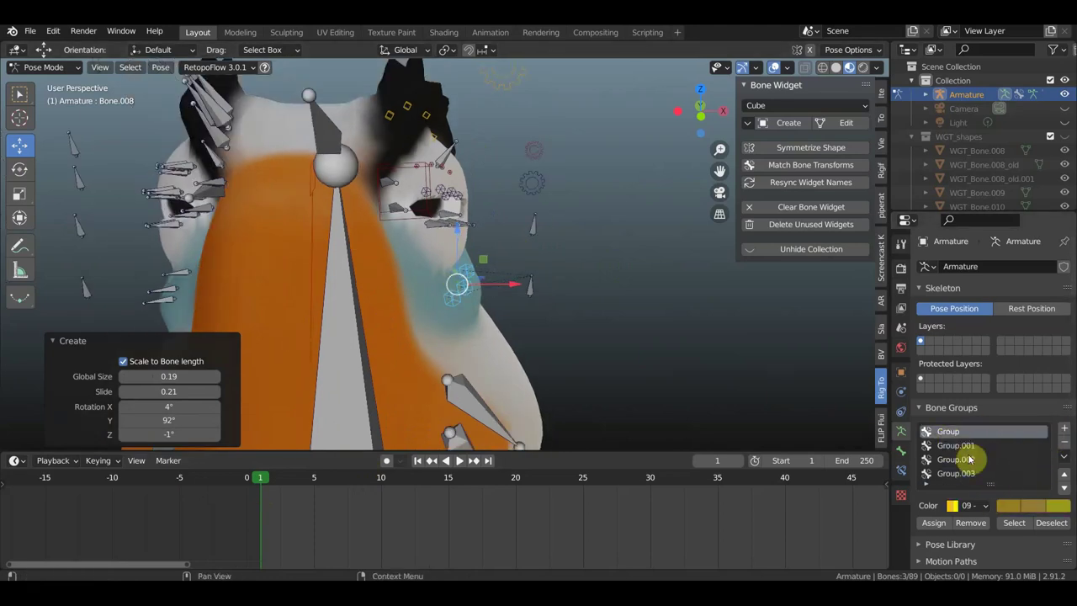
{"action": "left_click", "coordinate": [933, 522]}
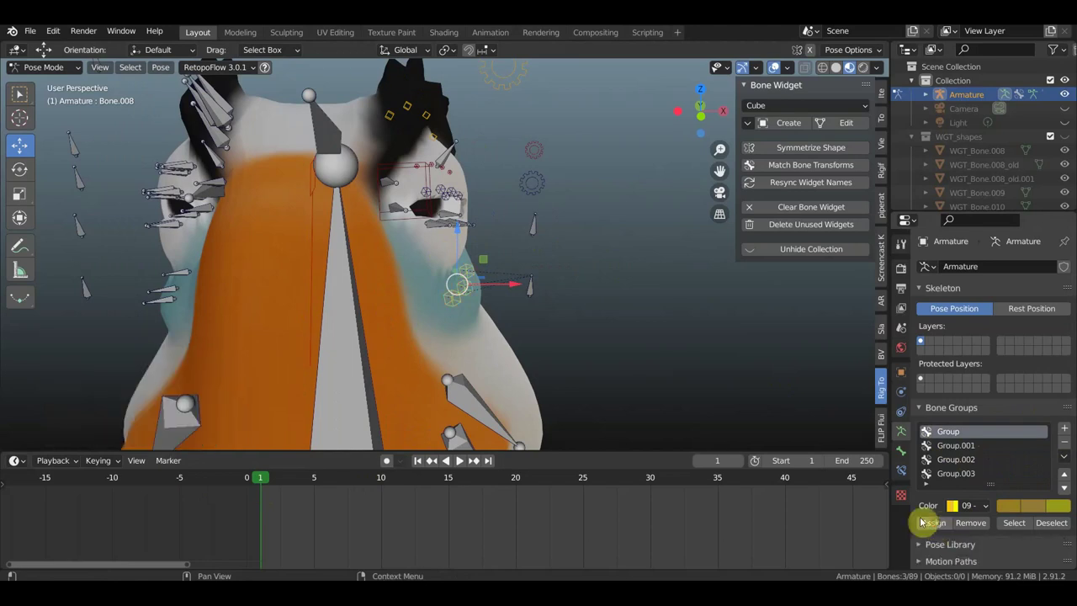
{"action": "left_click", "coordinate": [531, 291]}
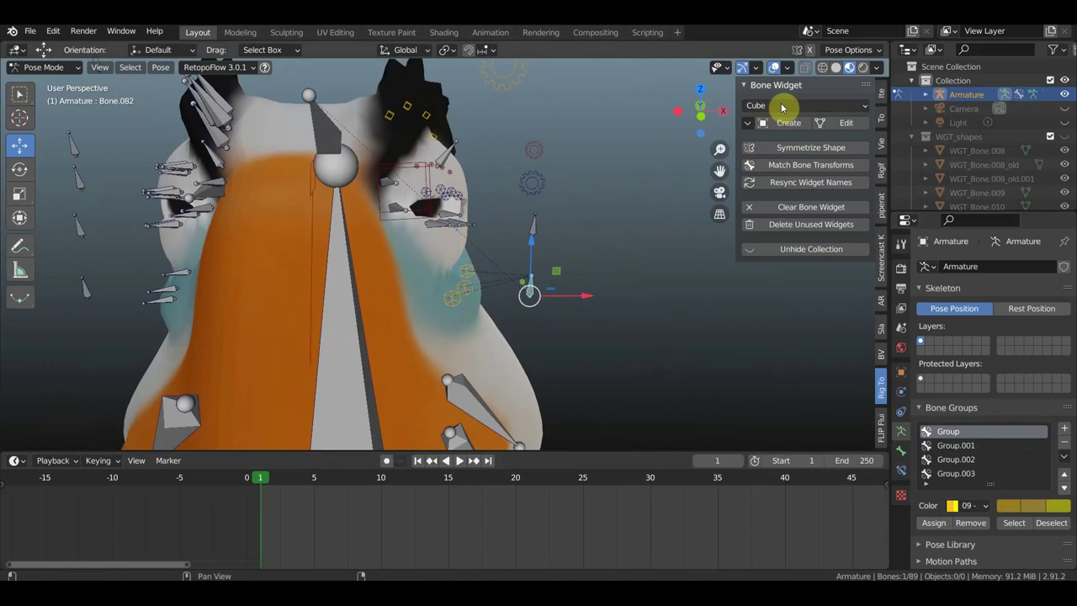
Step: Create a gear widget on Bone.082: size 1.63, slide 0.57, rotation X -43°, Y 121°
{"action": "left_click", "coordinate": [781, 106]}
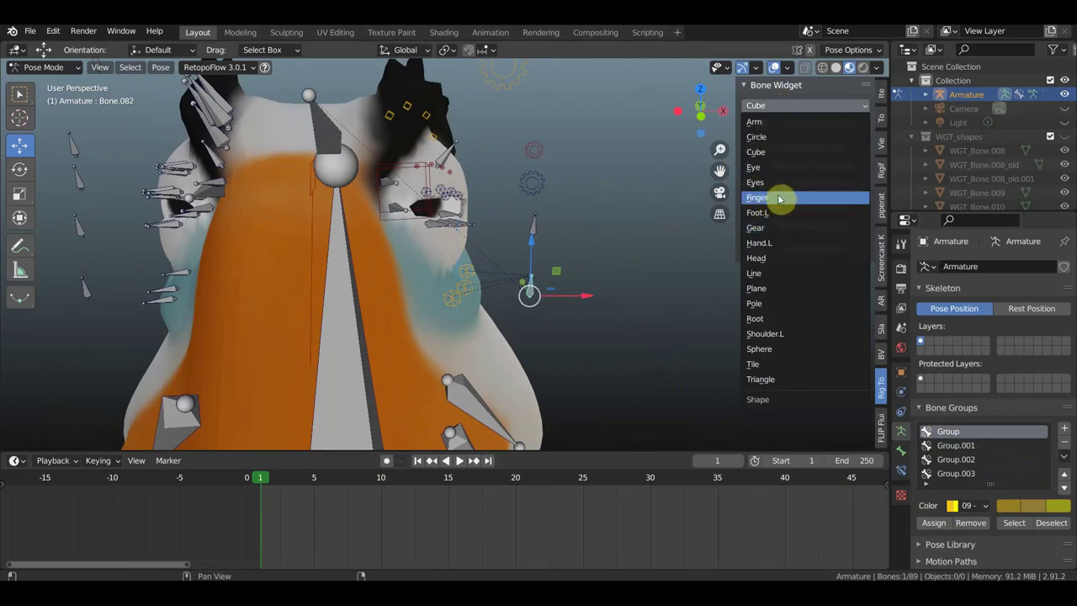
{"action": "left_click", "coordinate": [762, 233]}
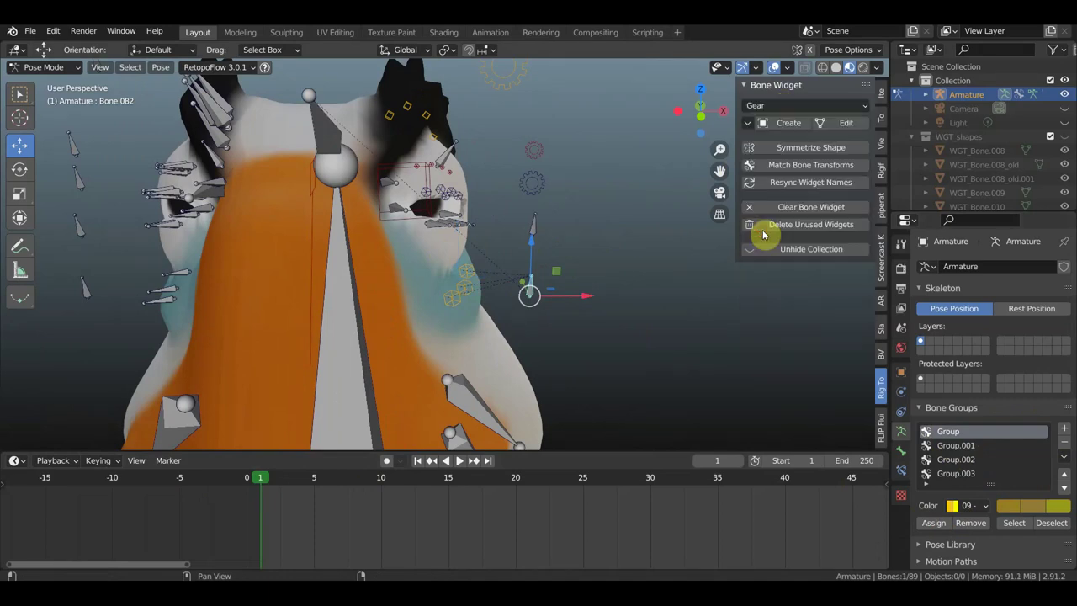
{"action": "left_click", "coordinate": [782, 123]}
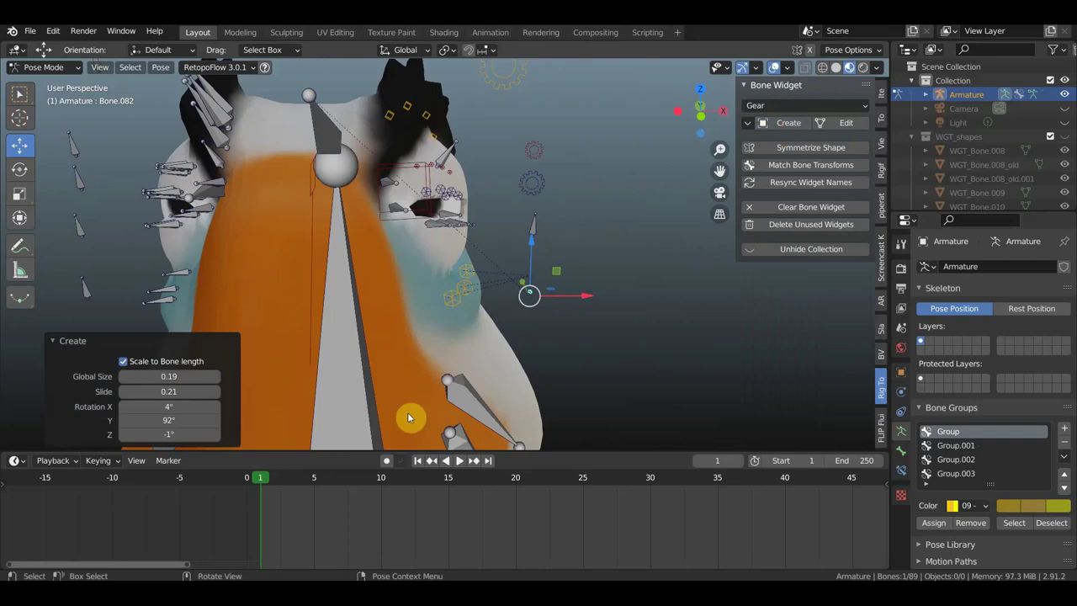
{"action": "left_click_drag", "start_coordinate": [139, 376], "coordinate": [169, 376]}
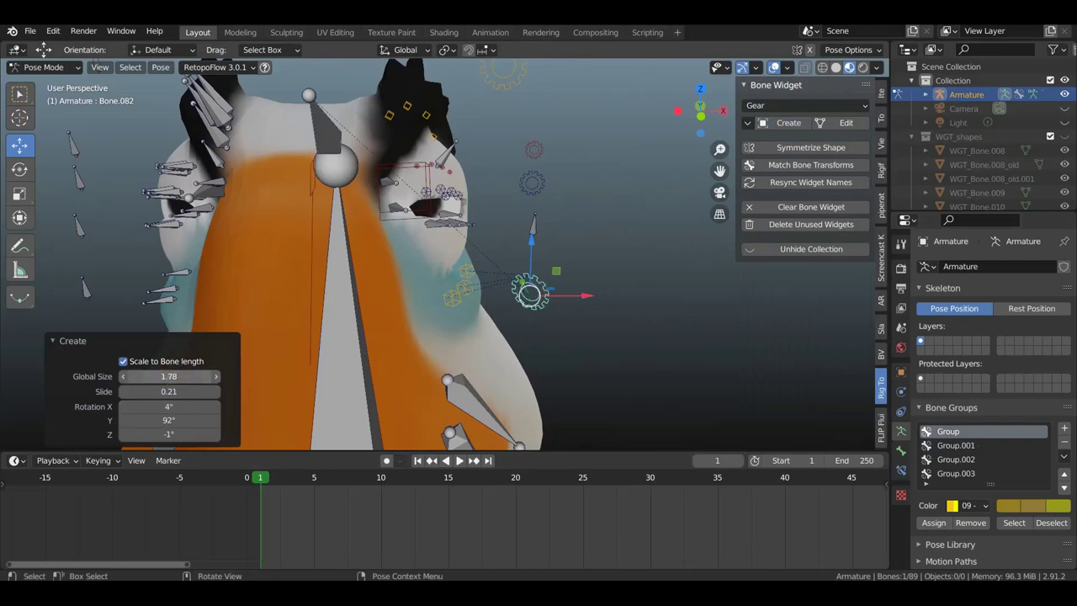
{"action": "left_click_drag", "start_coordinate": [168, 376], "coordinate": [163, 380]}
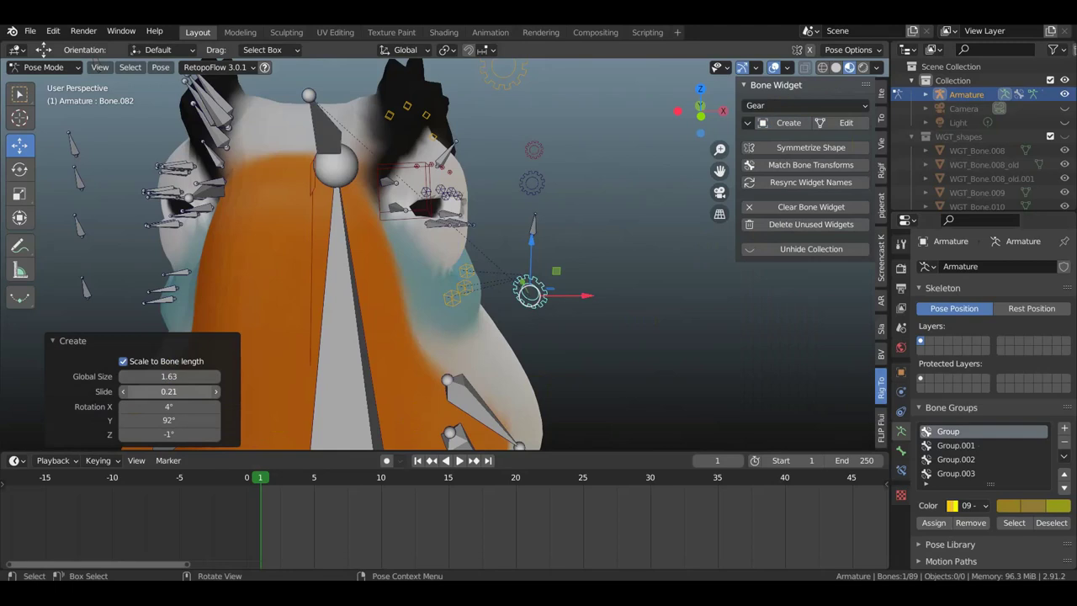
{"action": "left_click_drag", "start_coordinate": [169, 391], "coordinate": [194, 391]}
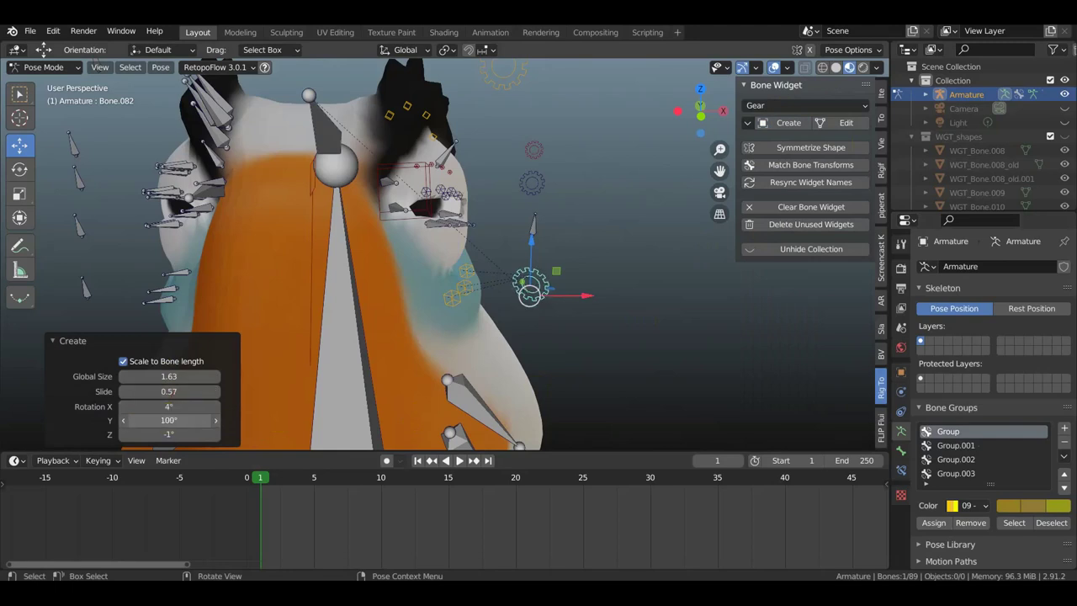
{"action": "left_click_drag", "start_coordinate": [168, 420], "coordinate": [172, 407]}
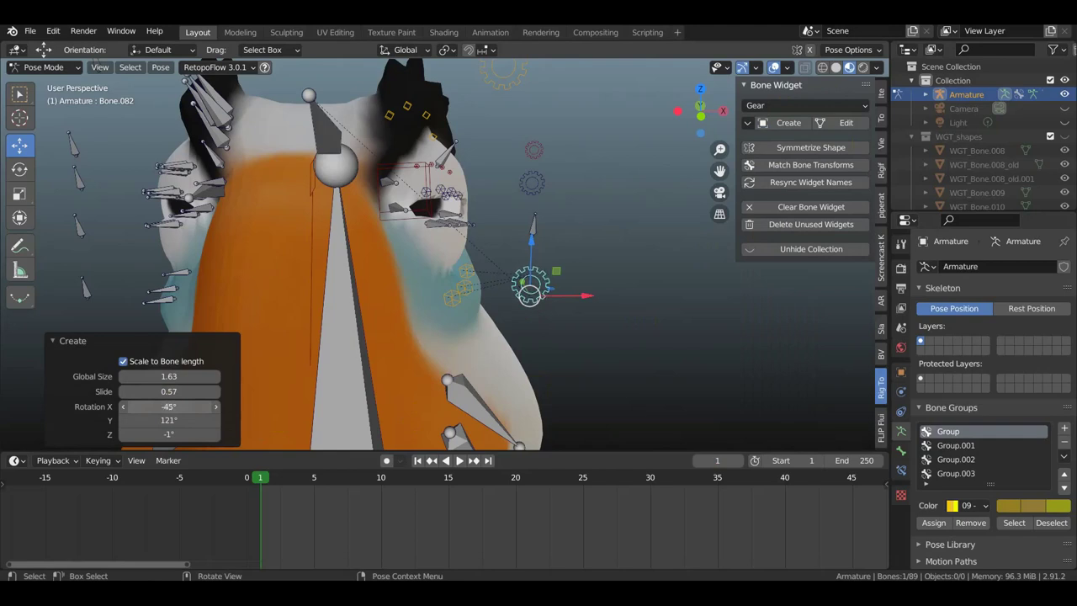
{"action": "left_click_drag", "start_coordinate": [168, 406], "coordinate": [173, 406]}
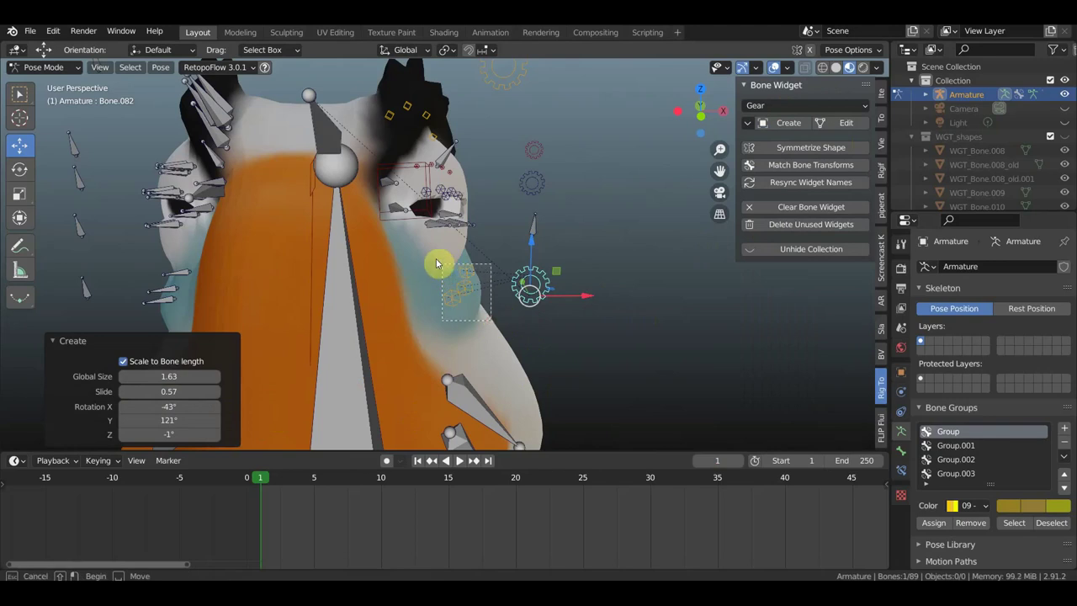
Step: Select the small cube controls plus the gear bone and assign them to the yellow group
{"action": "left_click_drag", "start_coordinate": [436, 258], "coordinate": [476, 294]}
{"action": "left_click", "coordinate": [542, 287], "text": "shift"}
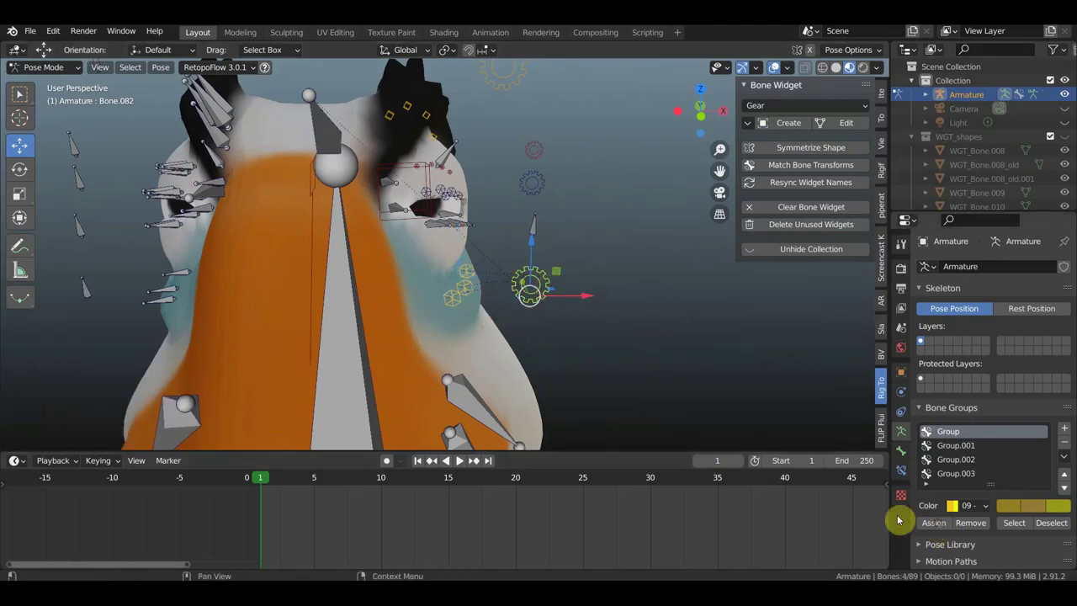
{"action": "left_click", "coordinate": [682, 359]}
{"action": "middle_click_drag", "start_coordinate": [665, 351], "coordinate": [663, 345]}
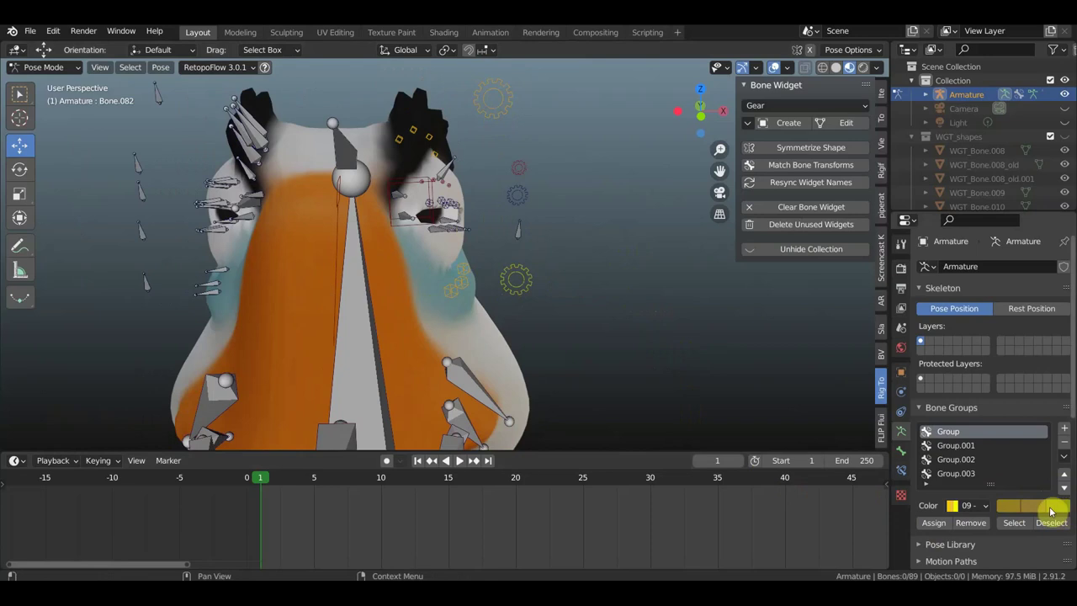
Step: Zoom in on the face and select the two eye control bones
{"action": "scroll", "coordinate": [644, 346], "scroll_direction": "up", "scroll_amount": 2}
{"action": "mouse_move", "coordinate": [644, 346]}
{"action": "middle_mouse_down"}
{"action": "mouse_move", "coordinate": [592, 340]}
{"action": "mouse_move", "coordinate": [512, 221]}
{"action": "mouse_move", "coordinate": [458, 223]}
{"action": "mouse_move", "coordinate": [474, 233]}
{"action": "middle_mouse_up"}
{"action": "left_click_drag", "start_coordinate": [493, 232], "coordinate": [409, 214]}
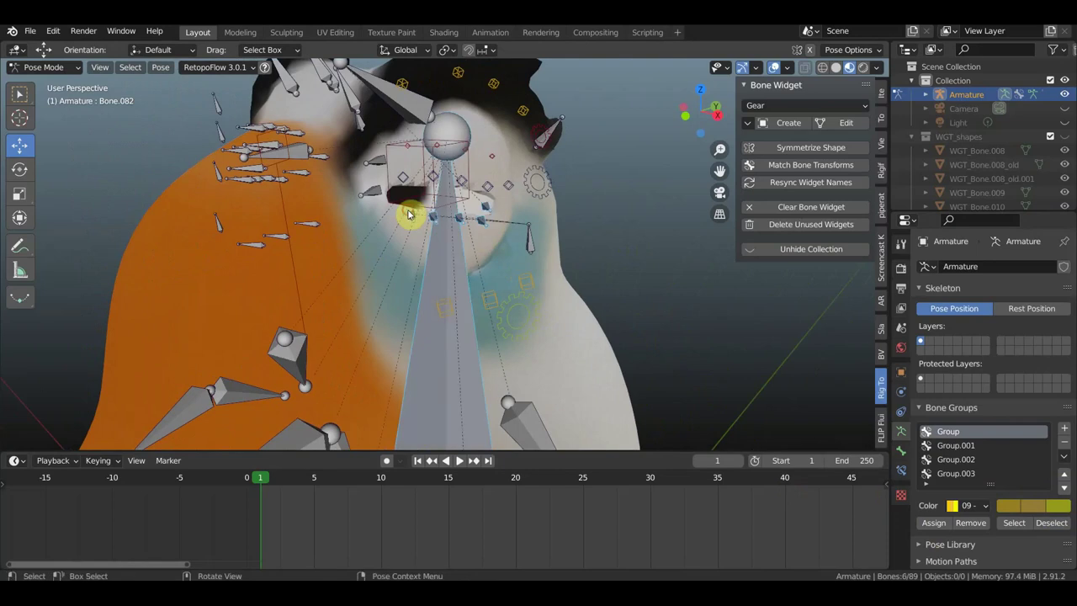
{"action": "left_click", "coordinate": [486, 214], "text": "shift"}
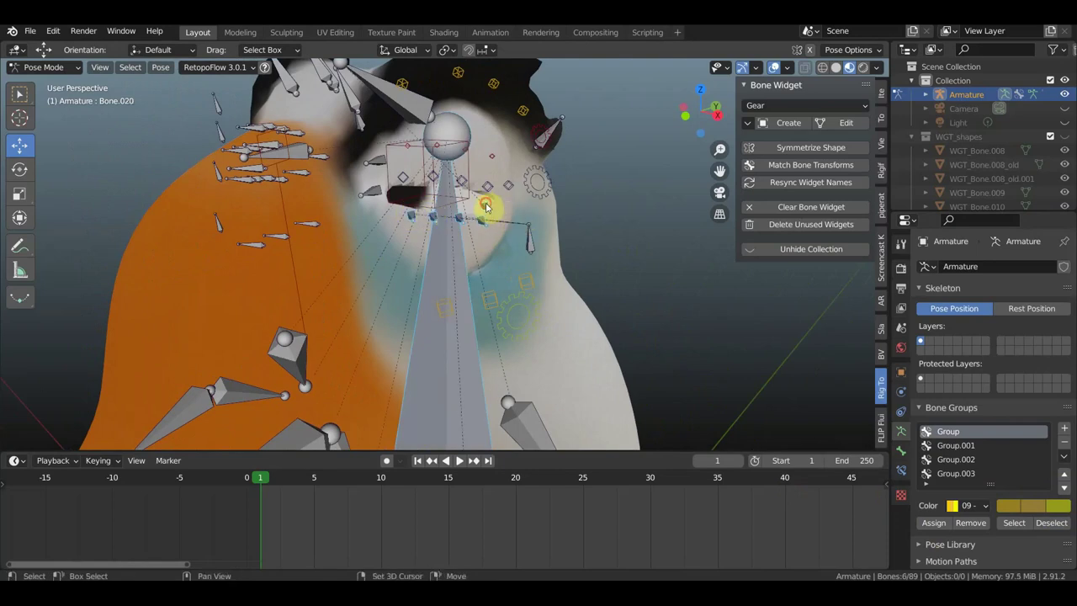
{"action": "left_click", "coordinate": [510, 212], "text": "shift"}
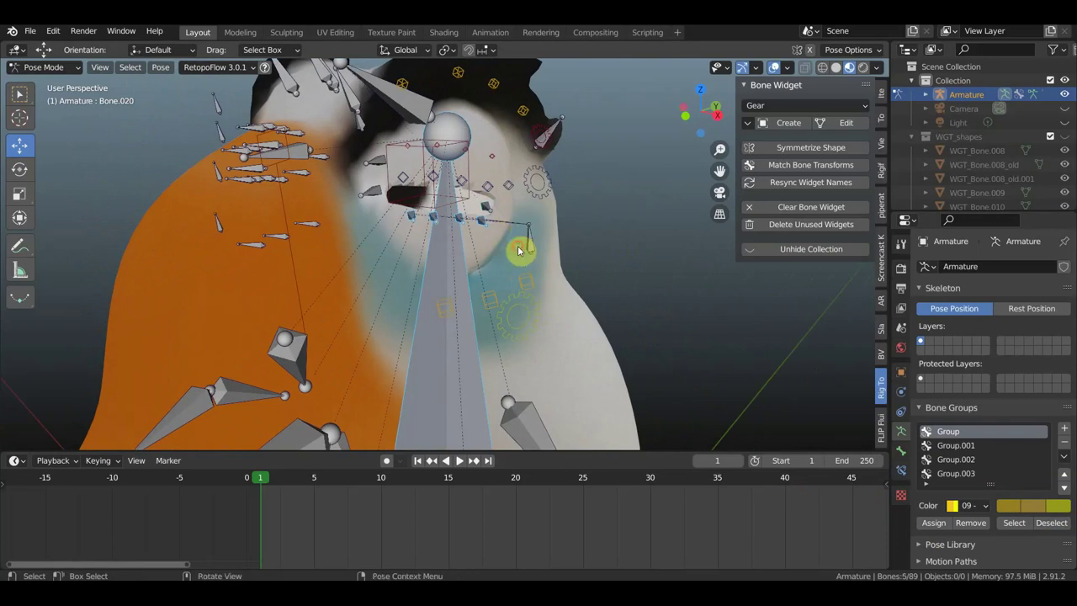
{"action": "left_click", "coordinate": [501, 245]}
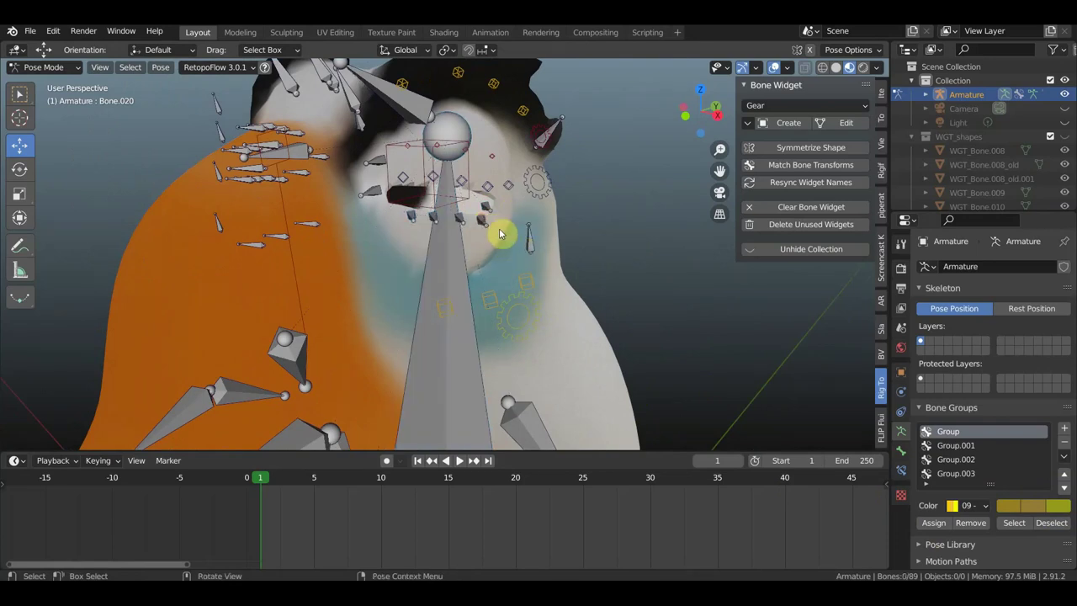
{"action": "mouse_move", "coordinate": [500, 235]}
{"action": "middle_mouse_down"}
{"action": "mouse_move", "coordinate": [543, 247]}
{"action": "mouse_move", "coordinate": [478, 222]}
{"action": "middle_mouse_up"}
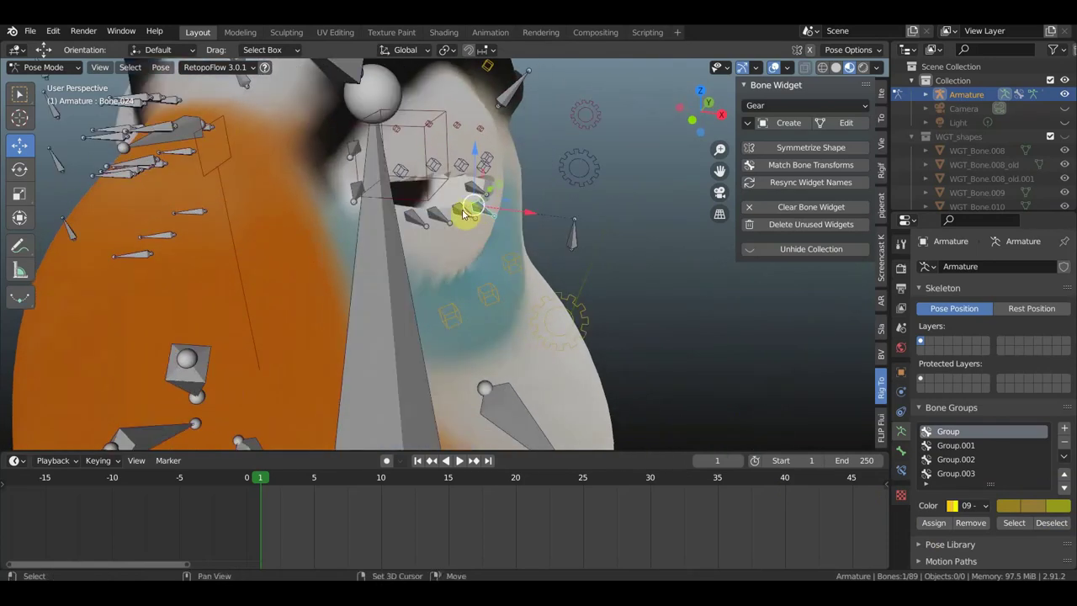
{"action": "left_click", "coordinate": [438, 217], "text": "shift"}
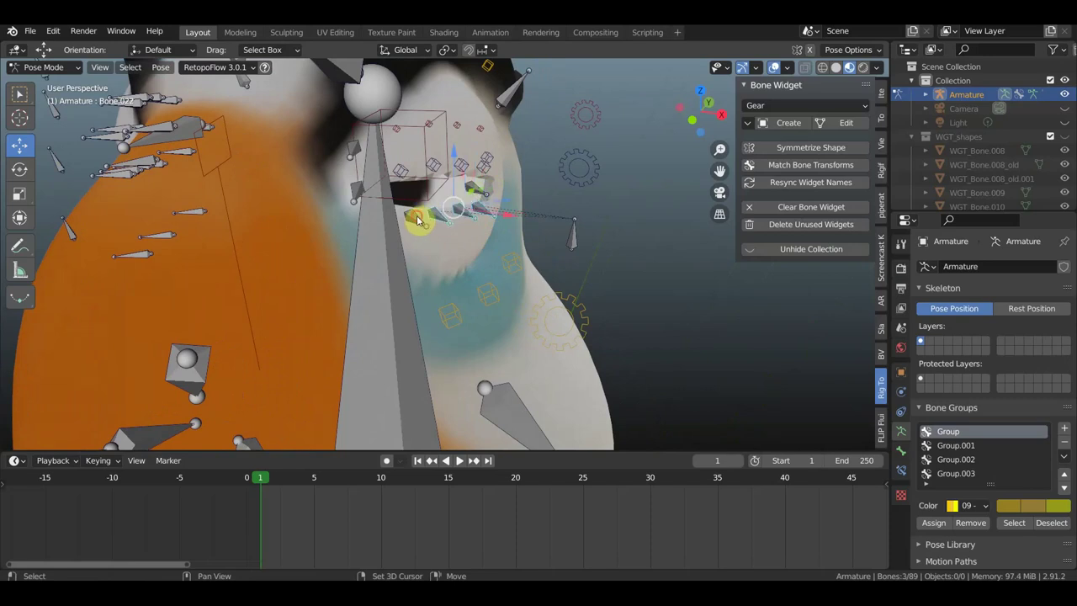
{"action": "left_click", "coordinate": [418, 220], "text": "shift"}
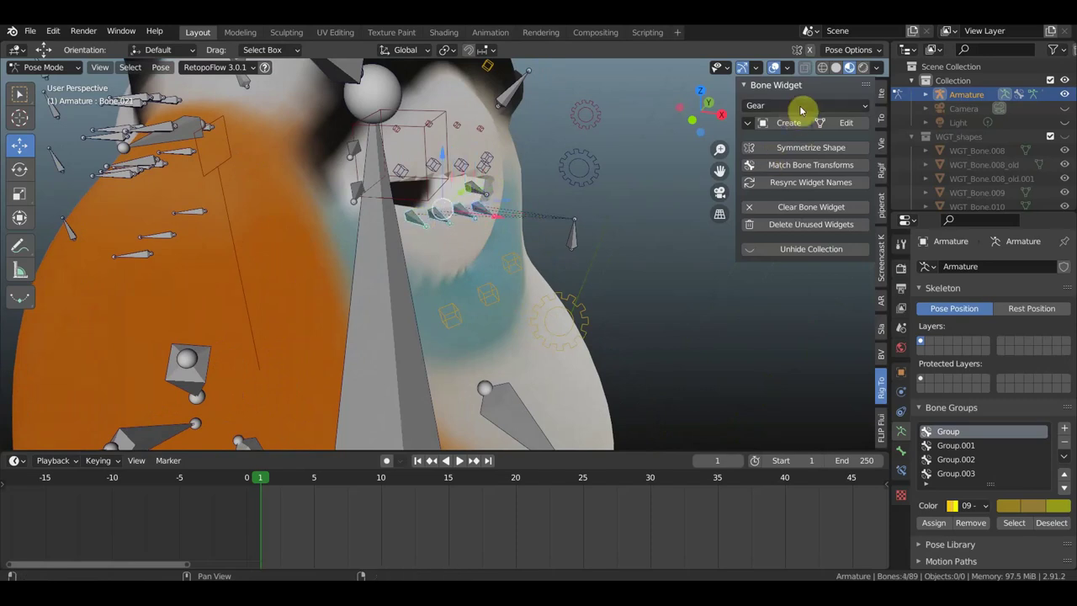
Step: Give the selected eye bones cube widgets scaled down to global size 0.13
{"action": "left_click", "coordinate": [801, 108]}
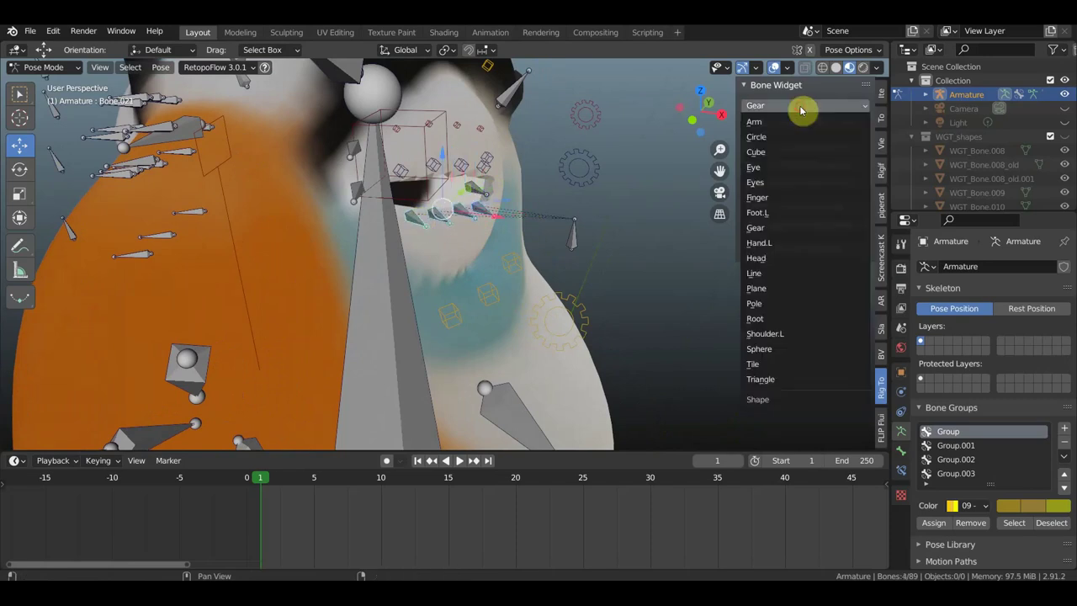
{"action": "left_click", "coordinate": [758, 152]}
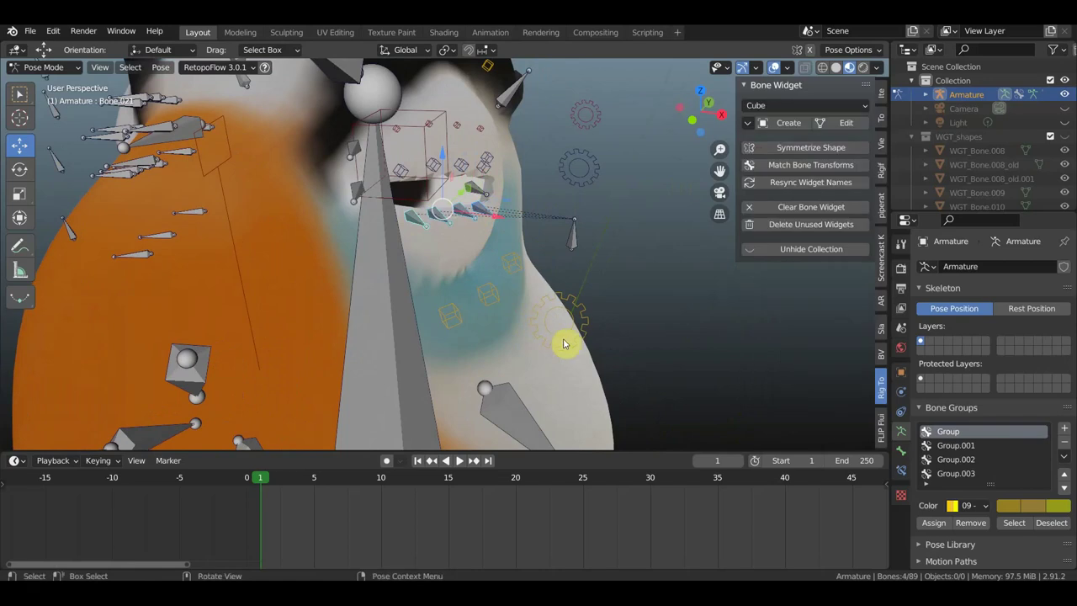
{"action": "left_click", "coordinate": [789, 124]}
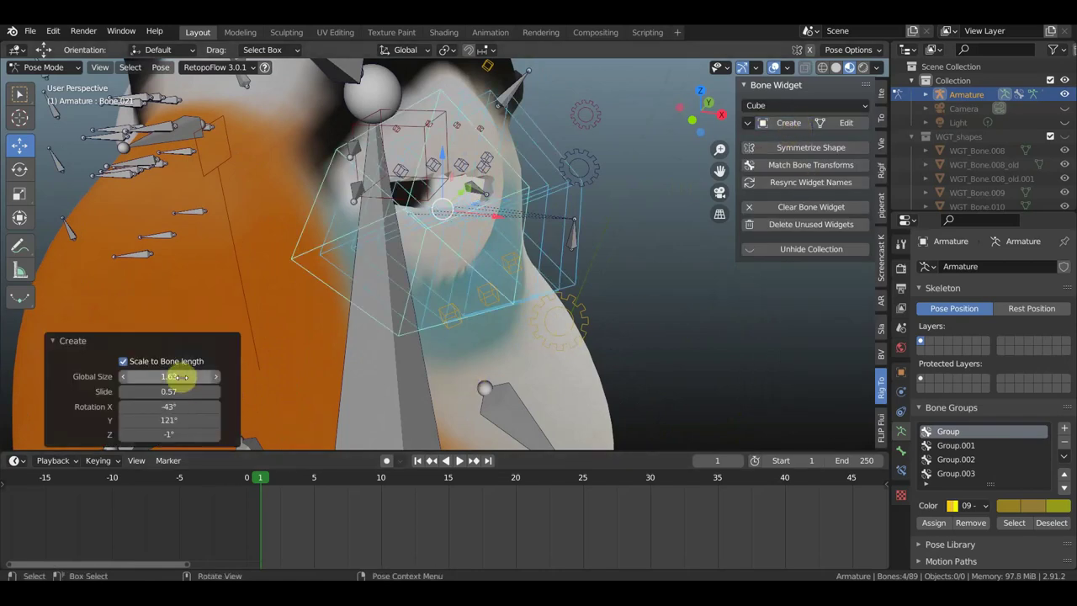
{"action": "left_click_drag", "start_coordinate": [169, 376], "coordinate": [126, 376]}
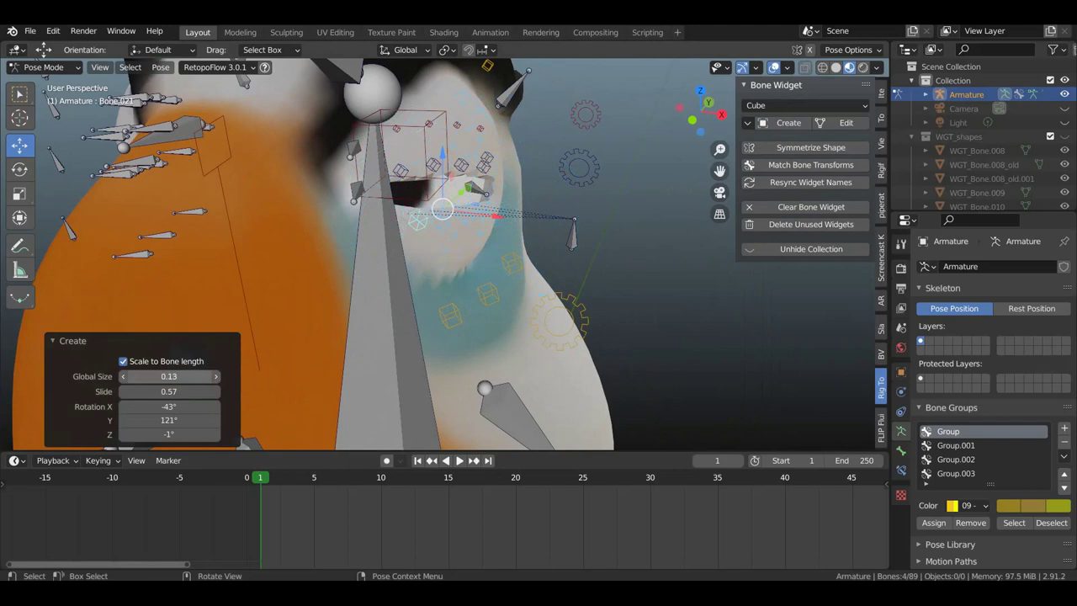
{"action": "left_click_drag", "start_coordinate": [173, 376], "coordinate": [167, 376]}
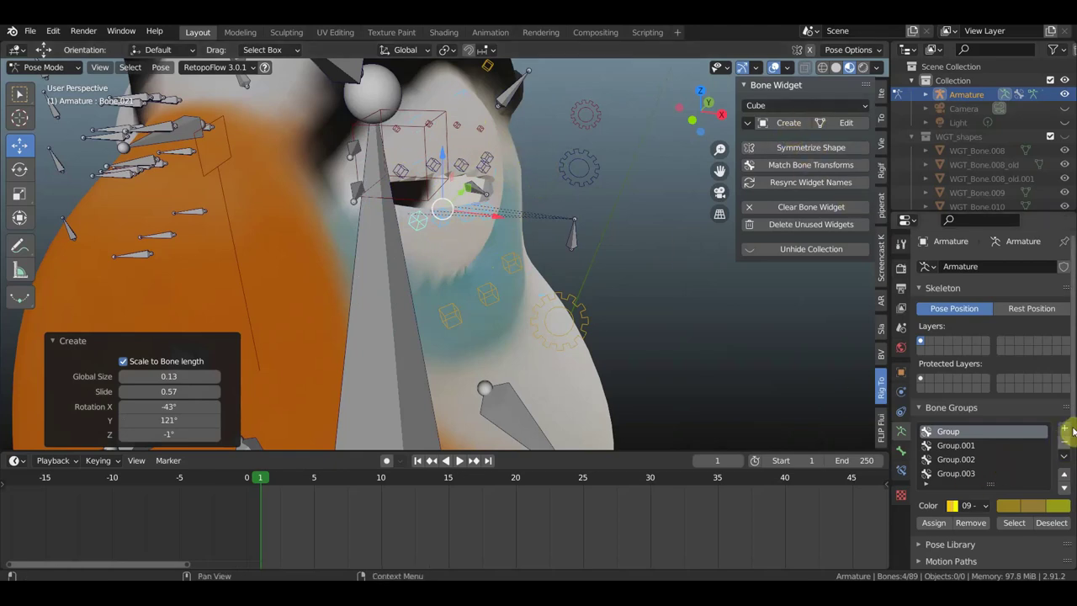
Step: Create a new green bone group using Color Set 03 and assign the cube eye bones to it
{"action": "left_click", "coordinate": [1065, 430]}
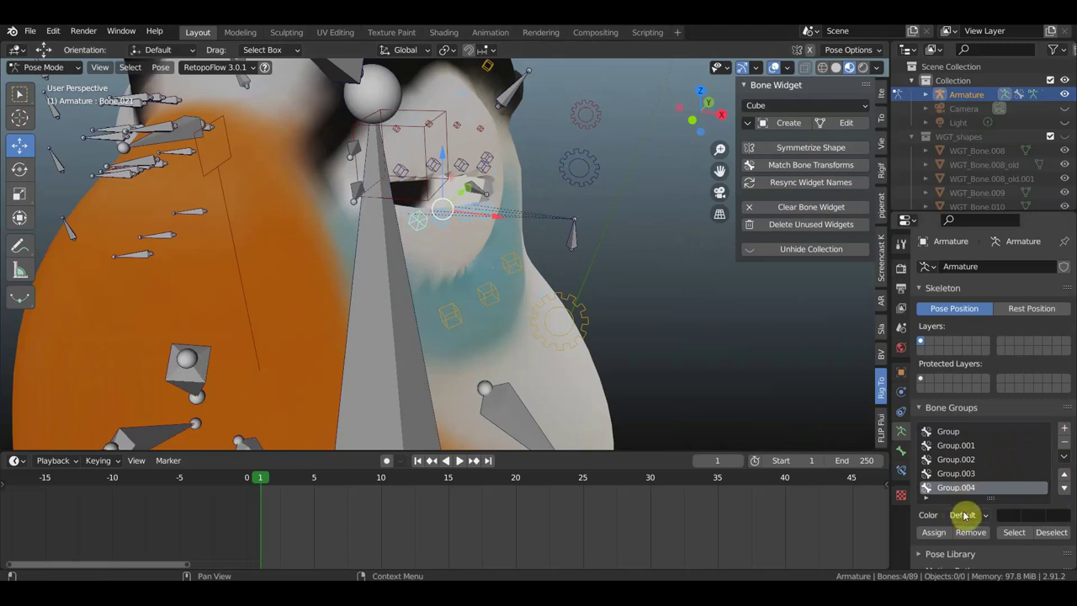
{"action": "left_click", "coordinate": [963, 514]}
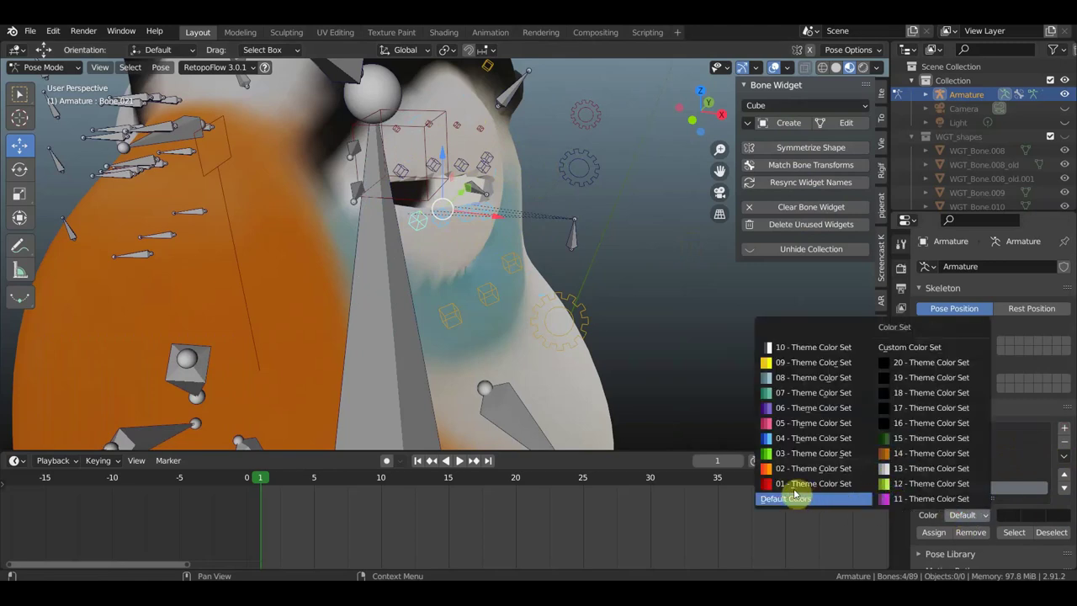
{"action": "left_click", "coordinate": [766, 454]}
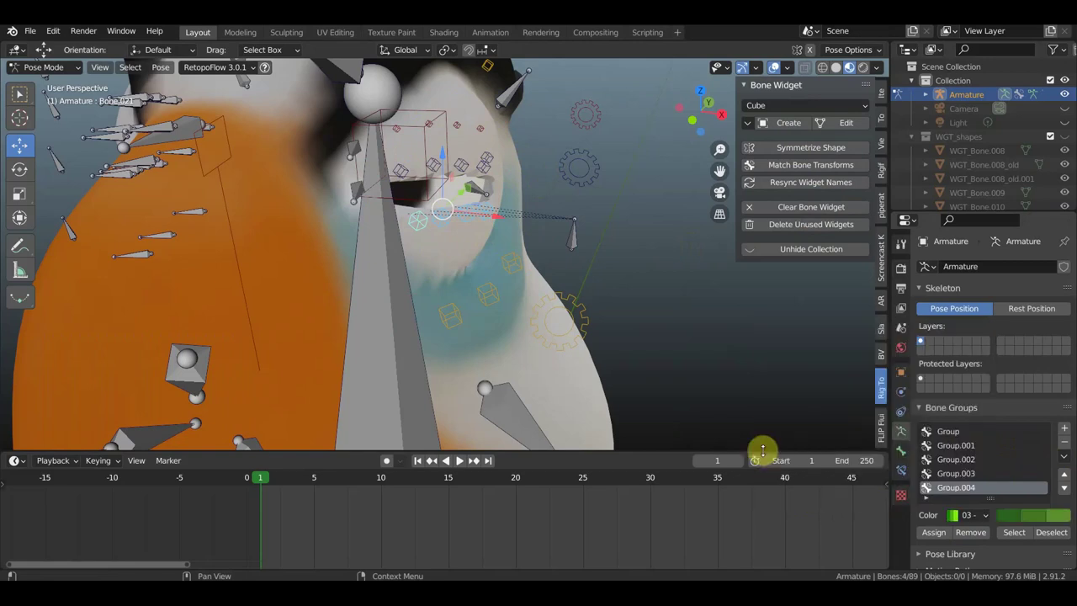
{"action": "left_click", "coordinate": [935, 533]}
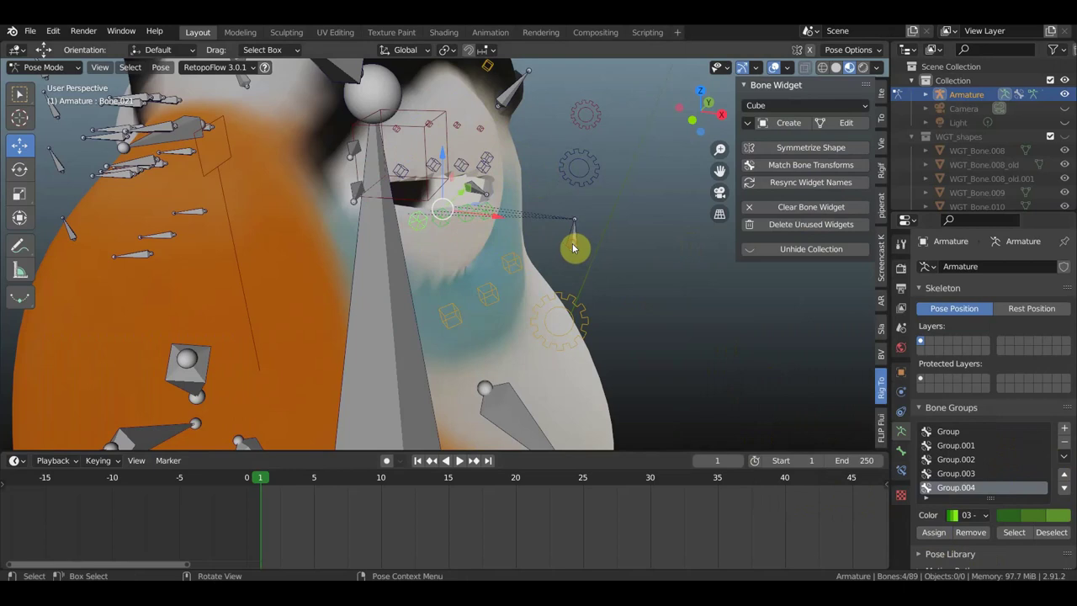
Step: Create a gear widget on Bone.081, the control bone beside the eye
{"action": "left_click", "coordinate": [576, 248]}
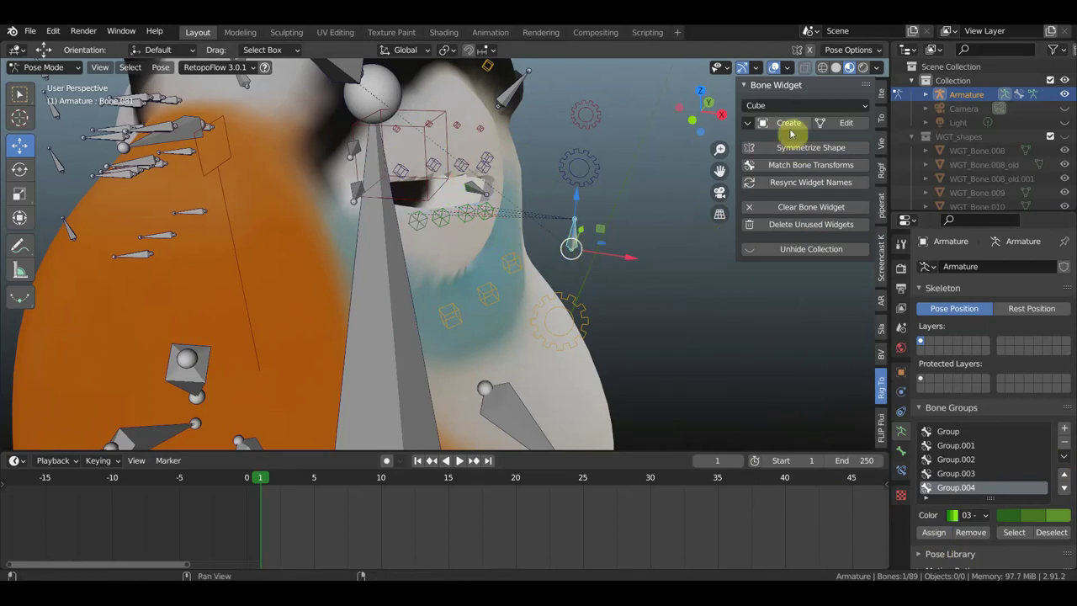
{"action": "left_click", "coordinate": [779, 105]}
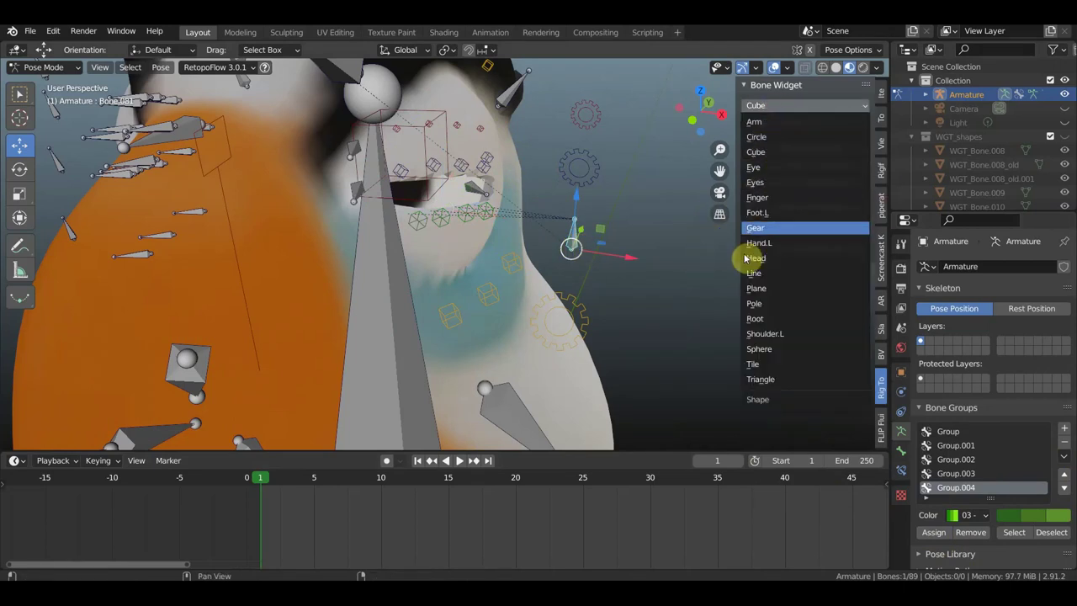
{"action": "left_click", "coordinate": [758, 231]}
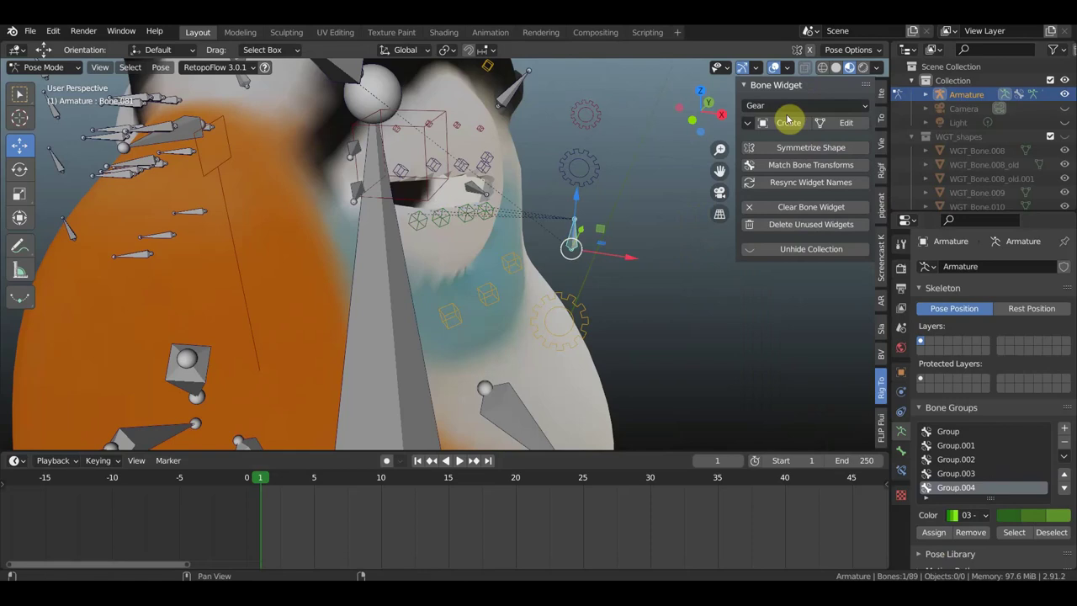
{"action": "left_click", "coordinate": [791, 123]}
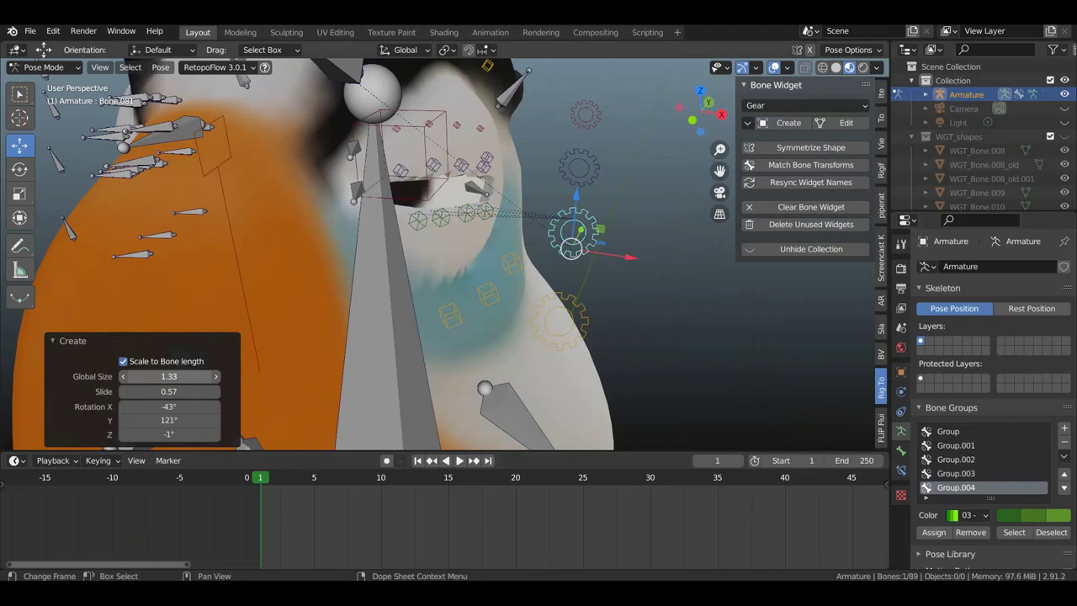
{"action": "mouse_move", "coordinate": [496, 324]}
{"action": "middle_mouse_down"}
{"action": "mouse_move", "coordinate": [717, 296]}
{"action": "mouse_move", "coordinate": [552, 285]}
{"action": "middle_mouse_up"}
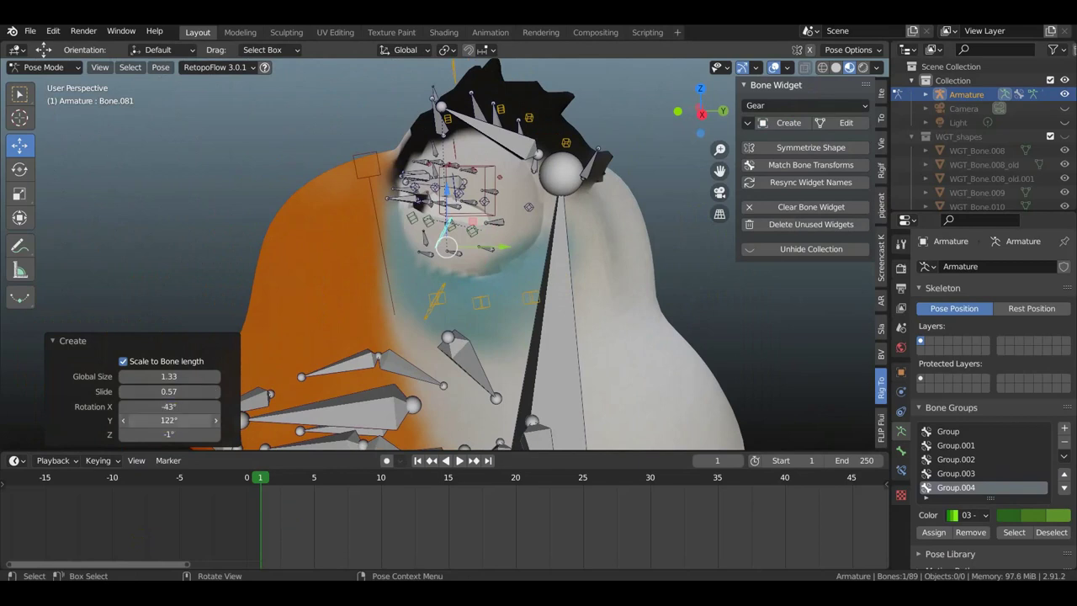
{"action": "left_click_drag", "start_coordinate": [169, 420], "coordinate": [160, 420]}
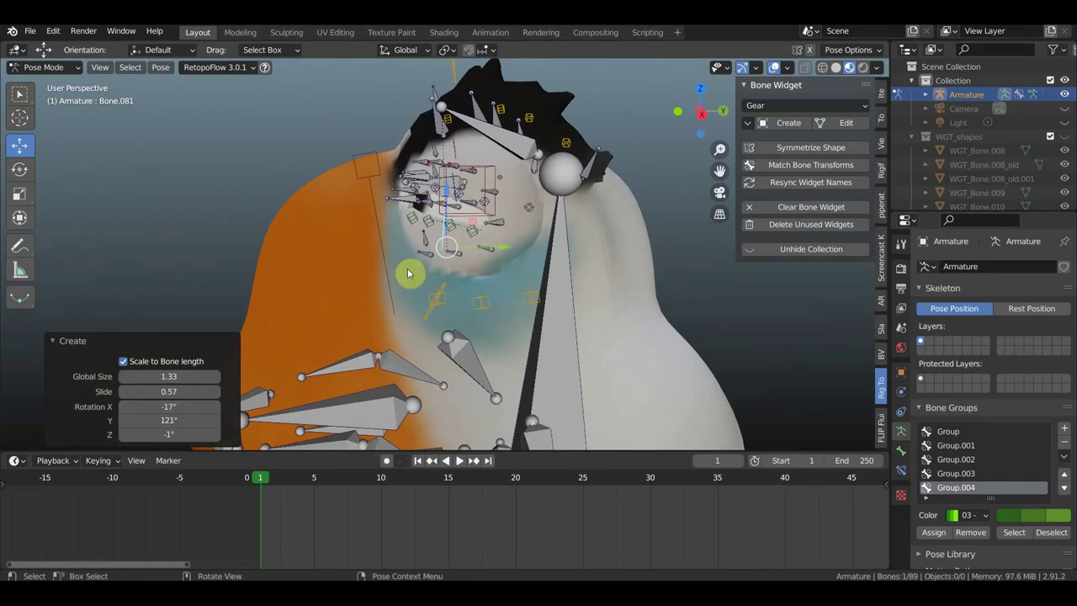
Step: Turn to face the character and select the large neck bone
{"action": "mouse_move", "coordinate": [409, 271]}
{"action": "middle_mouse_down"}
{"action": "mouse_move", "coordinate": [580, 268]}
{"action": "mouse_move", "coordinate": [578, 241]}
{"action": "mouse_move", "coordinate": [517, 228]}
{"action": "mouse_move", "coordinate": [519, 285]}
{"action": "middle_mouse_up"}
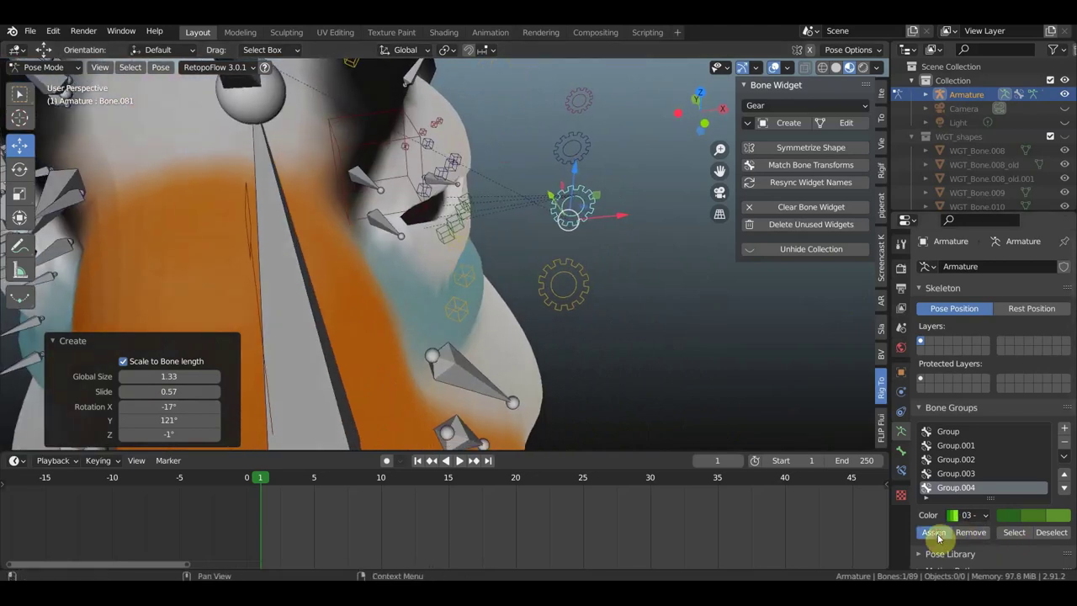
{"action": "mouse_move", "coordinate": [709, 413]}
{"action": "middle_mouse_down"}
{"action": "mouse_move", "coordinate": [698, 351]}
{"action": "mouse_move", "coordinate": [629, 303]}
{"action": "mouse_move", "coordinate": [648, 314]}
{"action": "mouse_move", "coordinate": [493, 312]}
{"action": "mouse_move", "coordinate": [478, 295]}
{"action": "middle_mouse_up"}
{"action": "scroll", "coordinate": [652, 310], "scroll_direction": "down", "scroll_amount": 3}
{"action": "scroll", "coordinate": [649, 315], "scroll_direction": "down", "scroll_amount": 2}
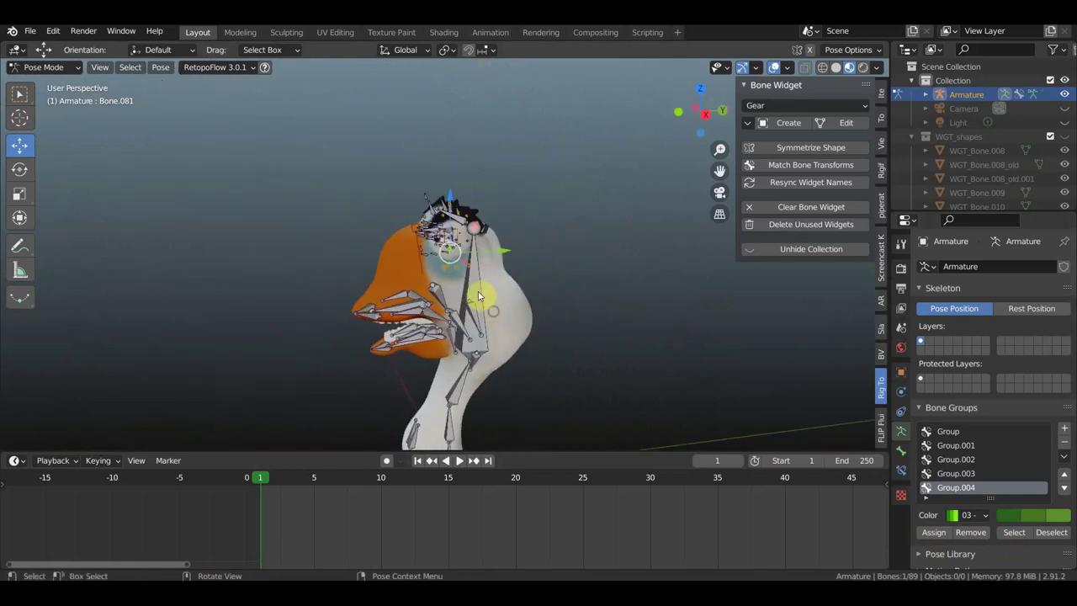
{"action": "left_click", "coordinate": [493, 289]}
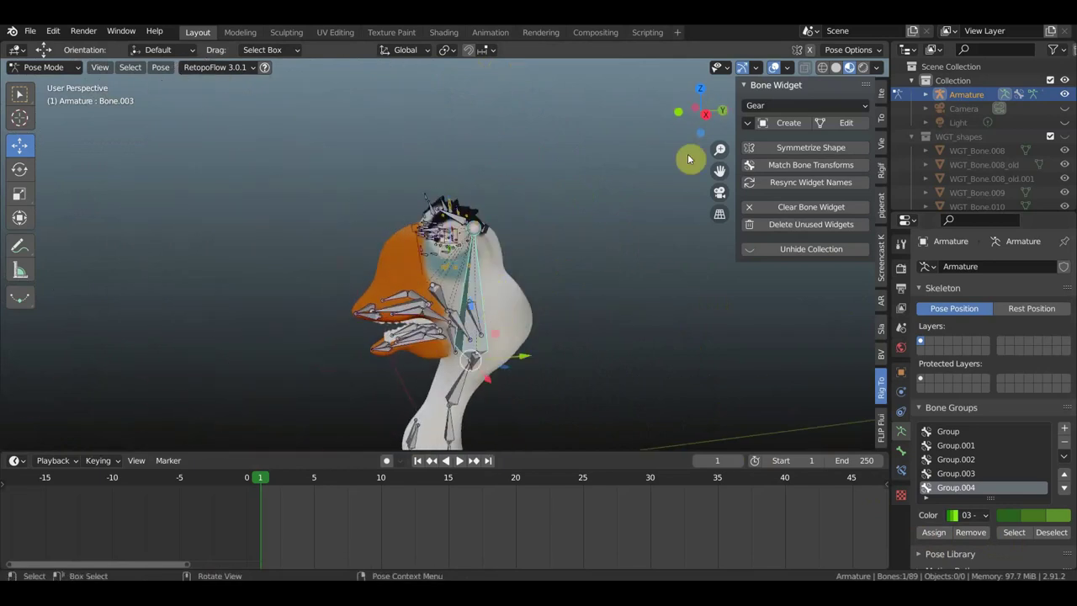
Step: Create a Root widget on Bone.003 and rotate it to -92°, 93°, -3°
{"action": "left_click", "coordinate": [765, 104]}
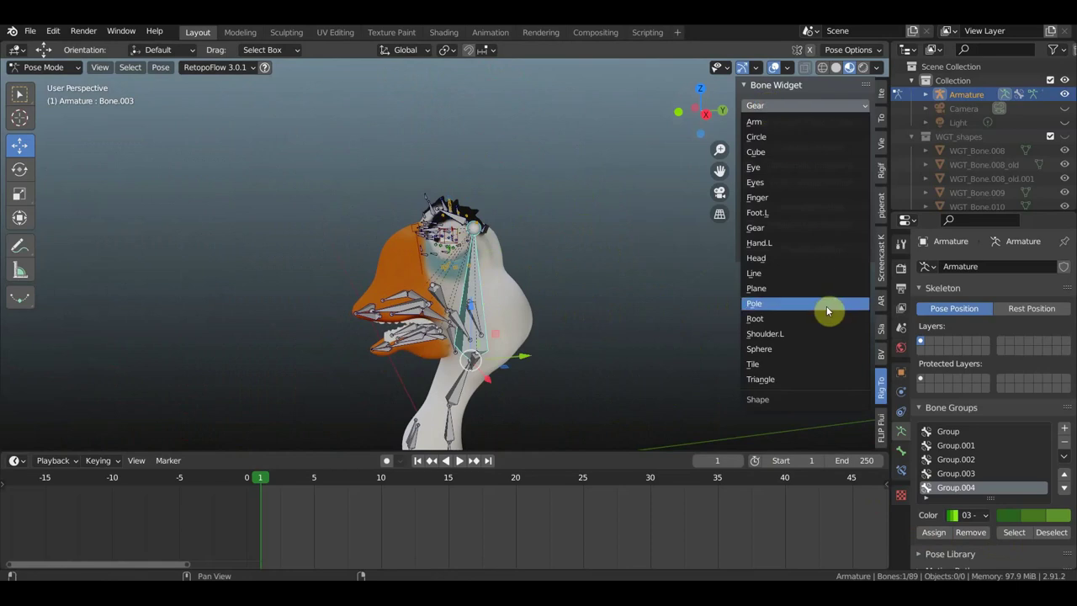
{"action": "left_click", "coordinate": [789, 318]}
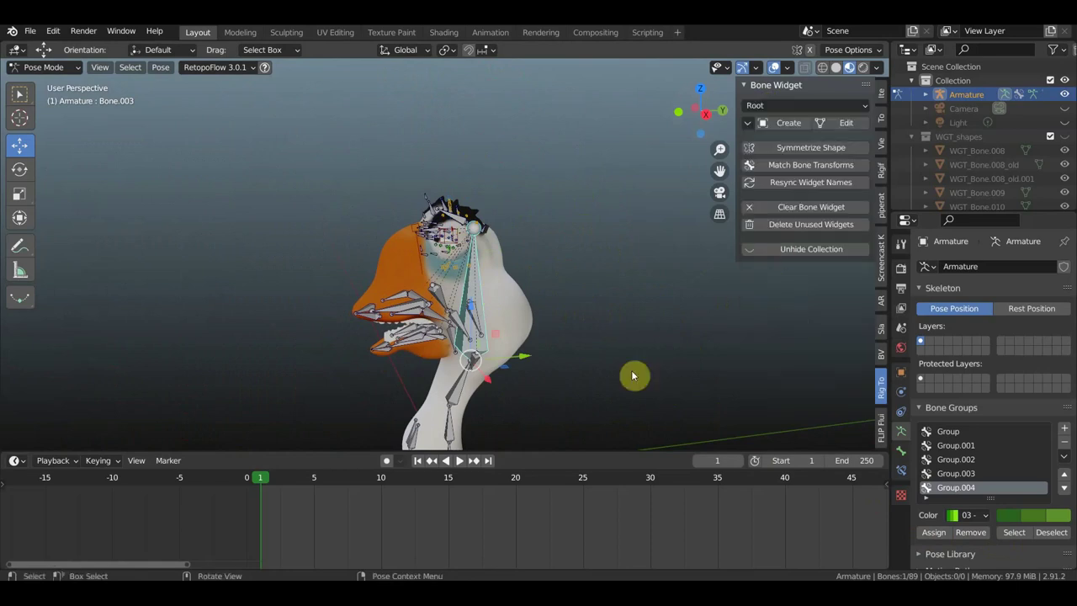
{"action": "left_click", "coordinate": [789, 123]}
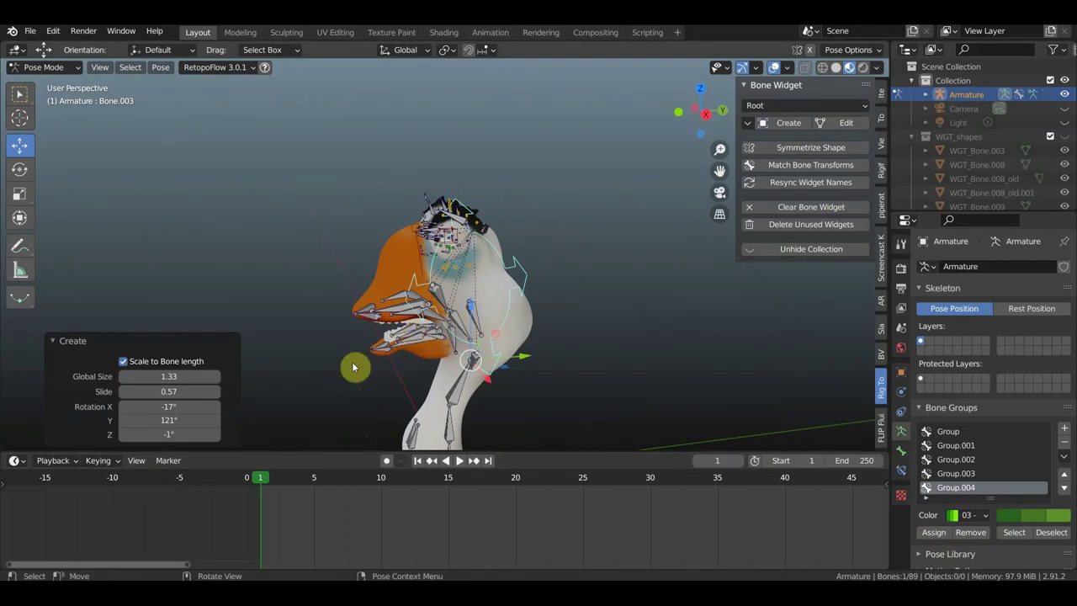
{"action": "scroll", "coordinate": [341, 293], "scroll_direction": "up", "scroll_amount": 1}
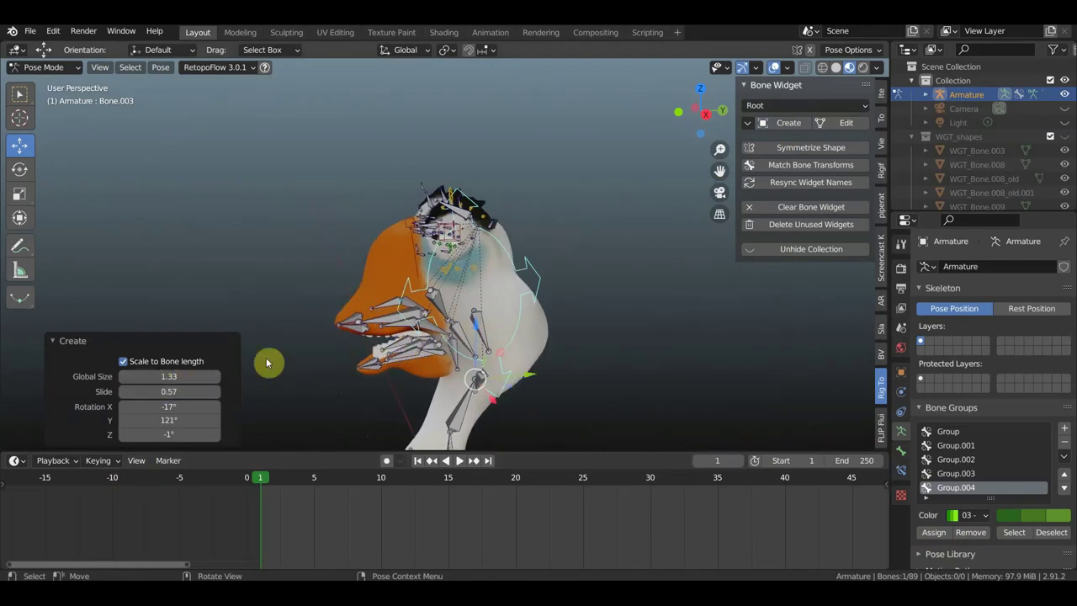
{"action": "left_click_drag", "start_coordinate": [171, 407], "coordinate": [139, 406]}
{"action": "mouse_move", "coordinate": [755, 290]}
{"action": "middle_mouse_down"}
{"action": "mouse_move", "coordinate": [787, 339]}
{"action": "mouse_move", "coordinate": [742, 390]}
{"action": "middle_mouse_up"}
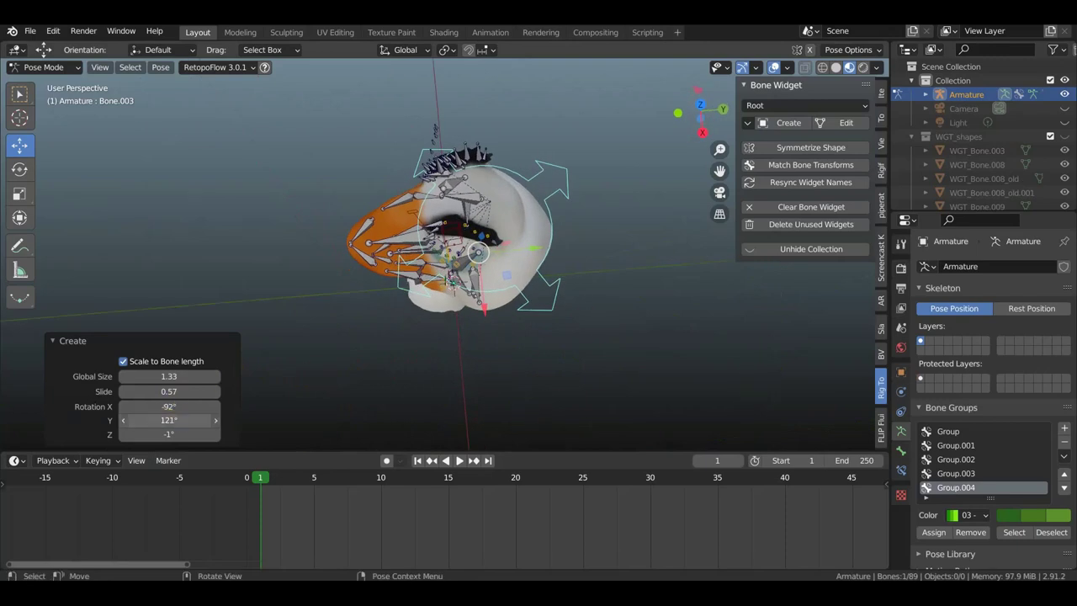
{"action": "left_click_drag", "start_coordinate": [169, 420], "coordinate": [155, 420]}
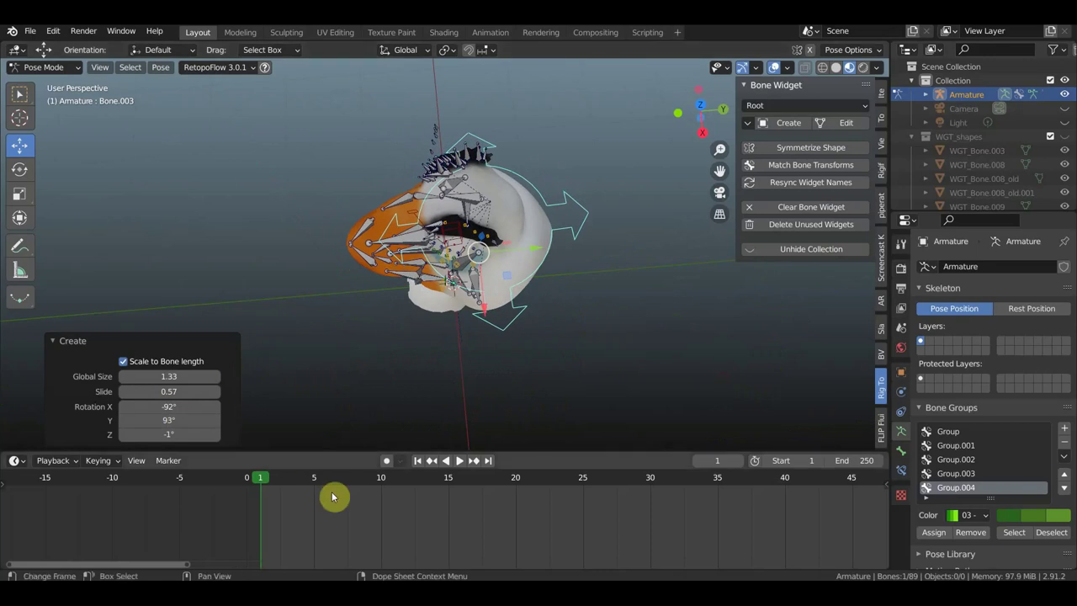
{"action": "mouse_move", "coordinate": [577, 344]}
{"action": "middle_mouse_down"}
{"action": "mouse_move", "coordinate": [603, 286]}
{"action": "mouse_move", "coordinate": [603, 224]}
{"action": "mouse_move", "coordinate": [581, 214]}
{"action": "middle_mouse_up"}
{"action": "left_click_drag", "start_coordinate": [159, 430], "coordinate": [169, 434]}
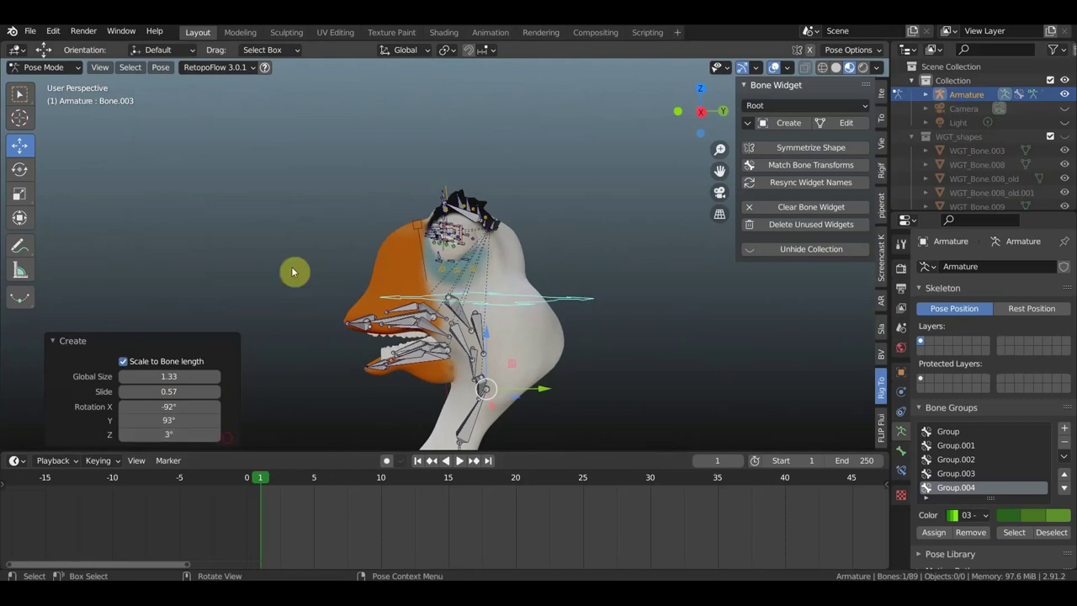
{"action": "mouse_move", "coordinate": [294, 272]}
{"action": "middle_mouse_down"}
{"action": "mouse_move", "coordinate": [361, 224]}
{"action": "mouse_move", "coordinate": [445, 228]}
{"action": "mouse_move", "coordinate": [402, 301]}
{"action": "middle_mouse_up"}
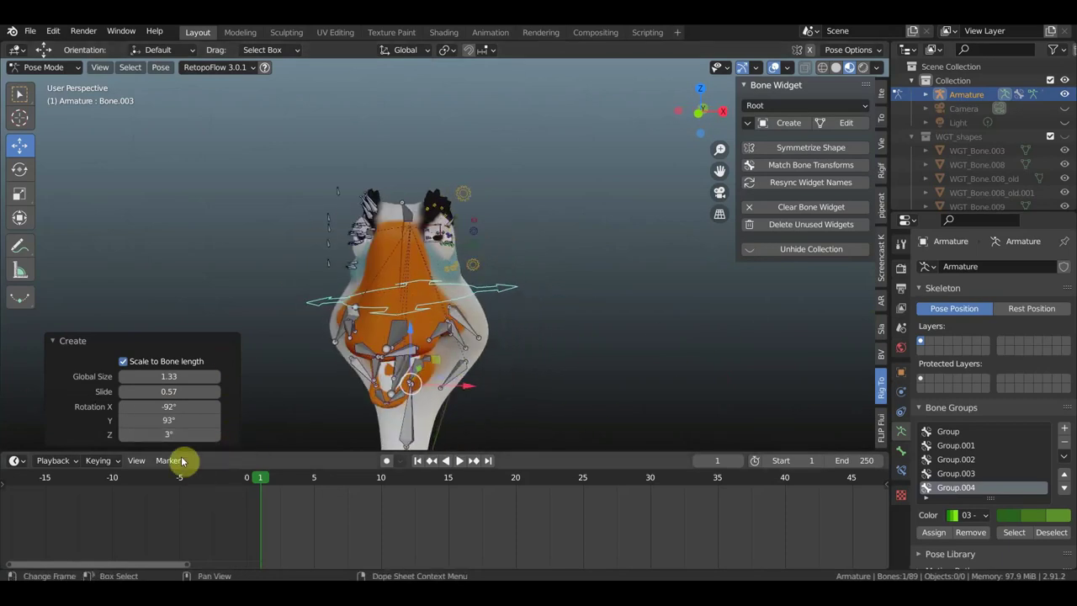
{"action": "left_click_drag", "start_coordinate": [171, 432], "coordinate": [164, 434]}
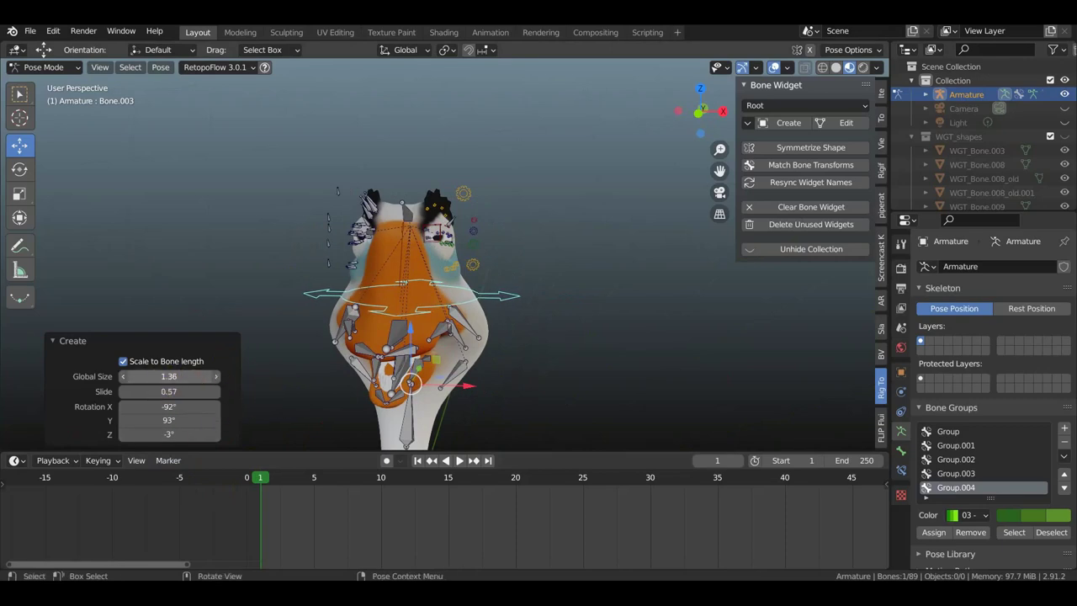
Step: Enlarge the Root widget to size 1.81 and slide it to 0.66 along the bone
{"action": "left_click_drag", "start_coordinate": [169, 376], "coordinate": [194, 376]}
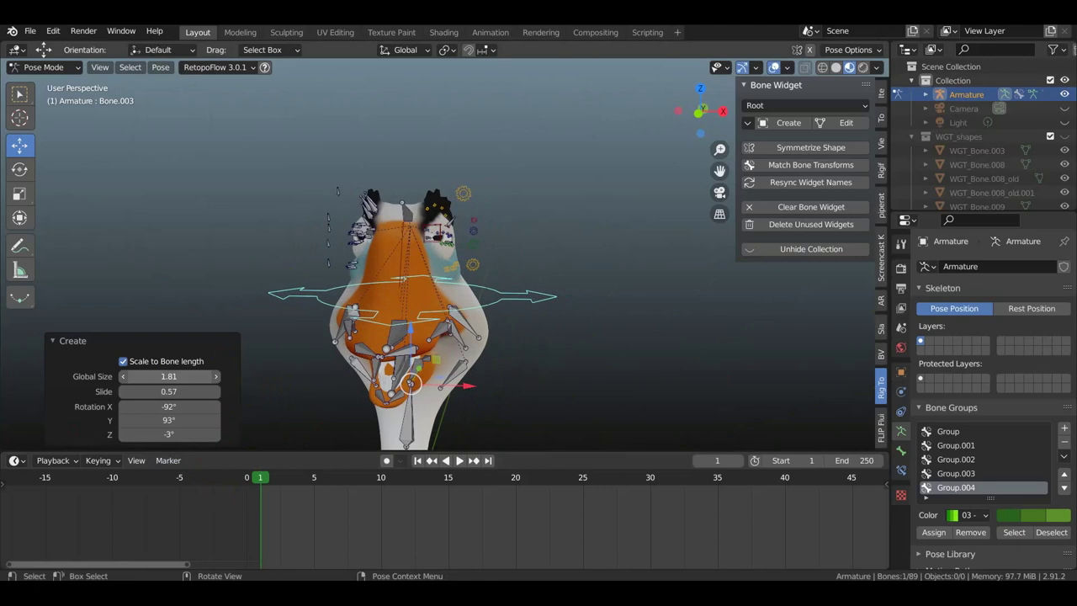
{"action": "mouse_move", "coordinate": [552, 276]}
{"action": "middle_mouse_down"}
{"action": "mouse_move", "coordinate": [527, 409]}
{"action": "mouse_move", "coordinate": [421, 392]}
{"action": "middle_mouse_up"}
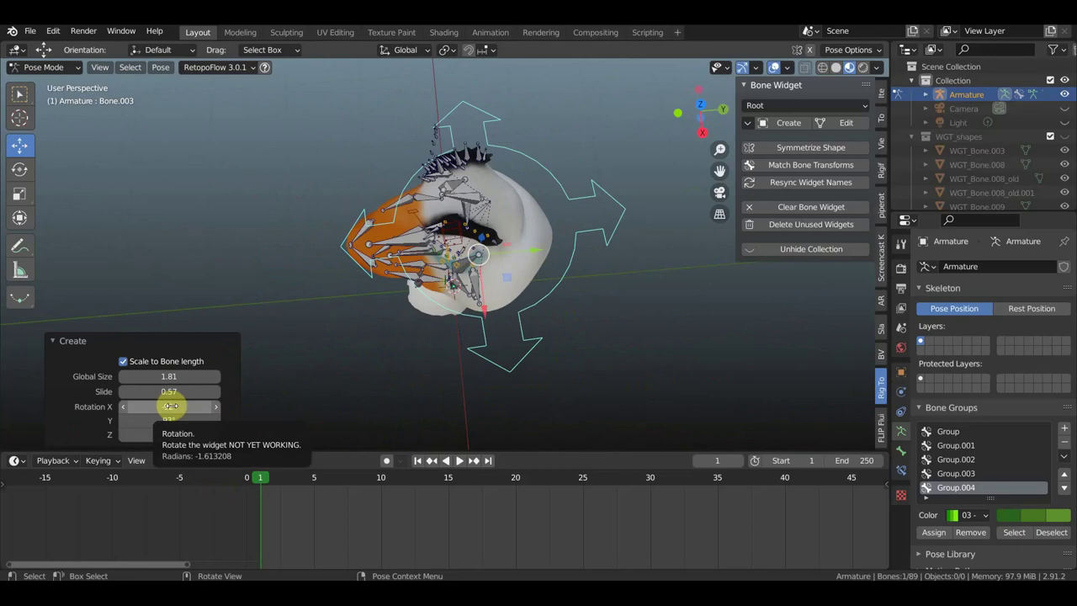
{"action": "mouse_move", "coordinate": [168, 391]}
{"action": "left_mouse_down"}
{"action": "mouse_move", "coordinate": [126, 391]}
{"action": "mouse_move", "coordinate": [367, 354]}
{"action": "left_mouse_up"}
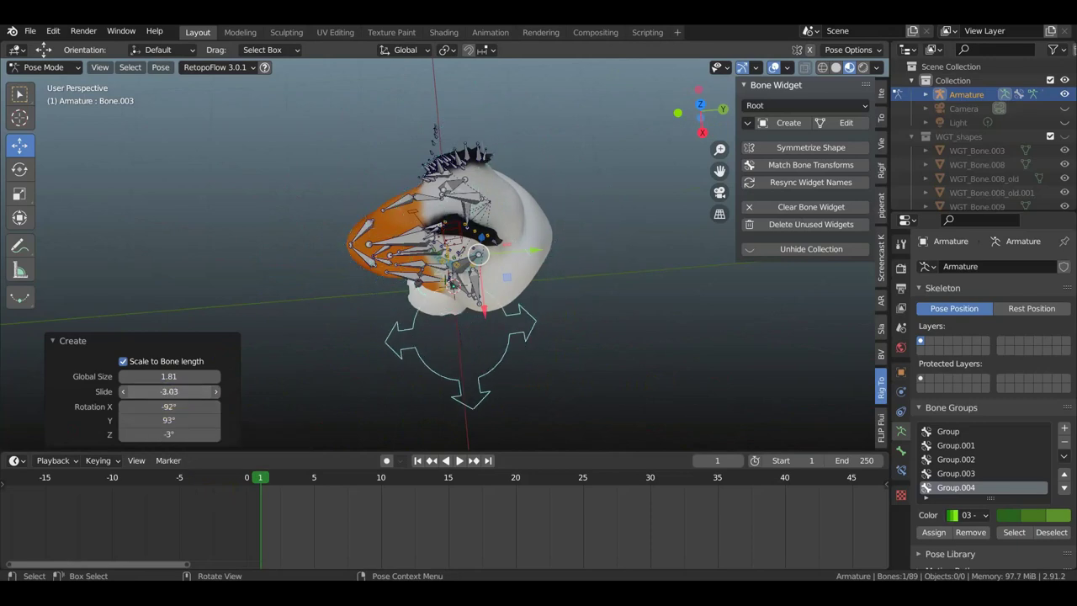
{"action": "middle_click_drag", "start_coordinate": [367, 354], "coordinate": [412, 402]}
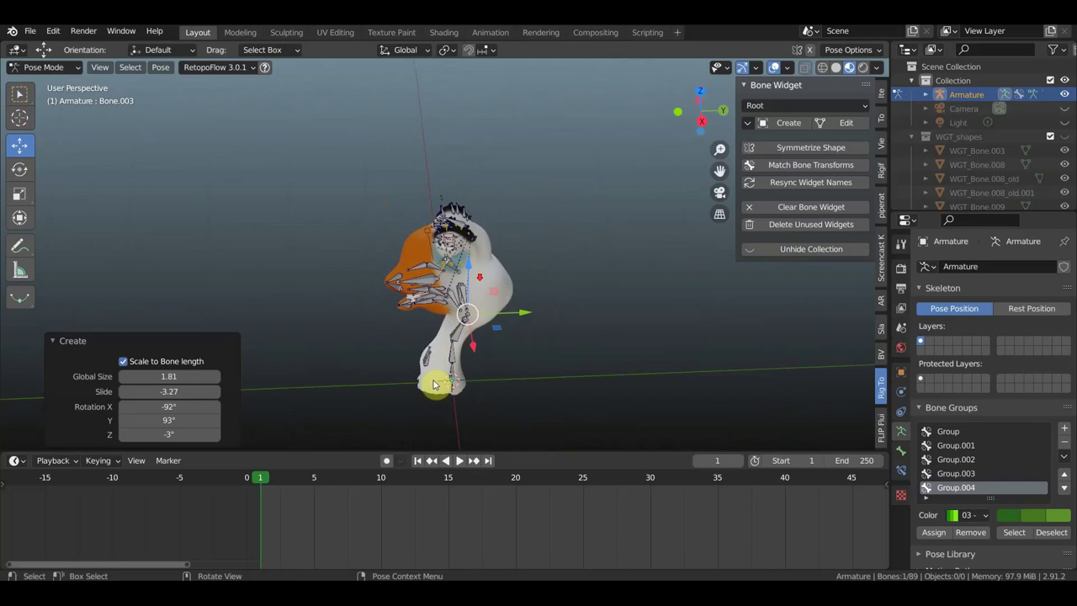
{"action": "left_click_drag", "start_coordinate": [166, 388], "coordinate": [169, 391]}
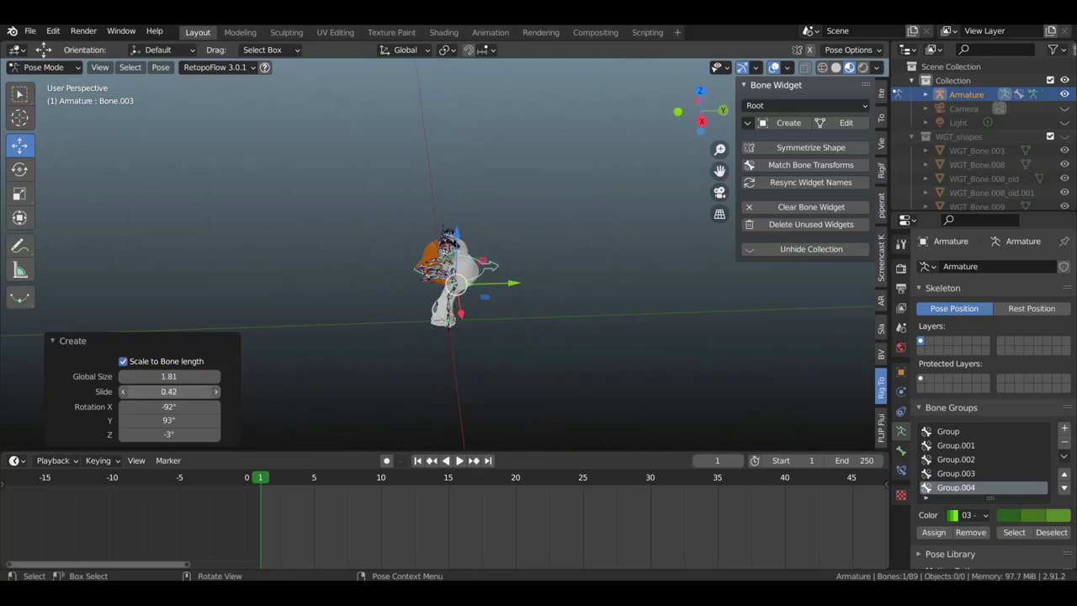
{"action": "scroll", "coordinate": [496, 245], "scroll_direction": "up", "scroll_amount": 3}
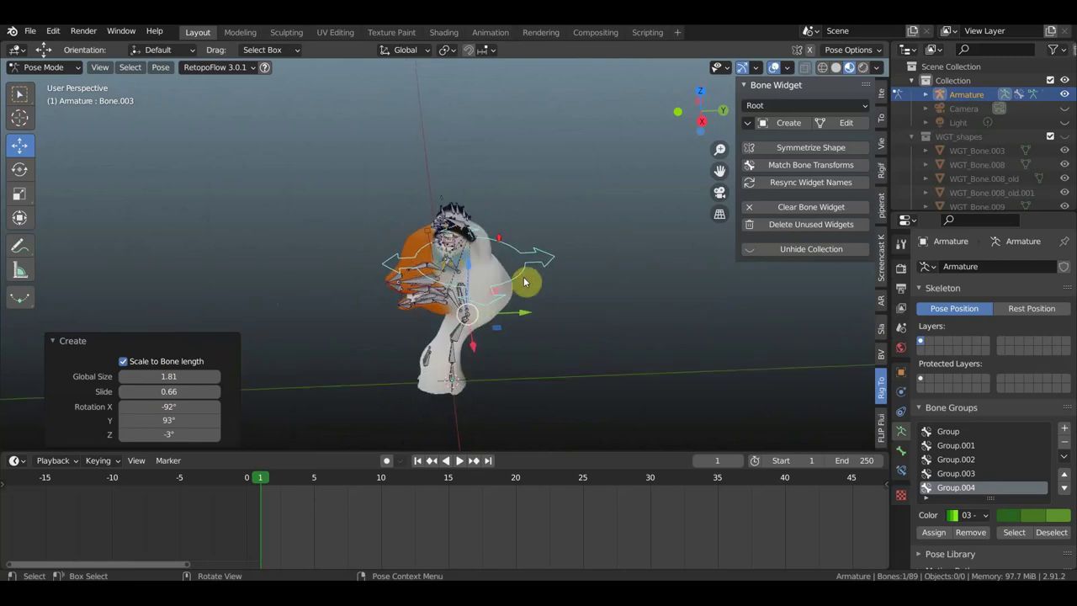
{"action": "mouse_move", "coordinate": [527, 281]}
{"action": "middle_mouse_down"}
{"action": "mouse_move", "coordinate": [647, 299]}
{"action": "mouse_move", "coordinate": [630, 300]}
{"action": "middle_mouse_up"}
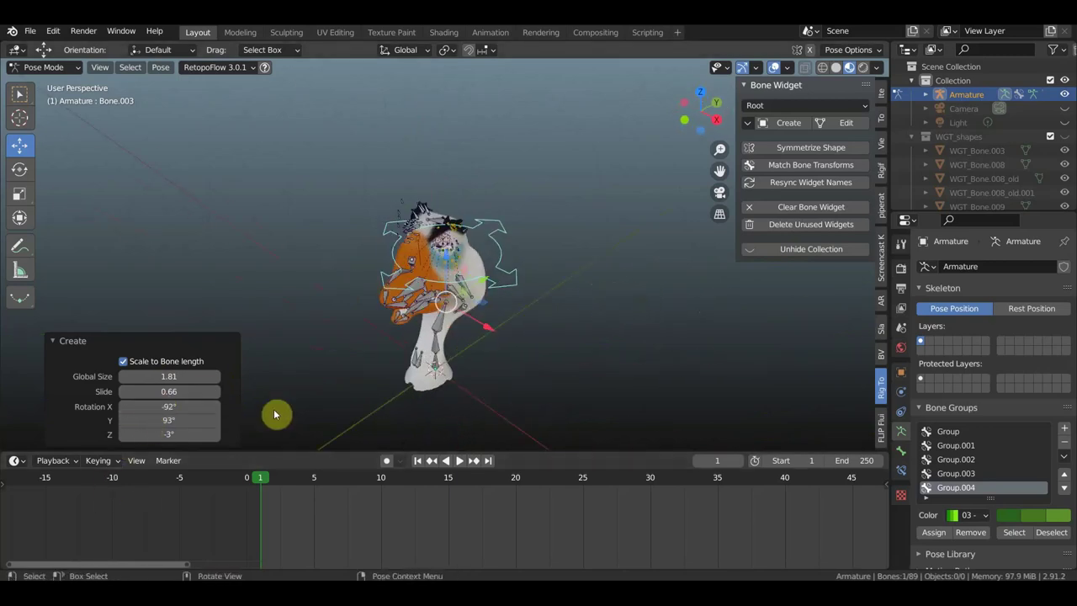
{"action": "scroll", "coordinate": [377, 230], "scroll_direction": "up", "scroll_amount": 3}
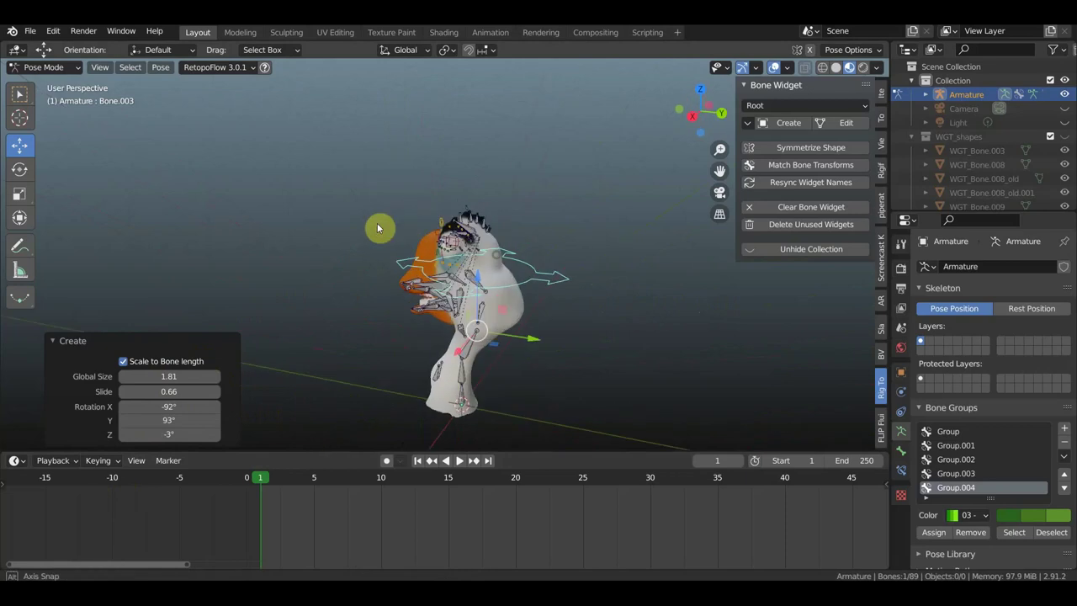
{"action": "mouse_move", "coordinate": [493, 247]}
{"action": "middle_mouse_down"}
{"action": "mouse_move", "coordinate": [516, 272]}
{"action": "mouse_move", "coordinate": [522, 260]}
{"action": "middle_mouse_up"}
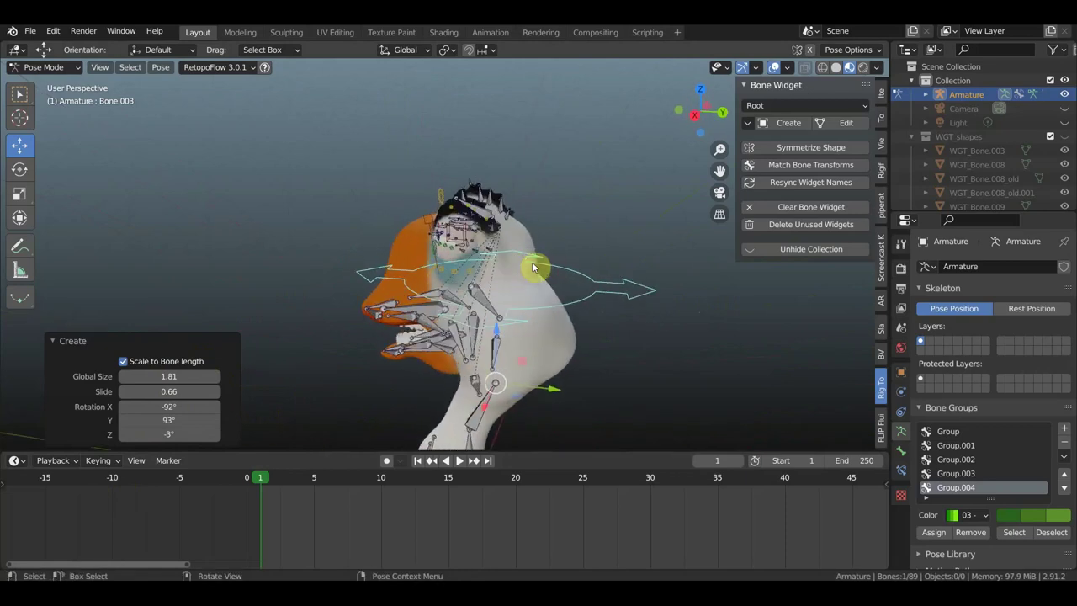
{"action": "key", "text": "r"}
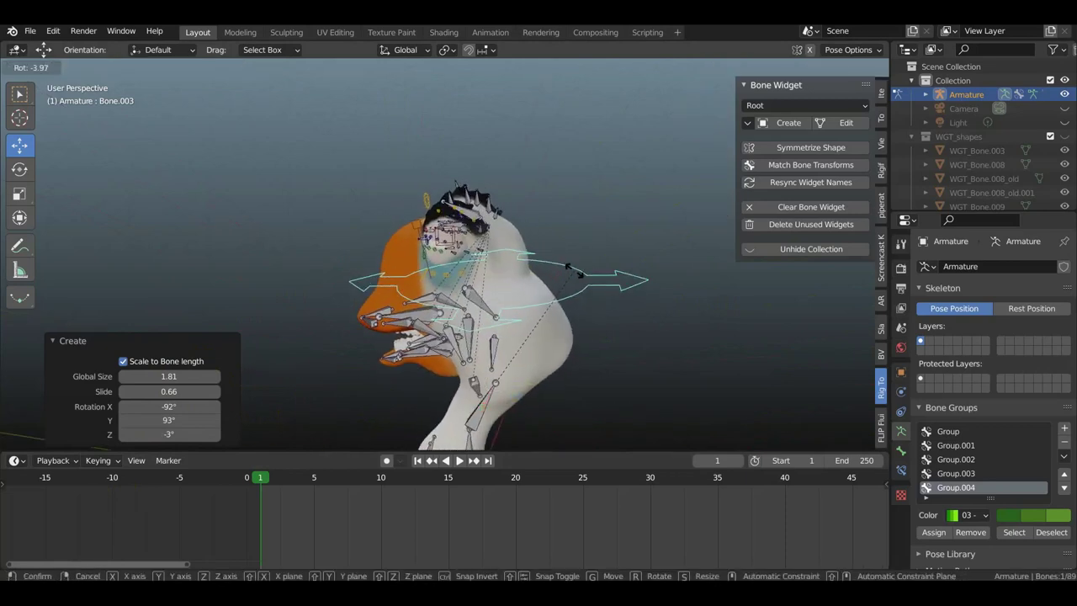
{"action": "left_click", "coordinate": [580, 281]}
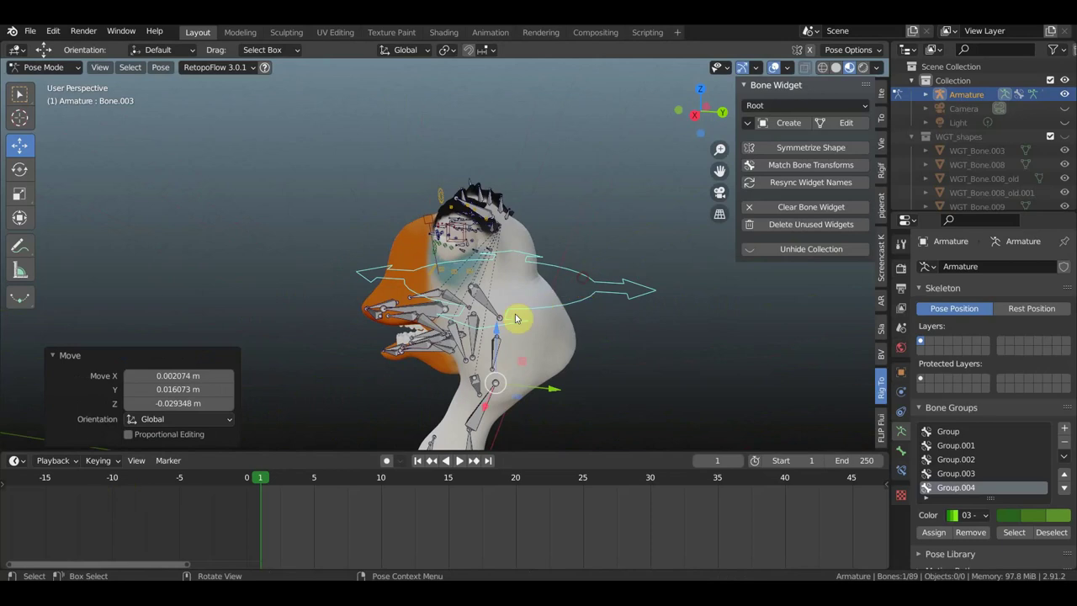
{"action": "key", "text": "r"}
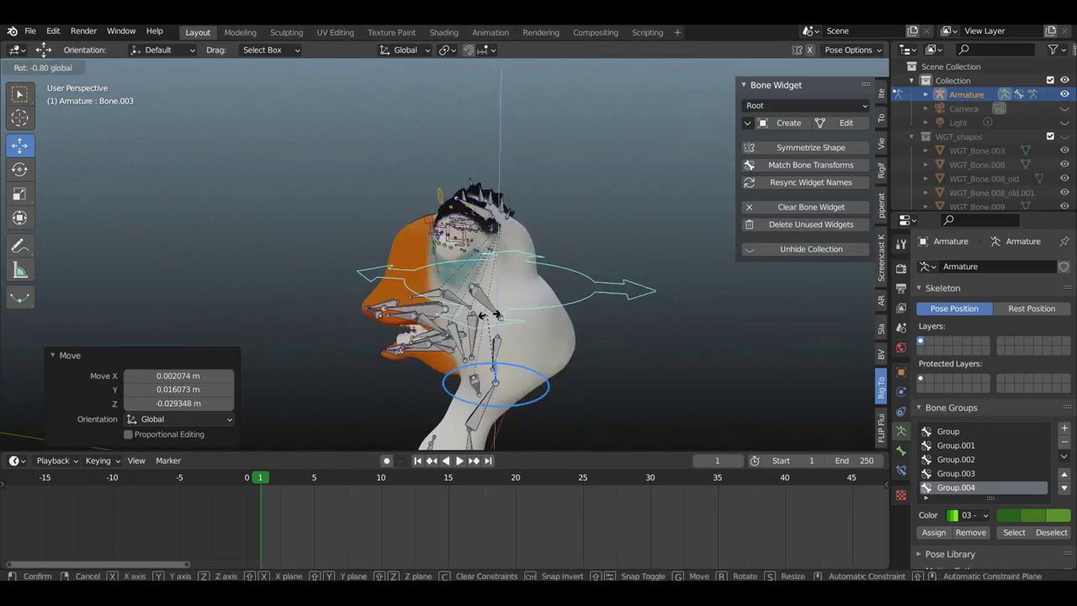
{"action": "left_click", "coordinate": [476, 317]}
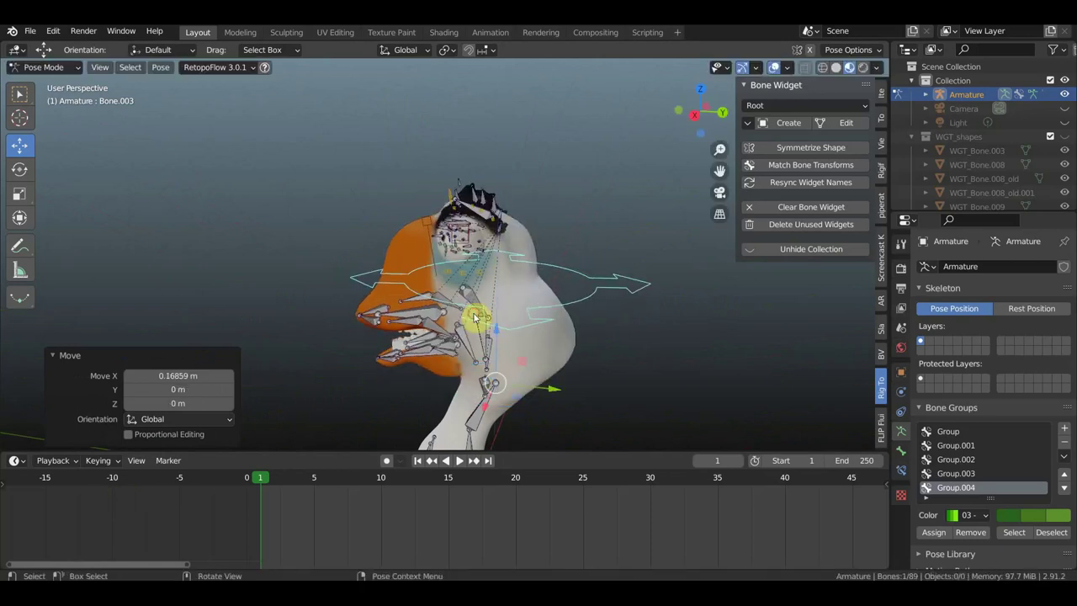
{"action": "key", "text": "ctrl+z"}
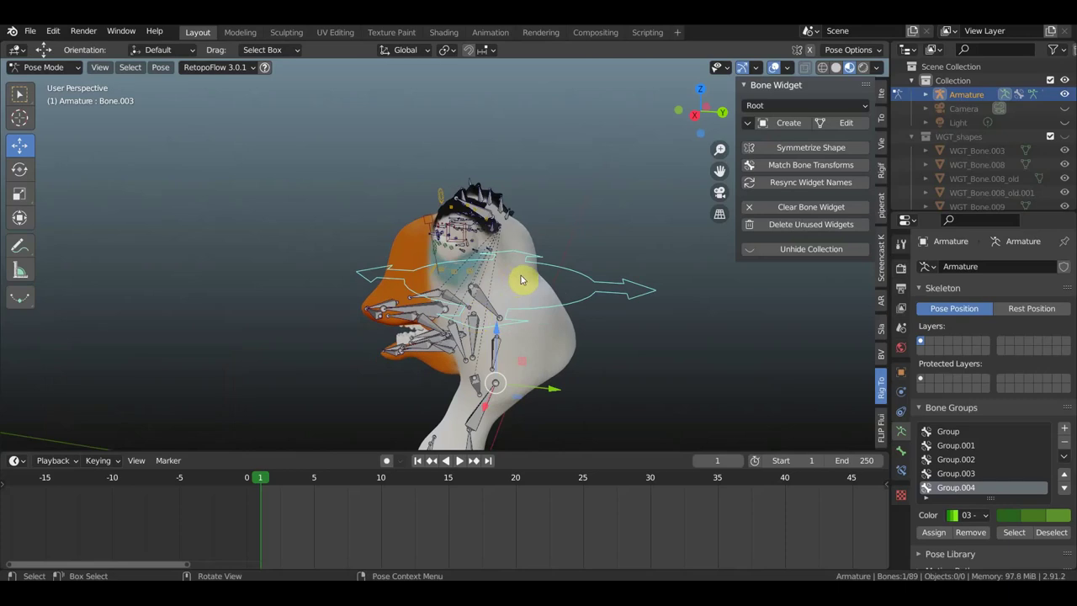
{"action": "key", "text": "r"}
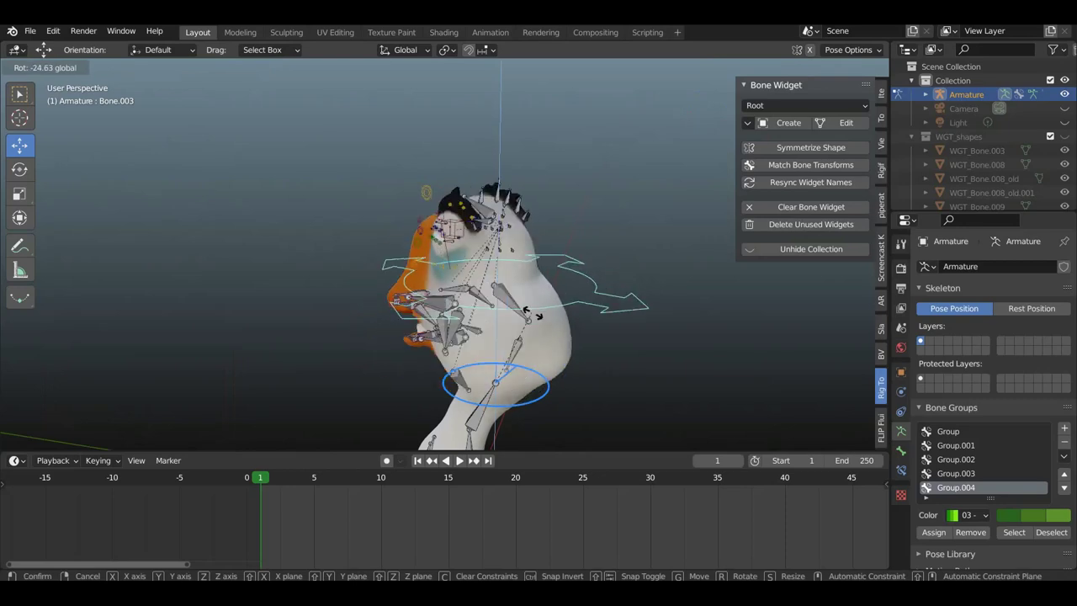
{"action": "right_click", "coordinate": [530, 312]}
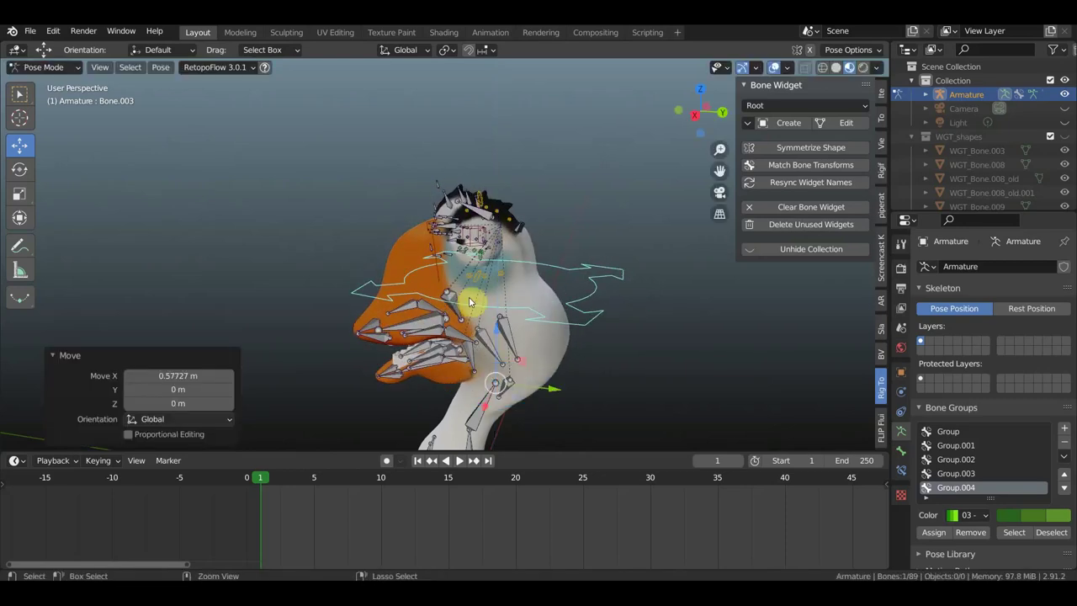
{"action": "key", "text": "ctrl+z"}
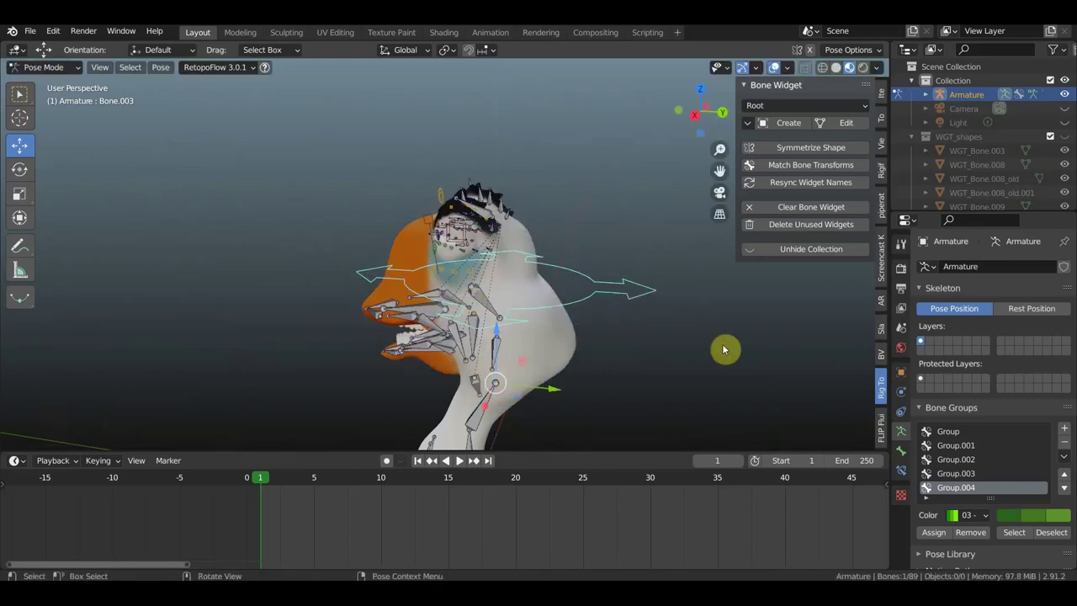
Step: Create Group.005 with red 01 Theme Color Set, then zoom out to a front view
{"action": "left_click", "coordinate": [1065, 431]}
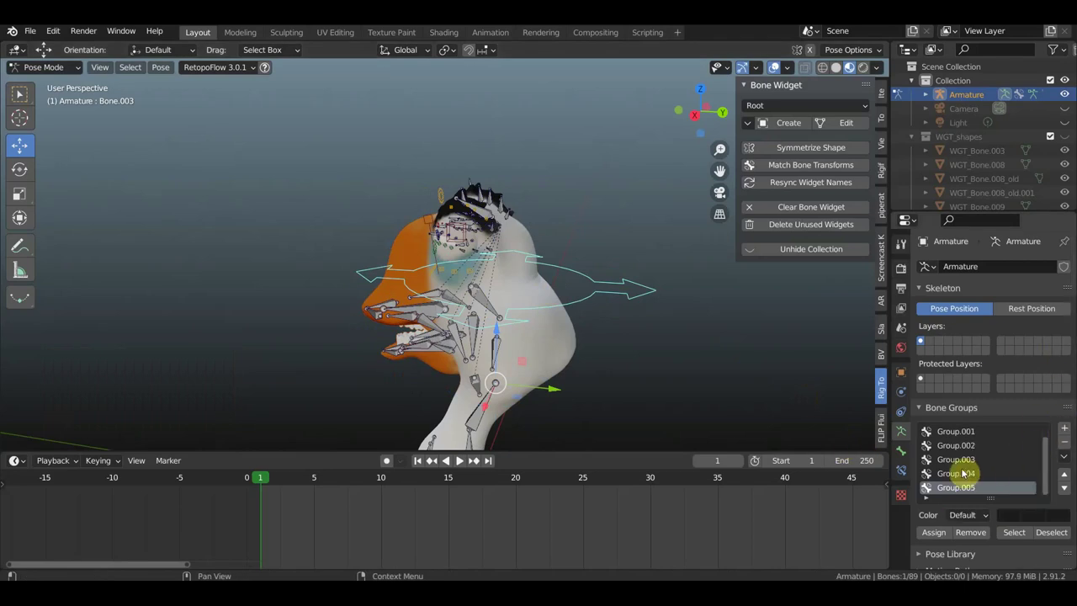
{"action": "left_click", "coordinate": [966, 515]}
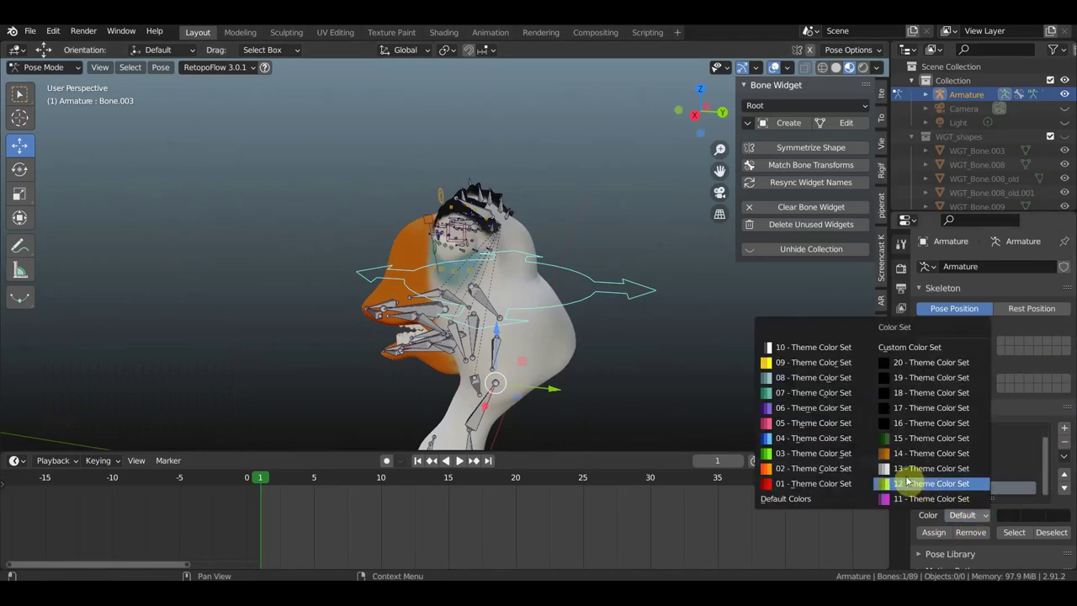
{"action": "left_click", "coordinate": [768, 483]}
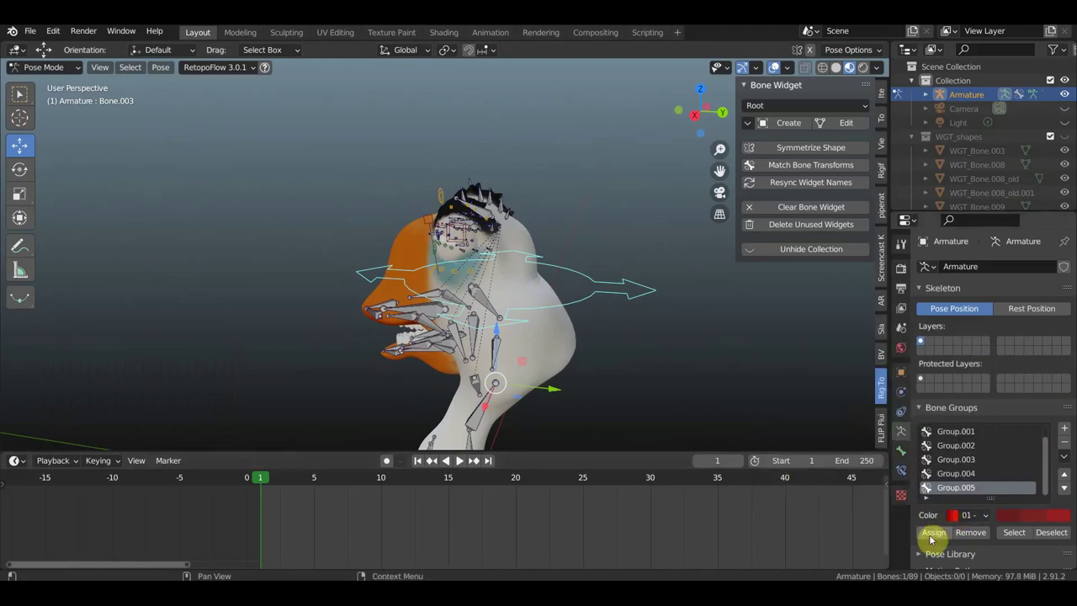
{"action": "mouse_move", "coordinate": [551, 425]}
{"action": "middle_mouse_down"}
{"action": "mouse_move", "coordinate": [737, 409]}
{"action": "mouse_move", "coordinate": [735, 398]}
{"action": "middle_mouse_up"}
{"action": "mouse_move", "coordinate": [624, 368]}
{"action": "middle_mouse_down"}
{"action": "mouse_move", "coordinate": [666, 372]}
{"action": "mouse_move", "coordinate": [644, 317]}
{"action": "mouse_move", "coordinate": [430, 329]}
{"action": "mouse_move", "coordinate": [553, 322]}
{"action": "middle_mouse_up"}
{"action": "scroll", "coordinate": [639, 318], "scroll_direction": "down", "scroll_amount": 3}
{"action": "scroll", "coordinate": [631, 317], "scroll_direction": "down", "scroll_amount": 2}
{"action": "scroll", "coordinate": [632, 317], "scroll_direction": "down", "scroll_amount": 2}
{"action": "scroll", "coordinate": [624, 321], "scroll_direction": "down", "scroll_amount": 2}
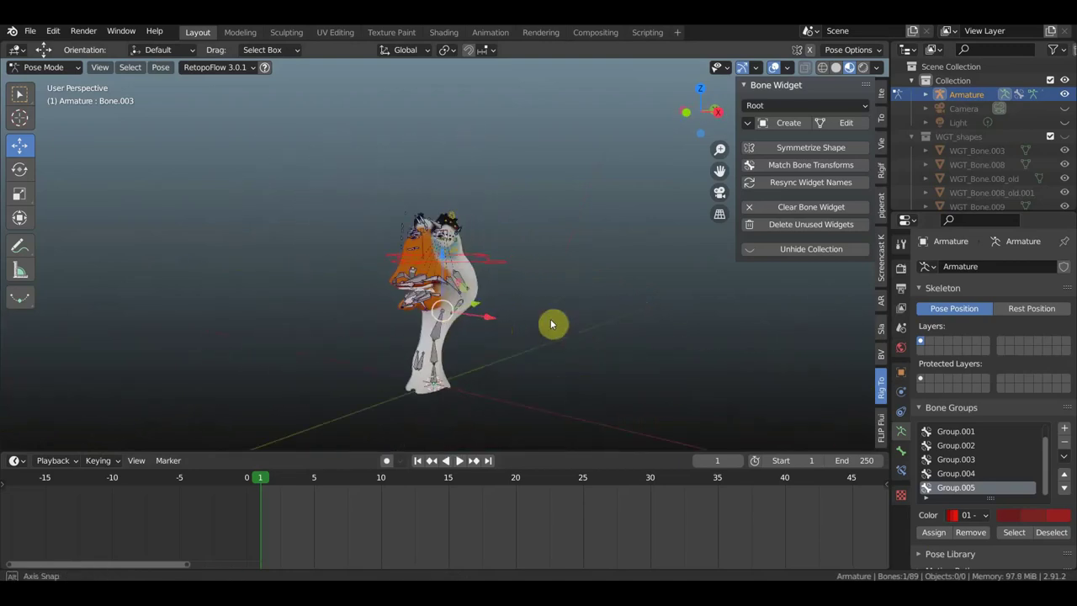
{"action": "left_click", "coordinate": [32, 34]}
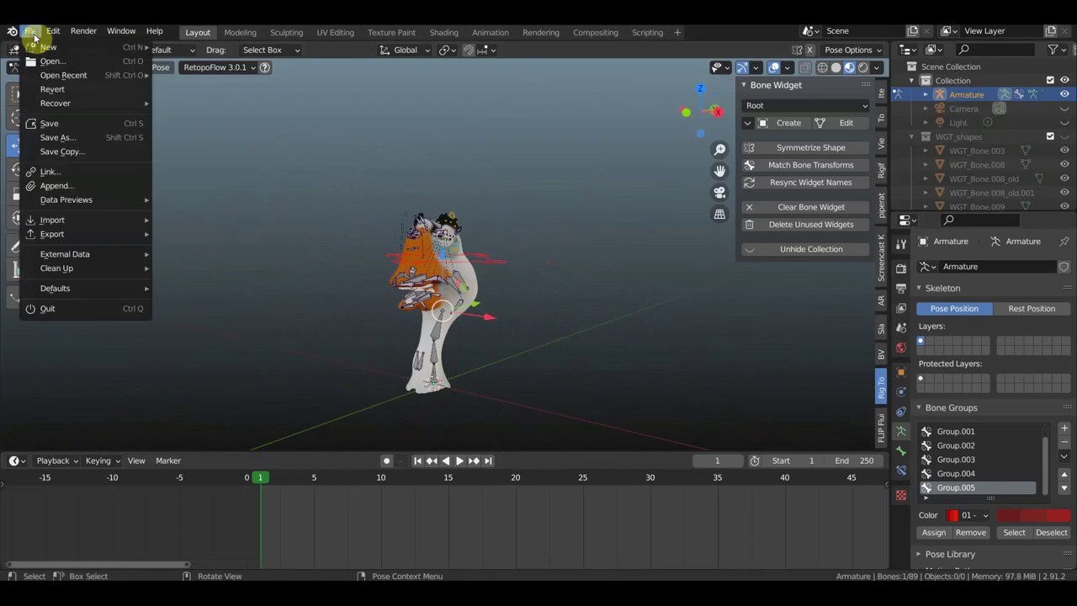
{"action": "left_click", "coordinate": [61, 130]}
{"action": "scroll", "coordinate": [429, 277], "scroll_direction": "up", "scroll_amount": 4}
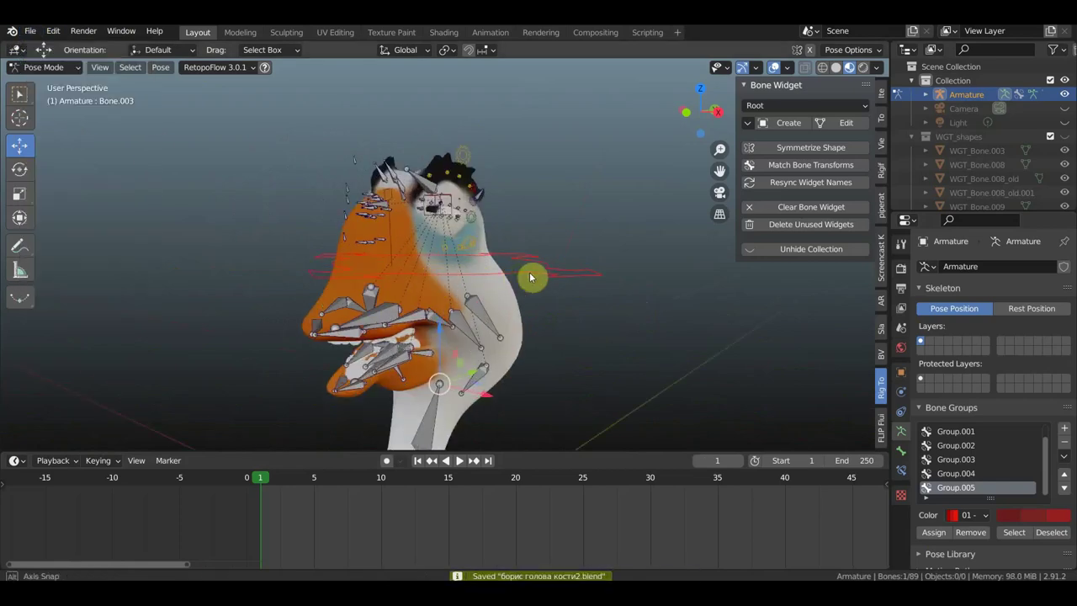
{"action": "mouse_move", "coordinate": [530, 271]}
{"action": "middle_mouse_down"}
{"action": "mouse_move", "coordinate": [608, 273]}
{"action": "mouse_move", "coordinate": [569, 271]}
{"action": "middle_mouse_up"}
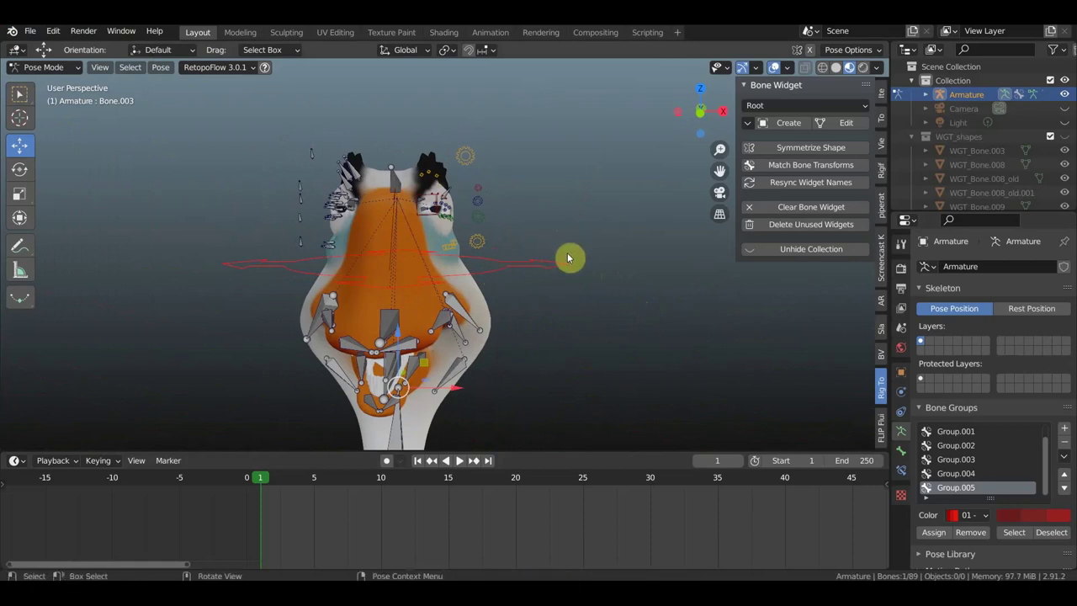
{"action": "key", "text": "r"}
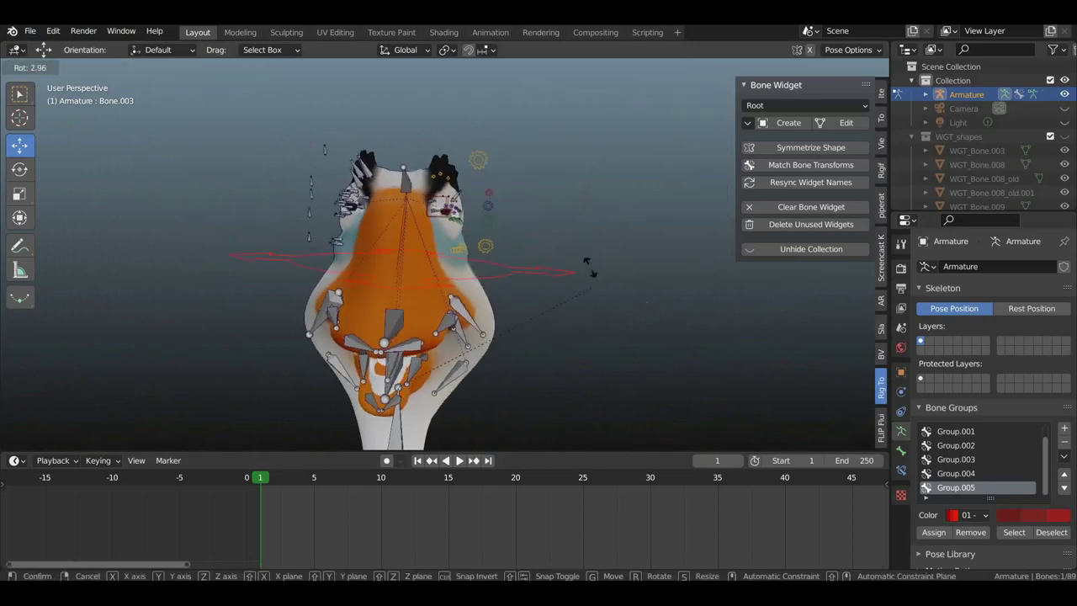
{"action": "left_click", "coordinate": [575, 268]}
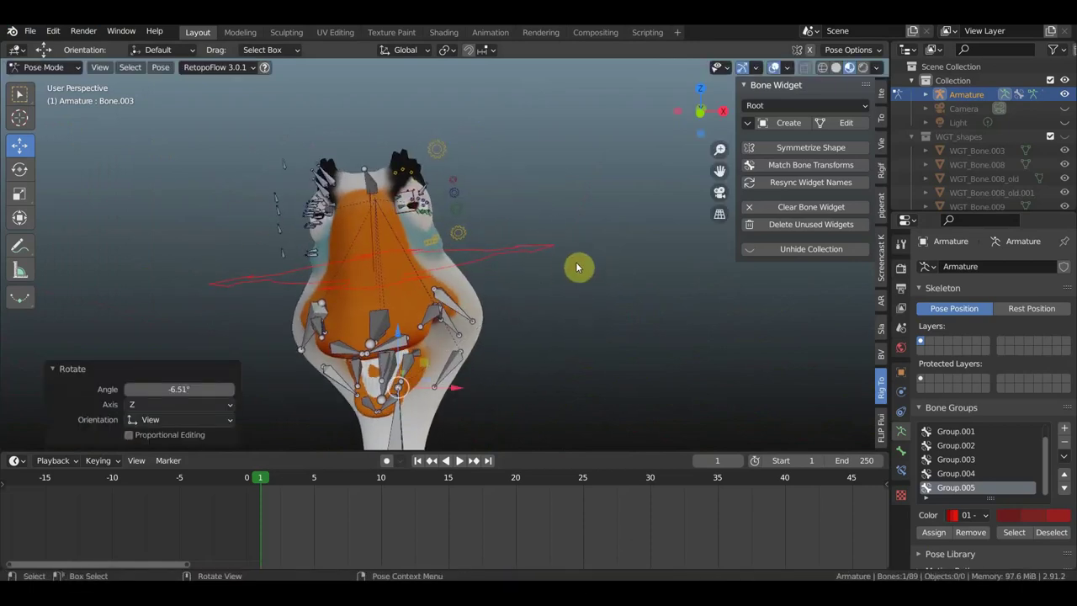
{"action": "key", "text": "ctrl+z"}
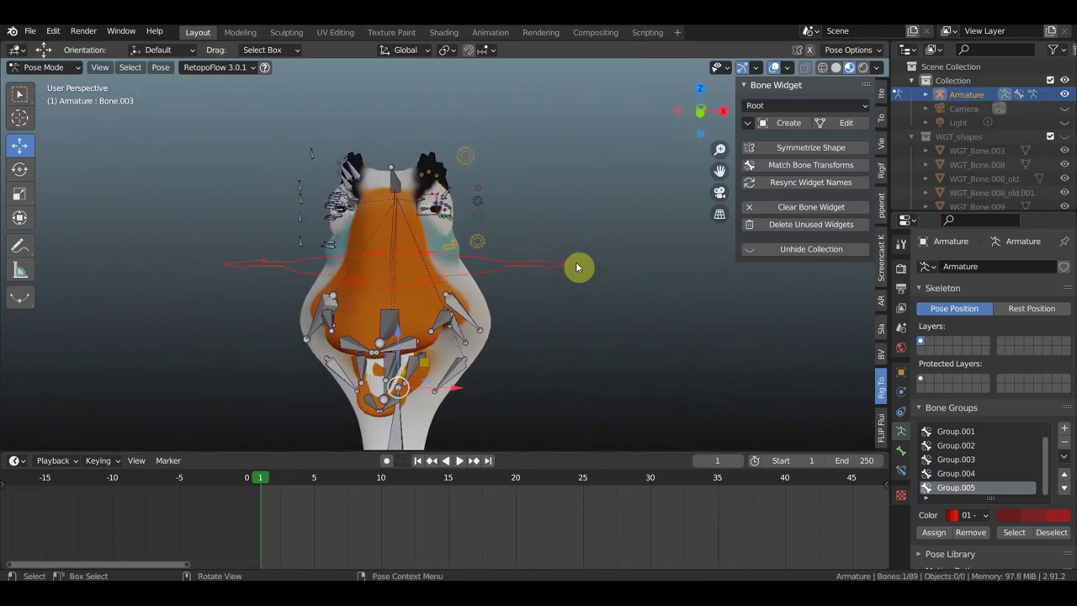
{"action": "scroll", "coordinate": [645, 287], "scroll_direction": "down", "scroll_amount": 2}
{"action": "middle_click_drag", "start_coordinate": [551, 353], "coordinate": [460, 350]}
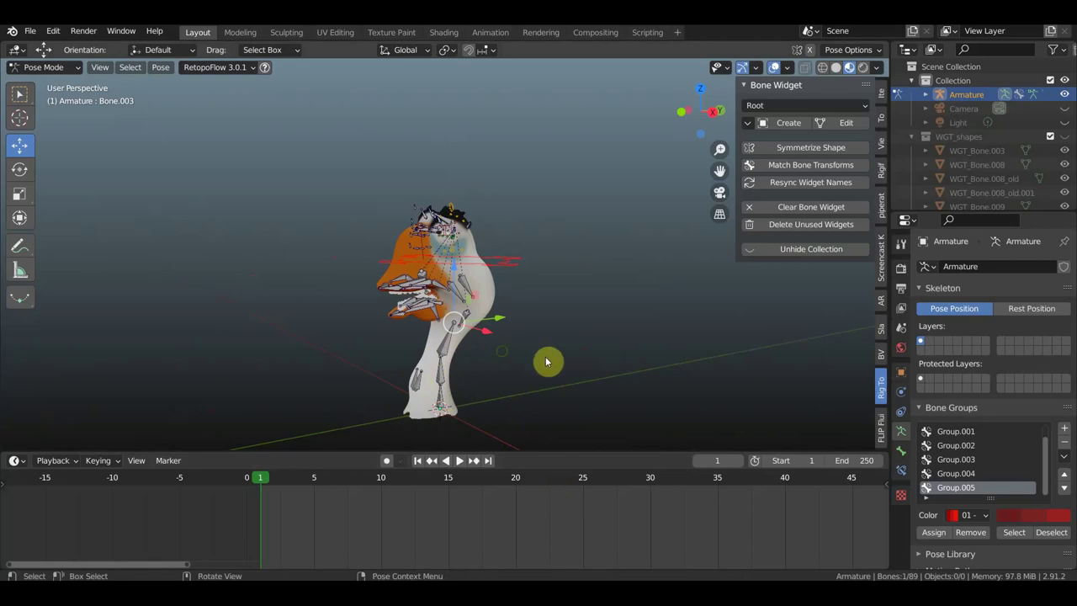
{"action": "middle_click_drag", "start_coordinate": [545, 360], "coordinate": [611, 352]}
{"action": "scroll", "coordinate": [473, 291], "scroll_direction": "up", "scroll_amount": 3}
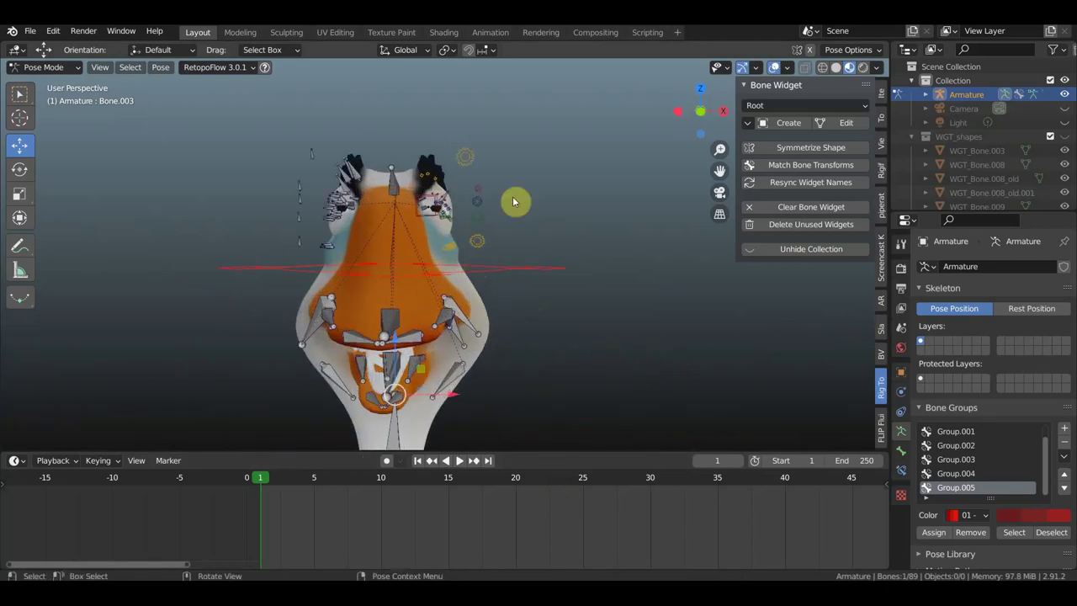
{"action": "scroll", "coordinate": [485, 179], "scroll_direction": "up", "scroll_amount": 2}
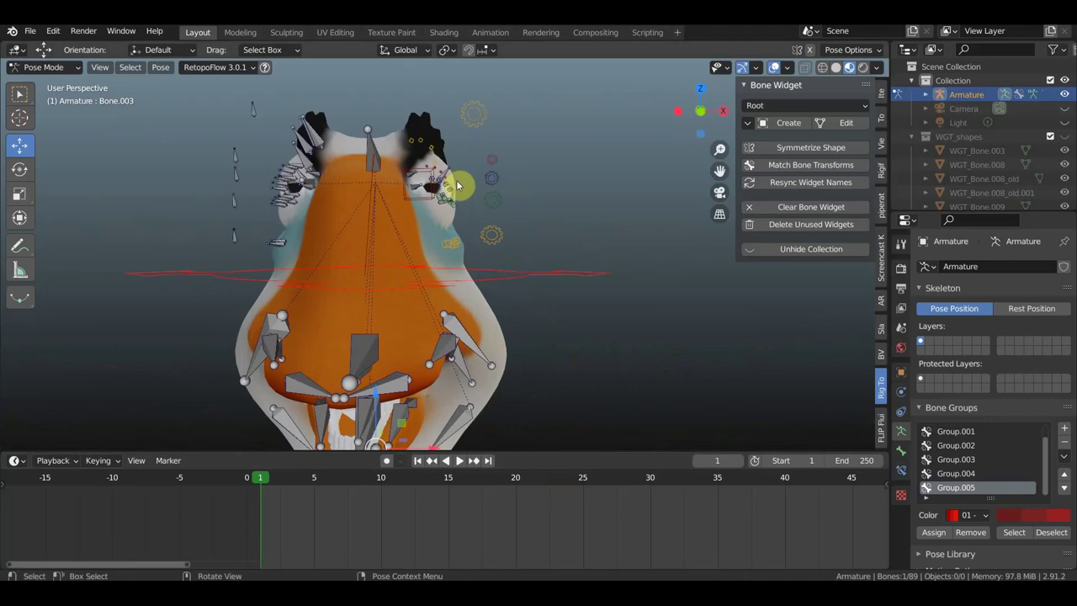
{"action": "middle_click_drag", "start_coordinate": [455, 181], "coordinate": [471, 199]}
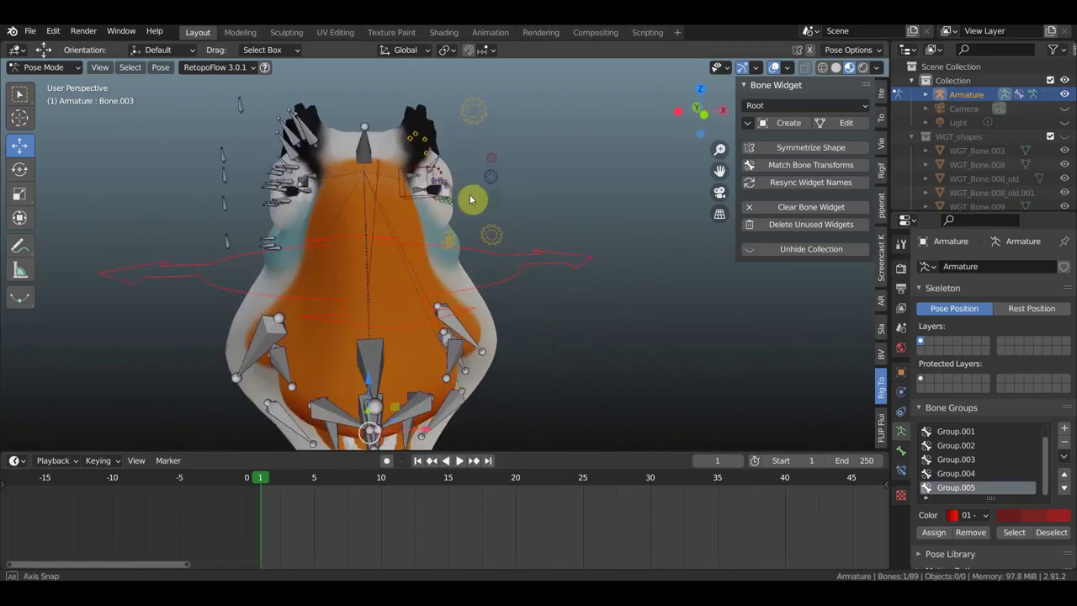
{"action": "middle_click_drag", "start_coordinate": [470, 200], "coordinate": [472, 189]}
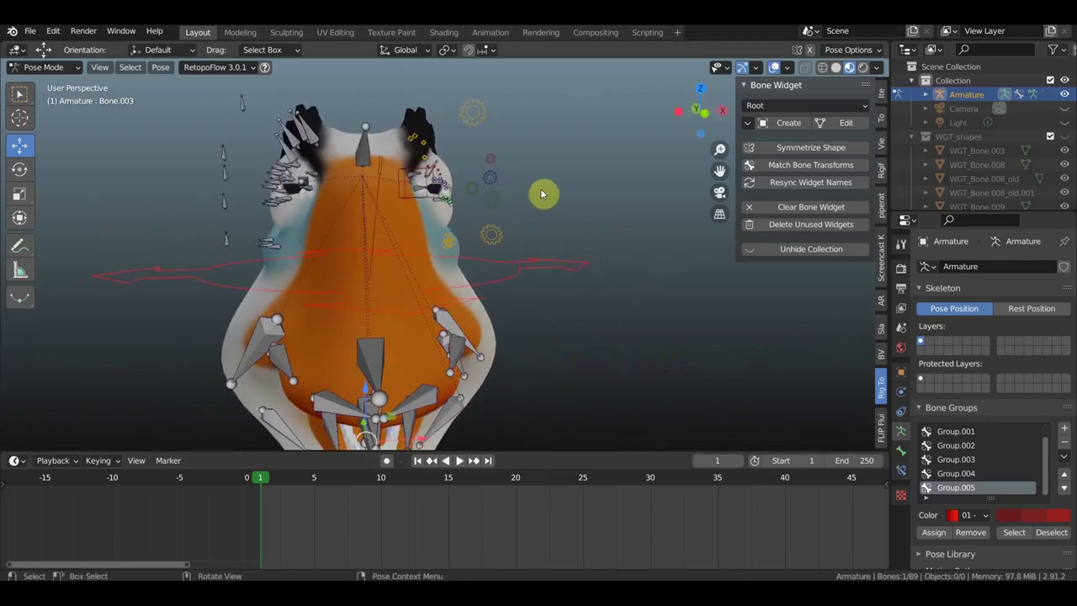
{"action": "mouse_move", "coordinate": [541, 194]}
{"action": "middle_mouse_down"}
{"action": "mouse_move", "coordinate": [535, 246]}
{"action": "mouse_move", "coordinate": [481, 186]}
{"action": "middle_mouse_up"}
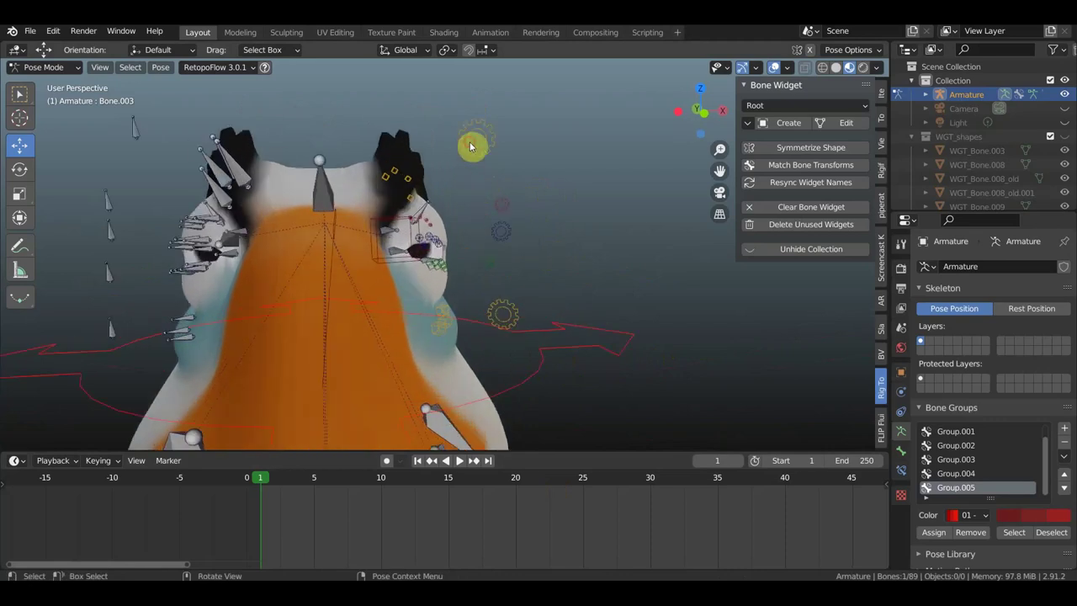
Step: Move the gear-shaped eye control bone slightly upward
{"action": "left_click", "coordinate": [470, 147]}
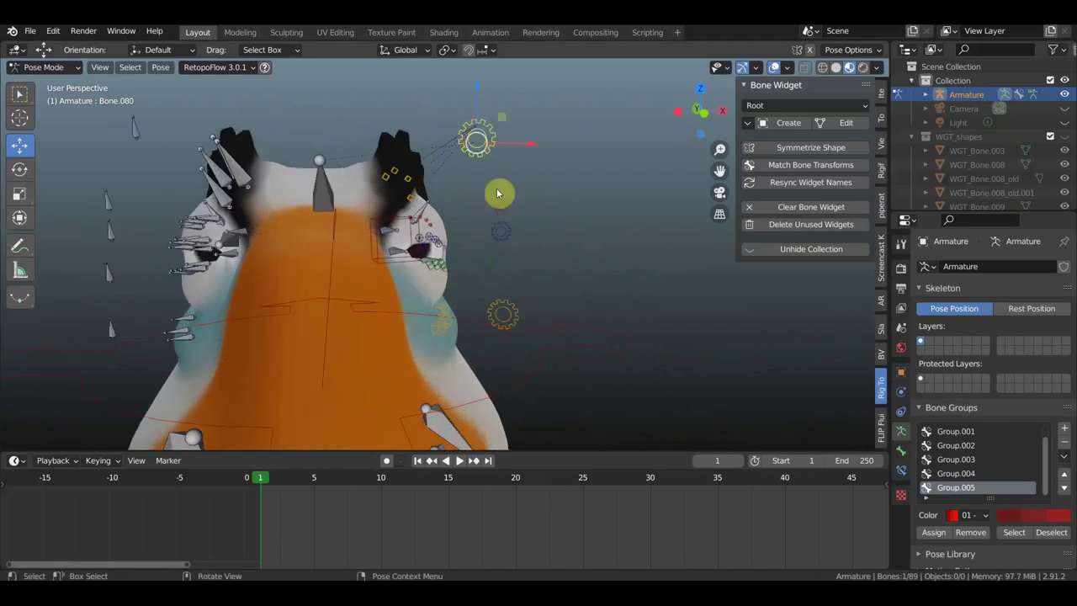
{"action": "key", "text": "g"}
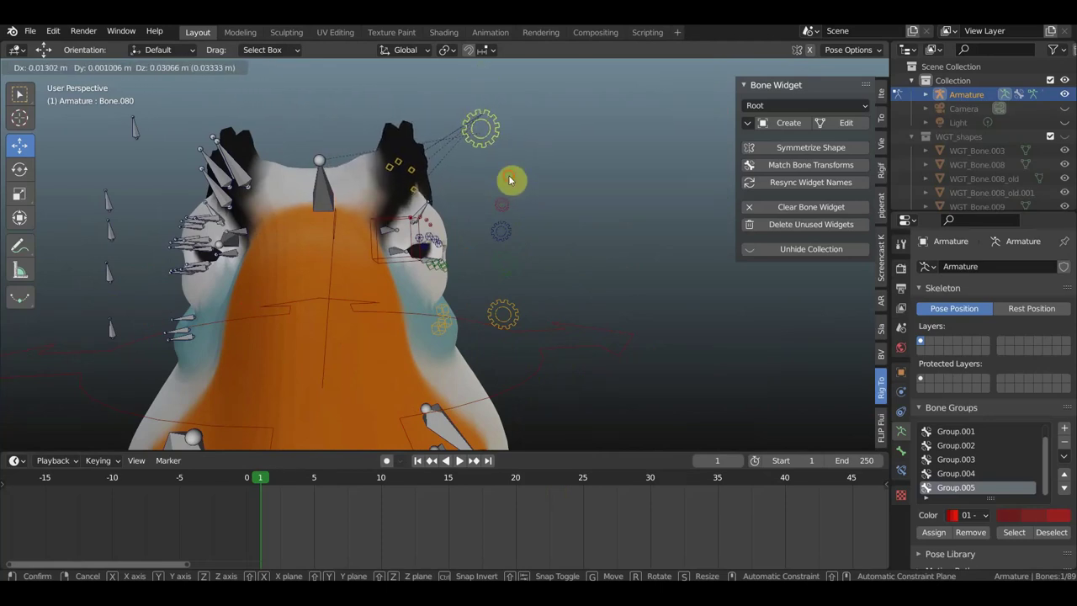
{"action": "left_click", "coordinate": [510, 179]}
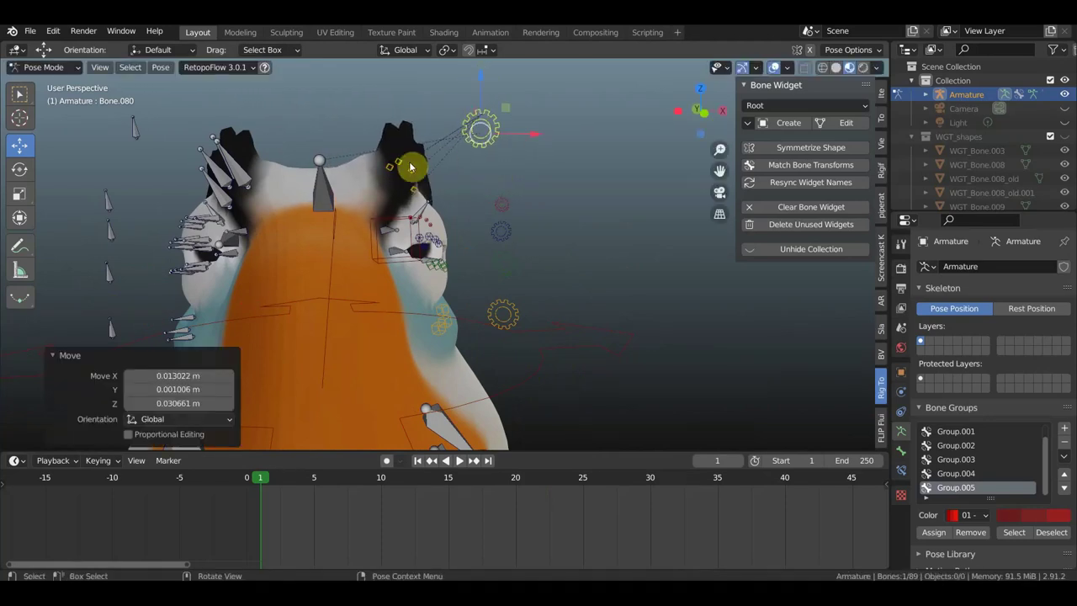
{"action": "middle_click_drag", "start_coordinate": [402, 170], "coordinate": [401, 178]}
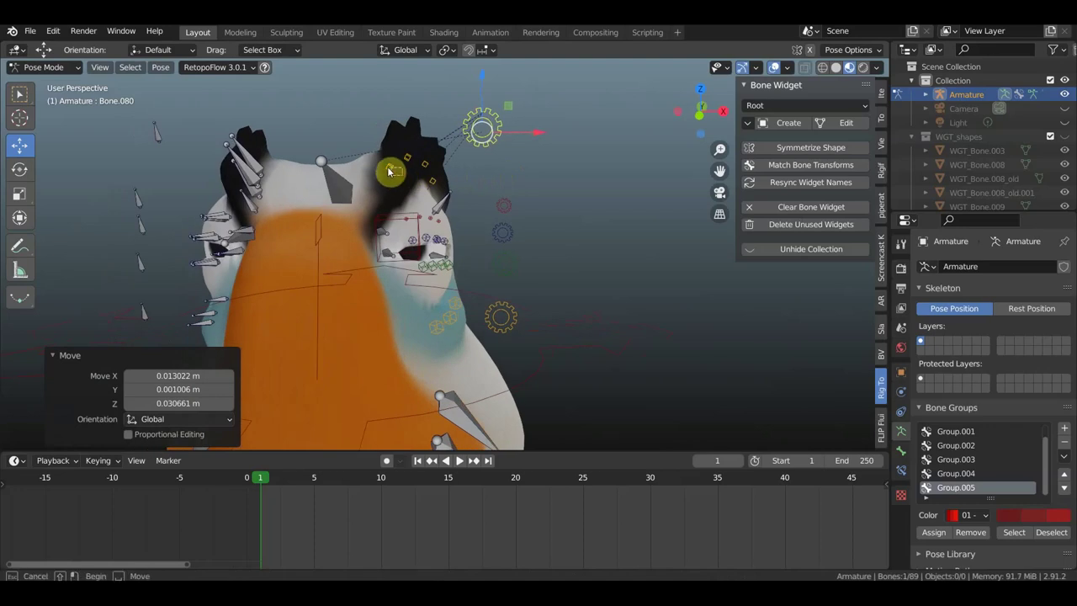
Step: Try moving the circular eye control bone, then undo the move
{"action": "left_click", "coordinate": [389, 175]}
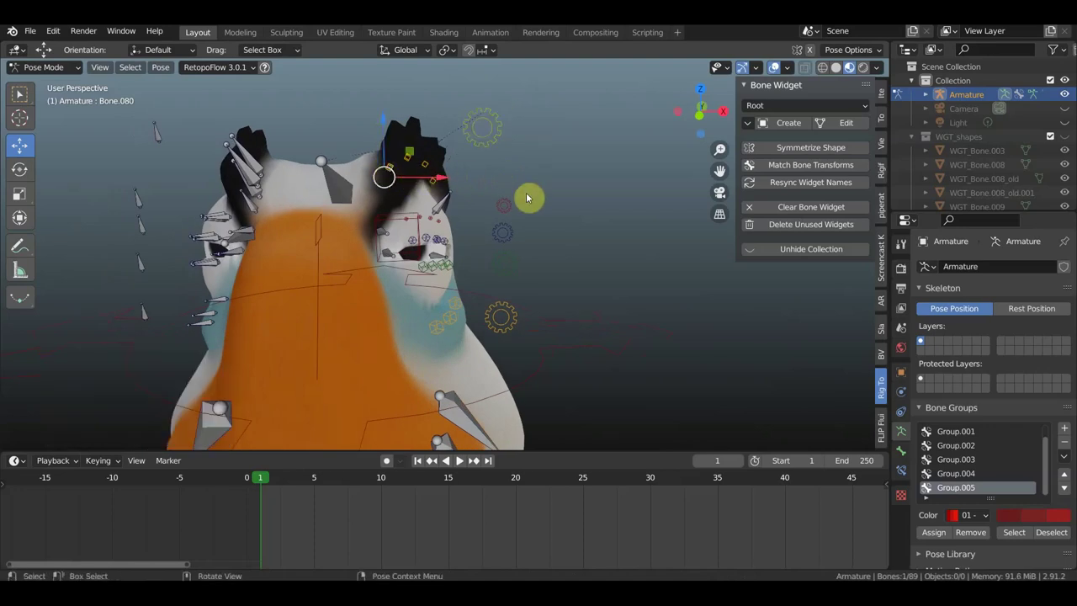
{"action": "key", "text": "g"}
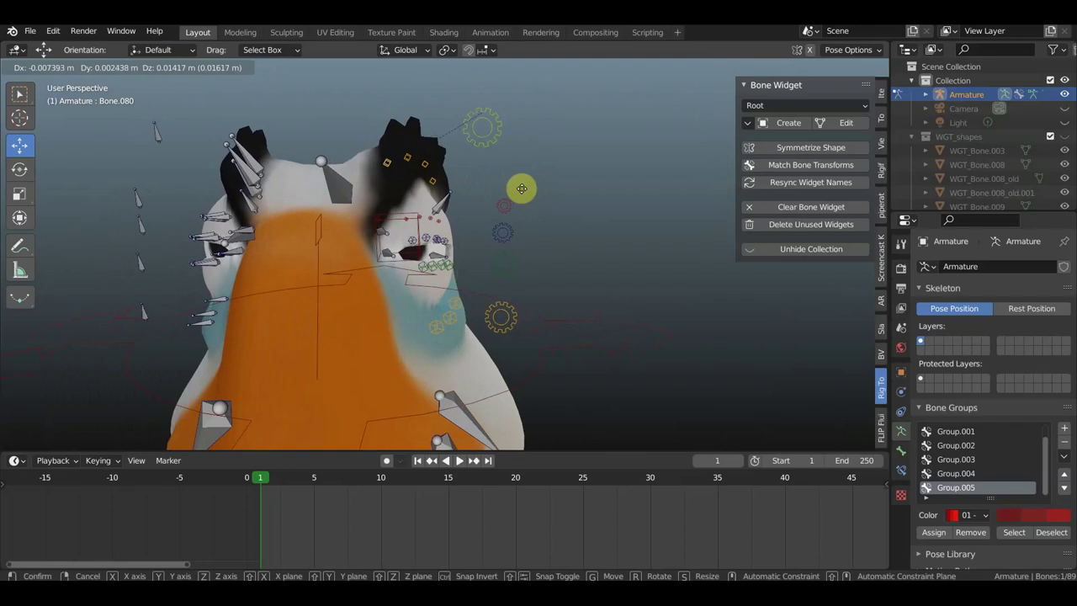
{"action": "left_click", "coordinate": [515, 190]}
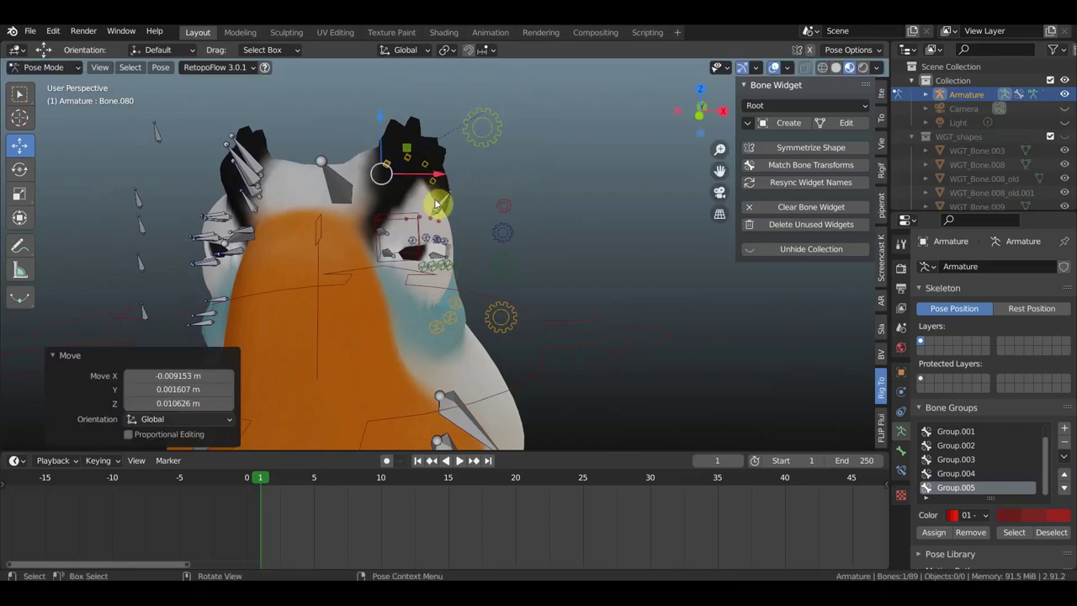
{"action": "key", "text": "ctrl+z"}
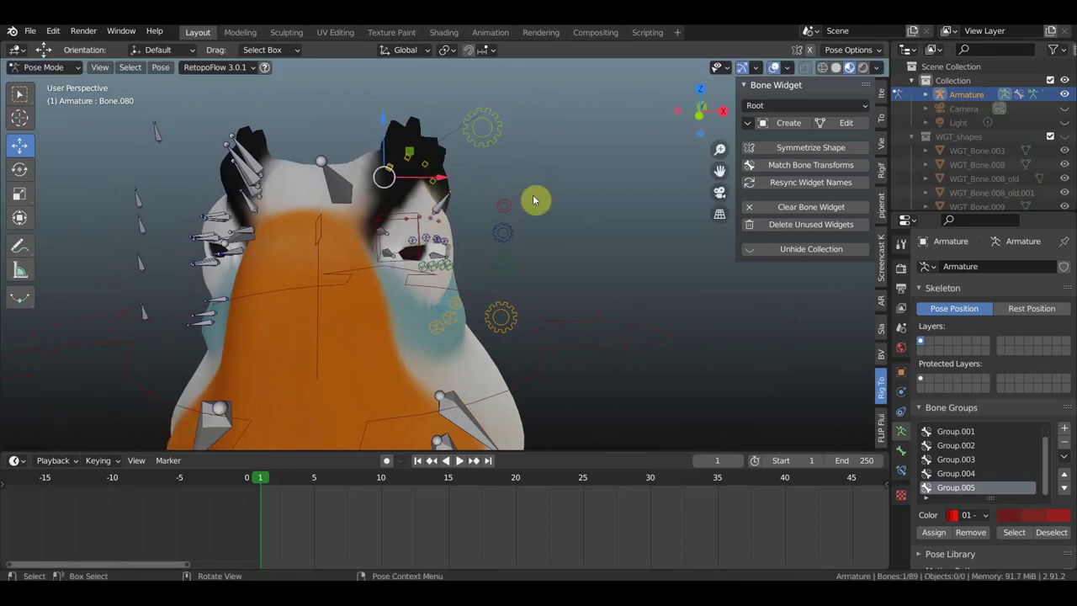
{"action": "middle_click_drag", "start_coordinate": [547, 202], "coordinate": [572, 195]}
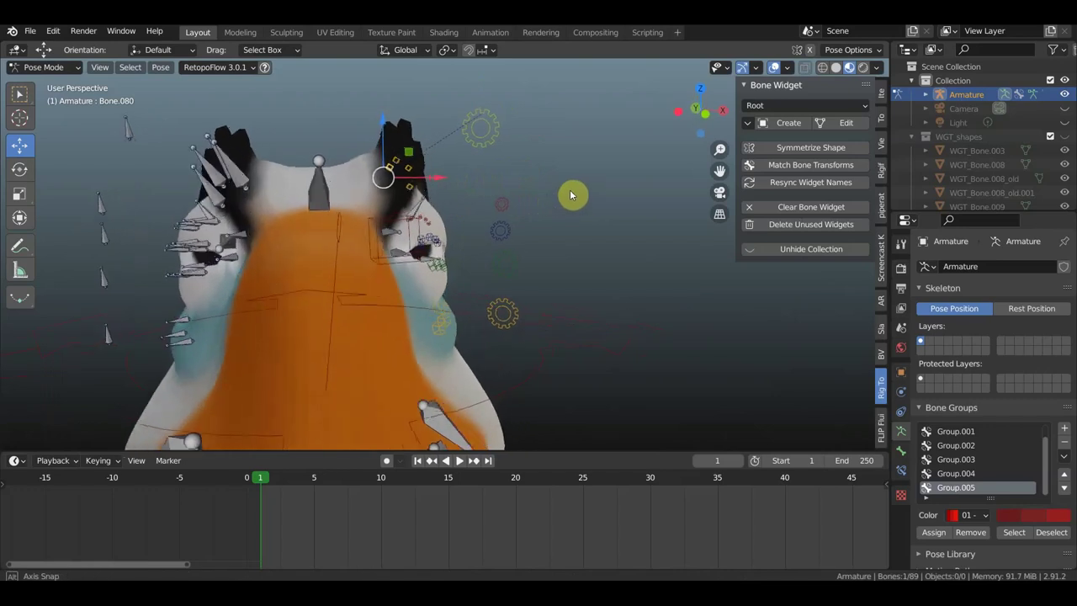
{"action": "mouse_move", "coordinate": [558, 255]}
{"action": "middle_mouse_down"}
{"action": "mouse_move", "coordinate": [515, 267]}
{"action": "mouse_move", "coordinate": [499, 255]}
{"action": "middle_mouse_up"}
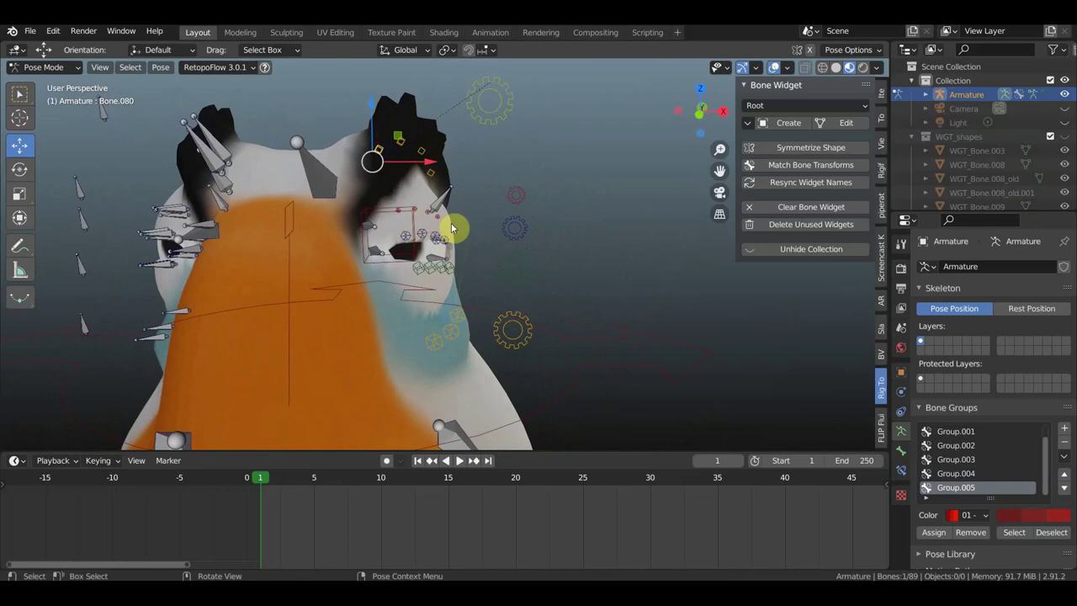
Step: Rotate the boxed eye control bone Bone.076 by 2.63° around the view Z axis
{"action": "left_click", "coordinate": [451, 228]}
{"action": "key", "text": "r"}
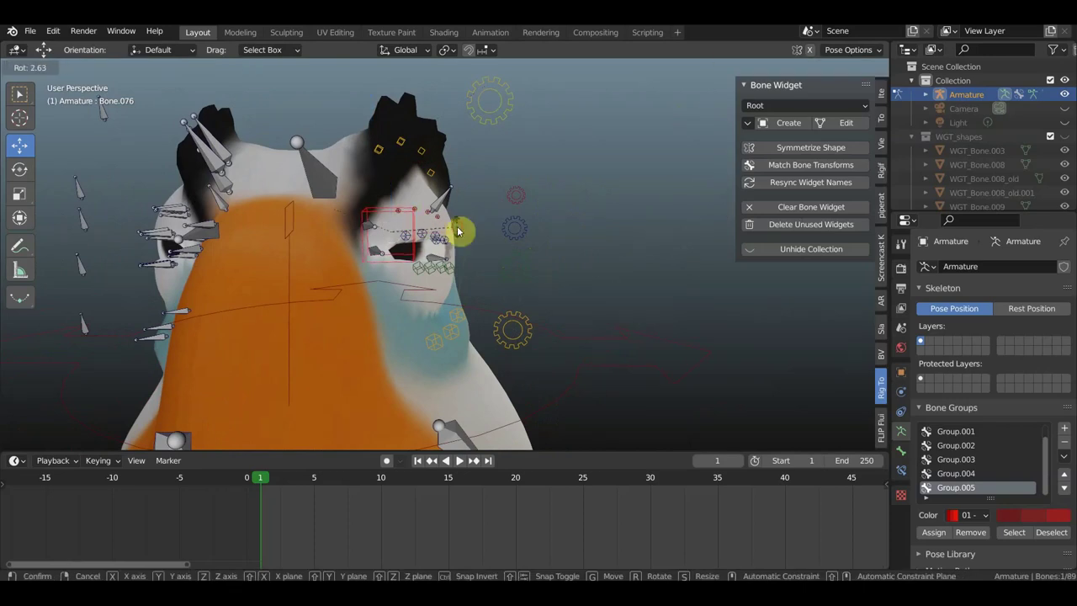
{"action": "left_click", "coordinate": [458, 232]}
{"action": "mouse_move", "coordinate": [452, 230]}
{"action": "middle_mouse_down"}
{"action": "mouse_move", "coordinate": [385, 228]}
{"action": "mouse_move", "coordinate": [412, 239]}
{"action": "mouse_move", "coordinate": [414, 190]}
{"action": "middle_mouse_up"}
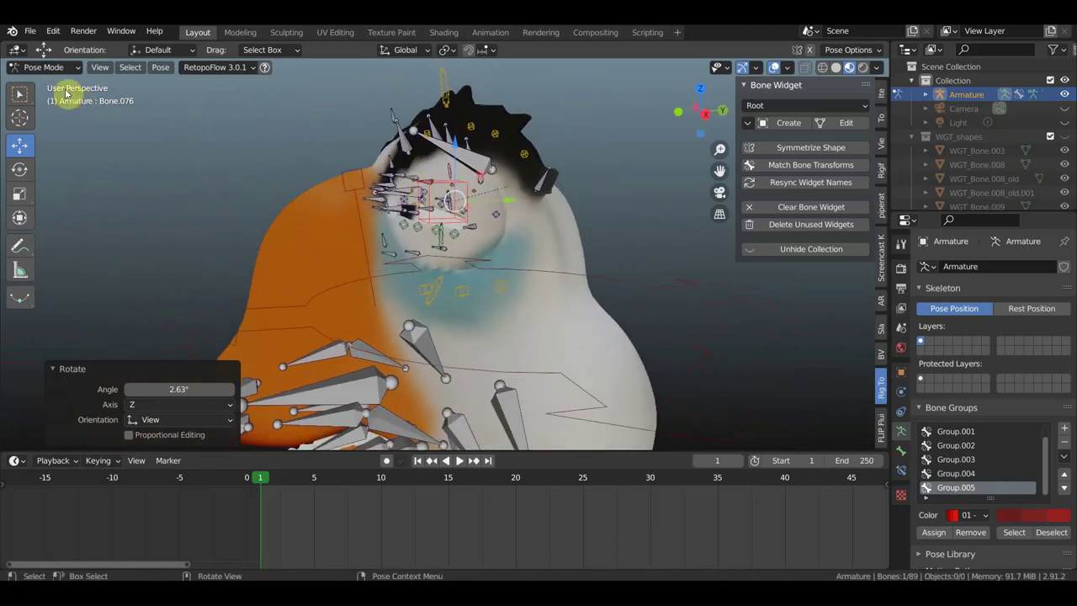
{"action": "left_click", "coordinate": [50, 67]}
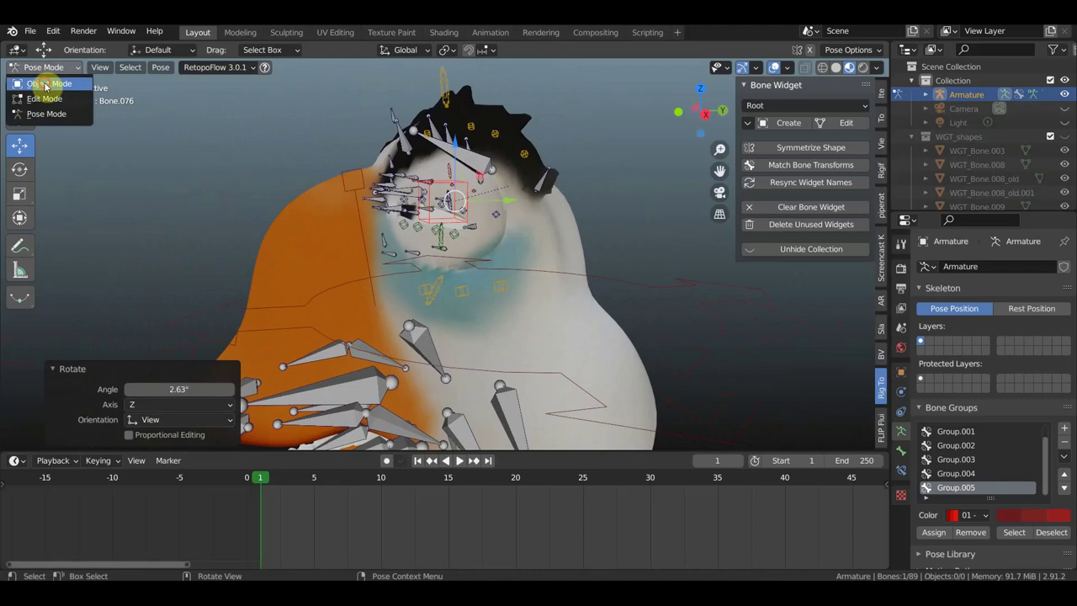
Step: Return the armature to Object Mode and hide the sidebar
{"action": "left_click", "coordinate": [44, 83]}
{"action": "middle_click_drag", "start_coordinate": [441, 208], "coordinate": [661, 140]}
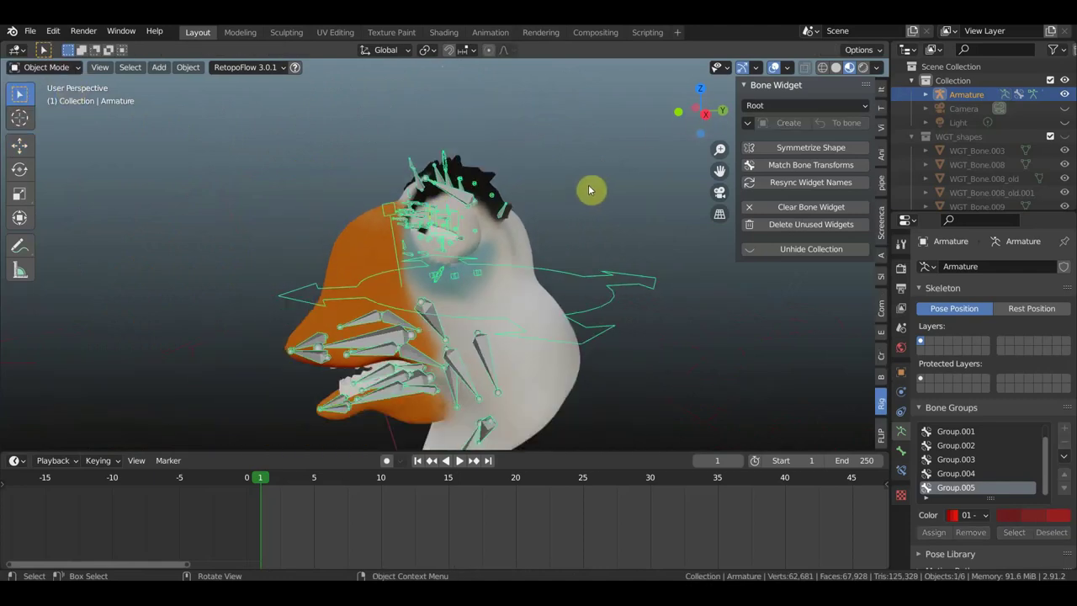
{"action": "key", "text": "n"}
{"action": "middle_click_drag", "start_coordinate": [733, 272], "coordinate": [676, 276]}
Step: Add a UV sphere, move it -1.8906 m along Y, and switch to Right view
{"action": "key", "text": "shift+a"}
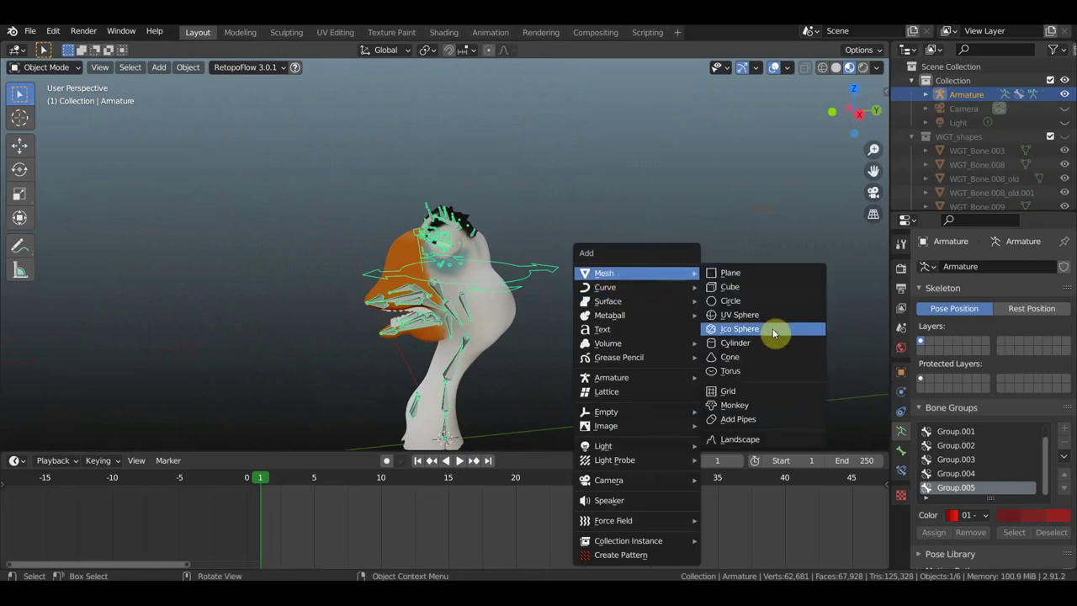
{"action": "mouse_move", "coordinate": [604, 273]}
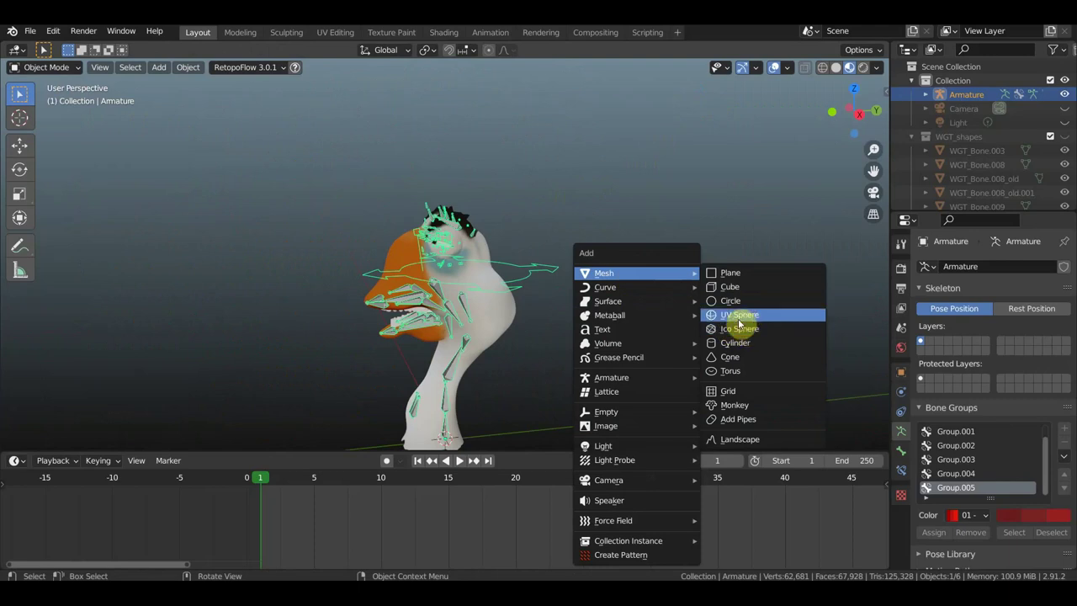
{"action": "left_click", "coordinate": [748, 320]}
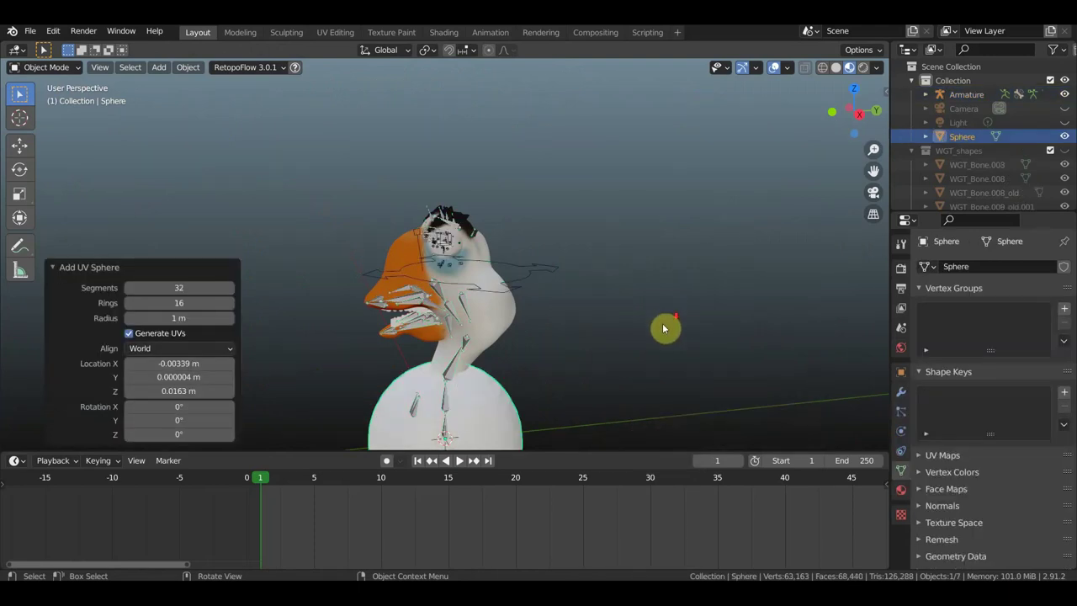
{"action": "scroll", "coordinate": [639, 332], "scroll_direction": "down", "scroll_amount": 3}
{"action": "mouse_move", "coordinate": [598, 298]}
{"action": "middle_mouse_down"}
{"action": "mouse_move", "coordinate": [597, 256]}
{"action": "mouse_move", "coordinate": [586, 264]}
{"action": "middle_mouse_up"}
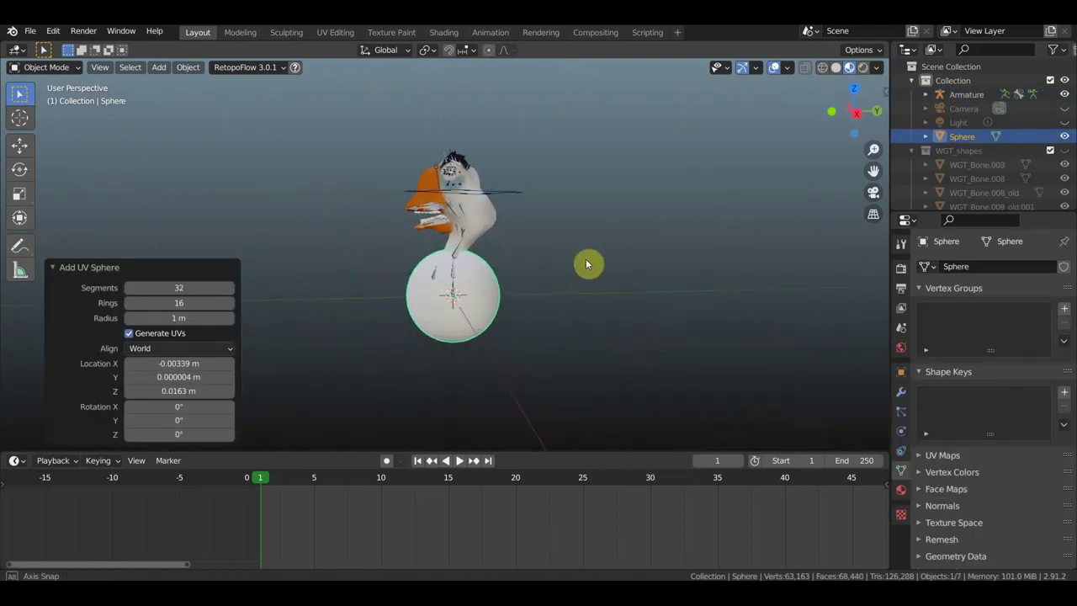
{"action": "left_click", "coordinate": [19, 145]}
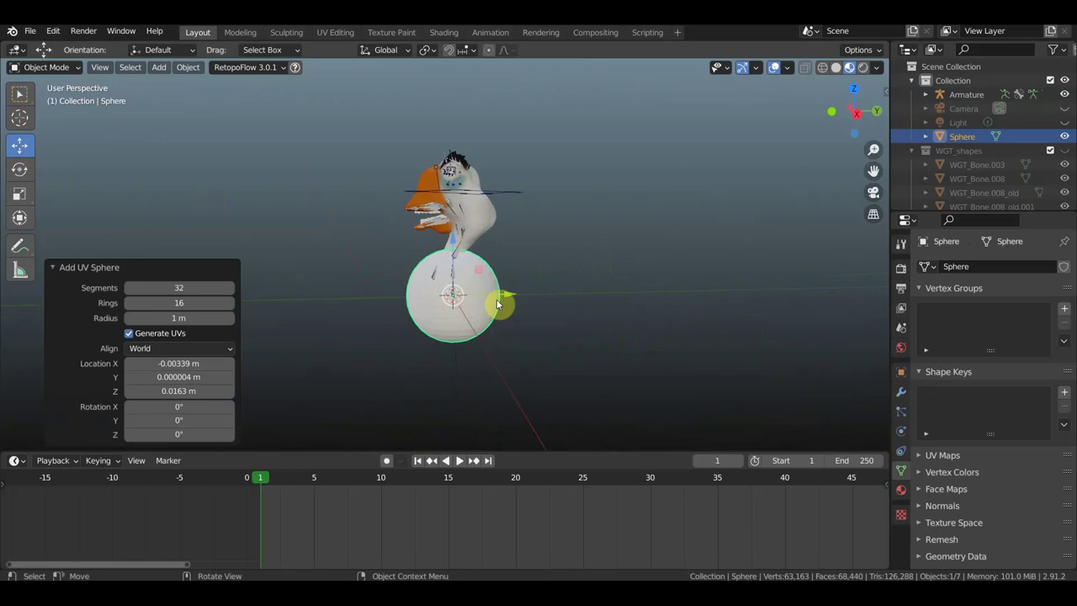
{"action": "left_click_drag", "start_coordinate": [510, 295], "coordinate": [423, 298]}
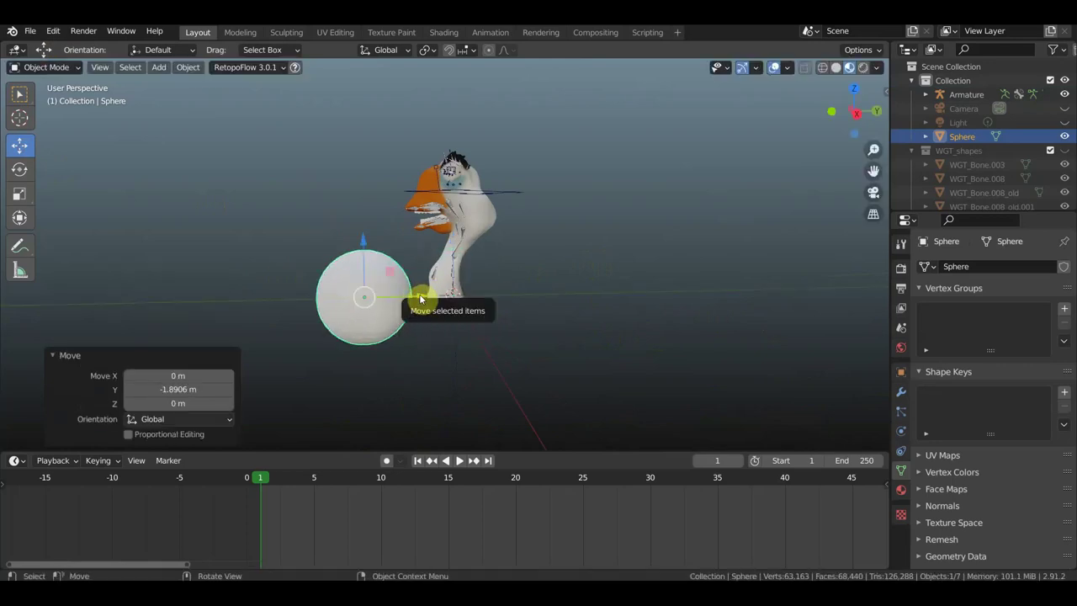
{"action": "key", "text": "KP_3"}
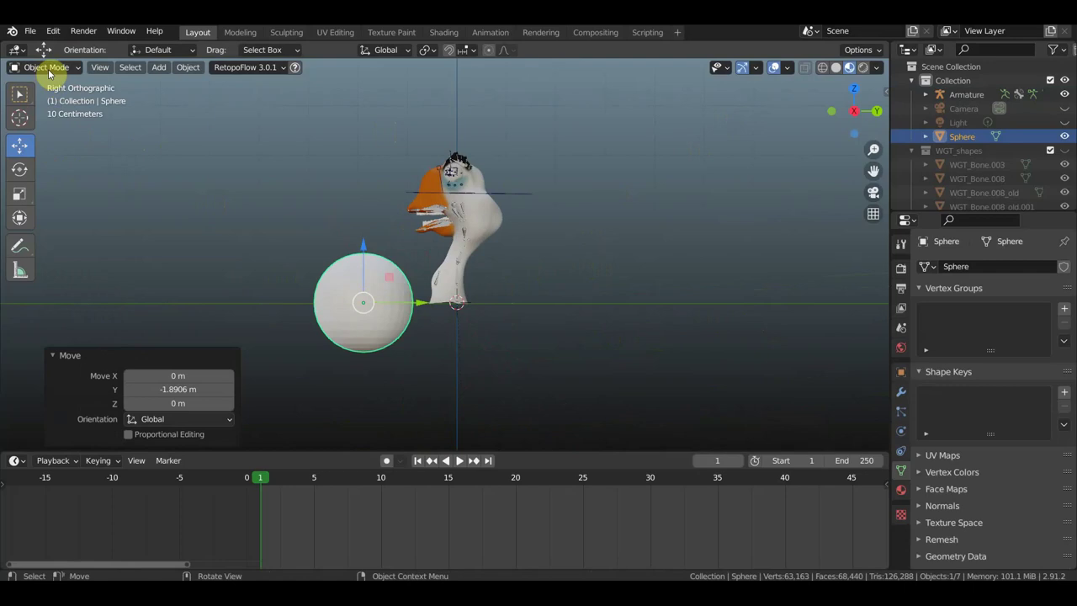
{"action": "left_click", "coordinate": [48, 69]}
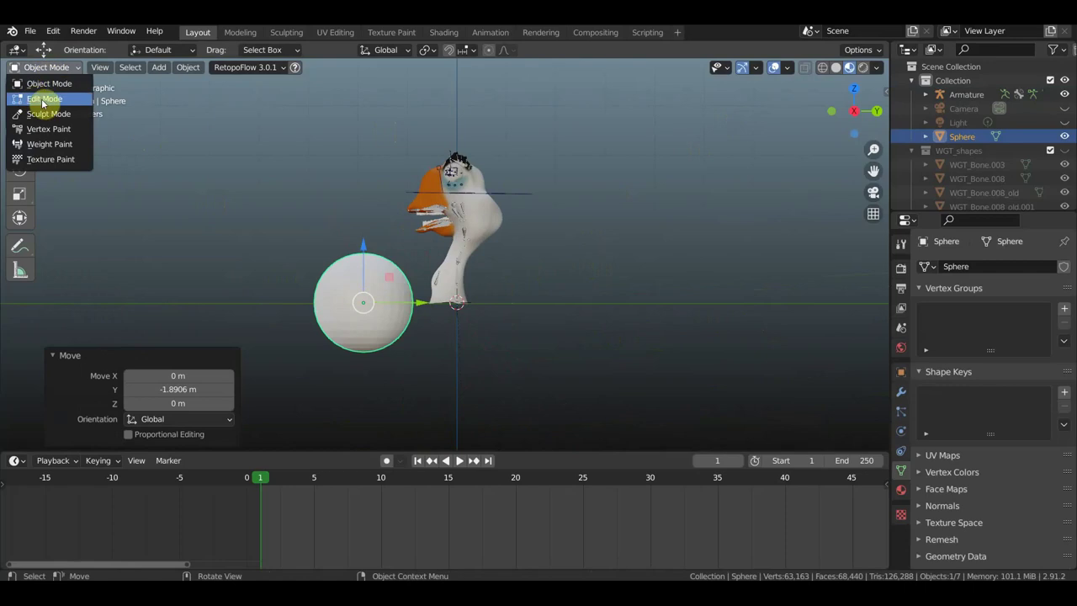
Step: In Edit Mode with X-ray on, delete the right half of the sphere's vertices
{"action": "left_click", "coordinate": [35, 100]}
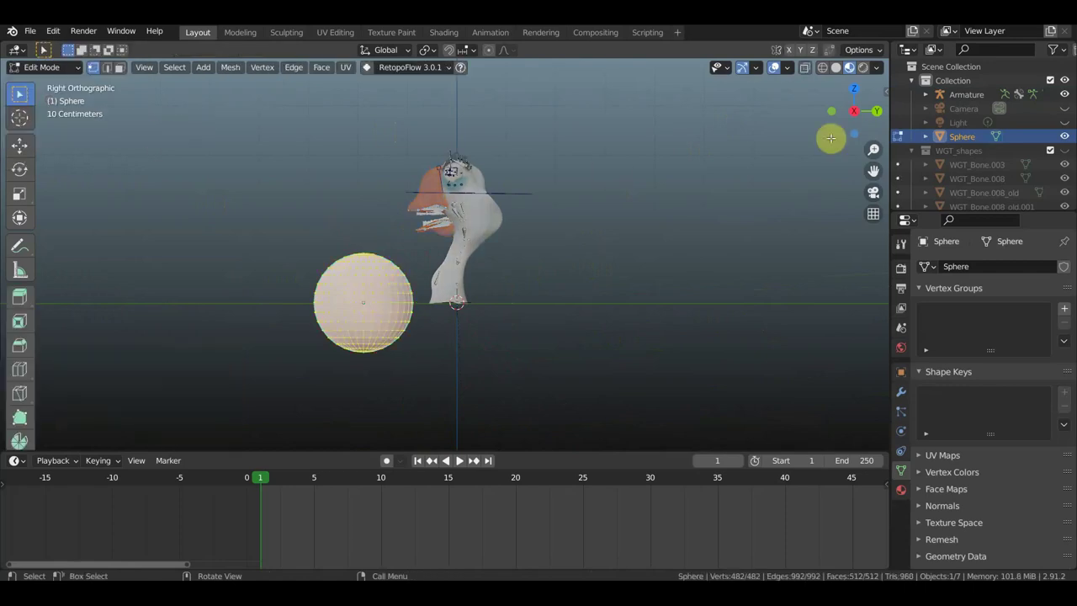
{"action": "left_click", "coordinate": [825, 73]}
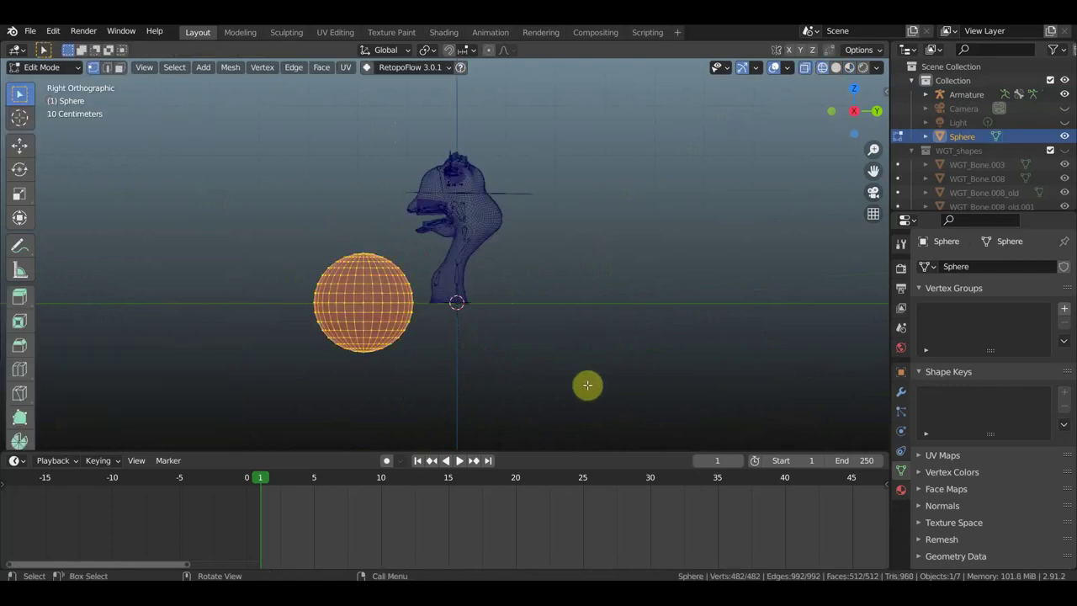
{"action": "left_click_drag", "start_coordinate": [586, 384], "coordinate": [370, 185]}
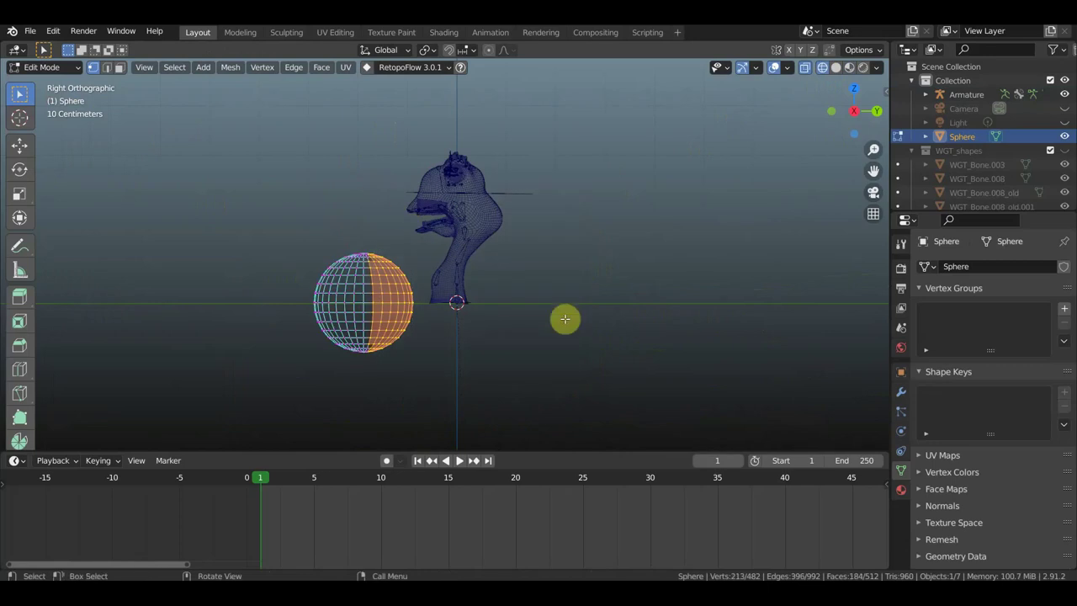
{"action": "key", "text": "x"}
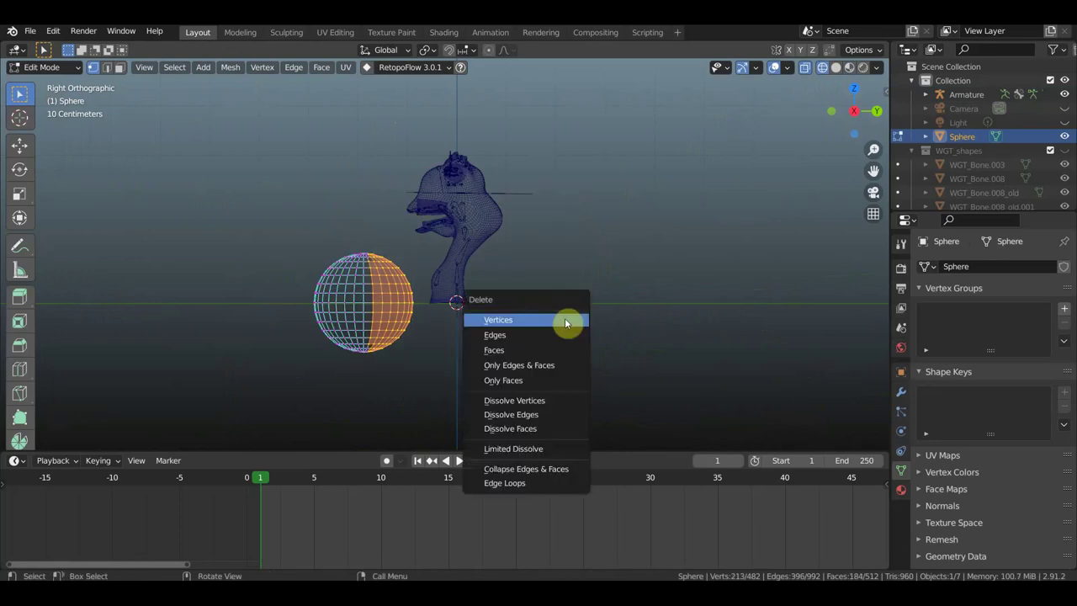
{"action": "left_click", "coordinate": [565, 322]}
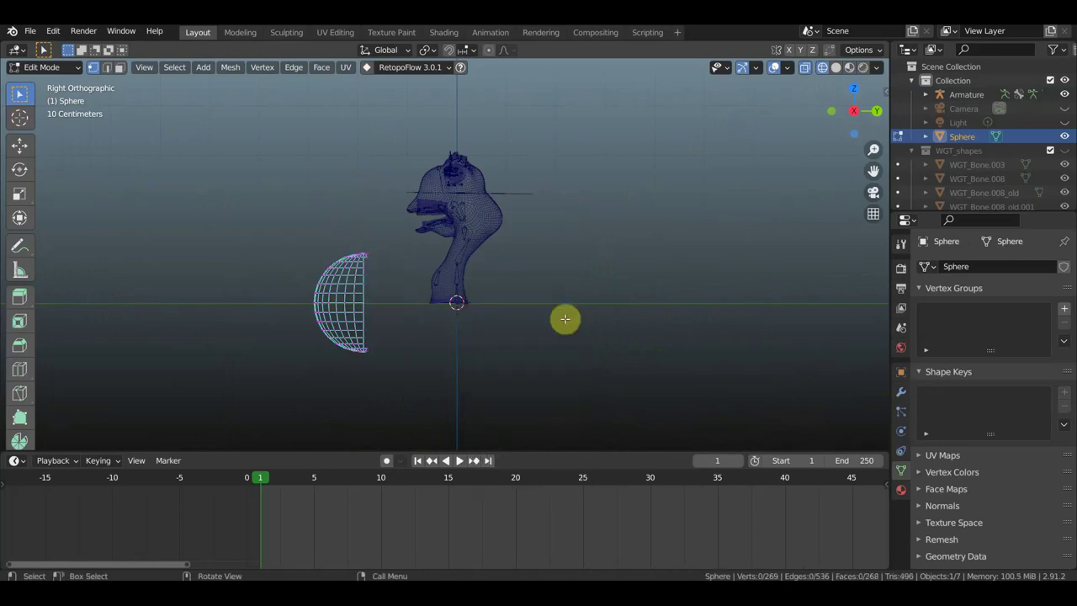
Step: Scale the remaining vertices to 0.749 along X and go back to Object Mode
{"action": "middle_click_drag", "start_coordinate": [358, 308], "coordinate": [571, 317]}
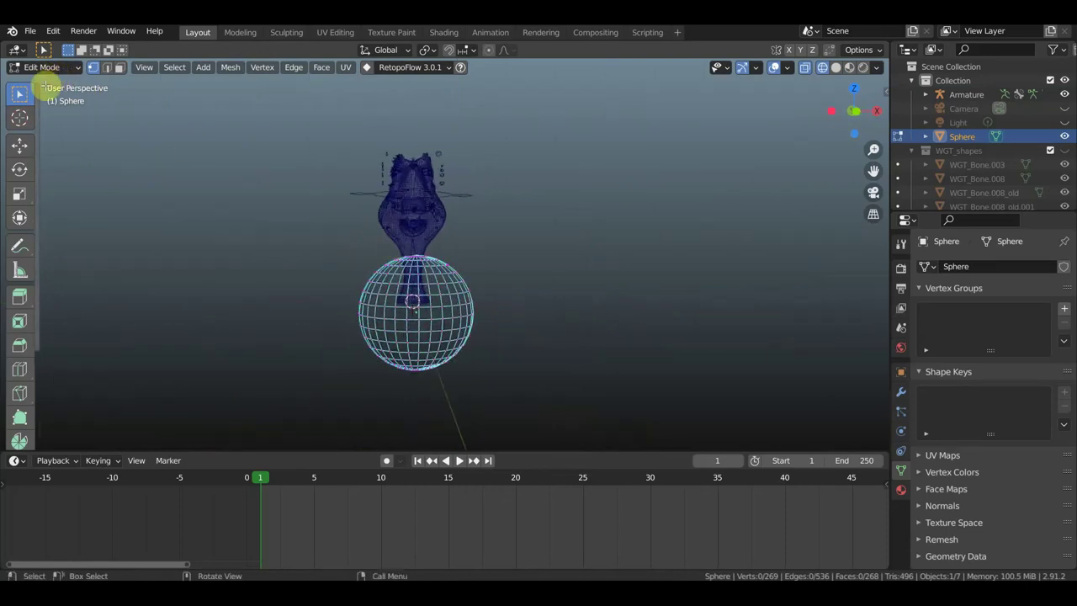
{"action": "left_click", "coordinate": [19, 217]}
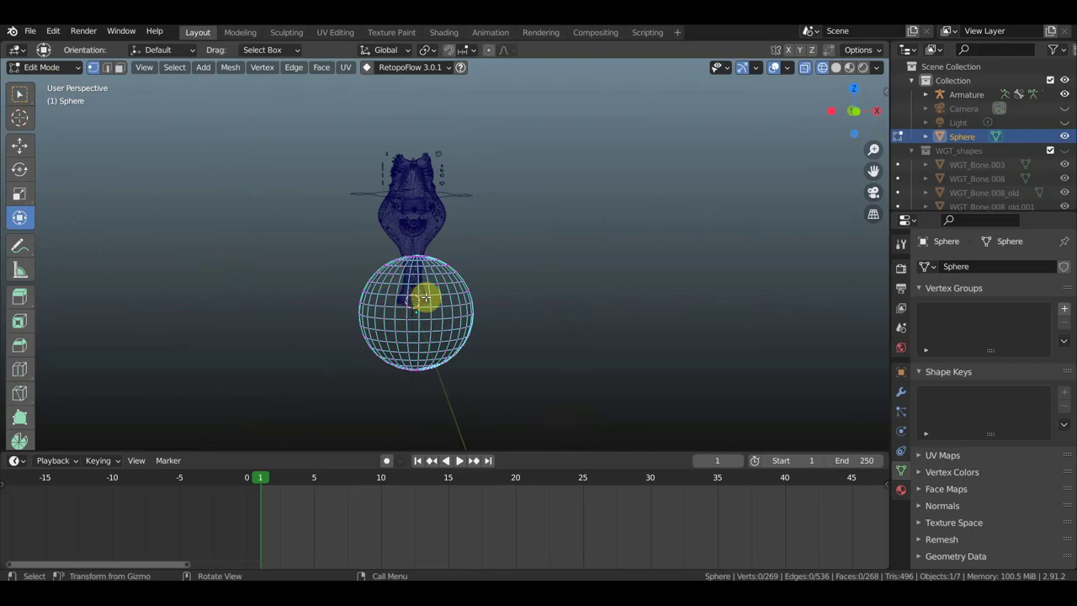
{"action": "key", "text": "a"}
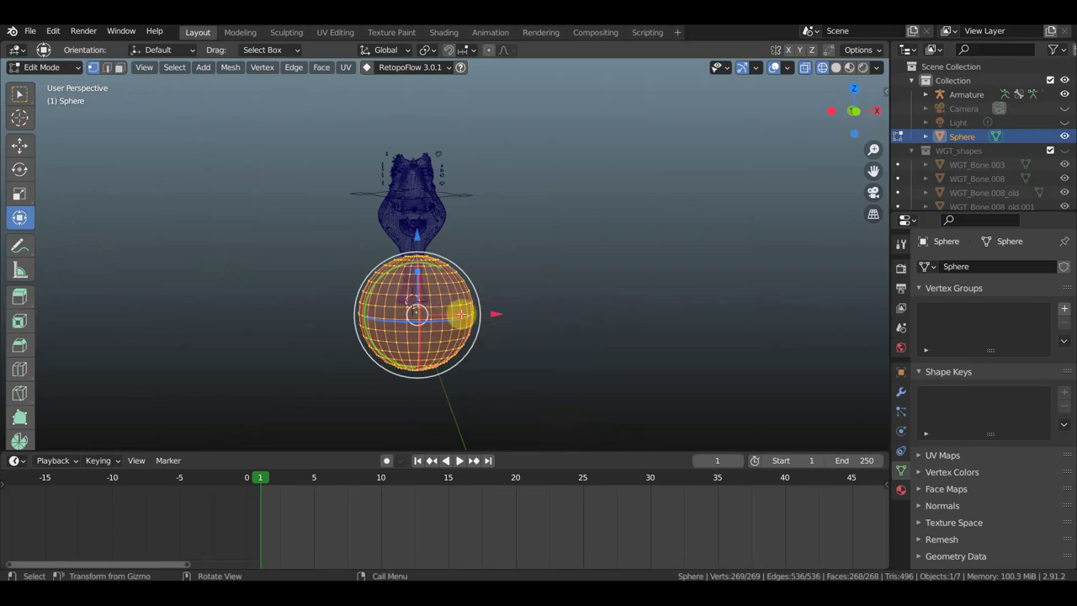
{"action": "left_click_drag", "start_coordinate": [462, 314], "coordinate": [447, 309]}
{"action": "left_click", "coordinate": [46, 68]}
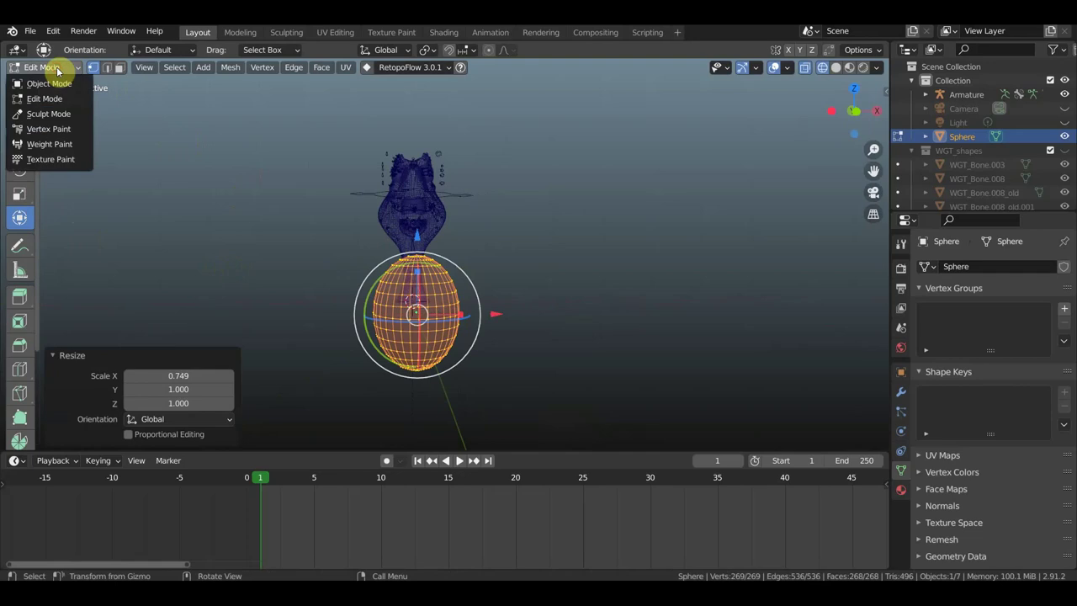
{"action": "left_click", "coordinate": [63, 94]}
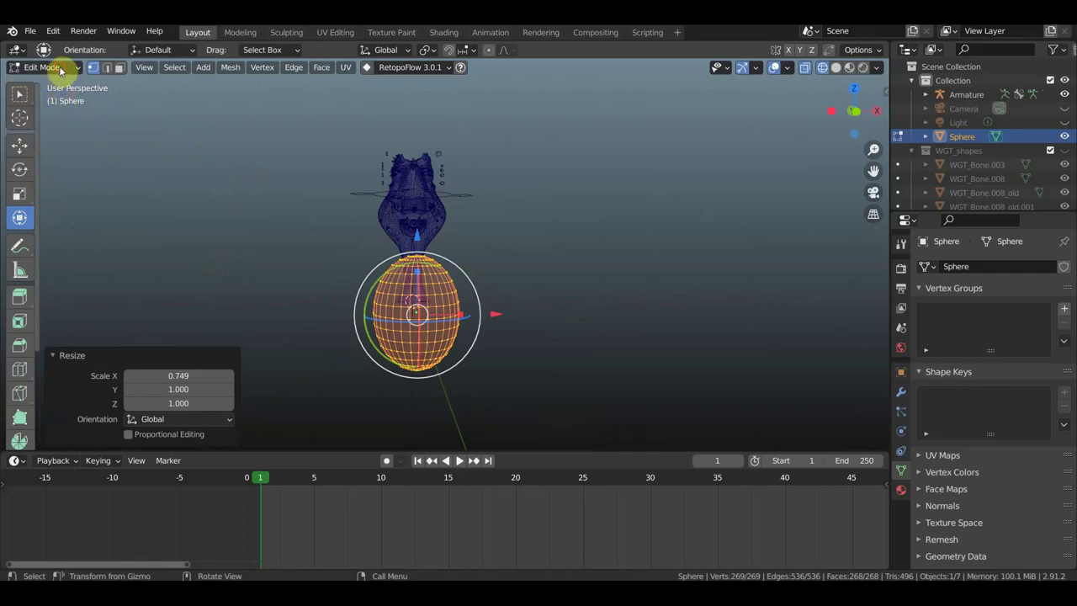
{"action": "left_click", "coordinate": [61, 71]}
{"action": "left_click", "coordinate": [49, 80]}
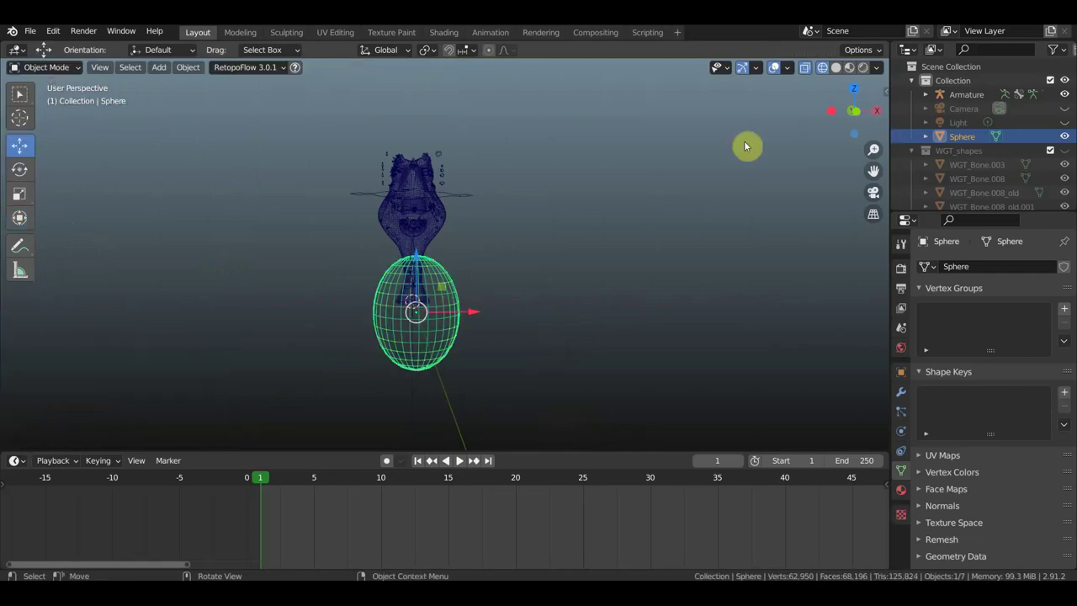
Step: Switch to Solid shading and scale the squashed sphere down to 0.154
{"action": "left_click", "coordinate": [836, 72]}
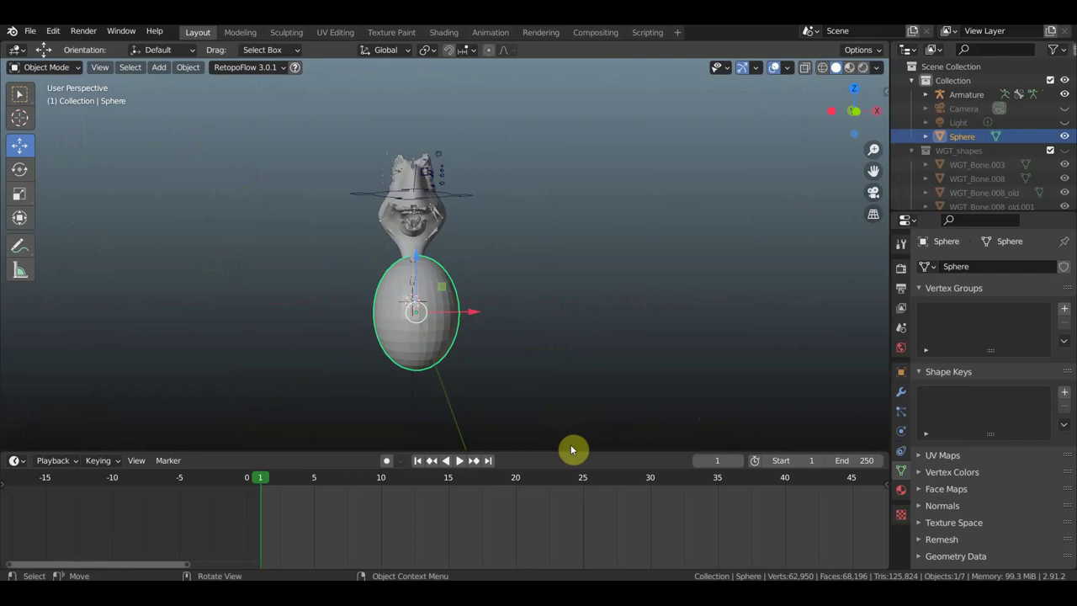
{"action": "key", "text": "s"}
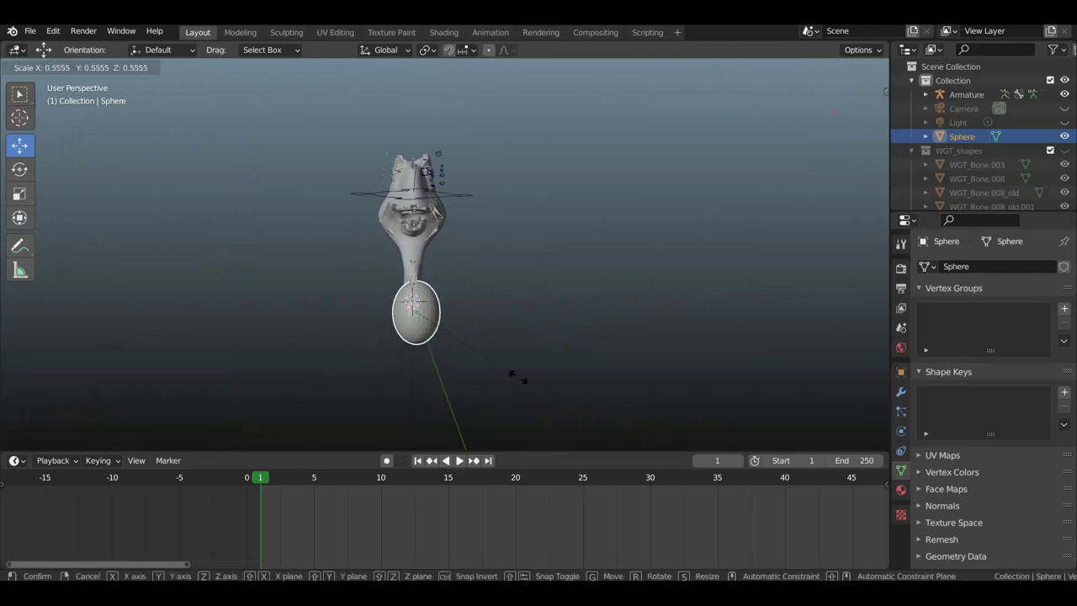
{"action": "left_click", "coordinate": [451, 328]}
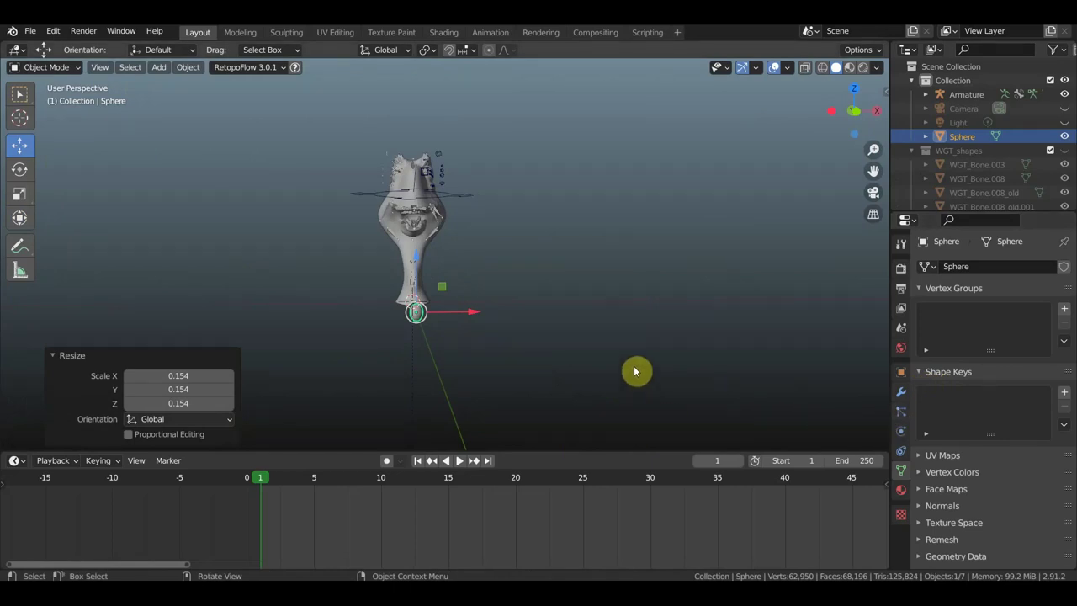
Step: Raise the small sphere beside the head at eye height, last nudged 0.33296 m along Z
{"action": "scroll", "coordinate": [636, 371], "scroll_direction": "up", "scroll_amount": 2}
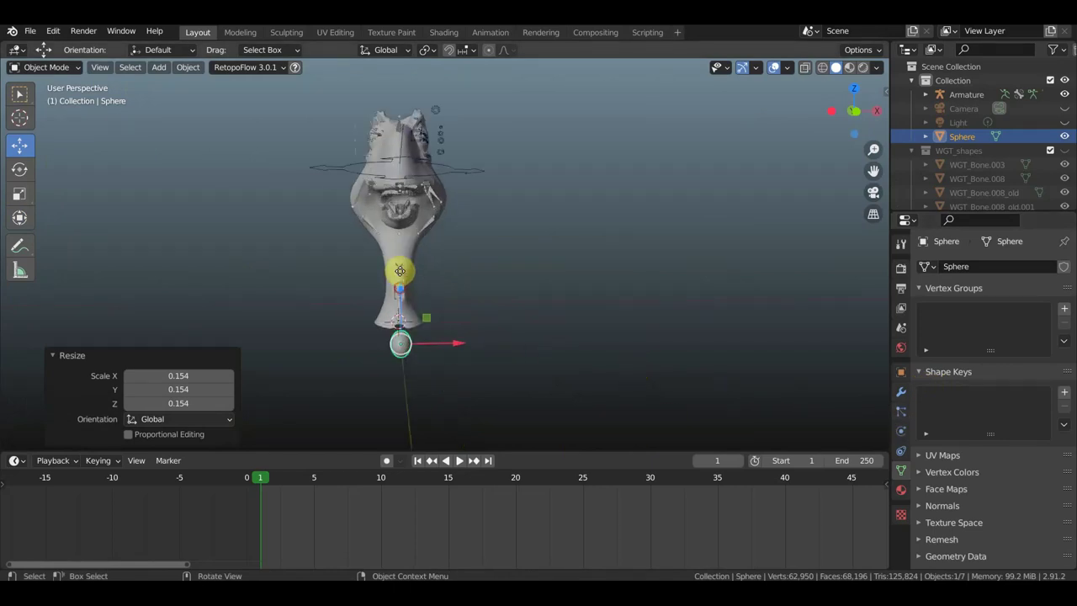
{"action": "left_click_drag", "start_coordinate": [400, 270], "coordinate": [414, 95]}
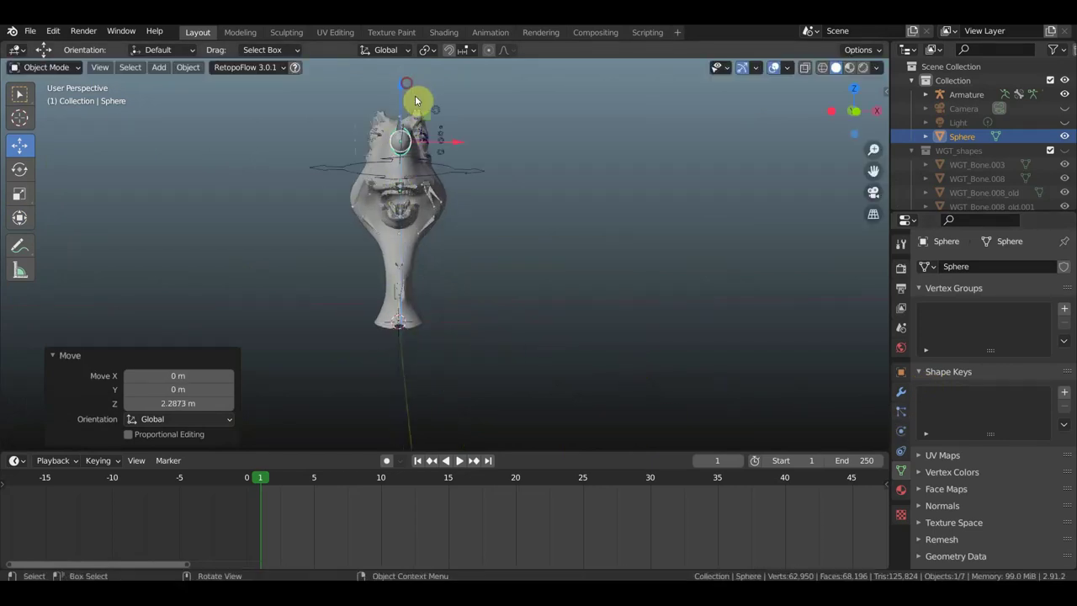
{"action": "left_click_drag", "start_coordinate": [458, 145], "coordinate": [402, 148]}
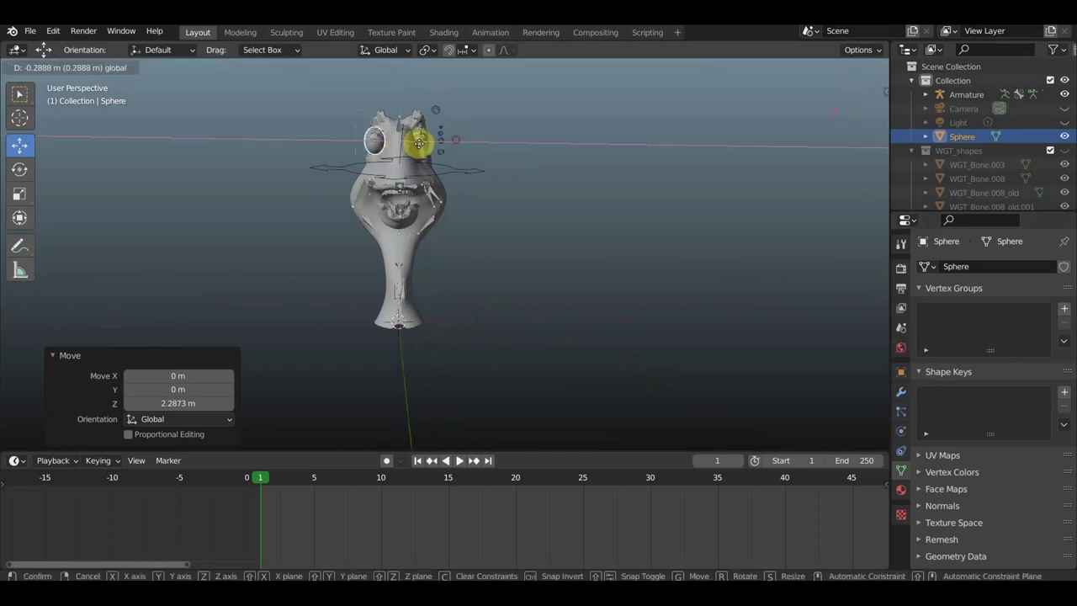
{"action": "middle_click_drag", "start_coordinate": [425, 152], "coordinate": [601, 260]}
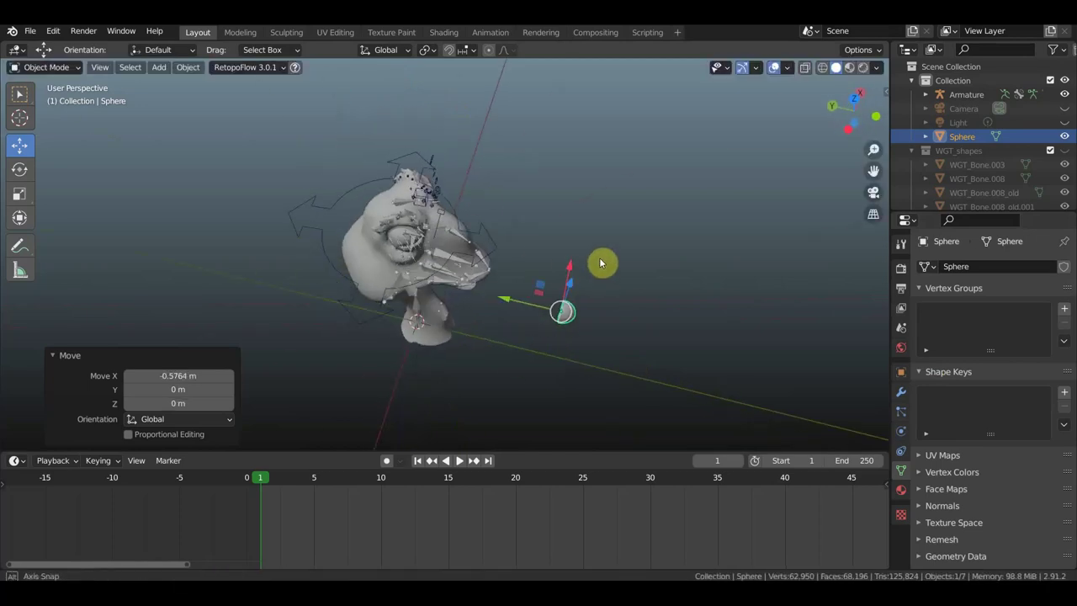
{"action": "left_click_drag", "start_coordinate": [576, 284], "coordinate": [584, 261]}
{"action": "left_click", "coordinate": [849, 67]}
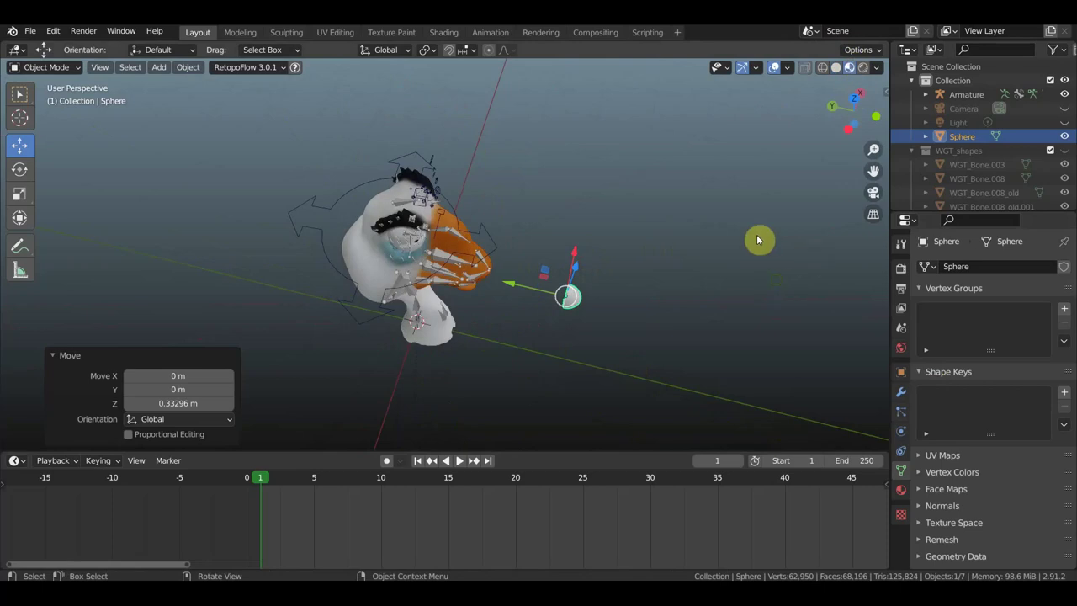
{"action": "middle_click_drag", "start_coordinate": [756, 240], "coordinate": [744, 185]}
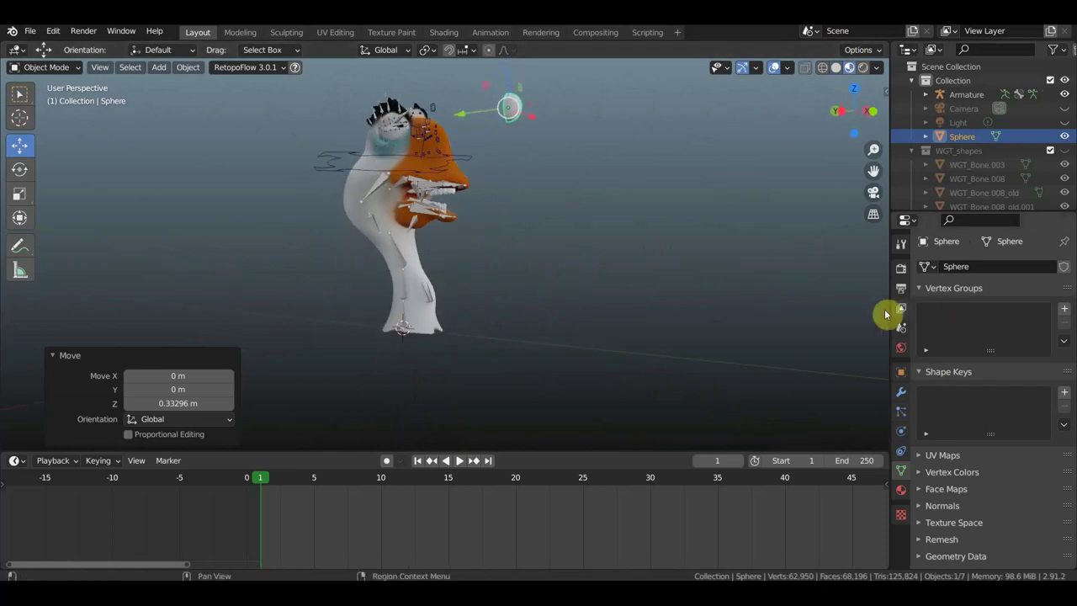
Step: Give the small sphere a new material with a black base colour
{"action": "left_click", "coordinate": [901, 490]}
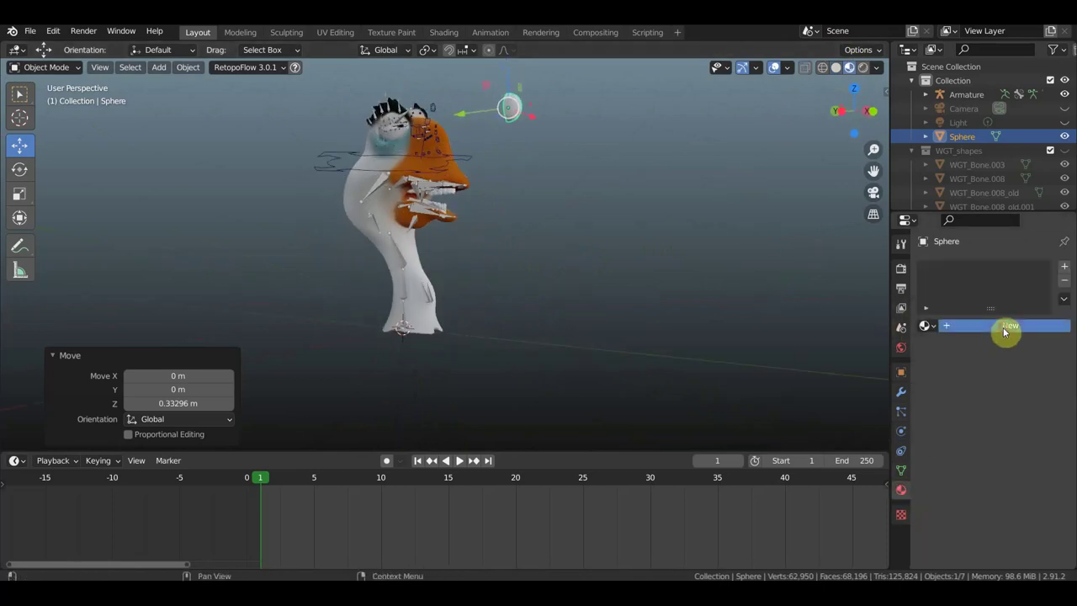
{"action": "left_click", "coordinate": [1003, 327]}
{"action": "left_click", "coordinate": [1027, 477]}
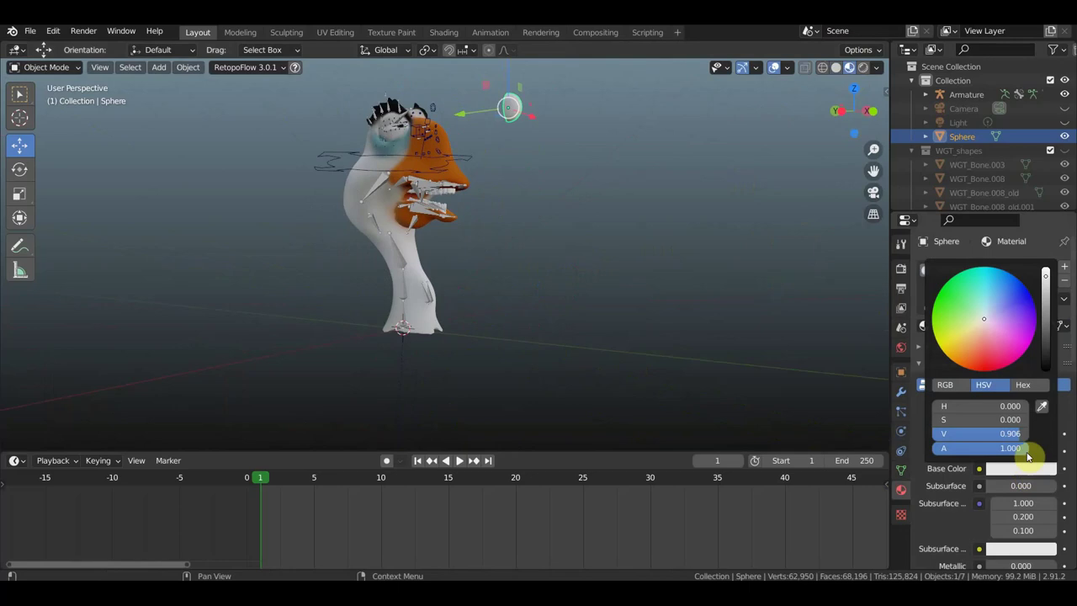
{"action": "left_click_drag", "start_coordinate": [1046, 276], "coordinate": [1021, 372]}
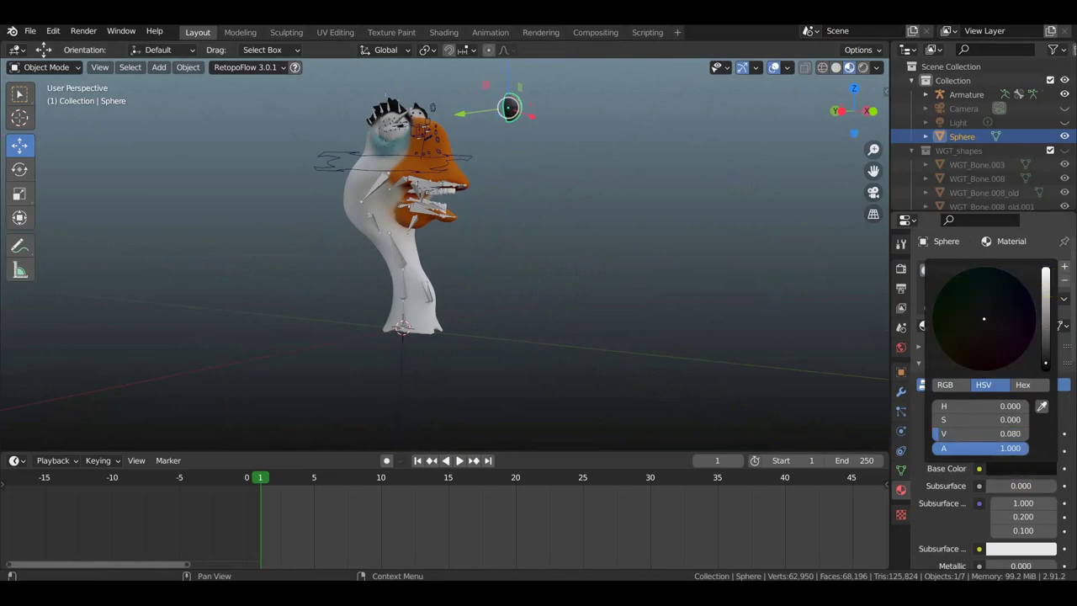
Step: Slide the black sphere 1.6523 m along Y onto the puffin's eye
{"action": "scroll", "coordinate": [580, 195], "scroll_direction": "up", "scroll_amount": 1}
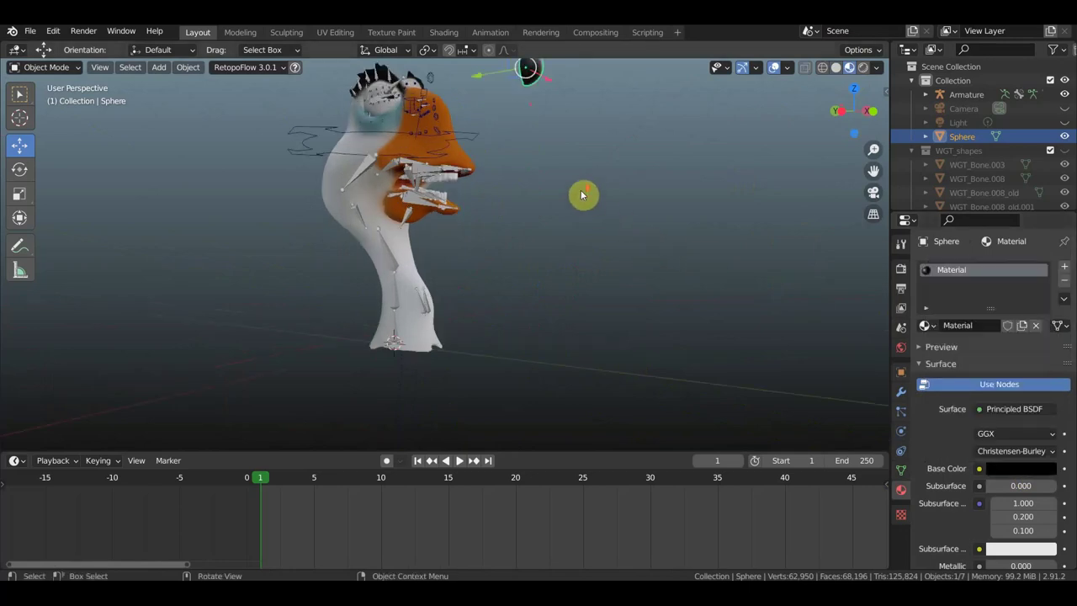
{"action": "middle_click_drag", "start_coordinate": [610, 185], "coordinate": [595, 343], "text": "shift"}
{"action": "middle_click_drag", "start_coordinate": [625, 308], "coordinate": [627, 303], "text": "shift"}
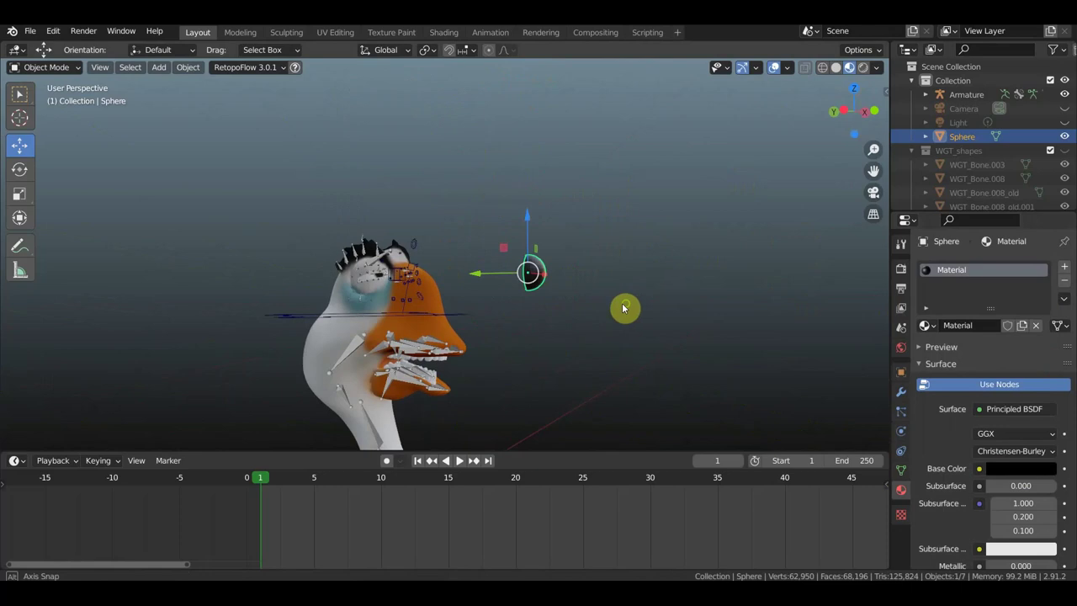
{"action": "left_click", "coordinate": [46, 67]}
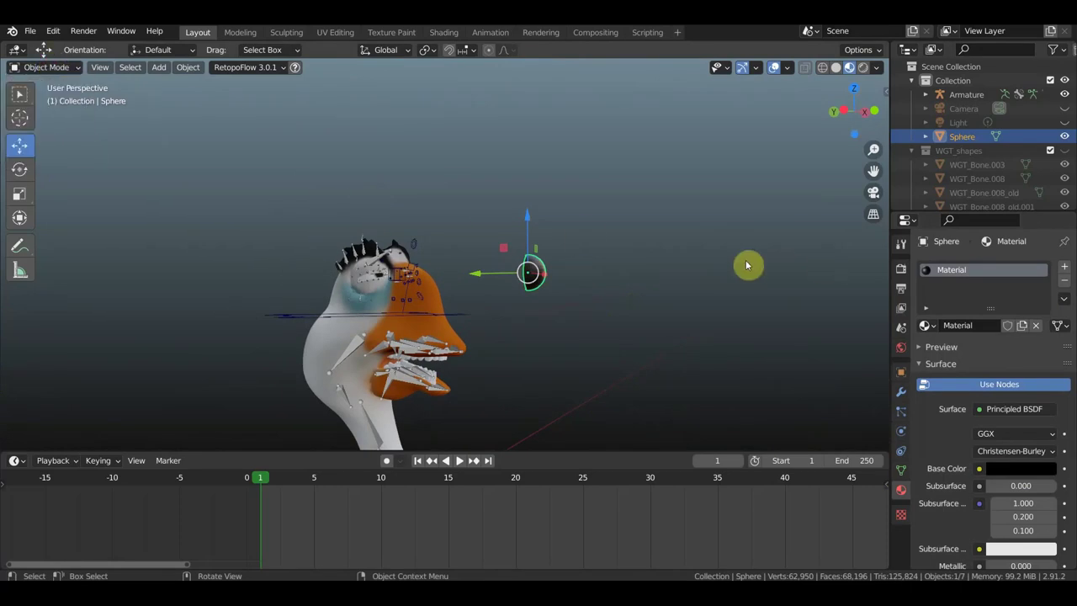
{"action": "mouse_move", "coordinate": [593, 292]}
{"action": "middle_mouse_down"}
{"action": "mouse_move", "coordinate": [516, 283]}
{"action": "mouse_move", "coordinate": [584, 281]}
{"action": "middle_mouse_up"}
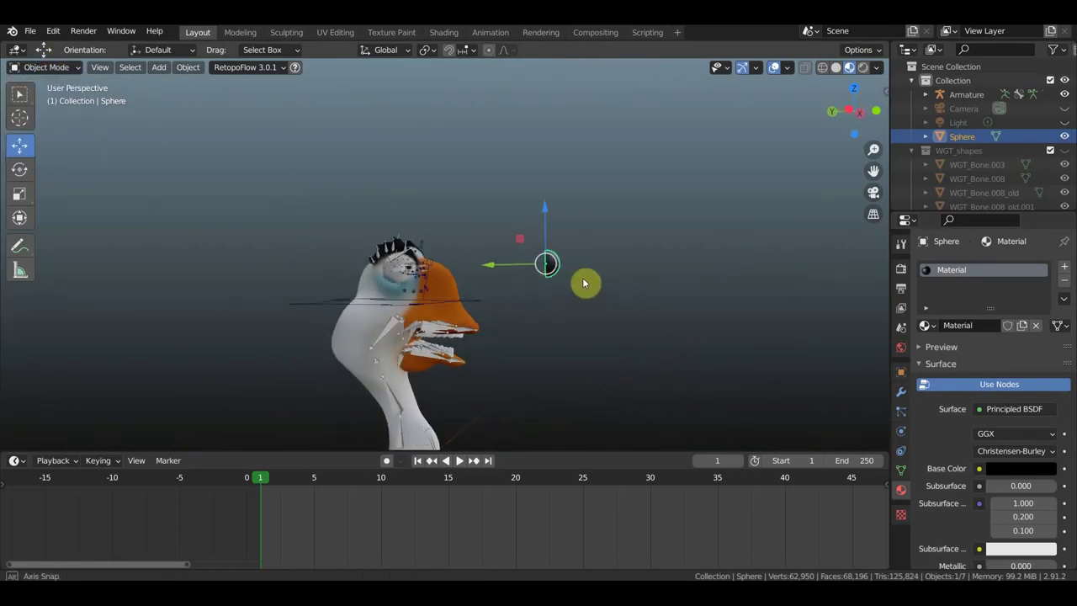
{"action": "left_click_drag", "start_coordinate": [492, 265], "coordinate": [348, 271]}
Step: Scale the black pupil sphere down to 0.467
{"action": "mouse_move", "coordinate": [581, 239]}
{"action": "middle_mouse_down"}
{"action": "mouse_move", "coordinate": [427, 254]}
{"action": "mouse_move", "coordinate": [467, 328]}
{"action": "middle_mouse_up"}
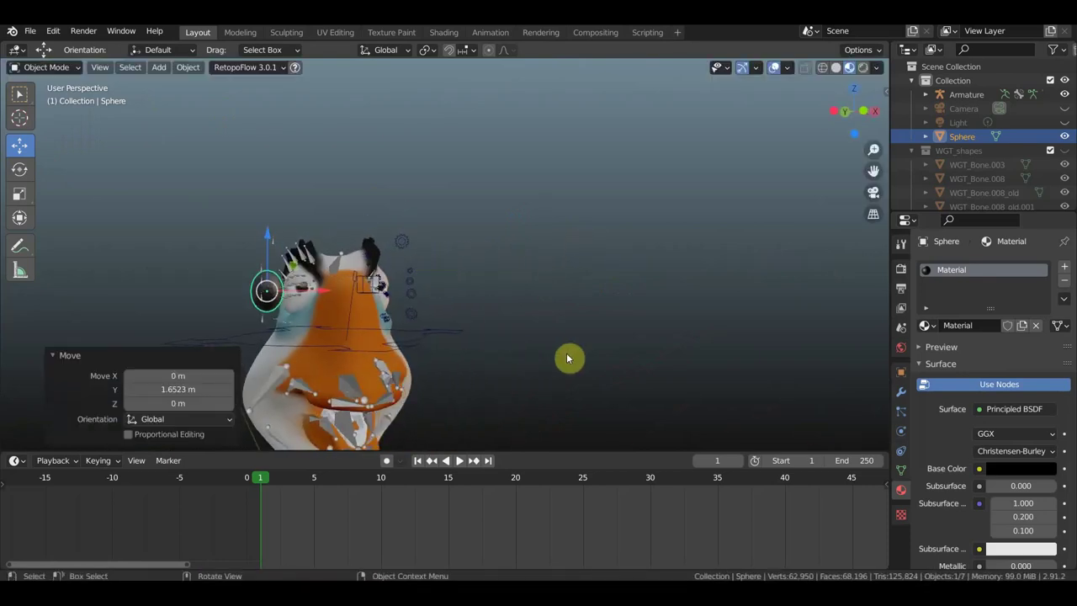
{"action": "key", "text": "s"}
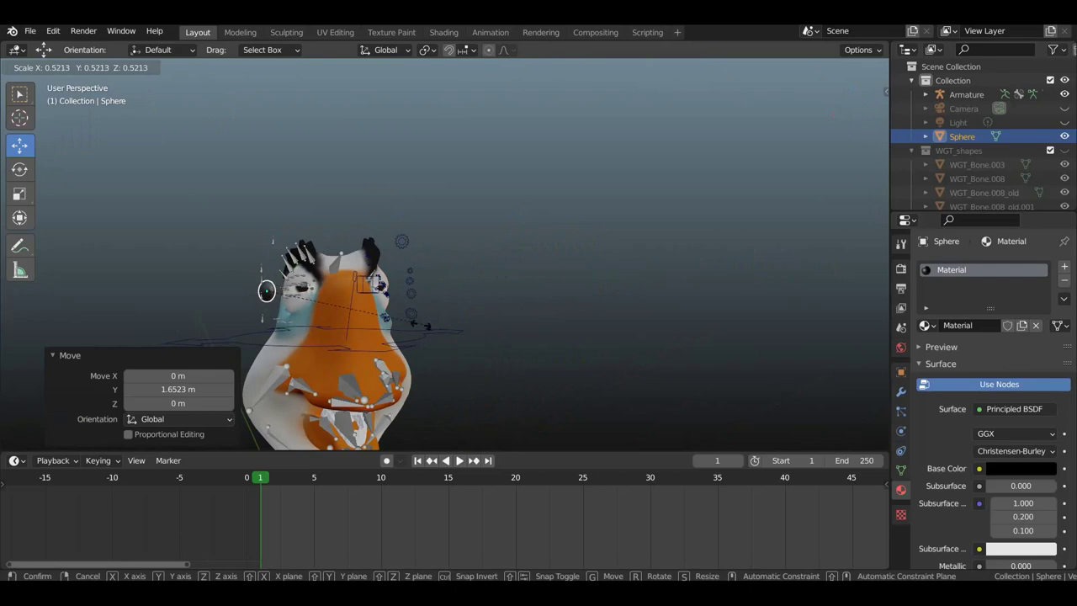
{"action": "left_click", "coordinate": [408, 327]}
Step: With overlays hidden, seat the pupil on the eye, moving it 0.27077 m on X and 0.085788 m on Y
{"action": "middle_click_drag", "start_coordinate": [427, 325], "coordinate": [648, 324]}
{"action": "left_click", "coordinate": [773, 67]}
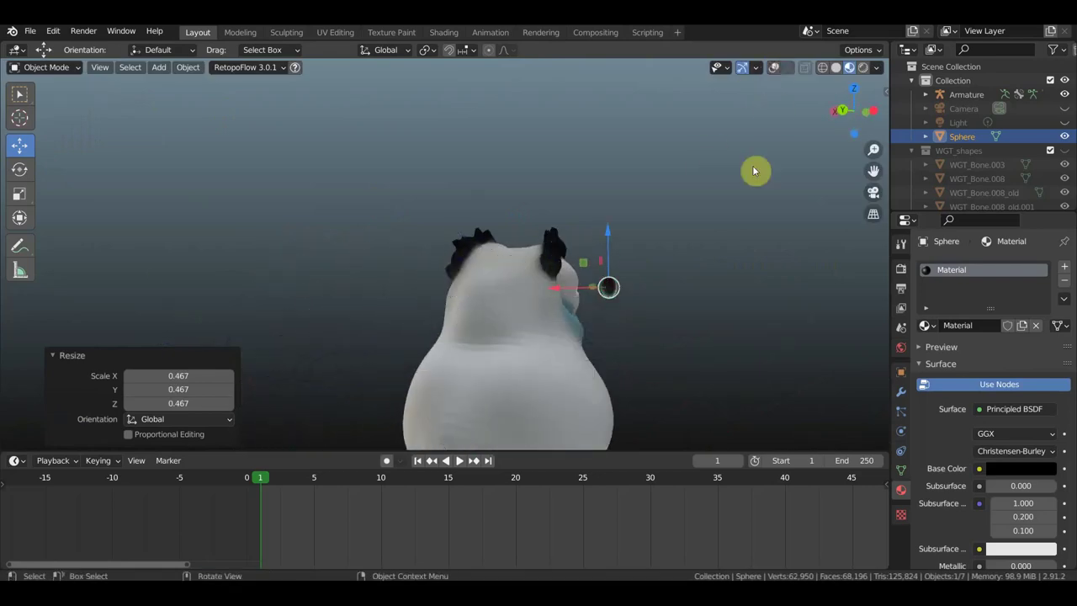
{"action": "left_click_drag", "start_coordinate": [560, 291], "coordinate": [524, 281]}
{"action": "middle_click_drag", "start_coordinate": [644, 260], "coordinate": [583, 247]}
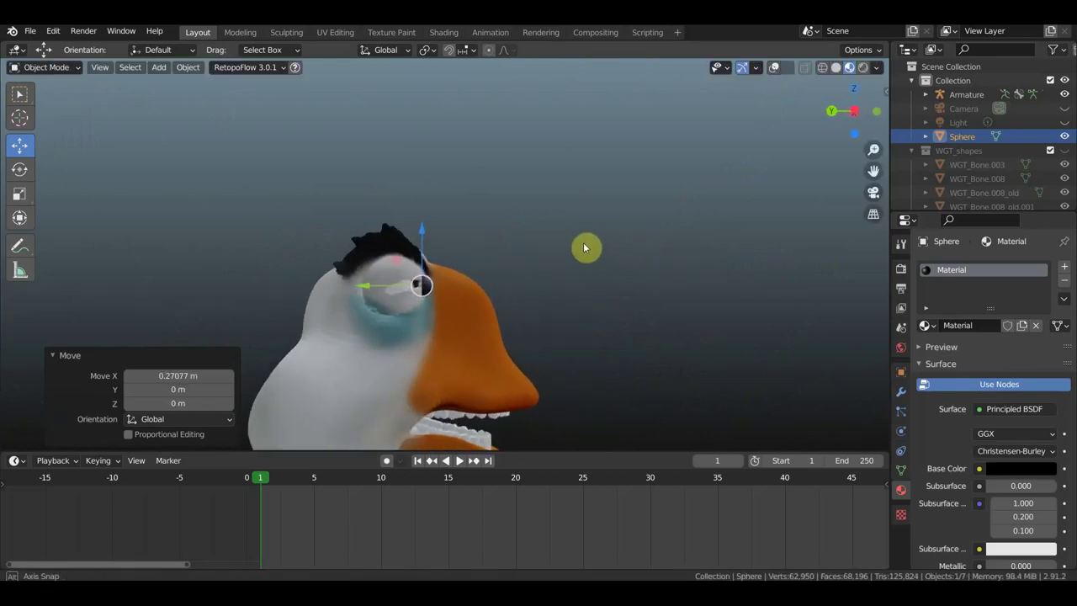
{"action": "scroll", "coordinate": [519, 255], "scroll_direction": "up", "scroll_amount": 2}
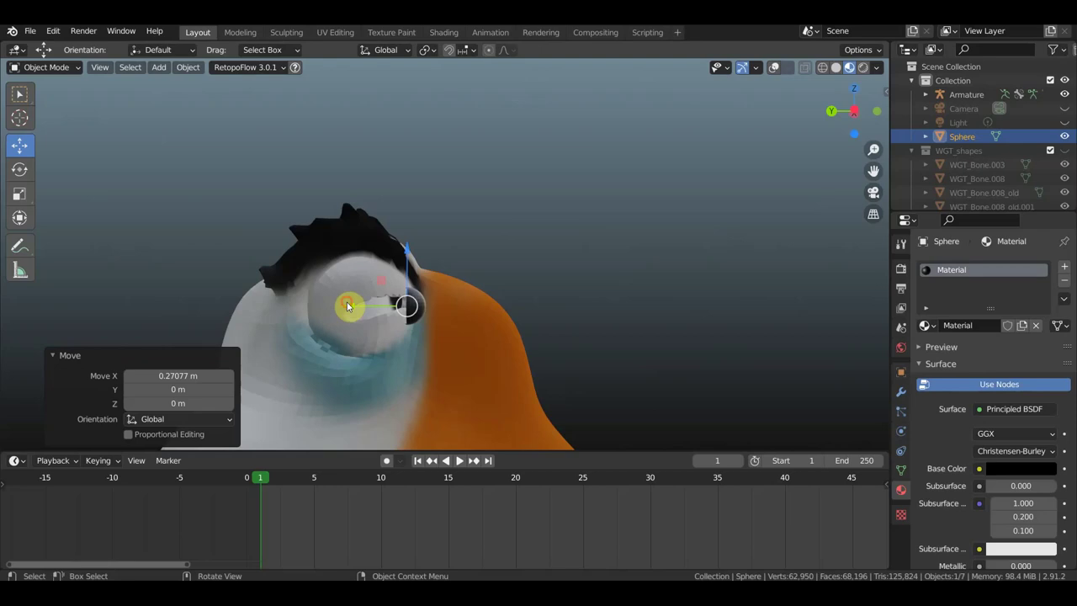
{"action": "left_click_drag", "start_coordinate": [348, 305], "coordinate": [317, 295]}
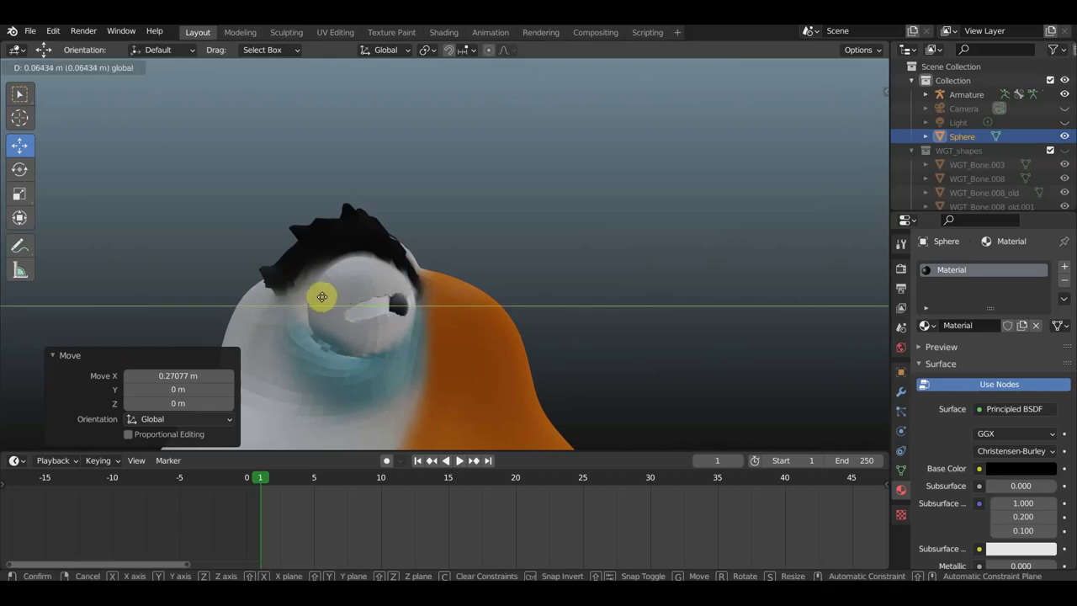
{"action": "left_click", "coordinate": [321, 296]}
{"action": "middle_click_drag", "start_coordinate": [509, 291], "coordinate": [436, 297]}
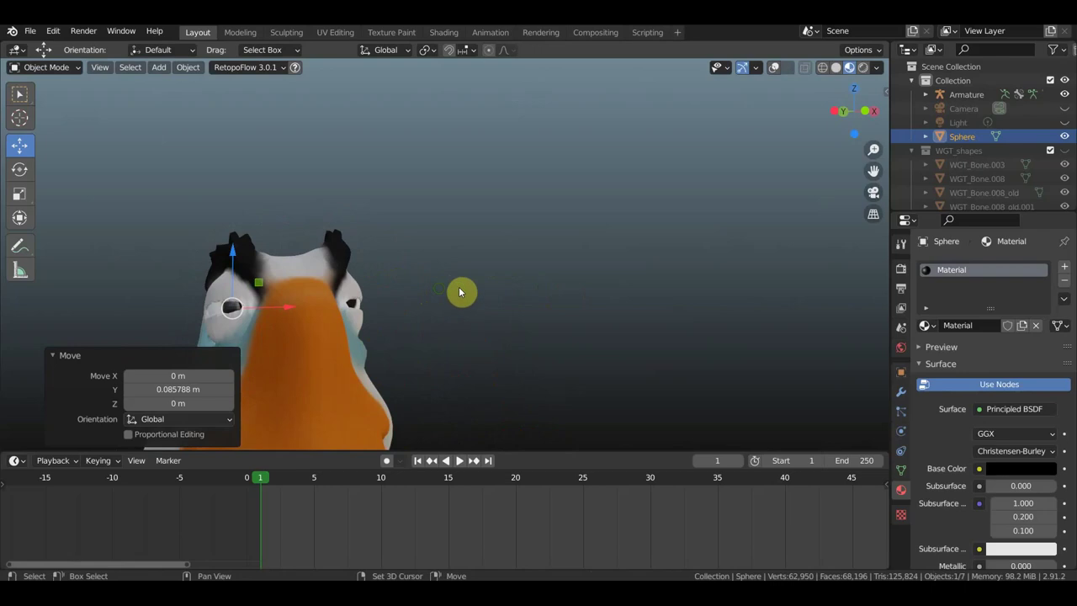
Step: Fine-tune the pupil over the eye with two grab moves, last by -0.002772, 0.011519, -0.026301 m
{"action": "mouse_move", "coordinate": [458, 286]}
{"action": "middle_mouse_down"}
{"action": "mouse_move", "coordinate": [546, 280]}
{"action": "mouse_move", "coordinate": [572, 233]}
{"action": "mouse_move", "coordinate": [596, 236]}
{"action": "mouse_move", "coordinate": [593, 250]}
{"action": "mouse_move", "coordinate": [671, 233]}
{"action": "mouse_move", "coordinate": [563, 243]}
{"action": "middle_mouse_up"}
{"action": "key", "text": "g"}
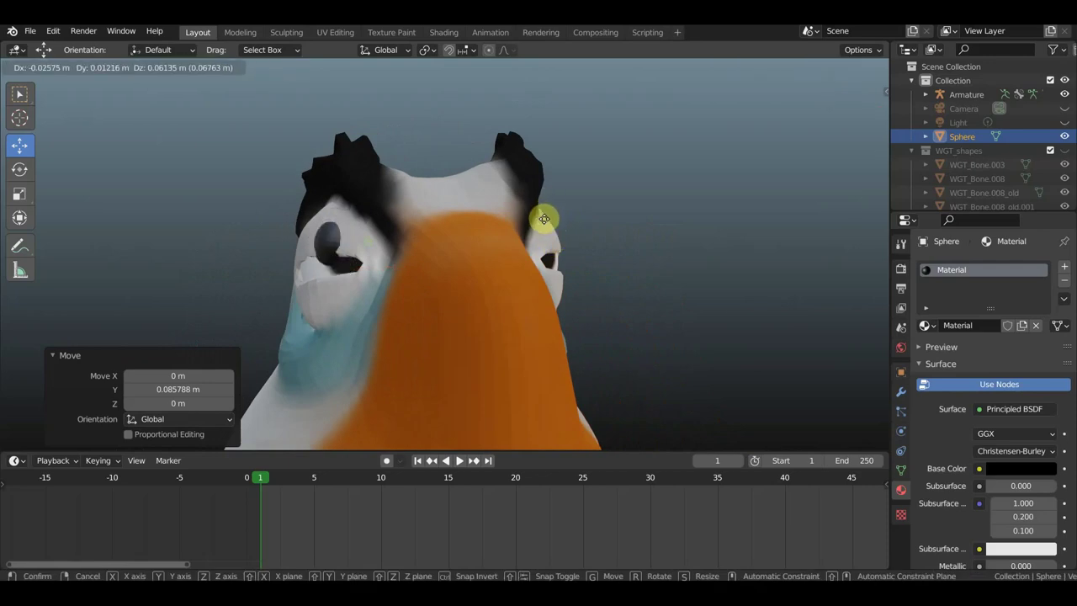
{"action": "left_click", "coordinate": [544, 219]}
{"action": "middle_click_drag", "start_coordinate": [555, 227], "coordinate": [671, 228]}
{"action": "key", "text": "g"}
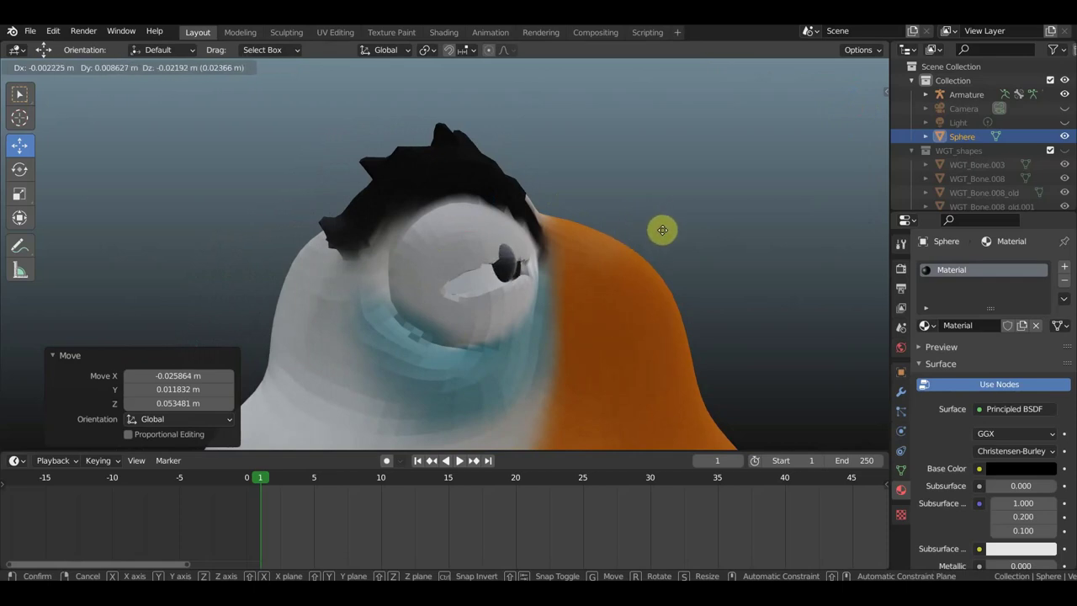
{"action": "left_click", "coordinate": [661, 229]}
{"action": "middle_click_drag", "start_coordinate": [639, 233], "coordinate": [550, 242]}
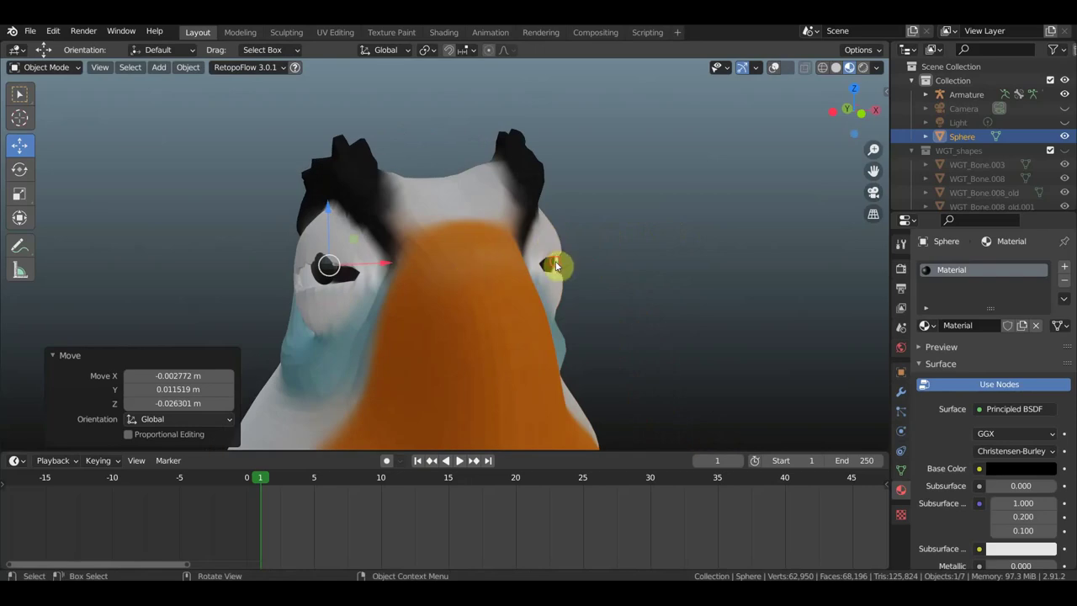
{"action": "left_click", "coordinate": [555, 266]}
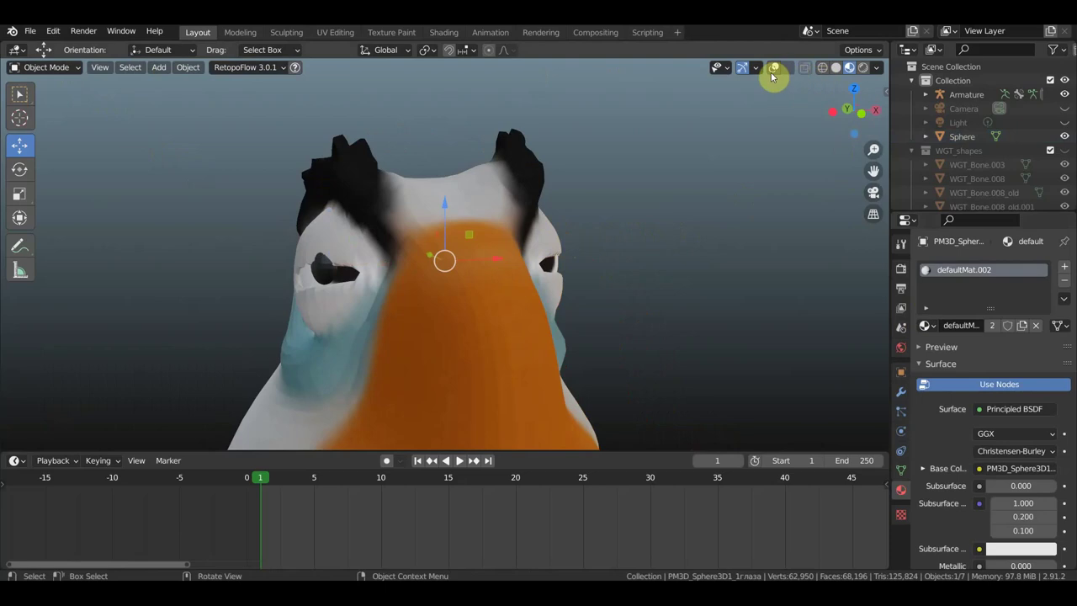
Step: With Solid shading and overlays on, replace the eyeball's defaultMat.002 with a new material
{"action": "left_click", "coordinate": [837, 68]}
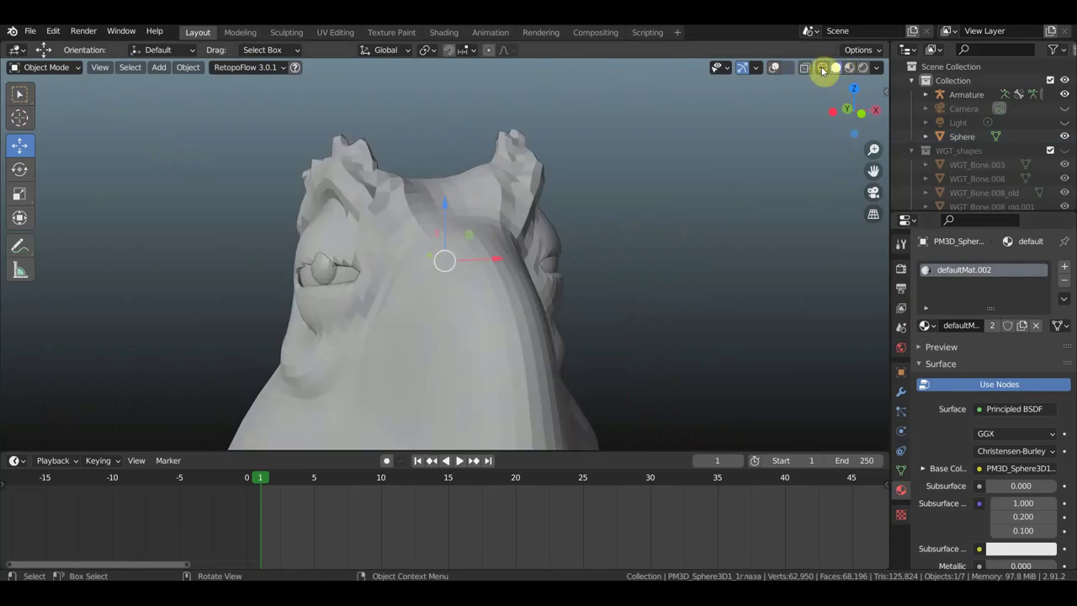
{"action": "left_click", "coordinate": [773, 68]}
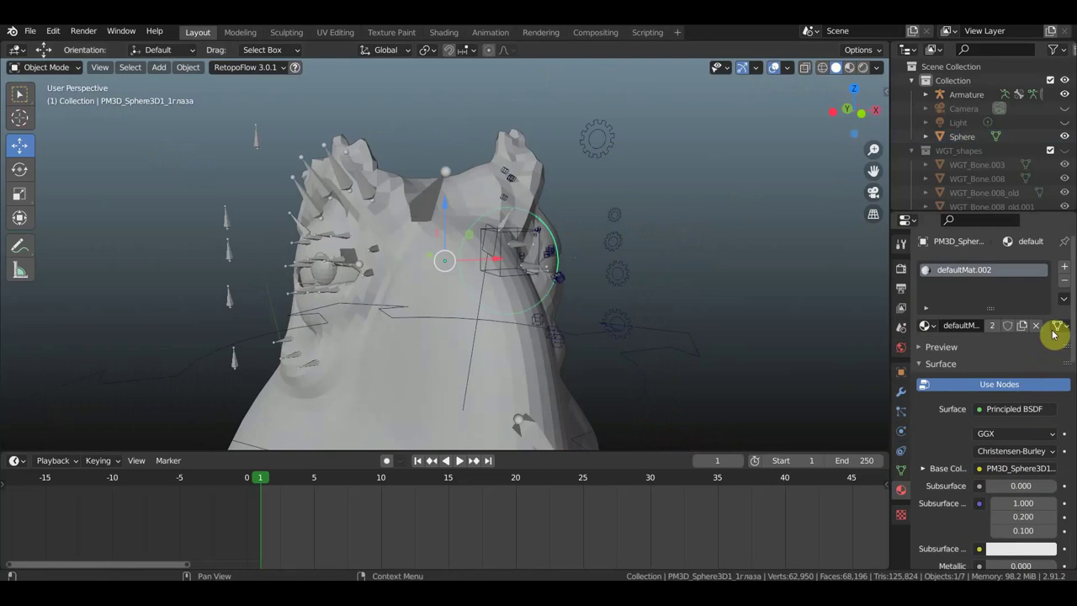
{"action": "left_click", "coordinate": [1064, 283]}
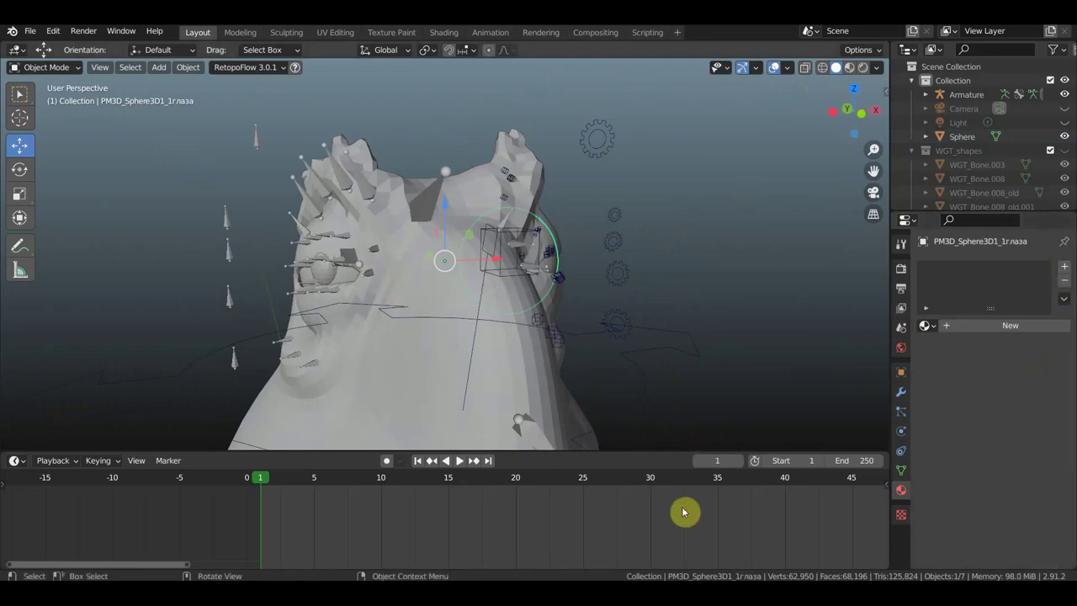
{"action": "left_click", "coordinate": [1012, 331]}
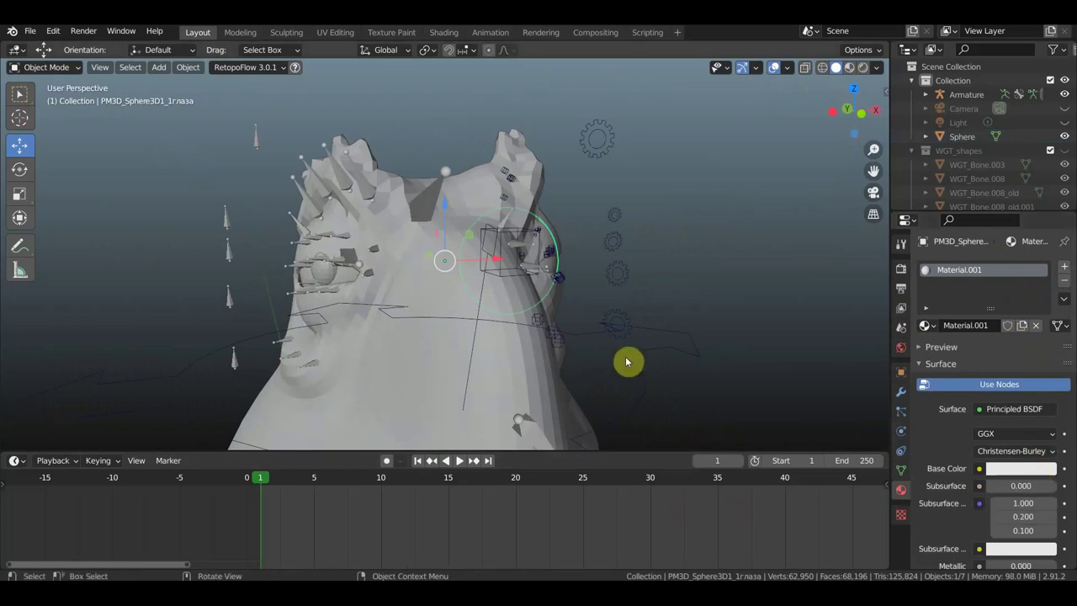
Step: Assign the white Material.002 to the other eyeball
{"action": "left_click", "coordinate": [346, 275]}
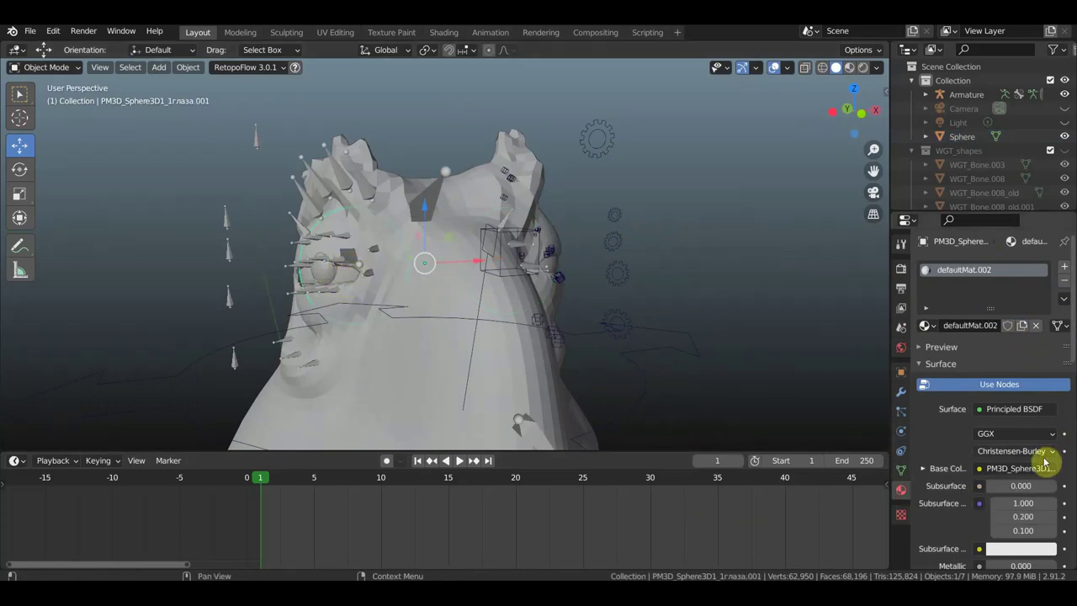
{"action": "left_click", "coordinate": [1065, 280]}
{"action": "mouse_move", "coordinate": [606, 243]}
{"action": "middle_mouse_down"}
{"action": "mouse_move", "coordinate": [766, 231]}
{"action": "mouse_move", "coordinate": [751, 236]}
{"action": "middle_mouse_up"}
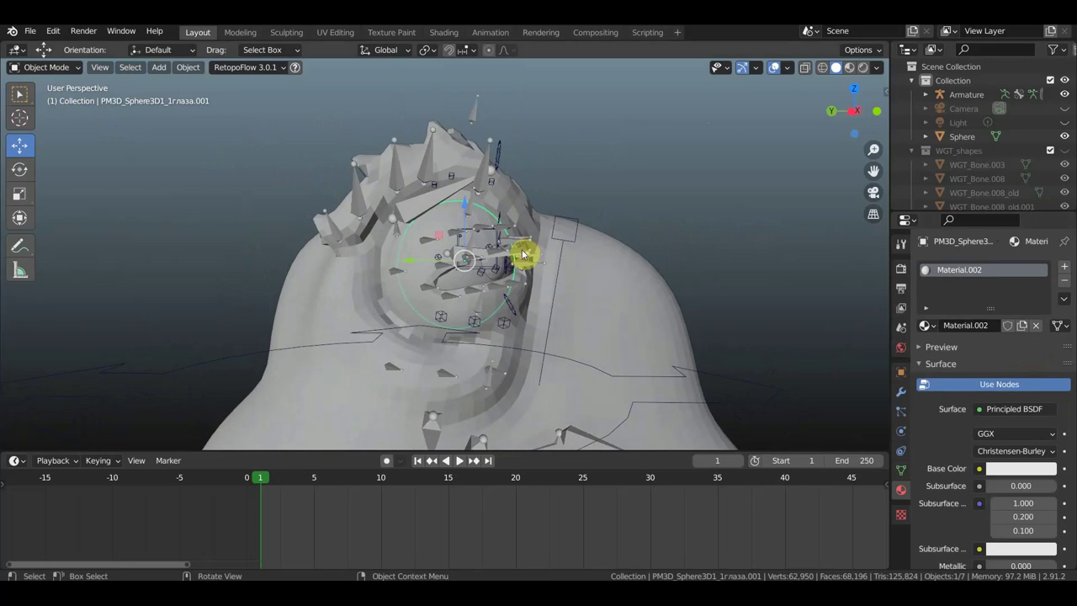
{"action": "middle_click_drag", "start_coordinate": [476, 250], "coordinate": [512, 264]}
Step: Move the black pupil sphere -0.78165 m along Y, out in front of the face
{"action": "left_click", "coordinate": [434, 271]}
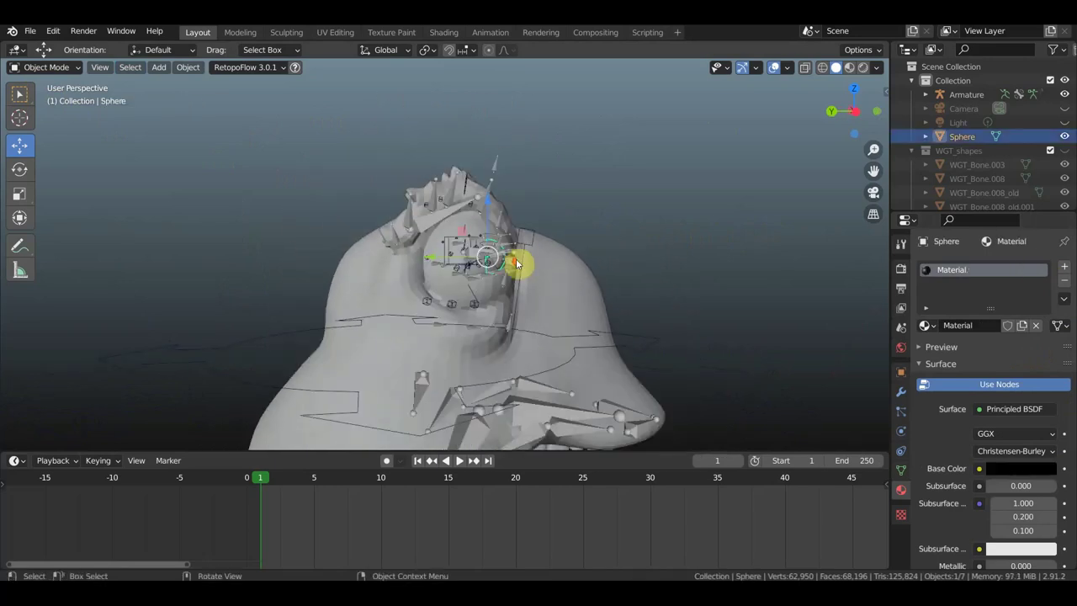
{"action": "middle_click_drag", "start_coordinate": [517, 276], "coordinate": [450, 271]}
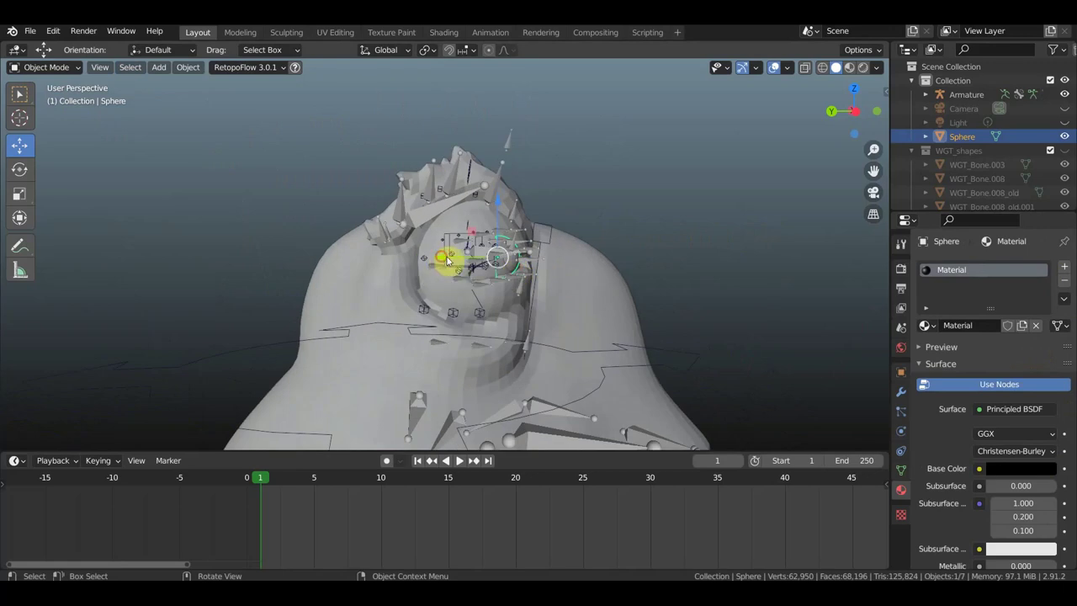
{"action": "left_click_drag", "start_coordinate": [447, 261], "coordinate": [680, 271]}
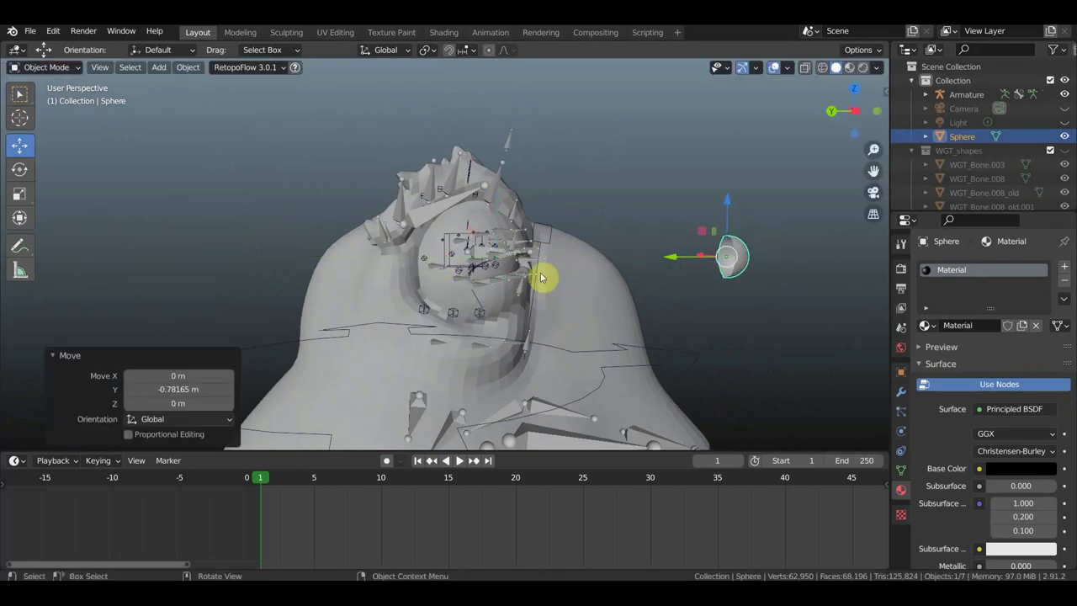
{"action": "scroll", "coordinate": [563, 283], "scroll_direction": "down", "scroll_amount": 3}
Step: In Material Preview, orbit around the character to check the pupil's placement, ending in top view
{"action": "mouse_move", "coordinate": [586, 289]}
{"action": "middle_mouse_down"}
{"action": "mouse_move", "coordinate": [597, 293]}
{"action": "mouse_move", "coordinate": [445, 298]}
{"action": "middle_mouse_up"}
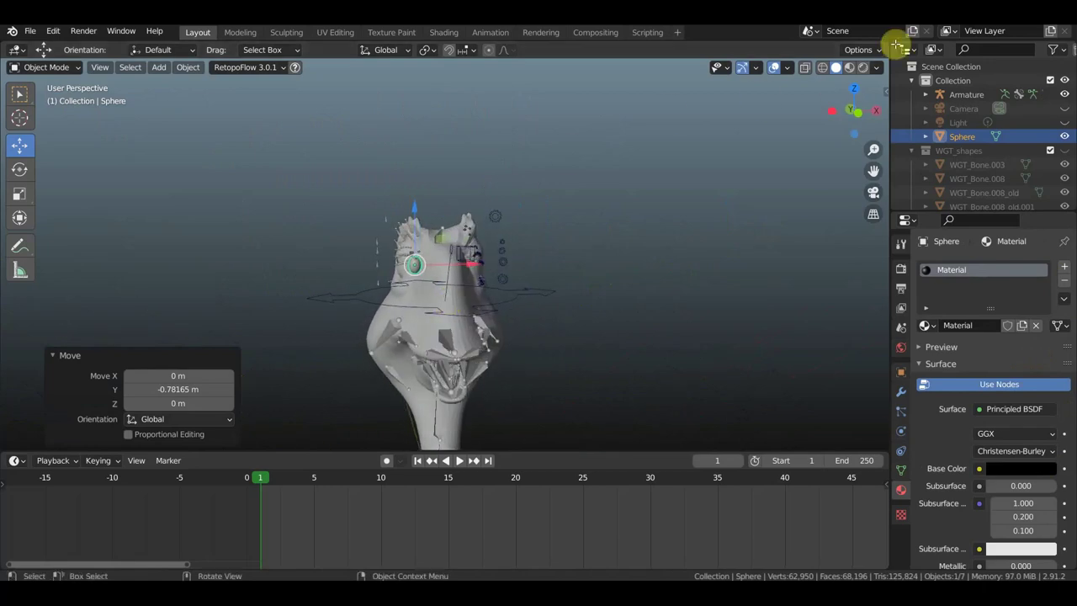
{"action": "left_click", "coordinate": [849, 67]}
{"action": "scroll", "coordinate": [690, 175], "scroll_direction": "up", "scroll_amount": 2}
{"action": "scroll", "coordinate": [421, 249], "scroll_direction": "up", "scroll_amount": 2}
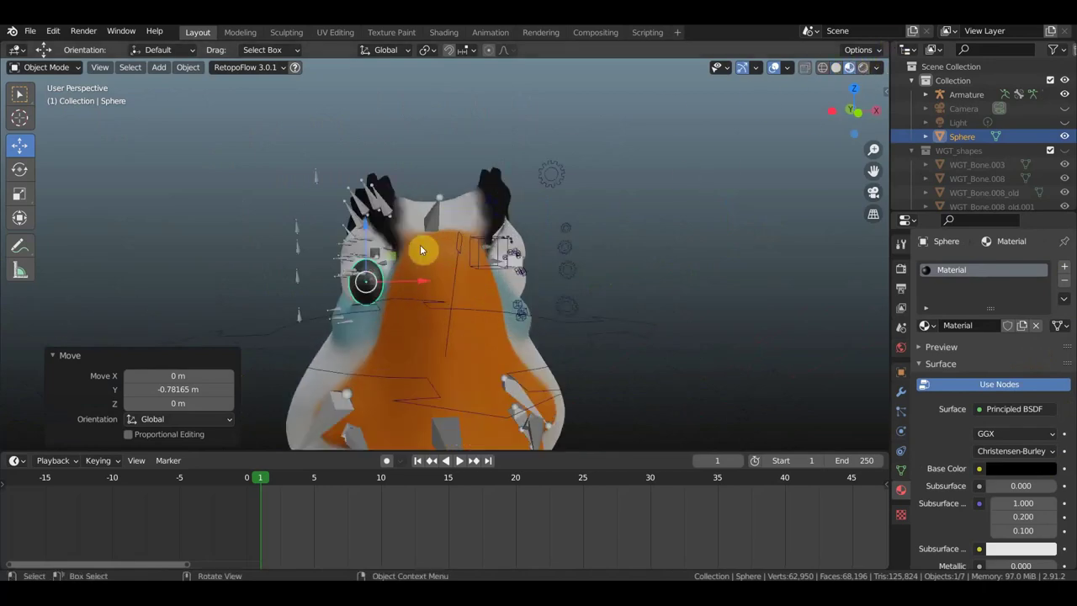
{"action": "mouse_move", "coordinate": [420, 244]}
{"action": "middle_mouse_down"}
{"action": "mouse_move", "coordinate": [508, 247]}
{"action": "mouse_move", "coordinate": [361, 248]}
{"action": "mouse_move", "coordinate": [505, 252]}
{"action": "middle_mouse_up"}
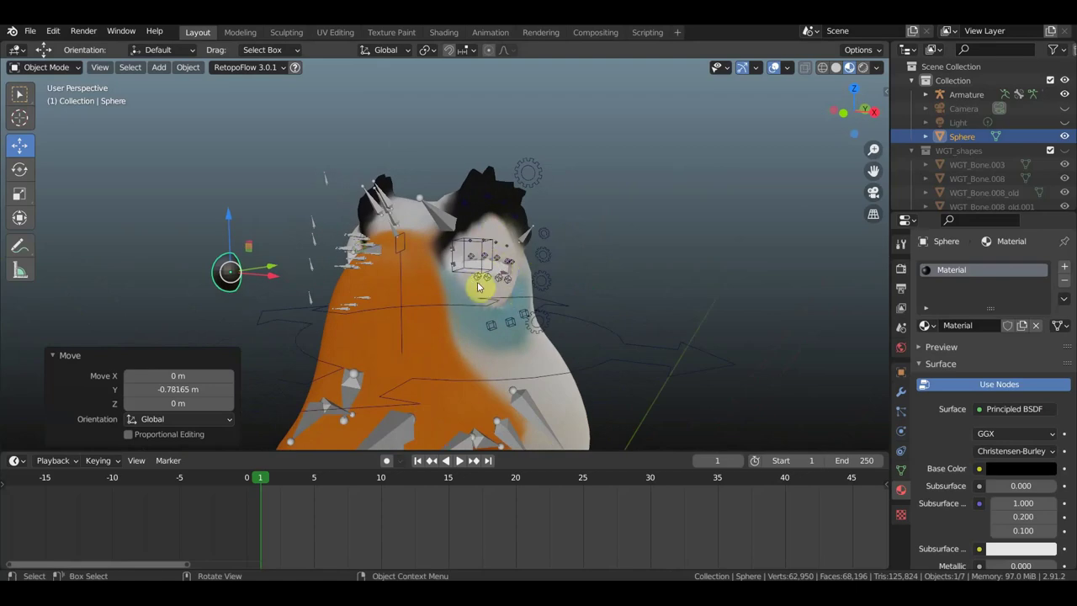
{"action": "middle_click_drag", "start_coordinate": [510, 283], "coordinate": [695, 269]}
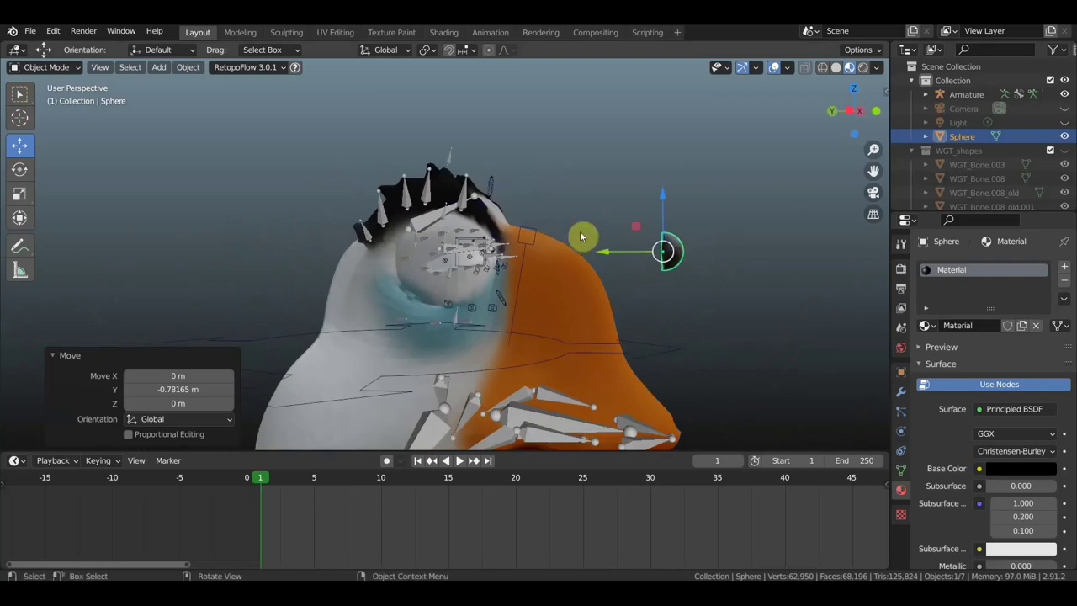
{"action": "mouse_move", "coordinate": [705, 261]}
{"action": "middle_mouse_down"}
{"action": "mouse_move", "coordinate": [632, 255]}
{"action": "mouse_move", "coordinate": [608, 265]}
{"action": "middle_mouse_up"}
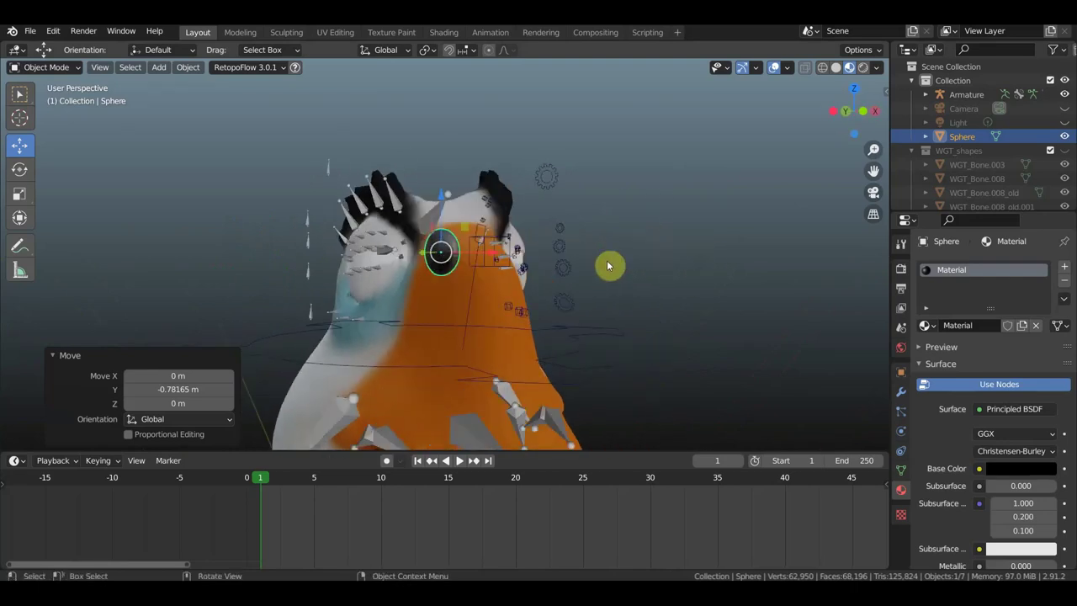
{"action": "key", "text": "KP_7"}
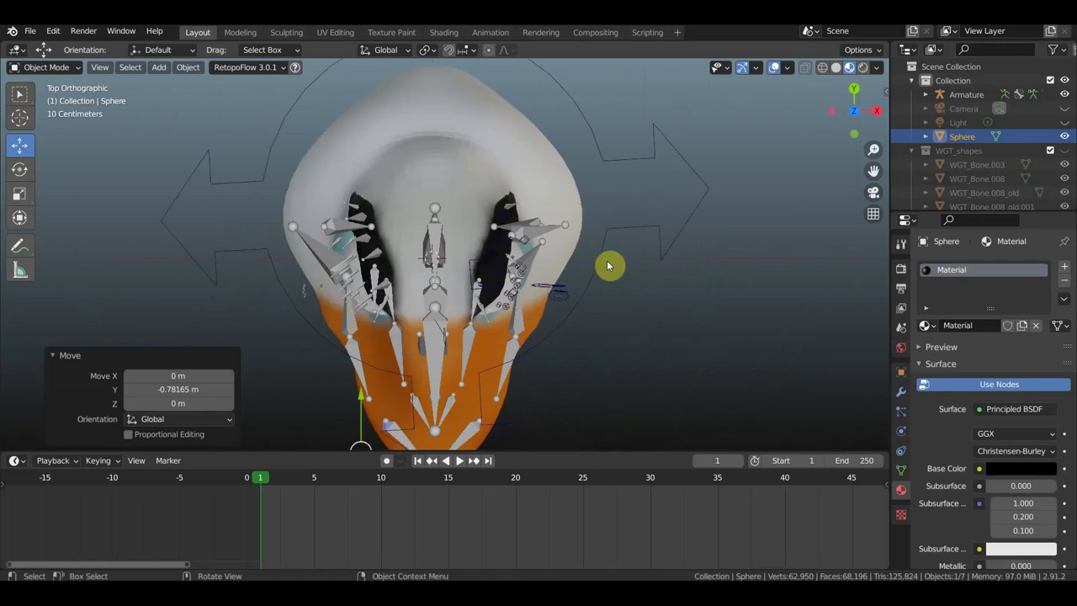
Step: Name the pupil sphere зрачек1 and add a copy shifted 0.67 m along X
{"action": "left_click", "coordinate": [966, 137]}
{"action": "type", "text": "зрачки"}
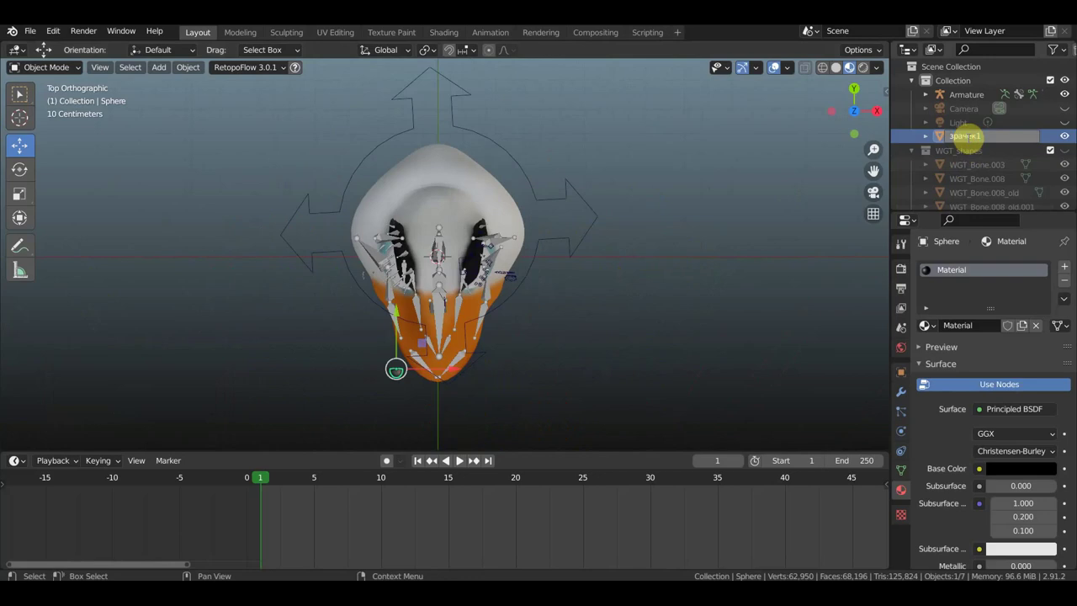
{"action": "key", "text": "Return"}
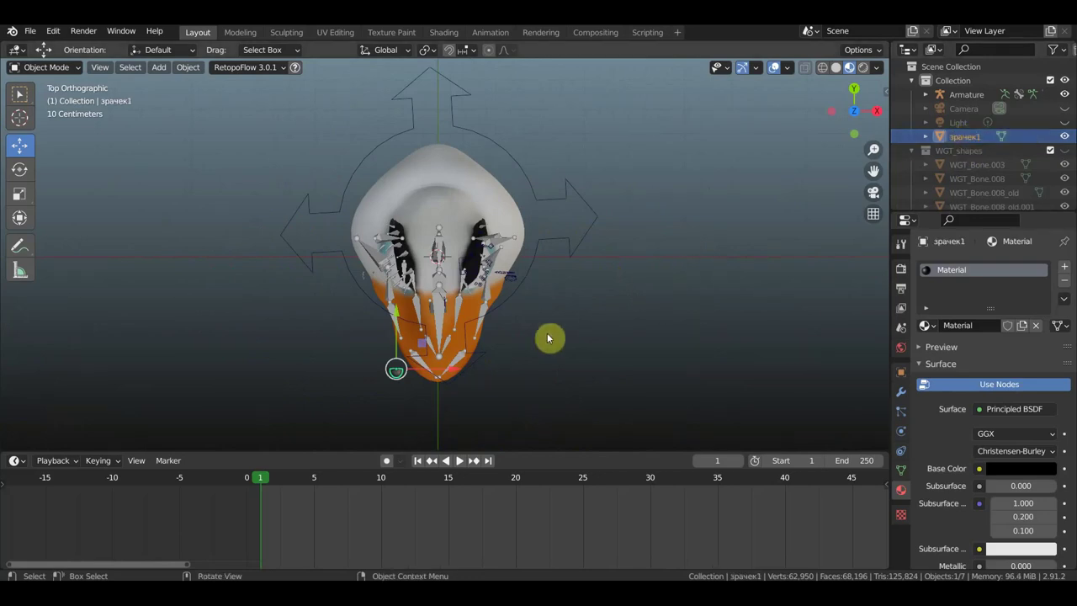
{"action": "key", "text": "shift+d"}
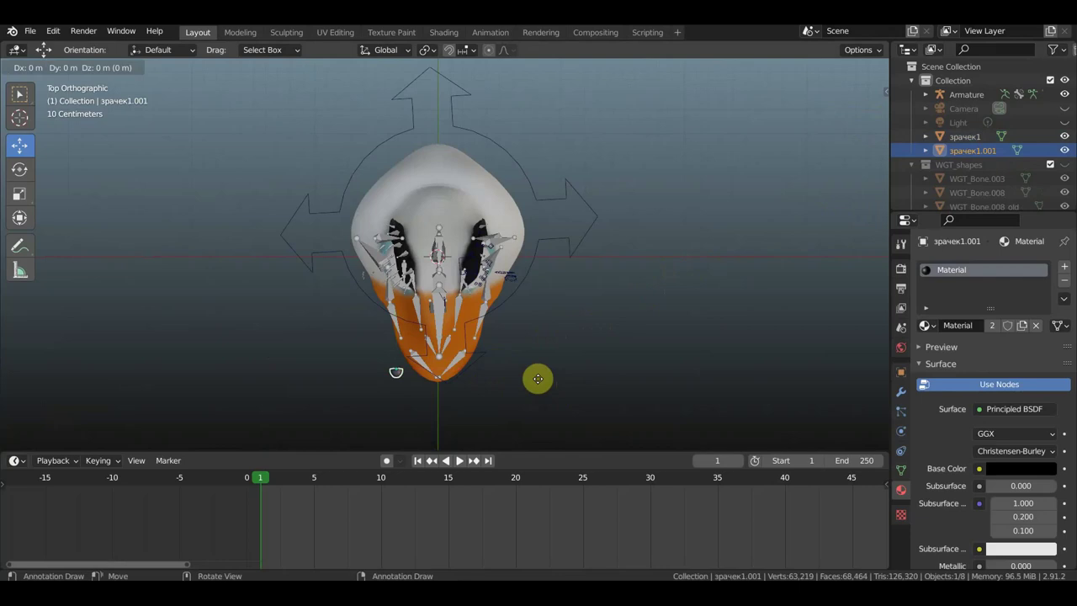
{"action": "right_click", "coordinate": [538, 384]}
{"action": "key", "text": "g"}
{"action": "key", "text": "x"}
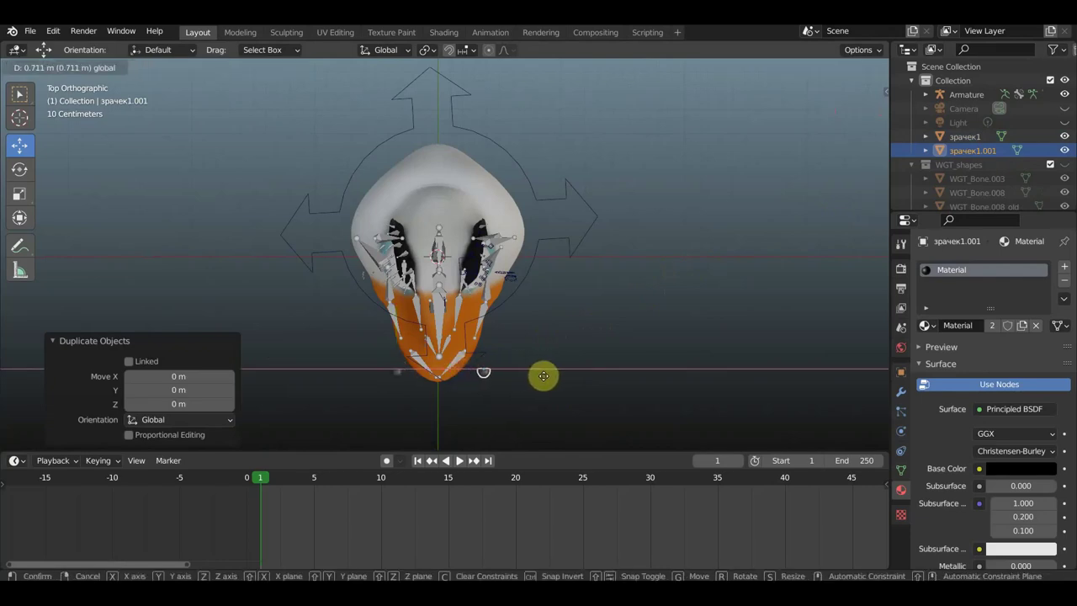
{"action": "left_click", "coordinate": [541, 375]}
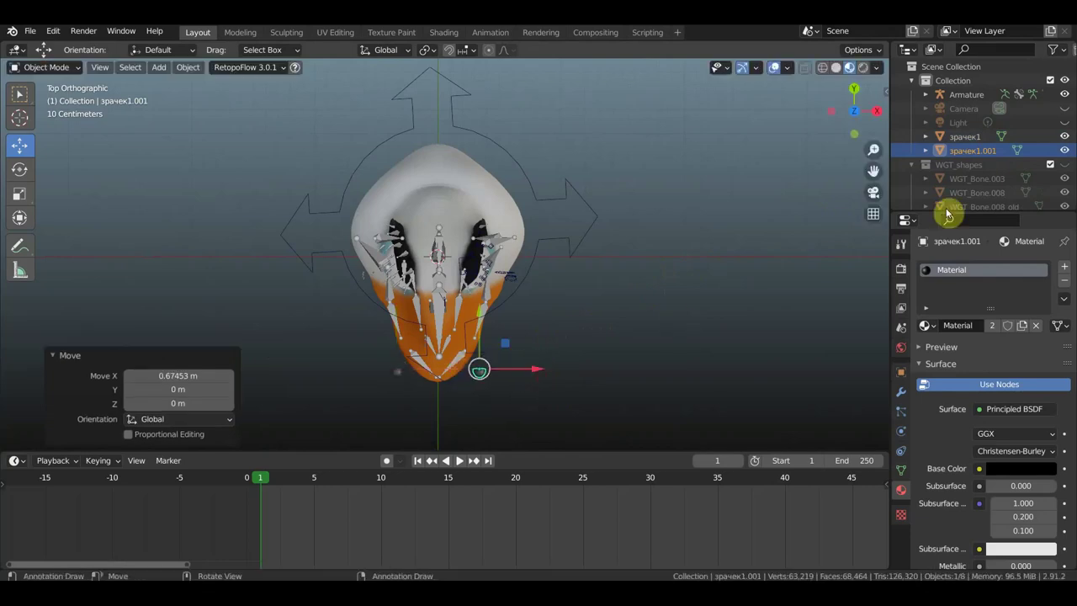
Step: Rename the duplicated pupil зрачек2
{"action": "double_click", "coordinate": [969, 151]}
{"action": "scroll", "coordinate": [969, 151], "scroll_direction": "down", "scroll_amount": 1}
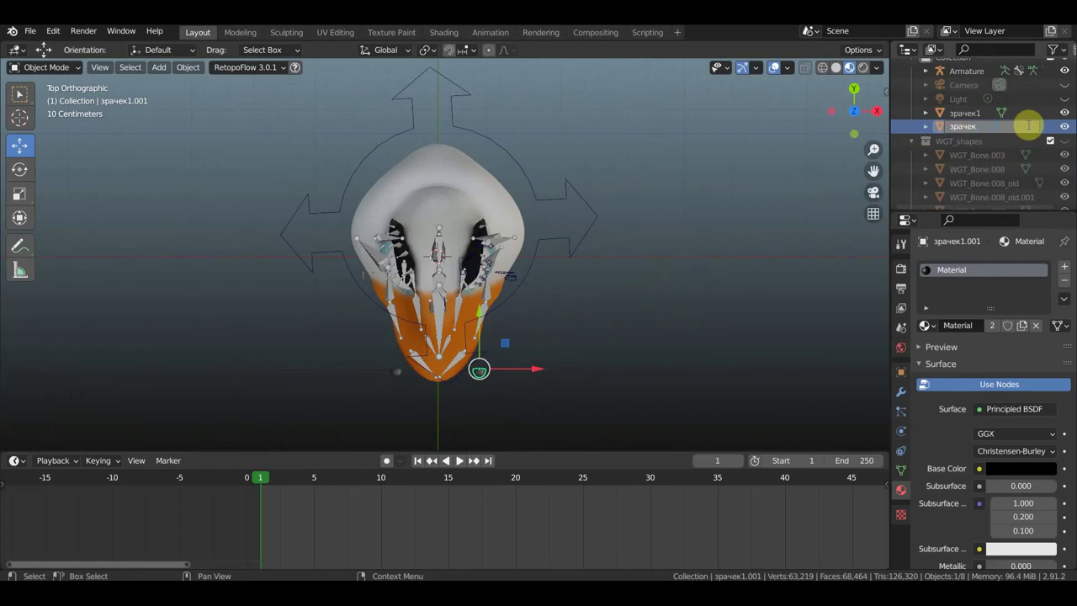
{"action": "type", "text": "2"}
{"action": "key", "text": "Return"}
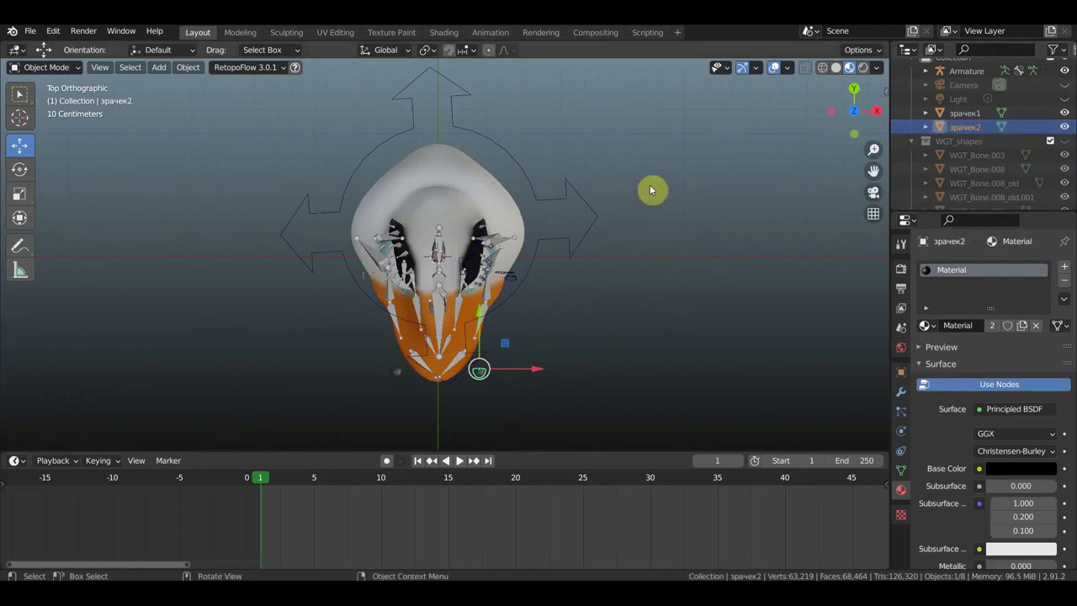
Step: Orbit to a side view of the head and select the puffin's armature
{"action": "mouse_move", "coordinate": [602, 317]}
{"action": "middle_mouse_down"}
{"action": "mouse_move", "coordinate": [471, 185]}
{"action": "mouse_move", "coordinate": [463, 193]}
{"action": "middle_mouse_up"}
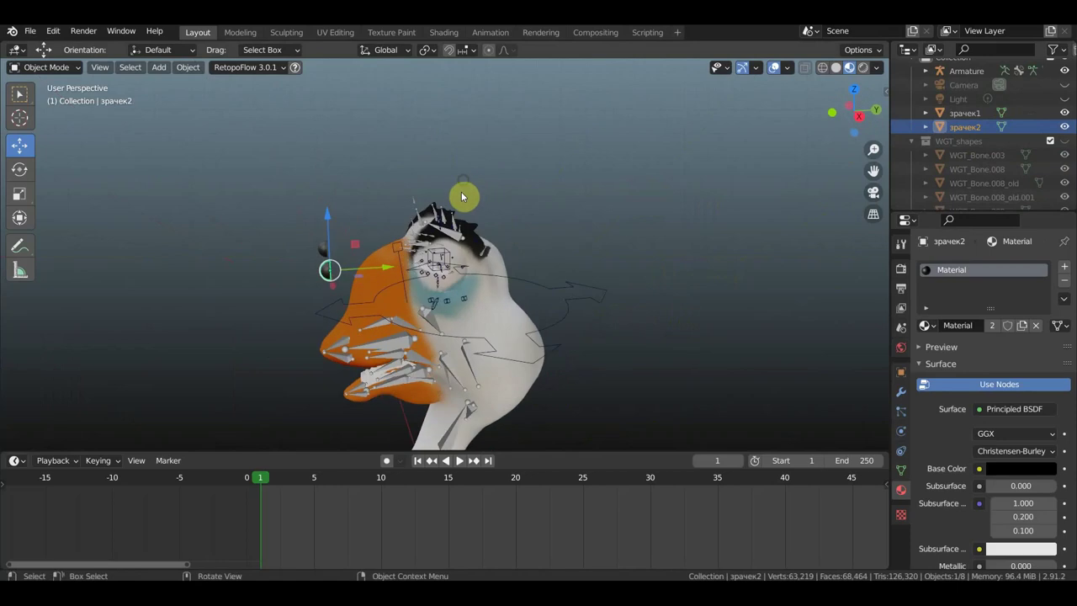
{"action": "scroll", "coordinate": [428, 243], "scroll_direction": "up", "scroll_amount": 3}
{"action": "mouse_move", "coordinate": [428, 243]}
{"action": "middle_mouse_down"}
{"action": "mouse_move", "coordinate": [406, 243]}
{"action": "mouse_move", "coordinate": [474, 243]}
{"action": "middle_mouse_up"}
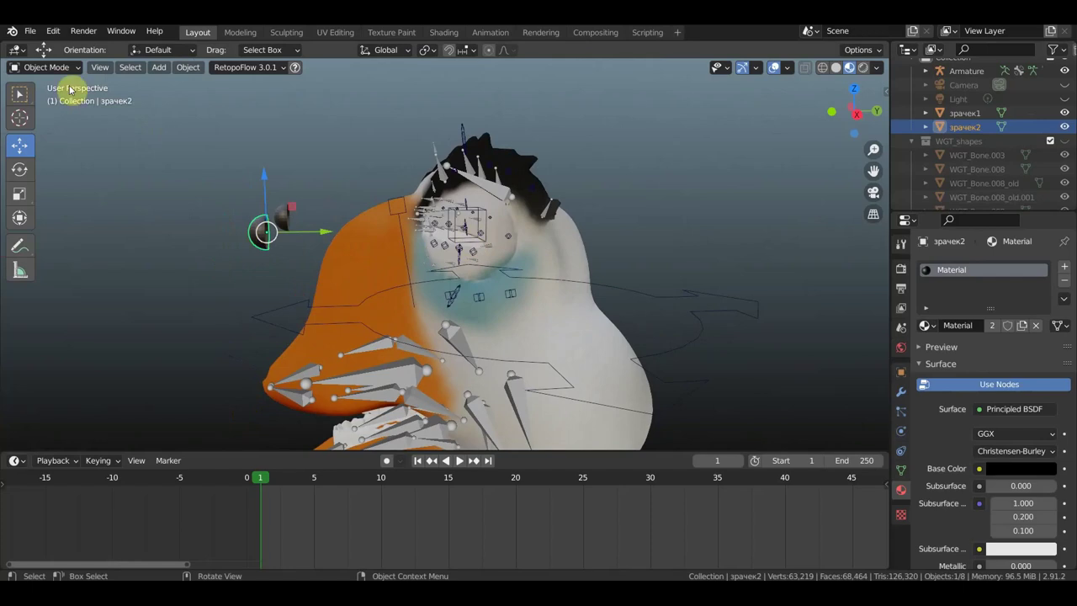
{"action": "left_click", "coordinate": [50, 67]}
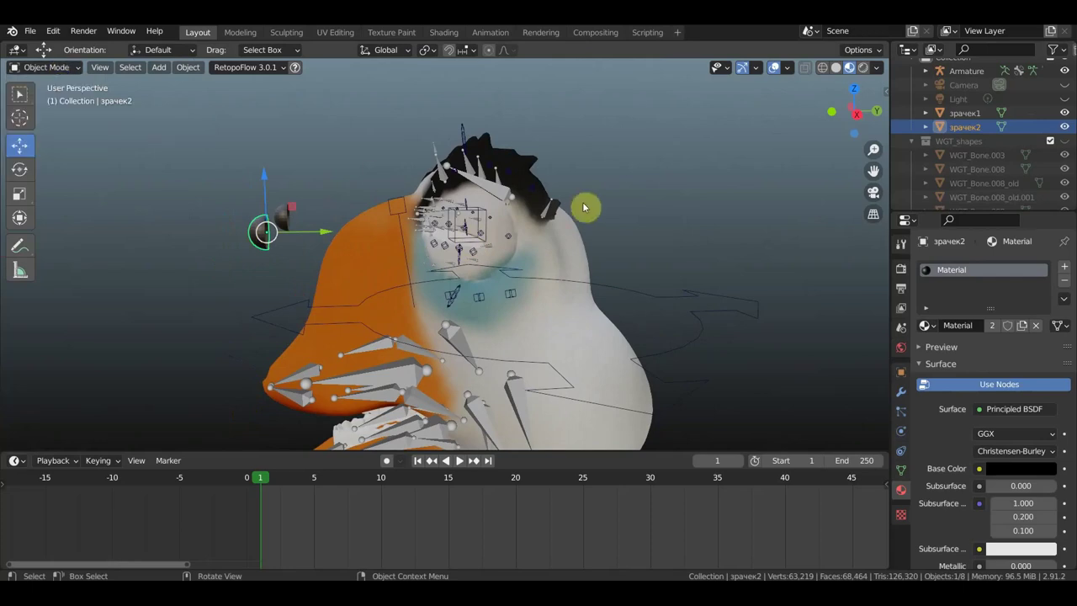
{"action": "left_click", "coordinate": [496, 193]}
Step: Put the armature in Edit Mode, delete the control bones before the beak, then restore them
{"action": "left_click", "coordinate": [57, 71]}
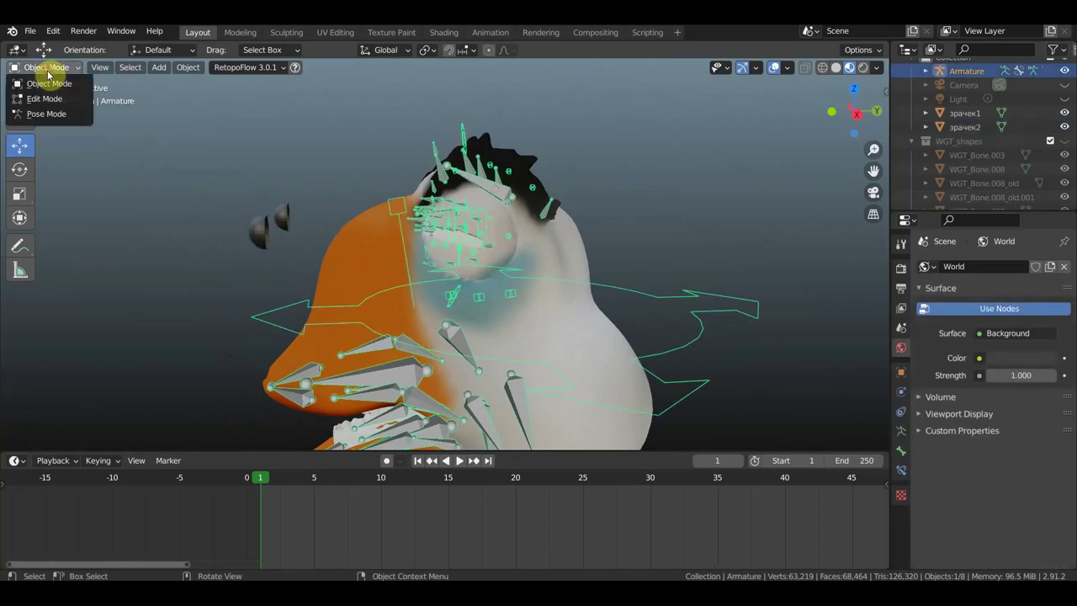
{"action": "left_click", "coordinate": [49, 103]}
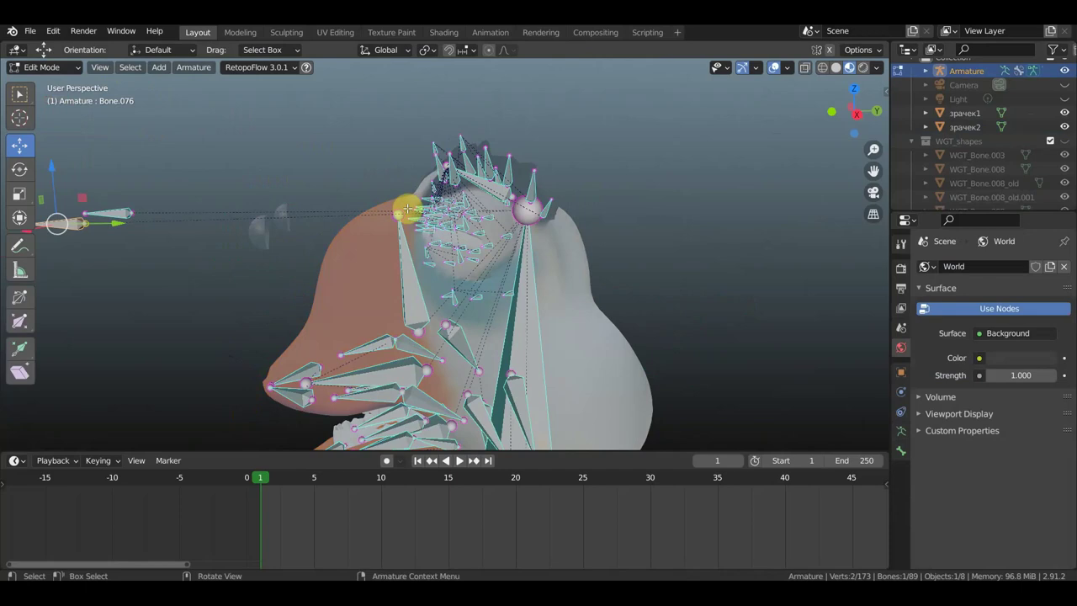
{"action": "middle_click_drag", "start_coordinate": [213, 221], "coordinate": [379, 193], "text": "shift"}
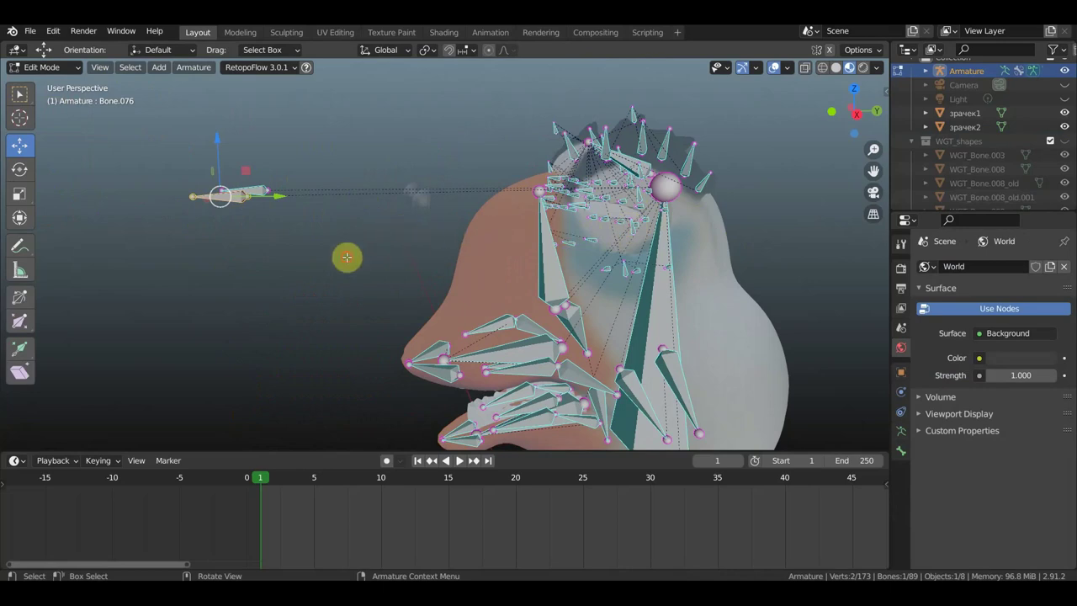
{"action": "mouse_move", "coordinate": [347, 257]}
{"action": "left_mouse_down"}
{"action": "mouse_move", "coordinate": [278, 173]}
{"action": "mouse_move", "coordinate": [189, 146]}
{"action": "left_mouse_up"}
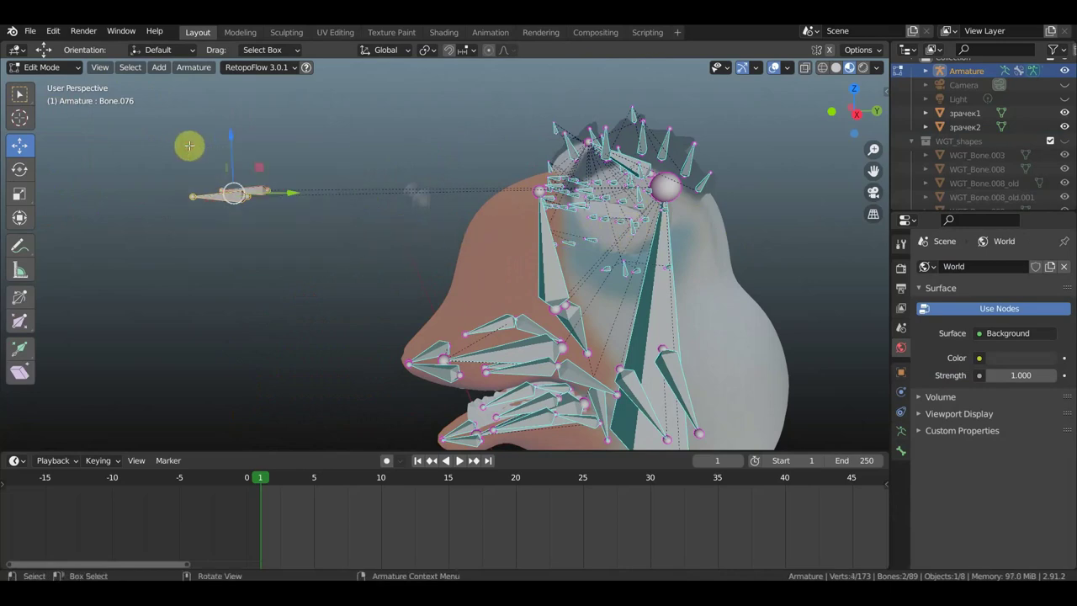
{"action": "key", "text": "x"}
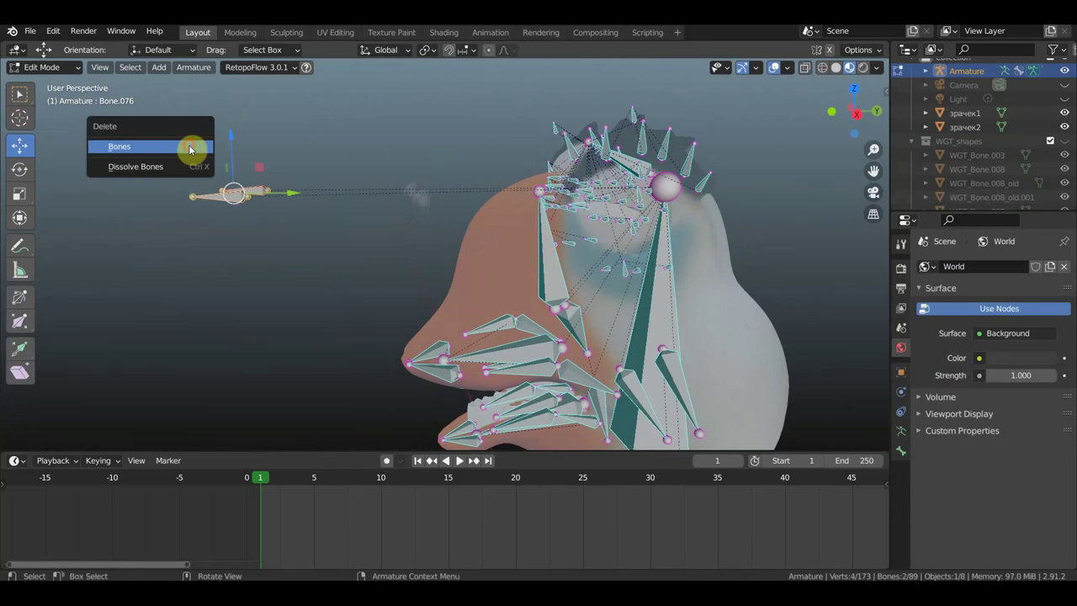
{"action": "left_click", "coordinate": [190, 149]}
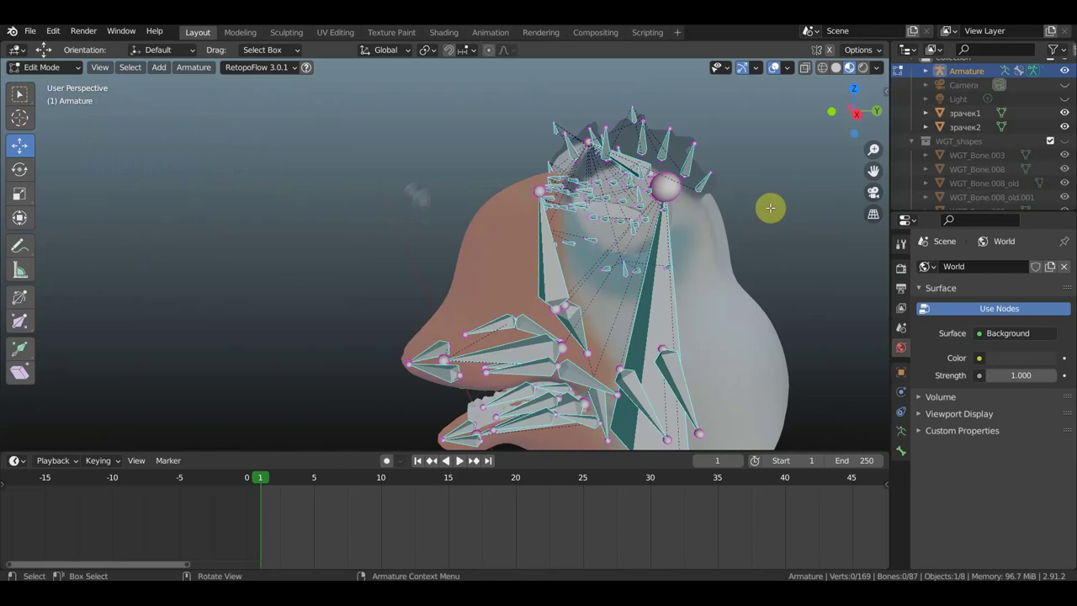
{"action": "right_click", "coordinate": [769, 207], "text": "ctrl"}
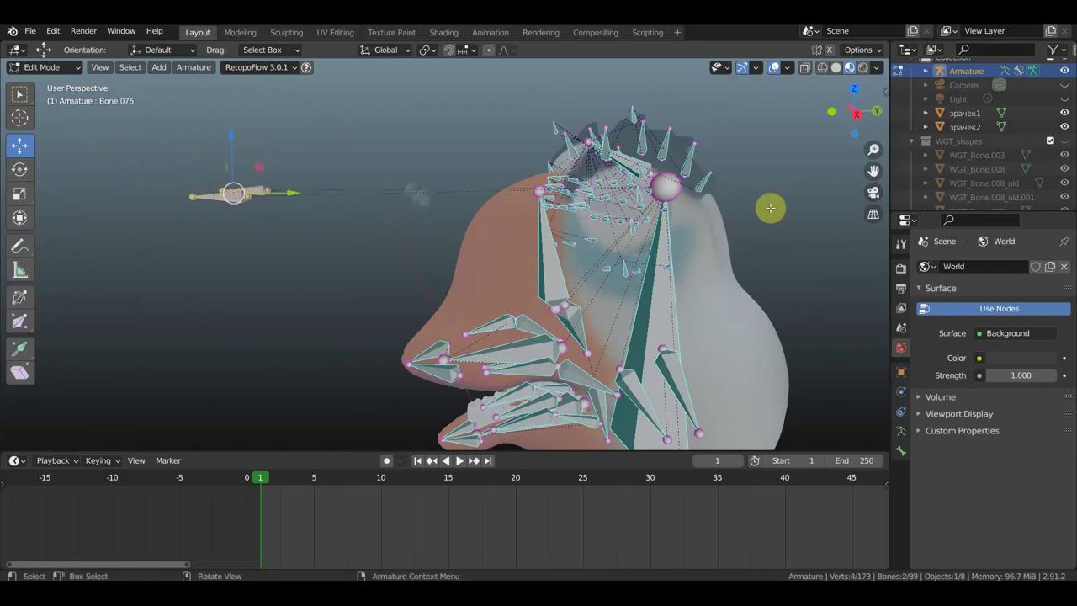
Step: Check the rig from side and front views and box-select one control bone beside the head
{"action": "middle_click_drag", "start_coordinate": [770, 207], "coordinate": [695, 210], "text": "shift"}
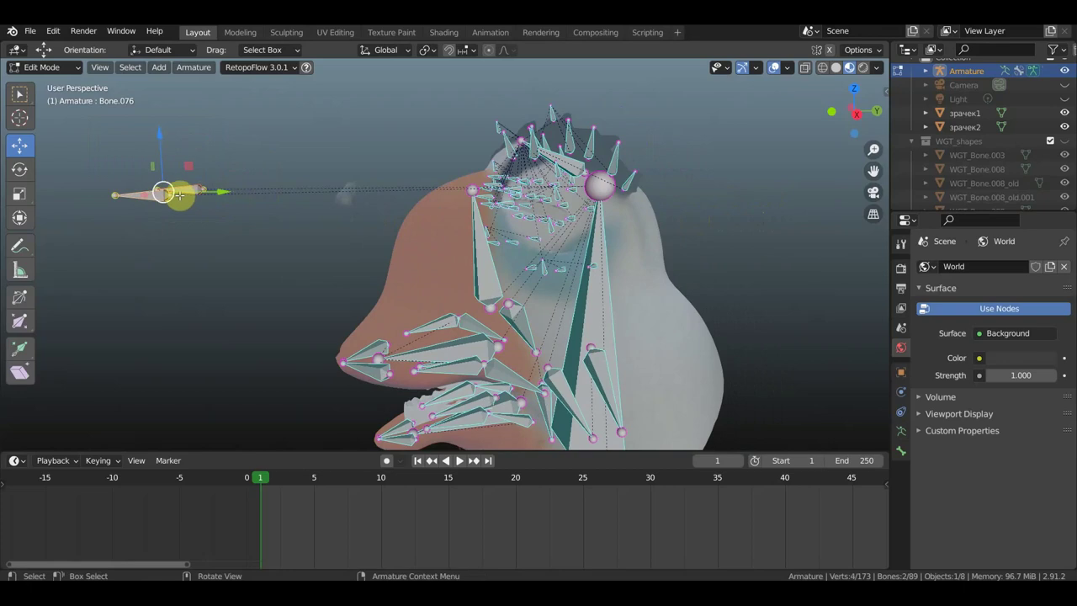
{"action": "middle_click_drag", "start_coordinate": [765, 266], "coordinate": [735, 260]}
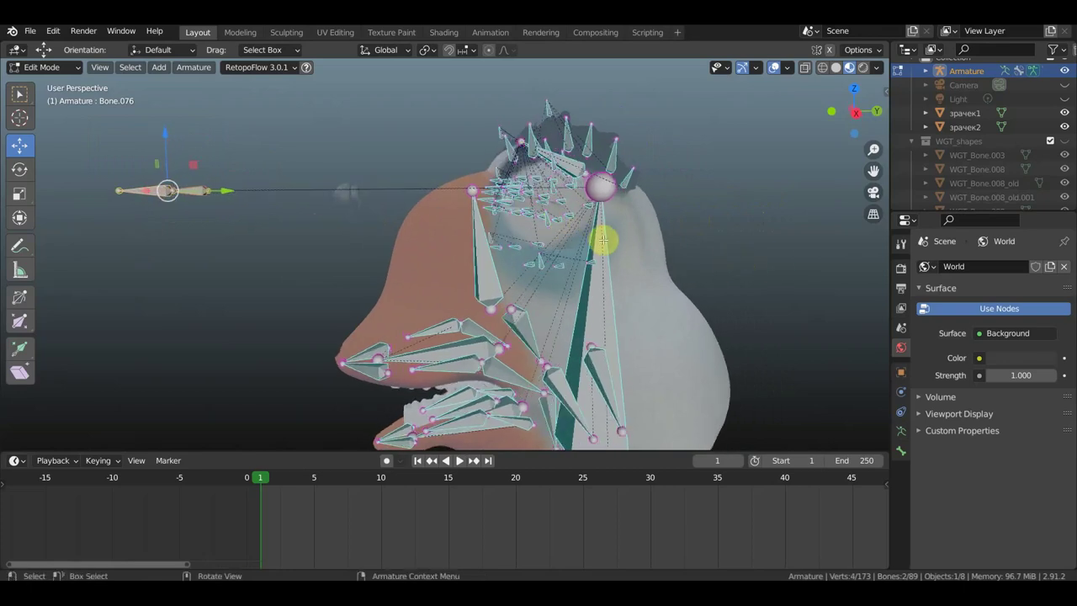
{"action": "scroll", "coordinate": [610, 290], "scroll_direction": "up", "scroll_amount": 1}
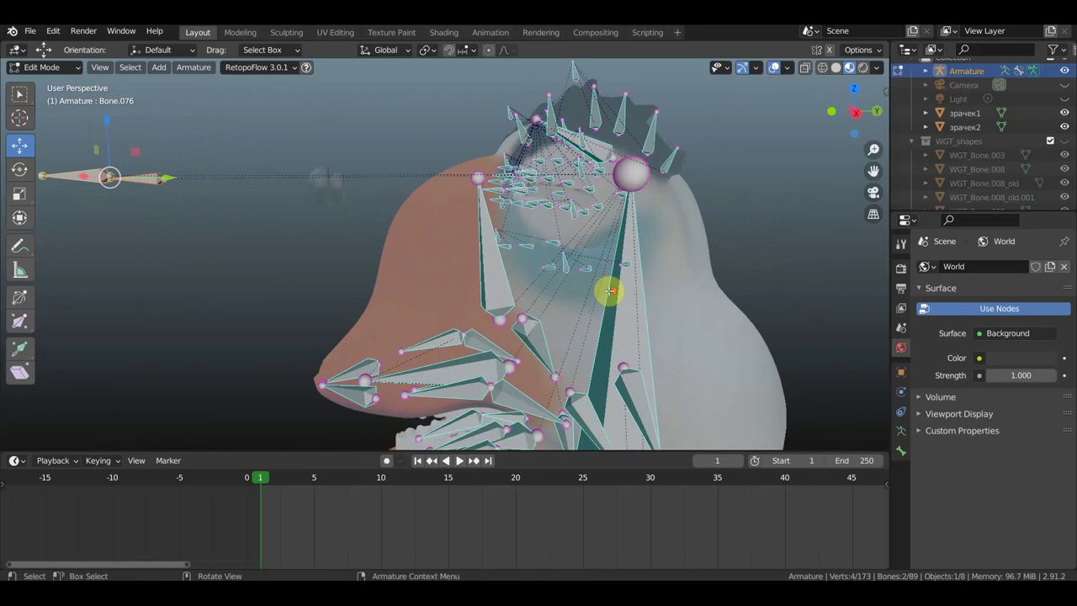
{"action": "mouse_move", "coordinate": [717, 254]}
{"action": "middle_mouse_down"}
{"action": "mouse_move", "coordinate": [744, 261]}
{"action": "mouse_move", "coordinate": [688, 254]}
{"action": "middle_mouse_up"}
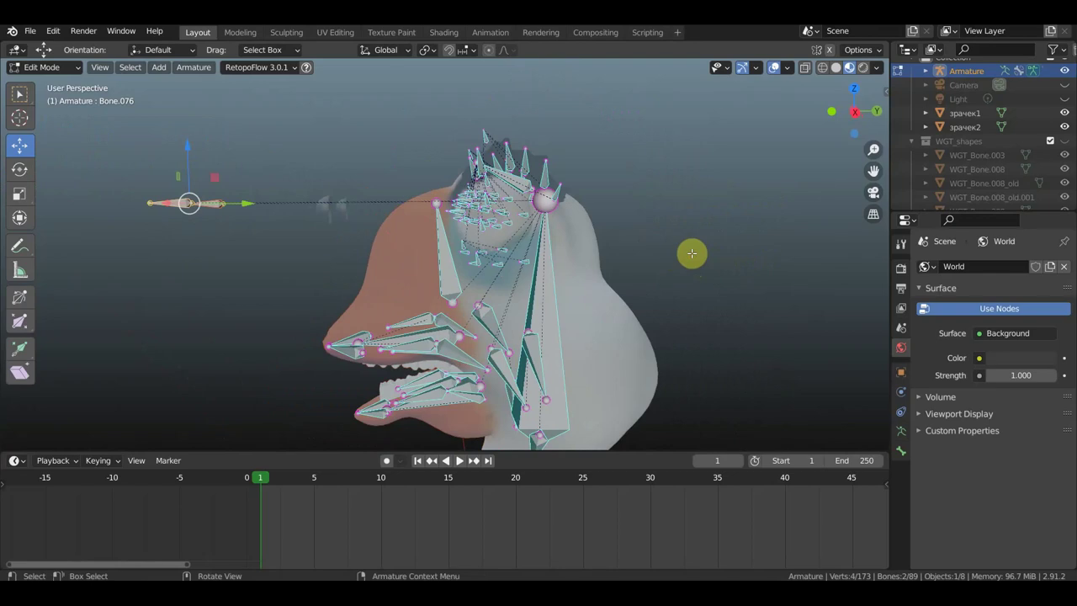
{"action": "key", "text": "KP_3"}
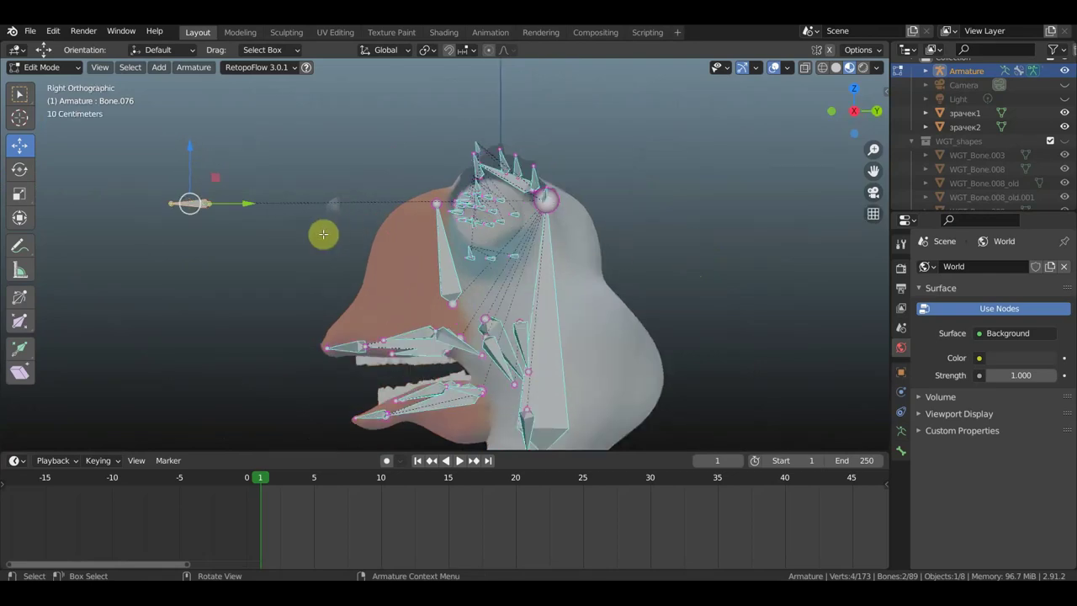
{"action": "middle_click_drag", "start_coordinate": [322, 233], "coordinate": [432, 248]}
{"action": "key", "text": "KP_1"}
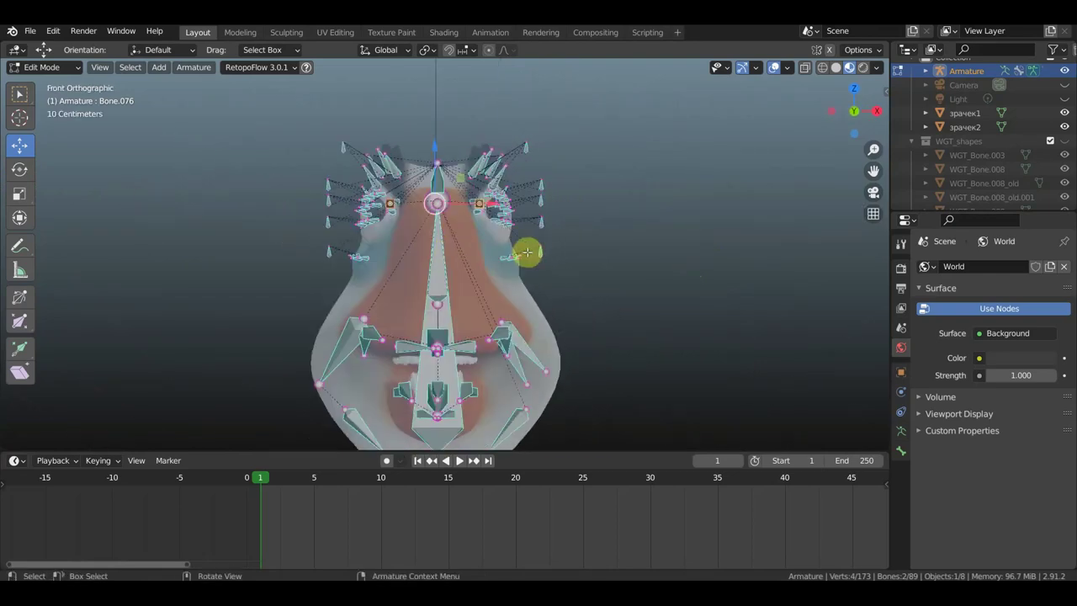
{"action": "mouse_move", "coordinate": [510, 218]}
{"action": "middle_mouse_down"}
{"action": "mouse_move", "coordinate": [581, 308]}
{"action": "mouse_move", "coordinate": [716, 298]}
{"action": "middle_mouse_up"}
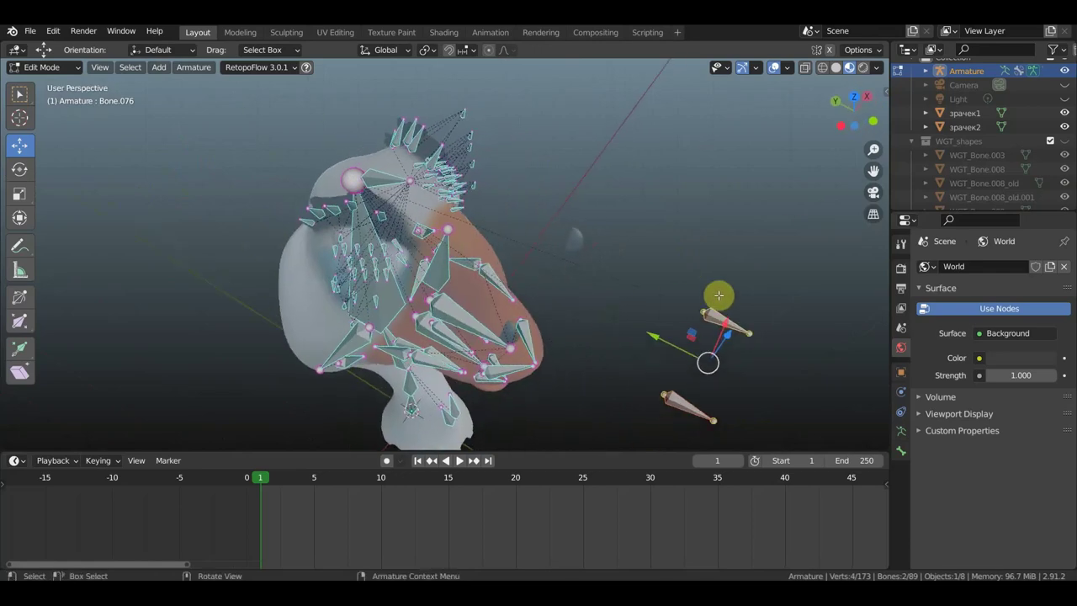
{"action": "left_click_drag", "start_coordinate": [757, 336], "coordinate": [689, 291]}
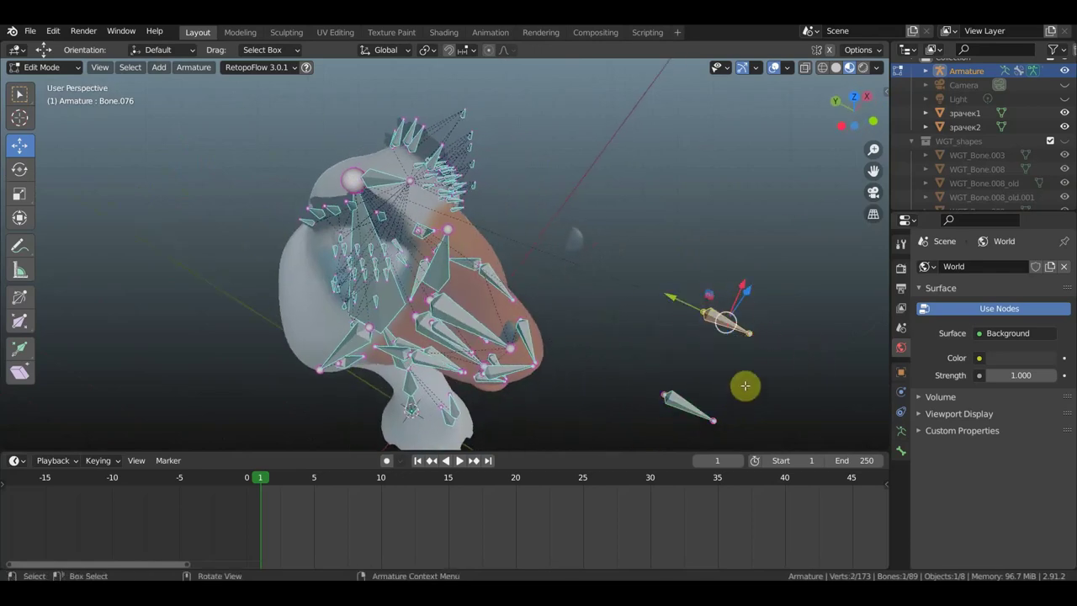
{"action": "middle_click_drag", "start_coordinate": [656, 354], "coordinate": [451, 303]}
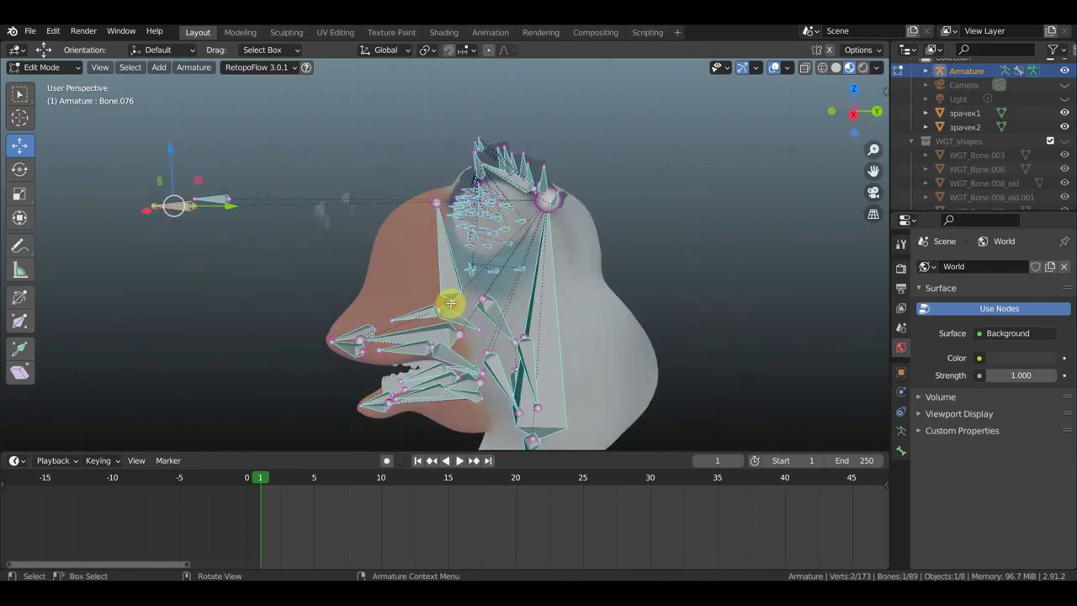
Step: Duplicate the control bone, move it 0.54852 m along Y, and clear its parent
{"action": "key", "text": "shift+d"}
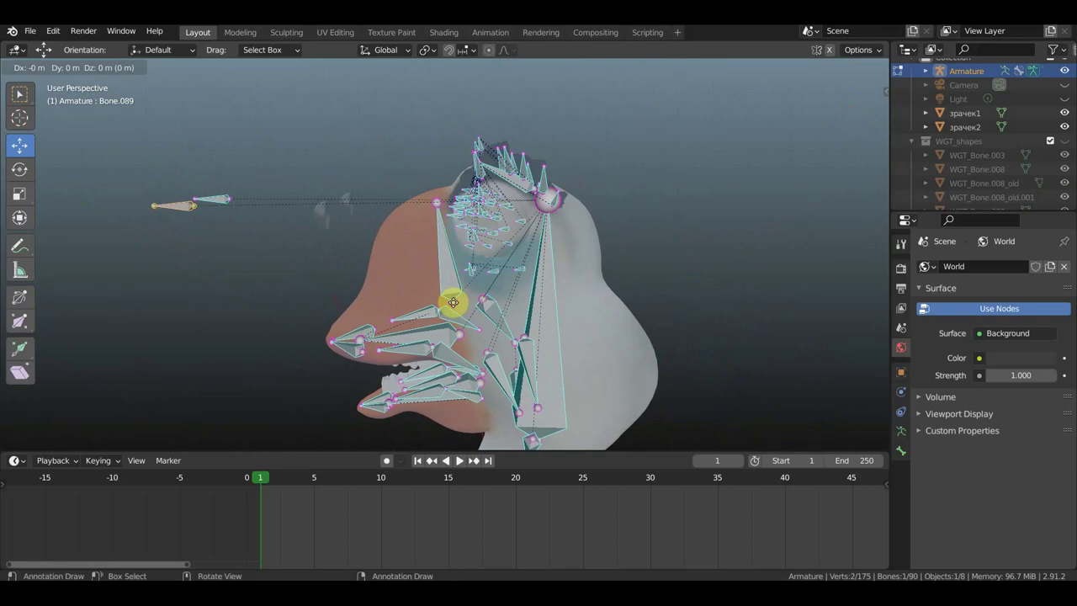
{"action": "right_click", "coordinate": [453, 304]}
{"action": "left_click_drag", "start_coordinate": [225, 204], "coordinate": [329, 211]}
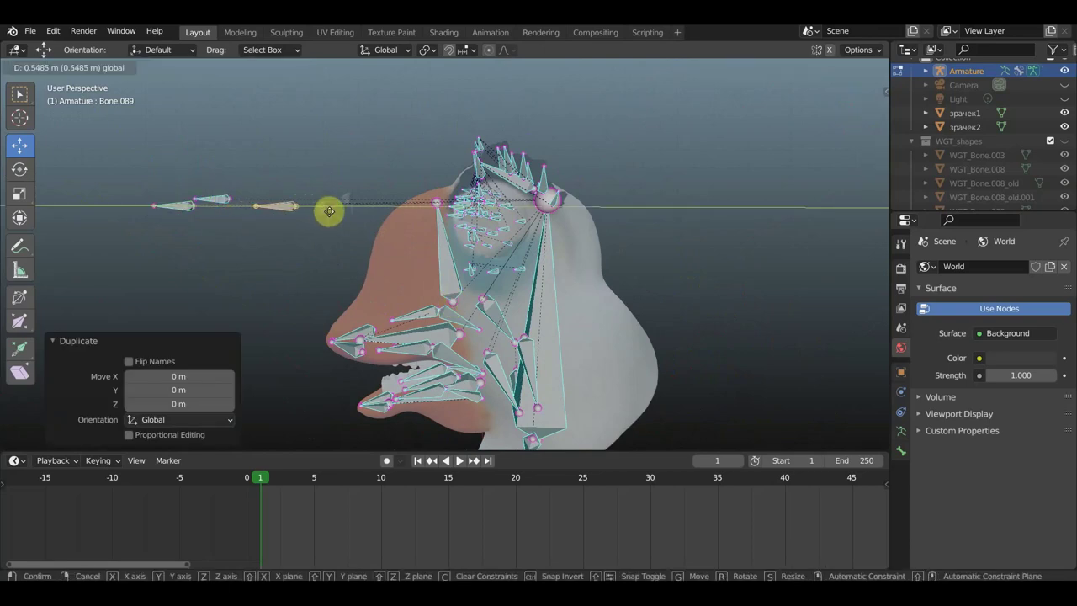
{"action": "left_click", "coordinate": [329, 211]}
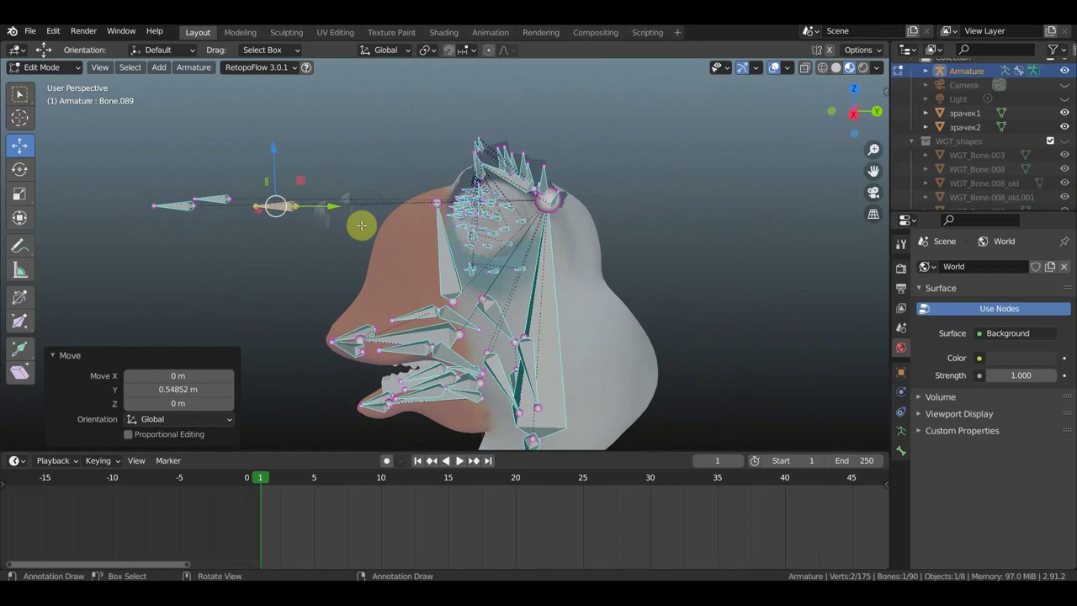
{"action": "mouse_move", "coordinate": [361, 224]}
{"action": "middle_mouse_down"}
{"action": "mouse_move", "coordinate": [486, 240]}
{"action": "mouse_move", "coordinate": [413, 240]}
{"action": "mouse_move", "coordinate": [423, 237]}
{"action": "middle_mouse_up"}
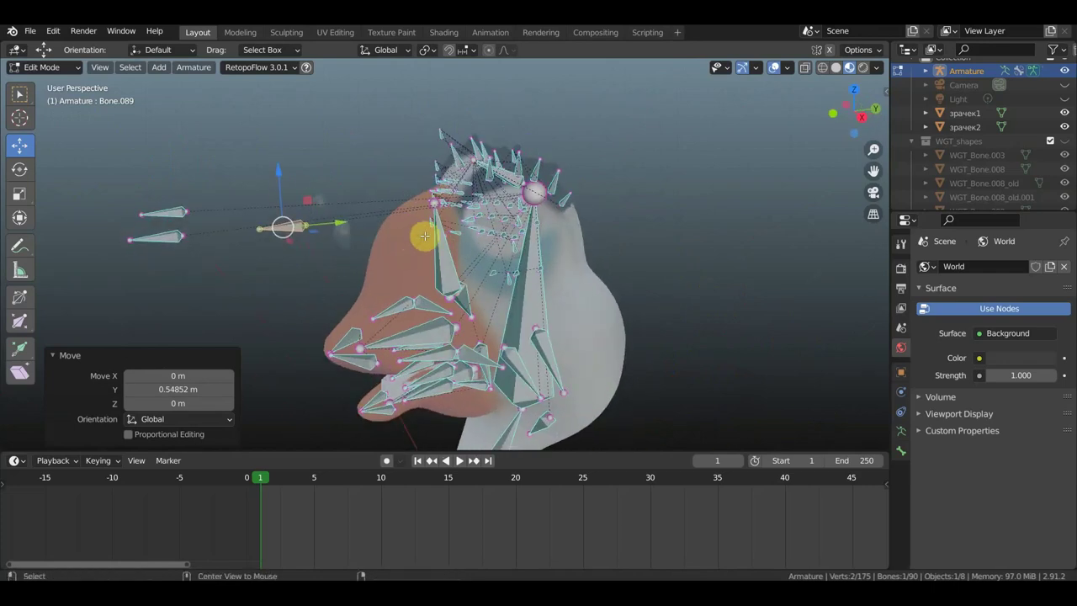
{"action": "key", "text": "alt+p"}
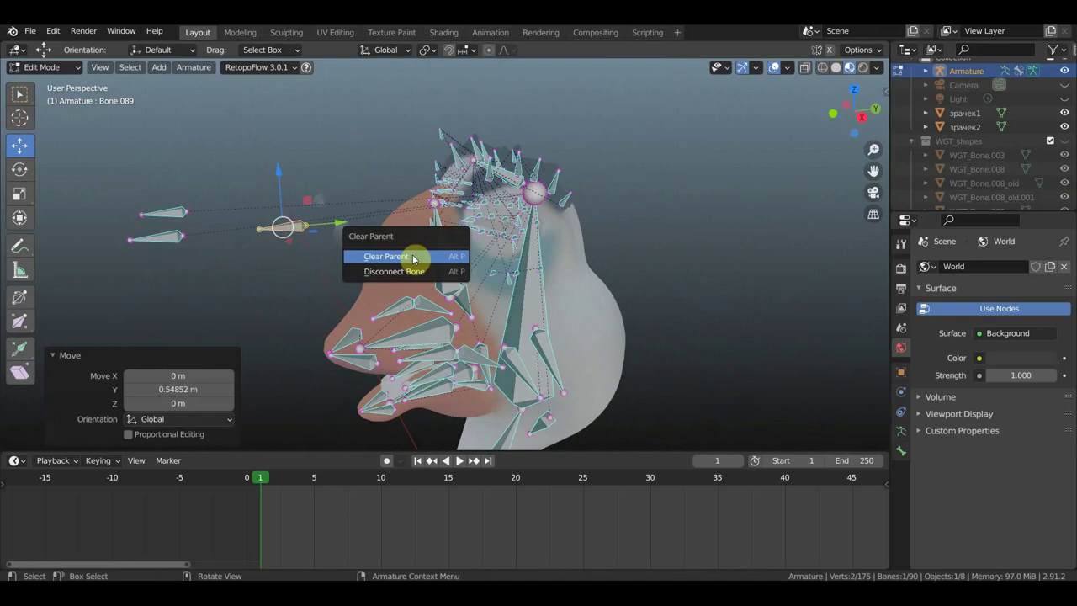
{"action": "left_click", "coordinate": [412, 256]}
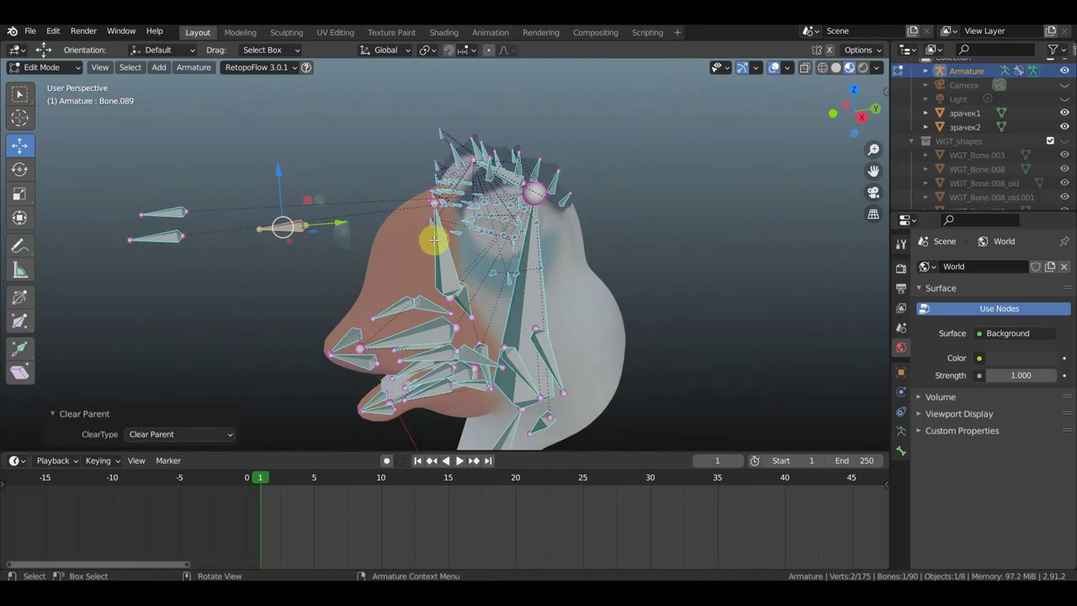
Step: In top view, duplicate the bone again and mirror the copy across global X
{"action": "key", "text": "KP_7"}
{"action": "scroll", "coordinate": [598, 354], "scroll_direction": "down", "scroll_amount": 2}
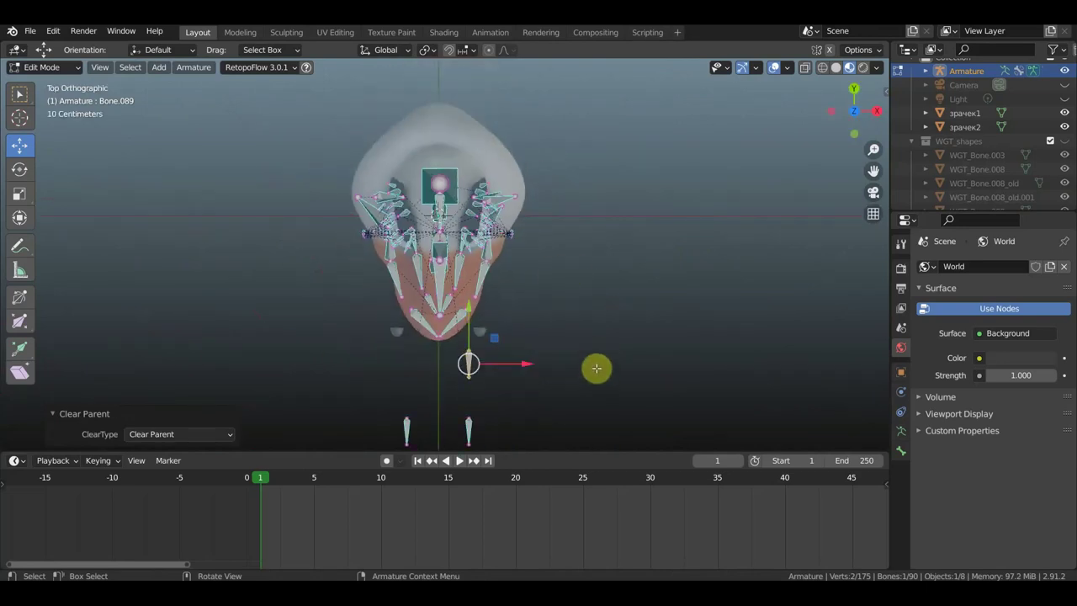
{"action": "scroll", "coordinate": [593, 367], "scroll_direction": "down", "scroll_amount": 1}
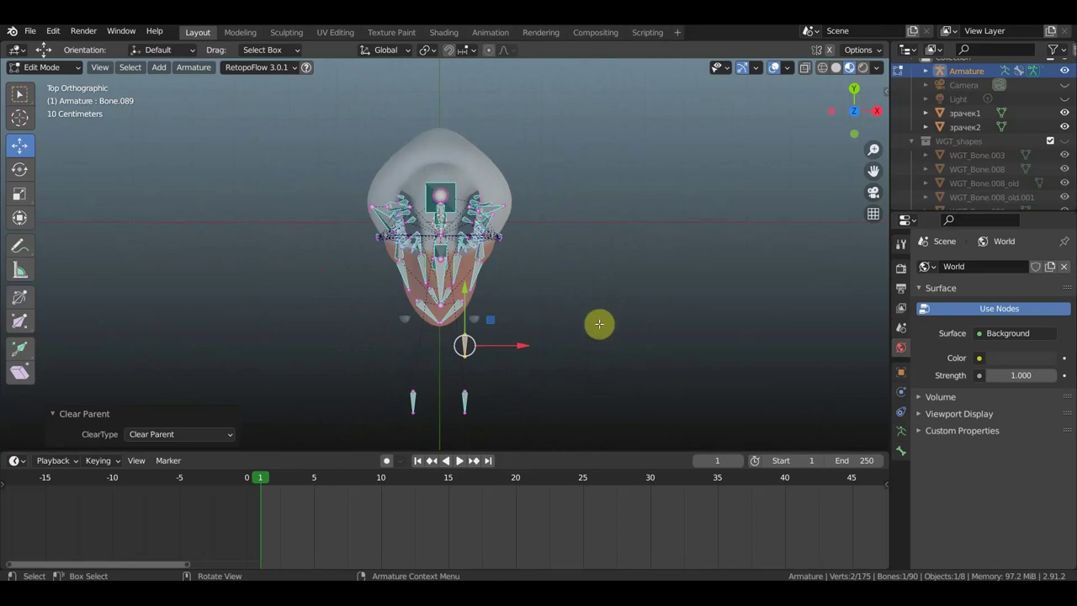
{"action": "key", "text": "shift+d"}
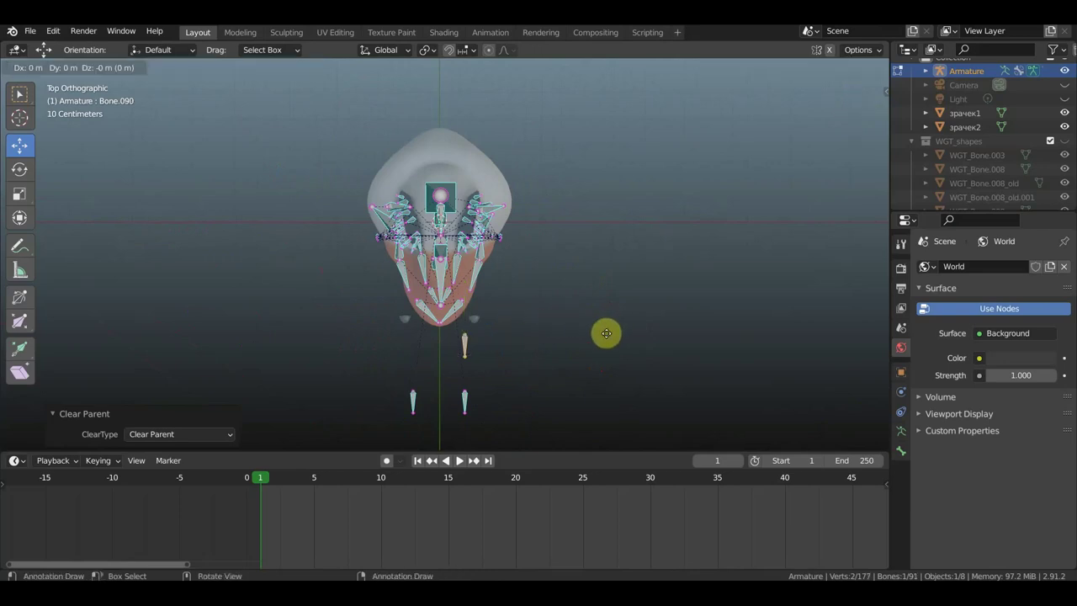
{"action": "right_click", "coordinate": [606, 334]}
{"action": "right_click", "coordinate": [606, 333]}
{"action": "mouse_move", "coordinate": [517, 334]}
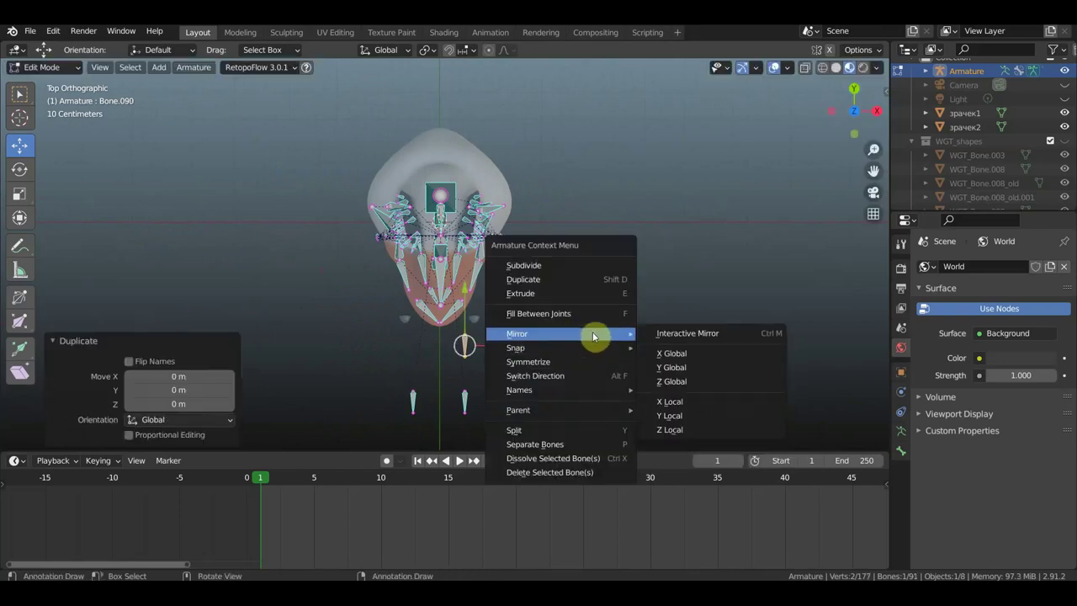
{"action": "left_click", "coordinate": [683, 353]}
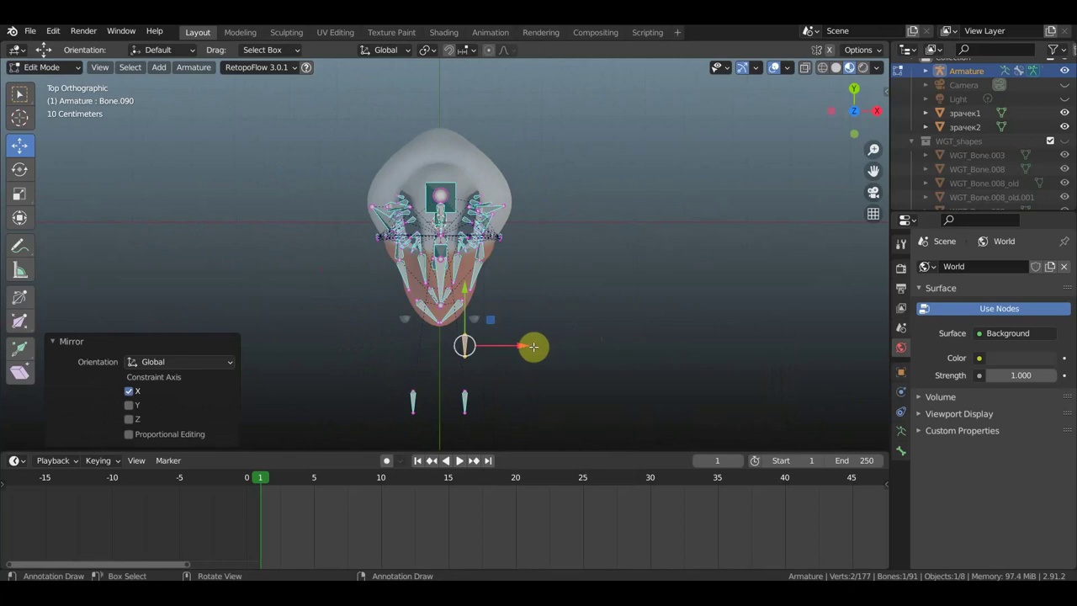
Step: Move the mirrored bone along X to the other side of the face
{"action": "left_click_drag", "start_coordinate": [524, 346], "coordinate": [466, 352]}
{"action": "mouse_move", "coordinate": [589, 336]}
{"action": "middle_mouse_down"}
{"action": "mouse_move", "coordinate": [440, 176]}
{"action": "mouse_move", "coordinate": [512, 163]}
{"action": "middle_mouse_up"}
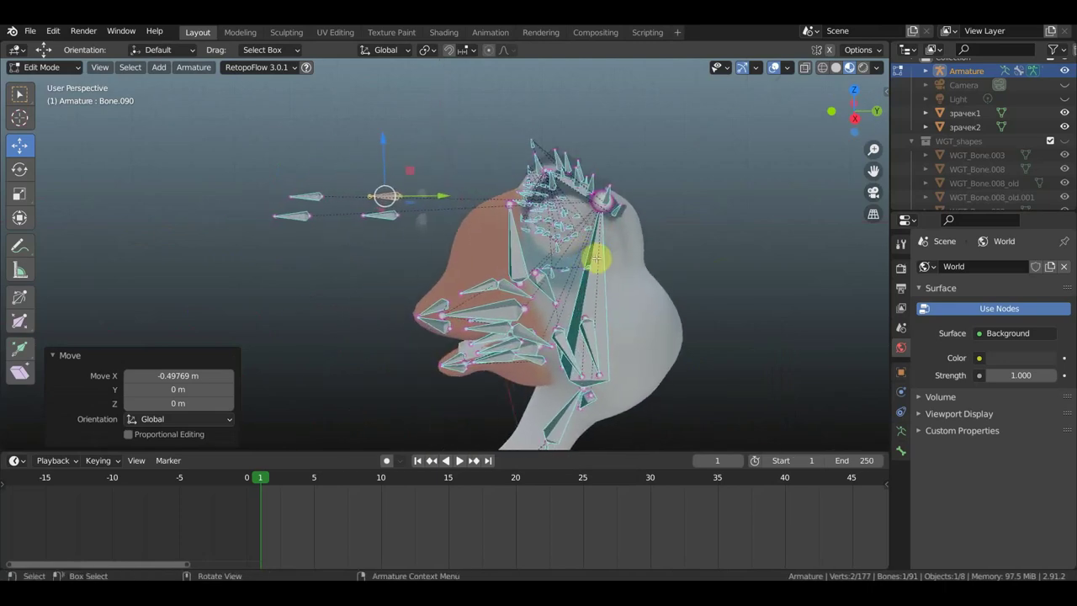
{"action": "scroll", "coordinate": [596, 259], "scroll_direction": "up", "scroll_amount": 2}
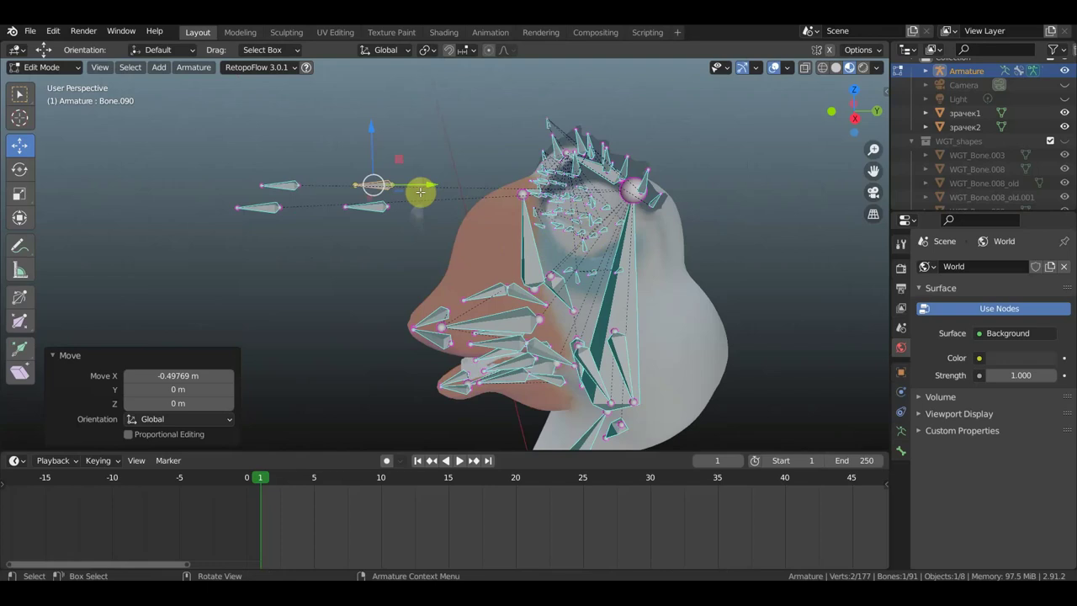
{"action": "middle_click_drag", "start_coordinate": [421, 188], "coordinate": [418, 185]}
{"action": "middle_click_drag", "start_coordinate": [409, 226], "coordinate": [413, 260]}
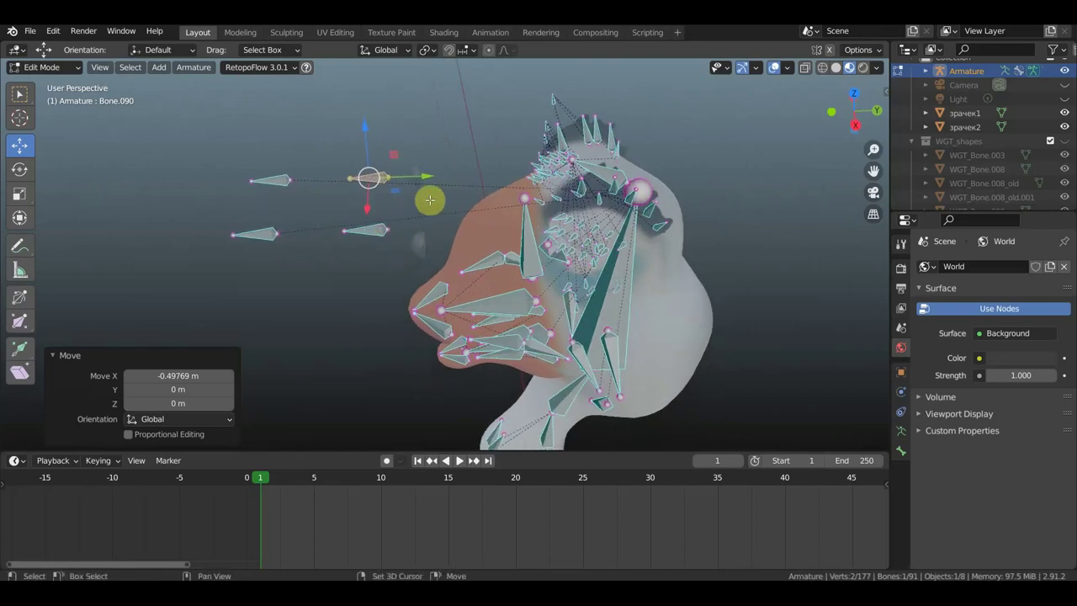
Step: Move both new bones about 0.97 m further out in front of the eyes
{"action": "left_click", "coordinate": [428, 200]}
{"action": "key", "text": "g"}
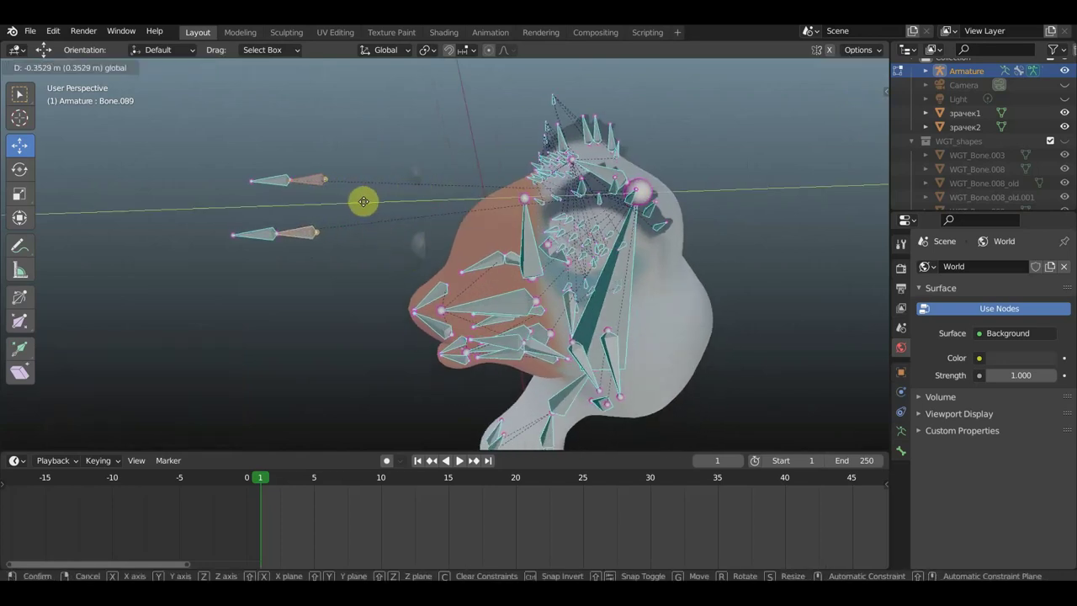
{"action": "left_click", "coordinate": [242, 210]}
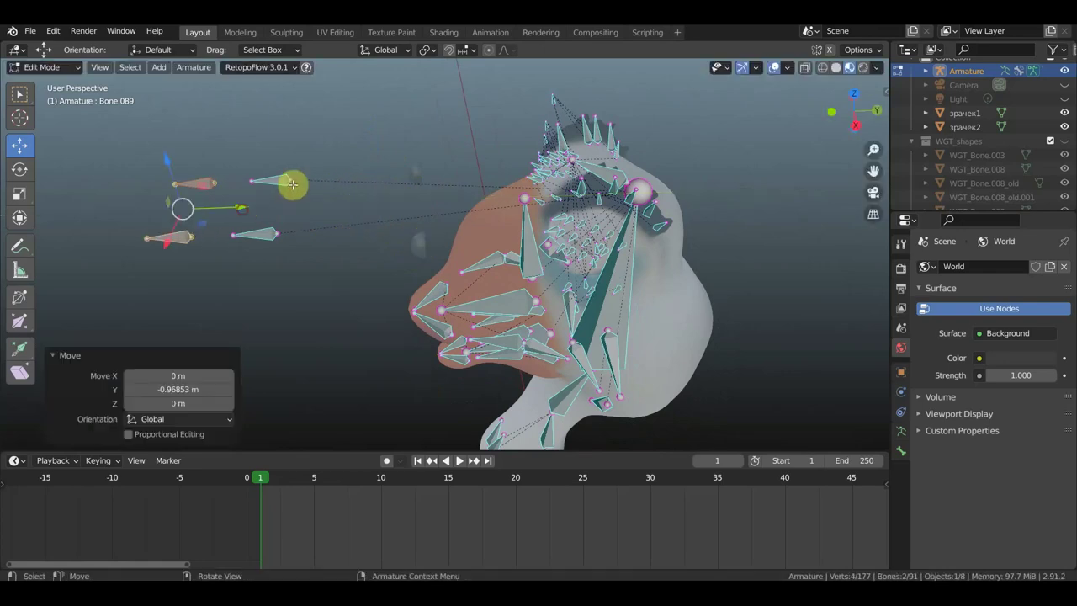
{"action": "middle_click_drag", "start_coordinate": [312, 188], "coordinate": [409, 171], "text": "shift"}
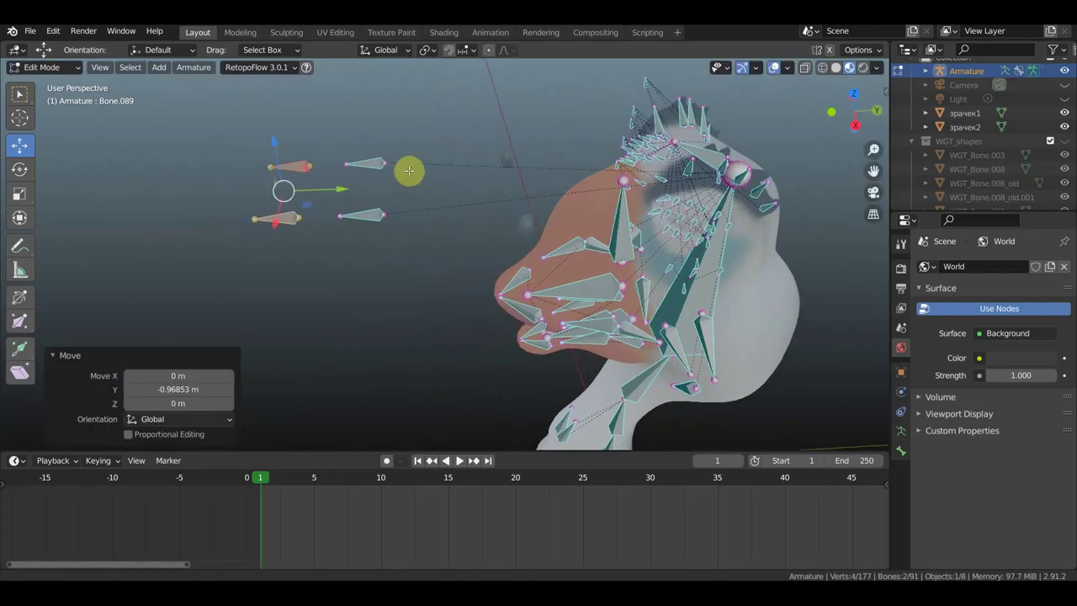
Step: Select the lower outer bone, then add the lower inner bone as parent target
{"action": "left_click", "coordinate": [397, 222]}
{"action": "left_click_drag", "start_coordinate": [321, 242], "coordinate": [243, 149]}
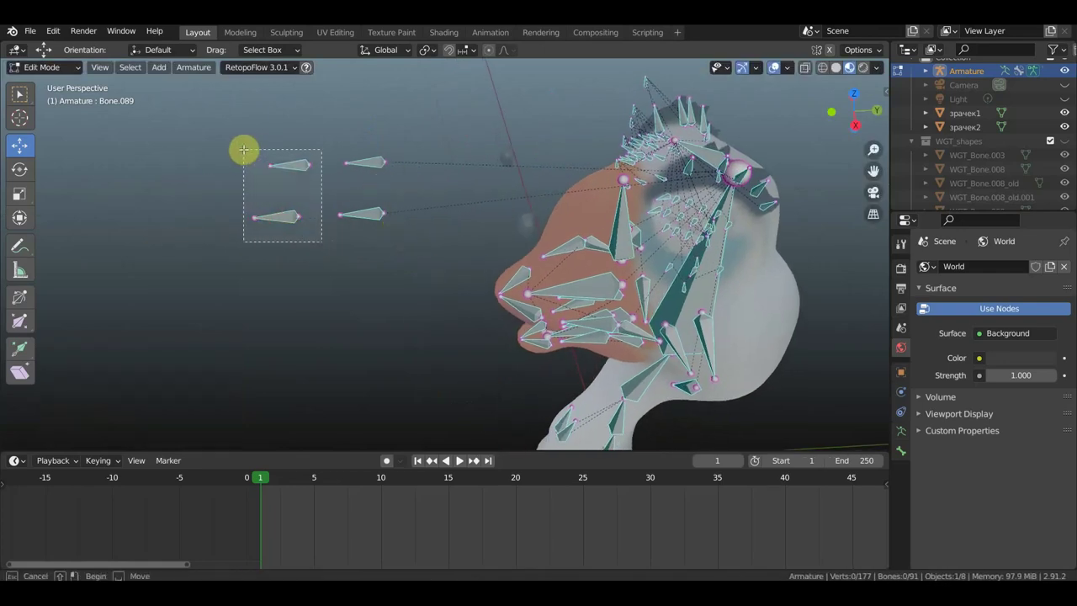
{"action": "middle_click_drag", "start_coordinate": [416, 225], "coordinate": [413, 210]}
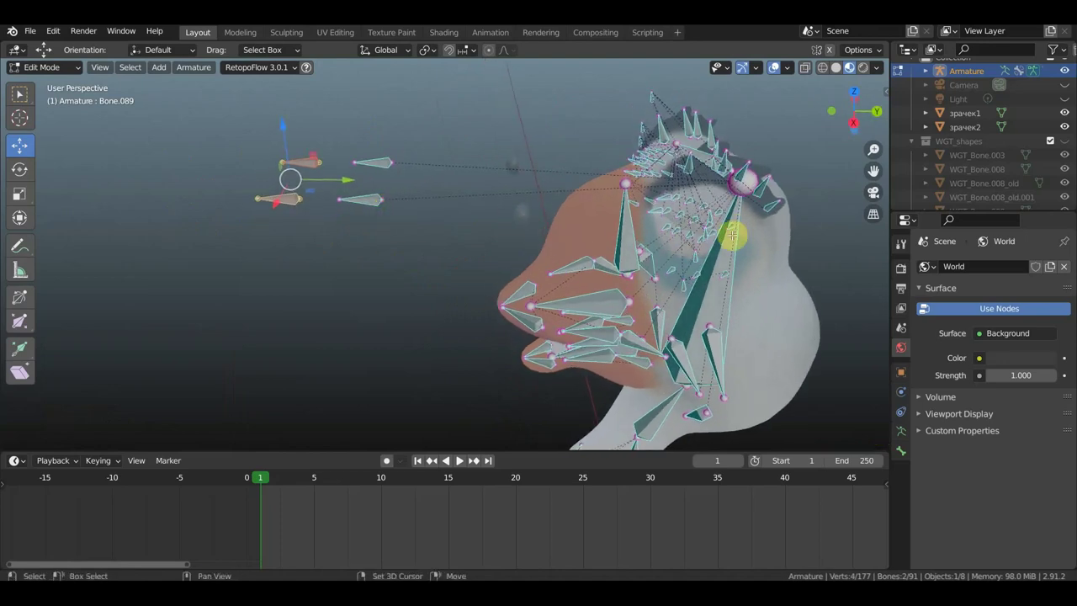
{"action": "left_click", "coordinate": [365, 200], "text": "shift"}
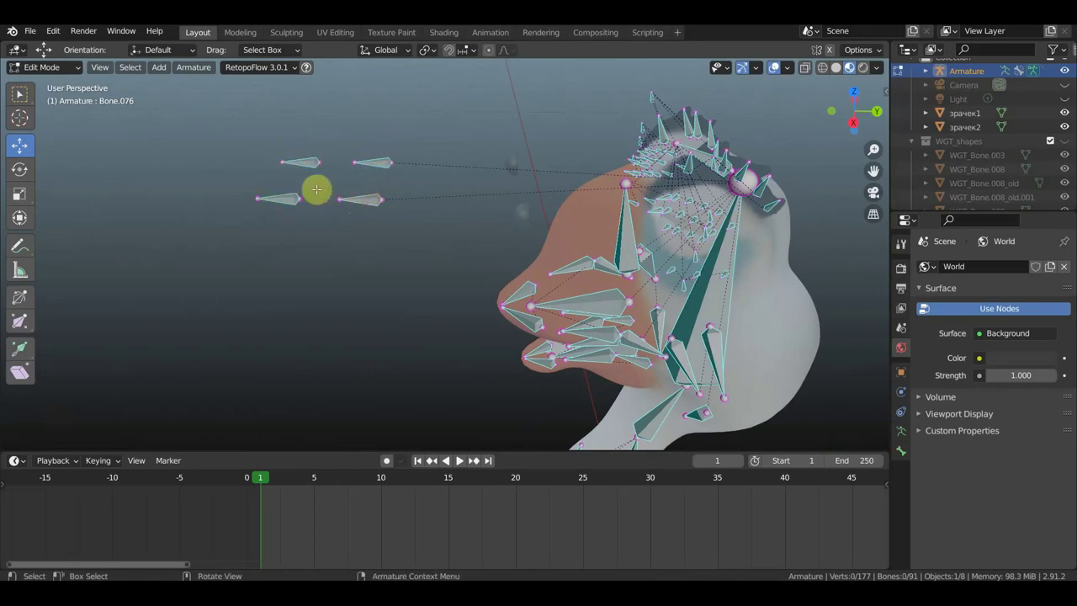
{"action": "left_click", "coordinate": [278, 200]}
{"action": "left_click", "coordinate": [361, 199], "text": "shift"}
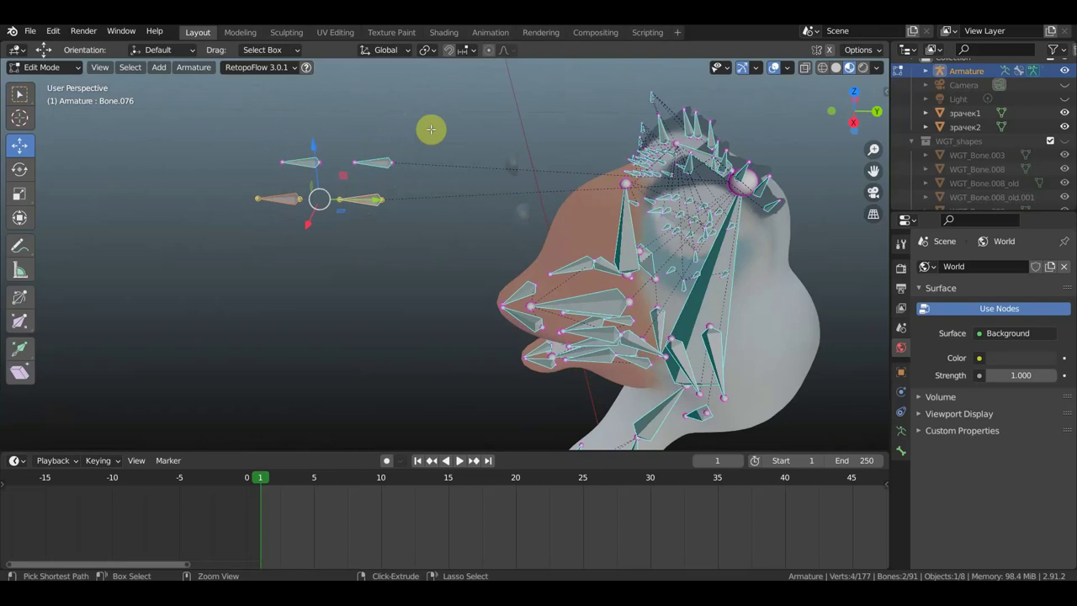
Step: Parent the lower eye-control pair to Bone.076 and the upper pair to Bone.077, keeping offsets
{"action": "key", "text": "ctrl+p"}
{"action": "left_click", "coordinate": [432, 133]}
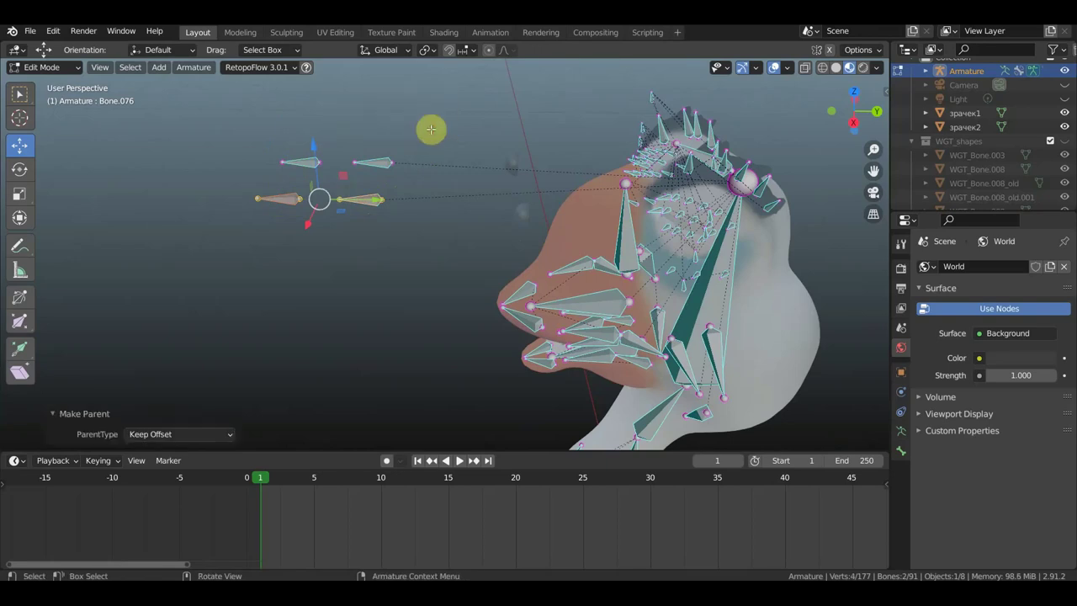
{"action": "left_click", "coordinate": [357, 162]}
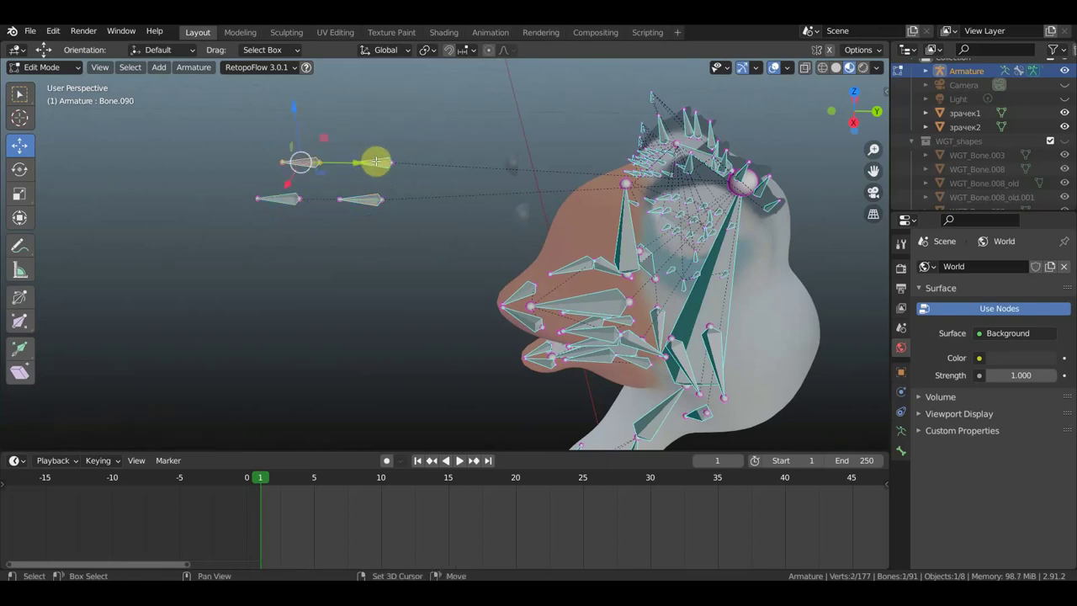
{"action": "key", "text": "ctrl+p"}
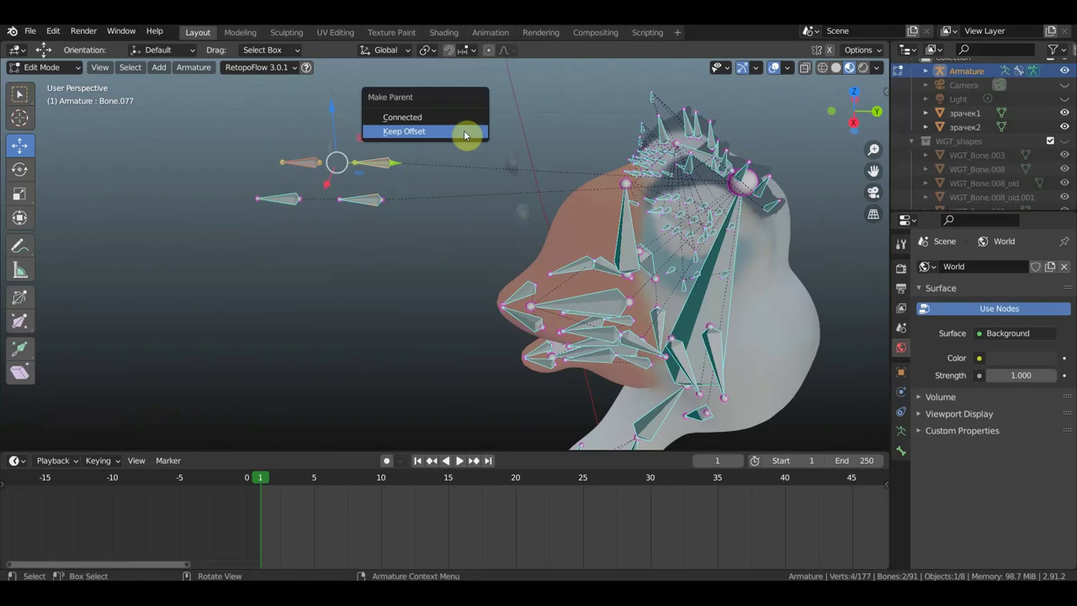
{"action": "left_click", "coordinate": [465, 134]}
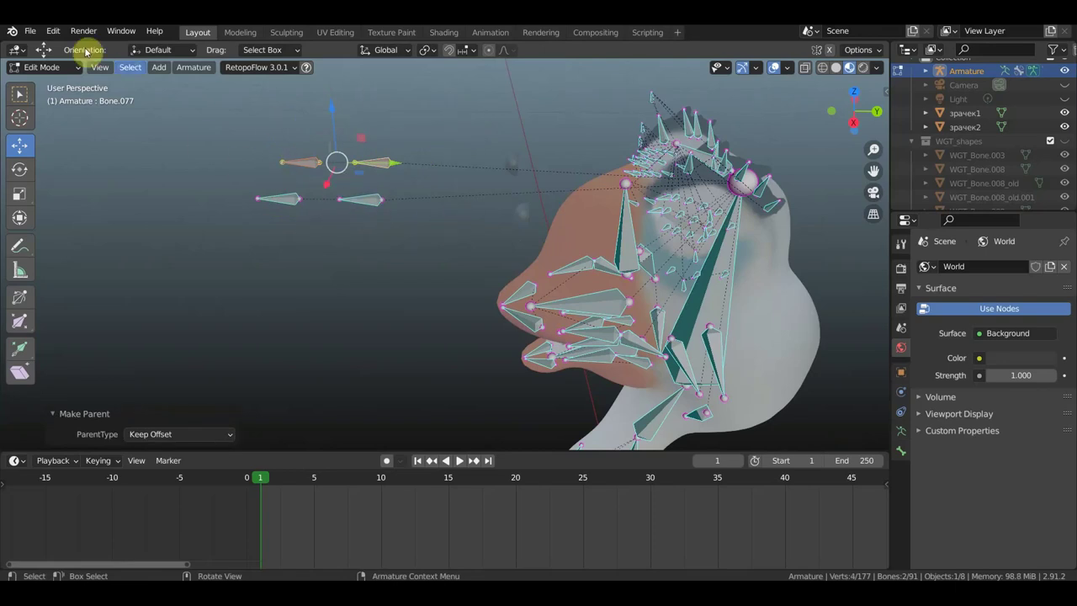
Step: In Object Mode, bind the head mesh голова_1 to the armature with automatic weights
{"action": "left_click", "coordinate": [59, 71]}
{"action": "left_click", "coordinate": [48, 80]}
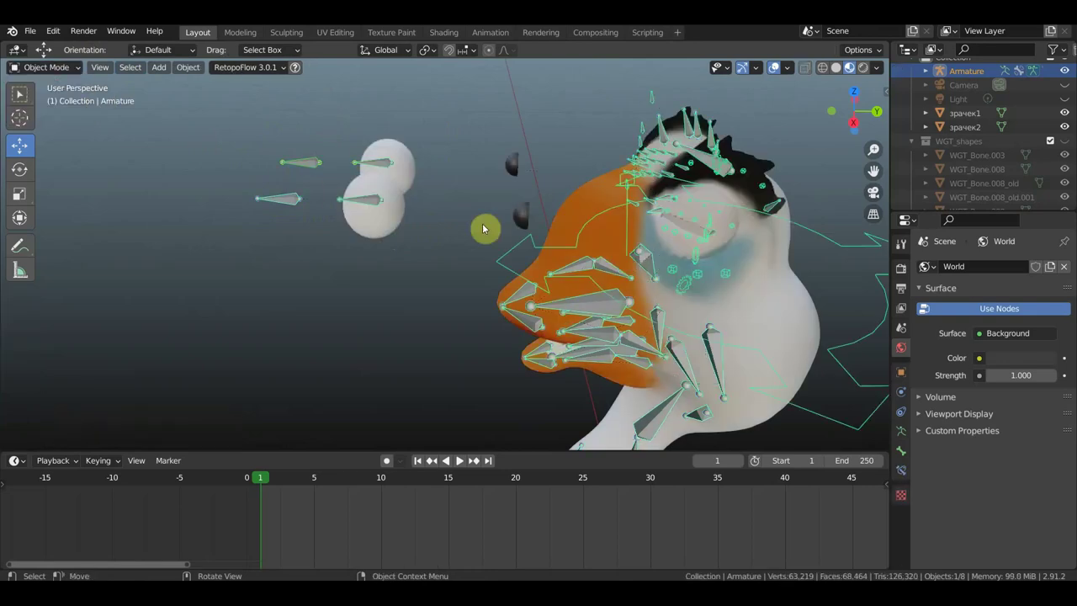
{"action": "mouse_move", "coordinate": [532, 236]}
{"action": "middle_mouse_down"}
{"action": "mouse_move", "coordinate": [498, 242]}
{"action": "mouse_move", "coordinate": [448, 206]}
{"action": "middle_mouse_up"}
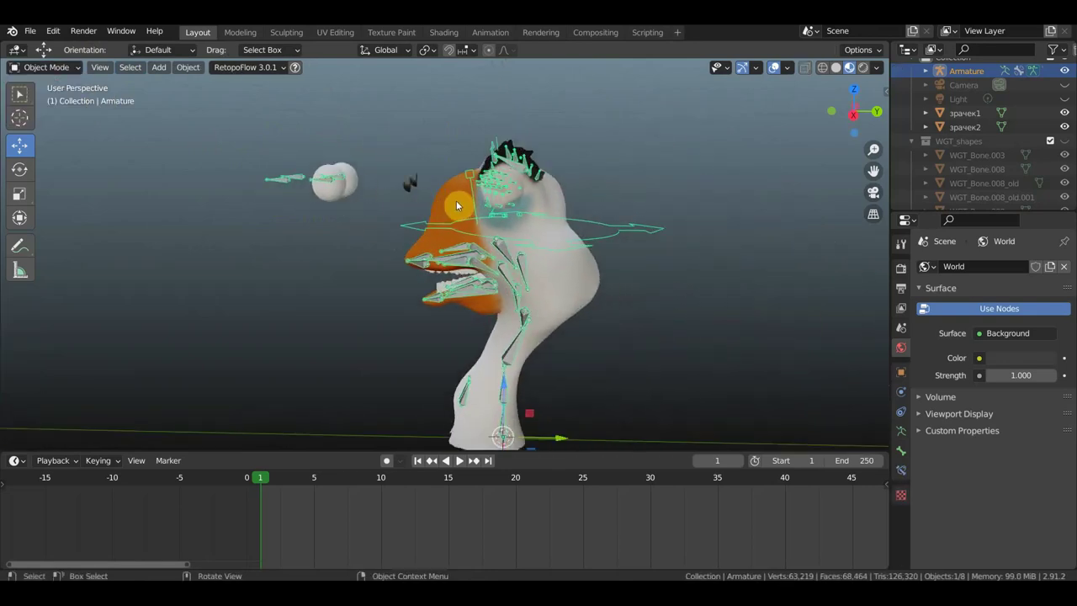
{"action": "left_click", "coordinate": [456, 203]}
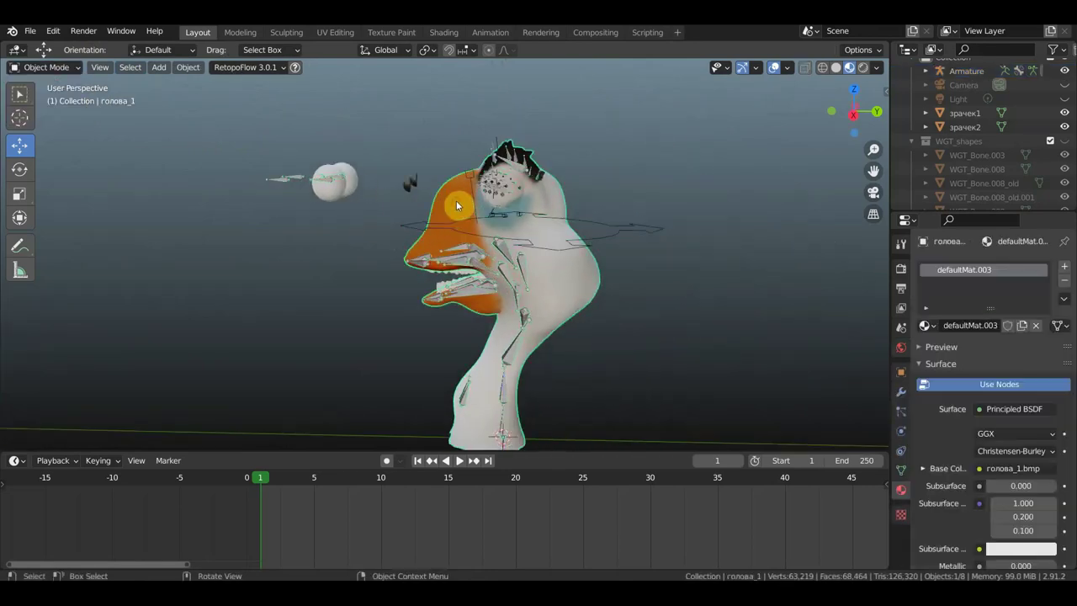
{"action": "left_click", "coordinate": [627, 236], "text": "shift"}
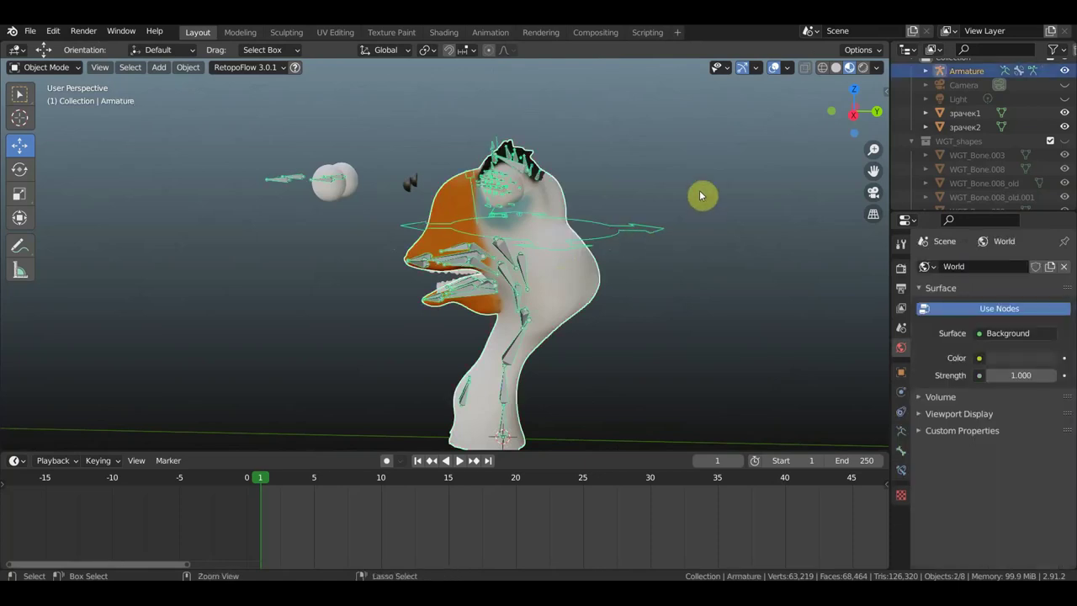
{"action": "key", "text": "ctrl+p"}
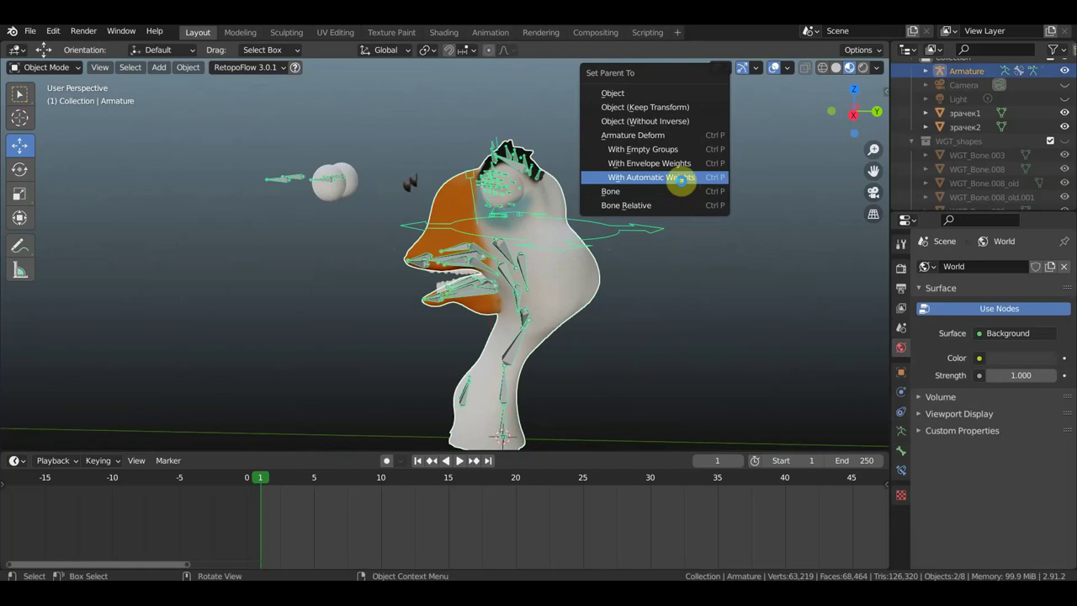
{"action": "left_click", "coordinate": [682, 178]}
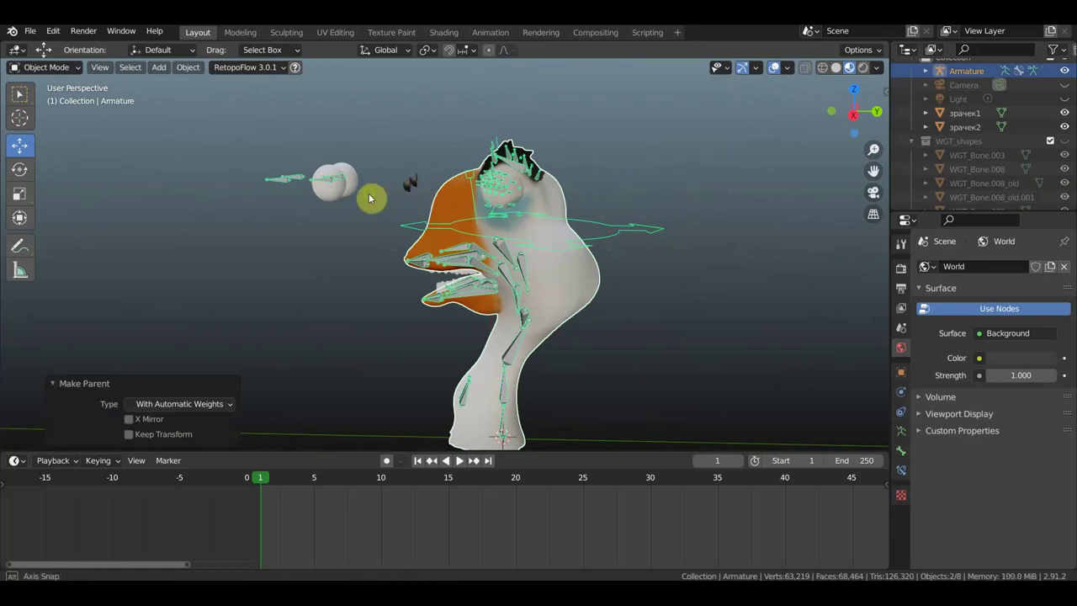
Step: Select the pupil objects зрачек1 and зрачек2 with the armature, then deselect and inspect the rig
{"action": "middle_click_drag", "start_coordinate": [372, 197], "coordinate": [380, 269]}
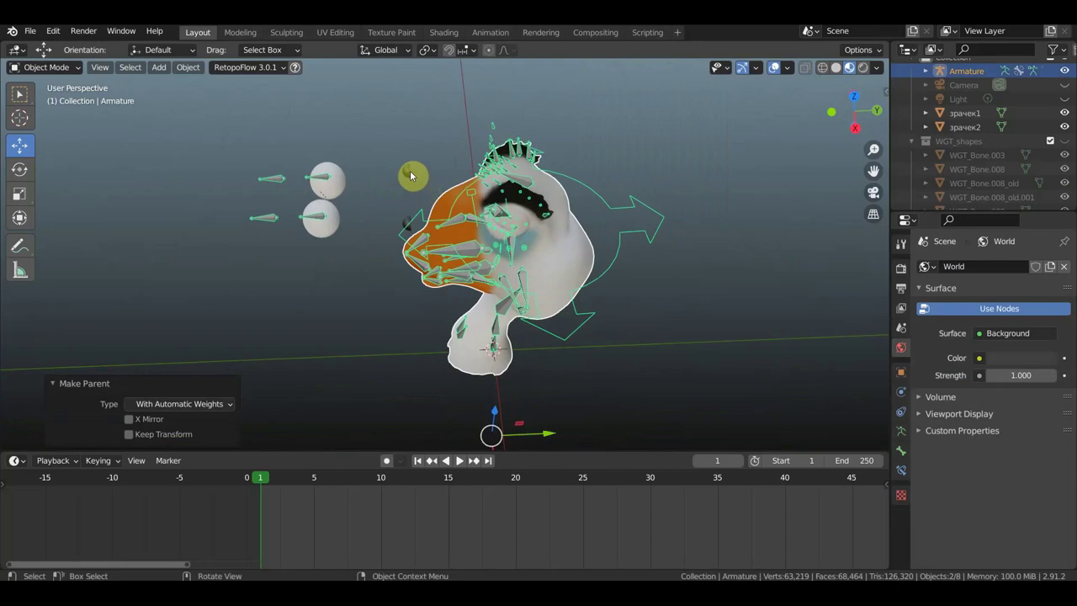
{"action": "left_click", "coordinate": [409, 172]}
{"action": "left_click", "coordinate": [407, 229]}
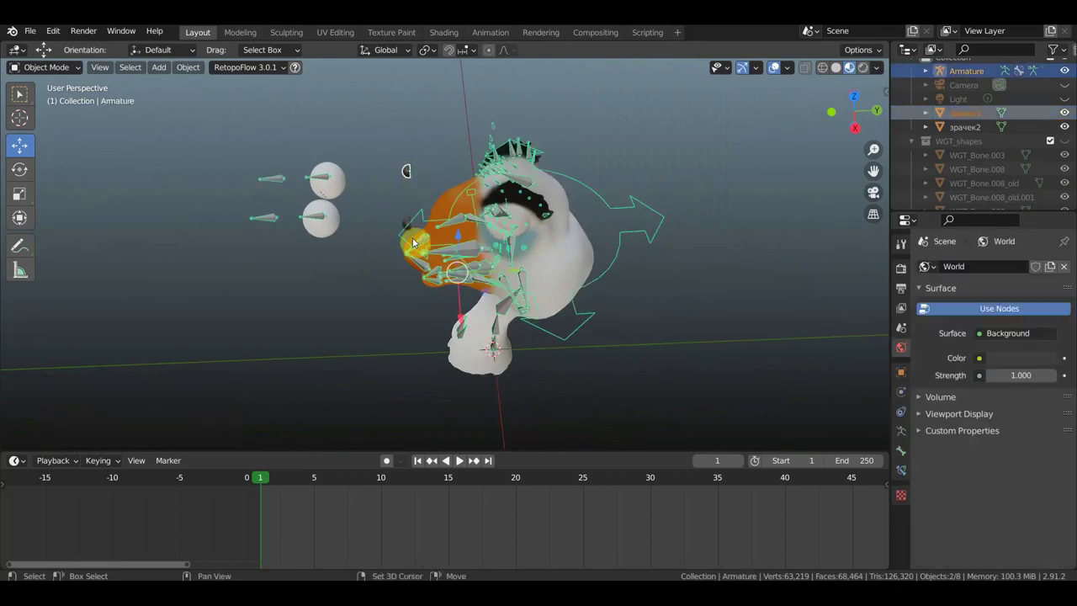
{"action": "mouse_move", "coordinate": [404, 168]}
{"action": "middle_mouse_down"}
{"action": "mouse_move", "coordinate": [481, 131]}
{"action": "mouse_move", "coordinate": [444, 144]}
{"action": "middle_mouse_up"}
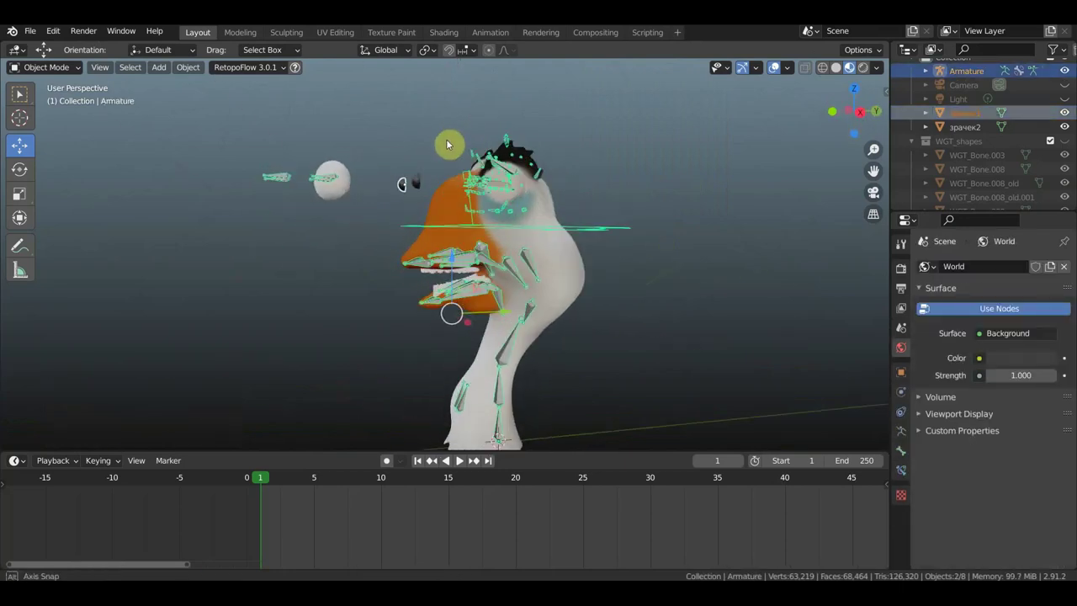
{"action": "left_click", "coordinate": [408, 192]}
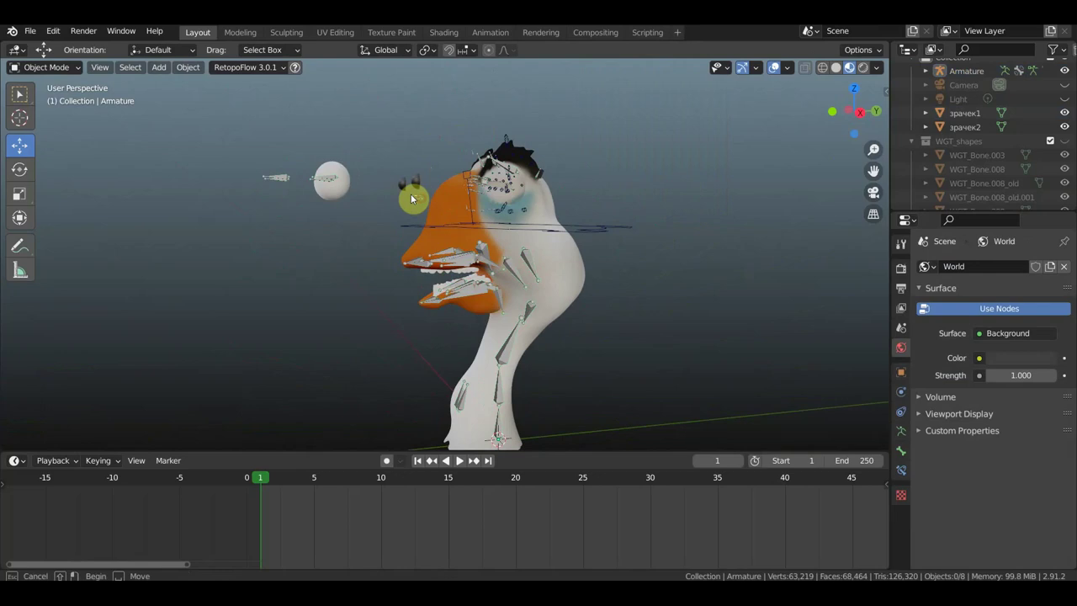
{"action": "left_click_drag", "start_coordinate": [421, 204], "coordinate": [390, 163]}
{"action": "left_click", "coordinate": [385, 162]}
{"action": "middle_click_drag", "start_coordinate": [385, 163], "coordinate": [402, 181]}
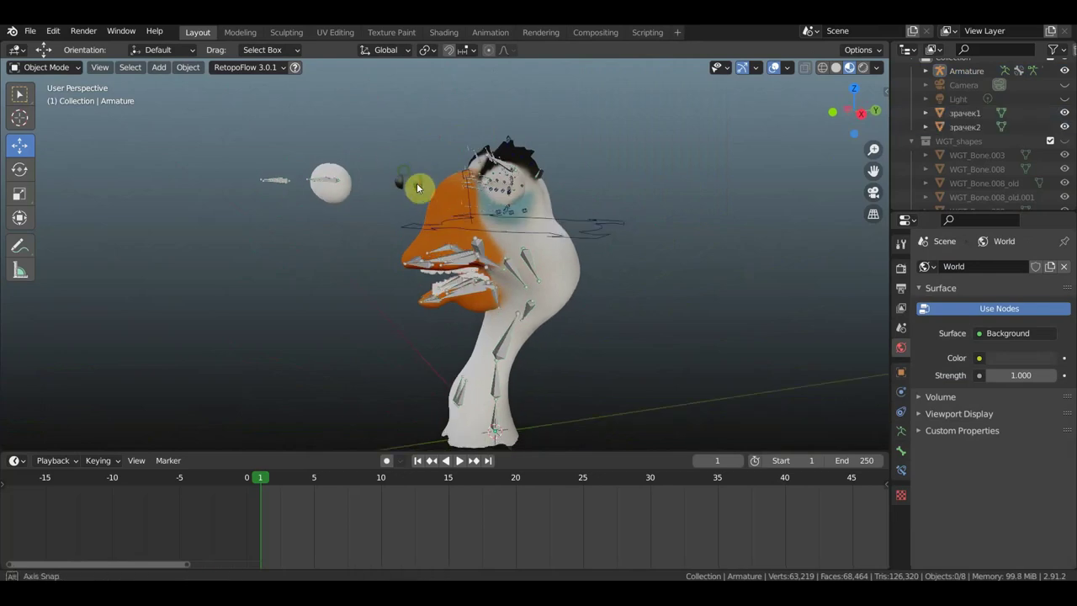
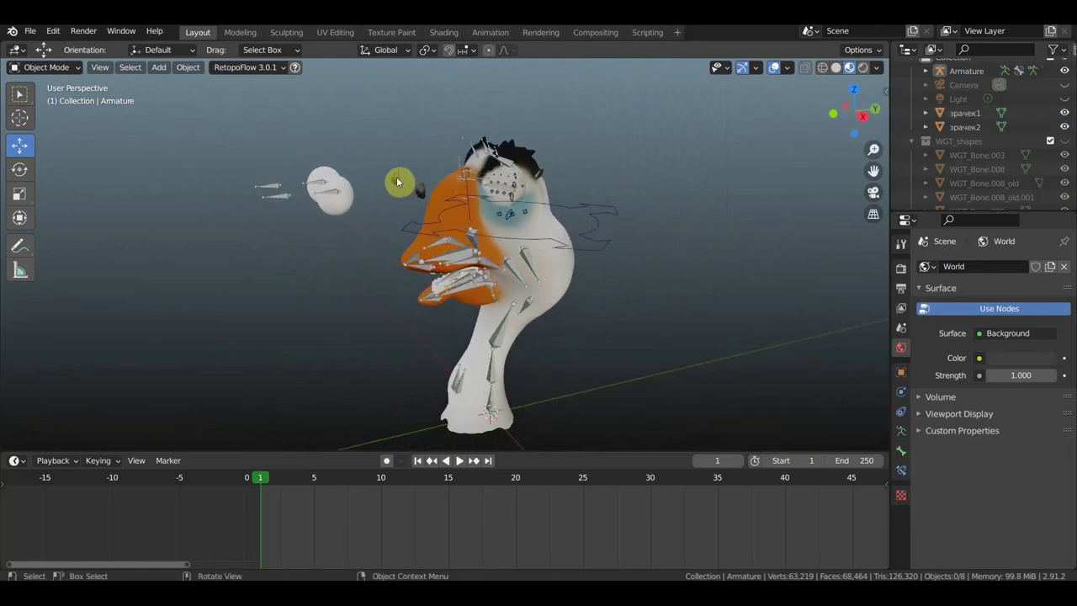
Step: Select pupils зрачек1 and зрачек2 and, in Right Orthographic view, move them to the eyes along Y and Z
{"action": "left_click", "coordinate": [398, 182]}
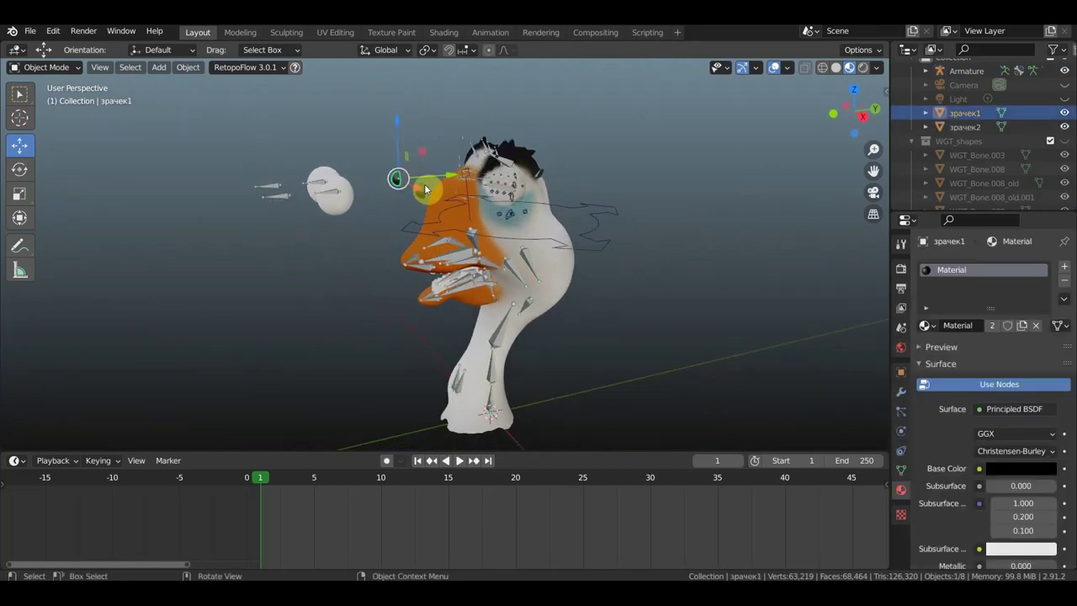
{"action": "left_click", "coordinate": [421, 195], "text": "shift"}
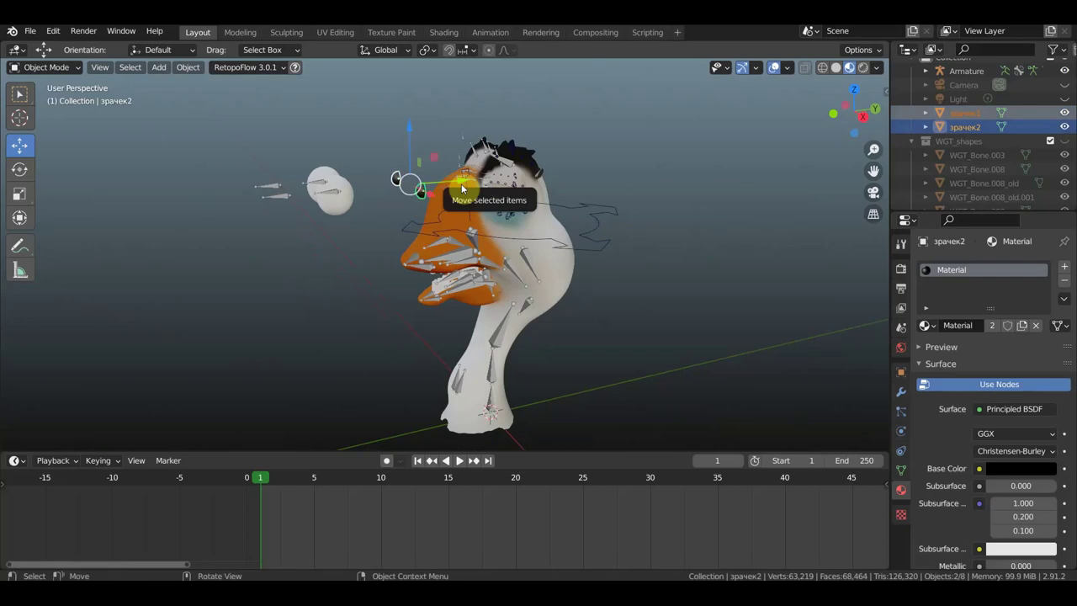
{"action": "key", "text": "KP_3"}
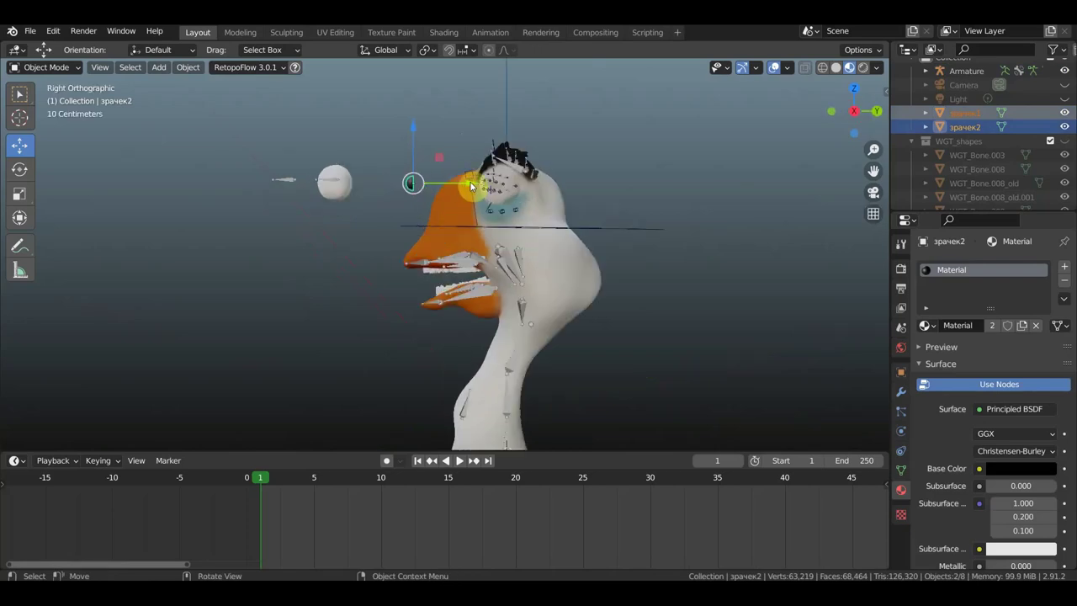
{"action": "left_click_drag", "start_coordinate": [470, 181], "coordinate": [327, 166]}
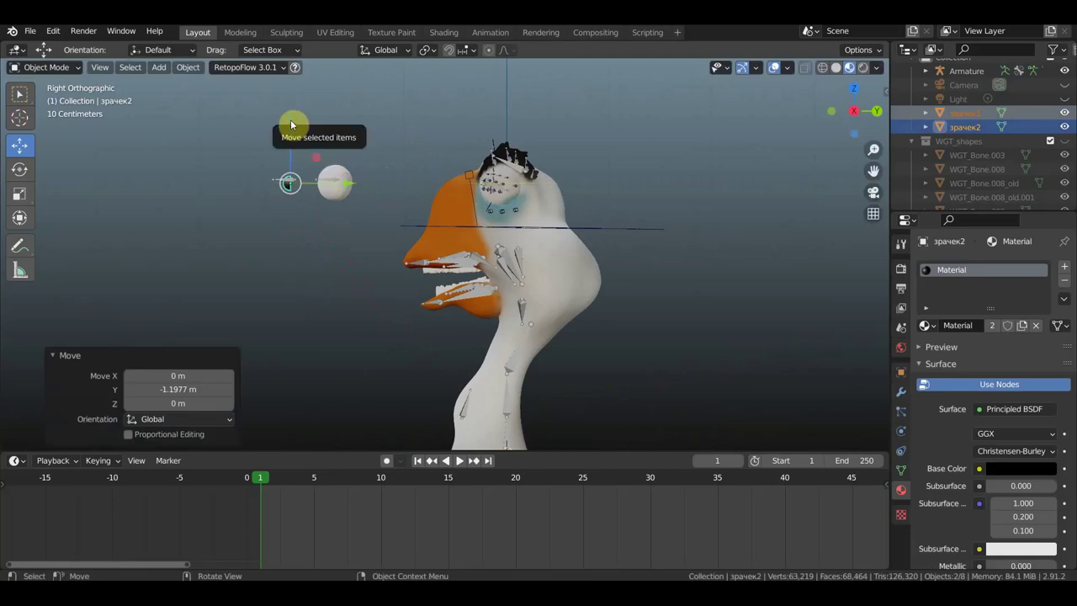
{"action": "left_click_drag", "start_coordinate": [290, 120], "coordinate": [290, 116]}
Step: Slide зрачек1 and зрачек2 separately along X so each sits on its own eyeball
{"action": "mouse_move", "coordinate": [295, 147]}
{"action": "middle_mouse_down"}
{"action": "mouse_move", "coordinate": [372, 177]}
{"action": "mouse_move", "coordinate": [490, 196]}
{"action": "mouse_move", "coordinate": [505, 216]}
{"action": "middle_mouse_up"}
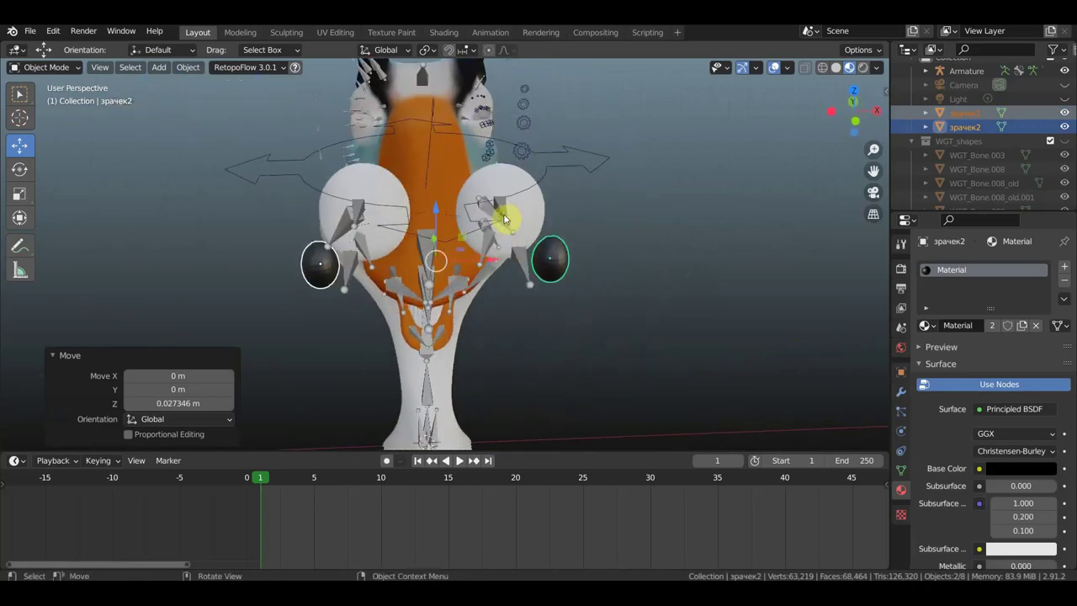
{"action": "left_click", "coordinate": [334, 276]}
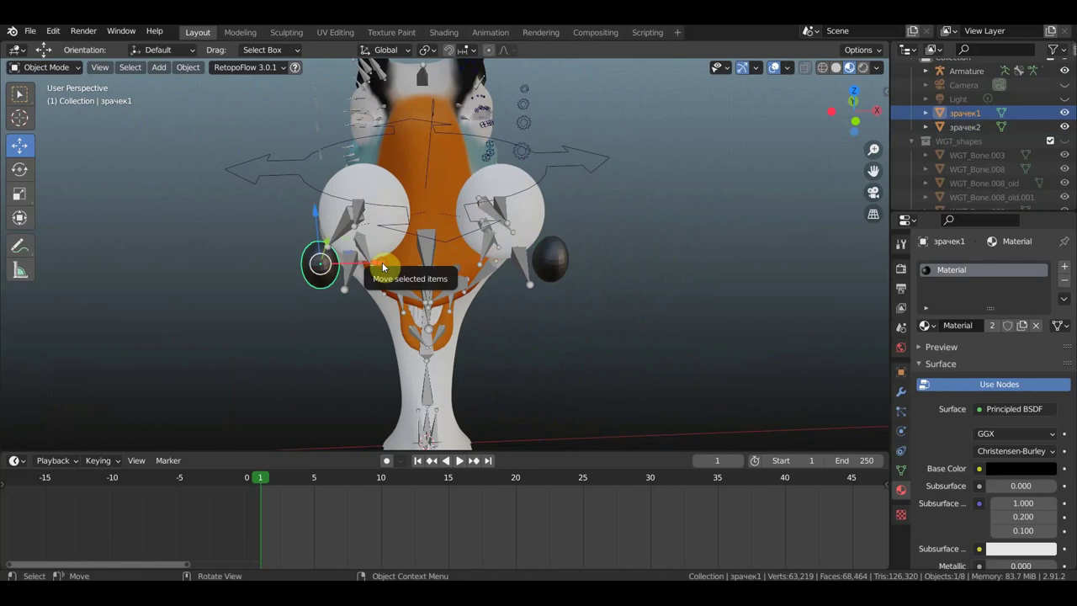
{"action": "left_click_drag", "start_coordinate": [382, 267], "coordinate": [413, 267]}
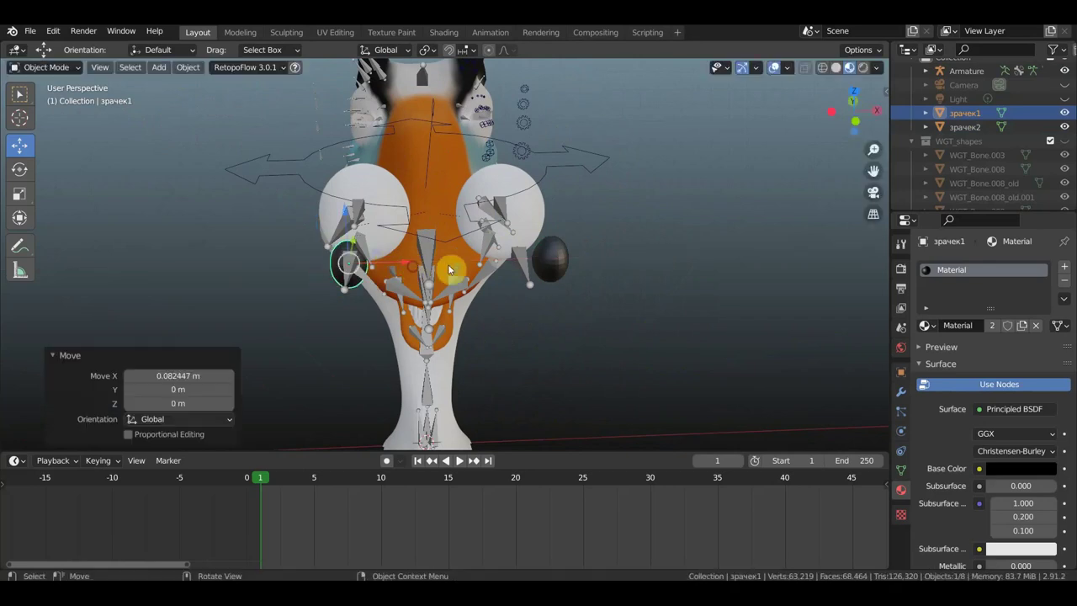
{"action": "left_click", "coordinate": [557, 262]}
{"action": "left_click_drag", "start_coordinate": [611, 263], "coordinate": [577, 259]}
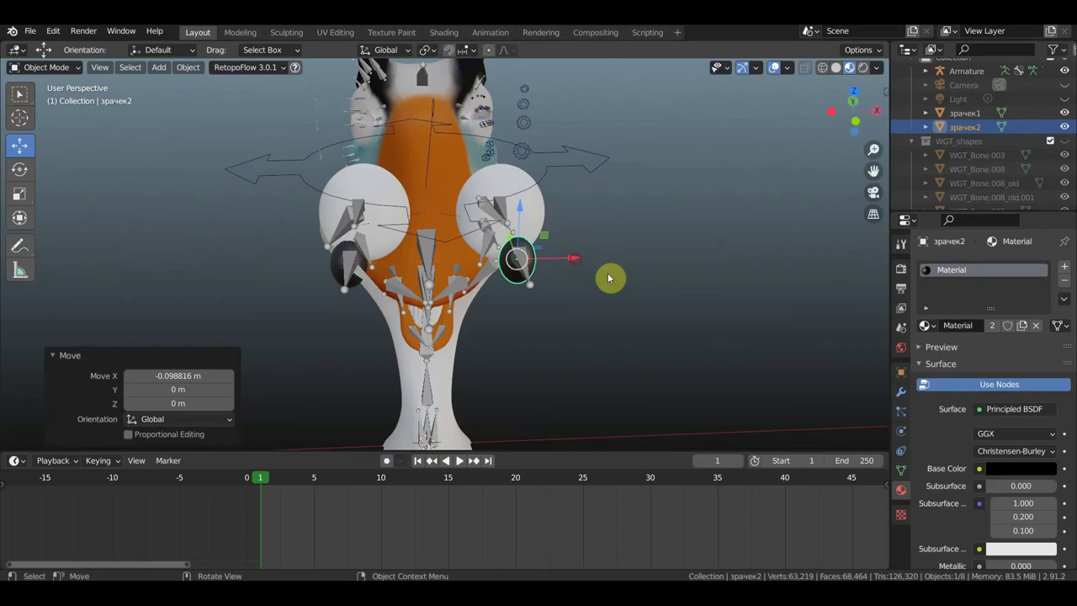
{"action": "mouse_move", "coordinate": [607, 272]}
{"action": "middle_mouse_down"}
{"action": "mouse_move", "coordinate": [594, 242]}
{"action": "mouse_move", "coordinate": [649, 253]}
{"action": "mouse_move", "coordinate": [652, 296]}
{"action": "mouse_move", "coordinate": [630, 260]}
{"action": "mouse_move", "coordinate": [604, 256]}
{"action": "middle_mouse_up"}
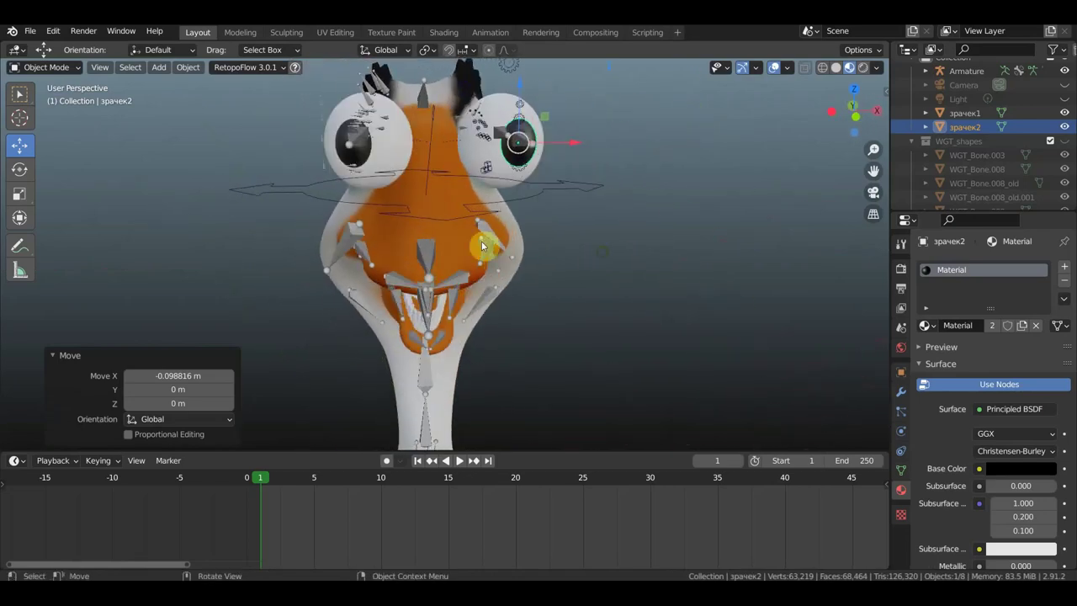
{"action": "middle_click_drag", "start_coordinate": [630, 157], "coordinate": [617, 176]}
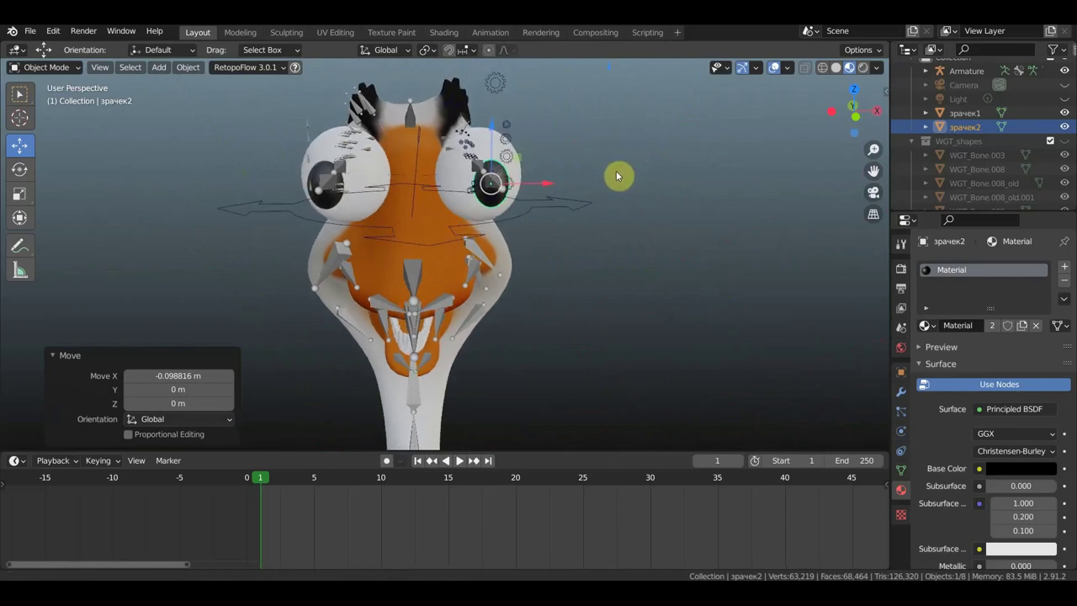
{"action": "scroll", "coordinate": [361, 159], "scroll_direction": "up", "scroll_amount": 3}
Step: Parent the detached eyeball sphere to the armature's Bone.077 with the Bone parent type, ending in Object Mode
{"action": "left_click", "coordinate": [284, 153]}
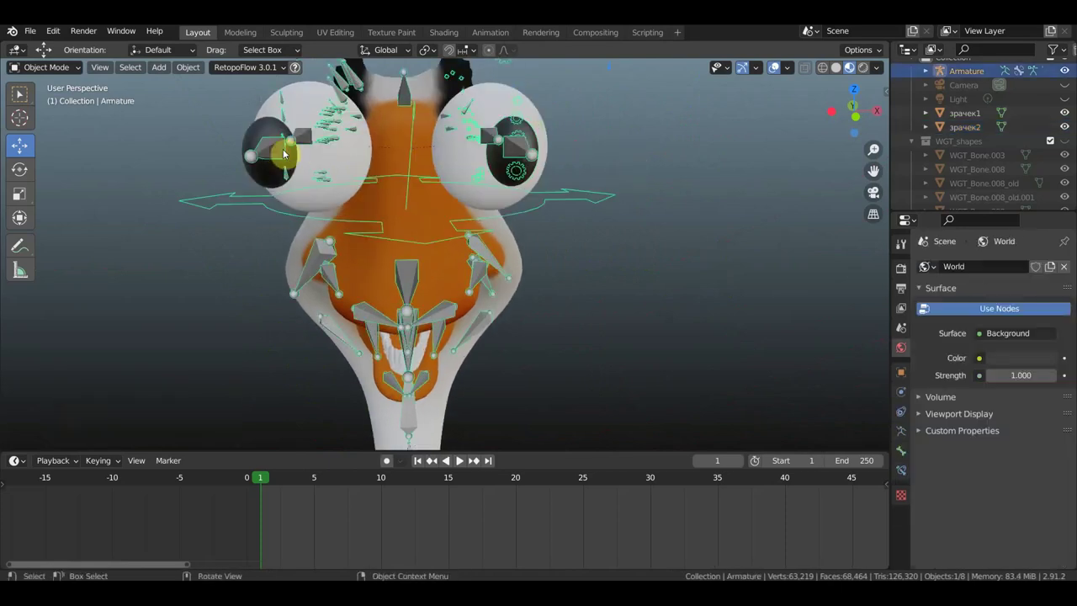
{"action": "mouse_move", "coordinate": [286, 151]}
{"action": "middle_mouse_down"}
{"action": "mouse_move", "coordinate": [373, 150]}
{"action": "mouse_move", "coordinate": [384, 205]}
{"action": "mouse_move", "coordinate": [312, 137]}
{"action": "mouse_move", "coordinate": [292, 144]}
{"action": "mouse_move", "coordinate": [483, 173]}
{"action": "mouse_move", "coordinate": [594, 220]}
{"action": "mouse_move", "coordinate": [661, 223]}
{"action": "mouse_move", "coordinate": [660, 187]}
{"action": "middle_mouse_up"}
{"action": "left_click", "coordinate": [594, 220]}
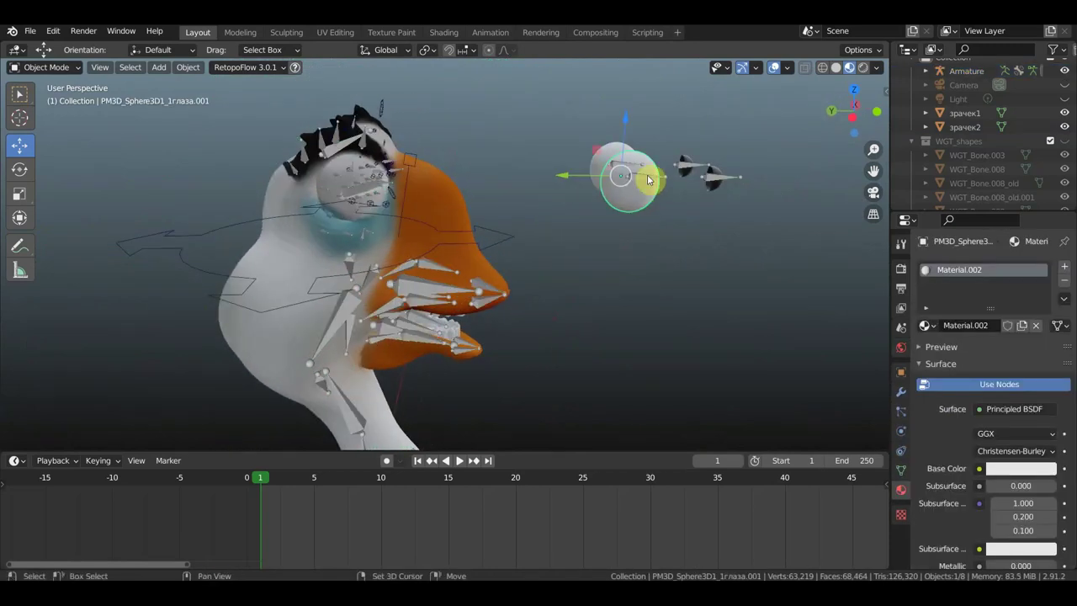
{"action": "left_click", "coordinate": [657, 178]}
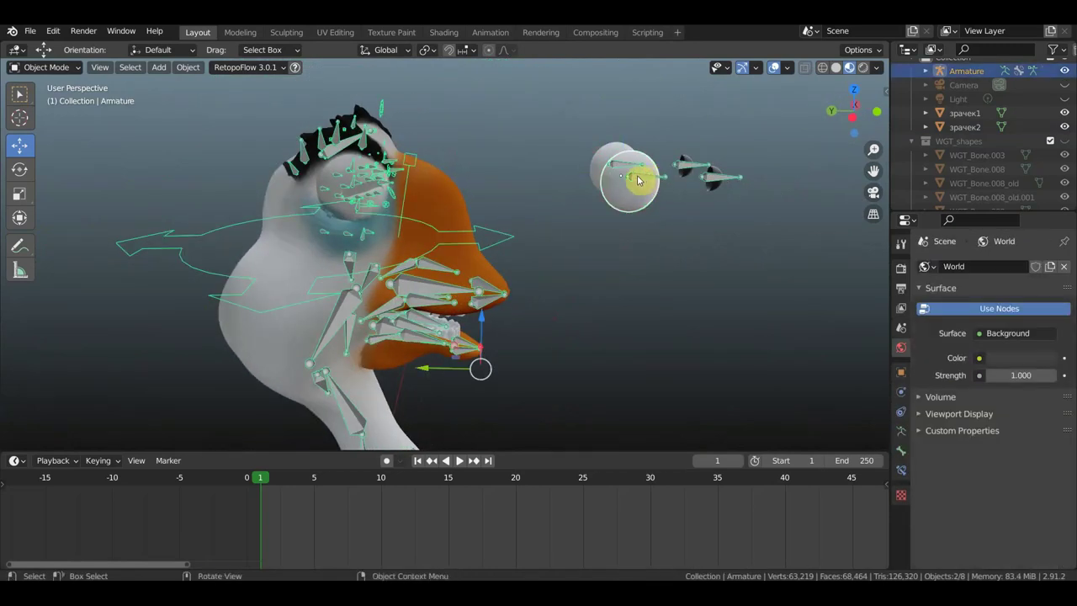
{"action": "left_click", "coordinate": [57, 68]}
{"action": "left_click", "coordinate": [49, 116]}
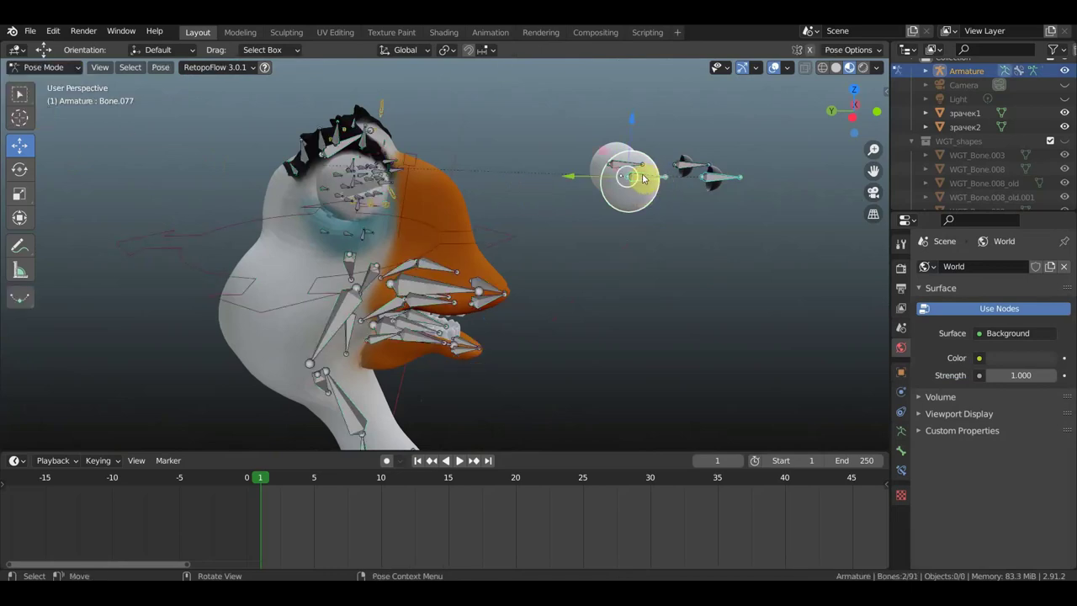
{"action": "left_click", "coordinate": [662, 337]}
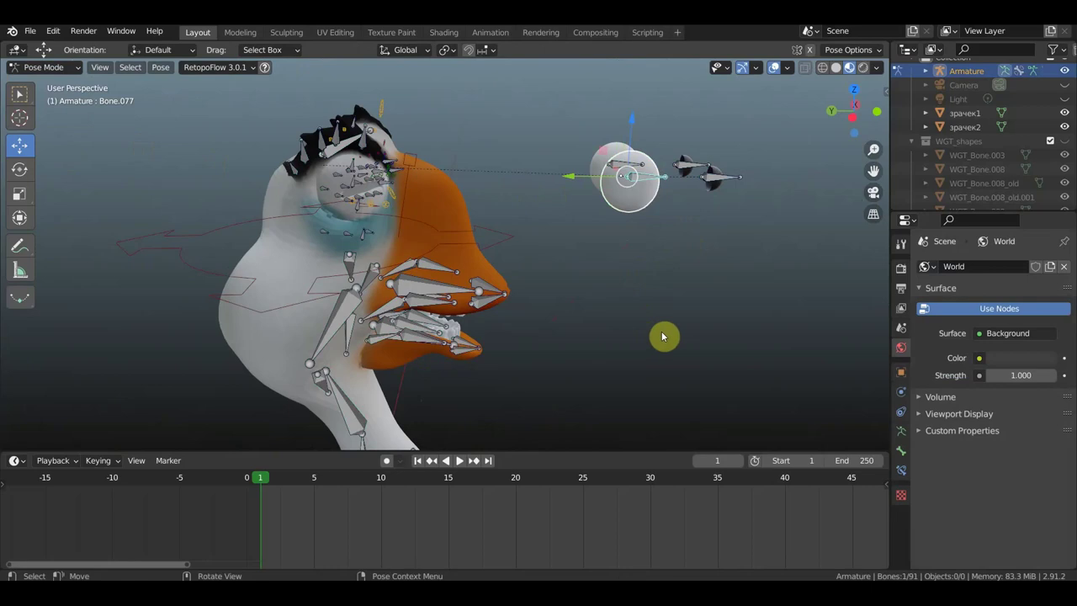
{"action": "key", "text": "ctrl+p"}
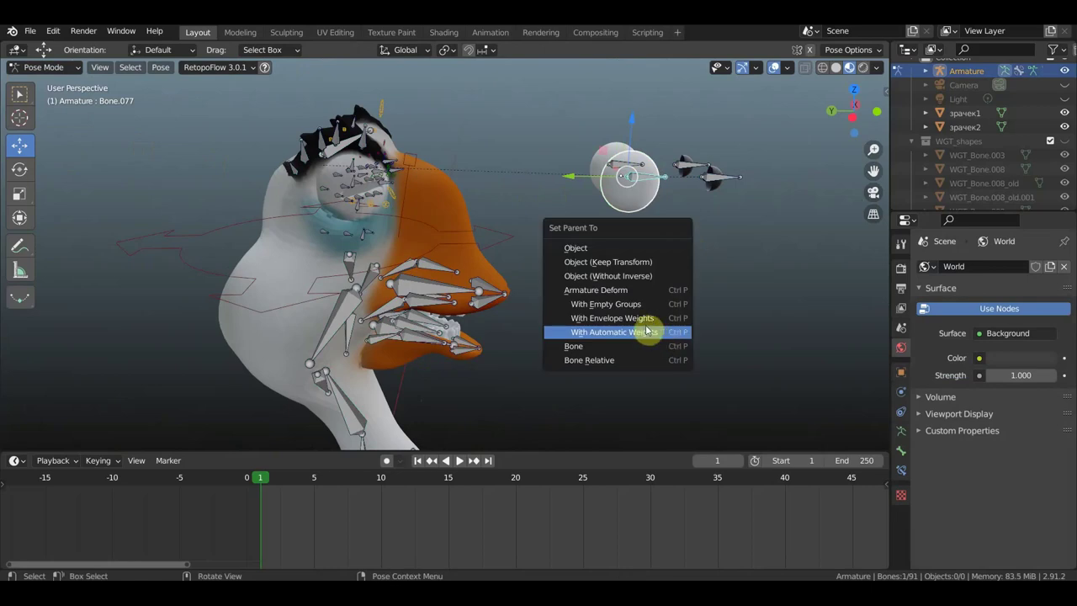
{"action": "left_click", "coordinate": [623, 345]}
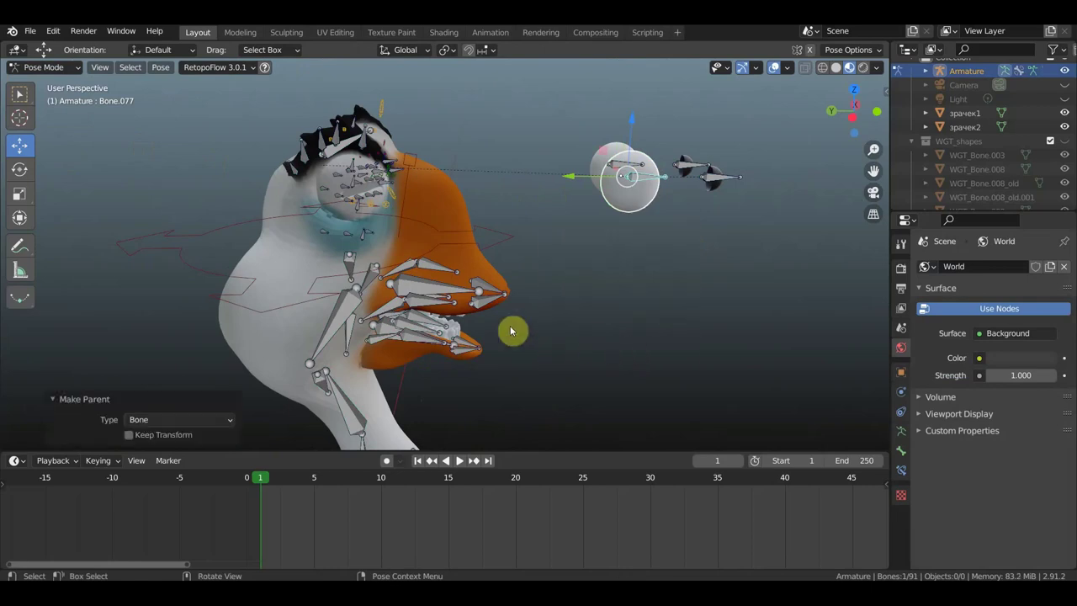
{"action": "left_click", "coordinate": [46, 68]}
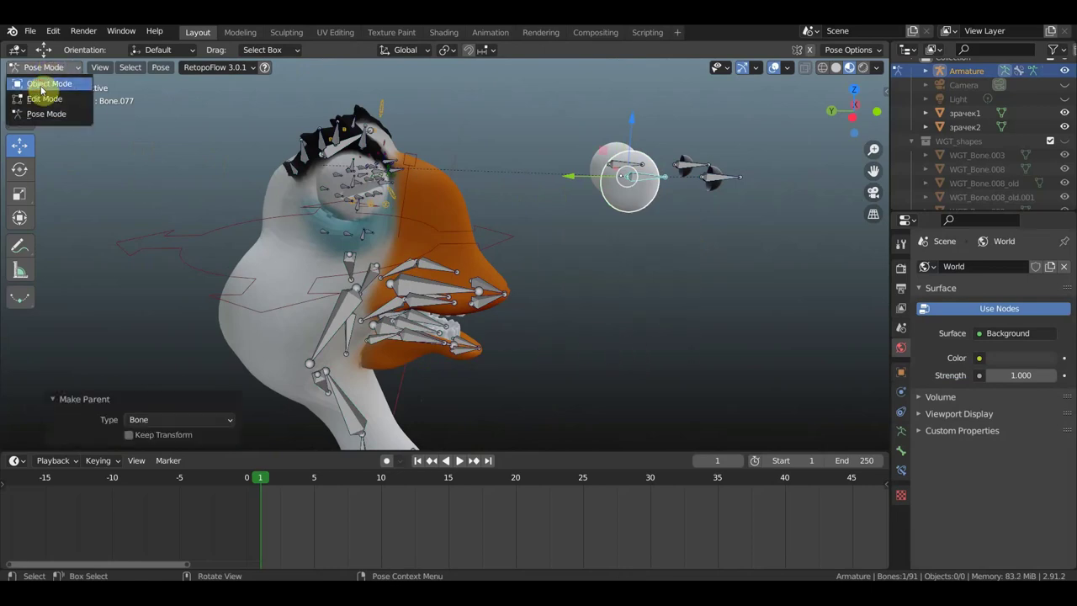
{"action": "left_click", "coordinate": [38, 85]}
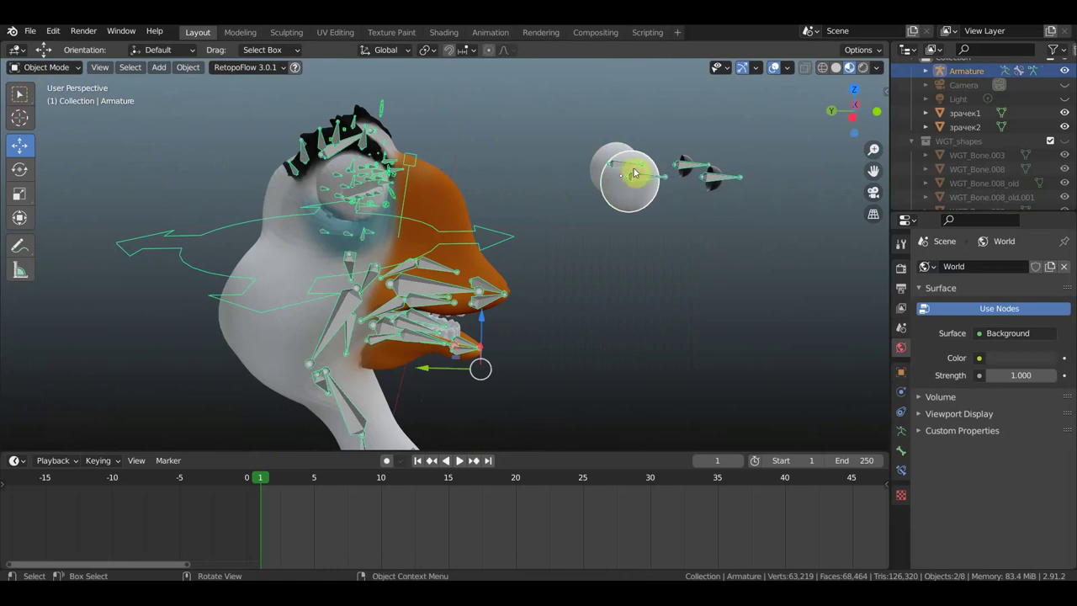
Step: Select the other eyeball sphere plus the armature and switch the armature into Pose Mode
{"action": "mouse_move", "coordinate": [616, 174]}
{"action": "middle_mouse_down"}
{"action": "mouse_move", "coordinate": [600, 185]}
{"action": "mouse_move", "coordinate": [631, 178]}
{"action": "middle_mouse_up"}
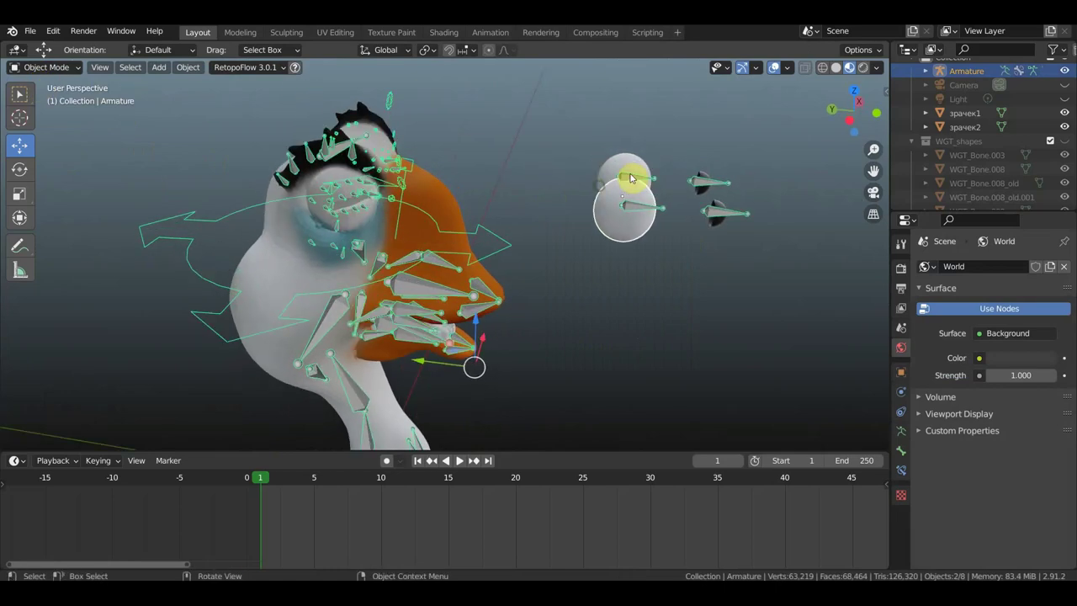
{"action": "left_click", "coordinate": [631, 177]}
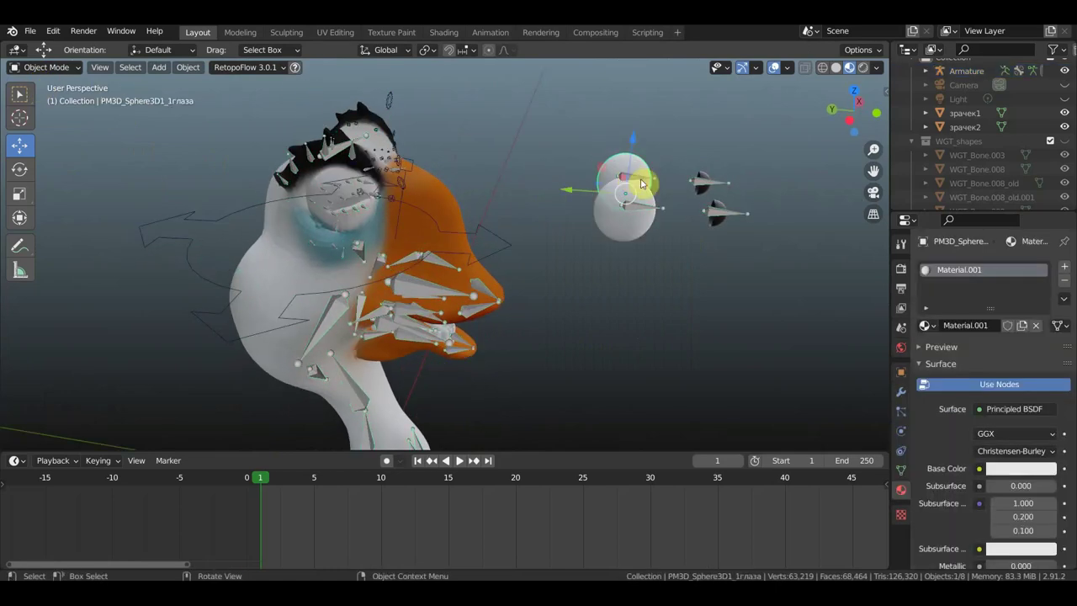
{"action": "left_click", "coordinate": [646, 181]}
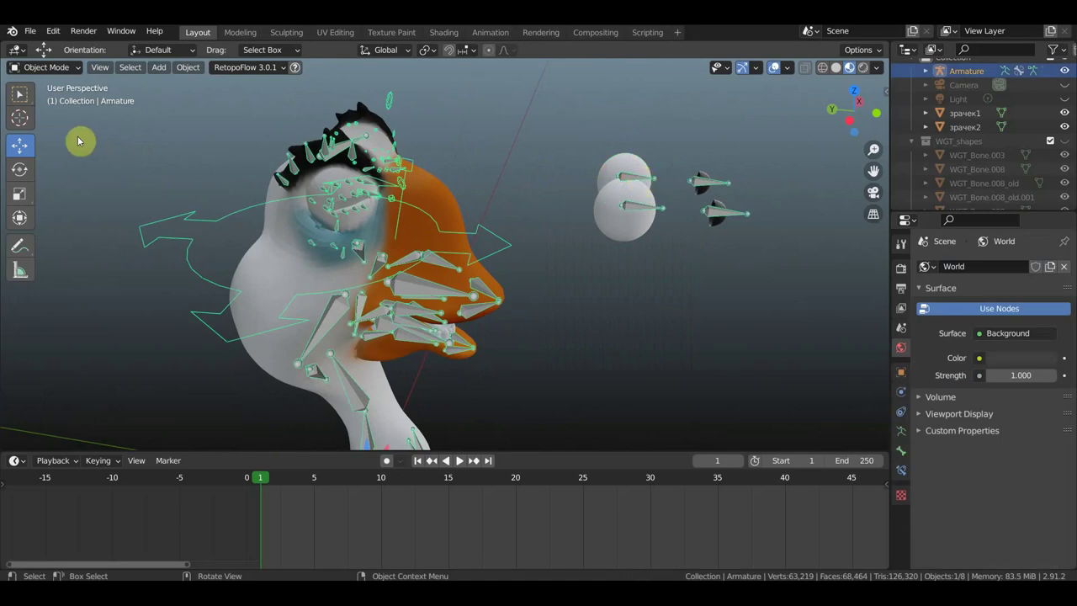
{"action": "left_click", "coordinate": [46, 68]}
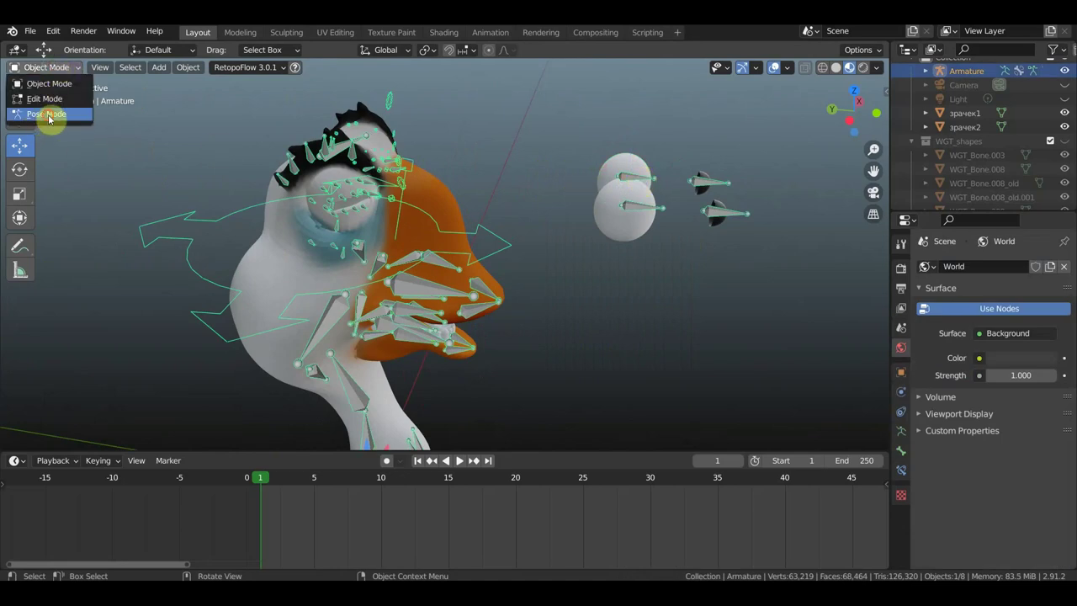
{"action": "left_click", "coordinate": [47, 112]}
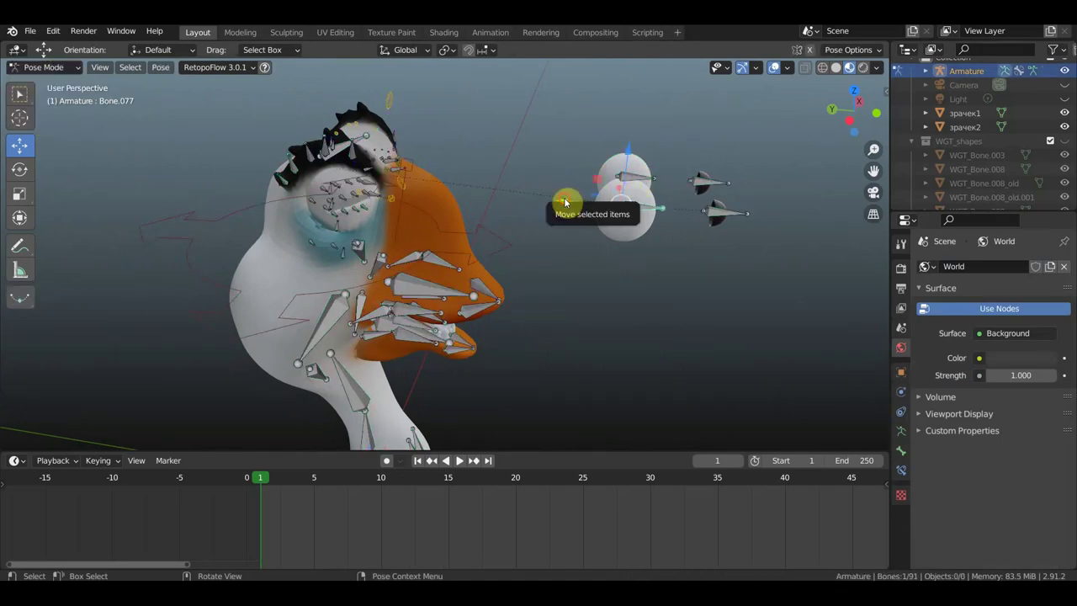
Step: Test-move Bone.076 and Bone.077 along Y (about -0.0235 m), then return to Object Mode
{"action": "mouse_move", "coordinate": [563, 201]}
{"action": "left_mouse_down"}
{"action": "mouse_move", "coordinate": [549, 198]}
{"action": "mouse_move", "coordinate": [629, 177]}
{"action": "left_mouse_up"}
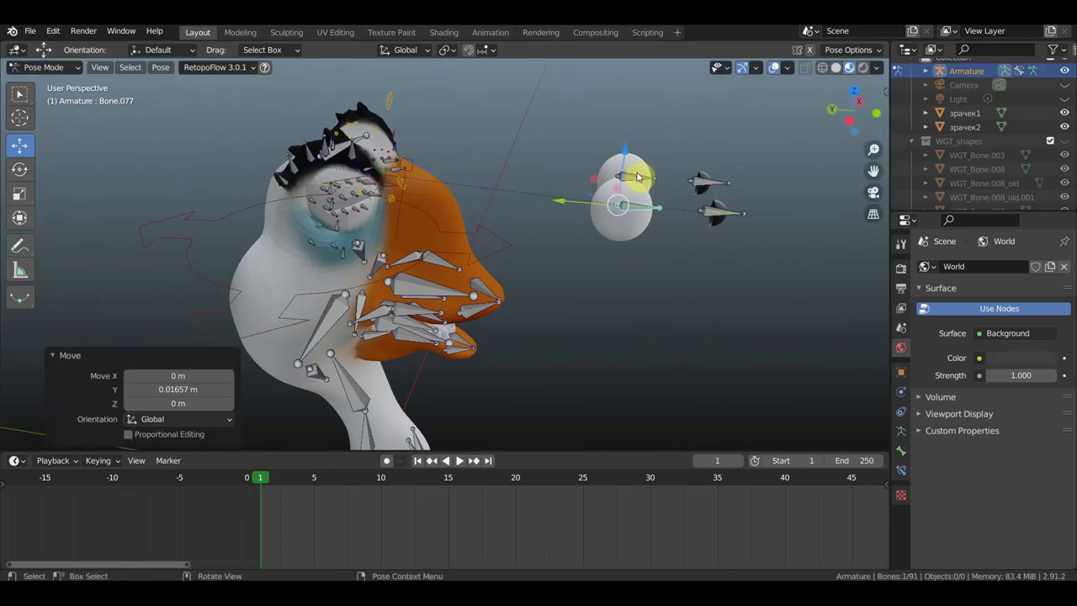
{"action": "left_click", "coordinate": [637, 177]}
{"action": "mouse_move", "coordinate": [561, 175]}
{"action": "left_mouse_down"}
{"action": "mouse_move", "coordinate": [548, 171]}
{"action": "mouse_move", "coordinate": [564, 182]}
{"action": "left_mouse_up"}
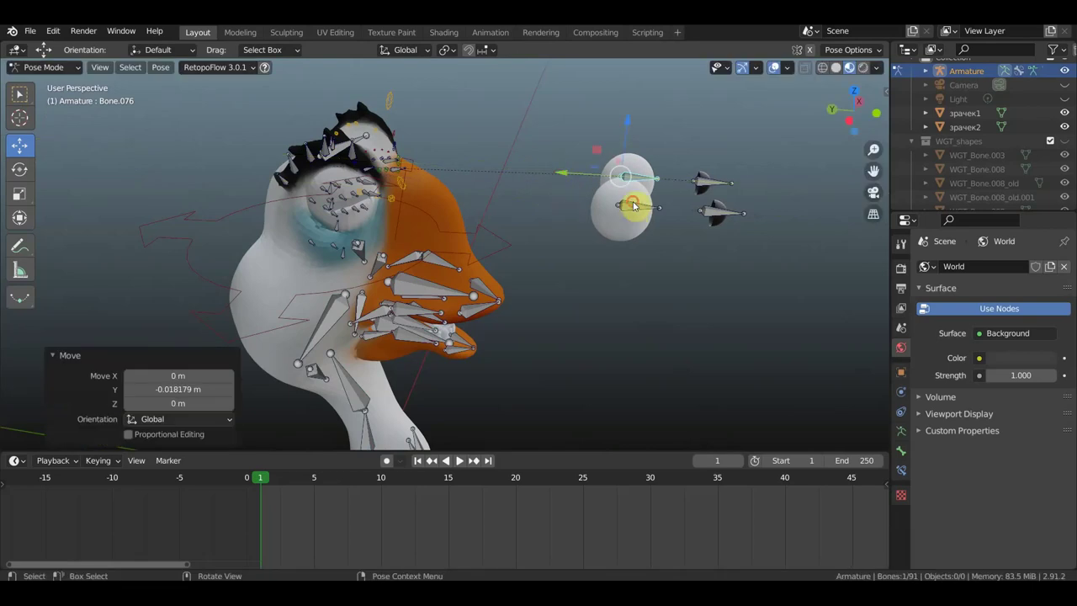
{"action": "left_click", "coordinate": [605, 208]}
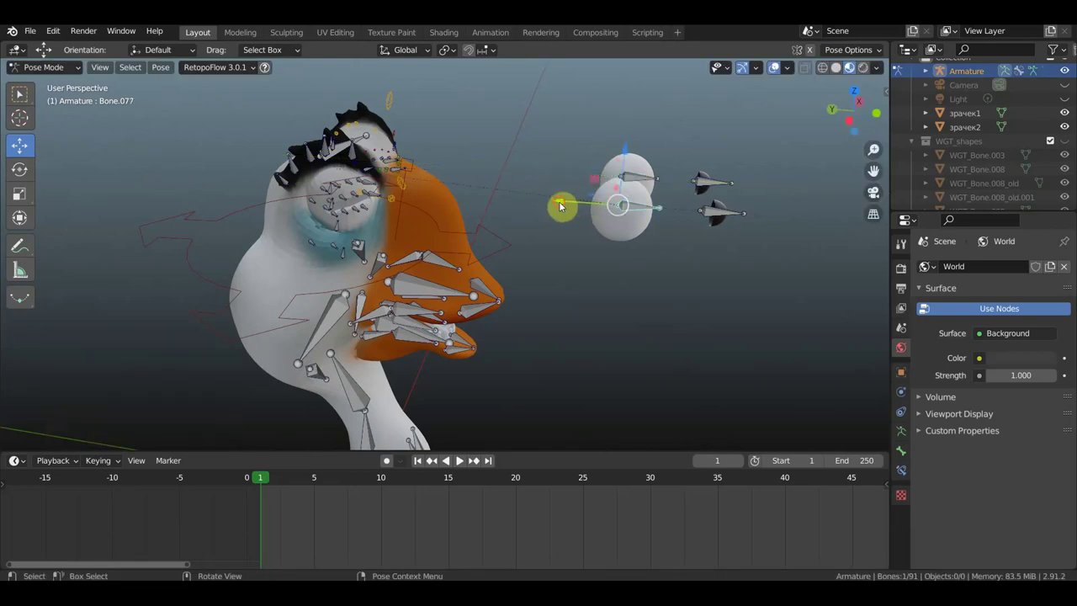
{"action": "left_click_drag", "start_coordinate": [560, 204], "coordinate": [567, 203]}
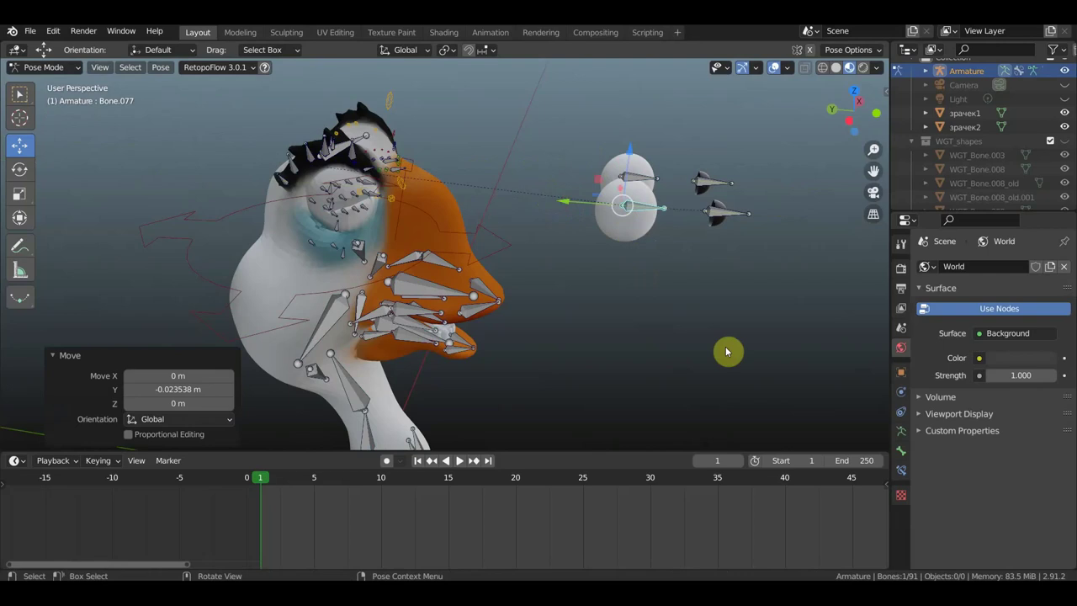
{"action": "mouse_move", "coordinate": [721, 277]}
{"action": "middle_mouse_down"}
{"action": "mouse_move", "coordinate": [655, 257]}
{"action": "mouse_move", "coordinate": [695, 271]}
{"action": "middle_mouse_up"}
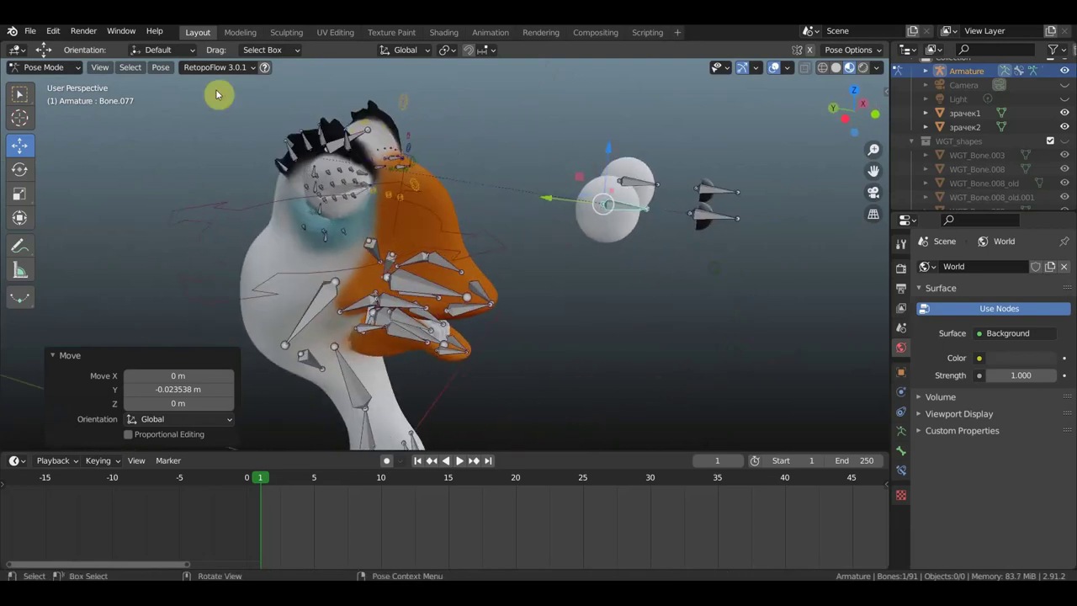
{"action": "left_click", "coordinate": [43, 69]}
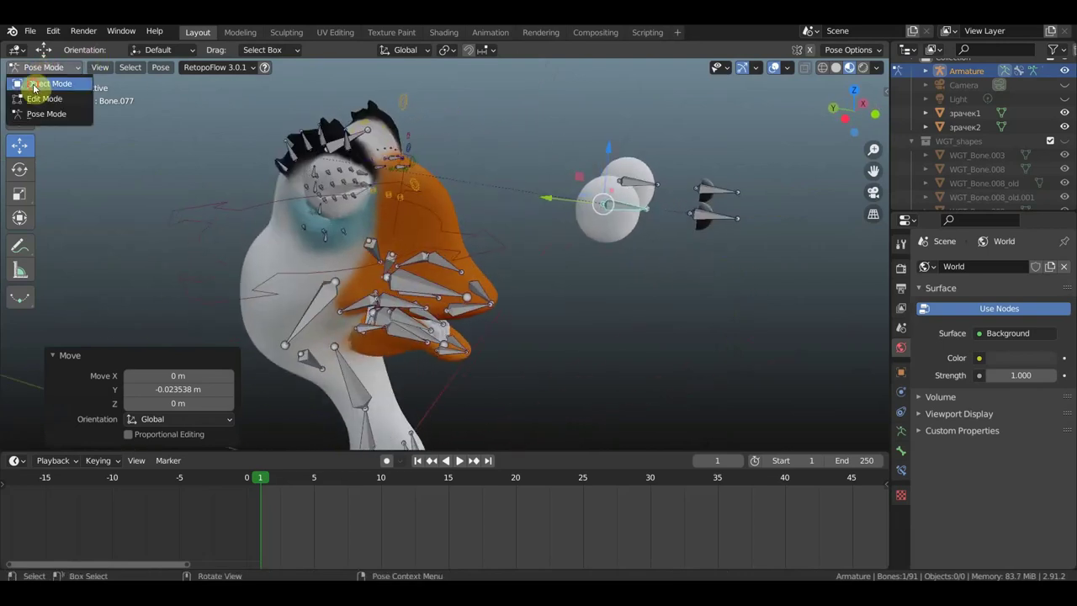
{"action": "left_click", "coordinate": [38, 82]}
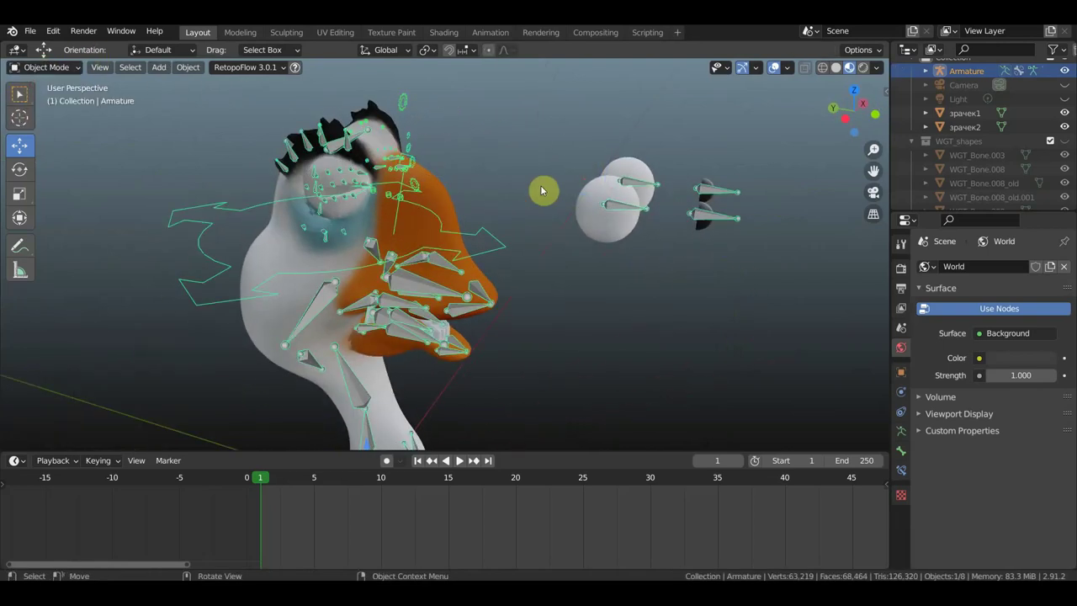
Step: Parent pupil зрачек1 to Bone.090 with the Bone parent type, then go back to Object Mode
{"action": "left_click", "coordinate": [708, 209]}
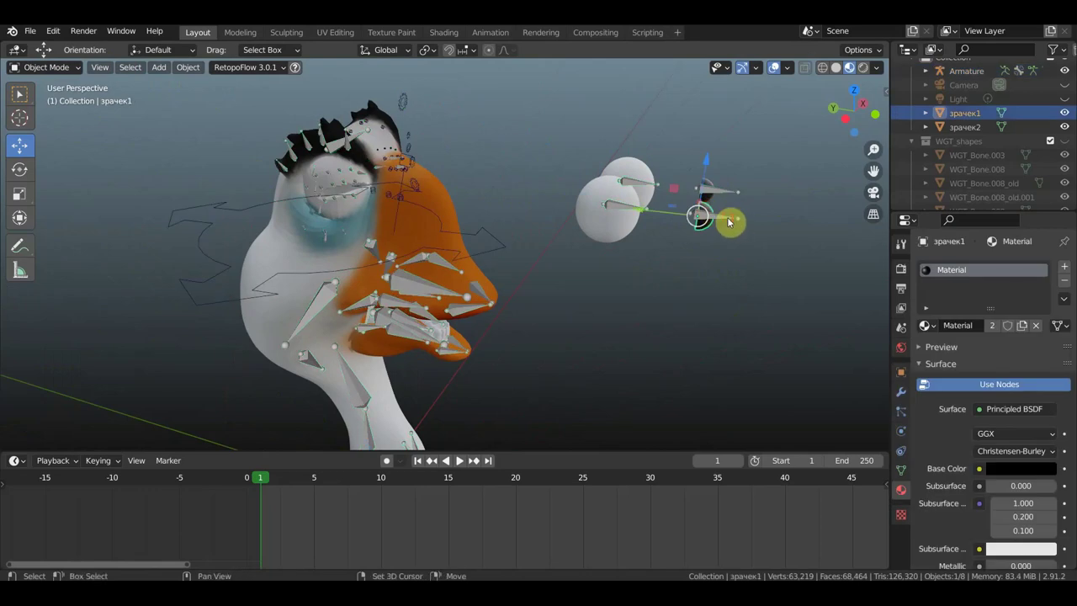
{"action": "left_click", "coordinate": [724, 222]}
{"action": "left_click", "coordinate": [40, 68]}
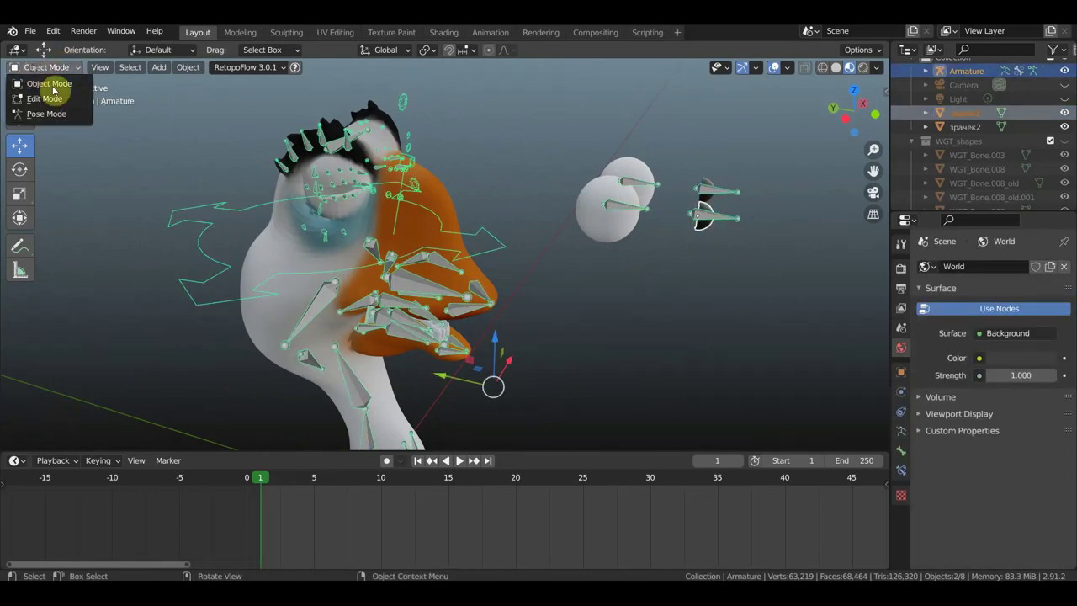
{"action": "left_click", "coordinate": [71, 113]}
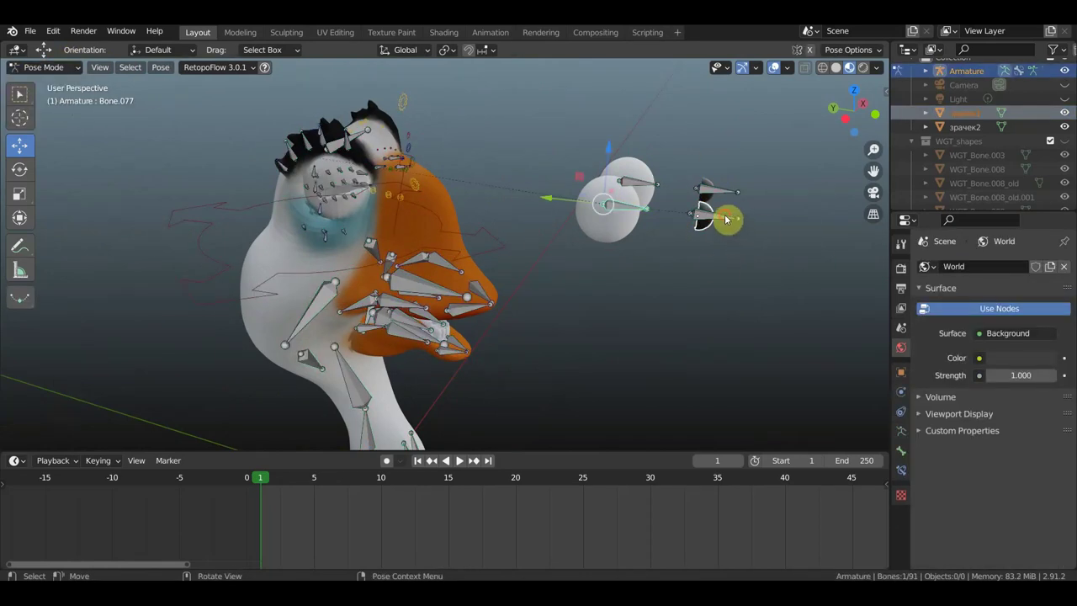
{"action": "left_click", "coordinate": [754, 269]}
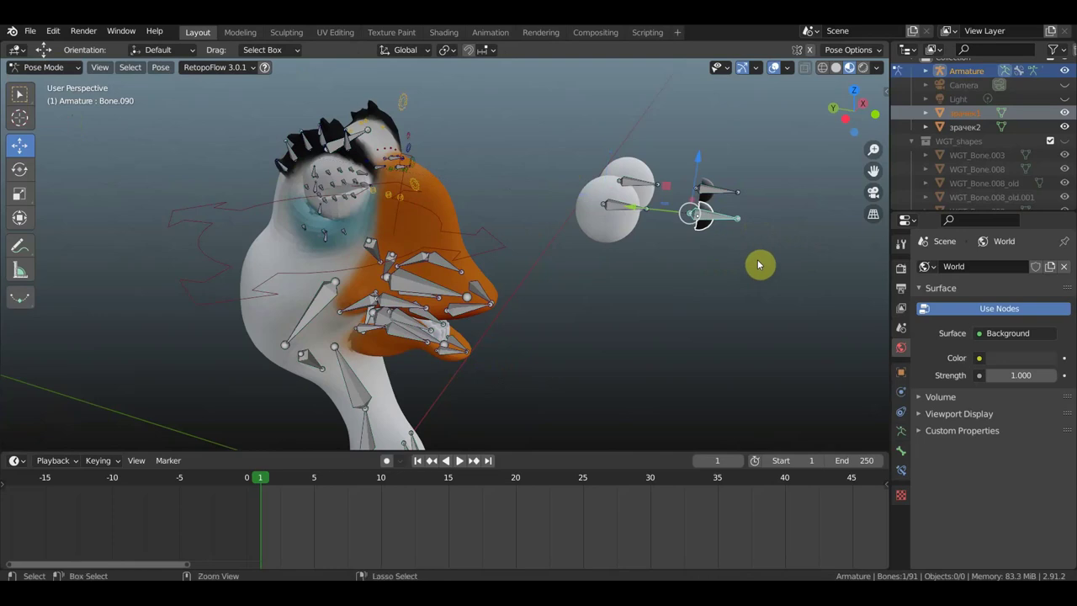
{"action": "key", "text": "ctrl+p"}
{"action": "left_click", "coordinate": [758, 264]}
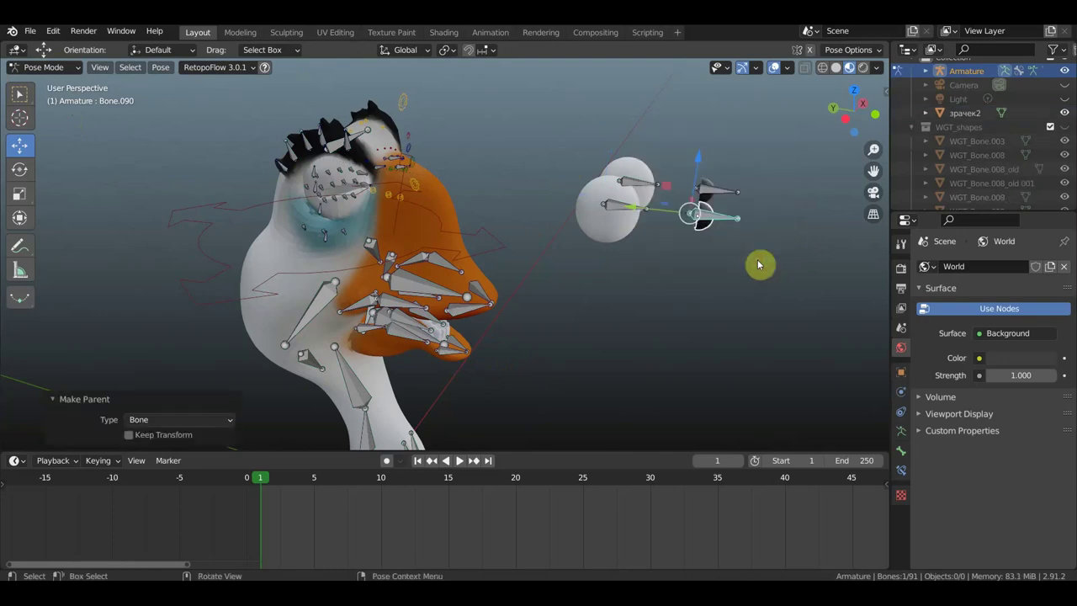
{"action": "left_click", "coordinate": [38, 70]}
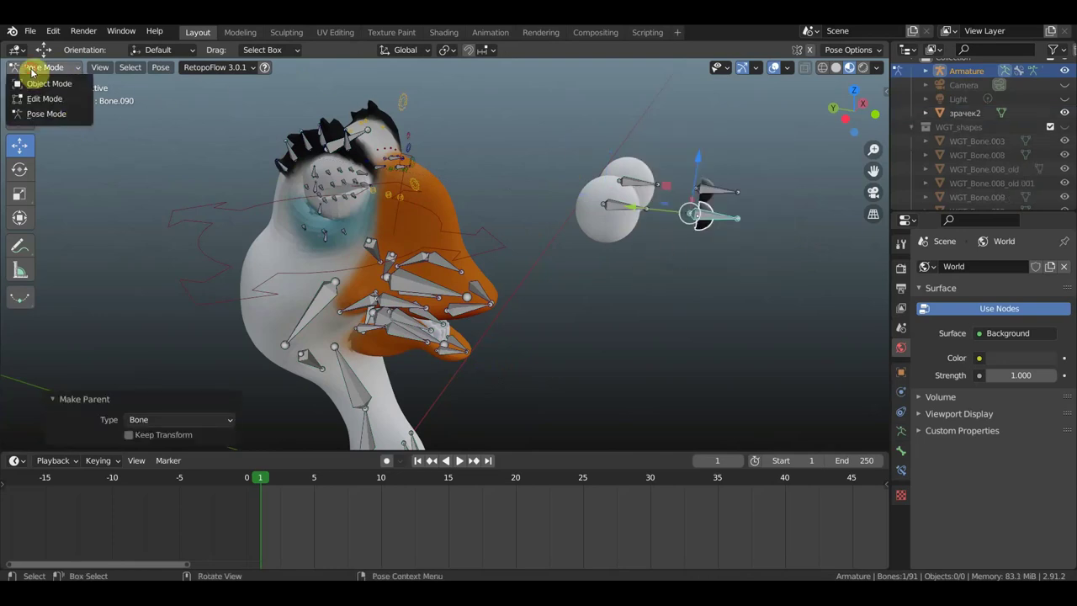
{"action": "left_click", "coordinate": [52, 85]}
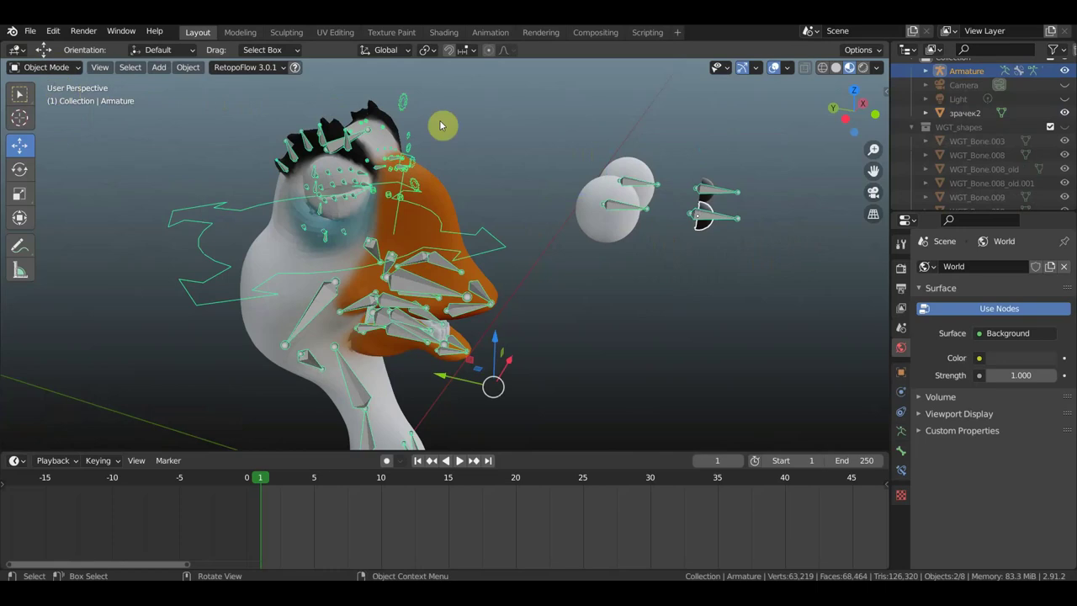
Step: Parent pupil зрачек2 to Bone.089 with the Bone parent type, then go back to Object Mode
{"action": "left_click", "coordinate": [708, 184]}
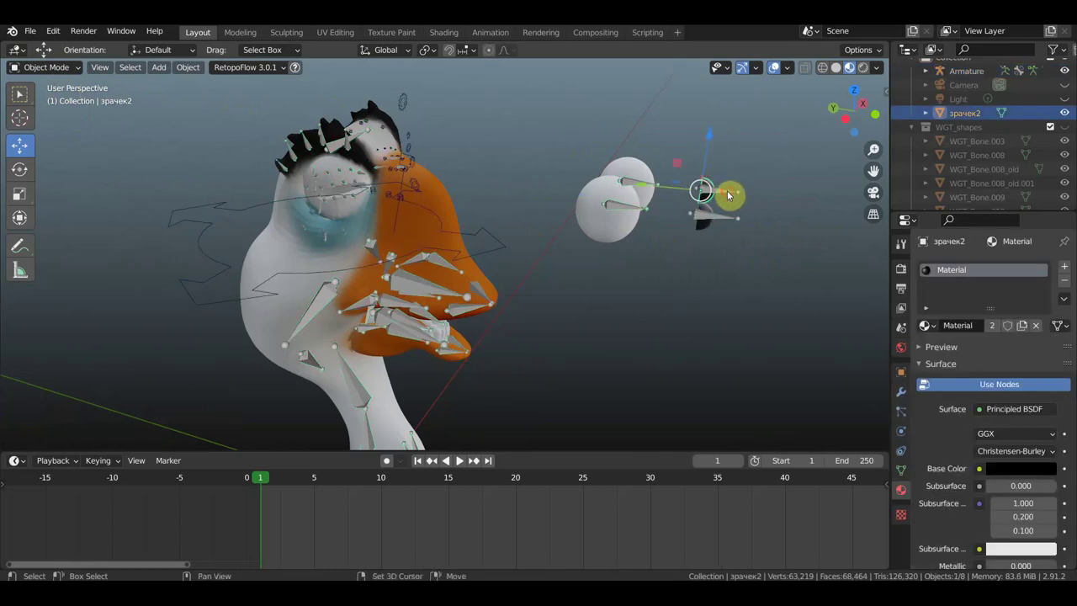
{"action": "left_click", "coordinate": [729, 195]}
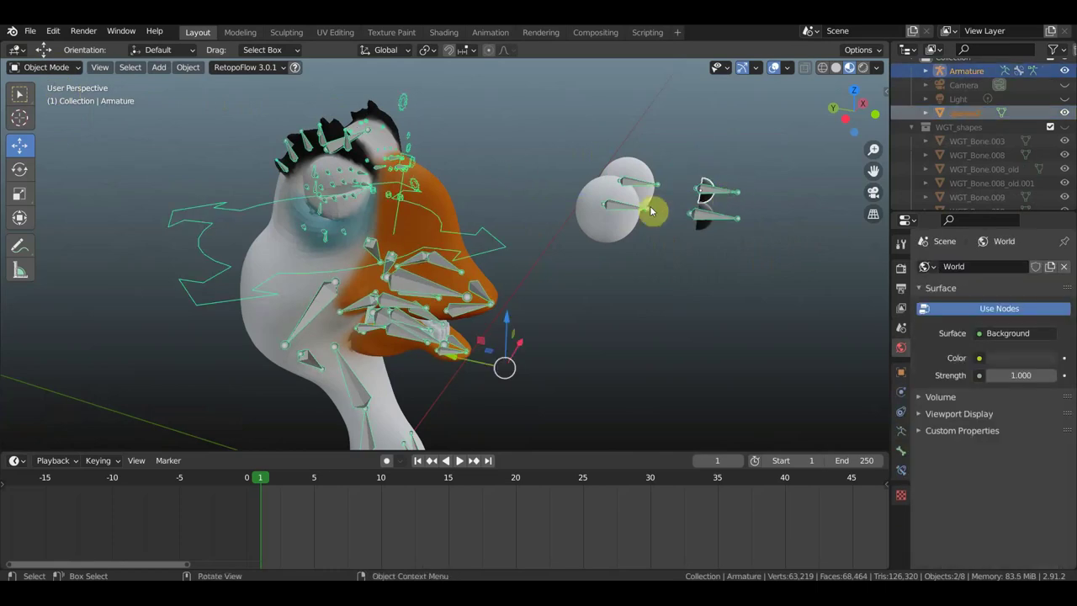
{"action": "left_click", "coordinate": [58, 68]}
{"action": "left_click", "coordinate": [54, 116]}
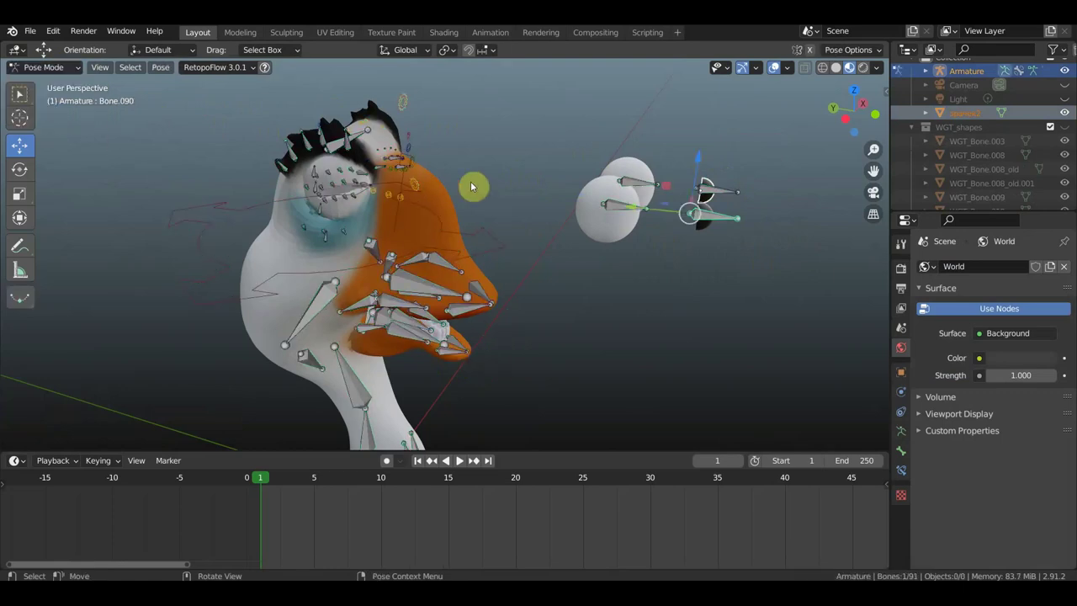
{"action": "left_click", "coordinate": [731, 193]}
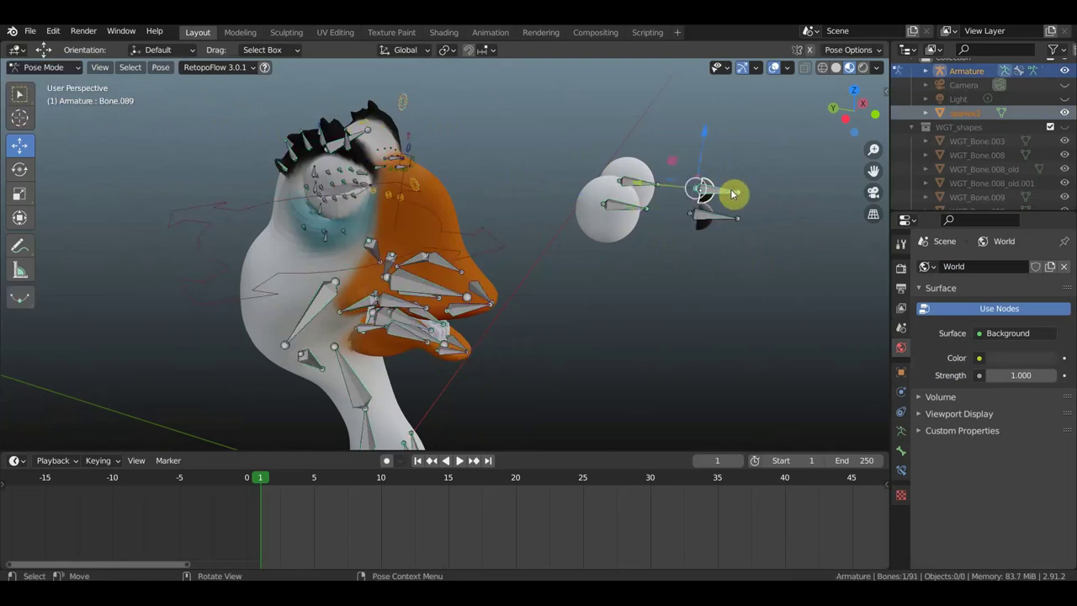
{"action": "key", "text": "ctrl+p"}
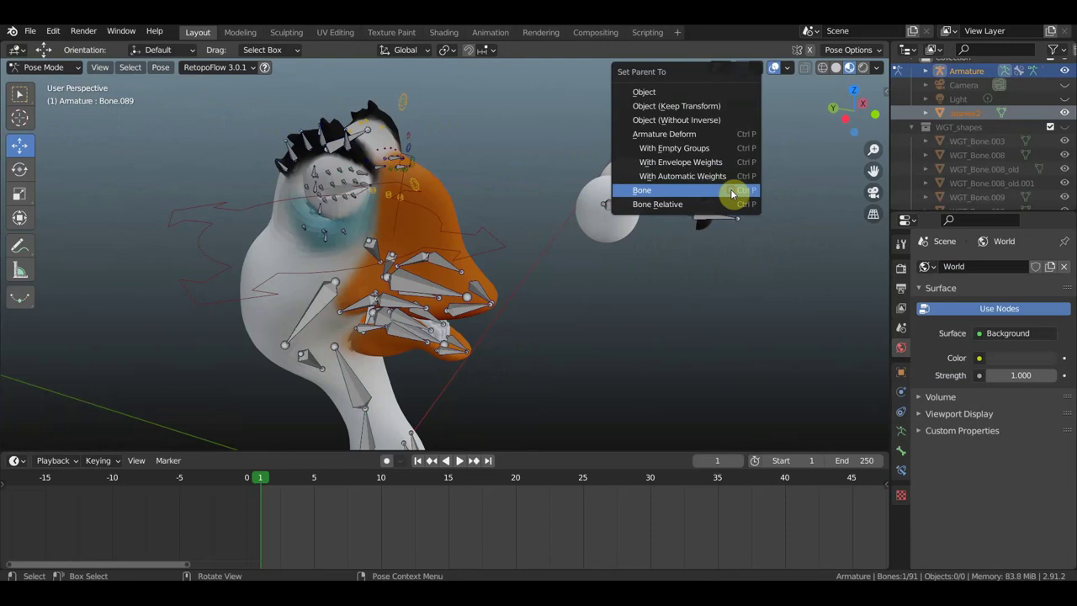
{"action": "left_click", "coordinate": [731, 192]}
{"action": "left_click", "coordinate": [44, 67]}
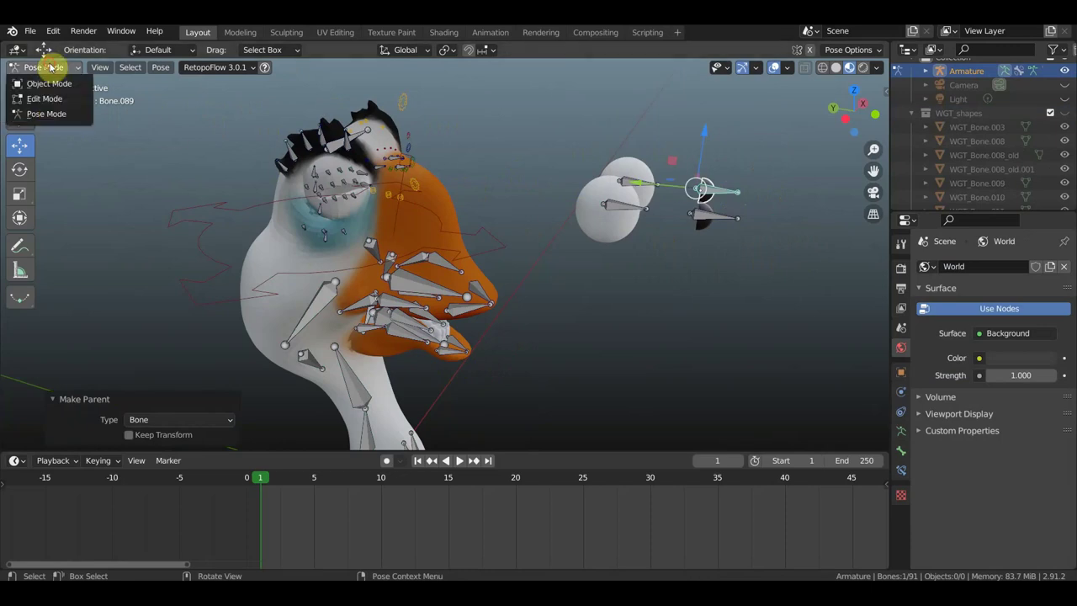
{"action": "left_click", "coordinate": [42, 80]}
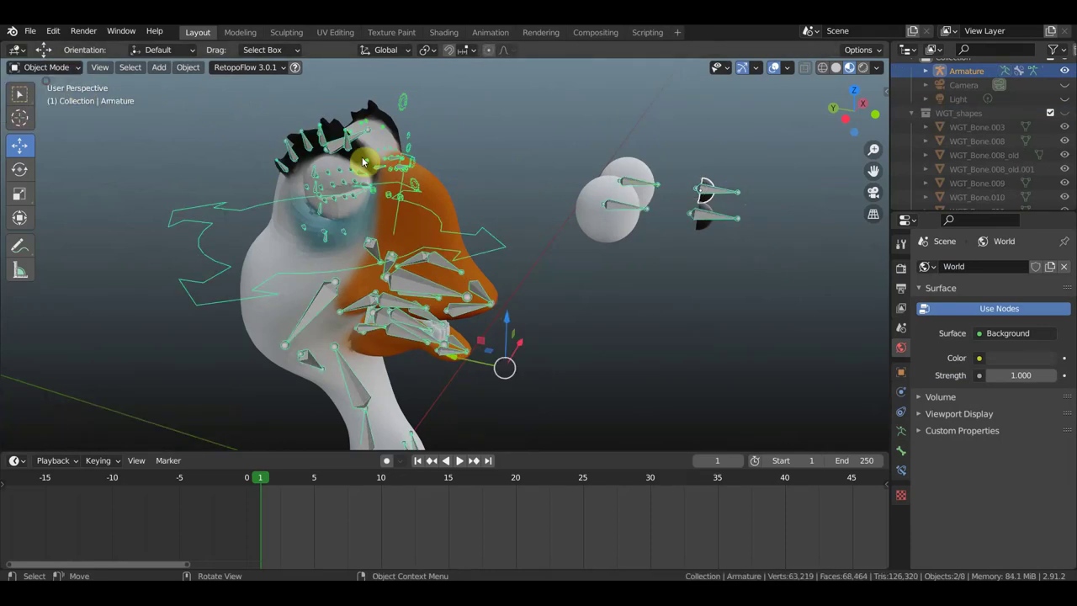
Step: Make the armature the active object and switch it back into Pose Mode
{"action": "left_click", "coordinate": [622, 208]}
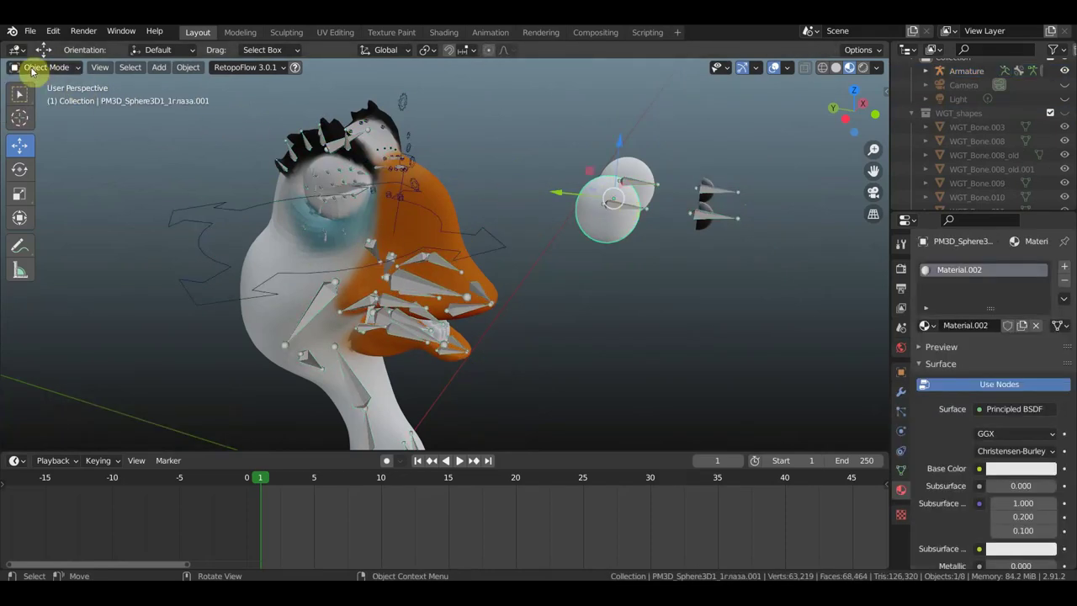
{"action": "left_click", "coordinate": [40, 69]}
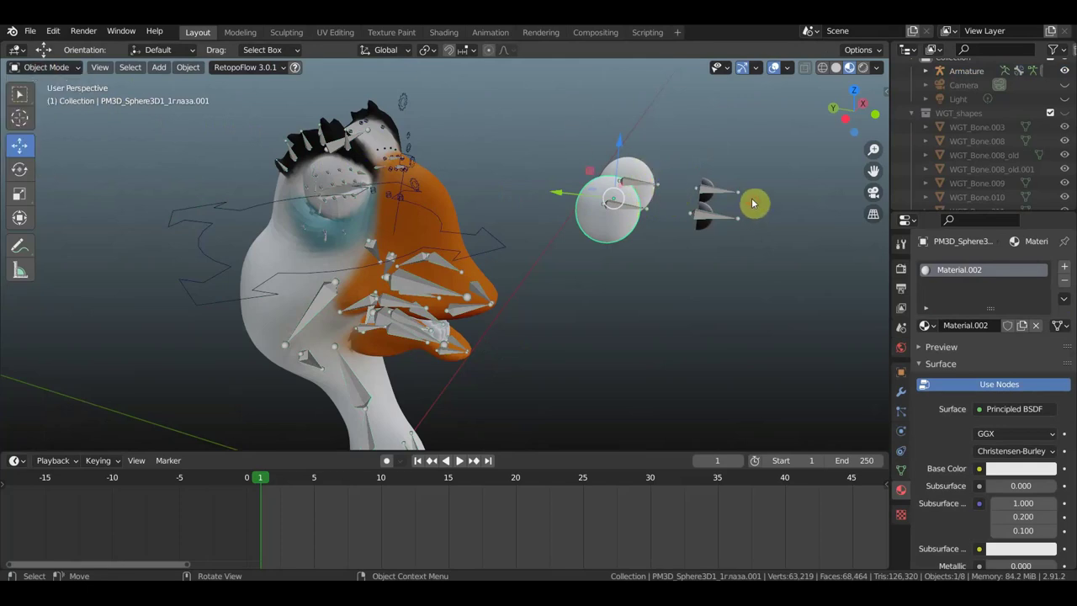
{"action": "left_click", "coordinate": [715, 179]}
{"action": "left_click", "coordinate": [55, 68]}
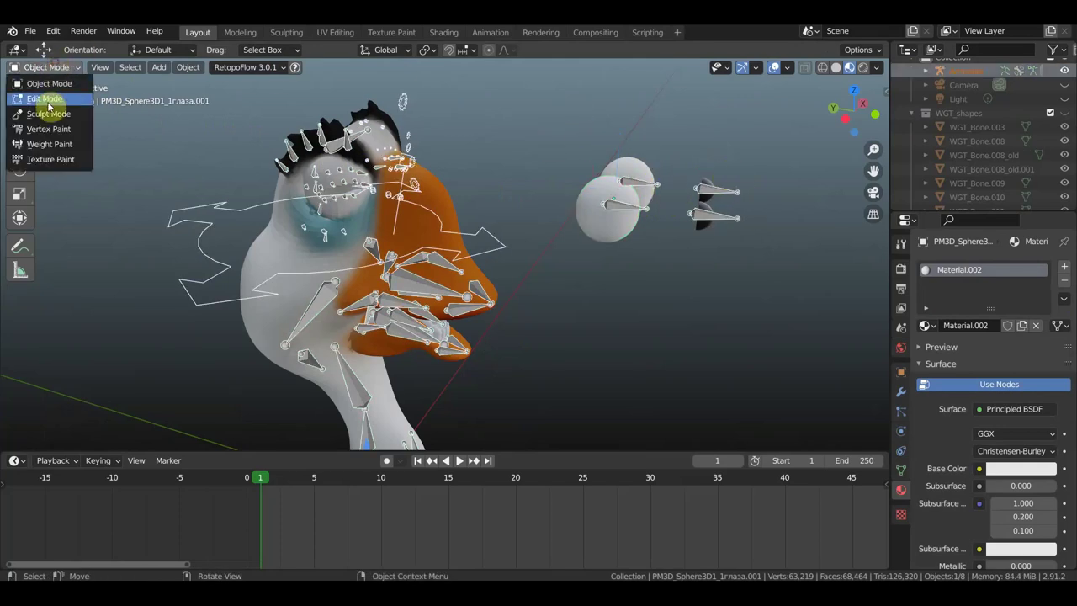
{"action": "left_click", "coordinate": [738, 223]}
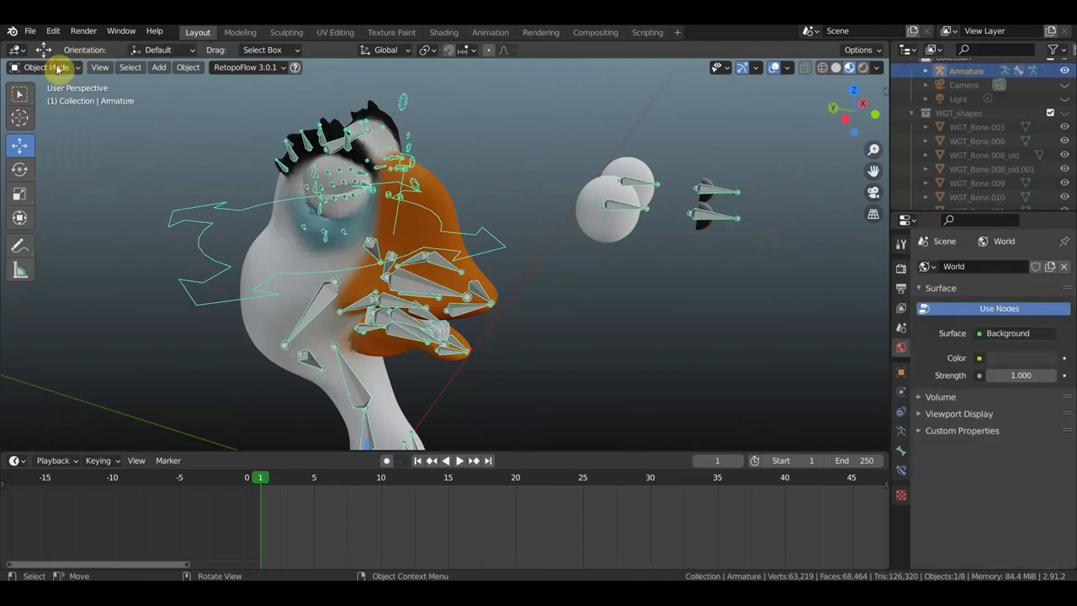
{"action": "left_click", "coordinate": [47, 67]}
{"action": "left_click", "coordinate": [57, 113]}
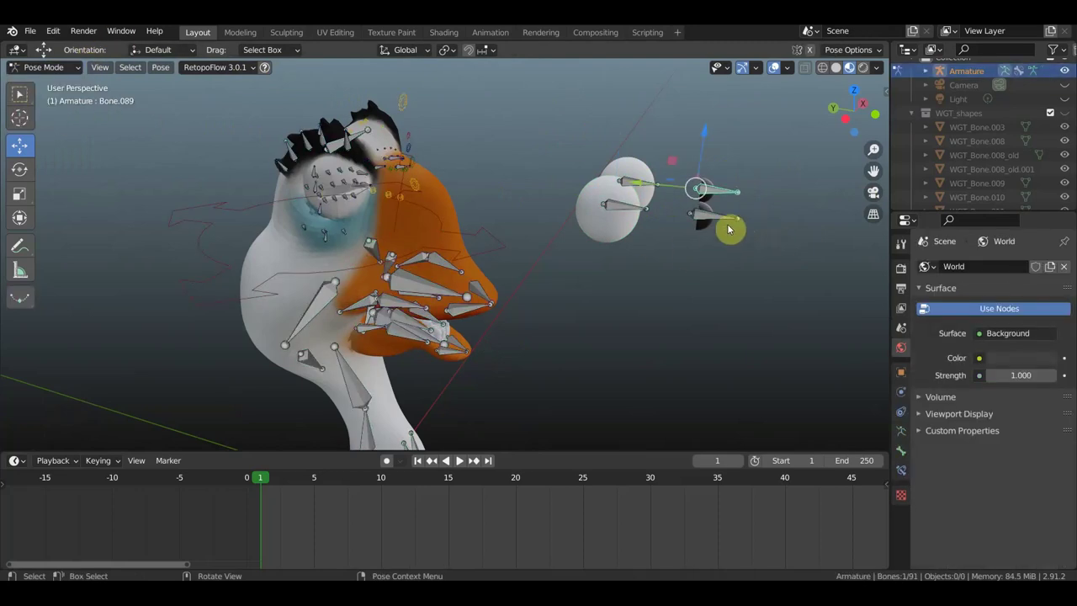
Step: From the right side view, box-select the pupil control bone and slide it along Y
{"action": "key", "text": "KP_3"}
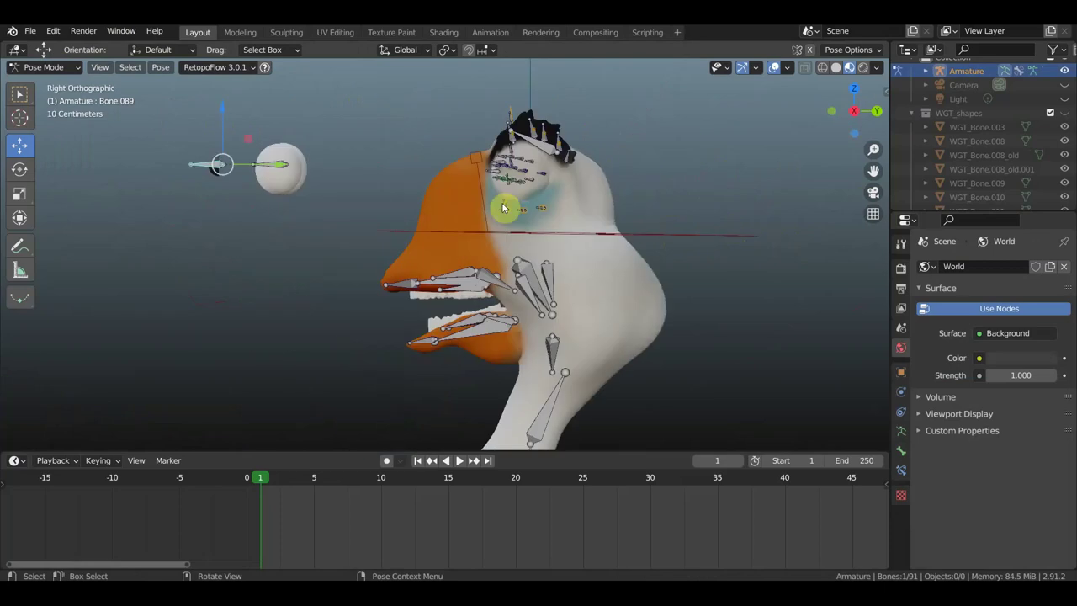
{"action": "mouse_move", "coordinate": [335, 213]}
{"action": "left_mouse_down"}
{"action": "mouse_move", "coordinate": [174, 123]}
{"action": "mouse_move", "coordinate": [259, 124]}
{"action": "left_mouse_up"}
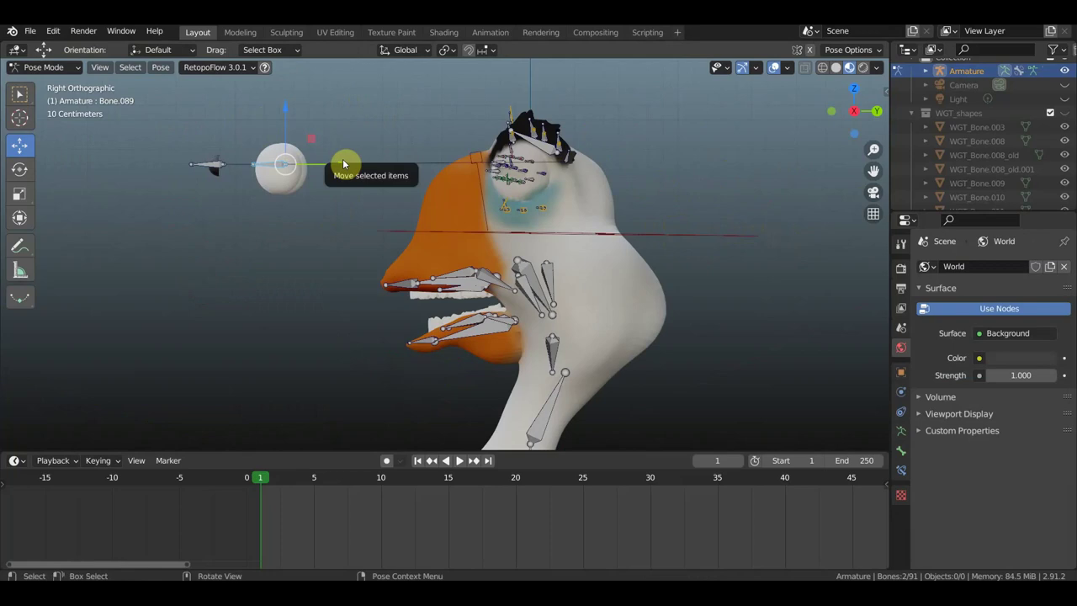
{"action": "left_click_drag", "start_coordinate": [348, 163], "coordinate": [590, 186]}
{"action": "mouse_move", "coordinate": [618, 180]}
{"action": "middle_mouse_down"}
{"action": "mouse_move", "coordinate": [784, 209]}
{"action": "mouse_move", "coordinate": [581, 178]}
{"action": "mouse_move", "coordinate": [637, 253]}
{"action": "mouse_move", "coordinate": [625, 244]}
{"action": "mouse_move", "coordinate": [777, 227]}
{"action": "mouse_move", "coordinate": [779, 210]}
{"action": "middle_mouse_up"}
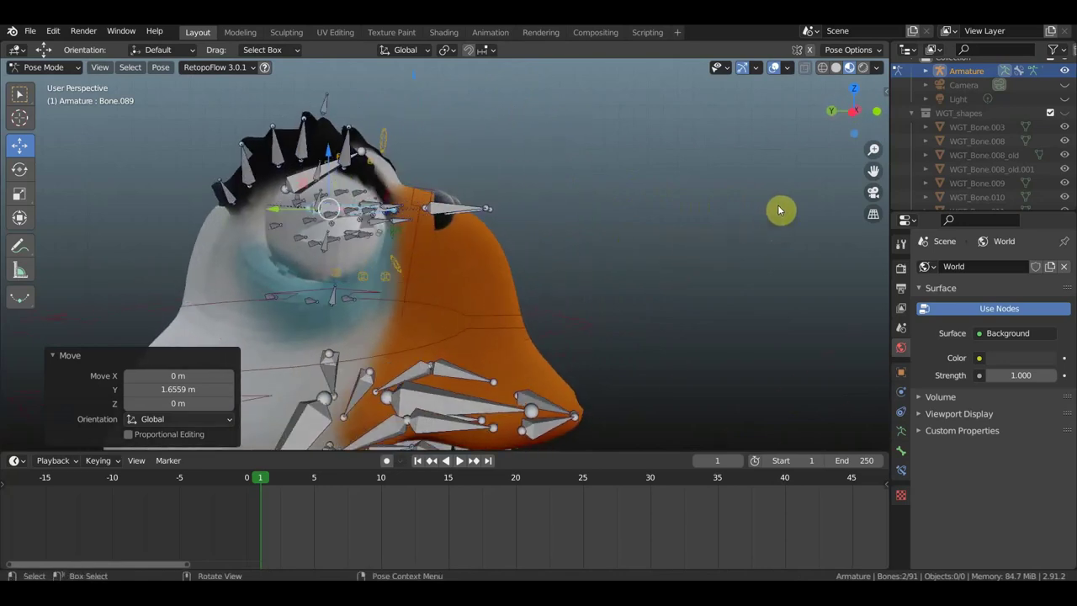
Step: With overlays hidden, nudge Bone.089 to -0.034197 m along Y, then show the bones again
{"action": "left_click", "coordinate": [778, 70]}
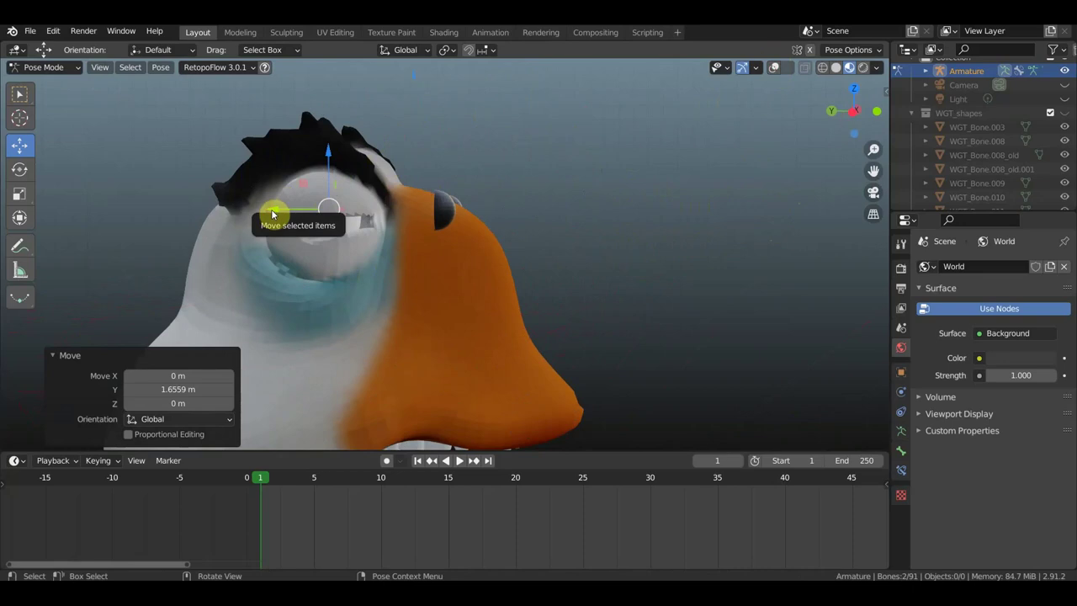
{"action": "left_click_drag", "start_coordinate": [272, 214], "coordinate": [281, 211]}
{"action": "mouse_move", "coordinate": [617, 228]}
{"action": "middle_mouse_down"}
{"action": "mouse_move", "coordinate": [427, 293]}
{"action": "mouse_move", "coordinate": [473, 233]}
{"action": "mouse_move", "coordinate": [392, 233]}
{"action": "mouse_move", "coordinate": [429, 238]}
{"action": "middle_mouse_up"}
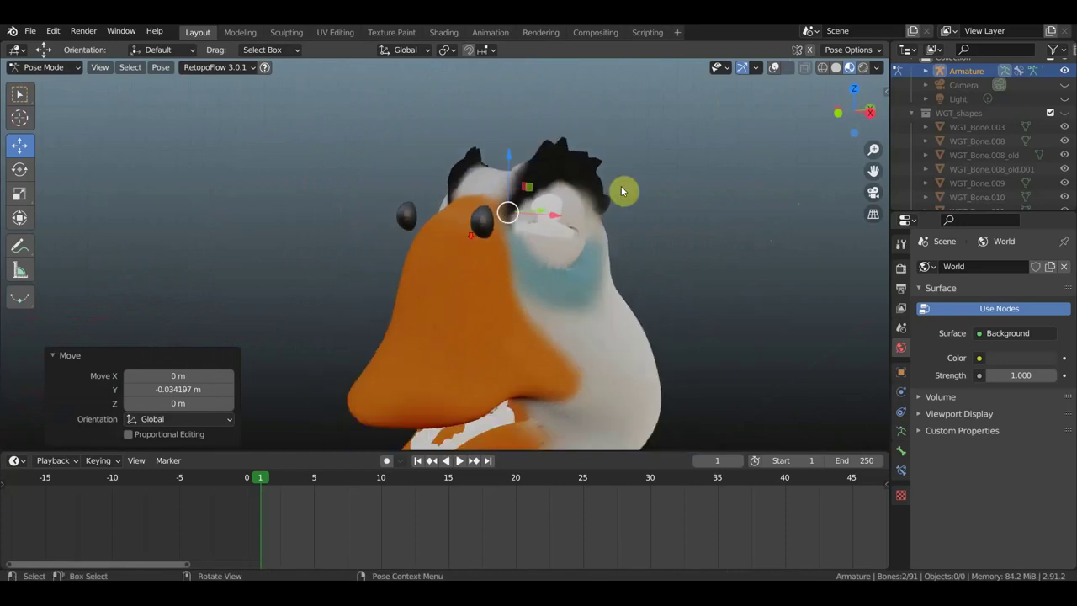
{"action": "left_click", "coordinate": [774, 67]}
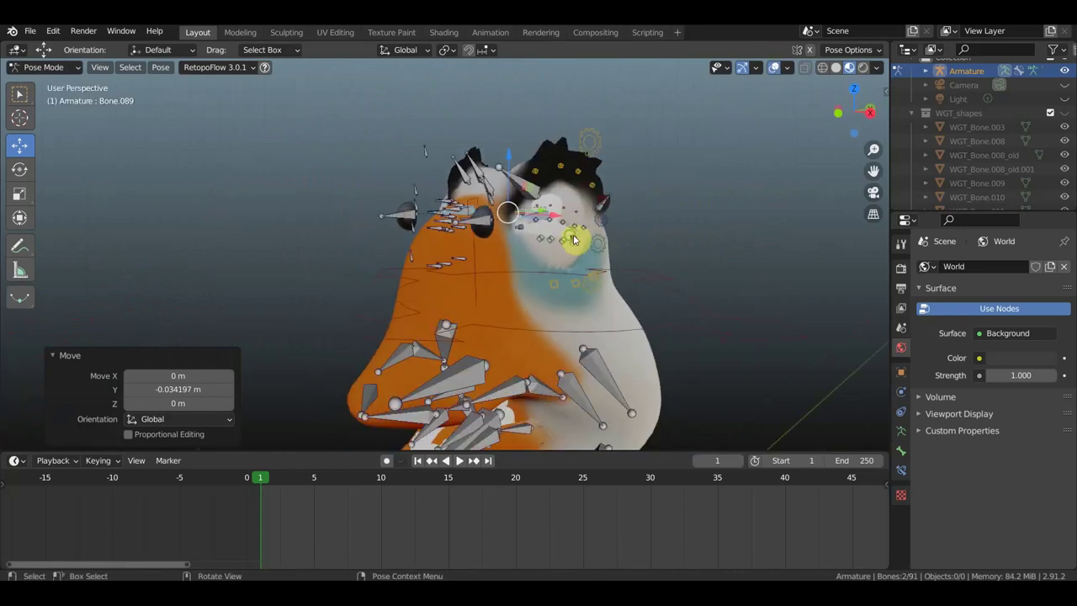
Step: Select Bone.076 near the eye and nudge it down along Z and slightly along Y
{"action": "mouse_move", "coordinate": [573, 235]}
{"action": "middle_mouse_down"}
{"action": "mouse_move", "coordinate": [575, 255]}
{"action": "mouse_move", "coordinate": [536, 220]}
{"action": "middle_mouse_up"}
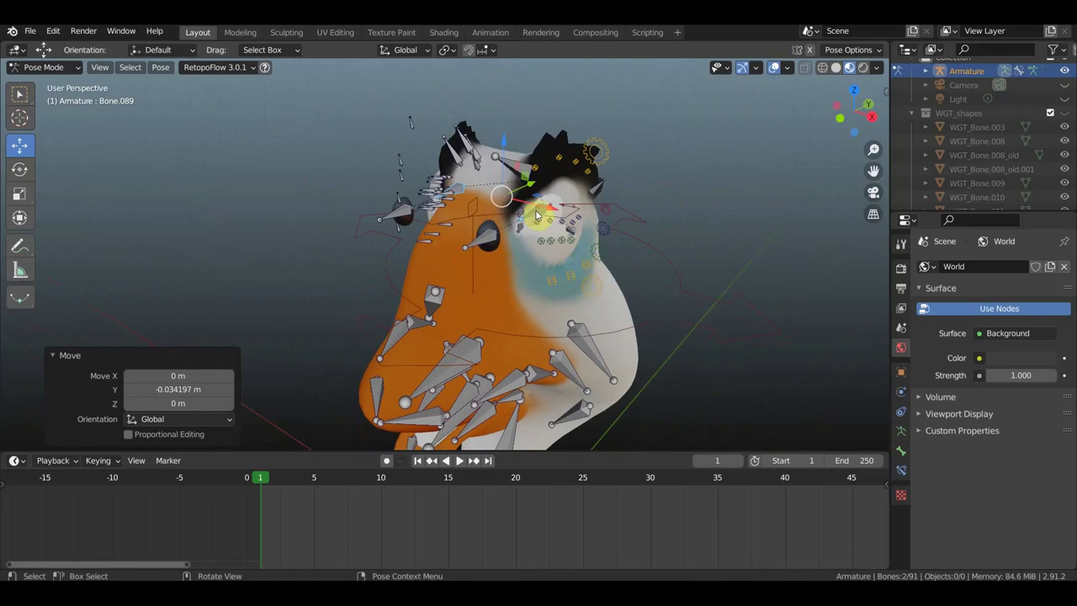
{"action": "left_click", "coordinate": [554, 218]}
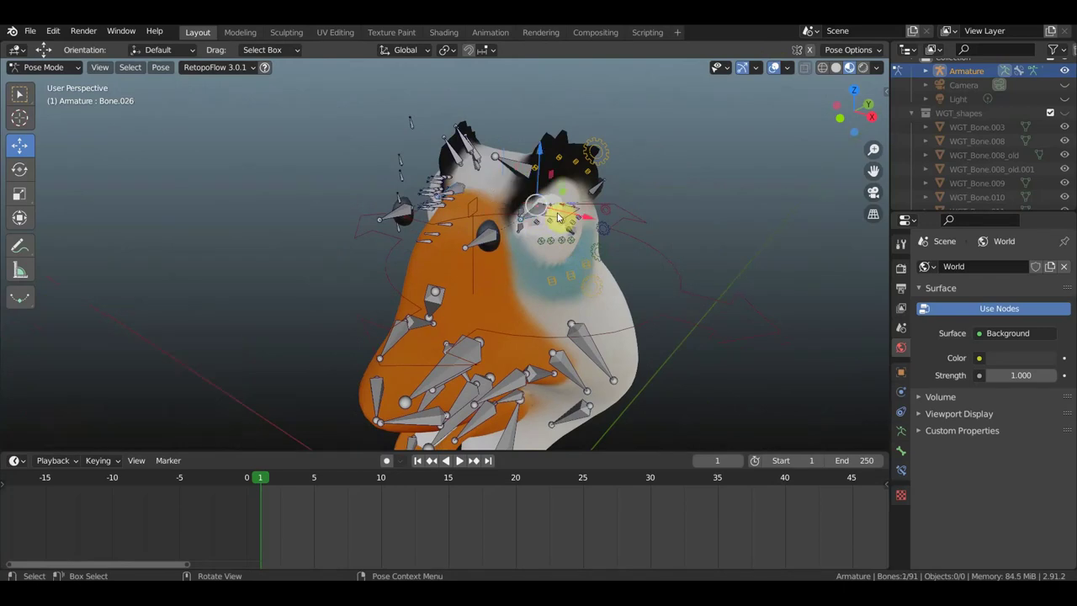
{"action": "left_click", "coordinate": [526, 217]}
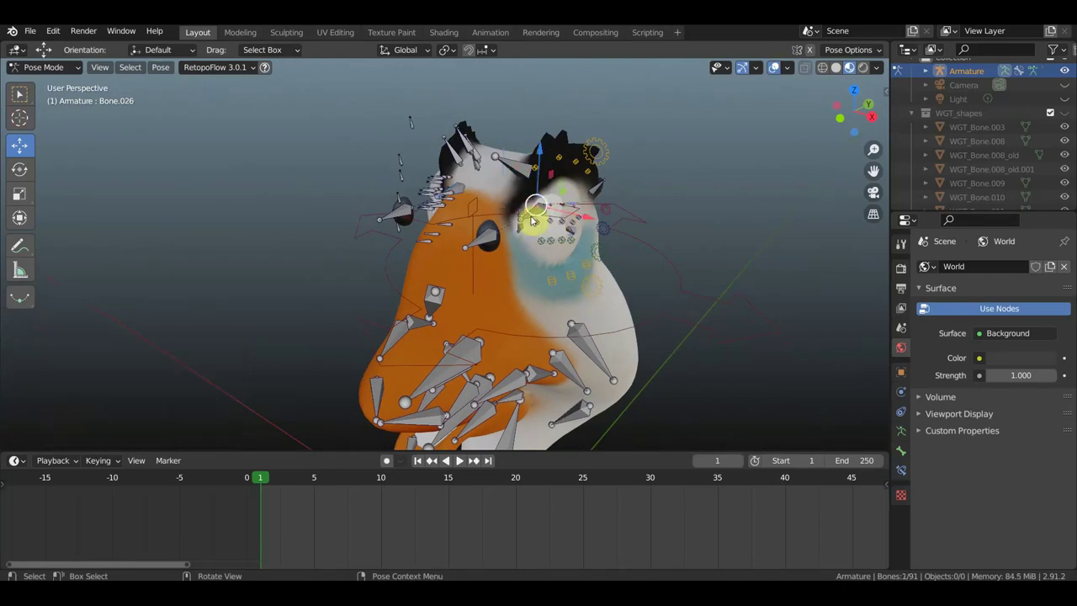
{"action": "left_click", "coordinate": [531, 220]}
{"action": "mouse_move", "coordinate": [541, 216]}
{"action": "middle_mouse_down"}
{"action": "mouse_move", "coordinate": [565, 189]}
{"action": "mouse_move", "coordinate": [766, 105]}
{"action": "middle_mouse_up"}
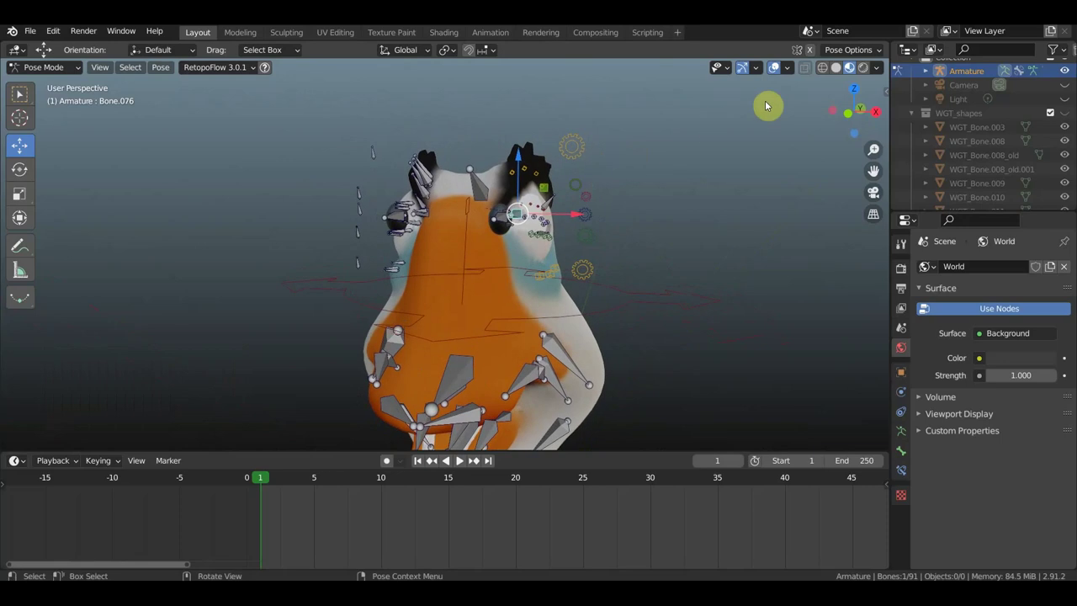
{"action": "left_click", "coordinate": [774, 69]}
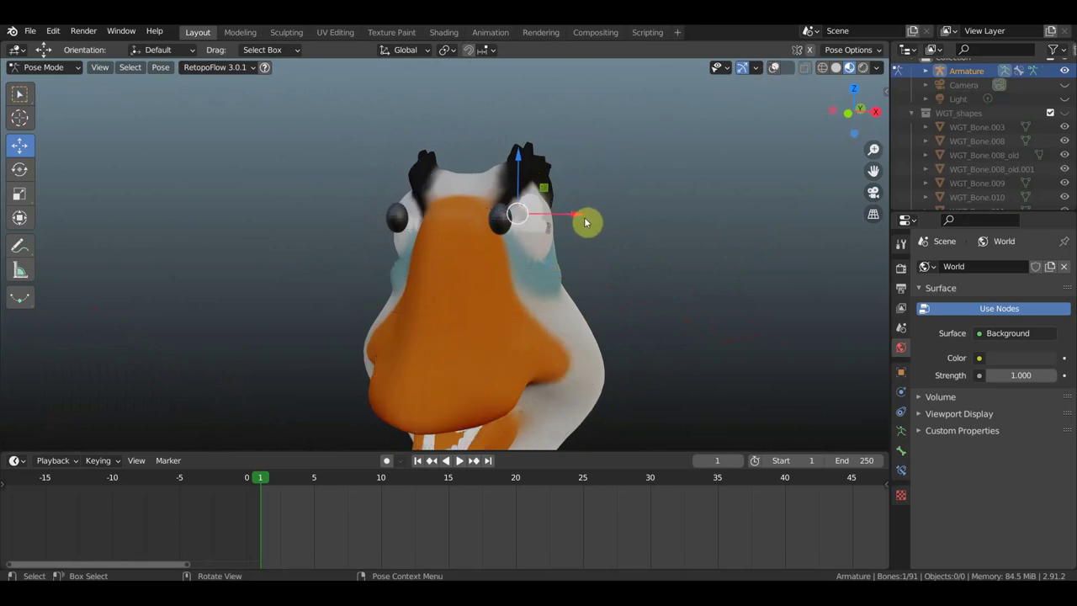
{"action": "mouse_move", "coordinate": [585, 220]}
{"action": "middle_mouse_down"}
{"action": "mouse_move", "coordinate": [473, 221]}
{"action": "mouse_move", "coordinate": [560, 163]}
{"action": "middle_mouse_up"}
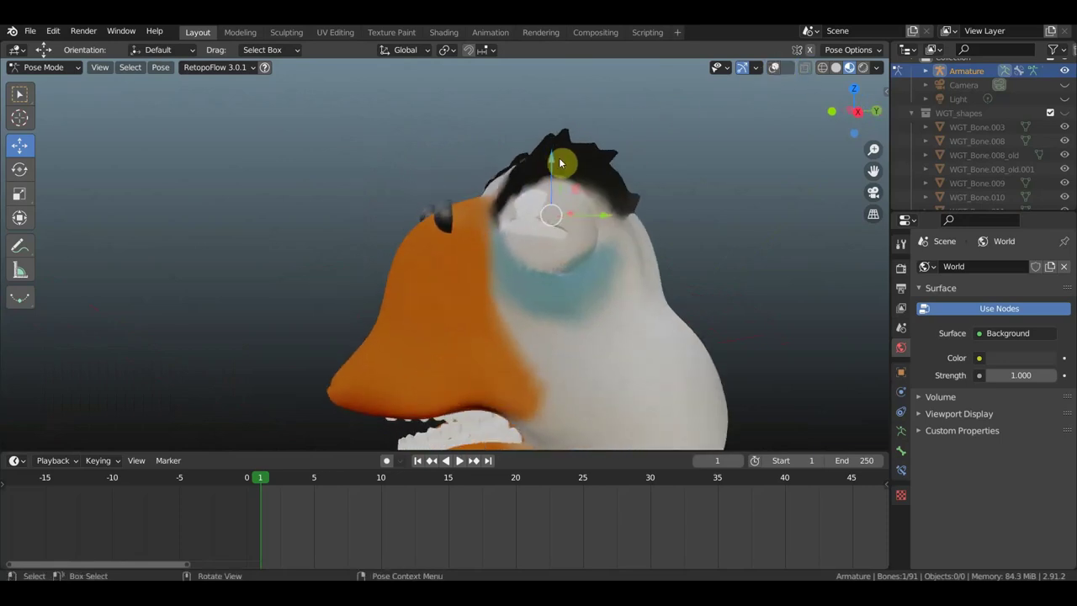
{"action": "left_click_drag", "start_coordinate": [550, 161], "coordinate": [570, 177]}
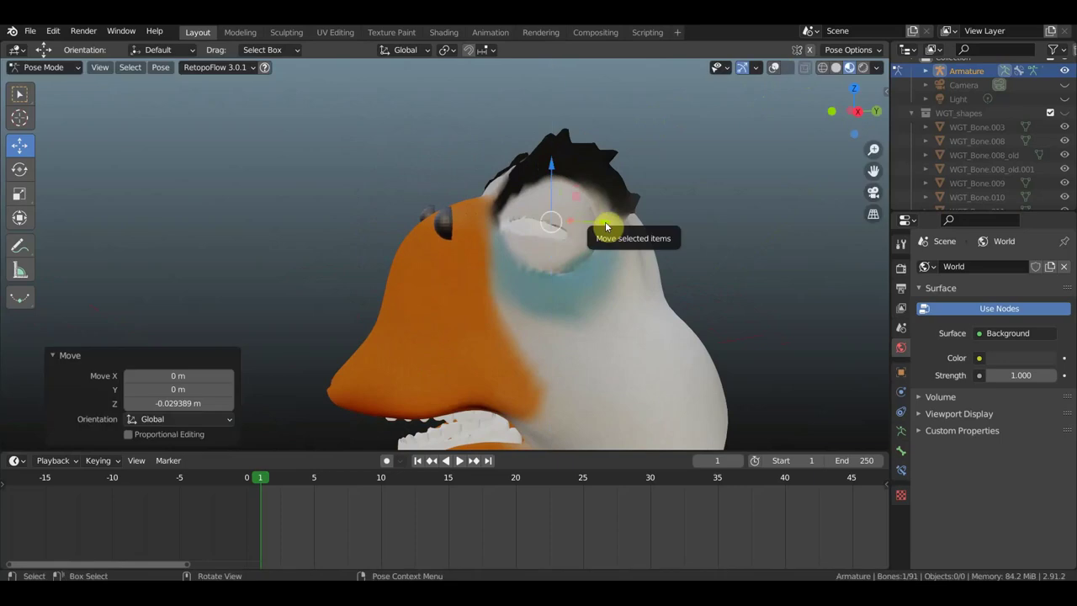
{"action": "mouse_move", "coordinate": [605, 223]}
{"action": "left_mouse_down"}
{"action": "mouse_move", "coordinate": [614, 221]}
{"action": "mouse_move", "coordinate": [594, 228]}
{"action": "left_mouse_up"}
{"action": "mouse_move", "coordinate": [594, 228]}
{"action": "middle_mouse_down"}
{"action": "mouse_move", "coordinate": [716, 262]}
{"action": "mouse_move", "coordinate": [632, 213]}
{"action": "mouse_move", "coordinate": [738, 194]}
{"action": "mouse_move", "coordinate": [493, 233]}
{"action": "middle_mouse_up"}
{"action": "scroll", "coordinate": [476, 228], "scroll_direction": "up", "scroll_amount": 2}
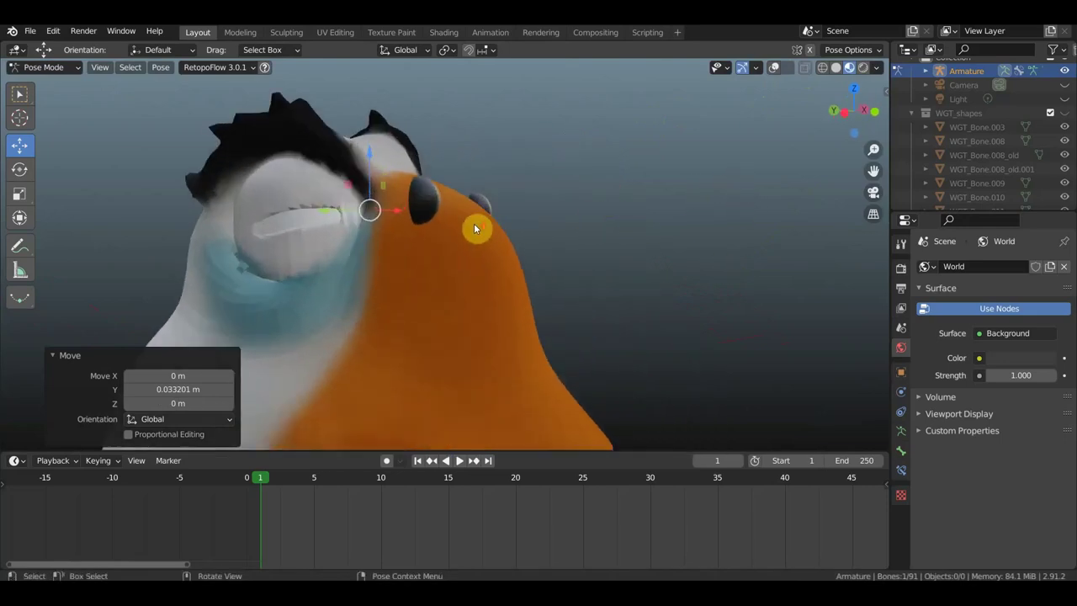
{"action": "left_click", "coordinate": [774, 67]}
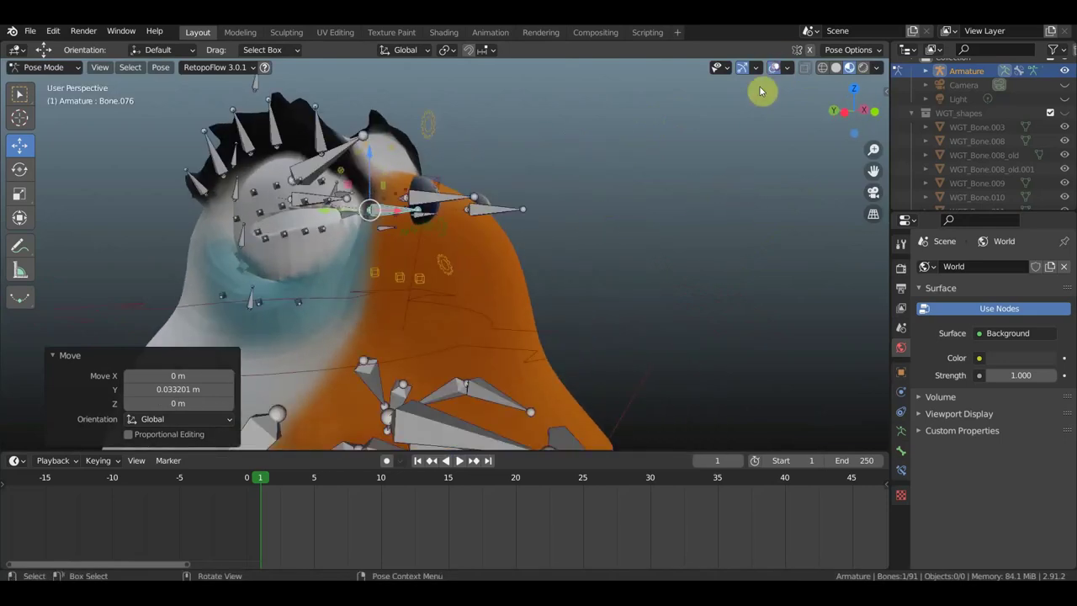
Step: Select Bone.090 beside the beak, move it about 0.325 m along Y, then along X
{"action": "mouse_move", "coordinate": [410, 248]}
{"action": "middle_mouse_down"}
{"action": "mouse_move", "coordinate": [475, 248]}
{"action": "mouse_move", "coordinate": [479, 216]}
{"action": "middle_mouse_up"}
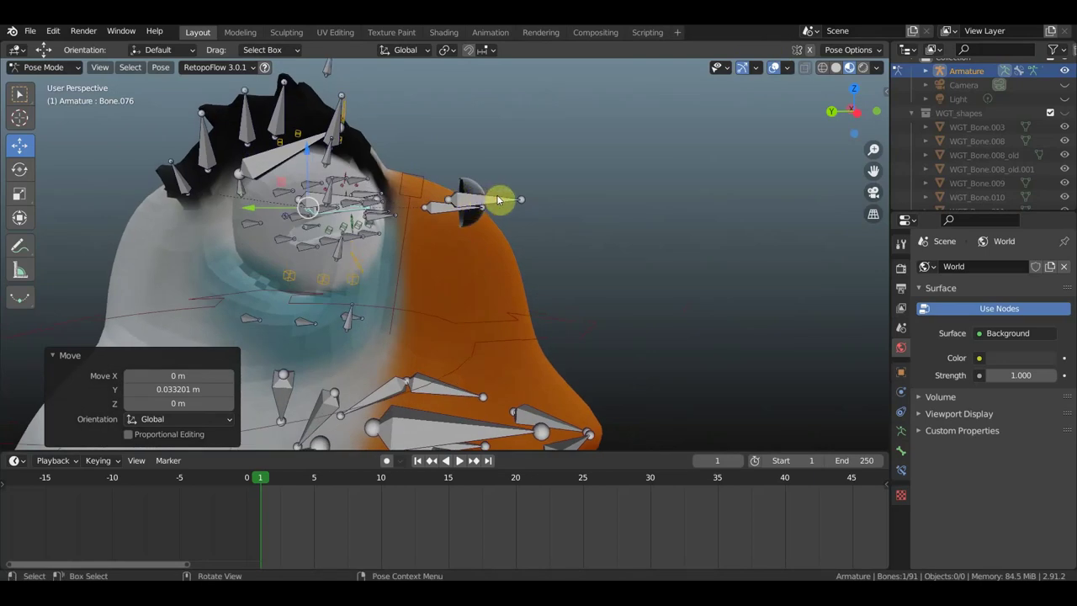
{"action": "left_click", "coordinate": [504, 200]}
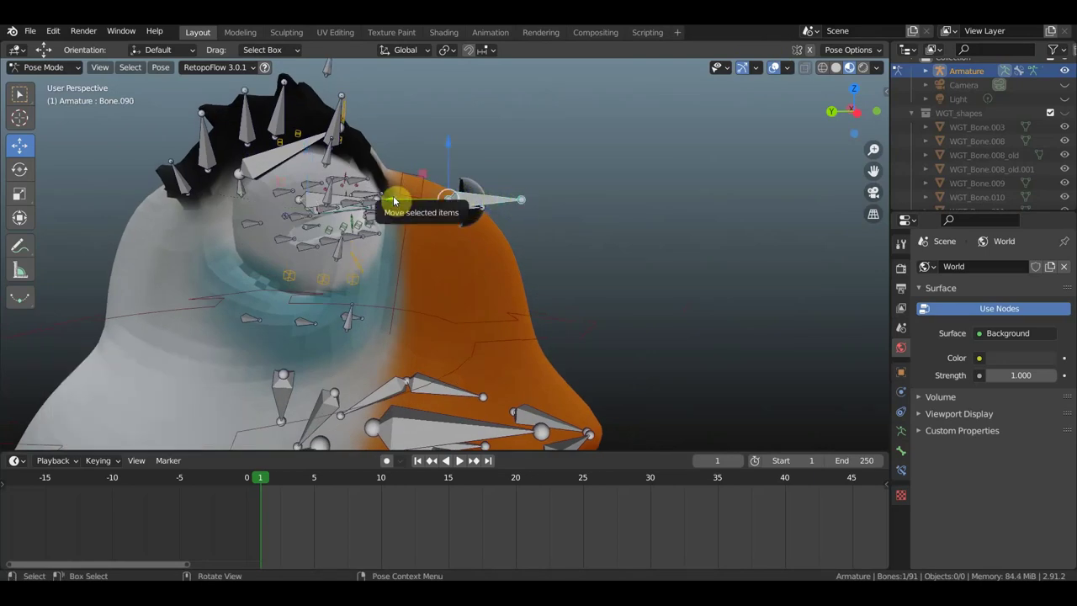
{"action": "left_click_drag", "start_coordinate": [399, 196], "coordinate": [276, 203]}
{"action": "mouse_move", "coordinate": [608, 200]}
{"action": "middle_mouse_down"}
{"action": "mouse_move", "coordinate": [447, 211]}
{"action": "mouse_move", "coordinate": [434, 197]}
{"action": "middle_mouse_up"}
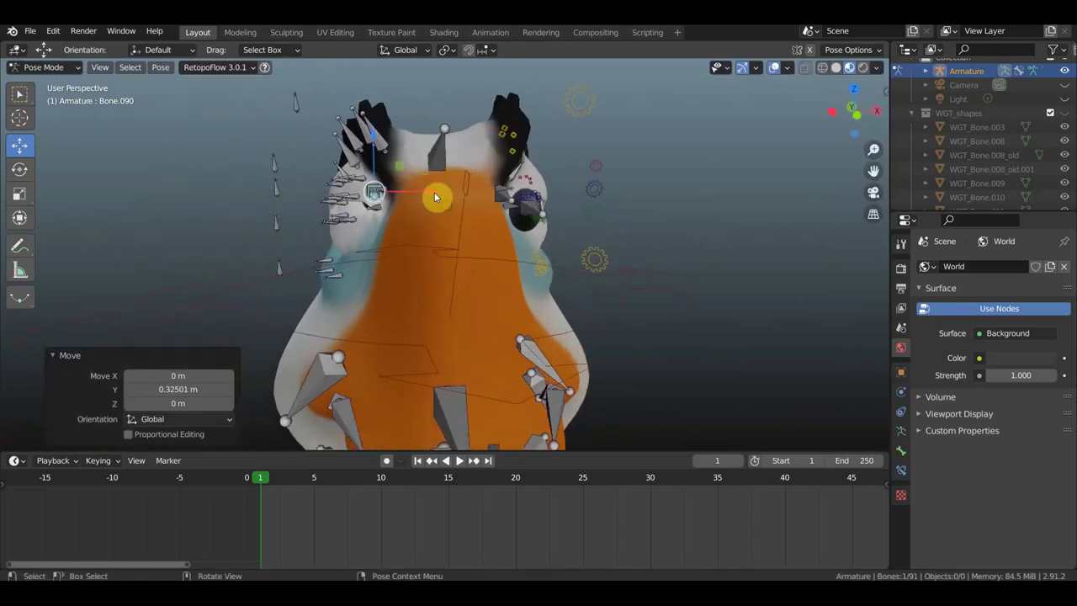
{"action": "left_click_drag", "start_coordinate": [436, 195], "coordinate": [418, 203]}
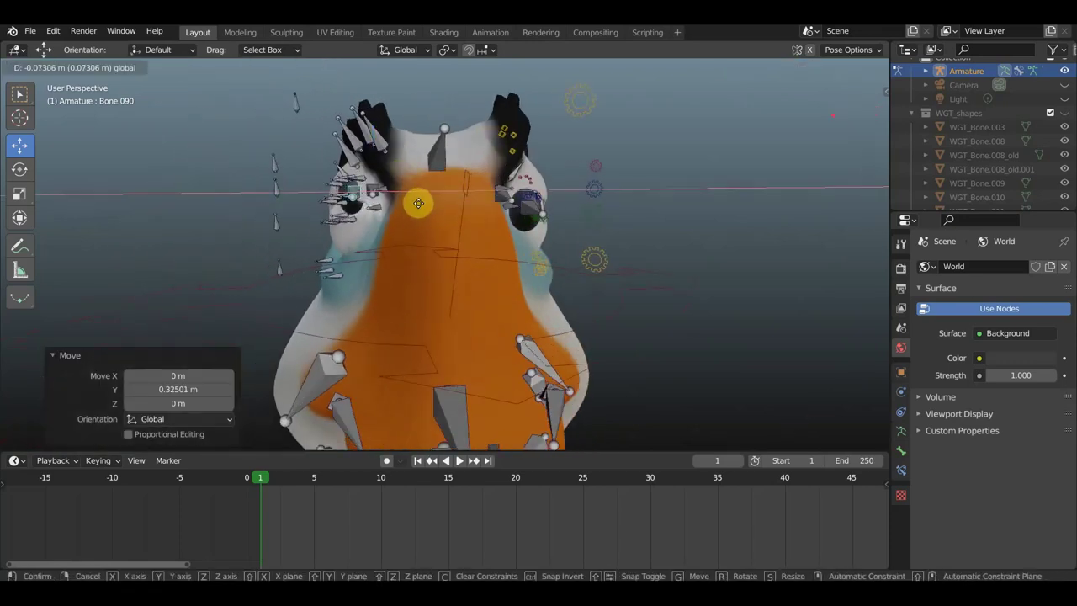
Step: Confirm Bone.090's X move, rotate it about -10.5°, and reposition it freely
{"action": "left_click", "coordinate": [418, 203]}
{"action": "mouse_move", "coordinate": [418, 203]}
{"action": "middle_mouse_down"}
{"action": "mouse_move", "coordinate": [500, 207]}
{"action": "mouse_move", "coordinate": [598, 193]}
{"action": "middle_mouse_up"}
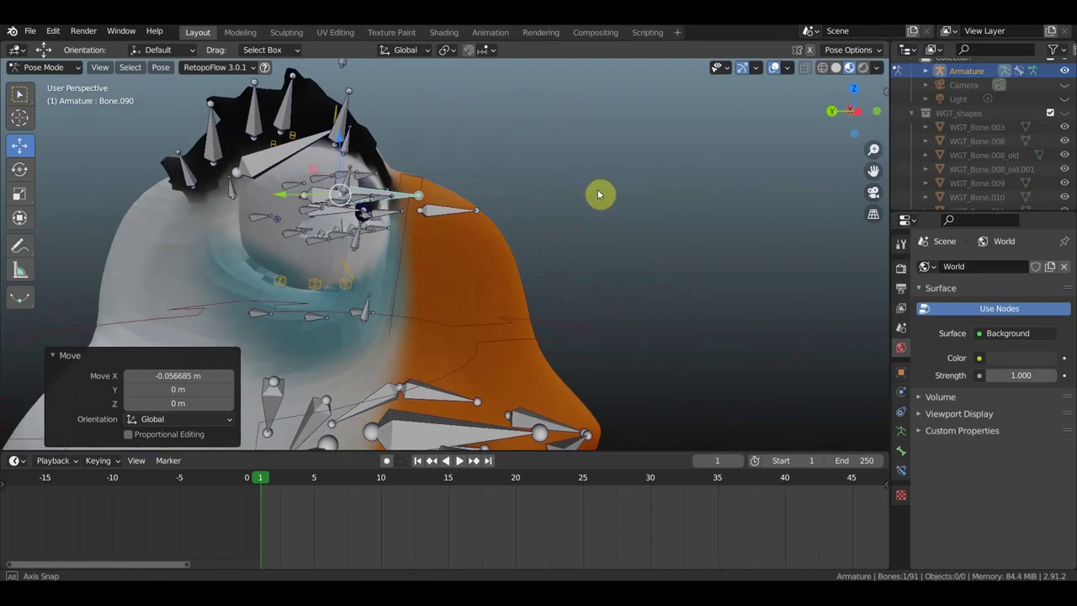
{"action": "middle_click_drag", "start_coordinate": [507, 179], "coordinate": [524, 168]}
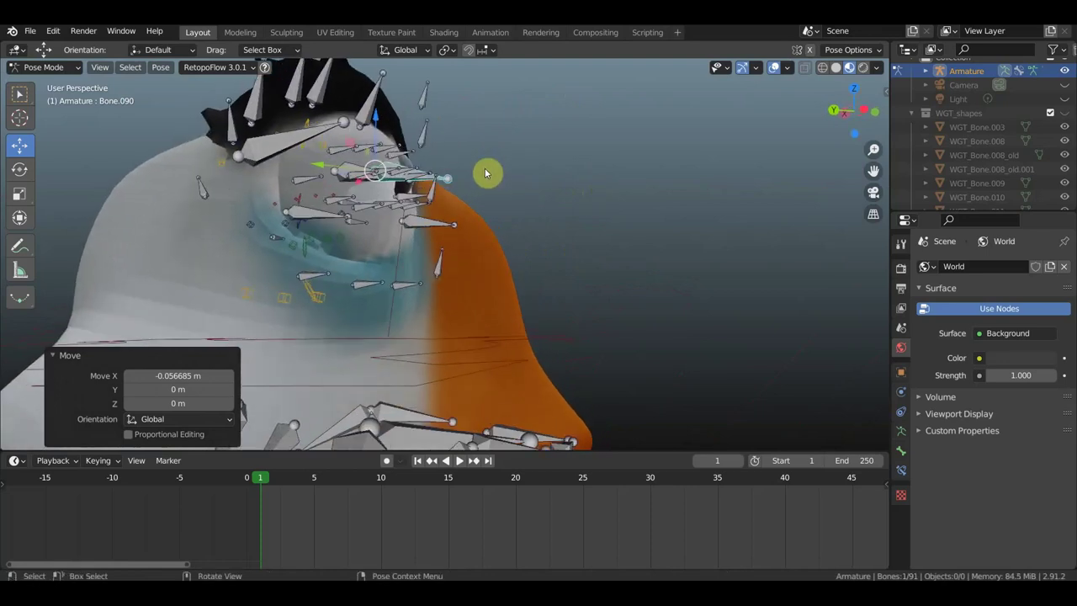
{"action": "key", "text": "r"}
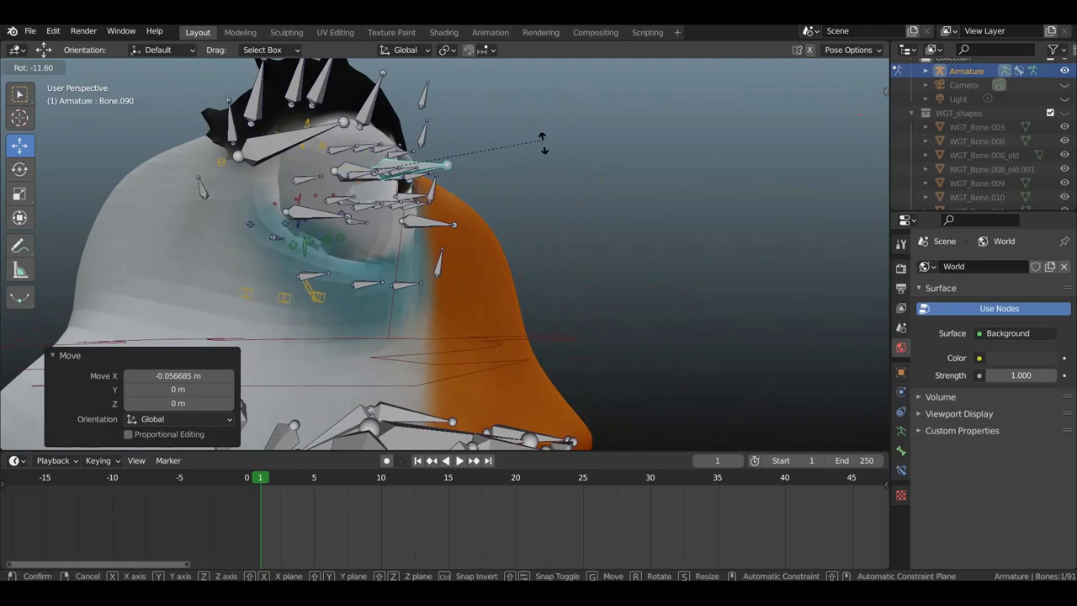
{"action": "left_click", "coordinate": [543, 145]}
{"action": "key", "text": "g"}
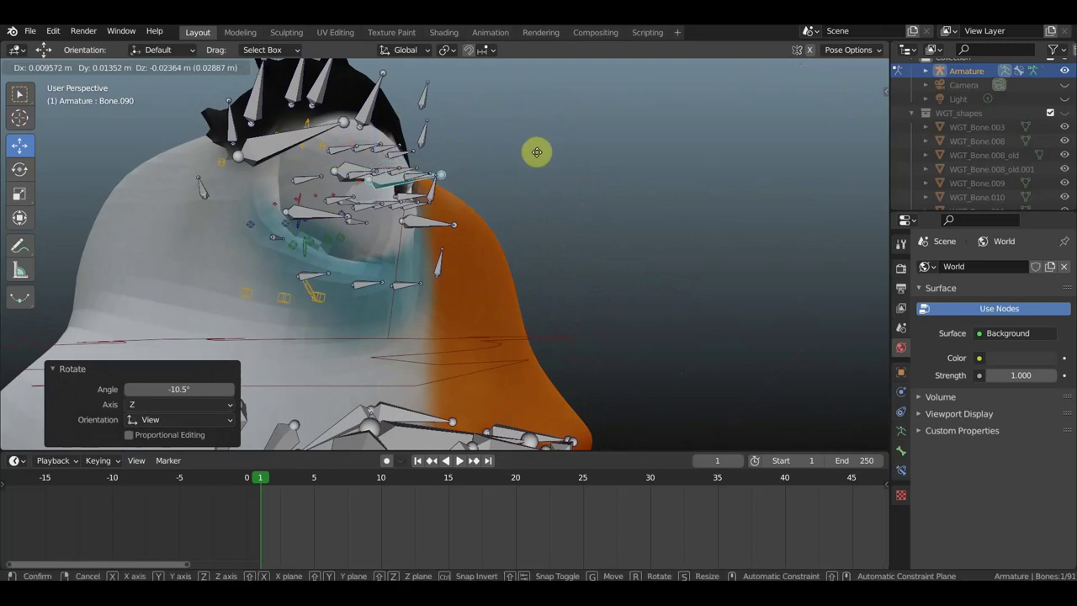
{"action": "left_click", "coordinate": [534, 160]}
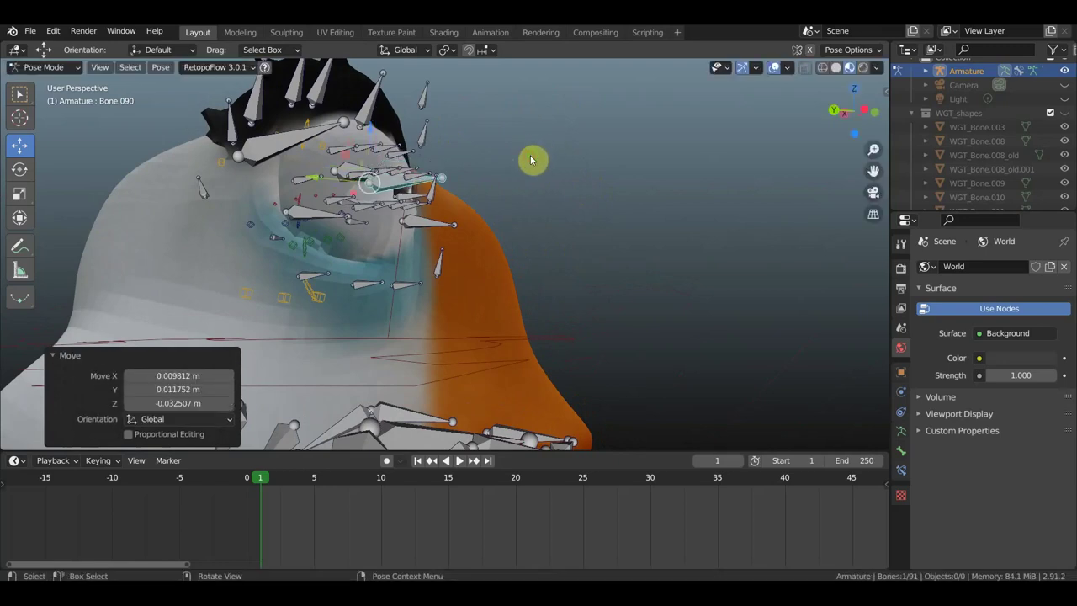
Step: With bones hidden, nudge Bone.090 slightly (X 0.000315, Y 0.00116, Z 0.001196 m), then show the bones
{"action": "mouse_move", "coordinate": [533, 161]}
{"action": "middle_mouse_down"}
{"action": "mouse_move", "coordinate": [301, 190]}
{"action": "mouse_move", "coordinate": [481, 180]}
{"action": "mouse_move", "coordinate": [534, 154]}
{"action": "mouse_move", "coordinate": [520, 168]}
{"action": "middle_mouse_up"}
{"action": "left_click", "coordinate": [775, 68]}
{"action": "key", "text": "g"}
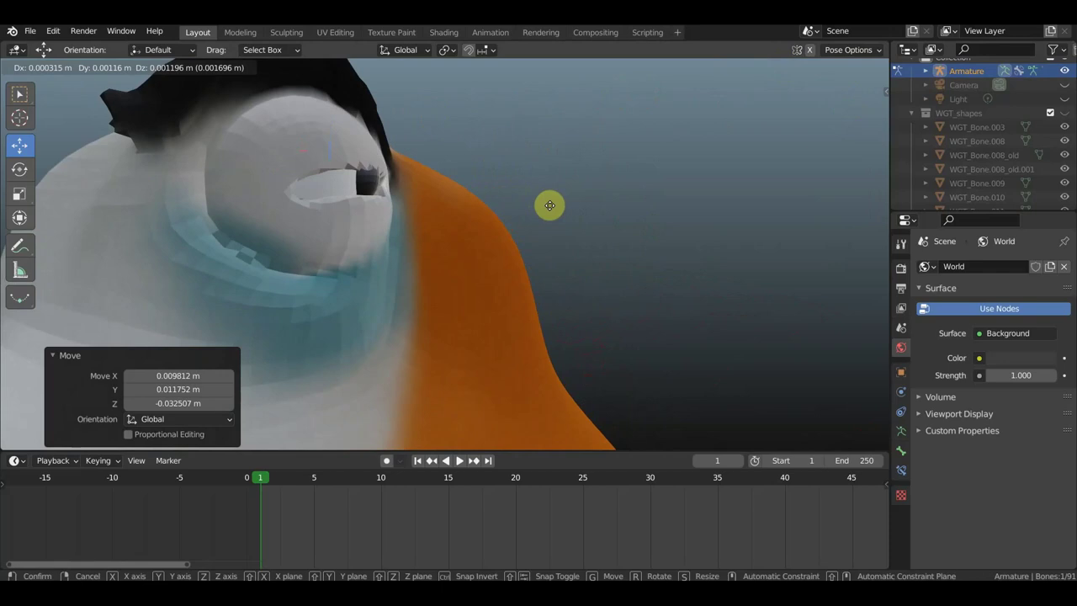
{"action": "left_click", "coordinate": [549, 205]}
{"action": "mouse_move", "coordinate": [577, 210]}
{"action": "middle_mouse_down"}
{"action": "mouse_move", "coordinate": [439, 221]}
{"action": "mouse_move", "coordinate": [420, 236]}
{"action": "middle_mouse_up"}
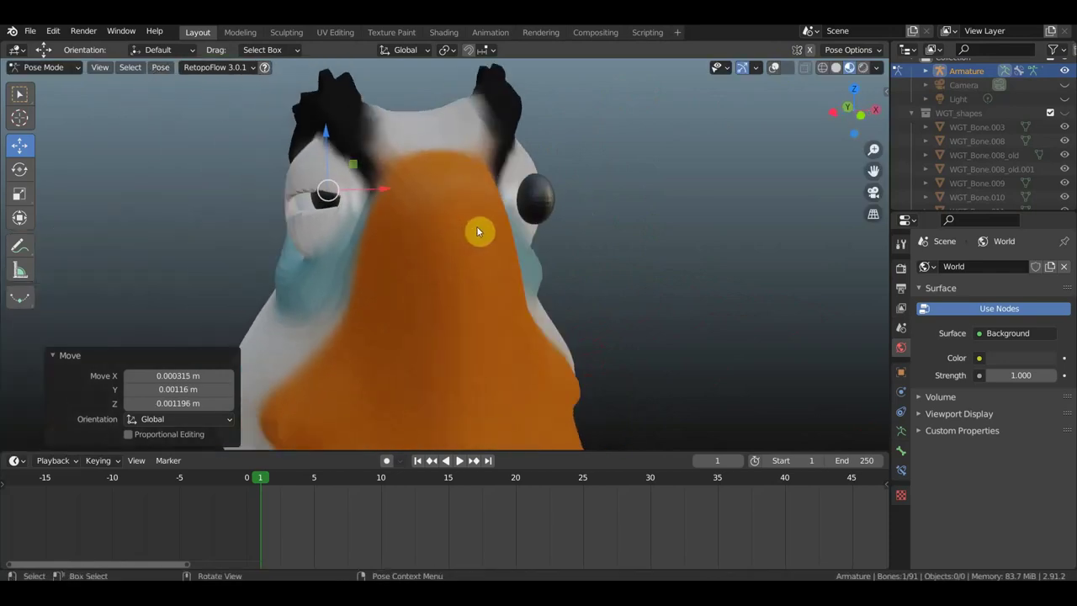
{"action": "left_click", "coordinate": [774, 68]}
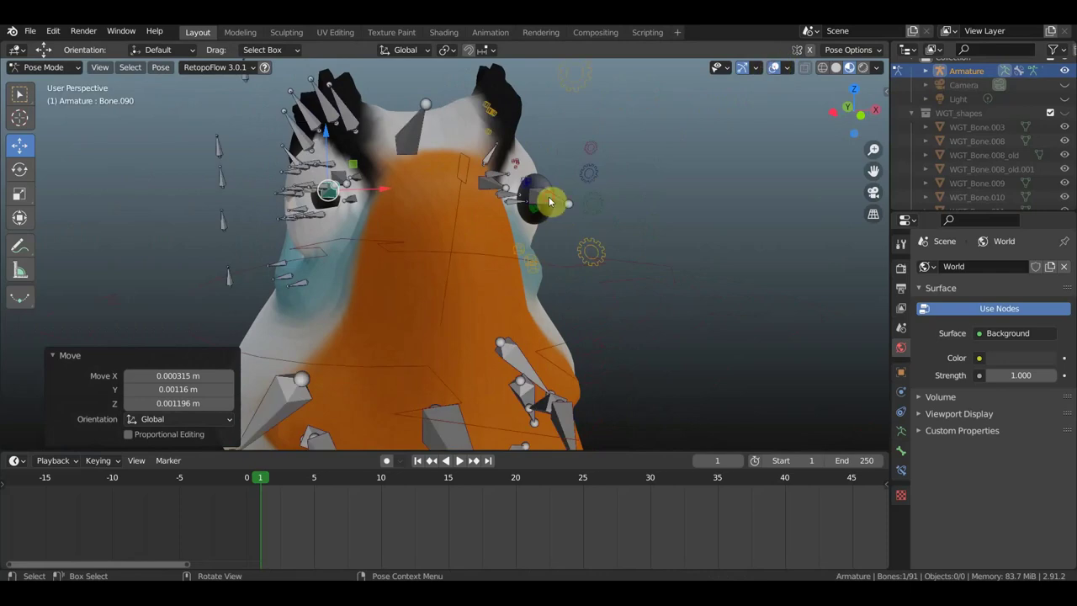
Step: Undo the last bone adjustment, hide the bones, and move the eye bone along Y
{"action": "key", "text": "ctrl+z"}
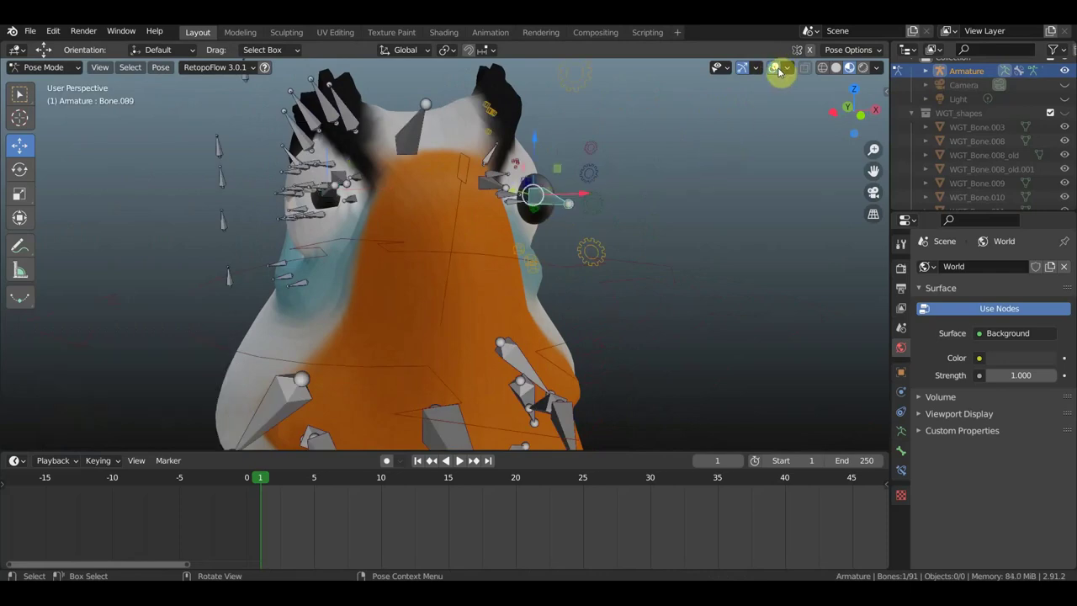
{"action": "left_click", "coordinate": [778, 70]}
{"action": "mouse_move", "coordinate": [634, 173]}
{"action": "middle_mouse_down"}
{"action": "mouse_move", "coordinate": [548, 167]}
{"action": "mouse_move", "coordinate": [493, 146]}
{"action": "mouse_move", "coordinate": [504, 159]}
{"action": "middle_mouse_up"}
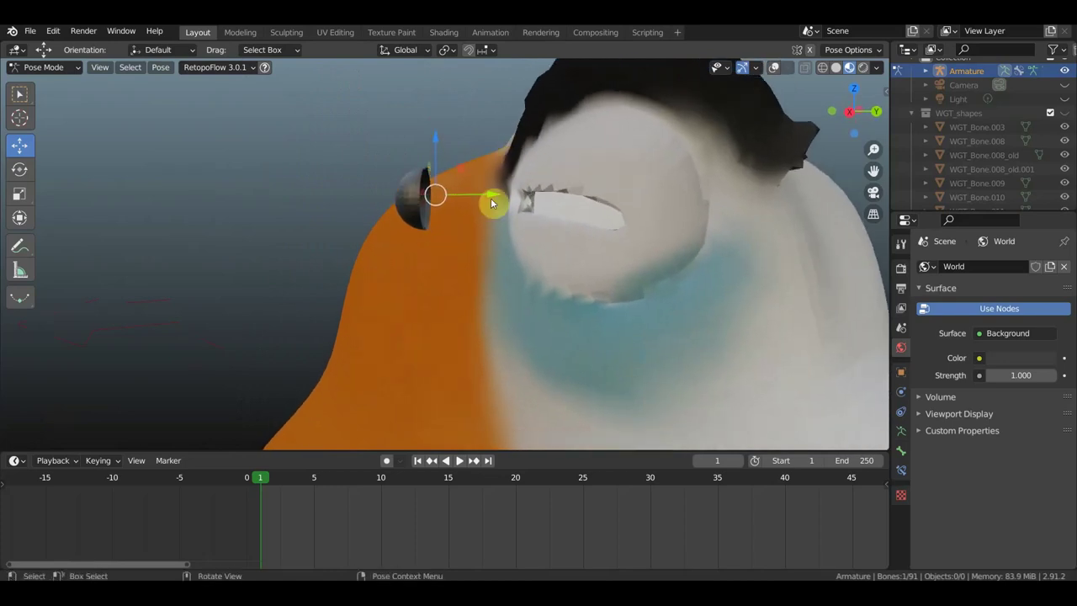
{"action": "left_click_drag", "start_coordinate": [492, 202], "coordinate": [629, 206]}
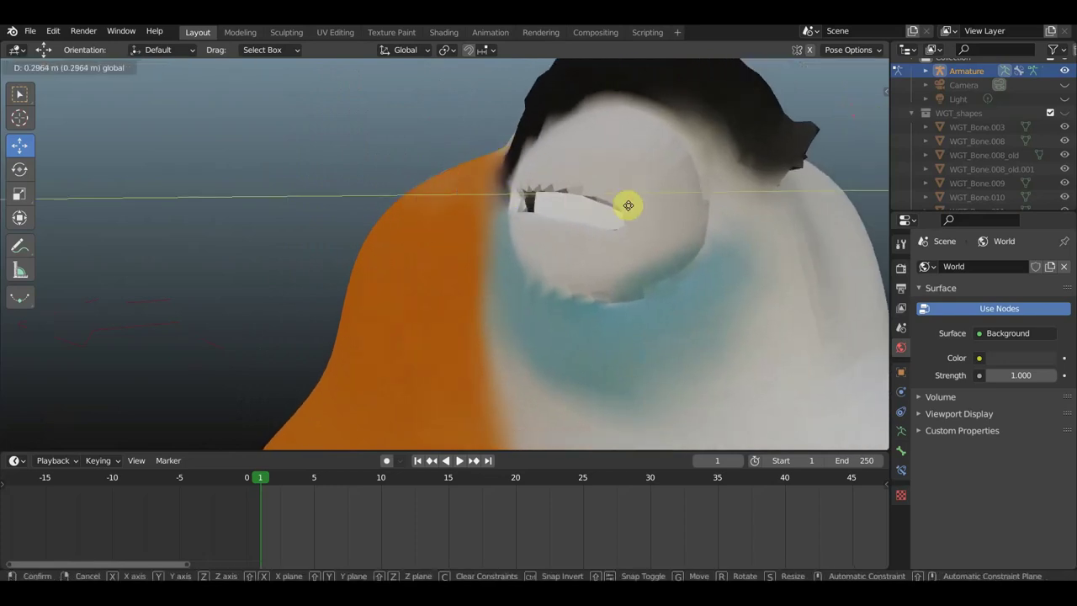
{"action": "middle_click_drag", "start_coordinate": [623, 208], "coordinate": [774, 233]}
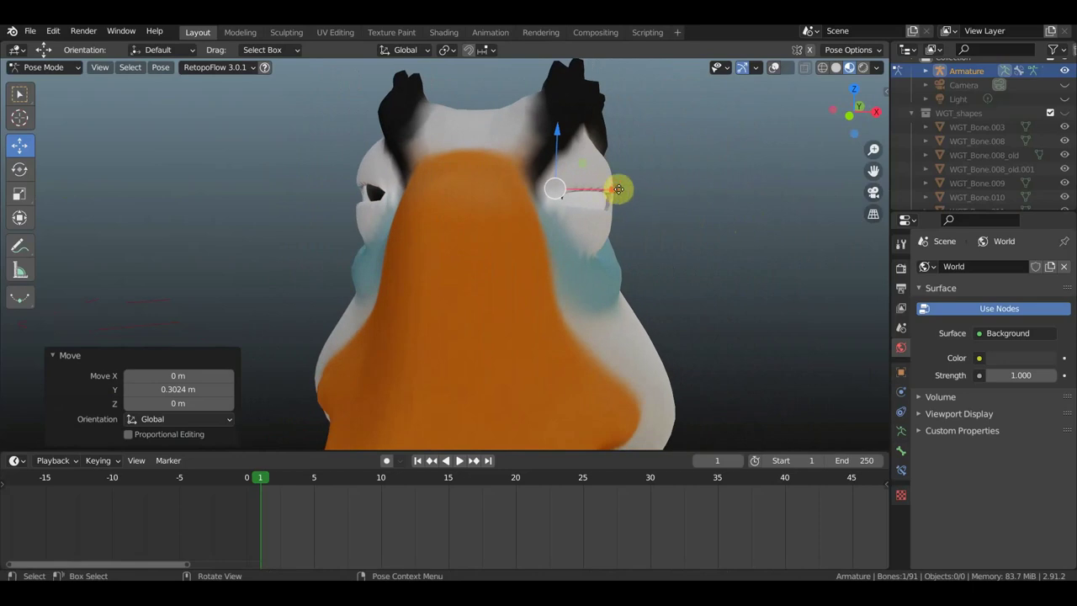
Step: Shift the eye bone along X, rotate it 6.51°, then raise it 0.021932 m along Y
{"action": "left_click_drag", "start_coordinate": [617, 188], "coordinate": [643, 192]}
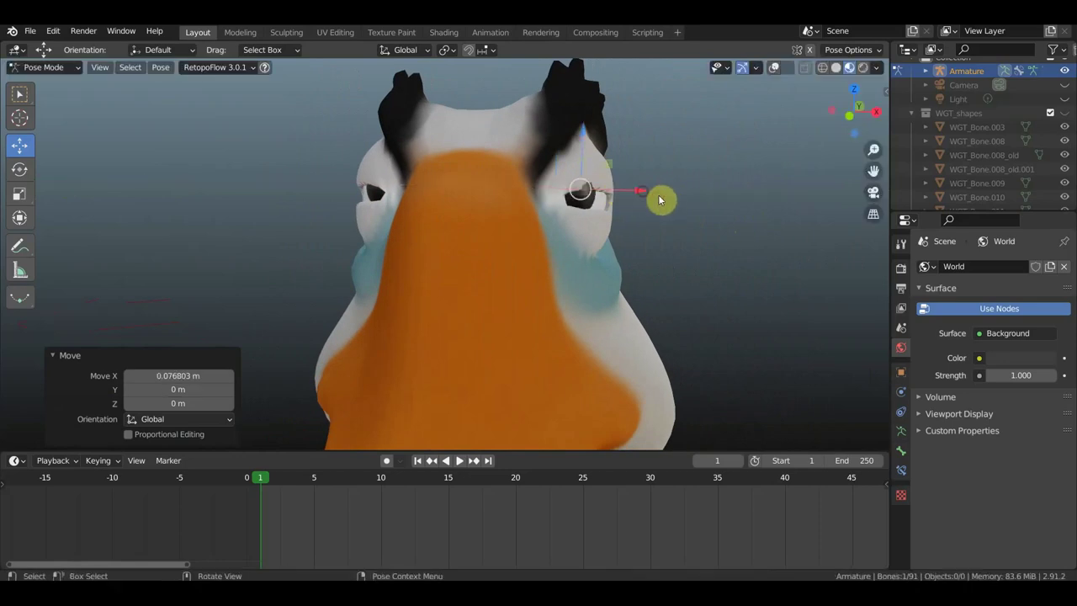
{"action": "mouse_move", "coordinate": [660, 200]}
{"action": "middle_mouse_down"}
{"action": "mouse_move", "coordinate": [547, 206]}
{"action": "mouse_move", "coordinate": [476, 185]}
{"action": "middle_mouse_up"}
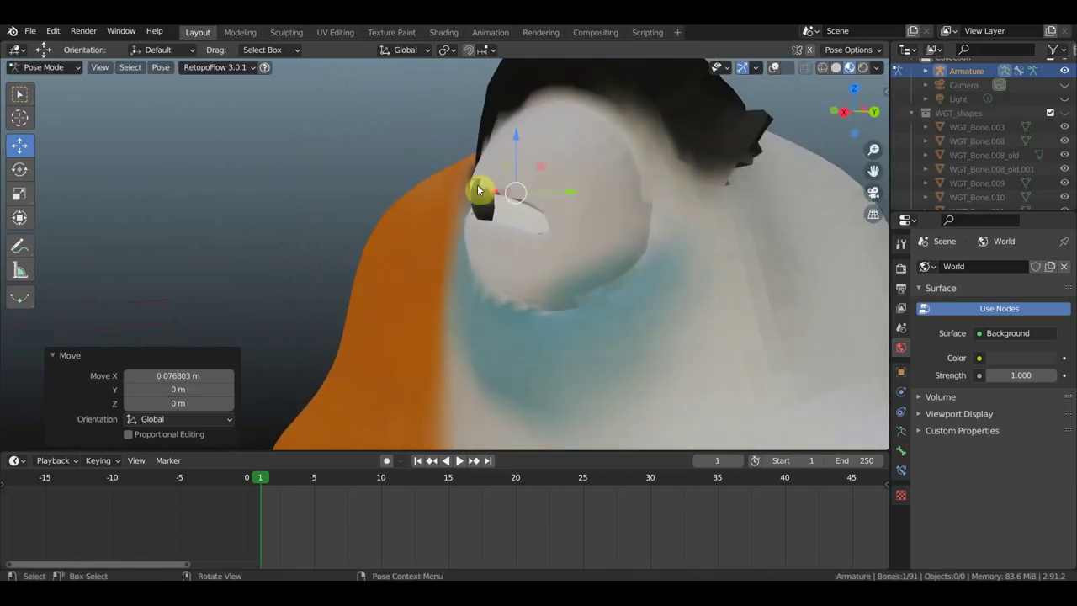
{"action": "key", "text": "r"}
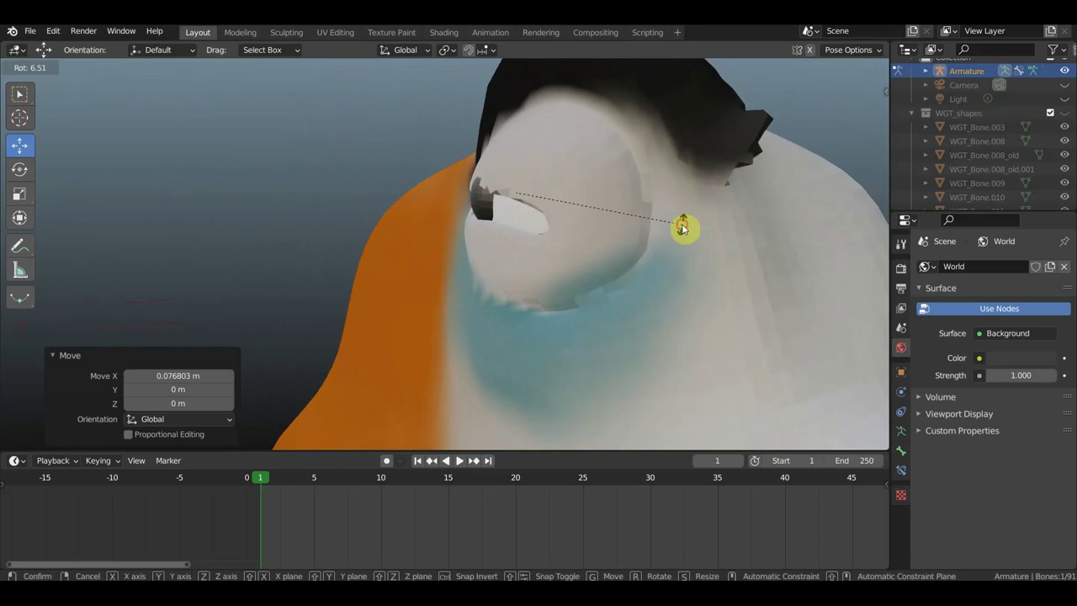
{"action": "left_click", "coordinate": [683, 227]}
{"action": "left_click_drag", "start_coordinate": [572, 192], "coordinate": [578, 190]}
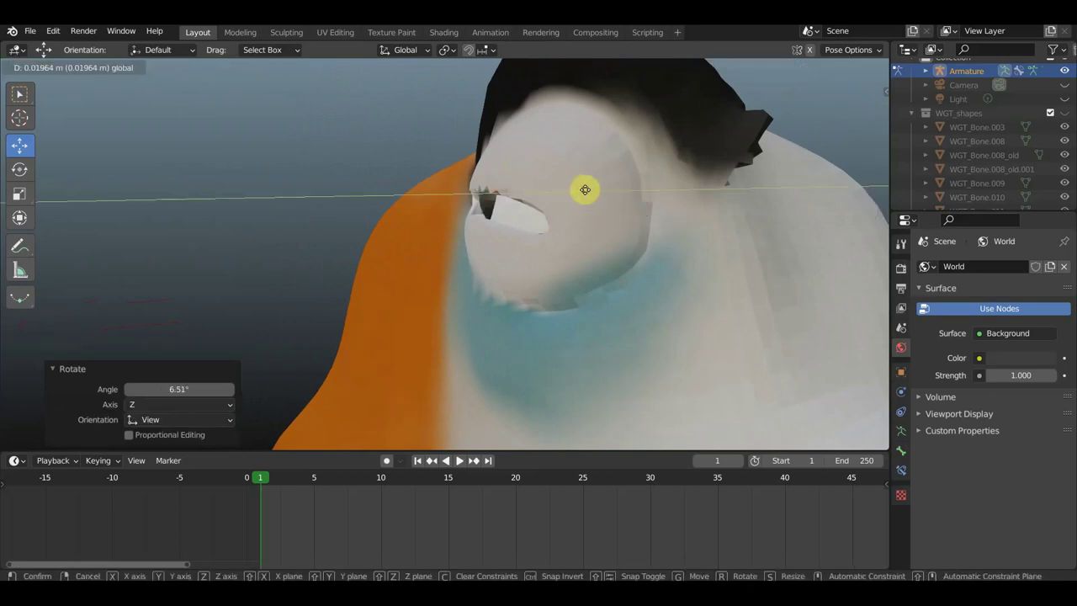
{"action": "left_click_drag", "start_coordinate": [587, 193], "coordinate": [586, 194]}
{"action": "mouse_move", "coordinate": [560, 205]}
{"action": "middle_mouse_down"}
{"action": "mouse_move", "coordinate": [699, 216]}
{"action": "mouse_move", "coordinate": [663, 215]}
{"action": "middle_mouse_up"}
{"action": "scroll", "coordinate": [663, 215], "scroll_direction": "down", "scroll_amount": 3}
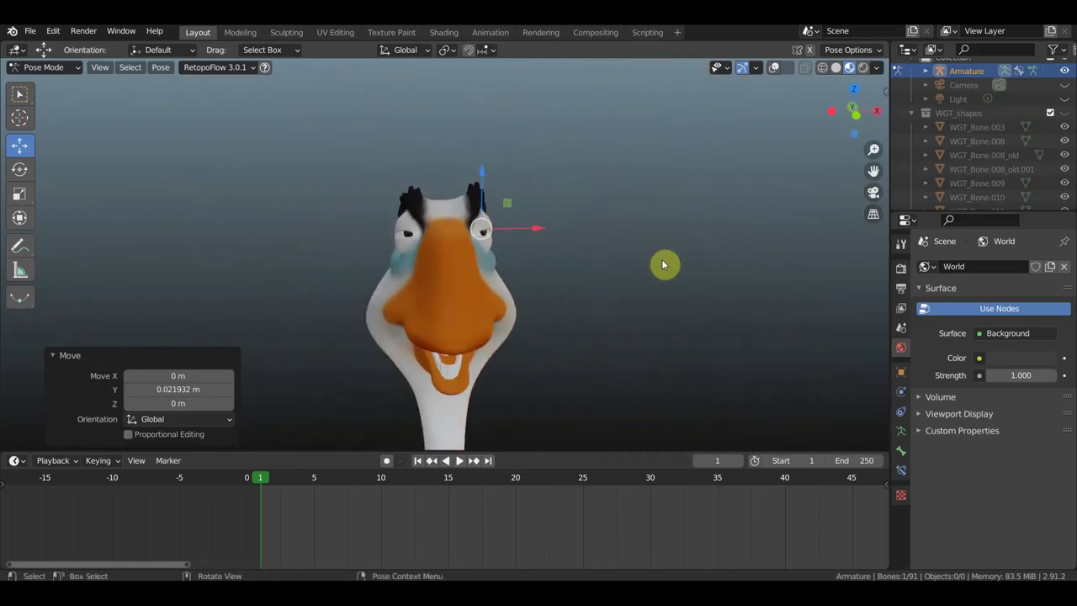
{"action": "mouse_move", "coordinate": [663, 265]}
{"action": "middle_mouse_down"}
{"action": "mouse_move", "coordinate": [642, 260]}
{"action": "mouse_move", "coordinate": [658, 211]}
{"action": "mouse_move", "coordinate": [535, 217]}
{"action": "mouse_move", "coordinate": [577, 190]}
{"action": "middle_mouse_up"}
{"action": "scroll", "coordinate": [676, 163], "scroll_direction": "up", "scroll_amount": 3}
{"action": "mouse_move", "coordinate": [703, 154]}
{"action": "middle_mouse_down"}
{"action": "mouse_move", "coordinate": [836, 161]}
{"action": "mouse_move", "coordinate": [659, 163]}
{"action": "mouse_move", "coordinate": [656, 202]}
{"action": "mouse_move", "coordinate": [618, 207]}
{"action": "mouse_move", "coordinate": [488, 195]}
{"action": "middle_mouse_up"}
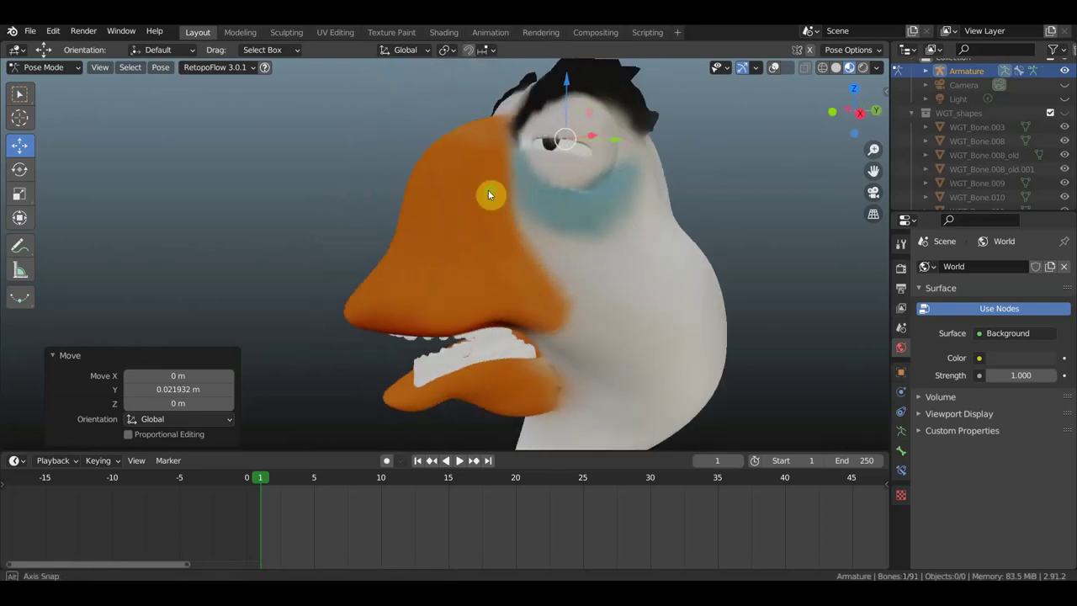
{"action": "mouse_move", "coordinate": [743, 234]}
{"action": "middle_mouse_down"}
{"action": "mouse_move", "coordinate": [705, 162]}
{"action": "mouse_move", "coordinate": [651, 165]}
{"action": "middle_mouse_up"}
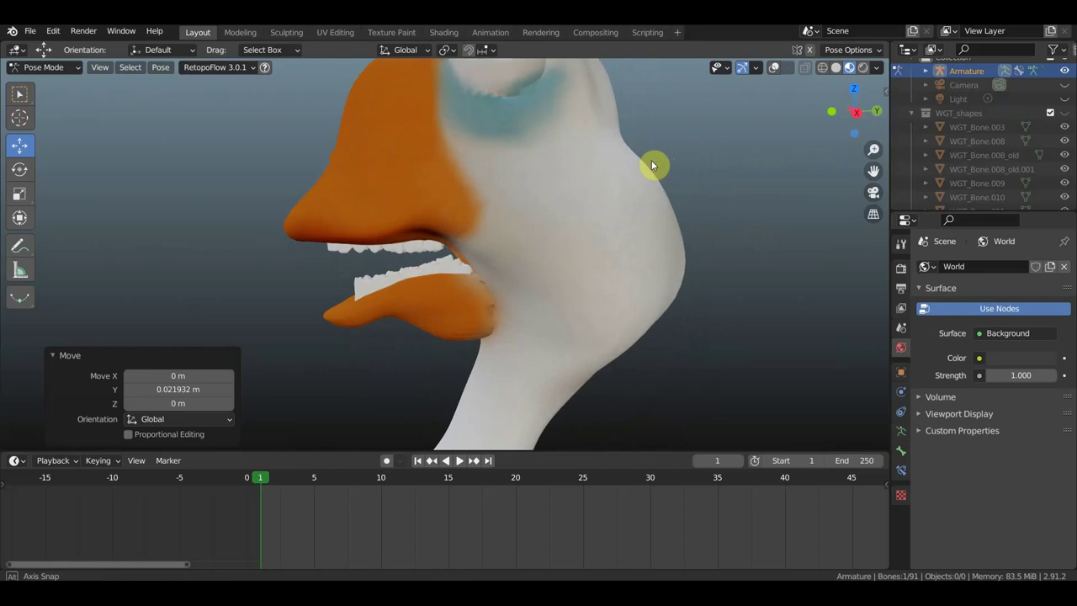
Step: Show the rig bones, rotate lower jaw bone Bone.005 by -7.78° and shift it
{"action": "left_click", "coordinate": [774, 68]}
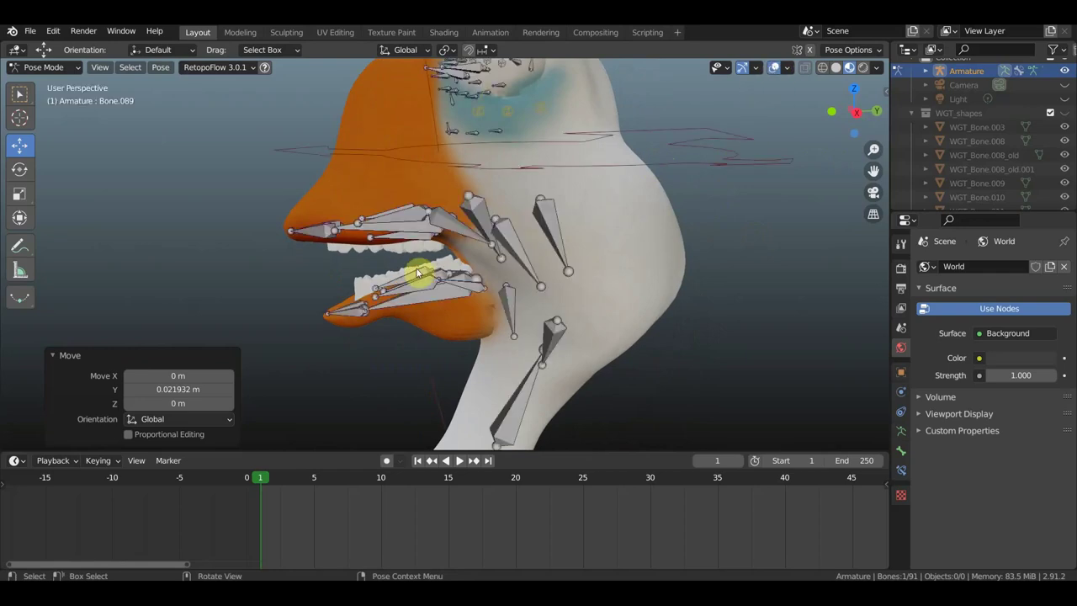
{"action": "middle_click_drag", "start_coordinate": [417, 272], "coordinate": [476, 279]}
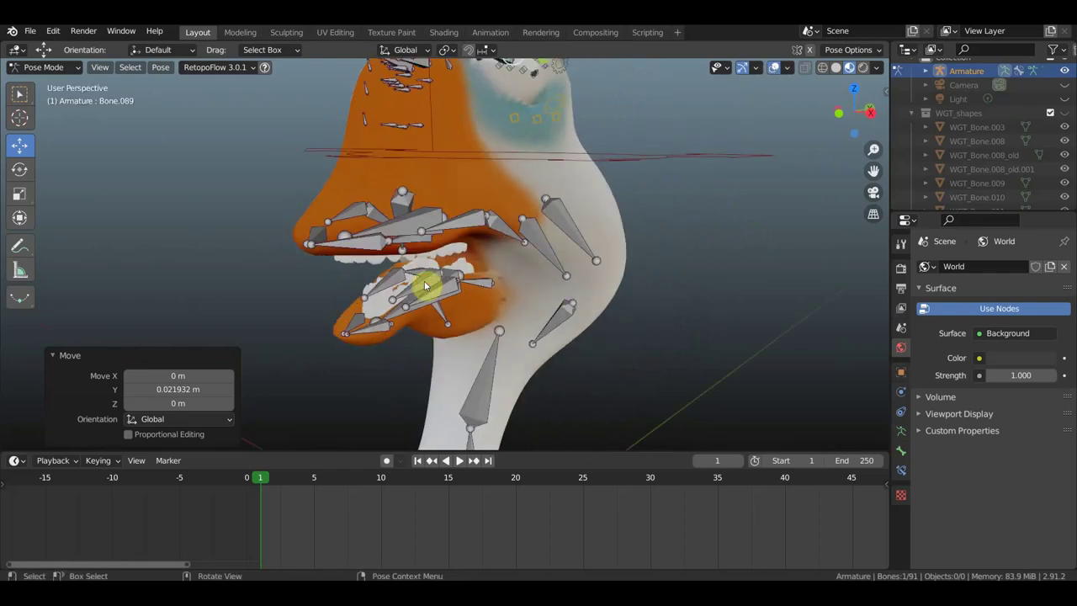
{"action": "left_click", "coordinate": [595, 285]}
{"action": "middle_click_drag", "start_coordinate": [594, 286], "coordinate": [505, 282]}
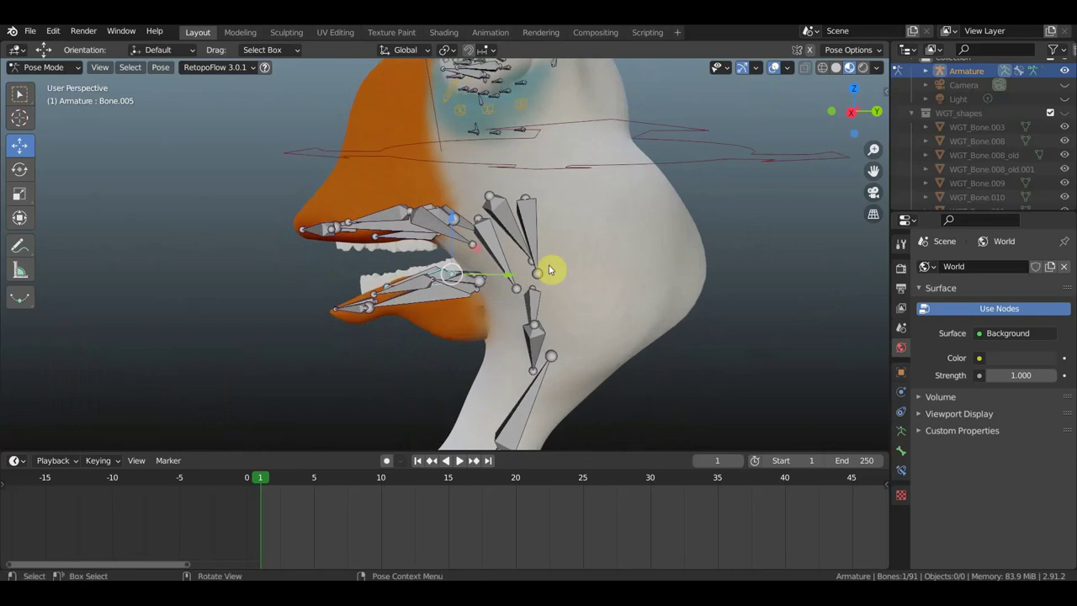
{"action": "key", "text": "r"}
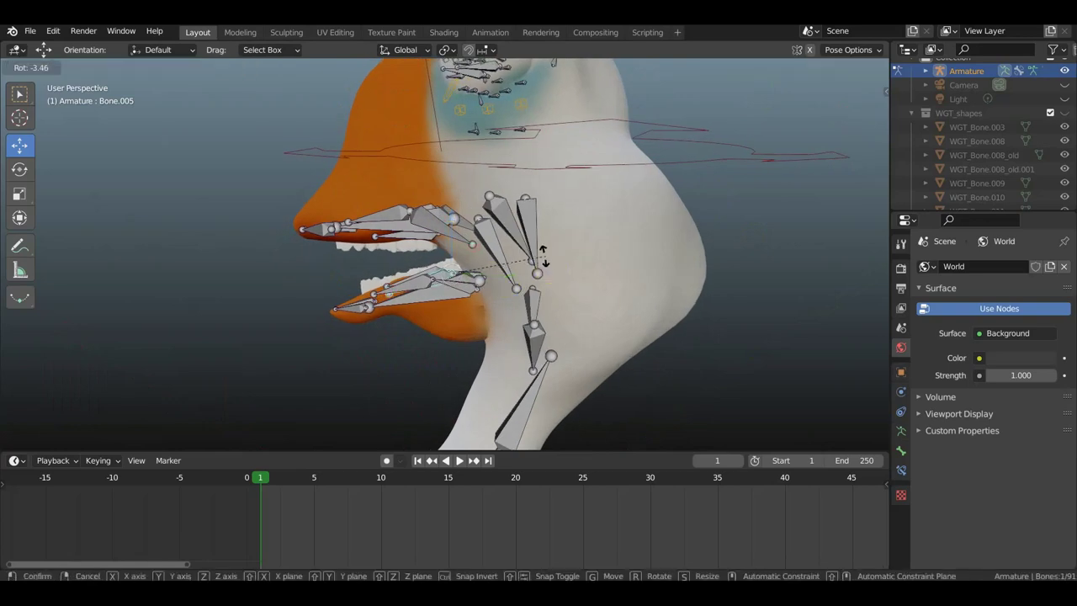
{"action": "left_click", "coordinate": [536, 254]}
{"action": "key", "text": "g"}
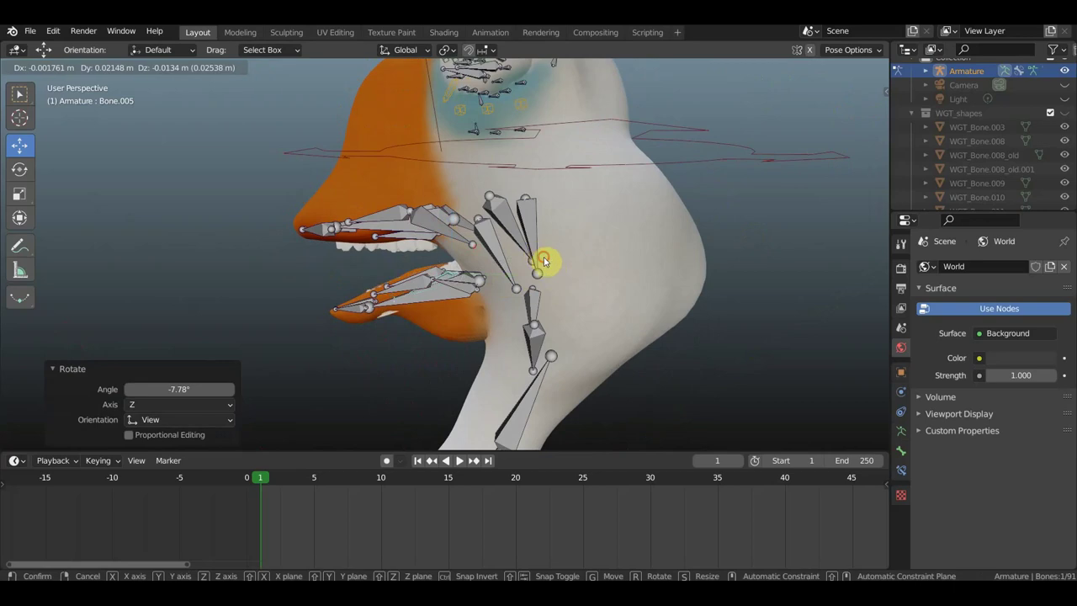
{"action": "left_click", "coordinate": [544, 261]}
Step: Move the jaw bones, rotate the jaw 7.31°, and rotate connected Bone.004 by 8.78°
{"action": "mouse_move", "coordinate": [553, 264]}
{"action": "middle_mouse_down"}
{"action": "mouse_move", "coordinate": [654, 267]}
{"action": "mouse_move", "coordinate": [810, 243]}
{"action": "mouse_move", "coordinate": [777, 244]}
{"action": "middle_mouse_up"}
{"action": "mouse_move", "coordinate": [672, 258]}
{"action": "middle_mouse_down"}
{"action": "mouse_move", "coordinate": [534, 264]}
{"action": "mouse_move", "coordinate": [565, 264]}
{"action": "middle_mouse_up"}
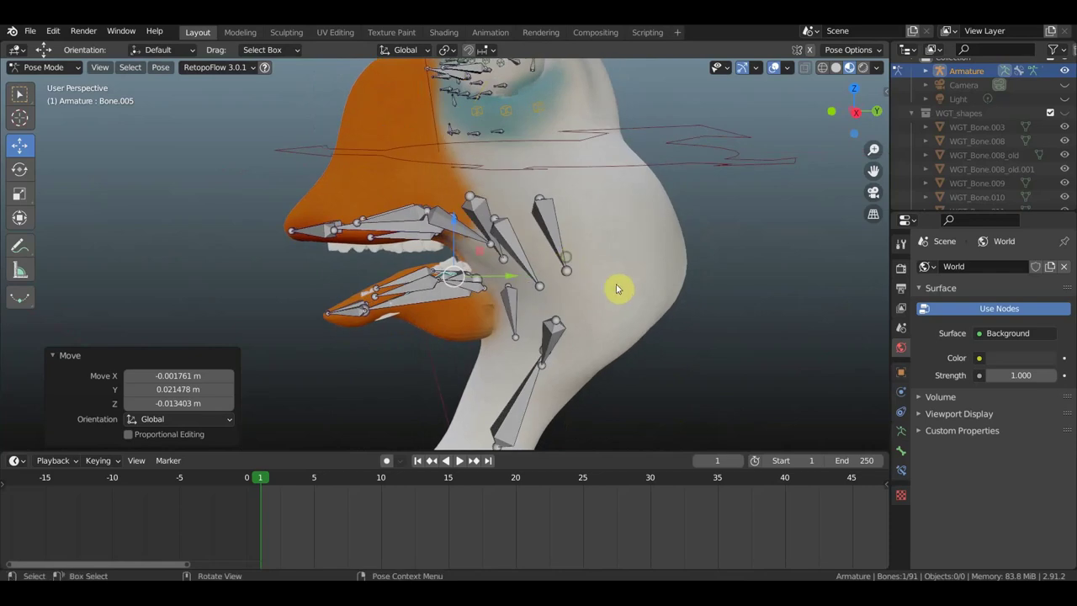
{"action": "key", "text": "g"}
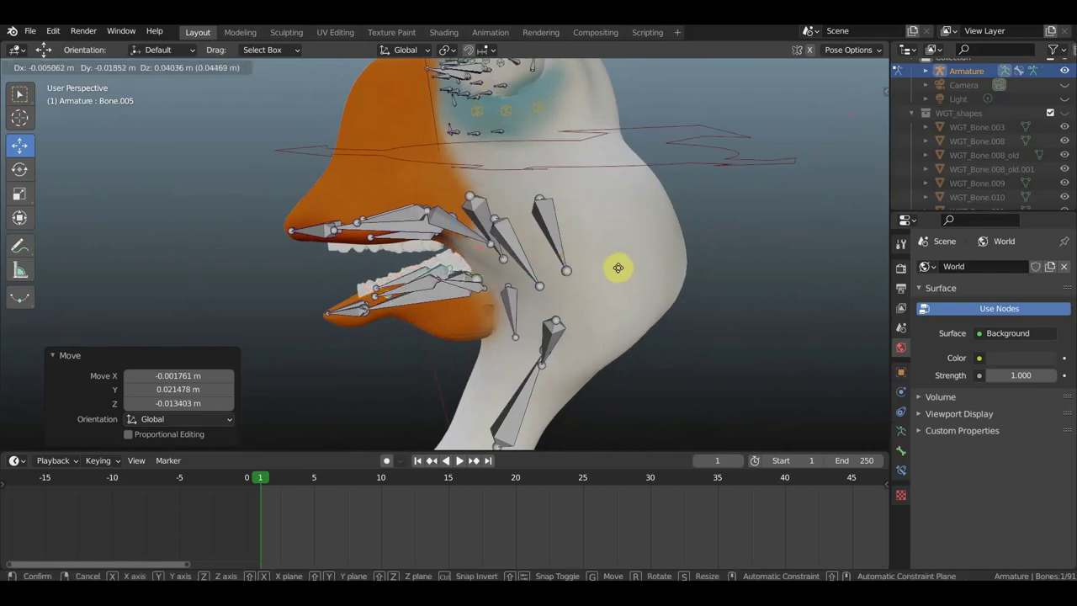
{"action": "left_click", "coordinate": [618, 268]}
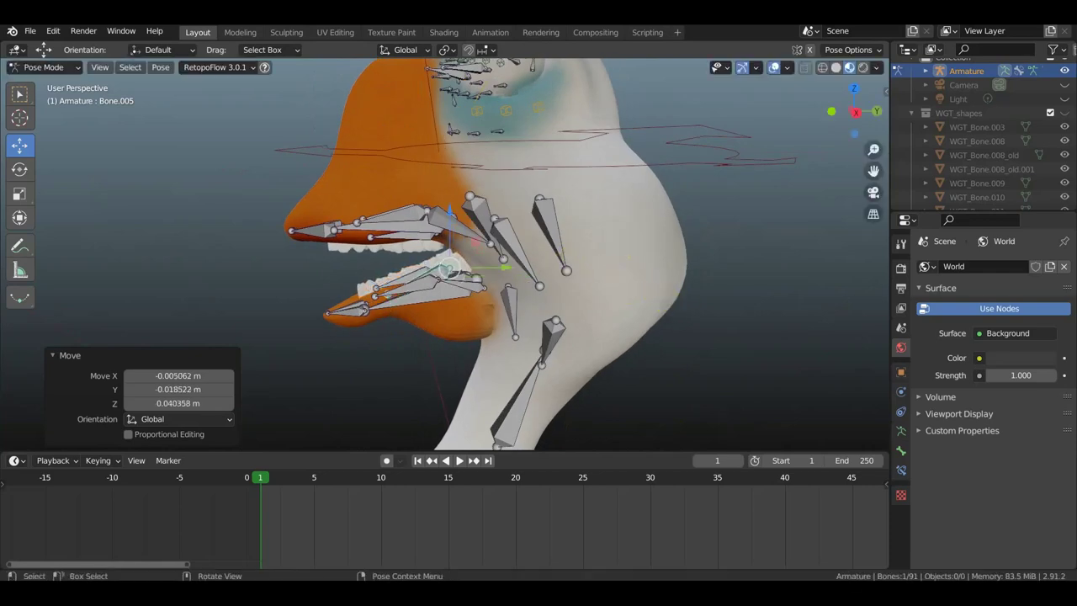
{"action": "key", "text": "r"}
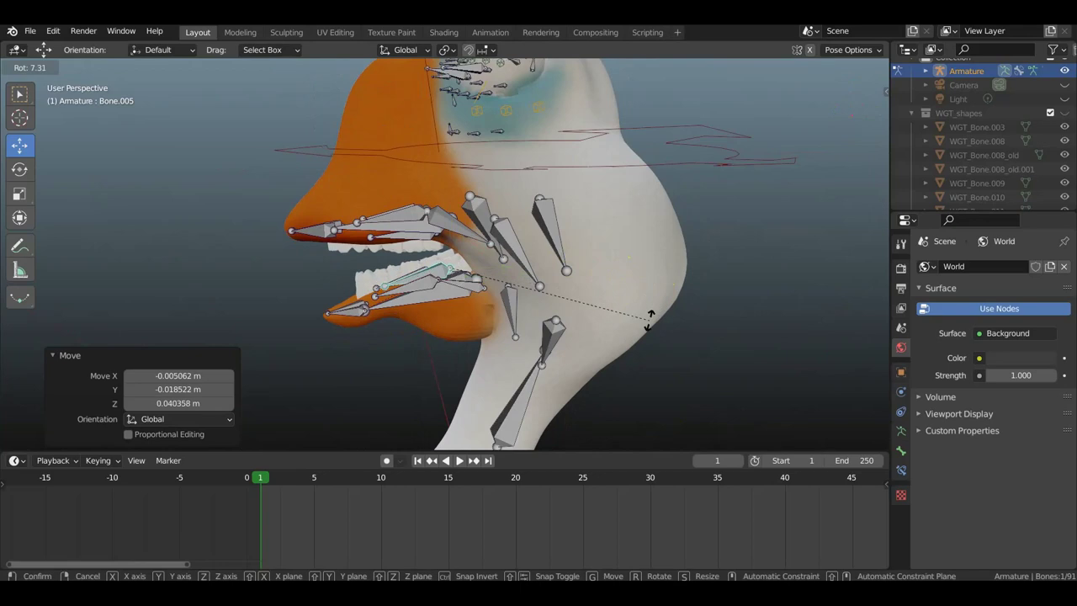
{"action": "left_click", "coordinate": [647, 316]}
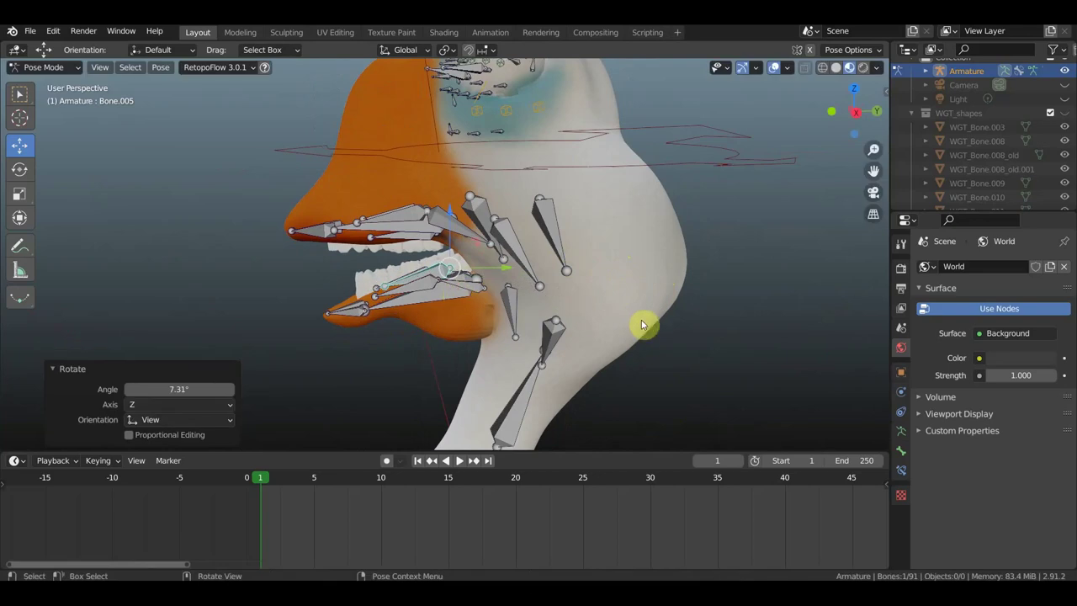
{"action": "key", "text": "bracketleft"}
{"action": "key", "text": "r"}
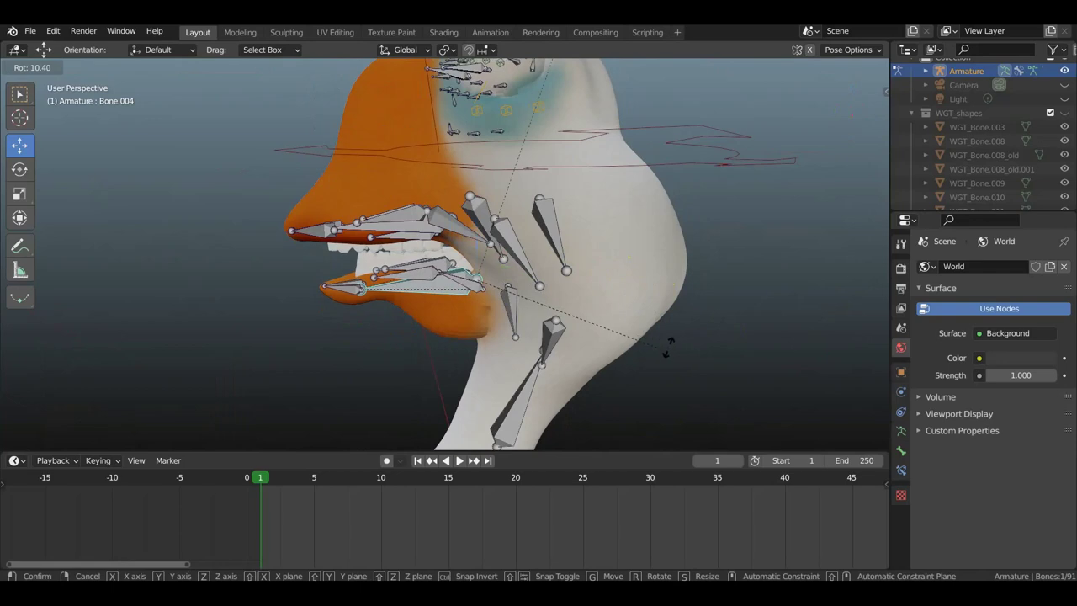
{"action": "left_click", "coordinate": [670, 343]}
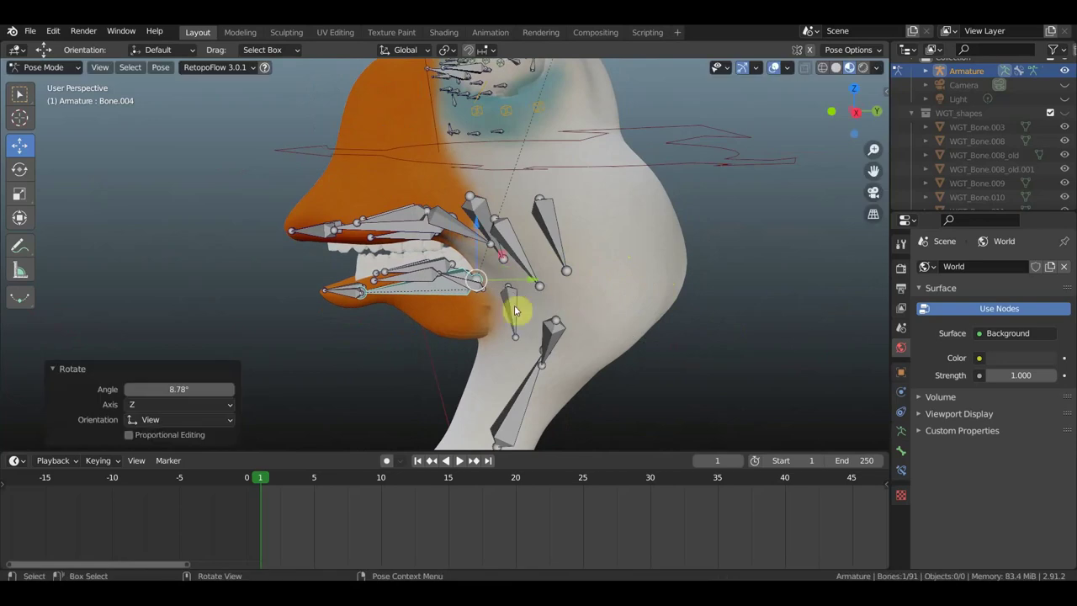
Step: Move upper beak bone Bone.007, then shift Bone.005 -0.078441 m along Y
{"action": "left_click", "coordinate": [403, 241]}
{"action": "key", "text": "g"}
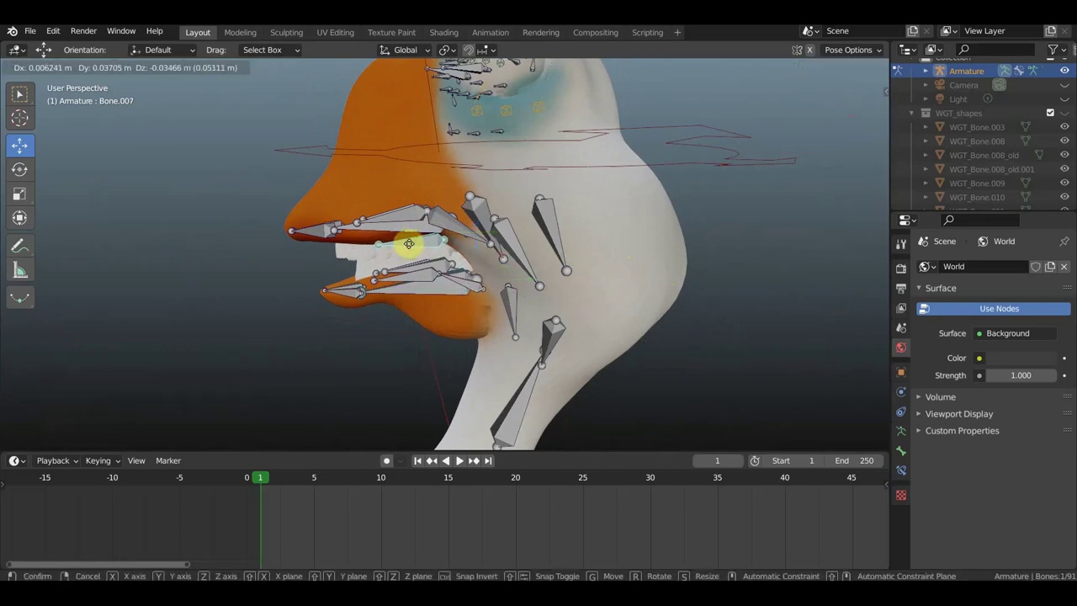
{"action": "left_click", "coordinate": [410, 246]}
{"action": "mouse_move", "coordinate": [410, 246]}
{"action": "middle_mouse_down"}
{"action": "mouse_move", "coordinate": [642, 247]}
{"action": "mouse_move", "coordinate": [629, 228]}
{"action": "mouse_move", "coordinate": [560, 228]}
{"action": "mouse_move", "coordinate": [550, 197]}
{"action": "mouse_move", "coordinate": [490, 231]}
{"action": "mouse_move", "coordinate": [480, 271]}
{"action": "middle_mouse_up"}
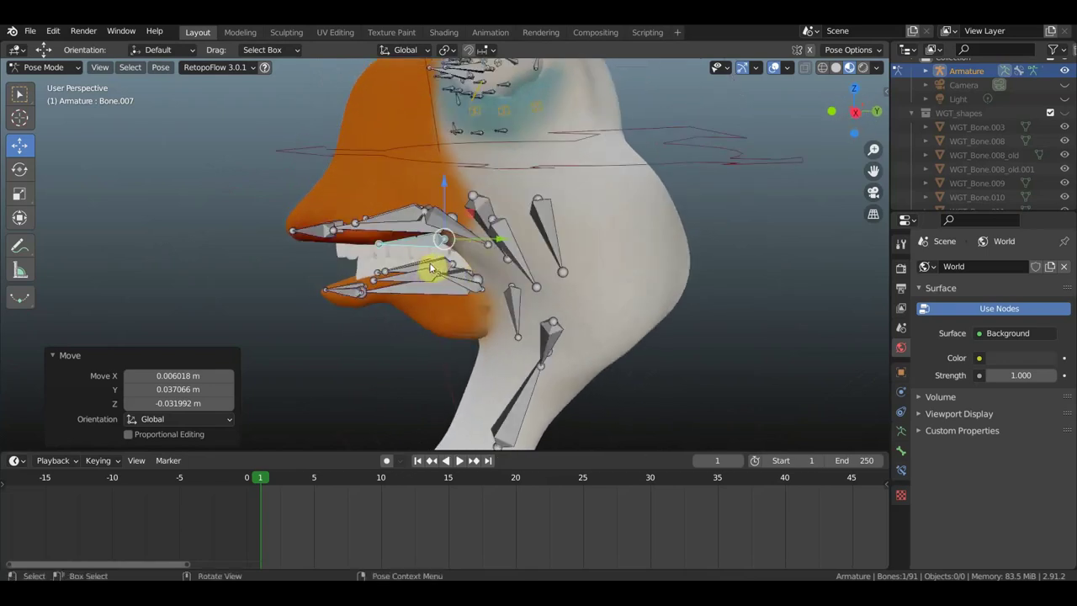
{"action": "left_click", "coordinate": [446, 265]}
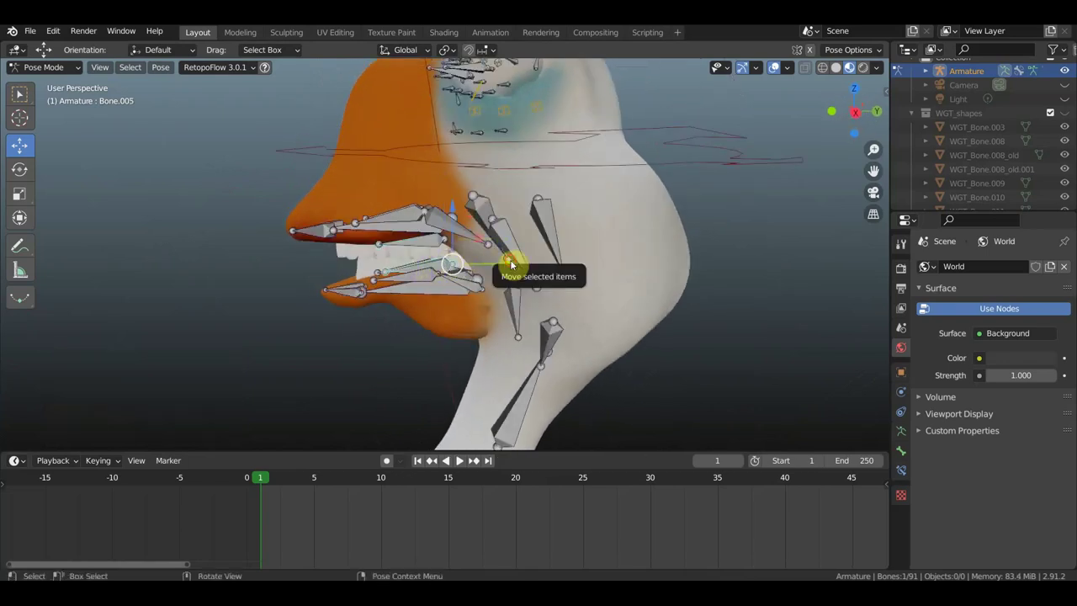
{"action": "key", "text": "g"}
{"action": "key", "text": "y"}
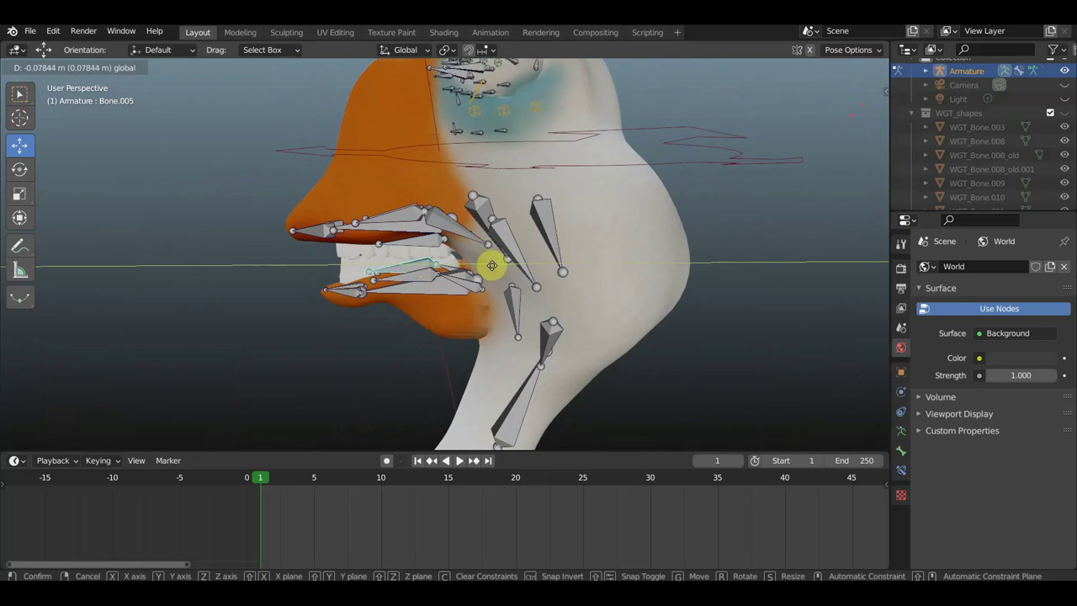
{"action": "left_click", "coordinate": [492, 266]}
{"action": "mouse_move", "coordinate": [492, 266]}
{"action": "middle_mouse_down"}
{"action": "mouse_move", "coordinate": [686, 250]}
{"action": "mouse_move", "coordinate": [661, 263]}
{"action": "middle_mouse_up"}
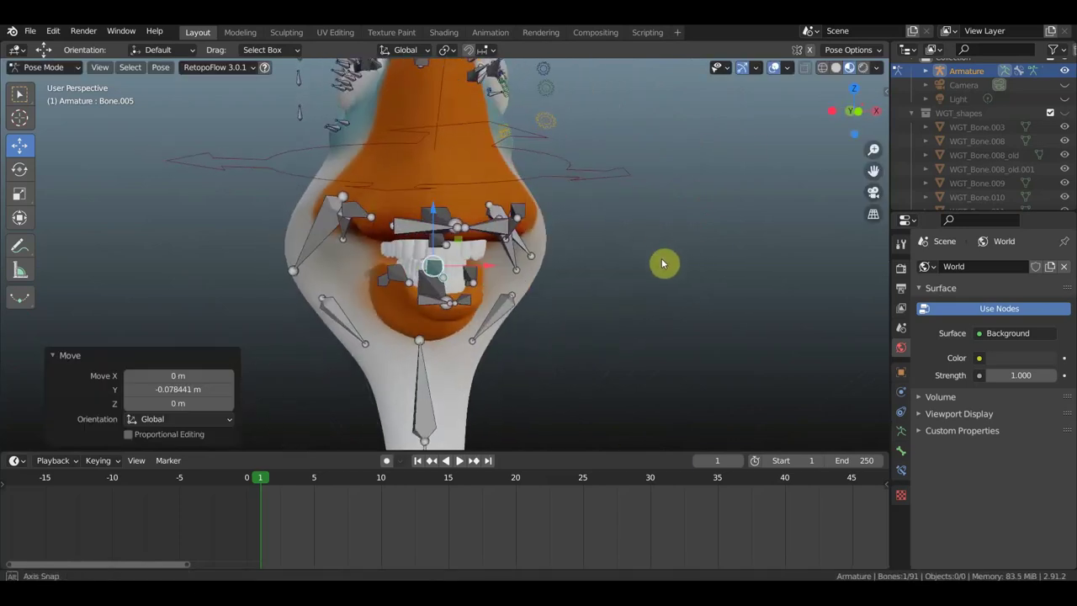
Step: Hide the bones and inspect the posed duck head from the side
{"action": "left_click", "coordinate": [774, 67]}
{"action": "scroll", "coordinate": [613, 245], "scroll_direction": "down", "scroll_amount": 3}
{"action": "mouse_move", "coordinate": [606, 249]}
{"action": "middle_mouse_down"}
{"action": "mouse_move", "coordinate": [421, 249]}
{"action": "mouse_move", "coordinate": [468, 246]}
{"action": "middle_mouse_up"}
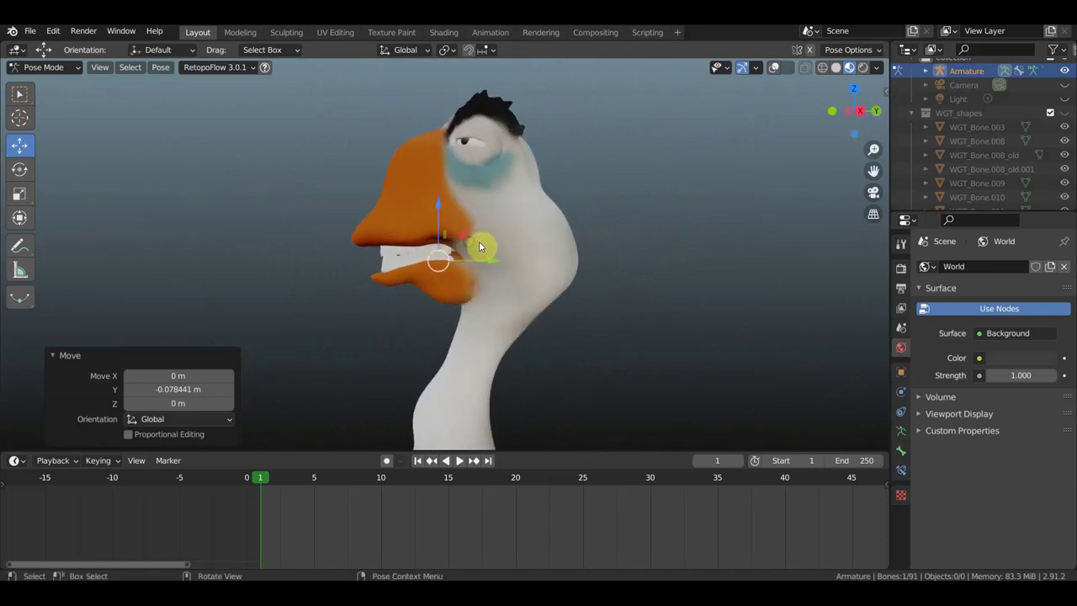
{"action": "scroll", "coordinate": [478, 242], "scroll_direction": "up", "scroll_amount": 3}
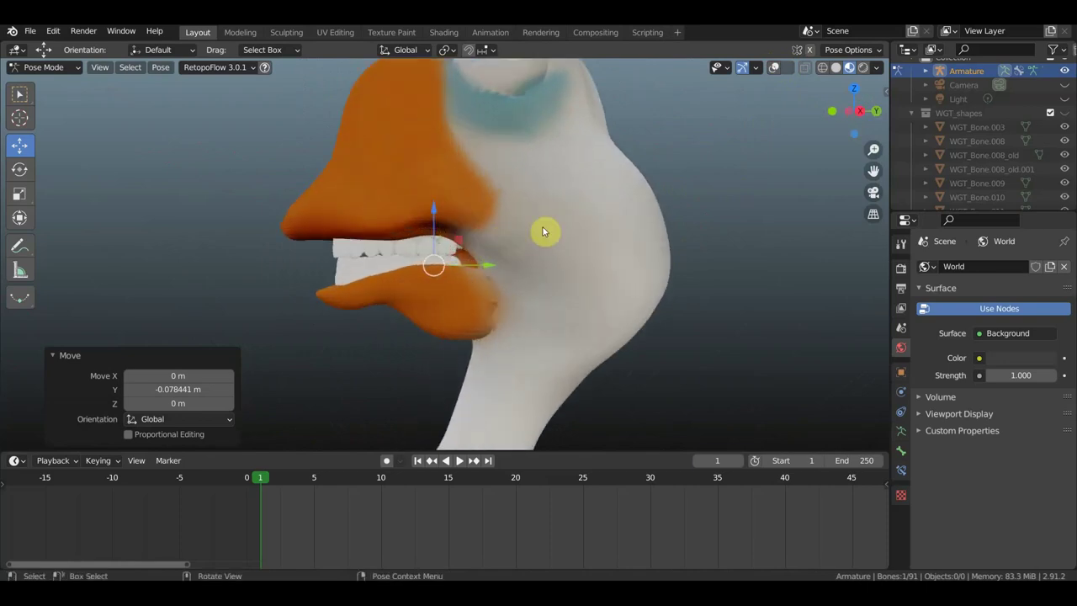
{"action": "scroll", "coordinate": [544, 231], "scroll_direction": "down", "scroll_amount": 4}
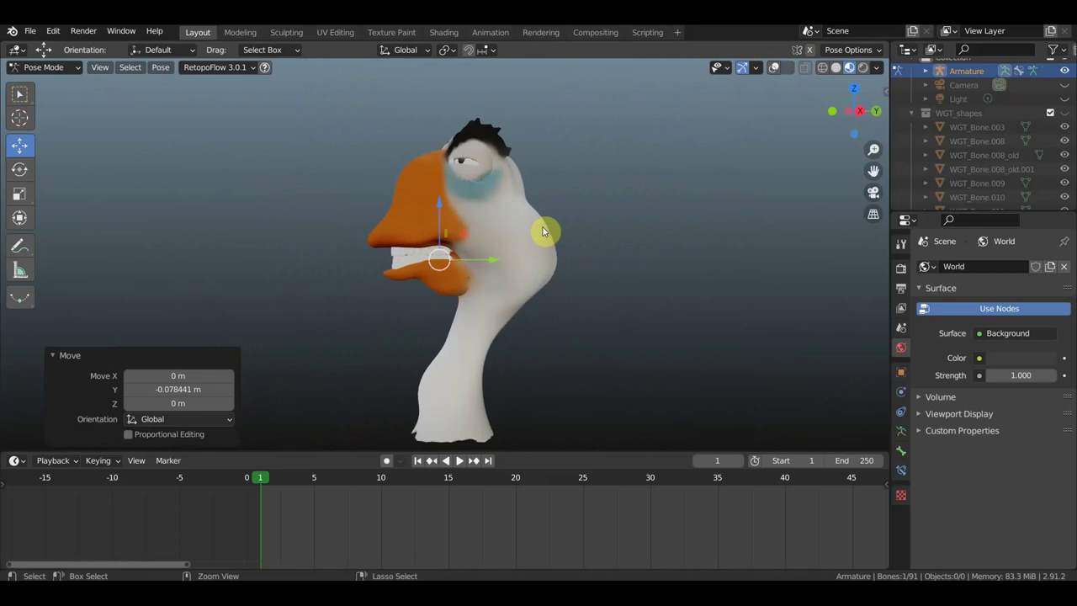
Step: Undo the last three jaw adjustments and switch to the Select Box tool
{"action": "key", "text": "ctrl+z"}
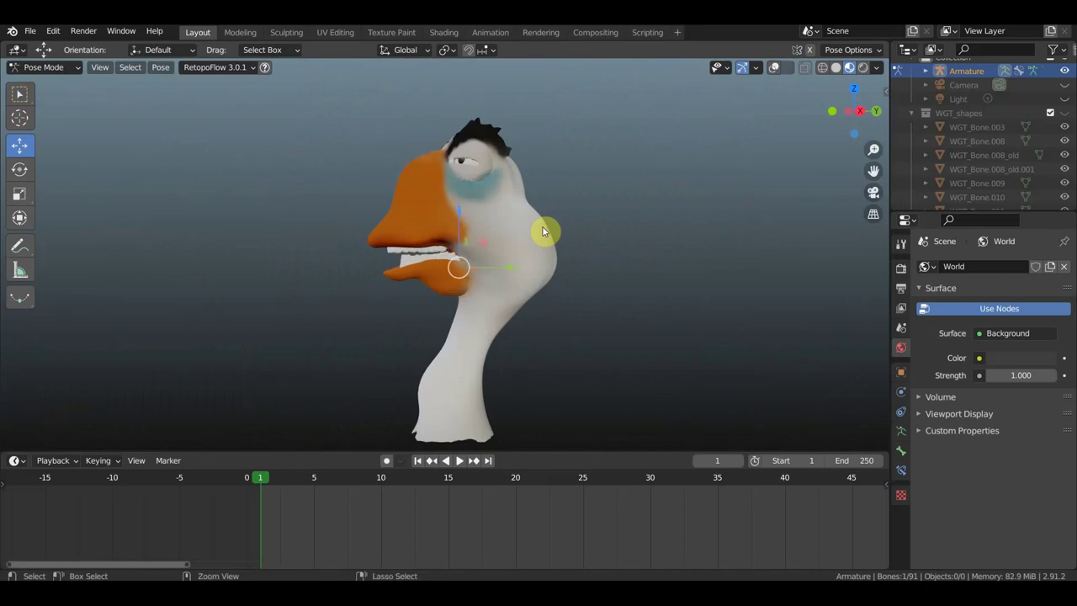
{"action": "key", "text": "ctrl+z"}
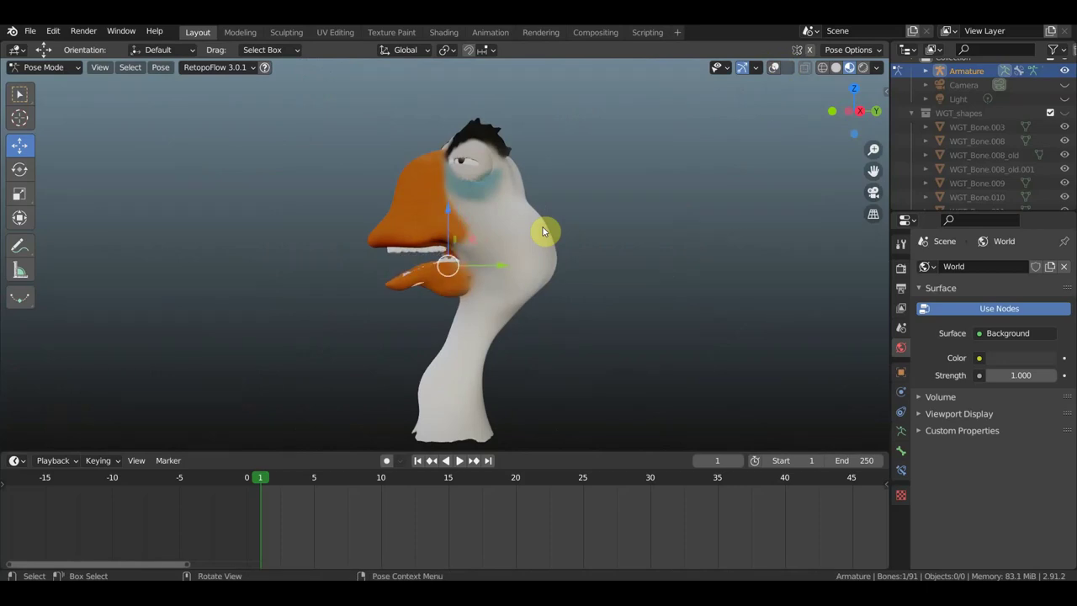
{"action": "key", "text": "ctrl+z"}
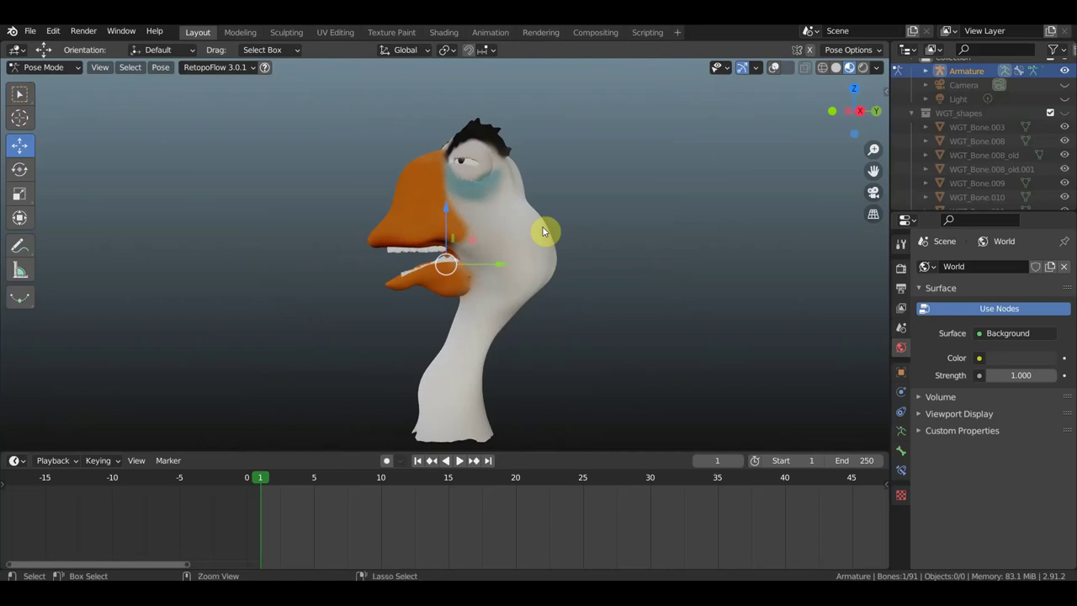
{"action": "mouse_move", "coordinate": [547, 229]}
{"action": "middle_mouse_down"}
{"action": "mouse_move", "coordinate": [676, 221]}
{"action": "mouse_move", "coordinate": [762, 233]}
{"action": "mouse_move", "coordinate": [750, 160]}
{"action": "middle_mouse_up"}
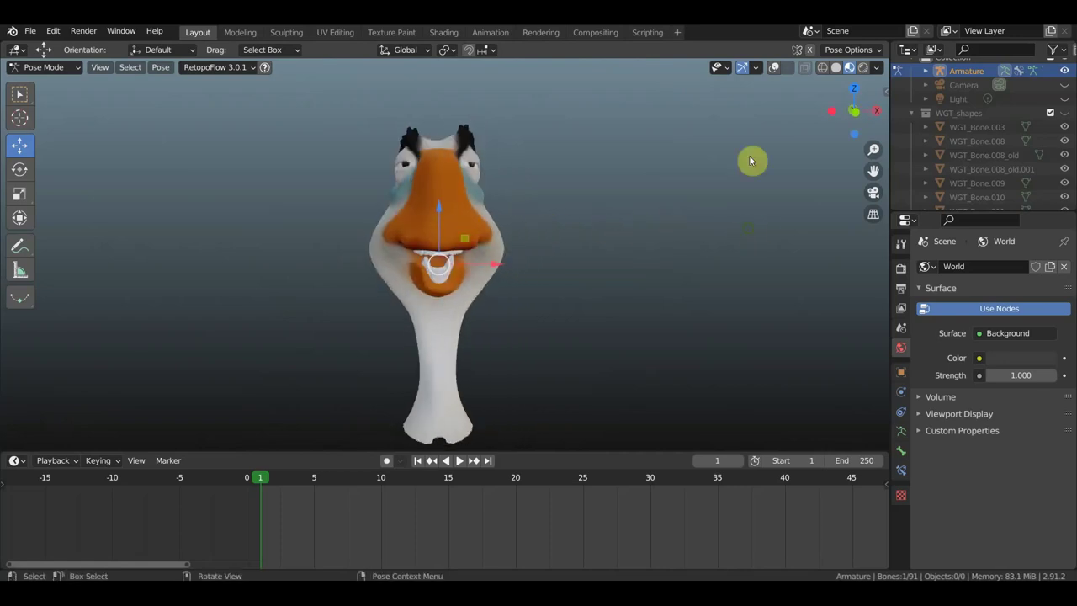
{"action": "left_click", "coordinate": [20, 92]}
{"action": "scroll", "coordinate": [548, 303], "scroll_direction": "up", "scroll_amount": 2}
{"action": "mouse_move", "coordinate": [607, 311]}
{"action": "middle_mouse_down"}
{"action": "mouse_move", "coordinate": [631, 350]}
{"action": "mouse_move", "coordinate": [606, 342]}
{"action": "mouse_move", "coordinate": [528, 352]}
{"action": "mouse_move", "coordinate": [611, 346]}
{"action": "mouse_move", "coordinate": [651, 325]}
{"action": "mouse_move", "coordinate": [738, 331]}
{"action": "mouse_move", "coordinate": [749, 344]}
{"action": "mouse_move", "coordinate": [580, 339]}
{"action": "mouse_move", "coordinate": [630, 351]}
{"action": "mouse_move", "coordinate": [584, 340]}
{"action": "mouse_move", "coordinate": [606, 312]}
{"action": "middle_mouse_up"}
{"action": "scroll", "coordinate": [611, 346], "scroll_direction": "down", "scroll_amount": 2}
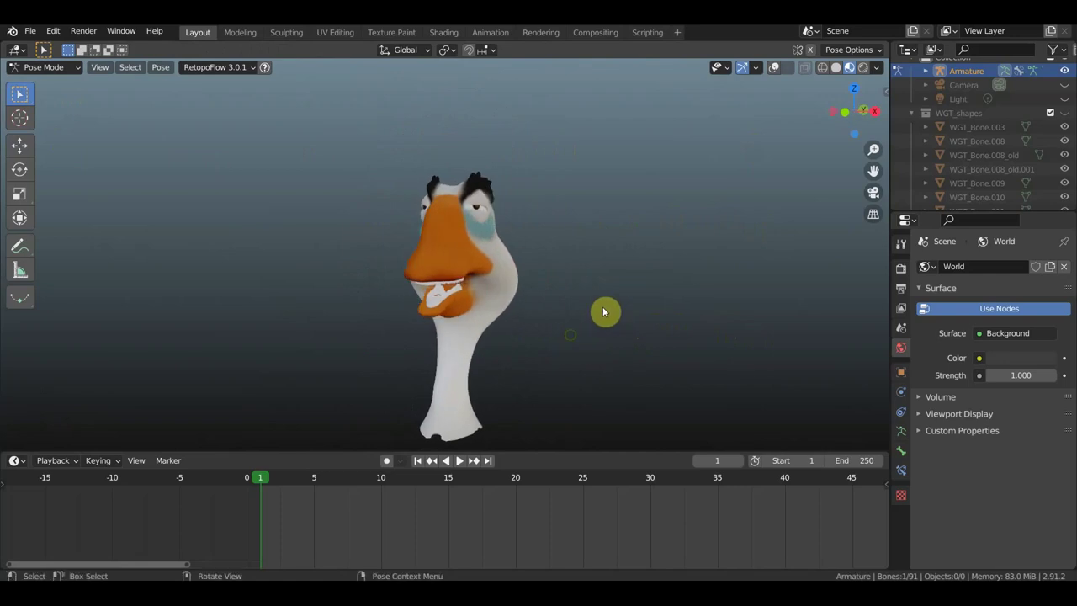
Step: Show the bones, then rotate and move mouth-corner bone Bone.083
{"action": "left_click", "coordinate": [776, 69]}
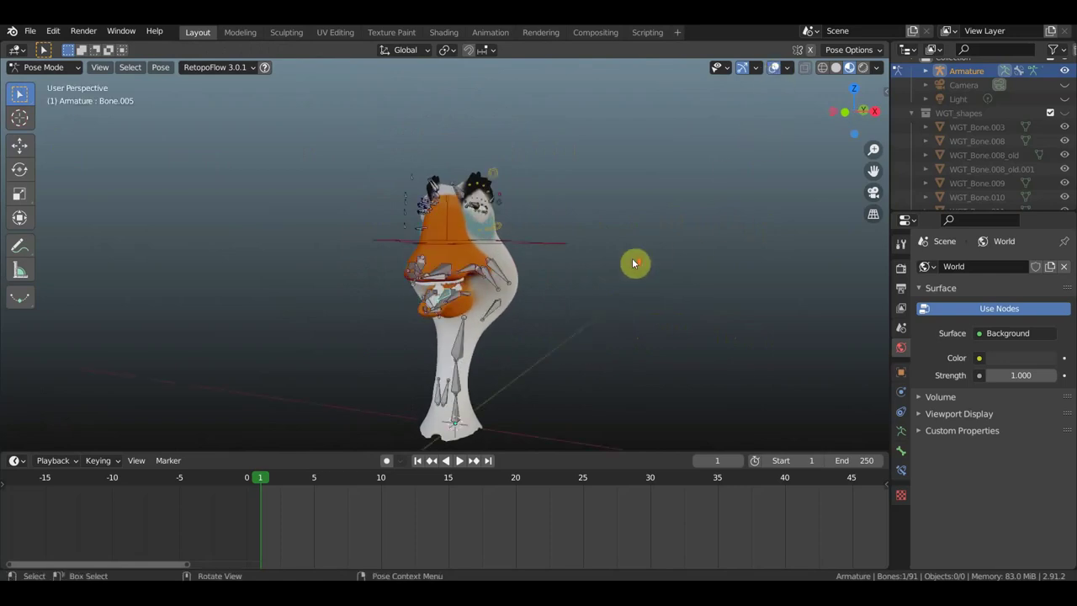
{"action": "middle_click_drag", "start_coordinate": [634, 263], "coordinate": [595, 303]}
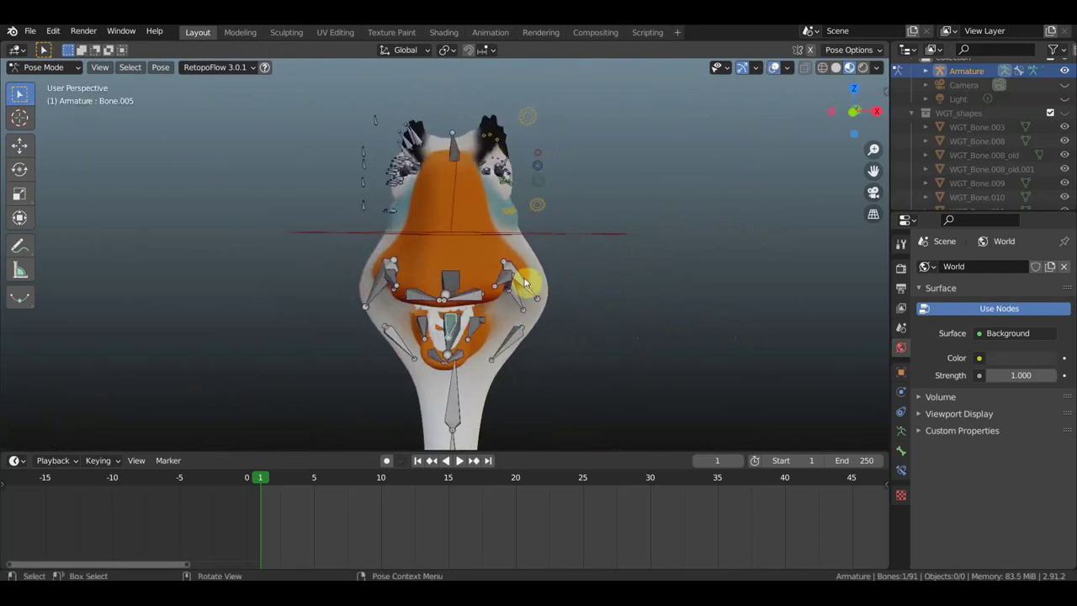
{"action": "left_click", "coordinate": [559, 294]}
{"action": "key", "text": "r"}
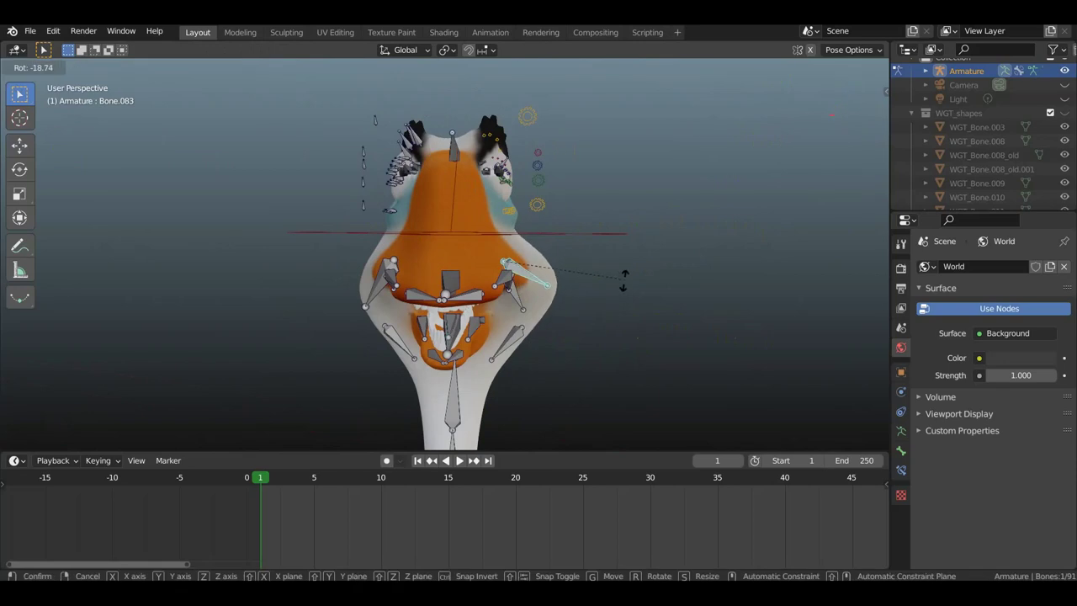
{"action": "left_click", "coordinate": [607, 298]}
{"action": "key", "text": "g"}
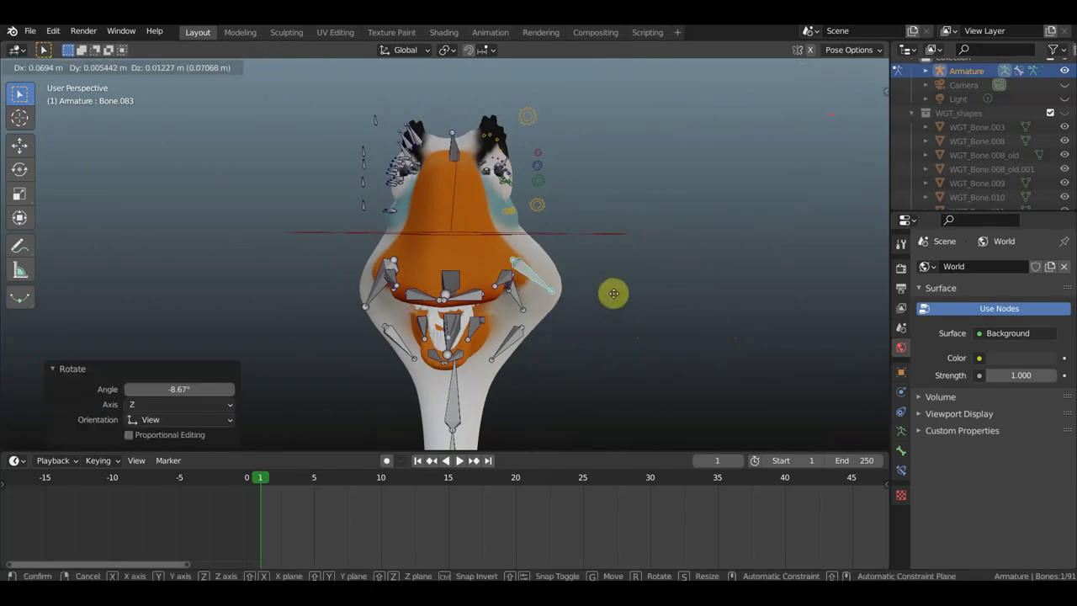
{"action": "left_click", "coordinate": [616, 292]}
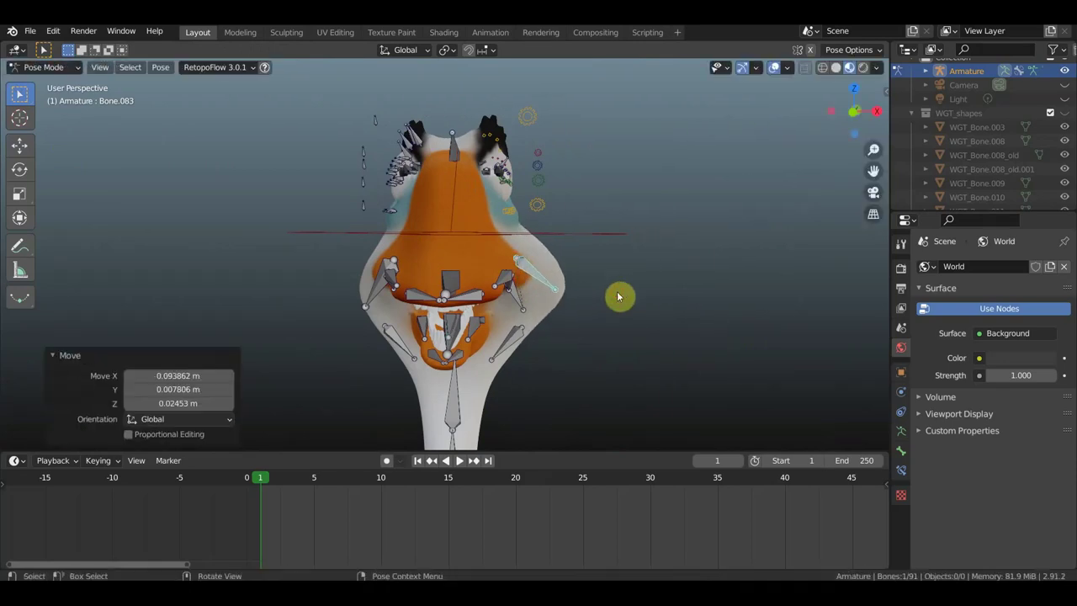
Step: Move cheek bone Bone.034 about 0.094 m along X and rotate Bone.083 by 19.2°
{"action": "left_click", "coordinate": [520, 299]}
{"action": "key", "text": "g"}
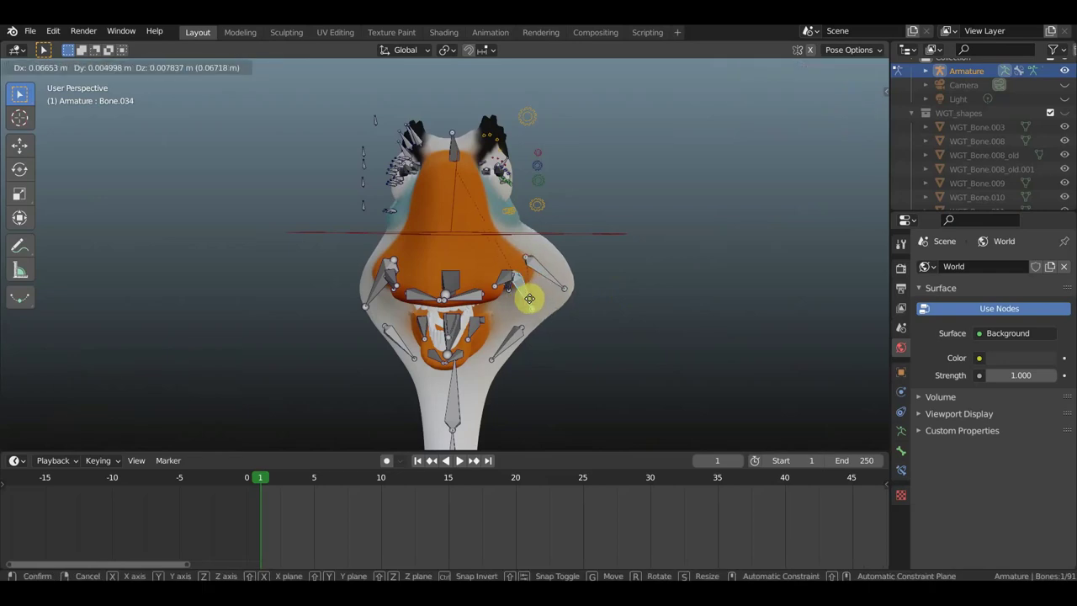
{"action": "left_click", "coordinate": [534, 302]}
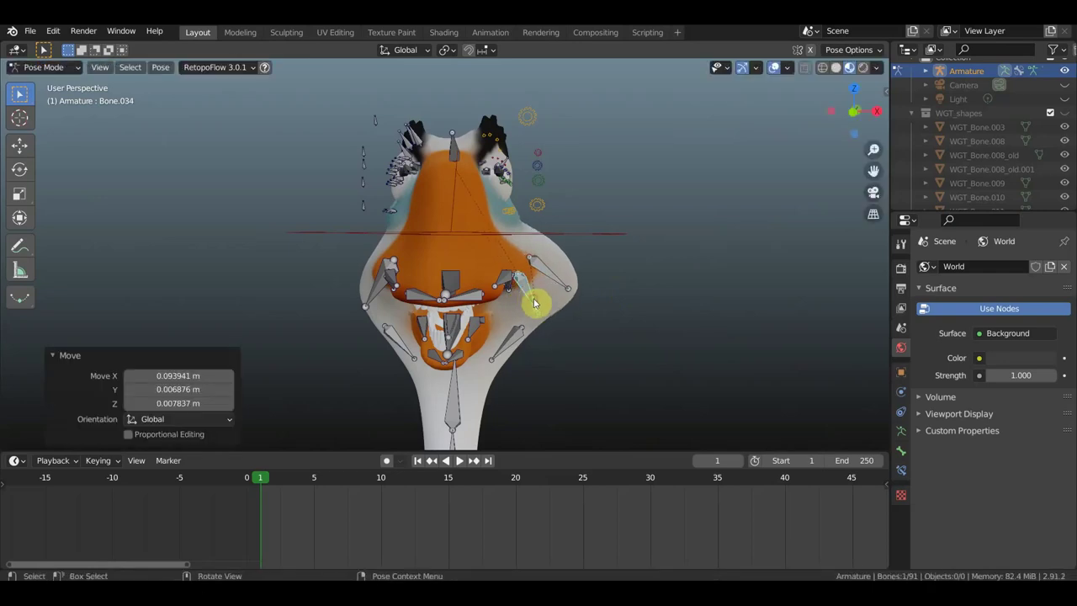
{"action": "left_click", "coordinate": [597, 306]}
{"action": "key", "text": "r"}
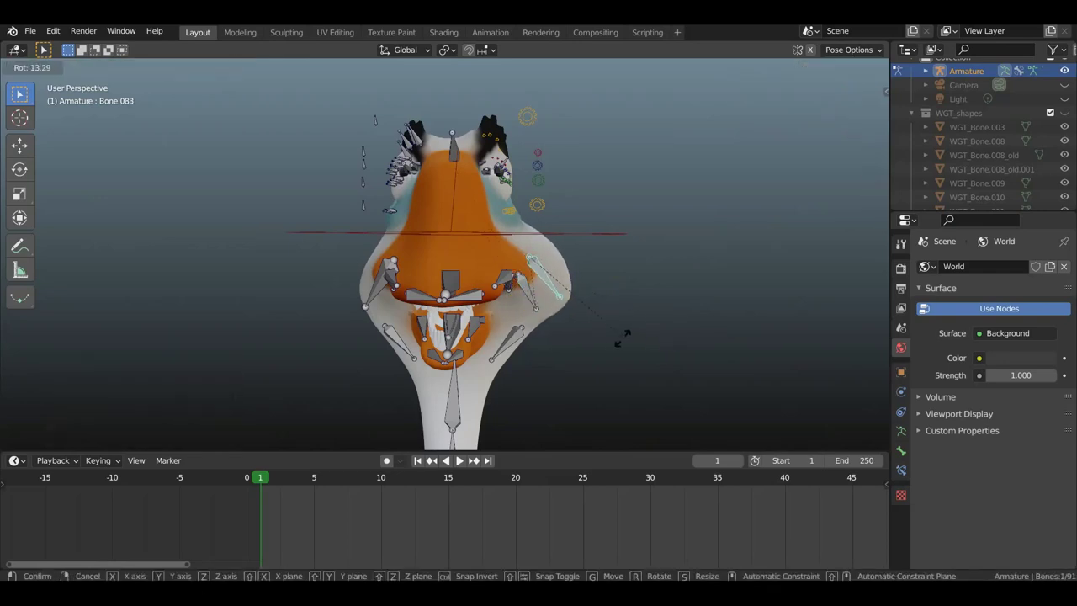
{"action": "left_click", "coordinate": [609, 340]}
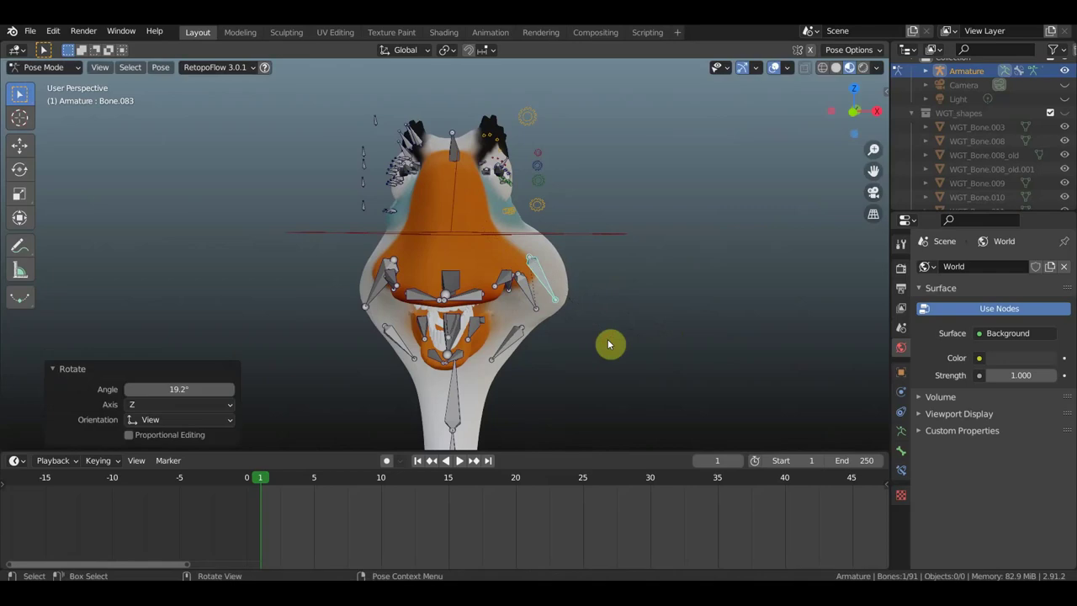
Step: Hide the bones and orbit around the duck to check the smile
{"action": "left_click", "coordinate": [775, 68]}
{"action": "mouse_move", "coordinate": [726, 219]}
{"action": "middle_mouse_down"}
{"action": "mouse_move", "coordinate": [569, 233]}
{"action": "mouse_move", "coordinate": [432, 228]}
{"action": "mouse_move", "coordinate": [580, 210]}
{"action": "mouse_move", "coordinate": [597, 123]}
{"action": "mouse_move", "coordinate": [652, 127]}
{"action": "mouse_move", "coordinate": [705, 250]}
{"action": "mouse_move", "coordinate": [723, 245]}
{"action": "mouse_move", "coordinate": [719, 217]}
{"action": "middle_mouse_up"}
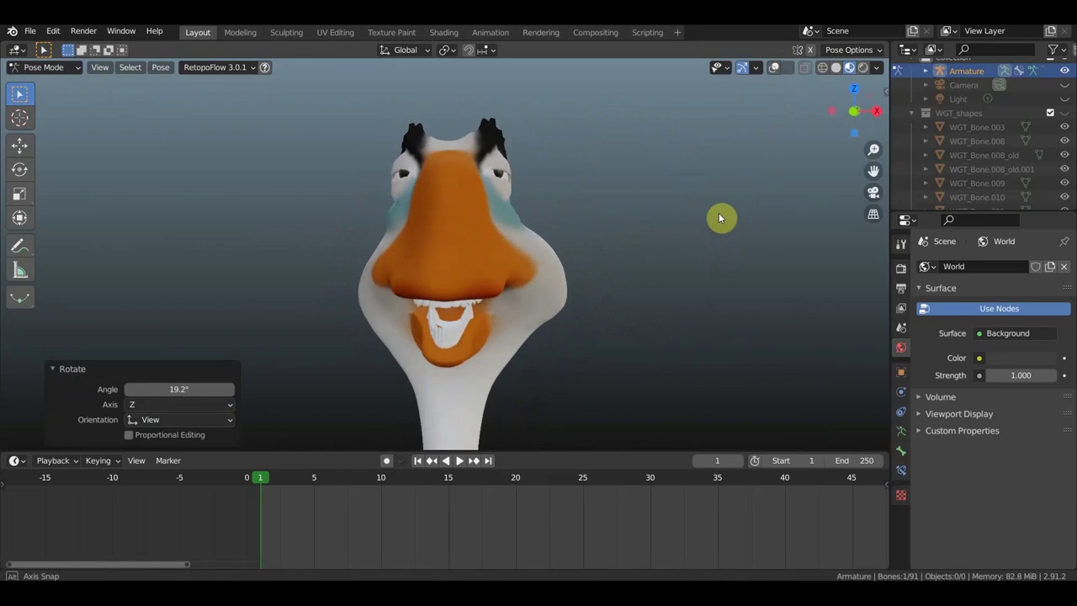
{"action": "scroll", "coordinate": [687, 233], "scroll_direction": "down", "scroll_amount": 1}
{"action": "scroll", "coordinate": [687, 233], "scroll_direction": "down", "scroll_amount": 1}
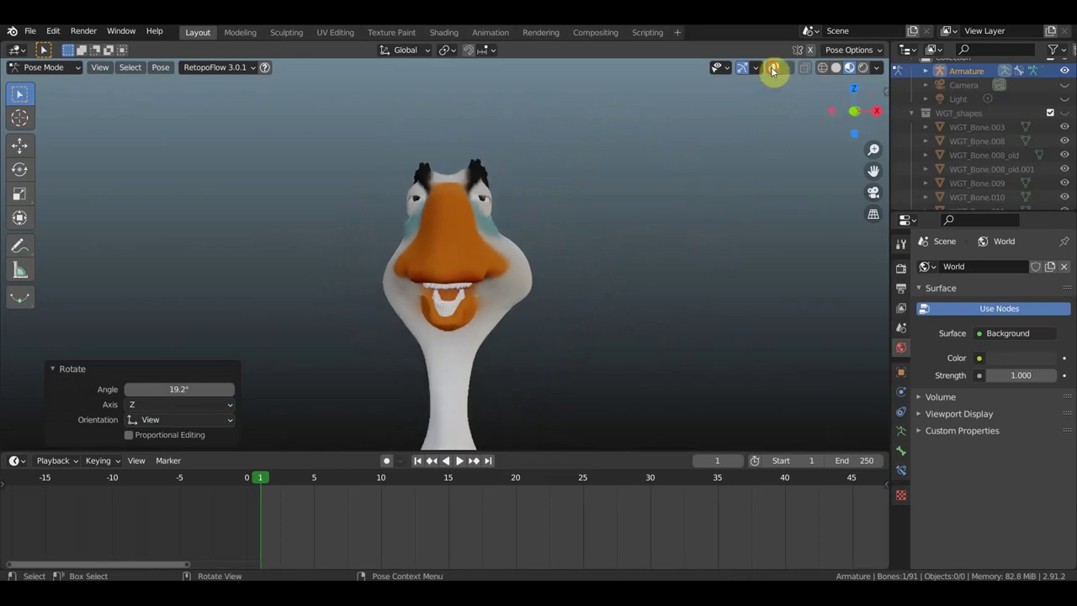
Step: Move lower mouth-corner bone Bone.035 about -0.093 m in X and -0.064 m in Z
{"action": "left_click", "coordinate": [772, 68]}
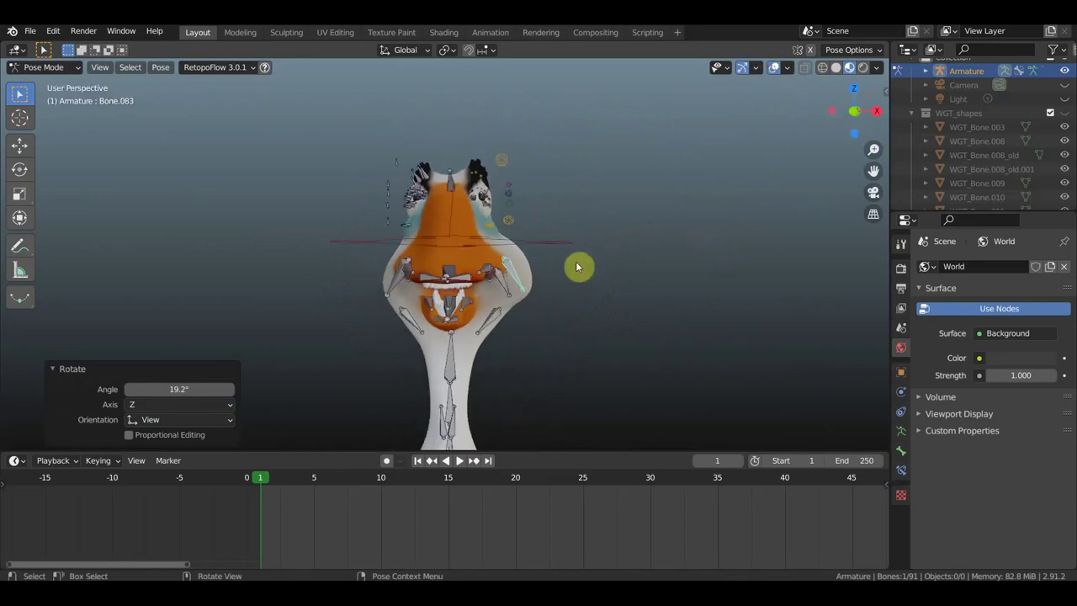
{"action": "left_click", "coordinate": [487, 327]}
{"action": "key", "text": "g"}
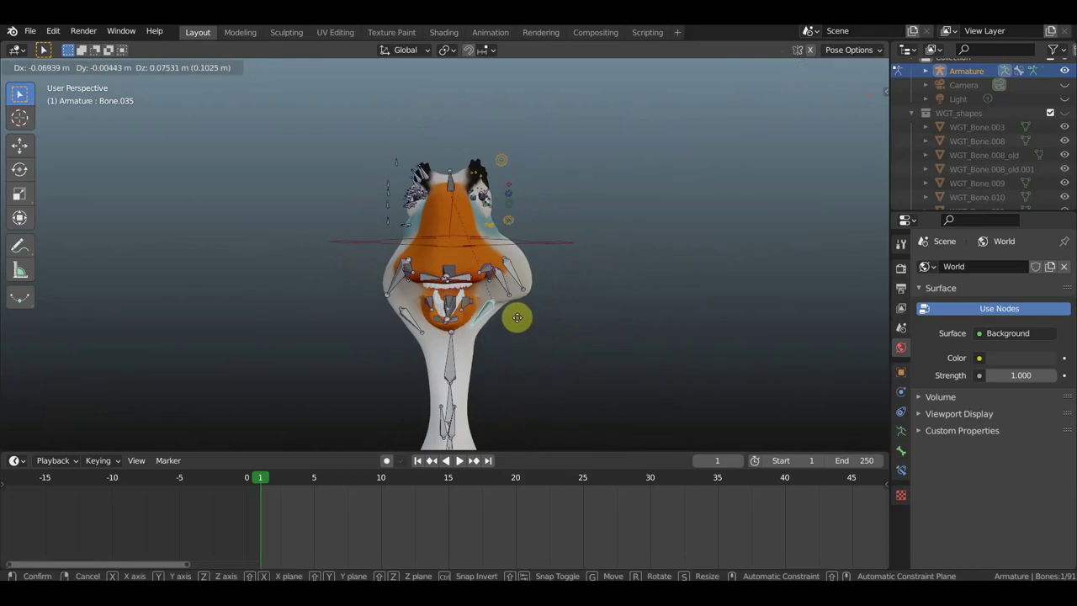
{"action": "left_click", "coordinate": [516, 318]}
{"action": "key", "text": "g"}
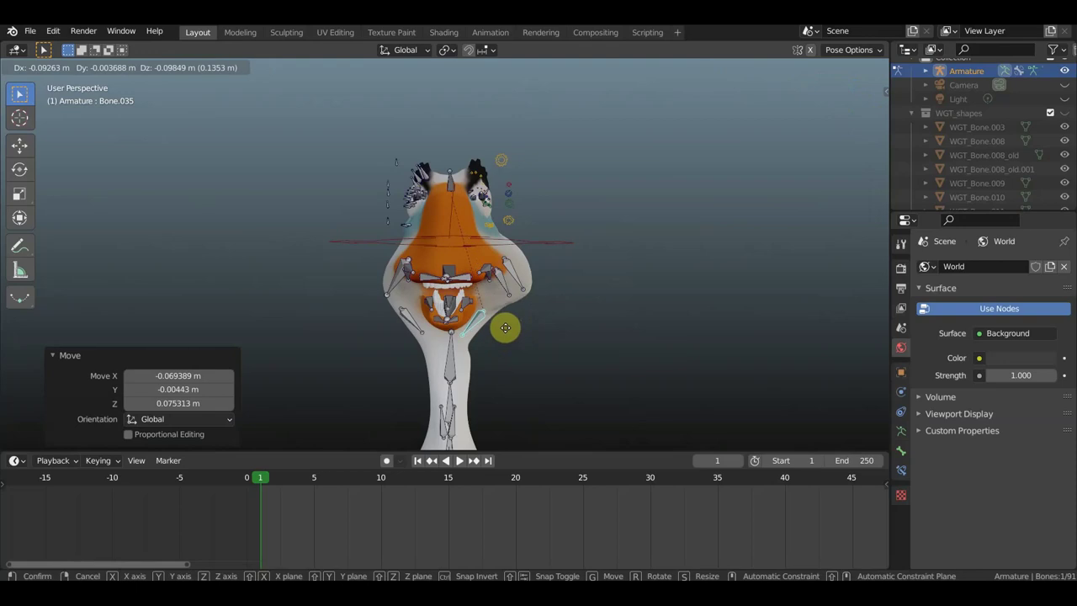
{"action": "left_click", "coordinate": [505, 327]}
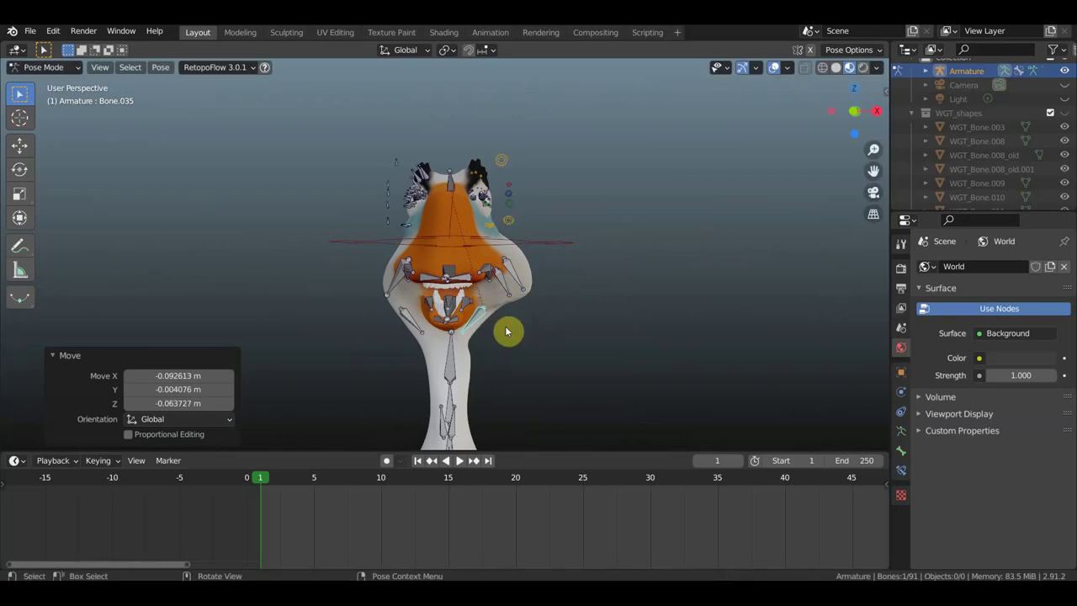
Step: Hide the bones and view the duck from the side to check the grin
{"action": "left_click", "coordinate": [770, 70]}
{"action": "mouse_move", "coordinate": [645, 288]}
{"action": "middle_mouse_down"}
{"action": "mouse_move", "coordinate": [538, 288]}
{"action": "mouse_move", "coordinate": [654, 288]}
{"action": "mouse_move", "coordinate": [643, 286]}
{"action": "middle_mouse_up"}
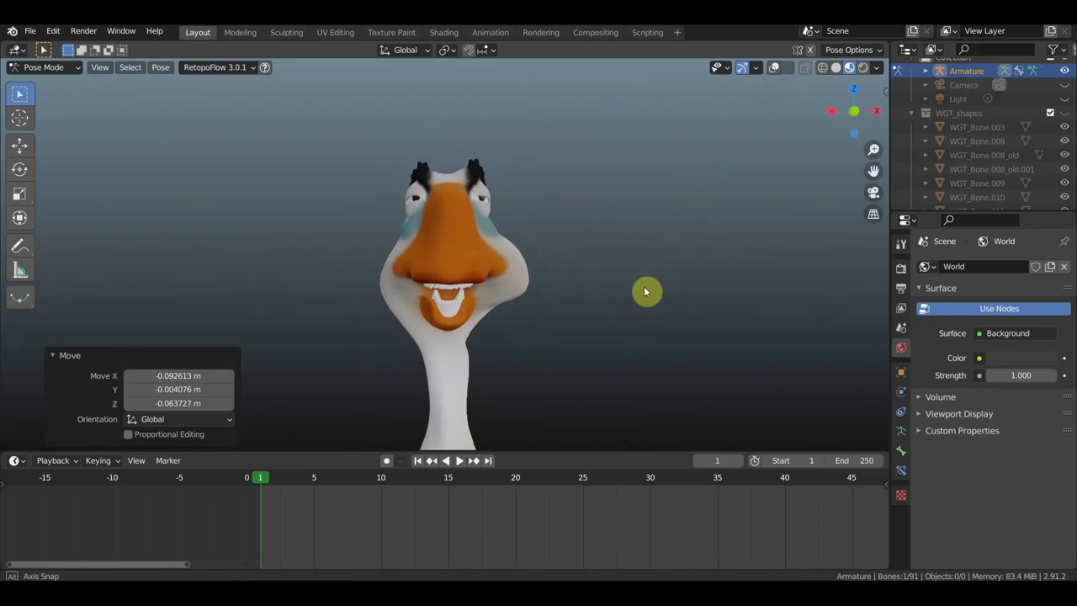
{"action": "scroll", "coordinate": [643, 286], "scroll_direction": "down", "scroll_amount": 3}
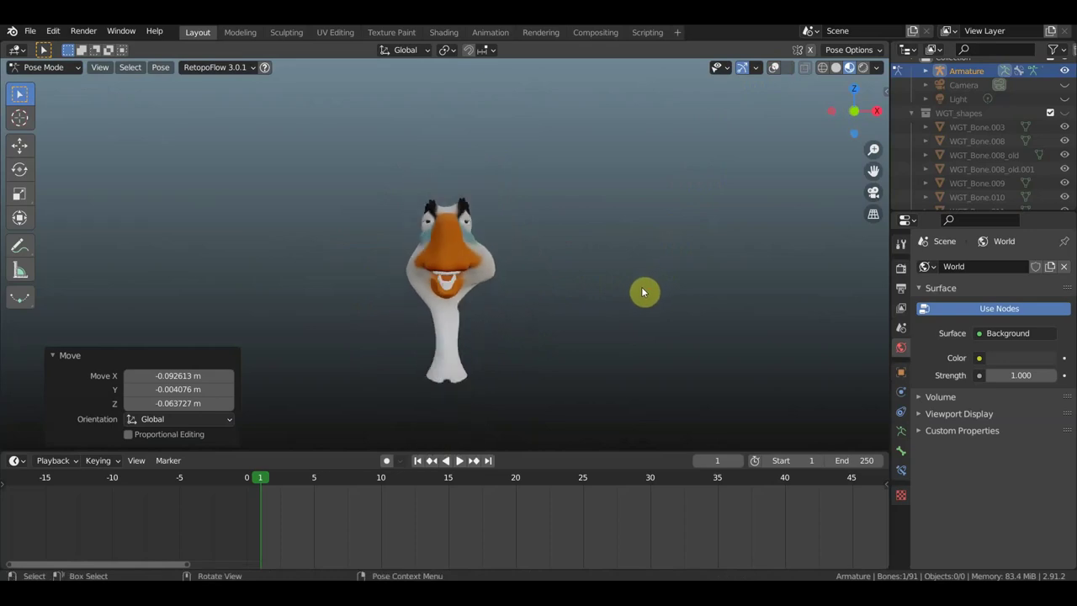
{"action": "scroll", "coordinate": [642, 292], "scroll_direction": "up", "scroll_amount": 1}
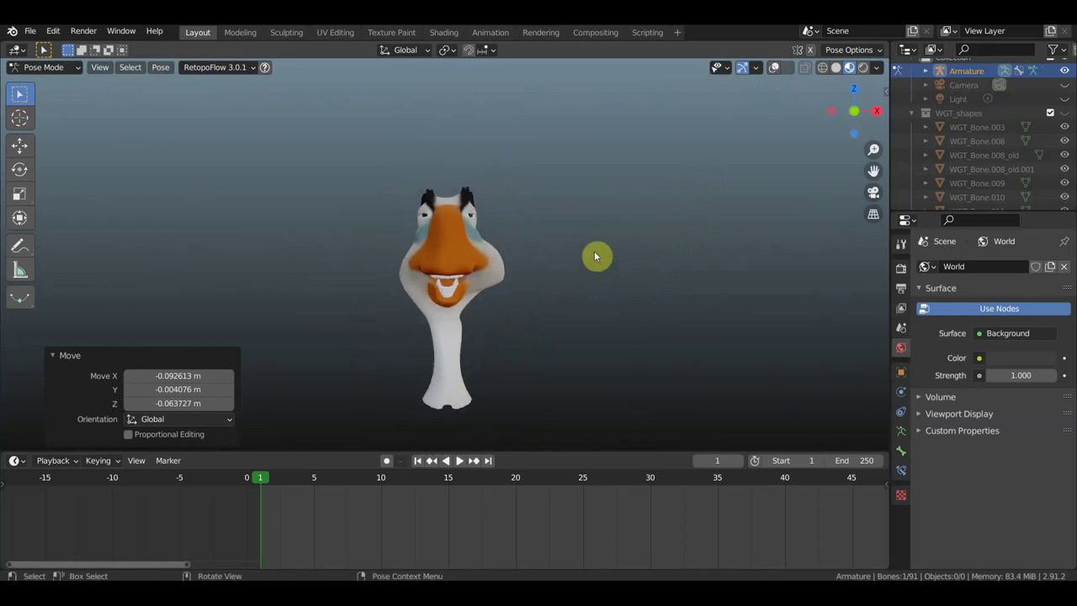